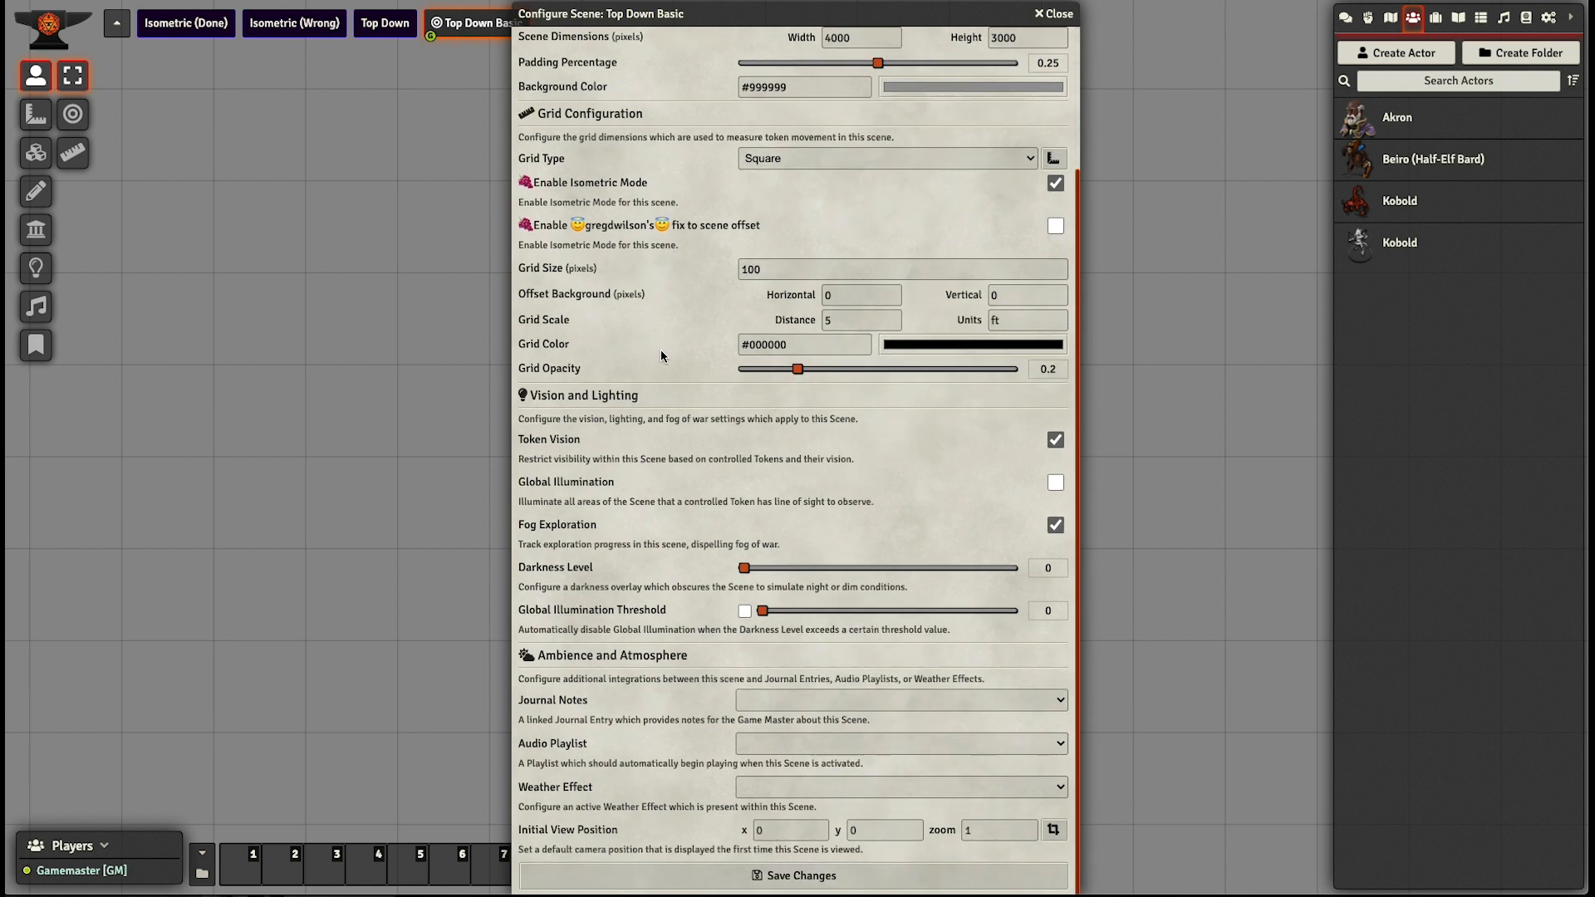
- Save the scene settings with isometric mode enabled, and reload Top Down Basic by switching to the Top Down scene and back
left_click(823, 876)
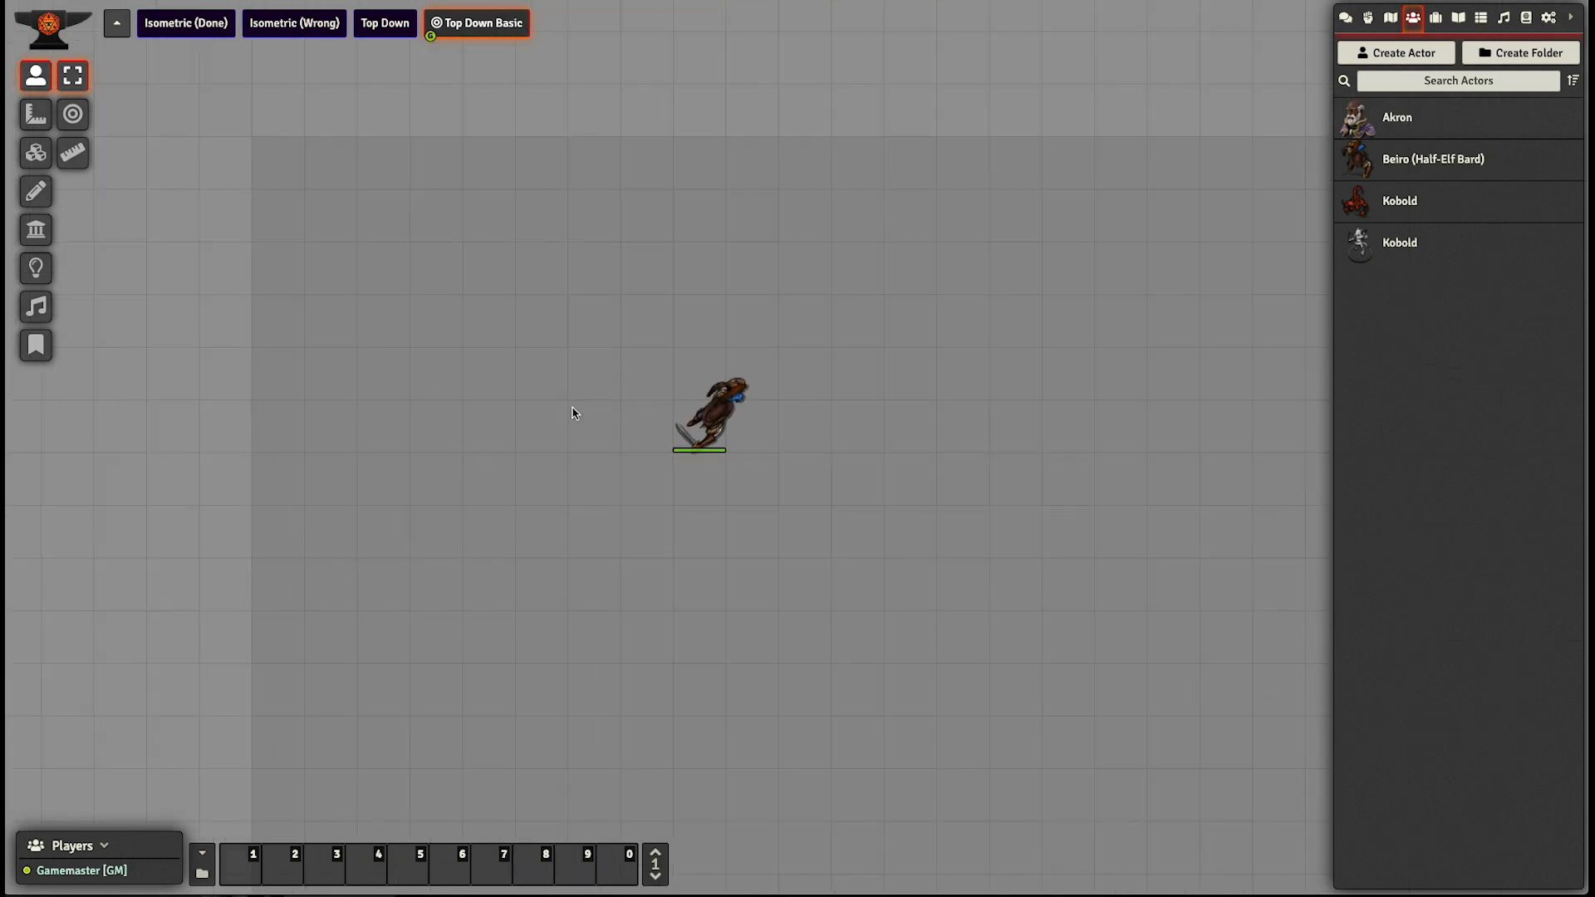
scroll(572, 409, "up", 4)
left_click_drag(541, 251, 497, 264)
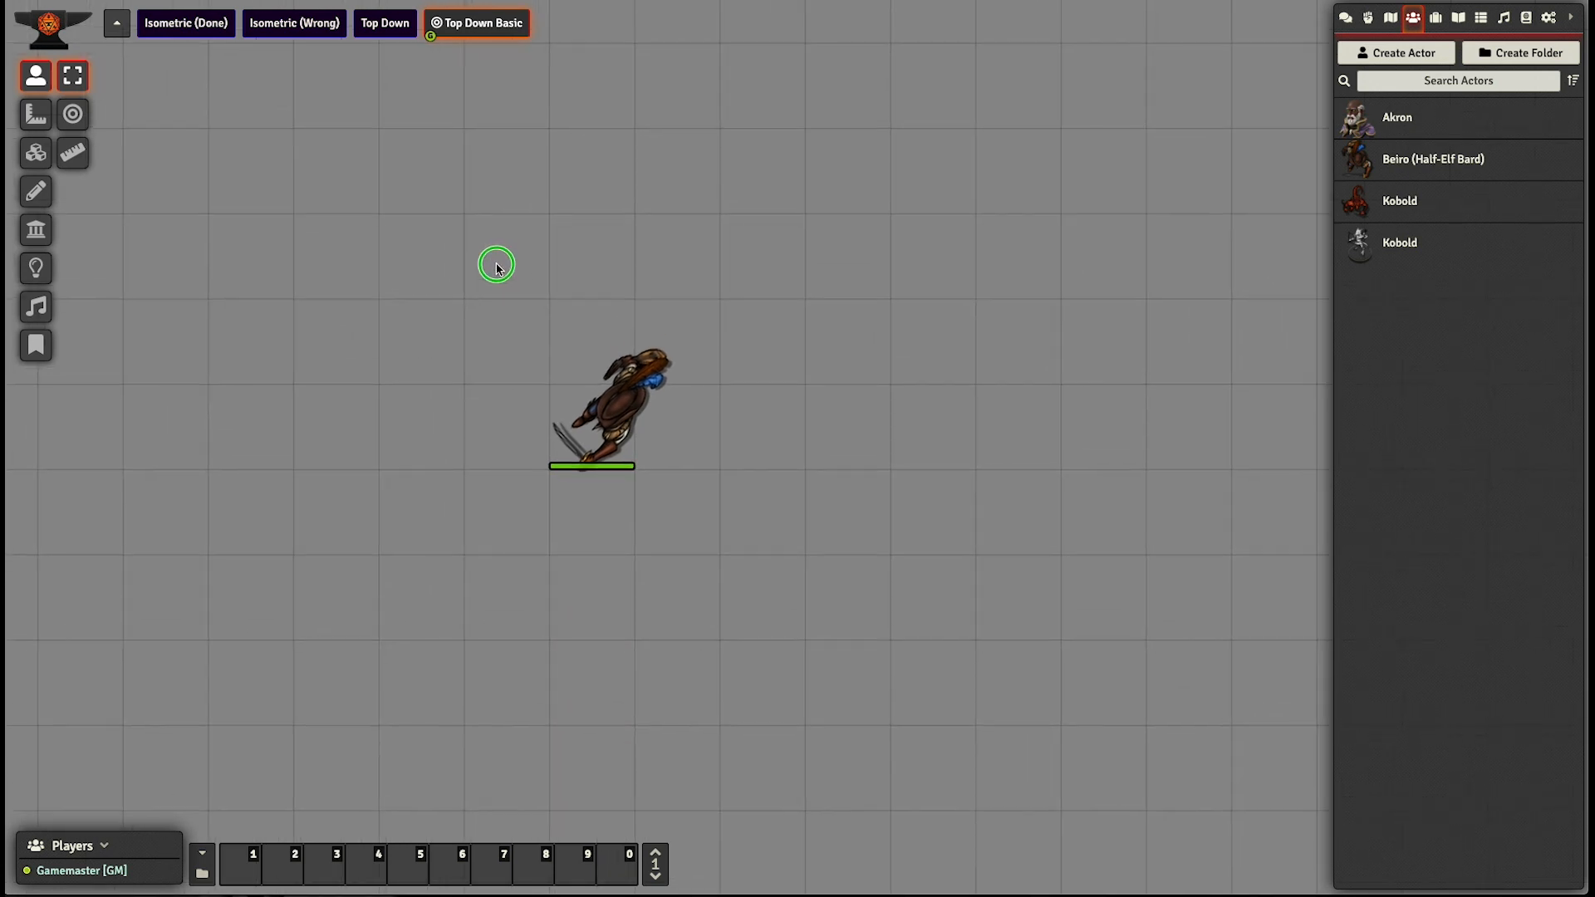
left_click_drag(476, 324, 503, 347)
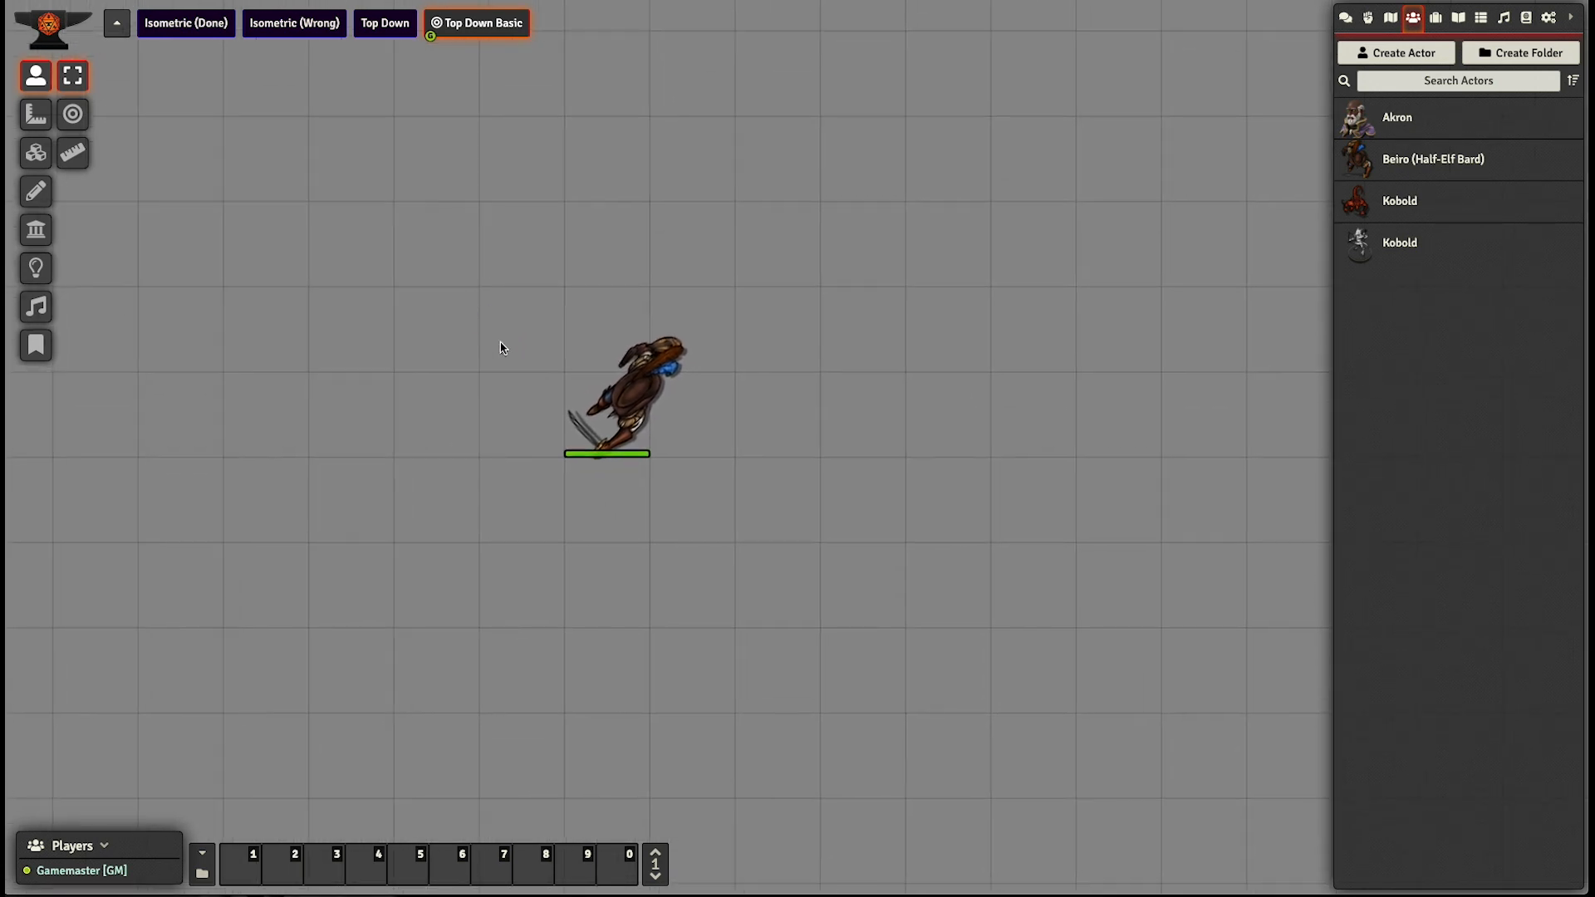
left_click(388, 28)
left_click(477, 25)
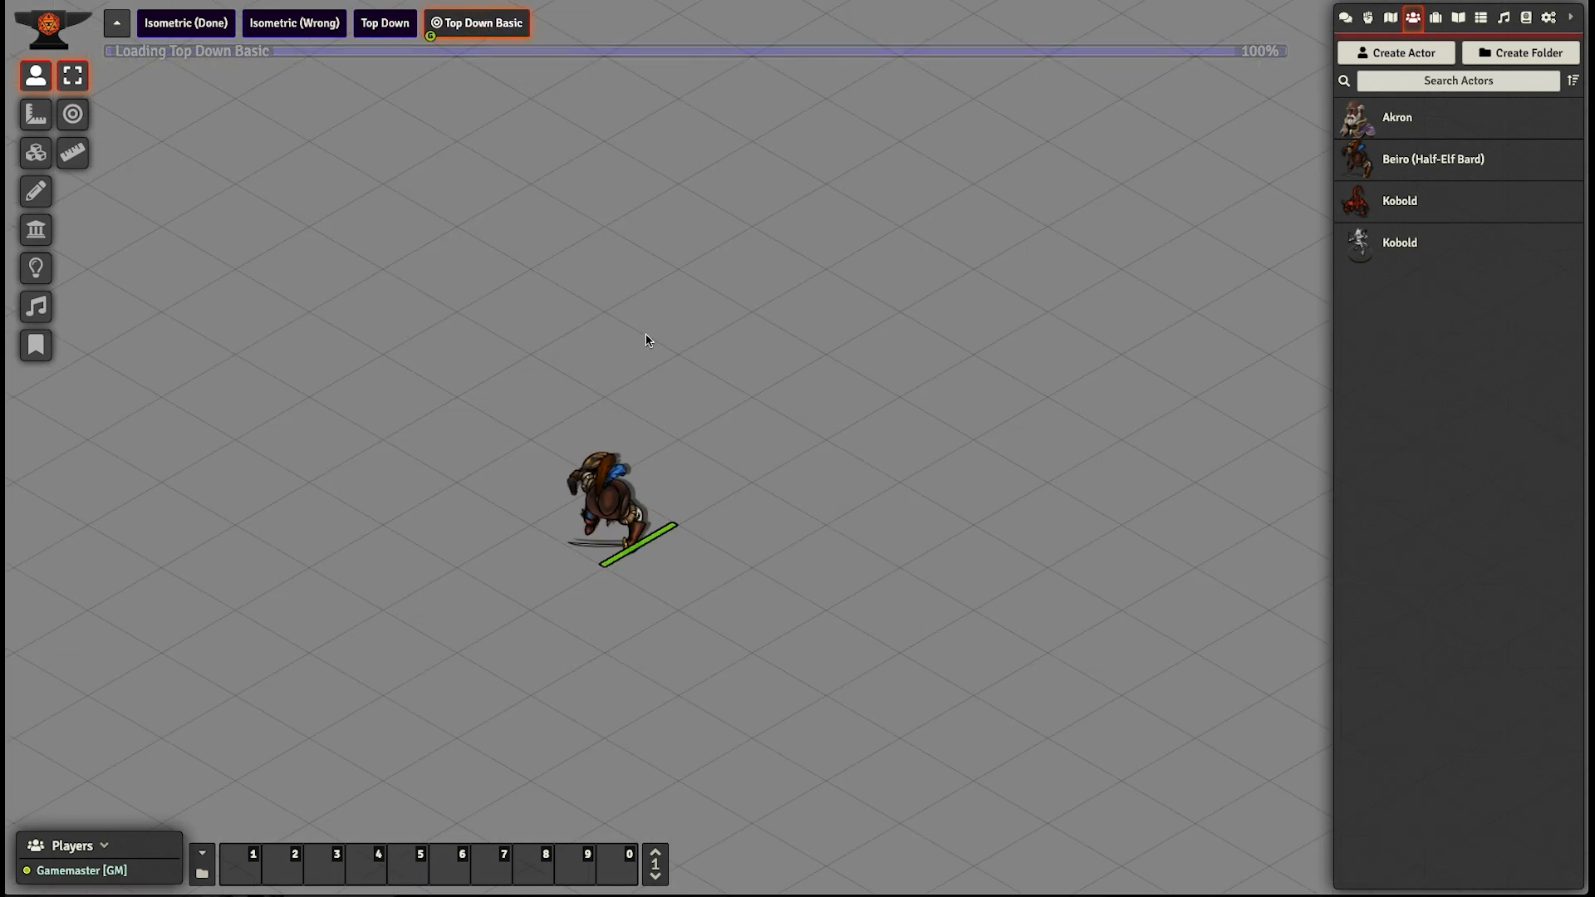
- Move the Beiro token back and forth along the isometric grid cells in all four directions to test its movement
left_click_drag(608, 332, 694, 272)
scroll(696, 367, "down", 4)
left_click_drag(904, 445, 757, 427)
scroll(702, 469, "up", 6)
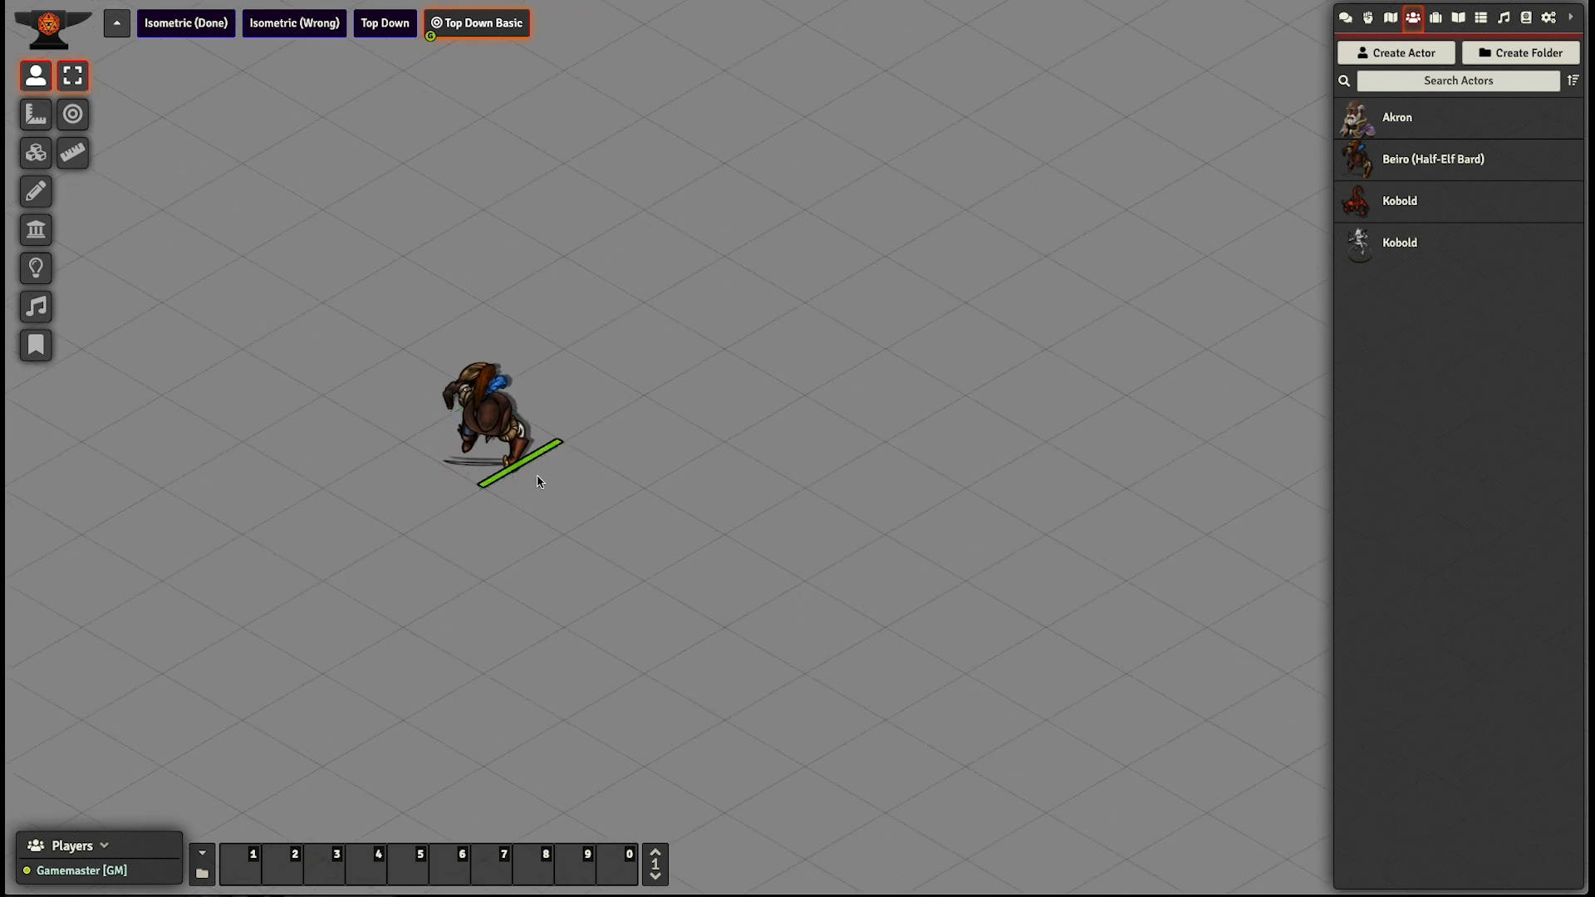
key("Right")
key("Right")
key("Right")
key("Left")
key("Left")
key("Left")
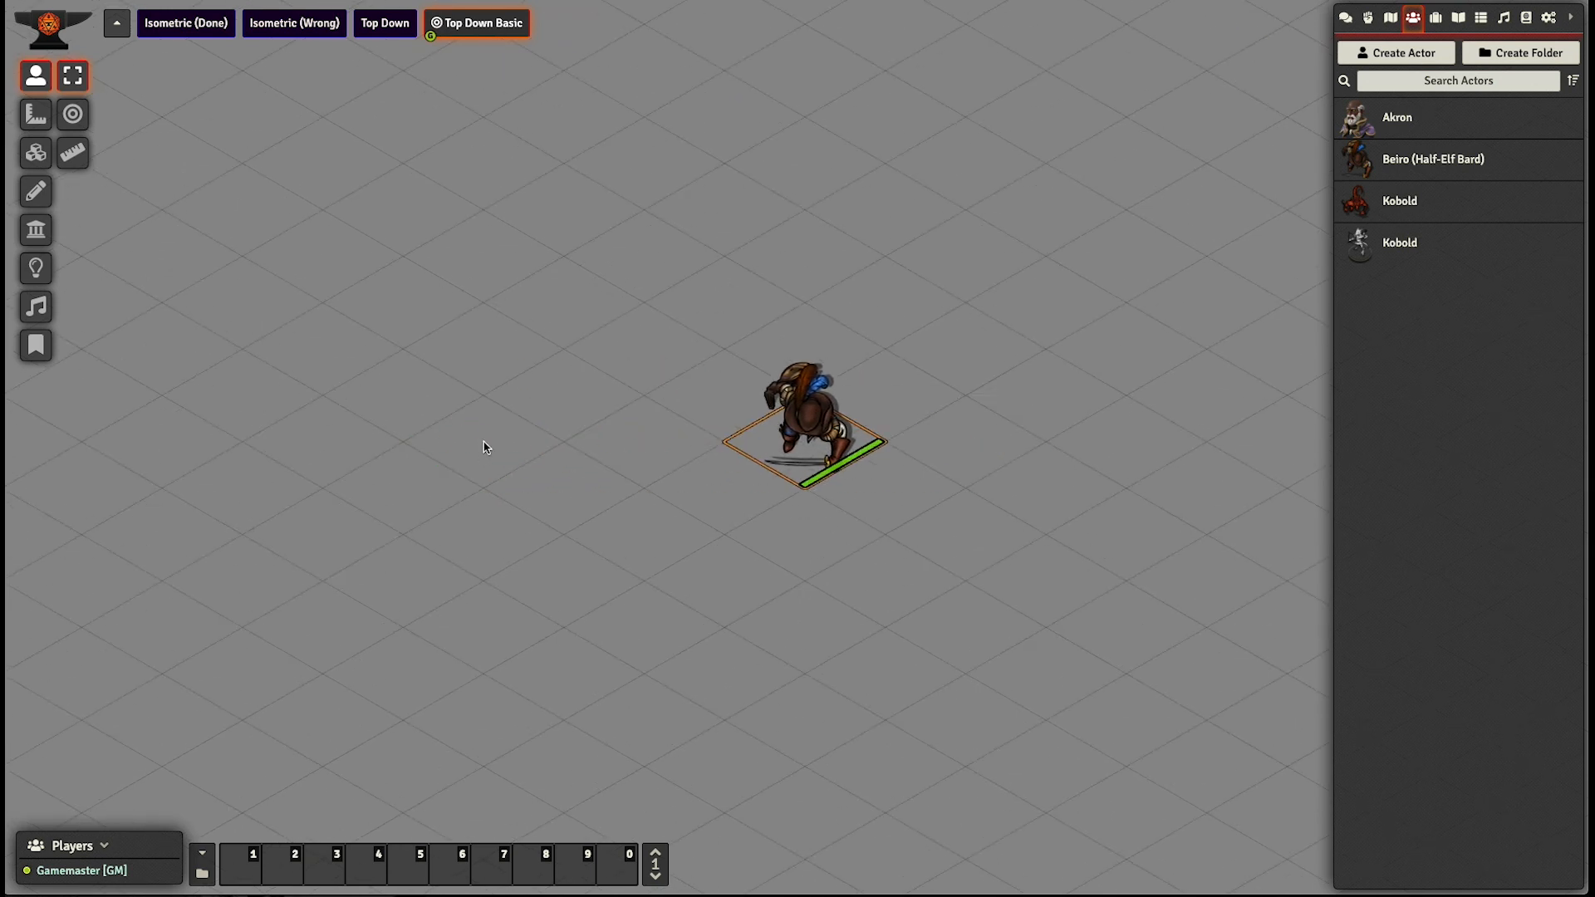
key("Up")
key("Down")
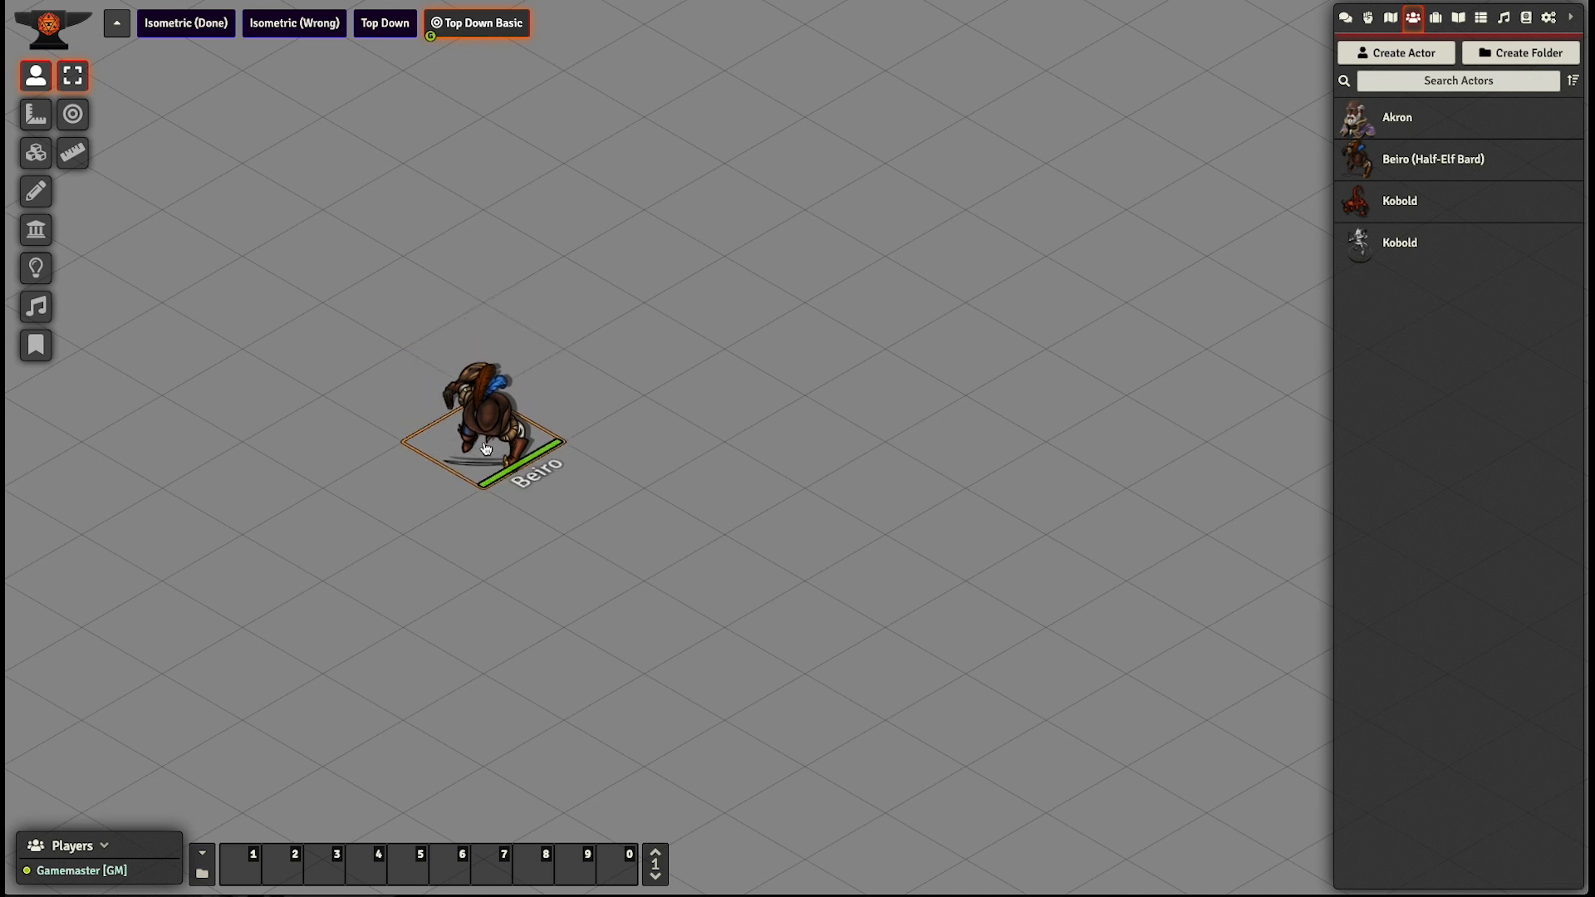
key("Right")
key("Up")
key("Down")
key("Left")
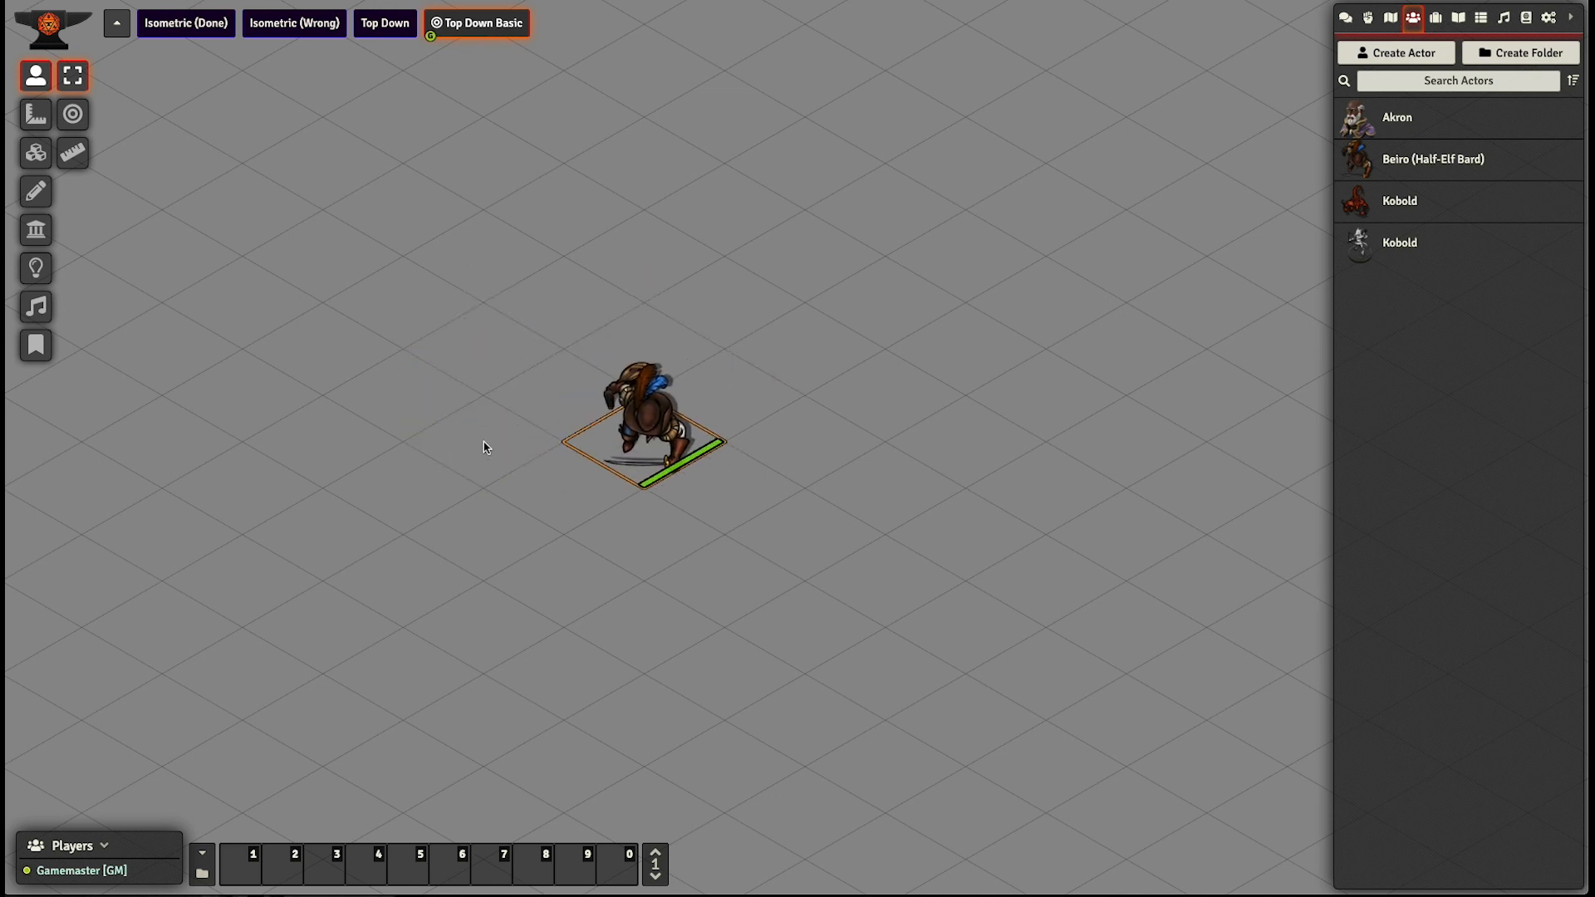
key("Up")
key("Right")
key("Up")
key("Left")
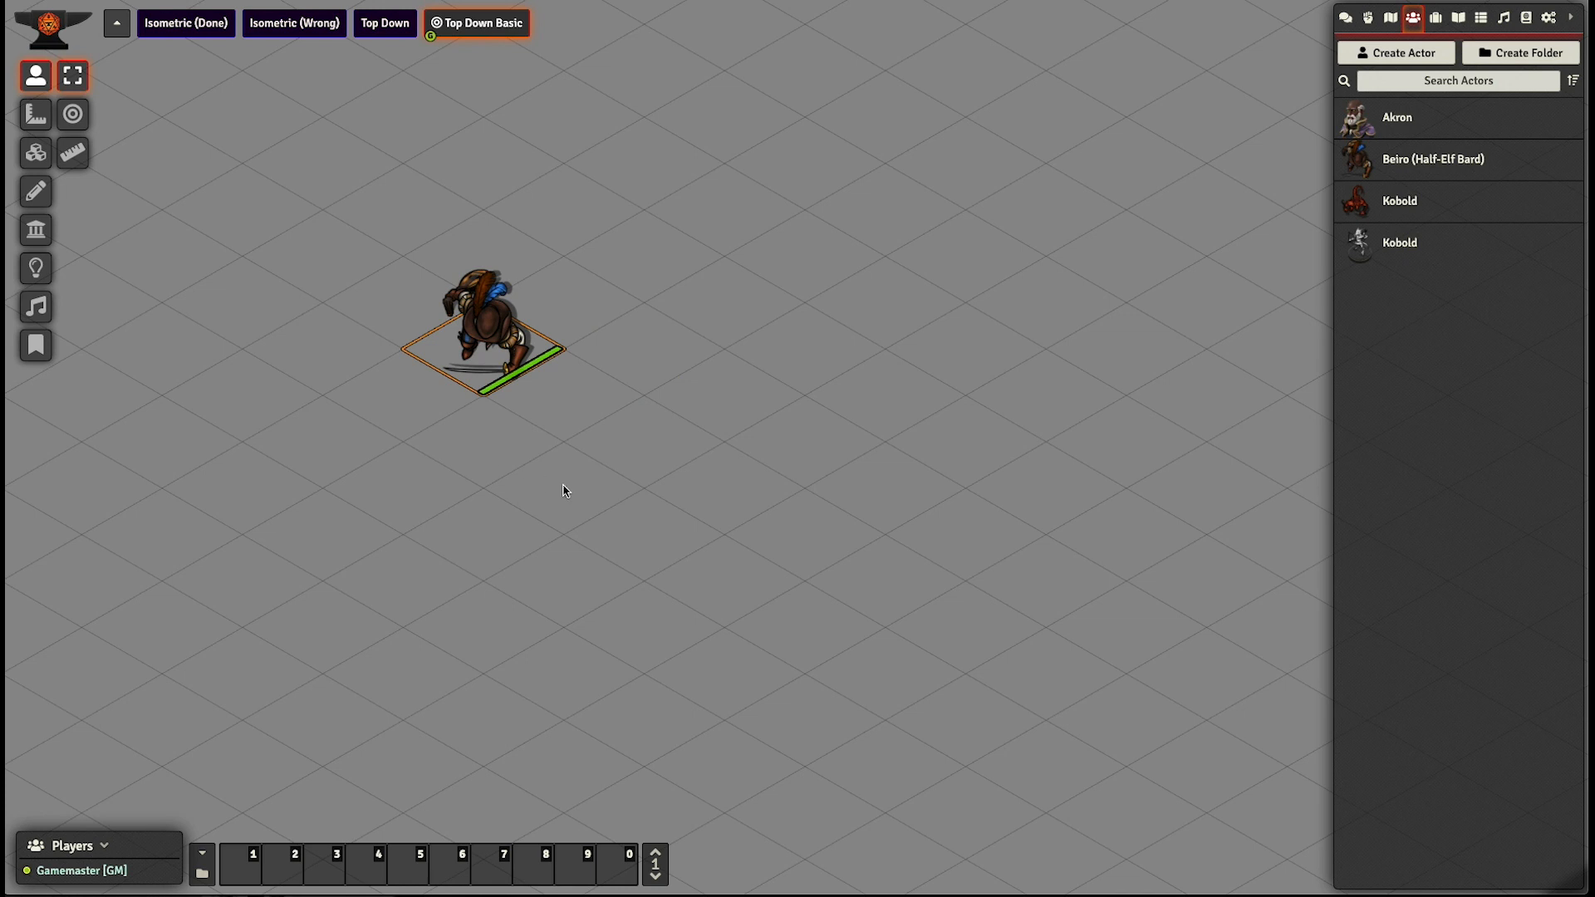
- Open the Top Down Basic scene configuration and choose gaming-table-composite.jpg as its background image
left_click_drag(503, 448, 569, 459)
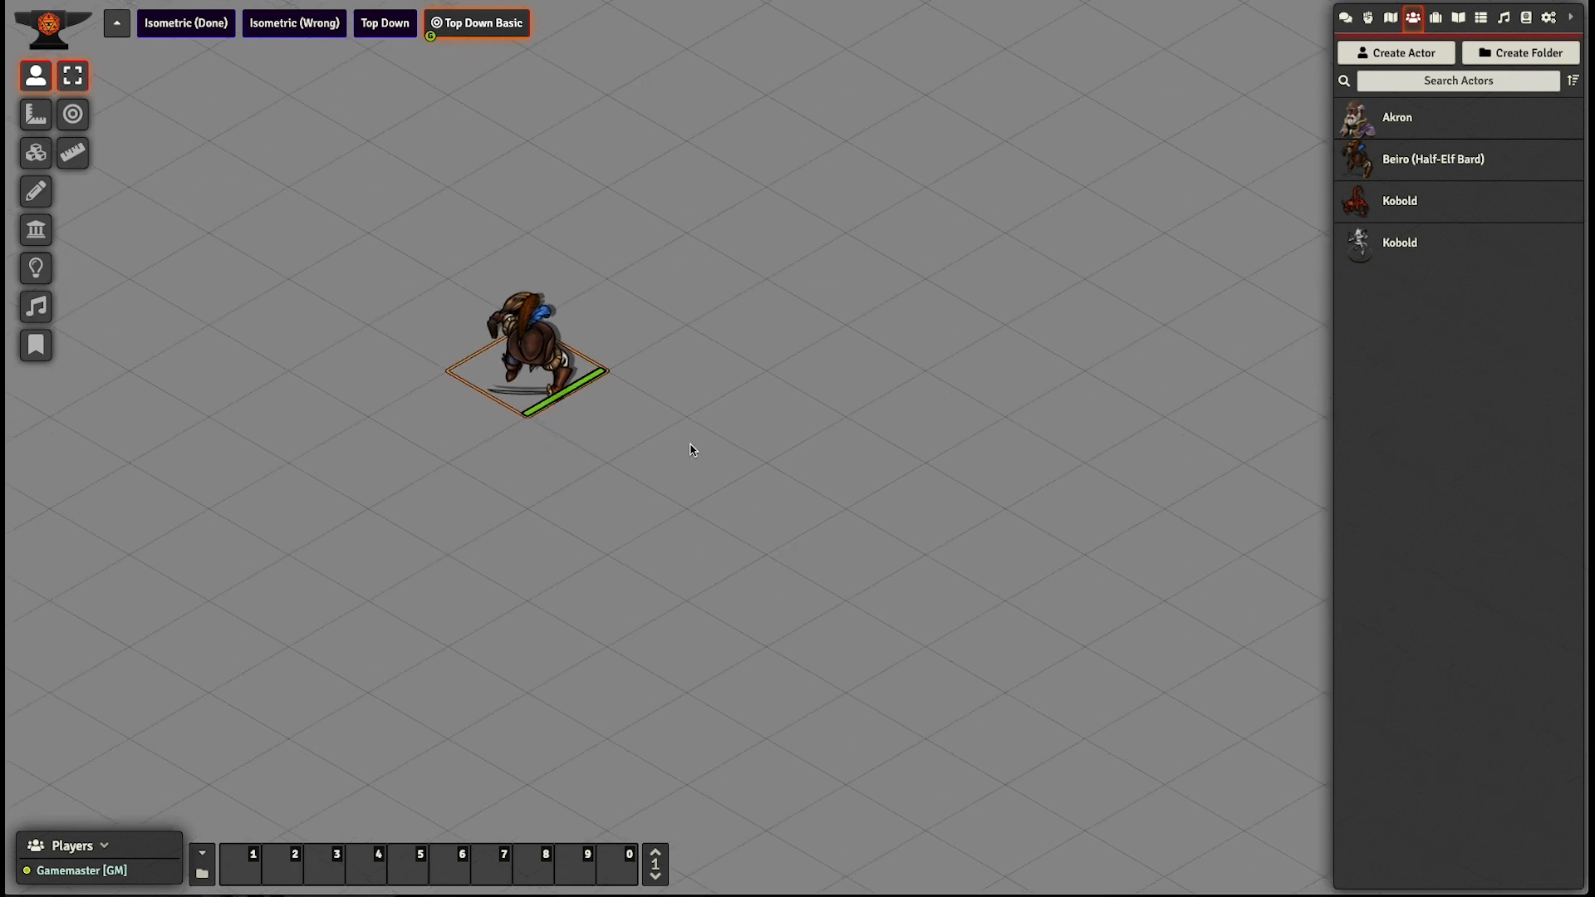
right_click(456, 27)
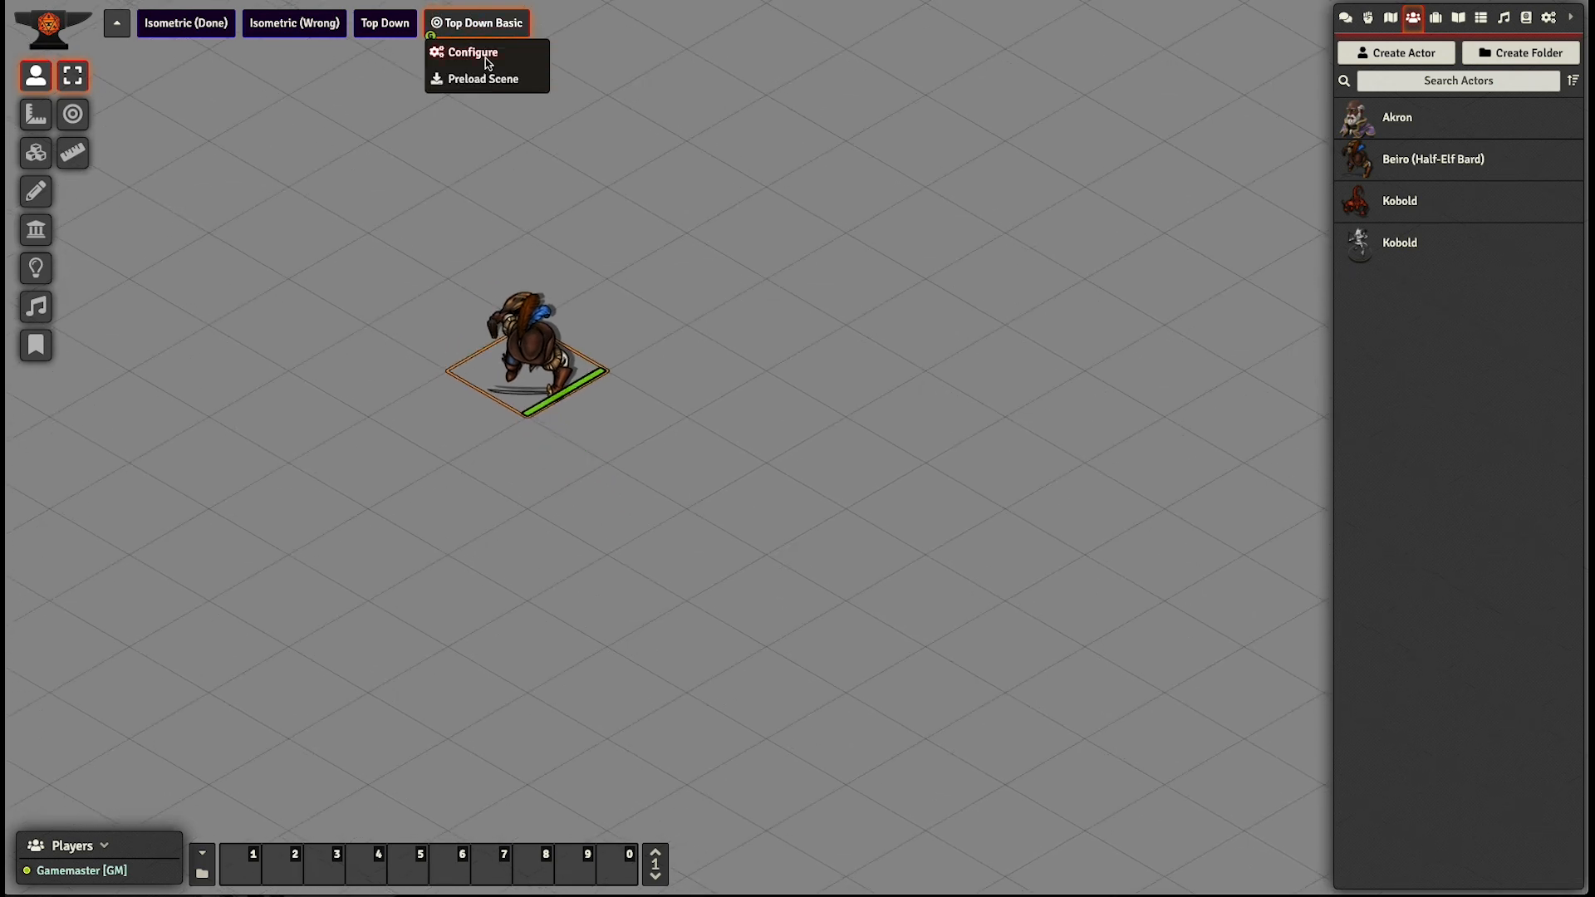
left_click(473, 54)
left_click(1052, 181)
left_click(761, 478)
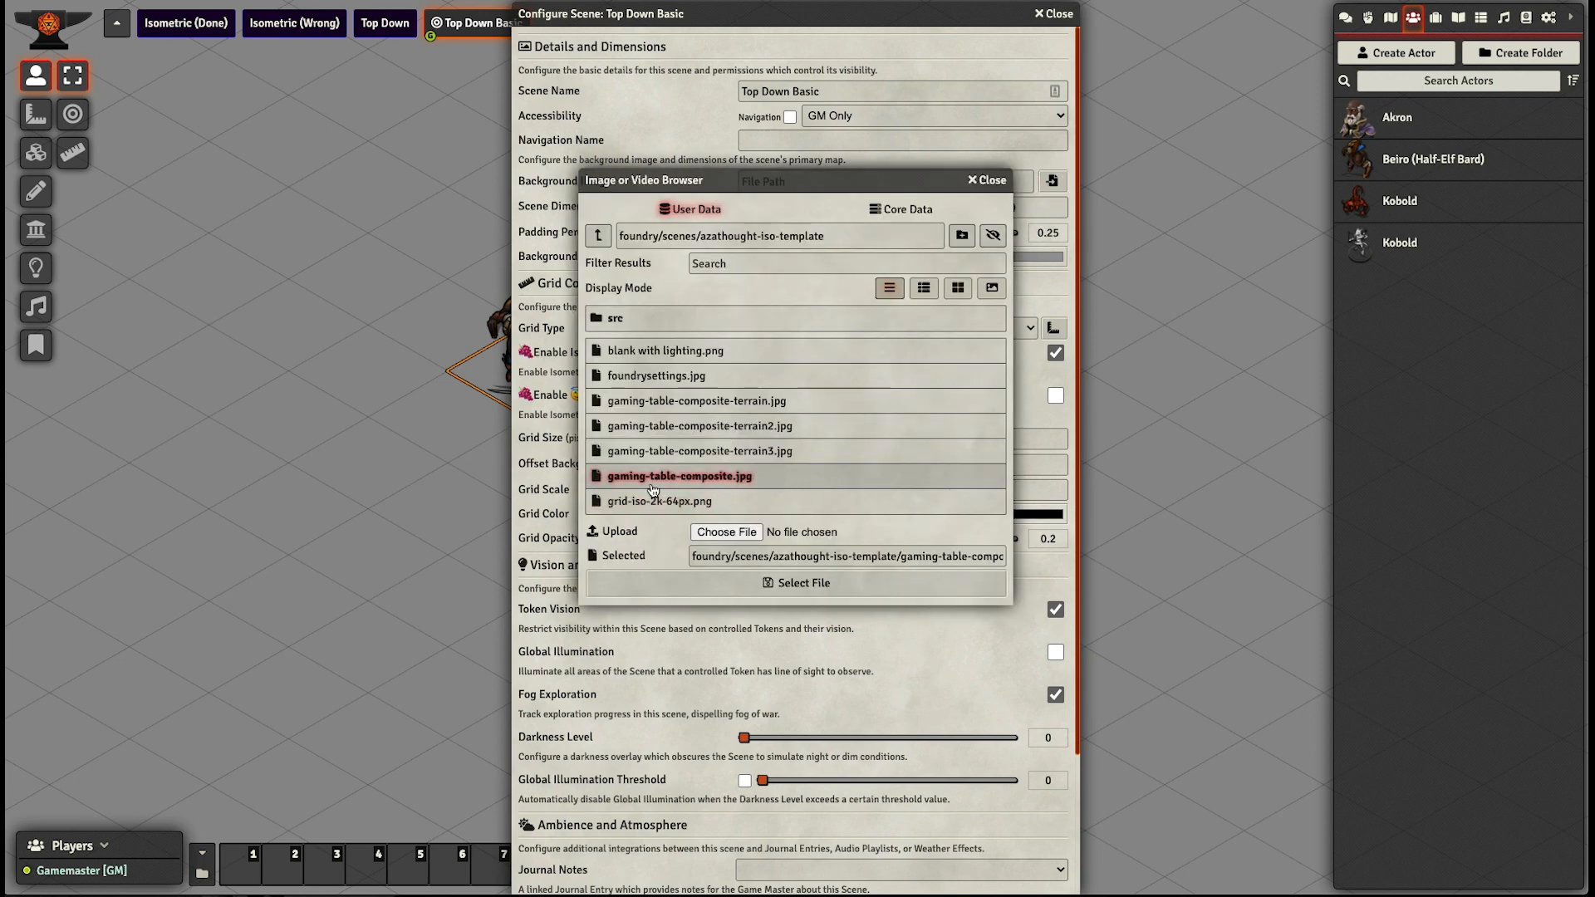
left_click(796, 586)
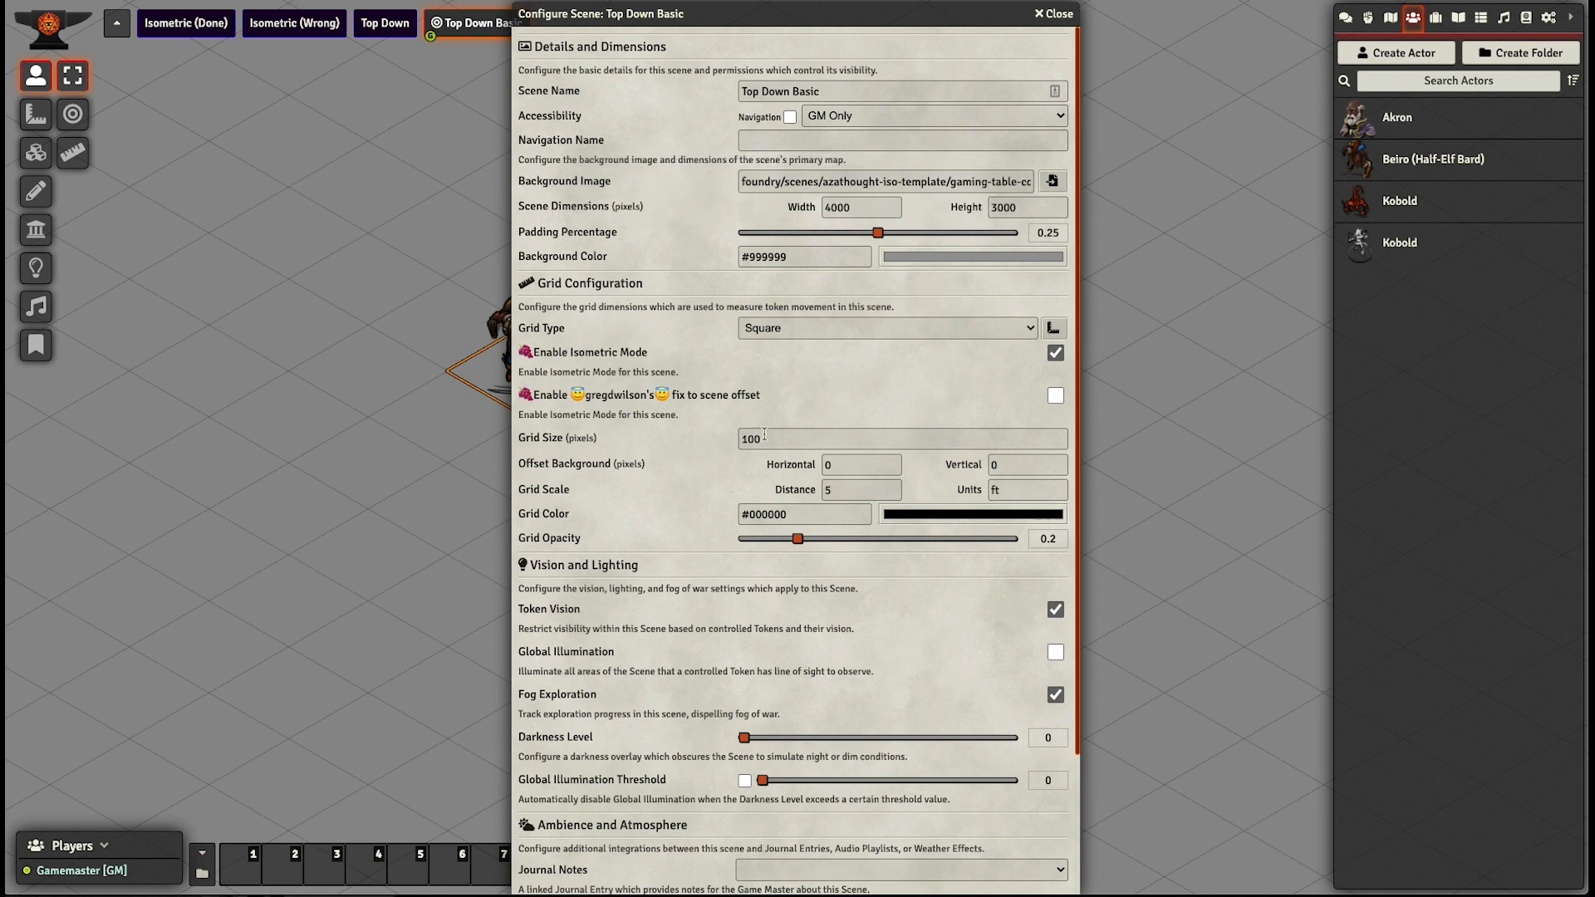
- Set the scene's grid size to 64 pixels and save, accepting the change of scene dimensions
left_click_drag(764, 434, 715, 436)
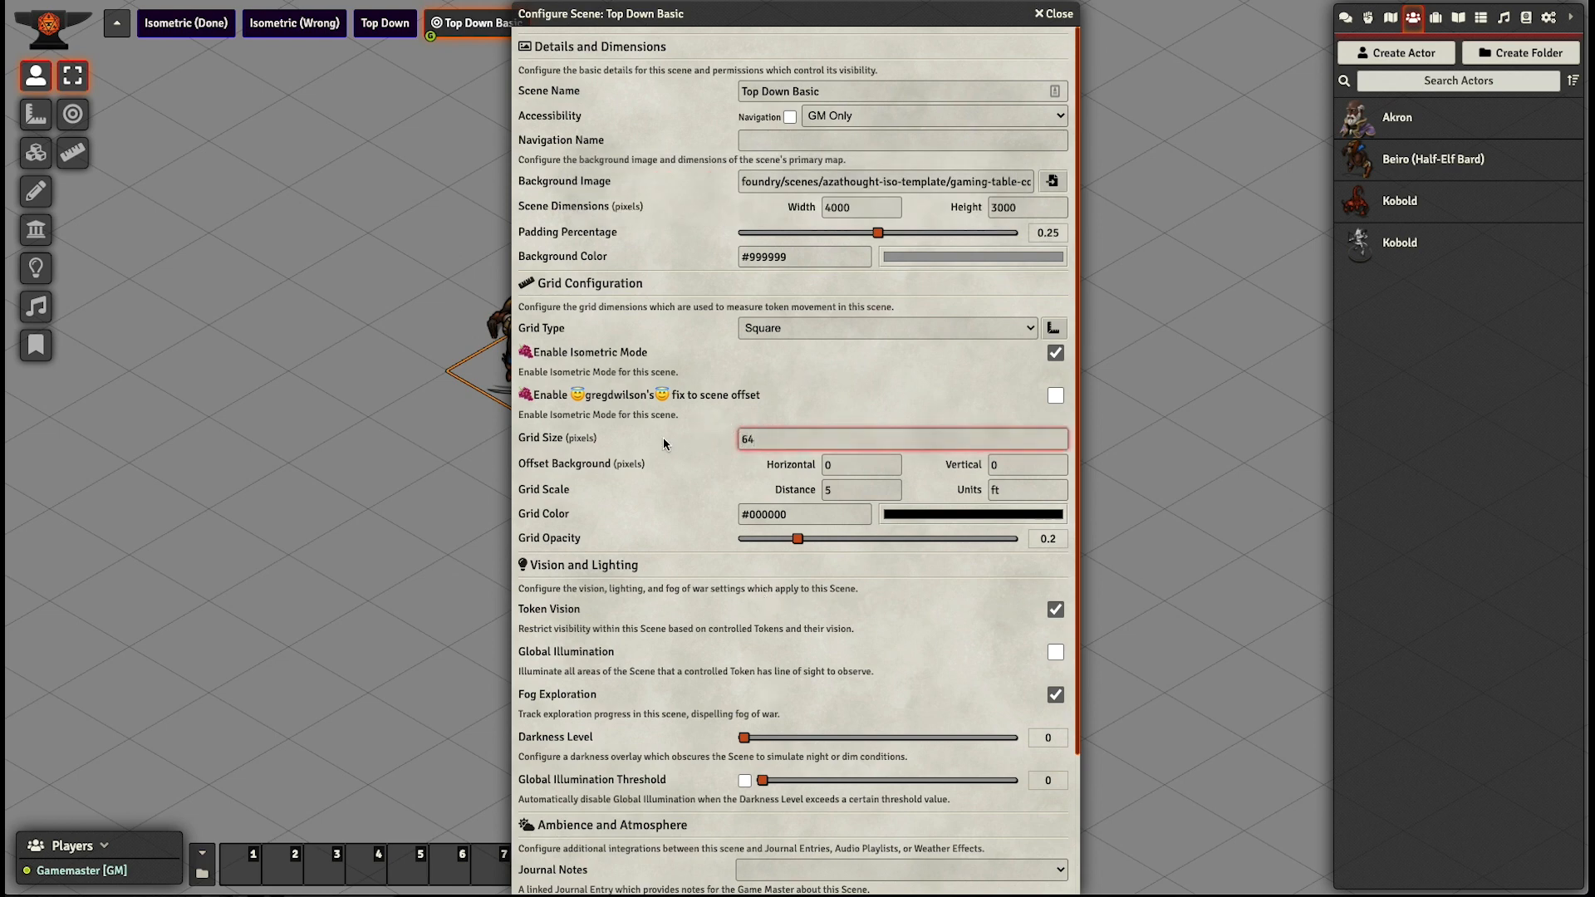
type("64")
scroll(665, 665, "down", 2)
left_click(675, 875)
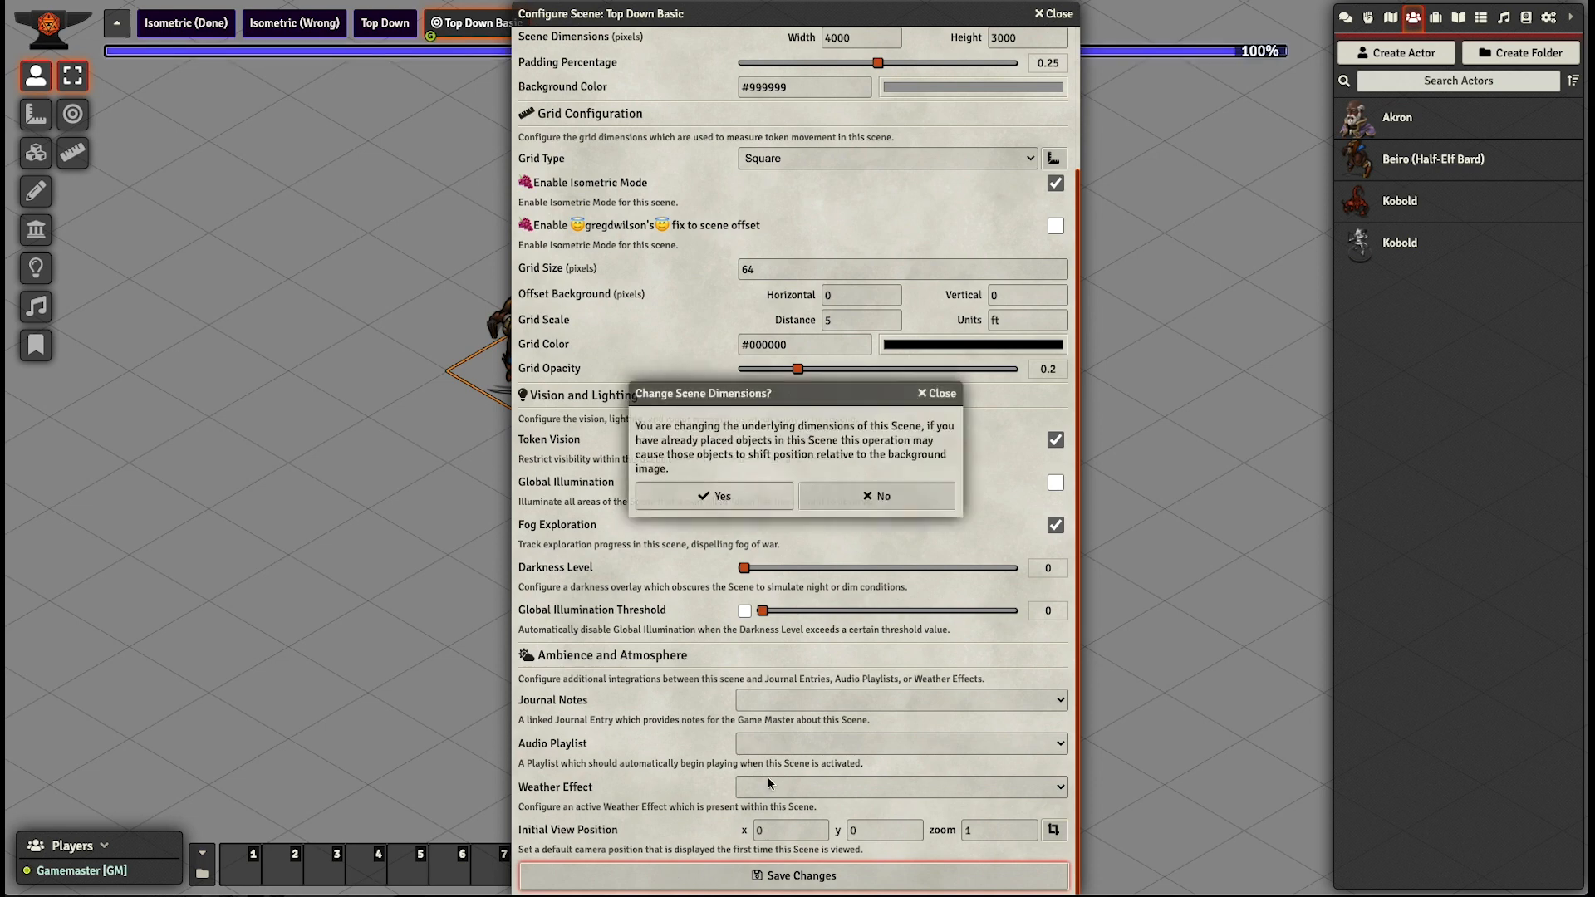
left_click(742, 496)
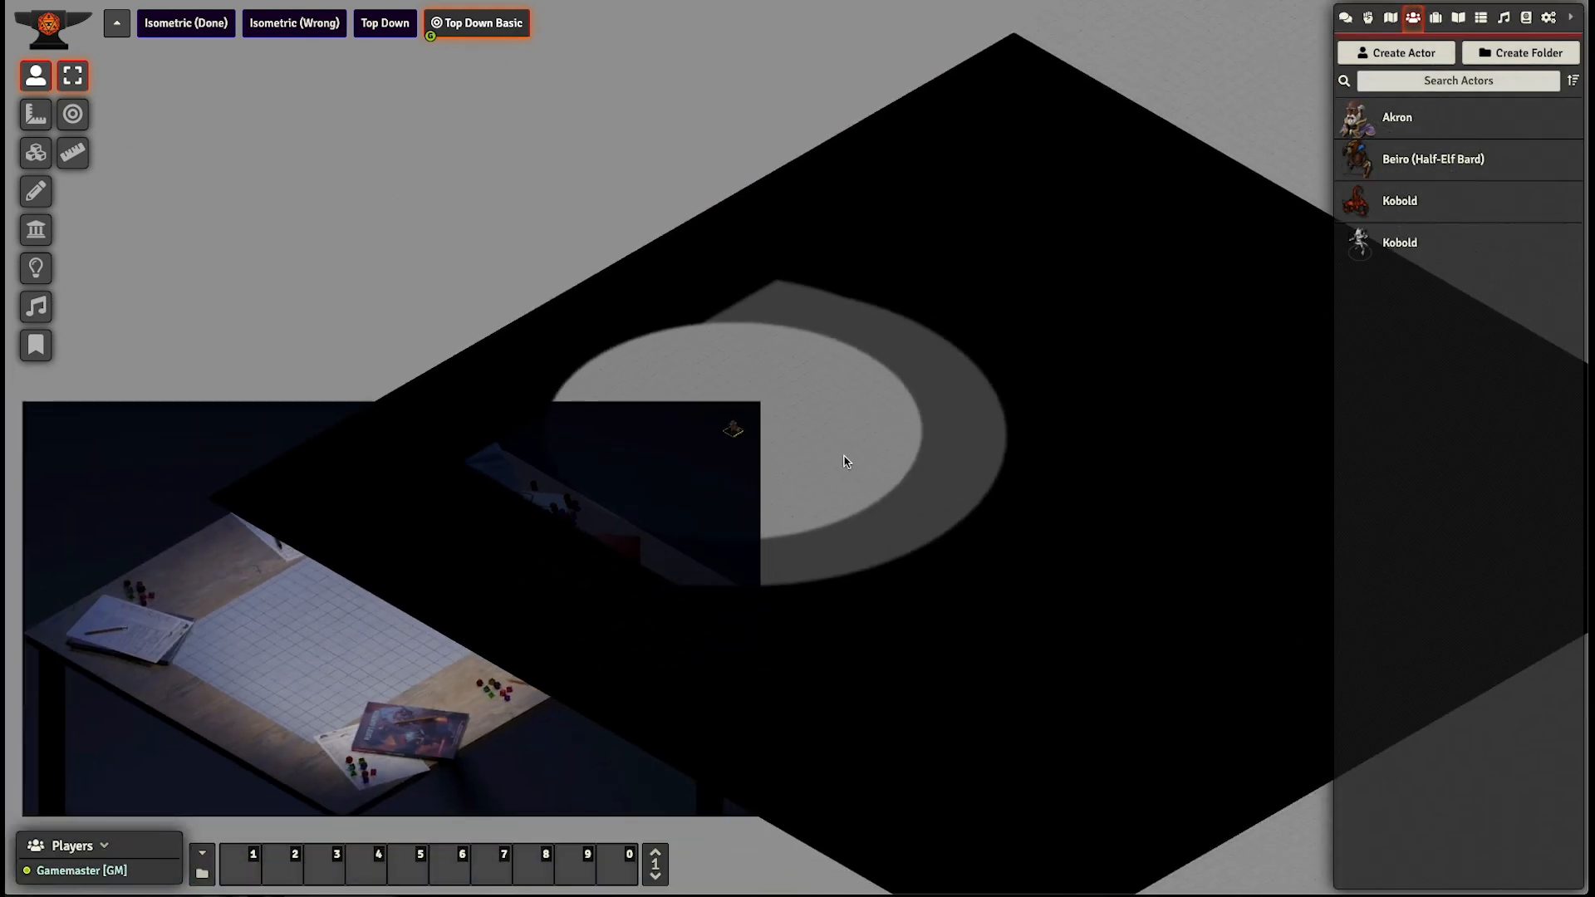
- Deselect the token, then set the scene's horizontal background offset to -3840 pixels and save, accepting the dimension change
left_click(812, 455)
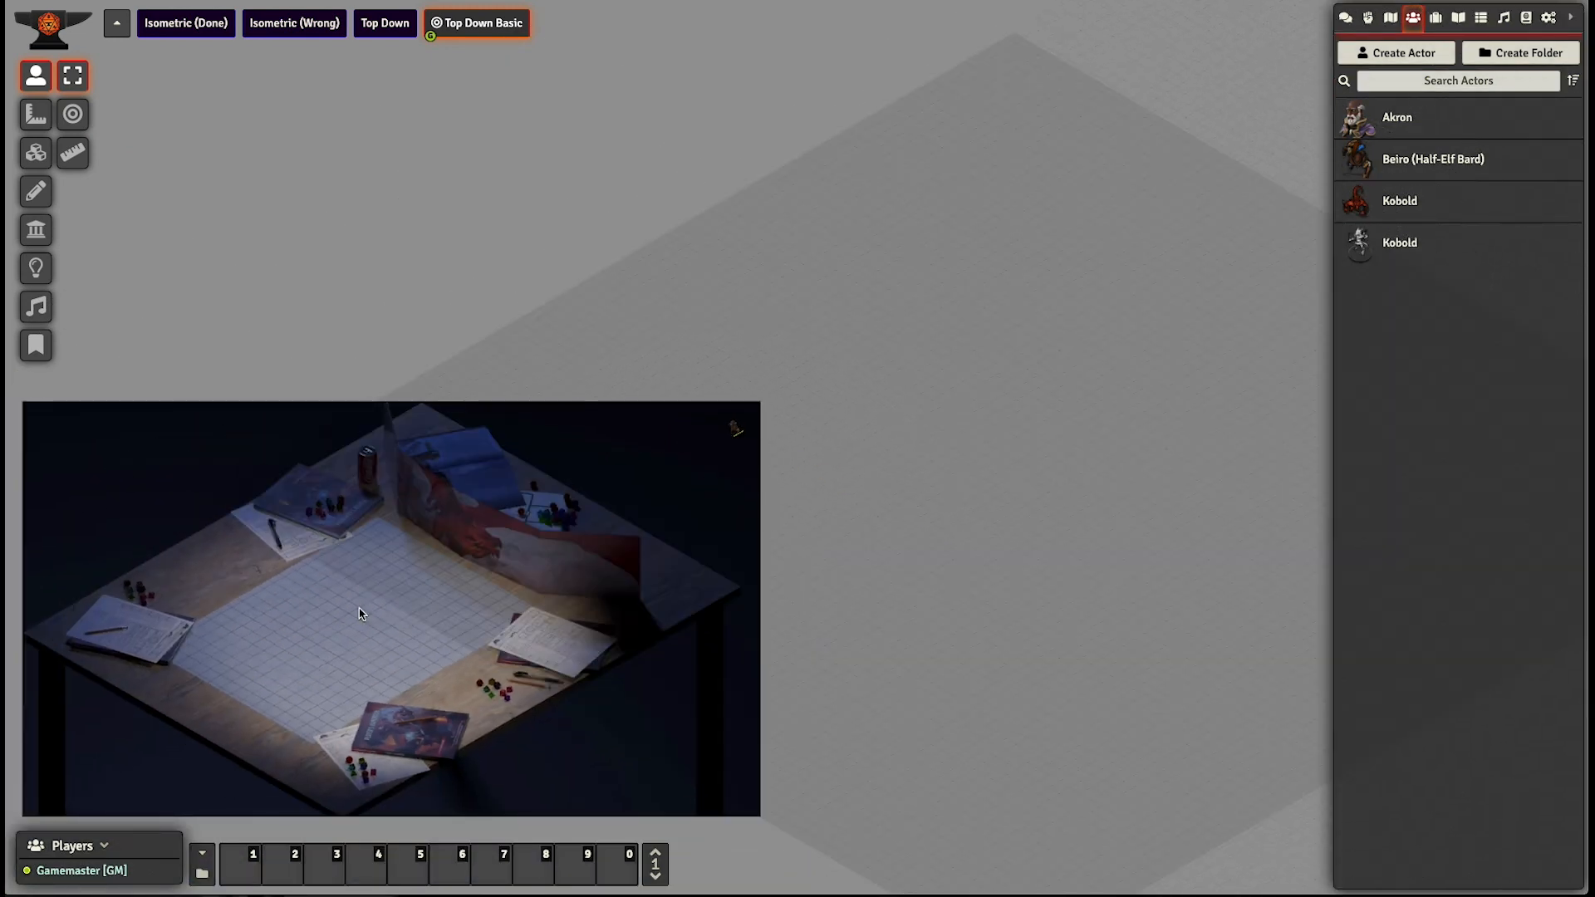
left_click_drag(852, 456, 811, 424)
scroll(822, 463, "up", 4)
scroll(815, 477, "up", 3)
right_click(482, 27)
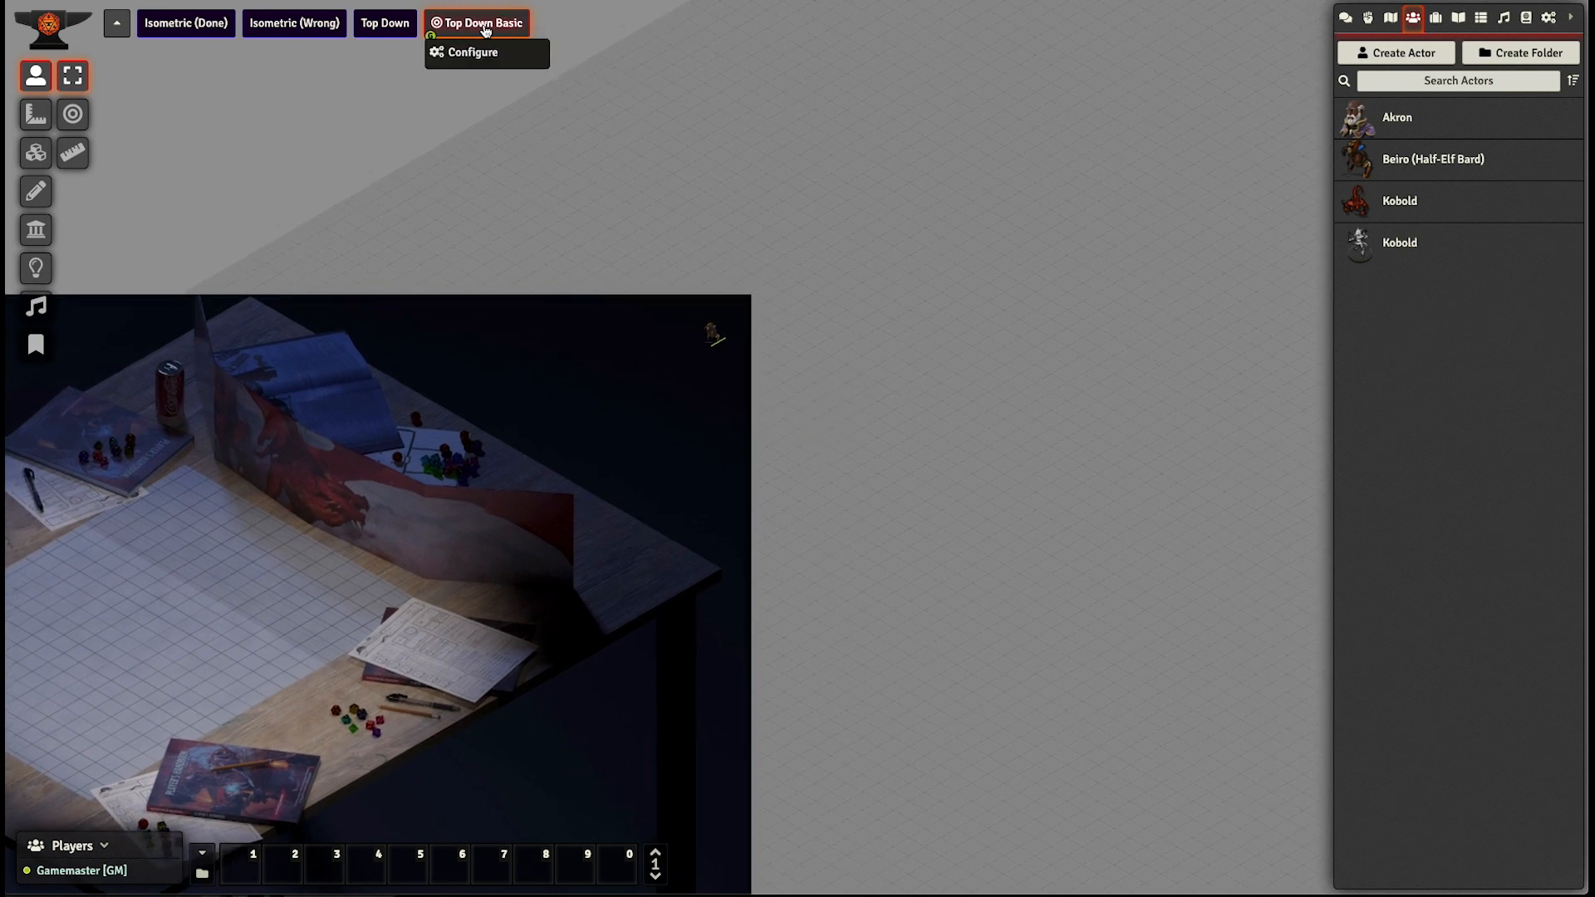
left_click(480, 55)
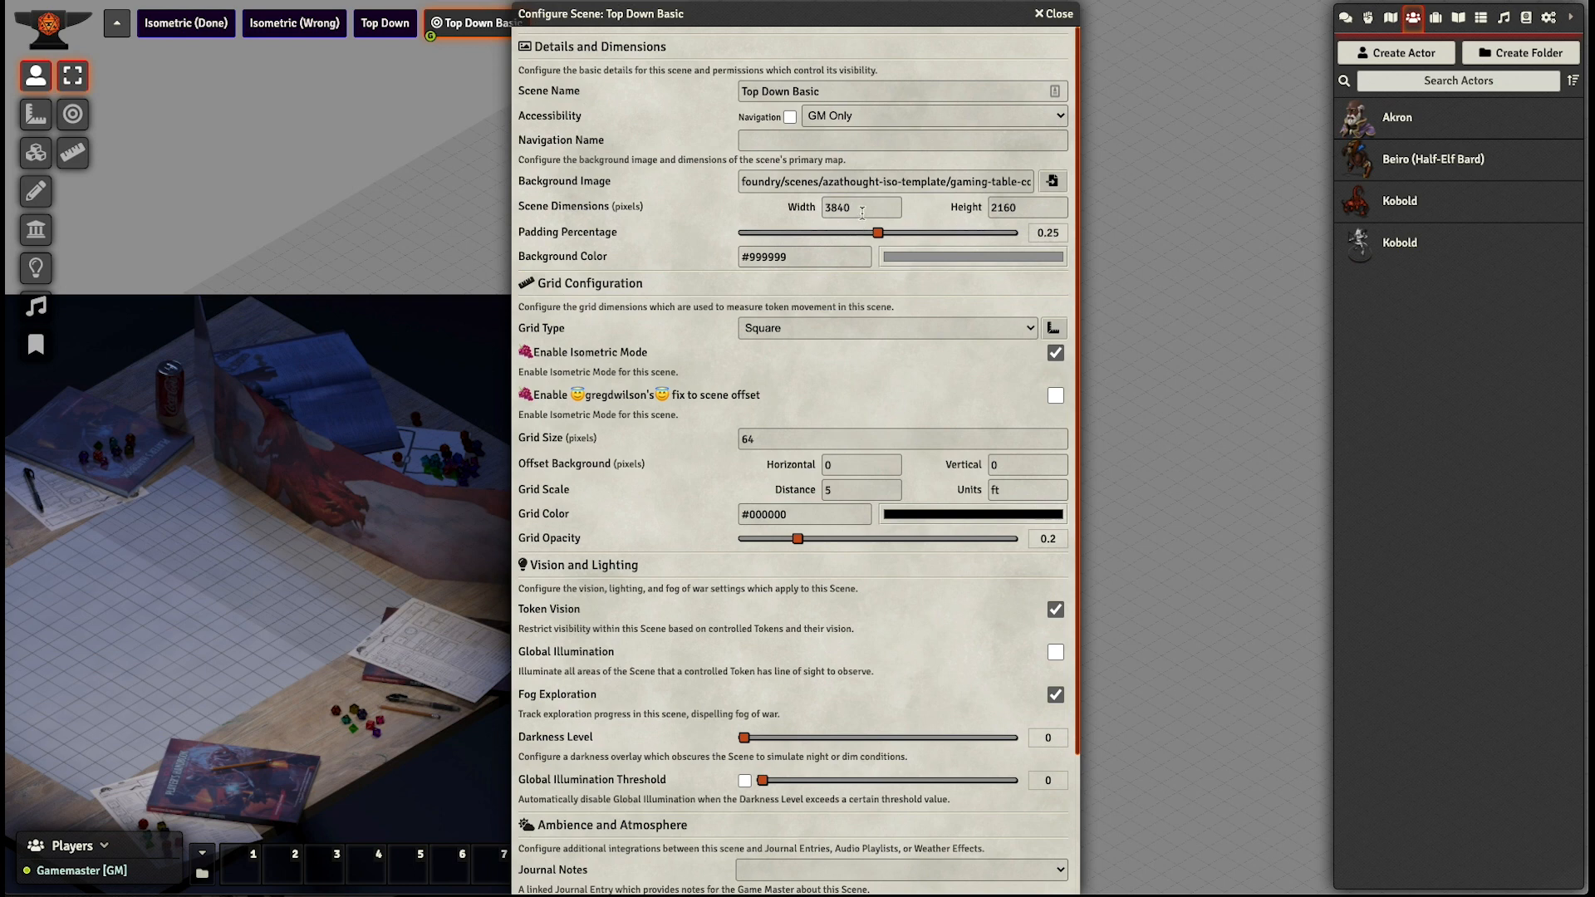
left_click_drag(862, 212, 816, 213)
left_click(847, 467)
left_click(670, 488)
scroll(673, 494, "down", 2)
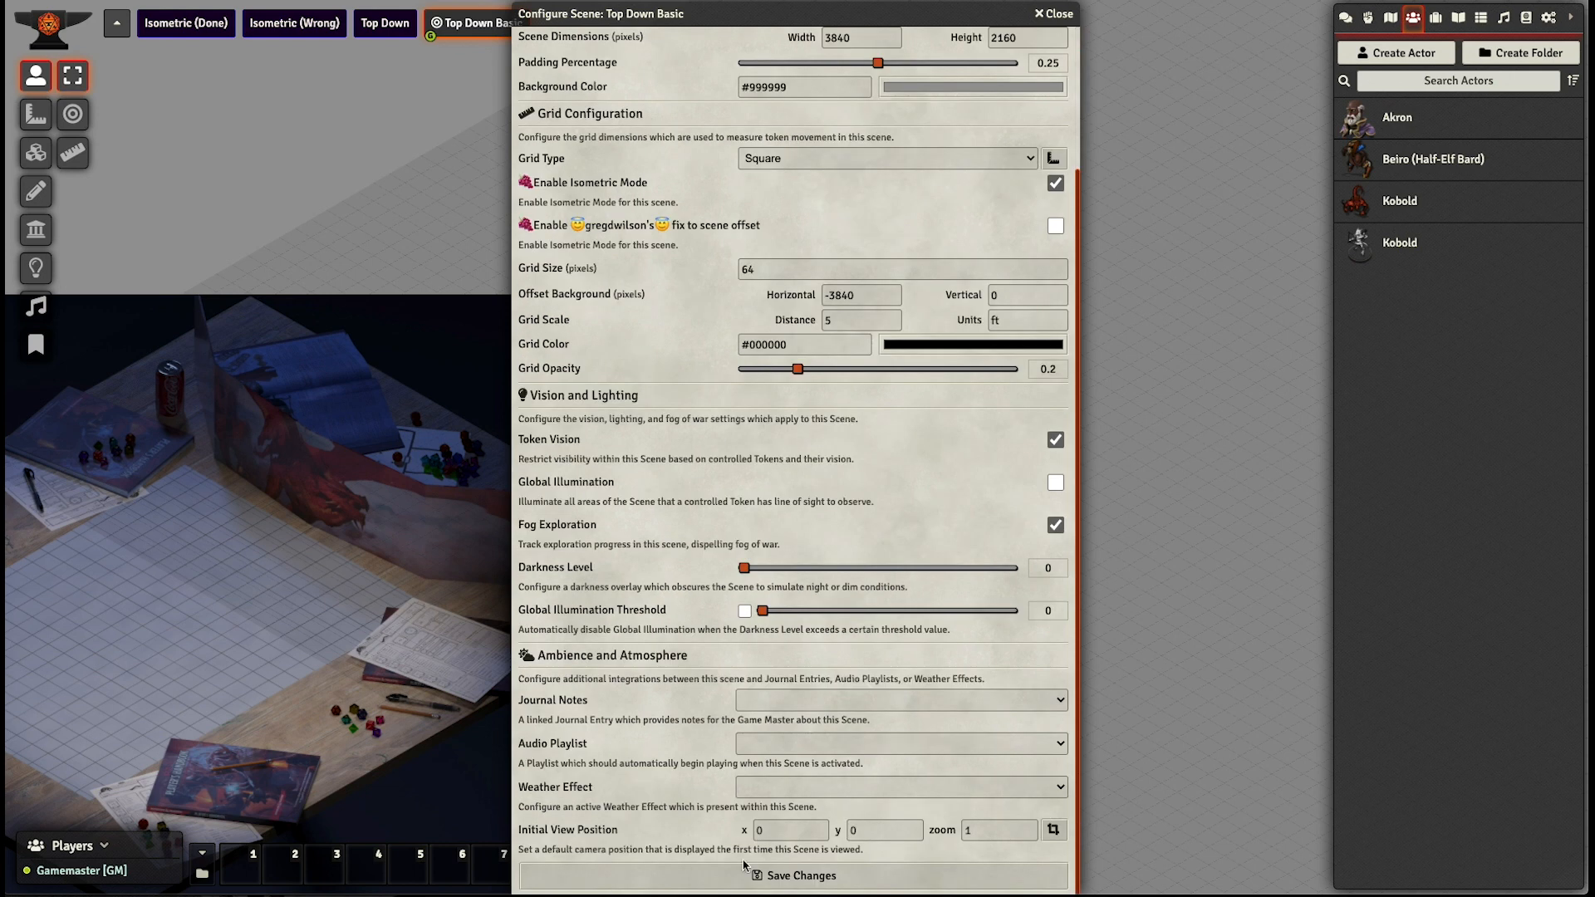
left_click(731, 875)
left_click(723, 489)
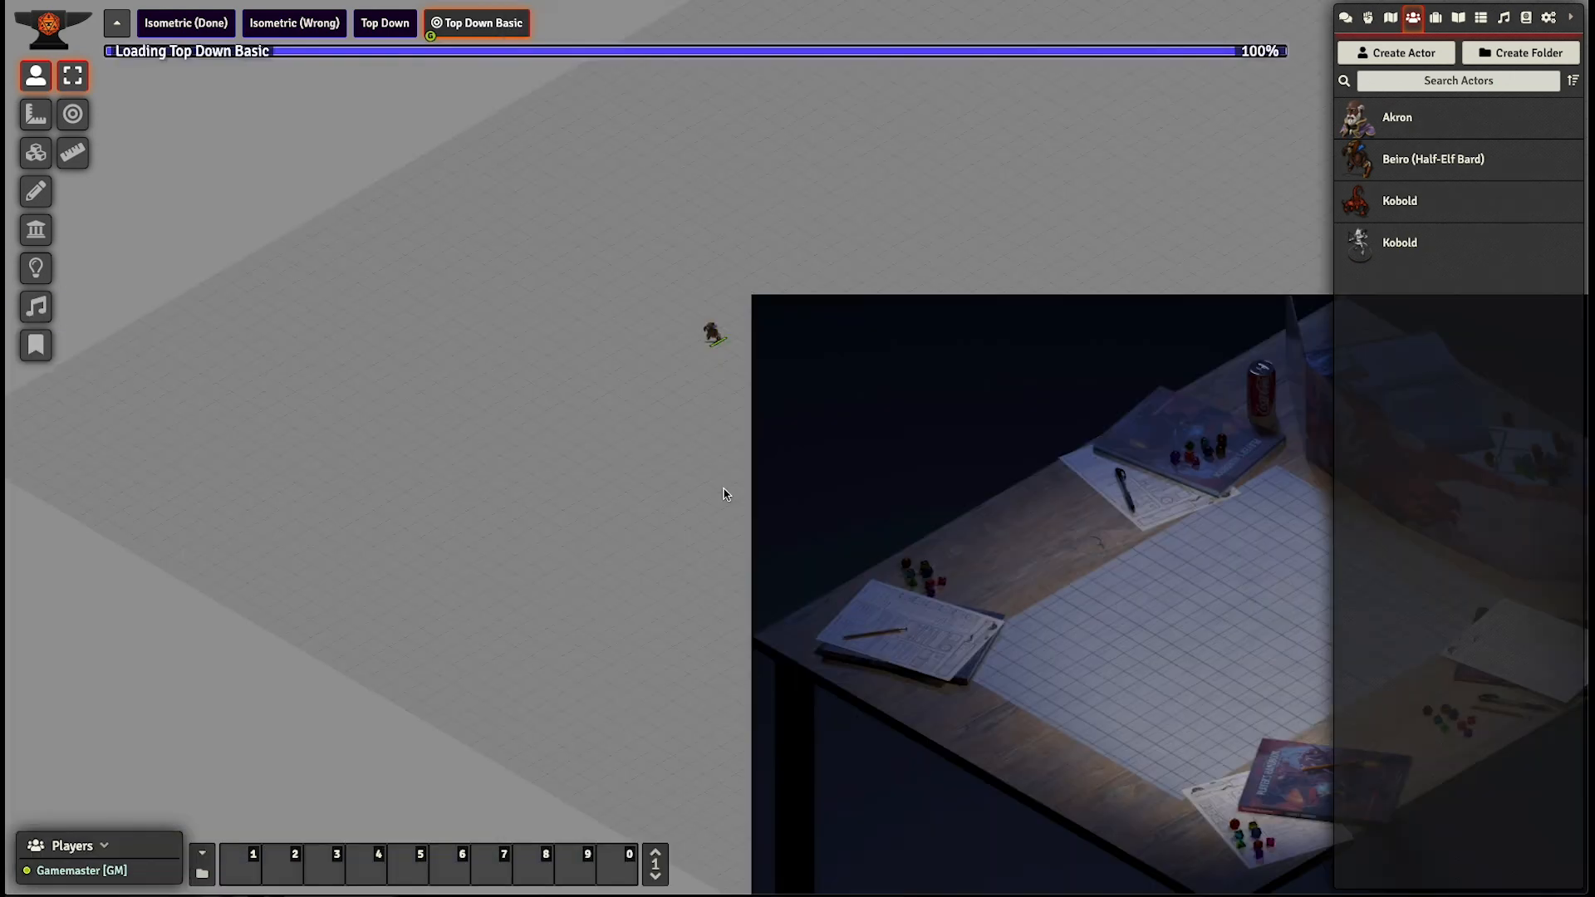
- Move the Beiro token onto the white gridded mat in the middle of the table and deselect it
left_click_drag(759, 476, 237, 222)
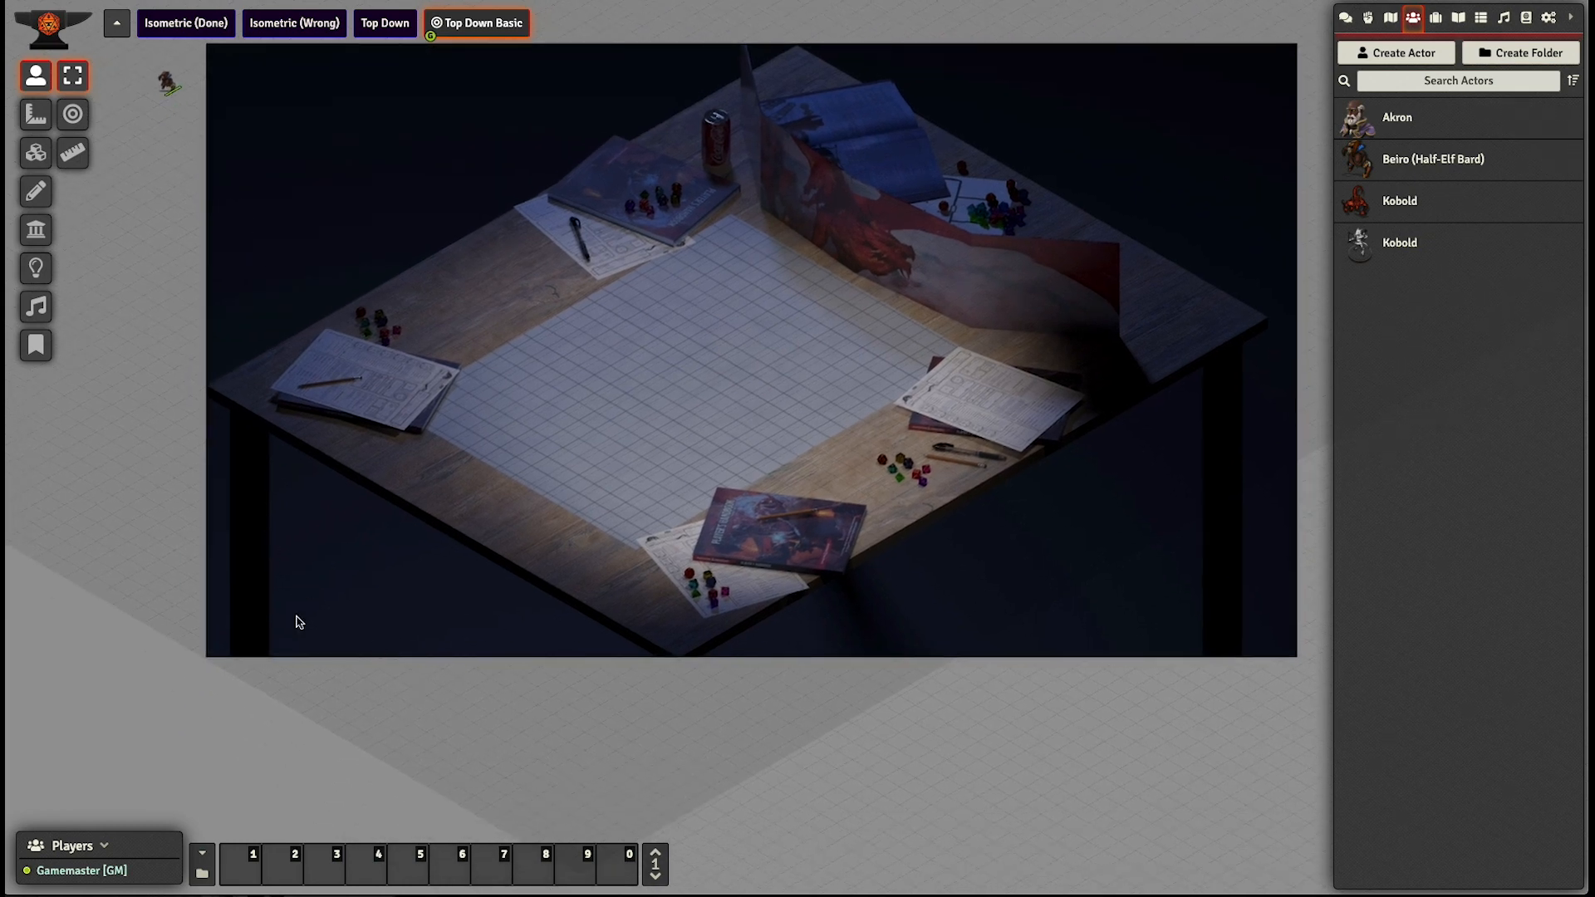
left_click_drag(479, 414, 446, 570)
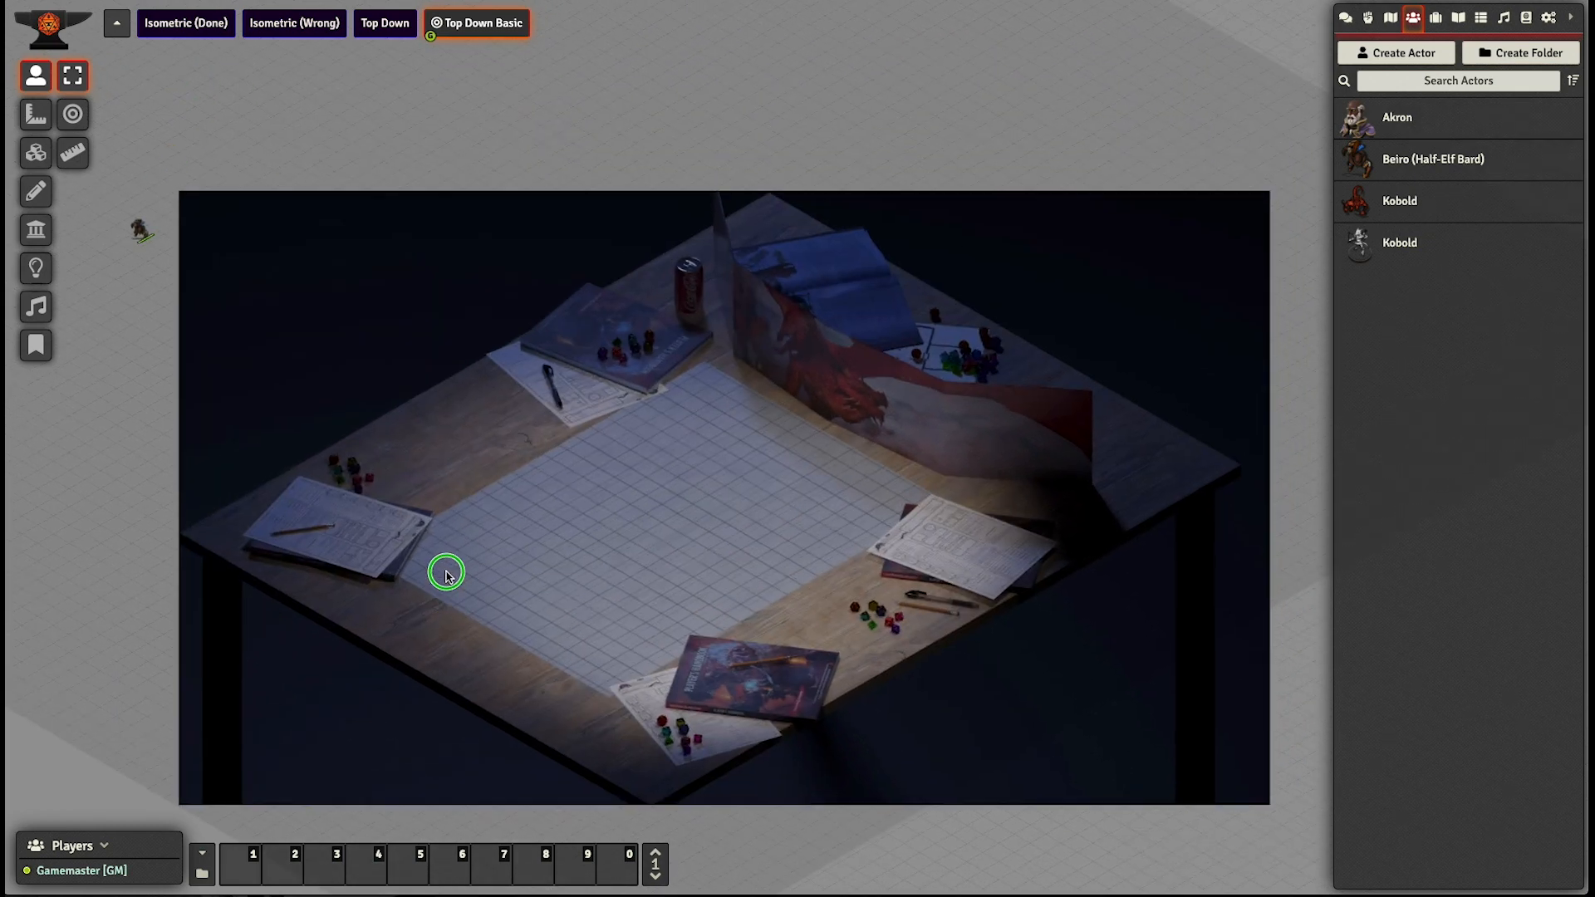
left_click_drag(125, 227, 131, 238)
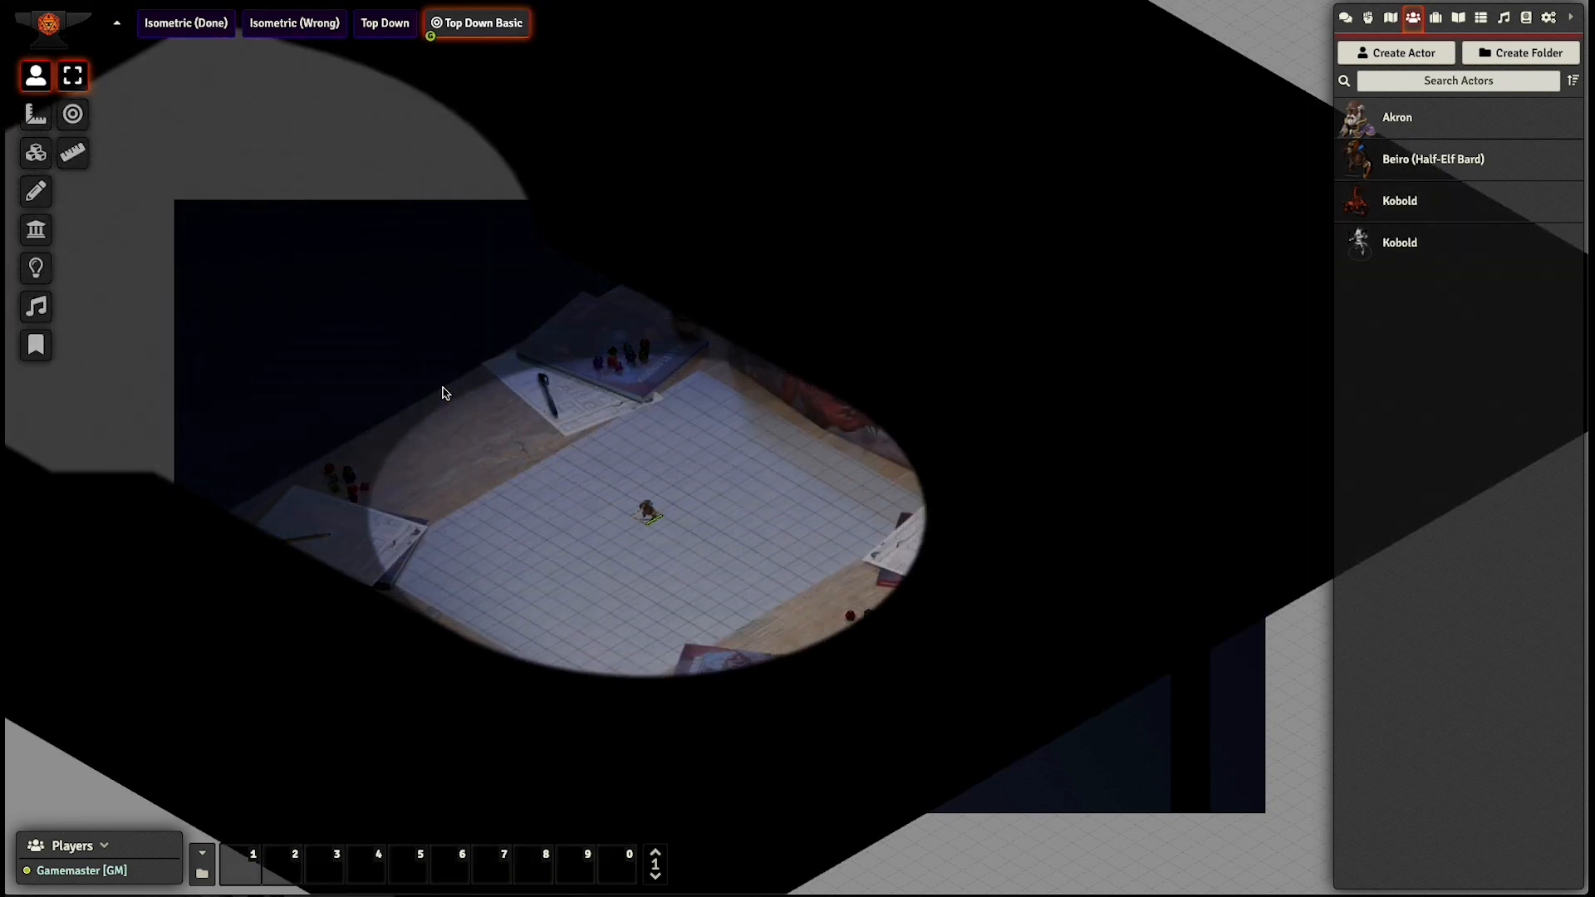
left_click(681, 573)
- Examine how the scene grid lines up with the squares drawn on the table mat around the token
scroll(683, 567, "up", 4)
left_click_drag(682, 564, 785, 456)
scroll(637, 563, "up", 8)
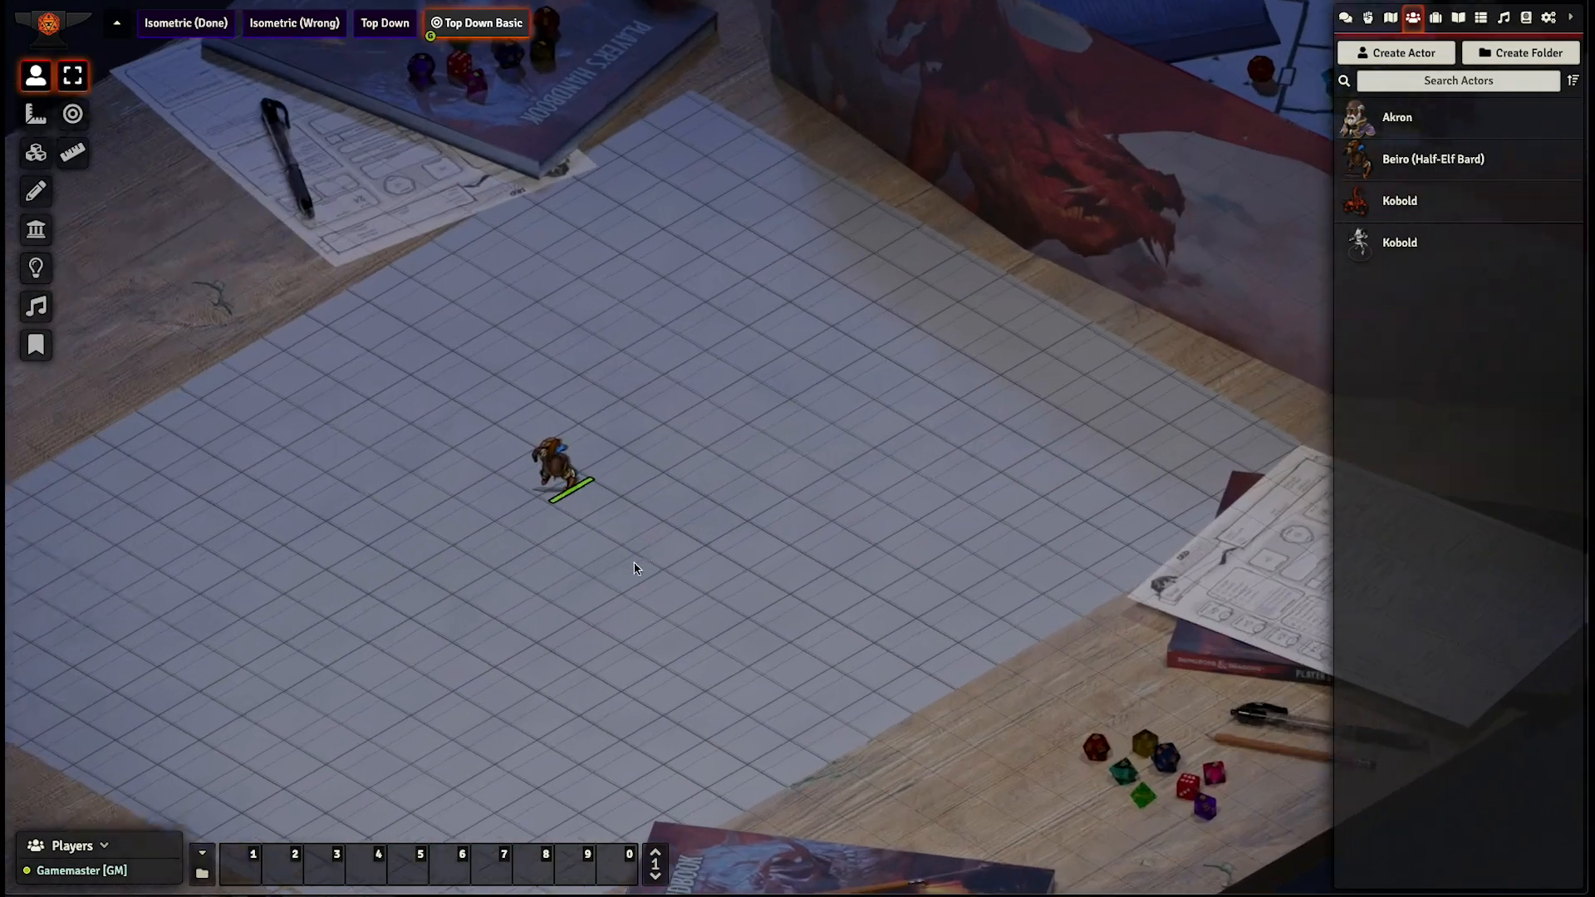
left_click_drag(744, 535, 939, 534)
scroll(579, 538, "down", 4)
scroll(578, 532, "down", 4)
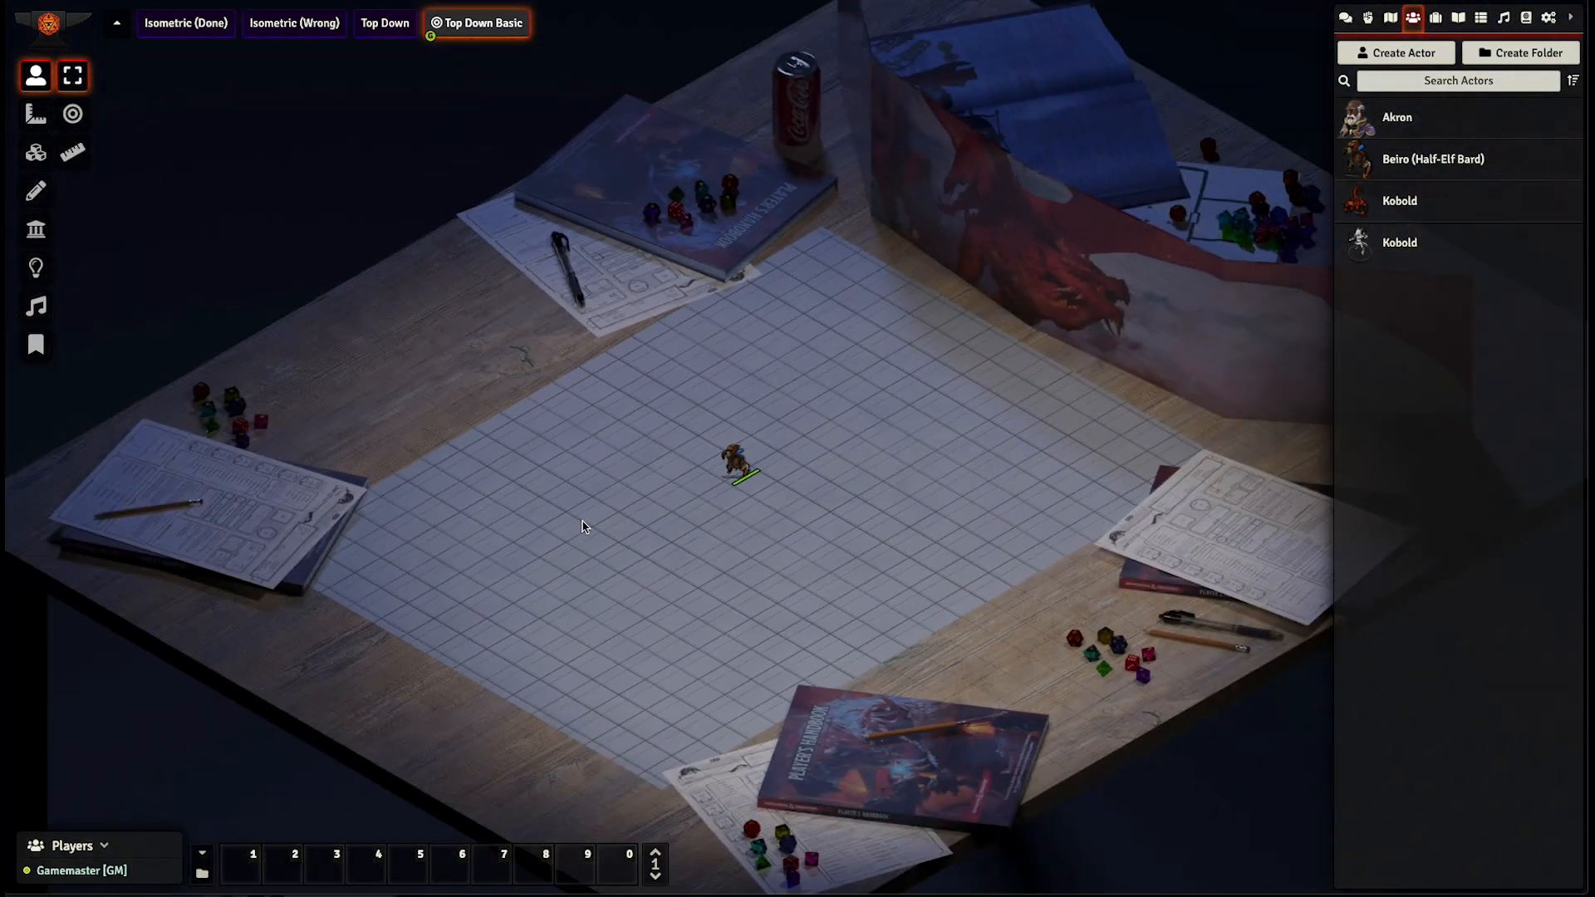
left_click_drag(582, 521, 426, 582)
scroll(548, 568, "down", 3)
- Align the grid with the table mat in the Grid Configuration Tool by shifting the offset to x -3862, y -9, and commit the changes
right_click(499, 31)
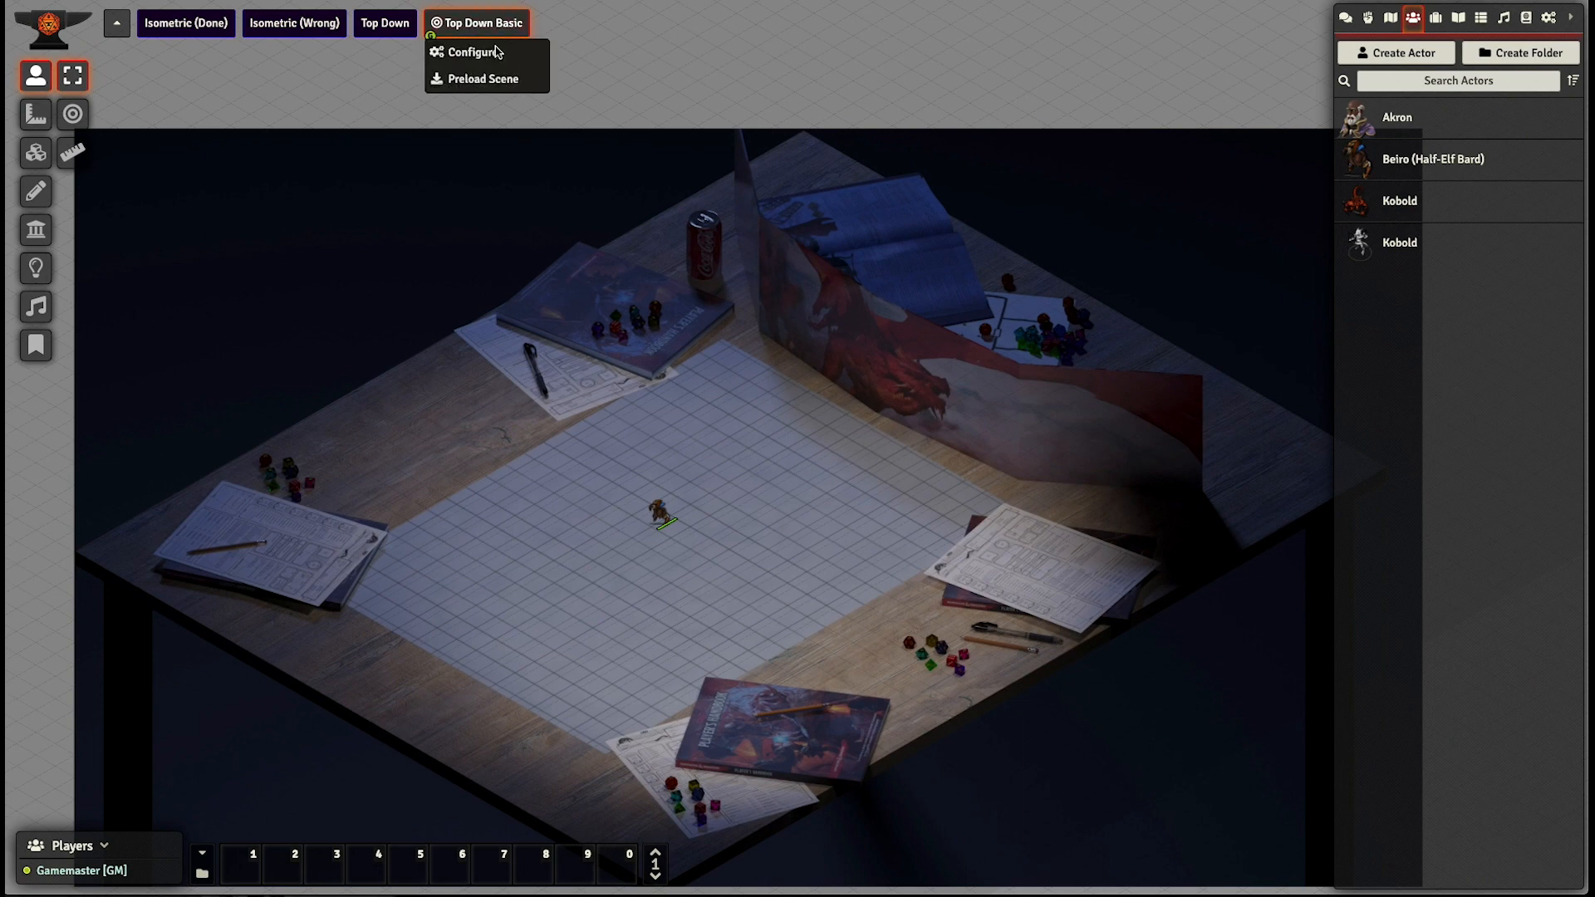
left_click(472, 52)
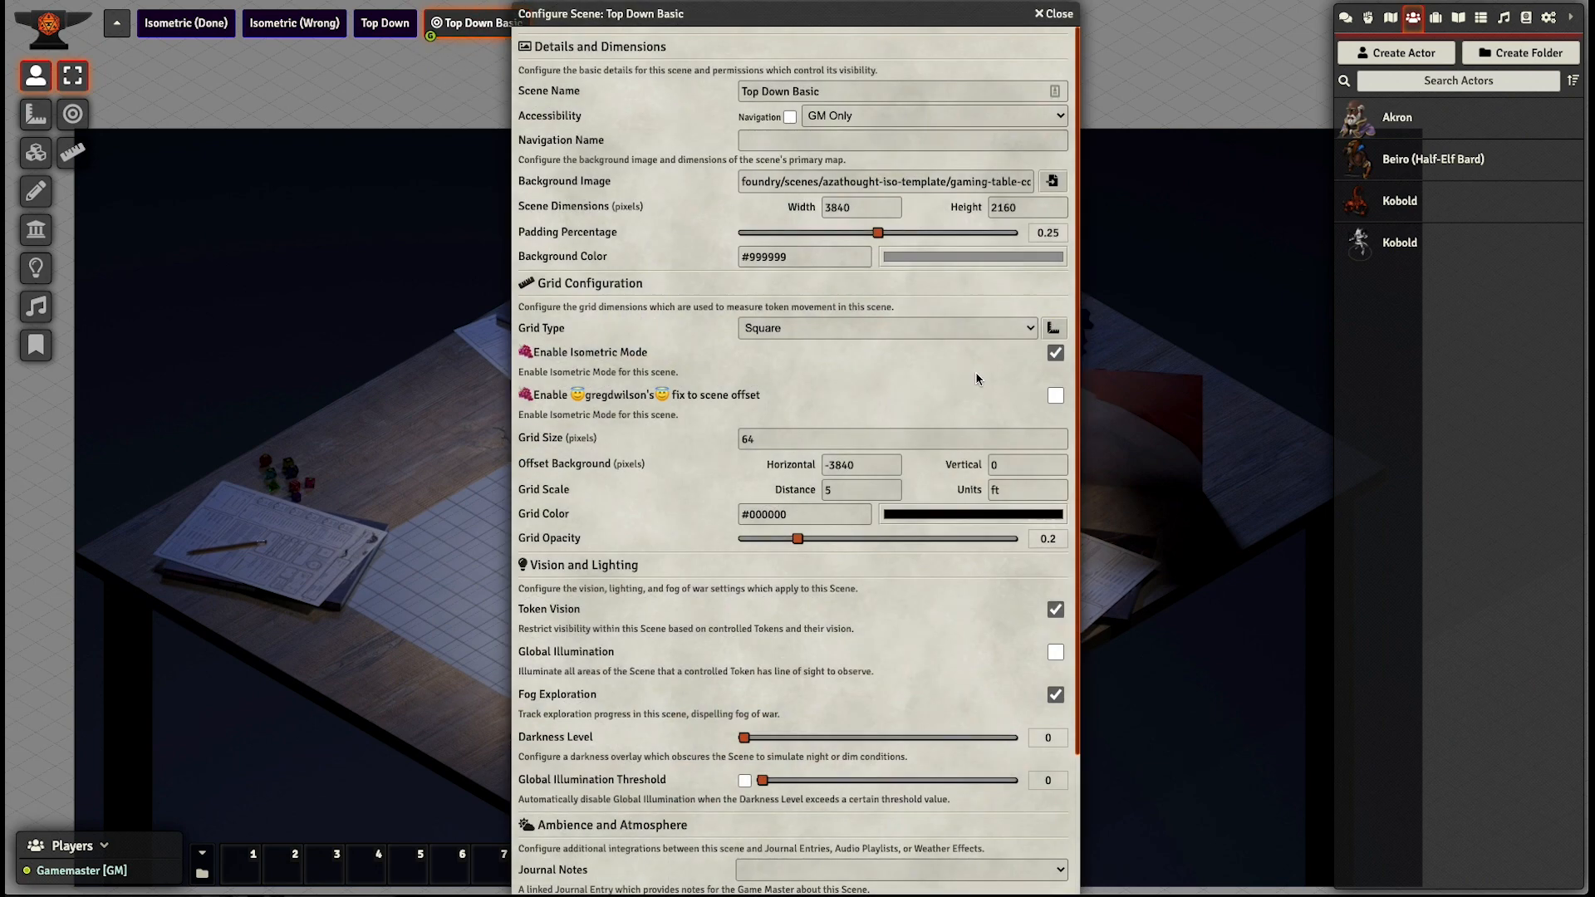
left_click(1054, 329)
scroll(535, 546, "up", 8)
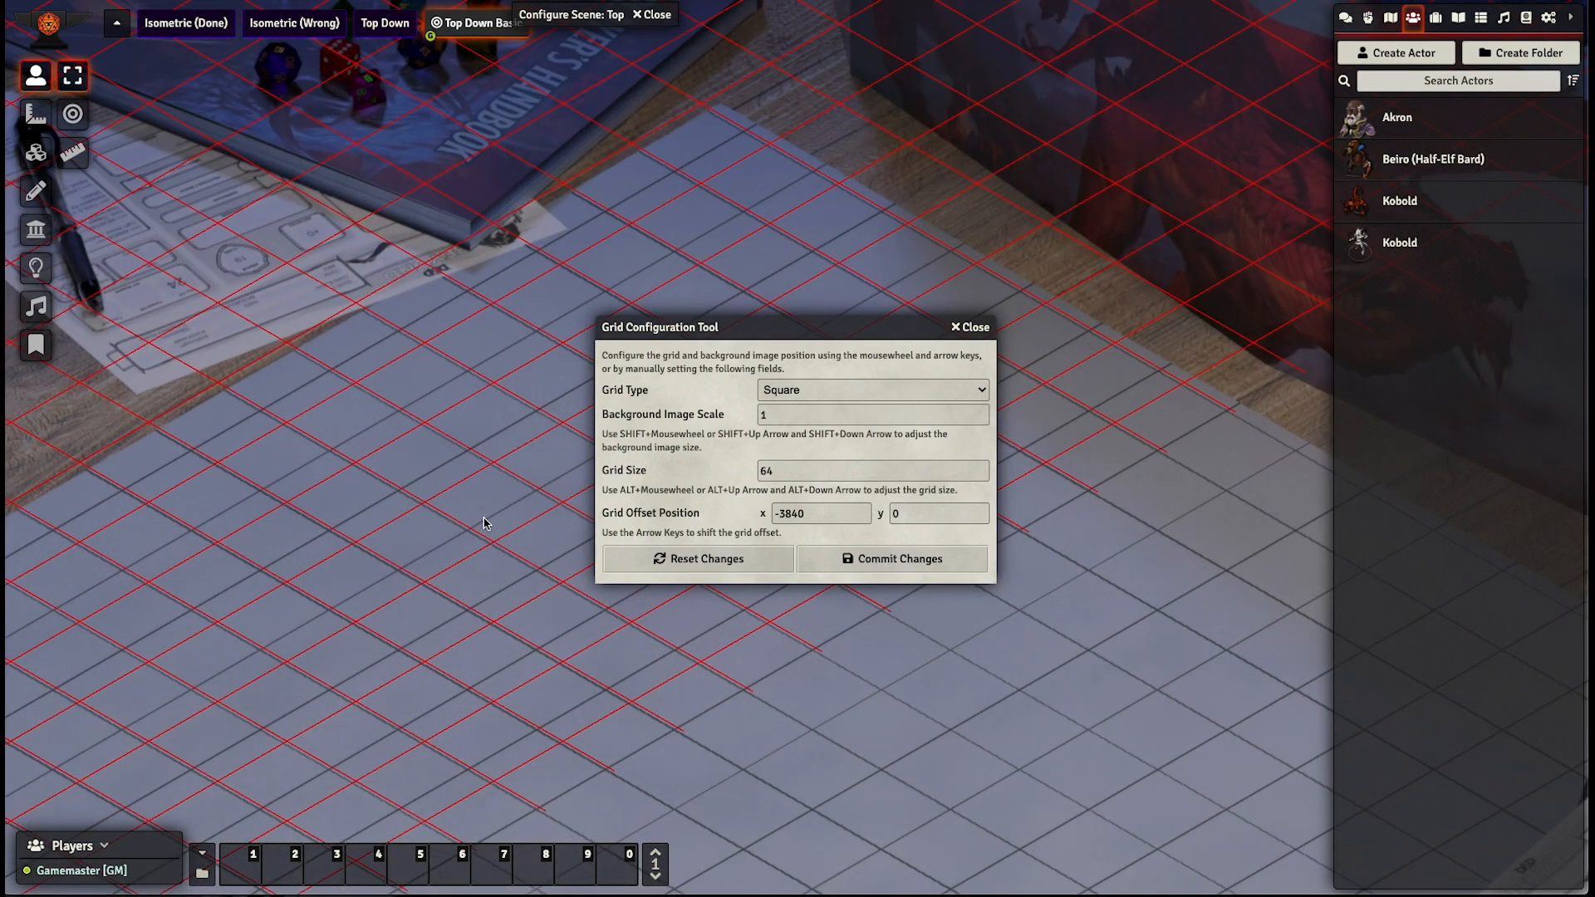
key("Up")
key("Up")
key("Left")
key("Left")
key("Left")
key("Left")
key("Left")
key("Left")
key("Up")
key("Up")
key("Up")
key("Up")
key("Left")
key("Left")
key("Left")
key("Left")
key("Left")
key("Left")
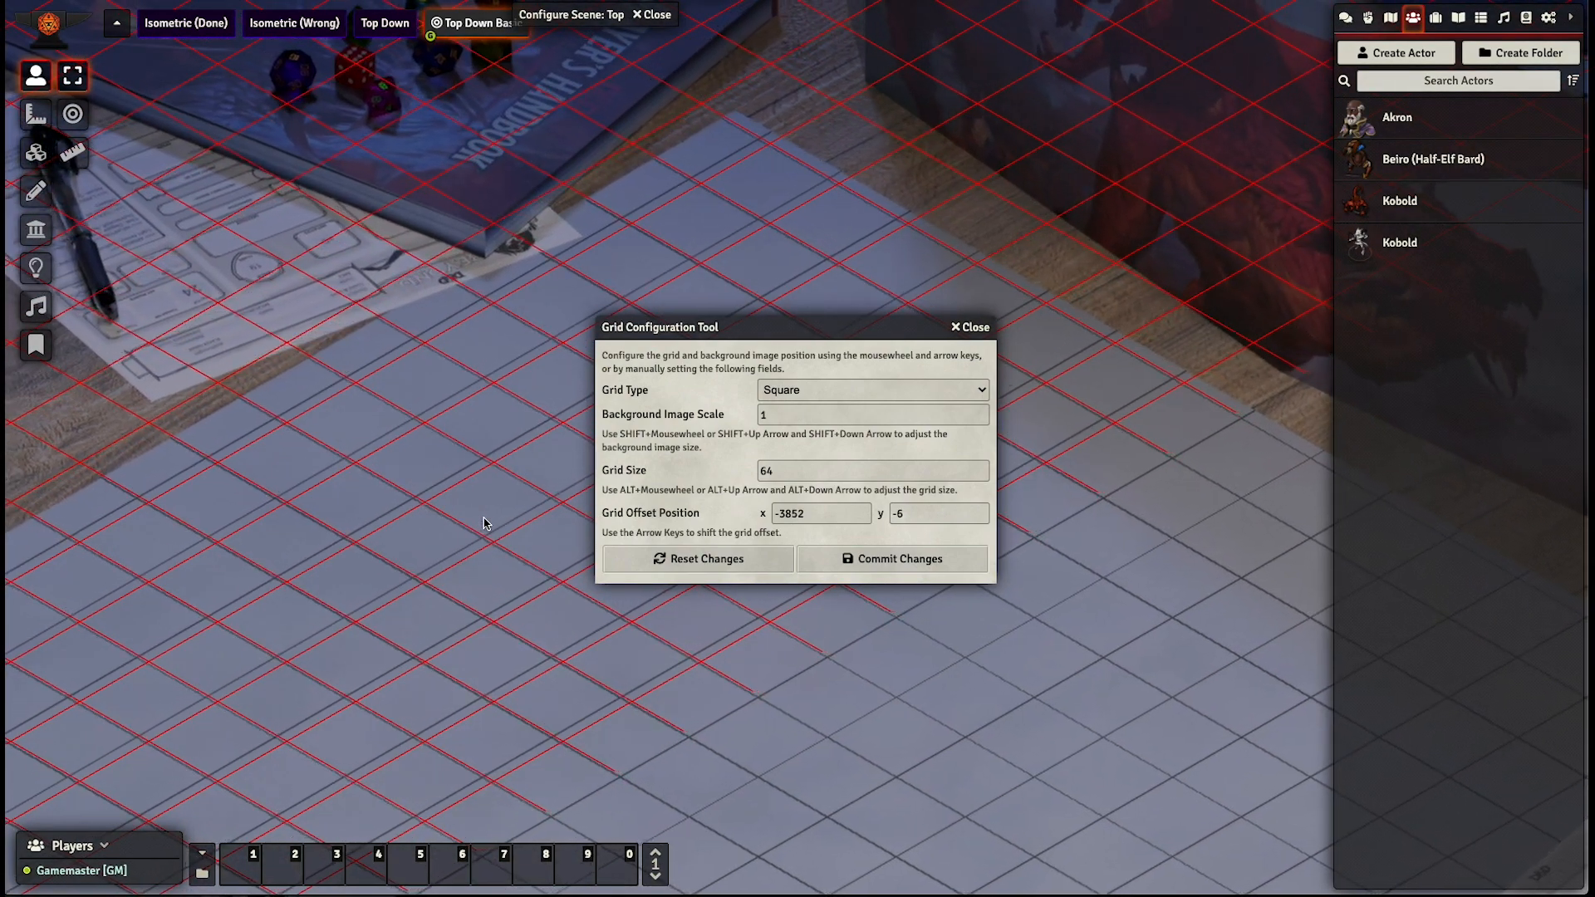
key("Left")
key("Left")
key("Left")
key("Left")
key("Left")
key("Left")
key("Left")
key("Left")
key("Left")
key("Left")
key("Up")
key("Up")
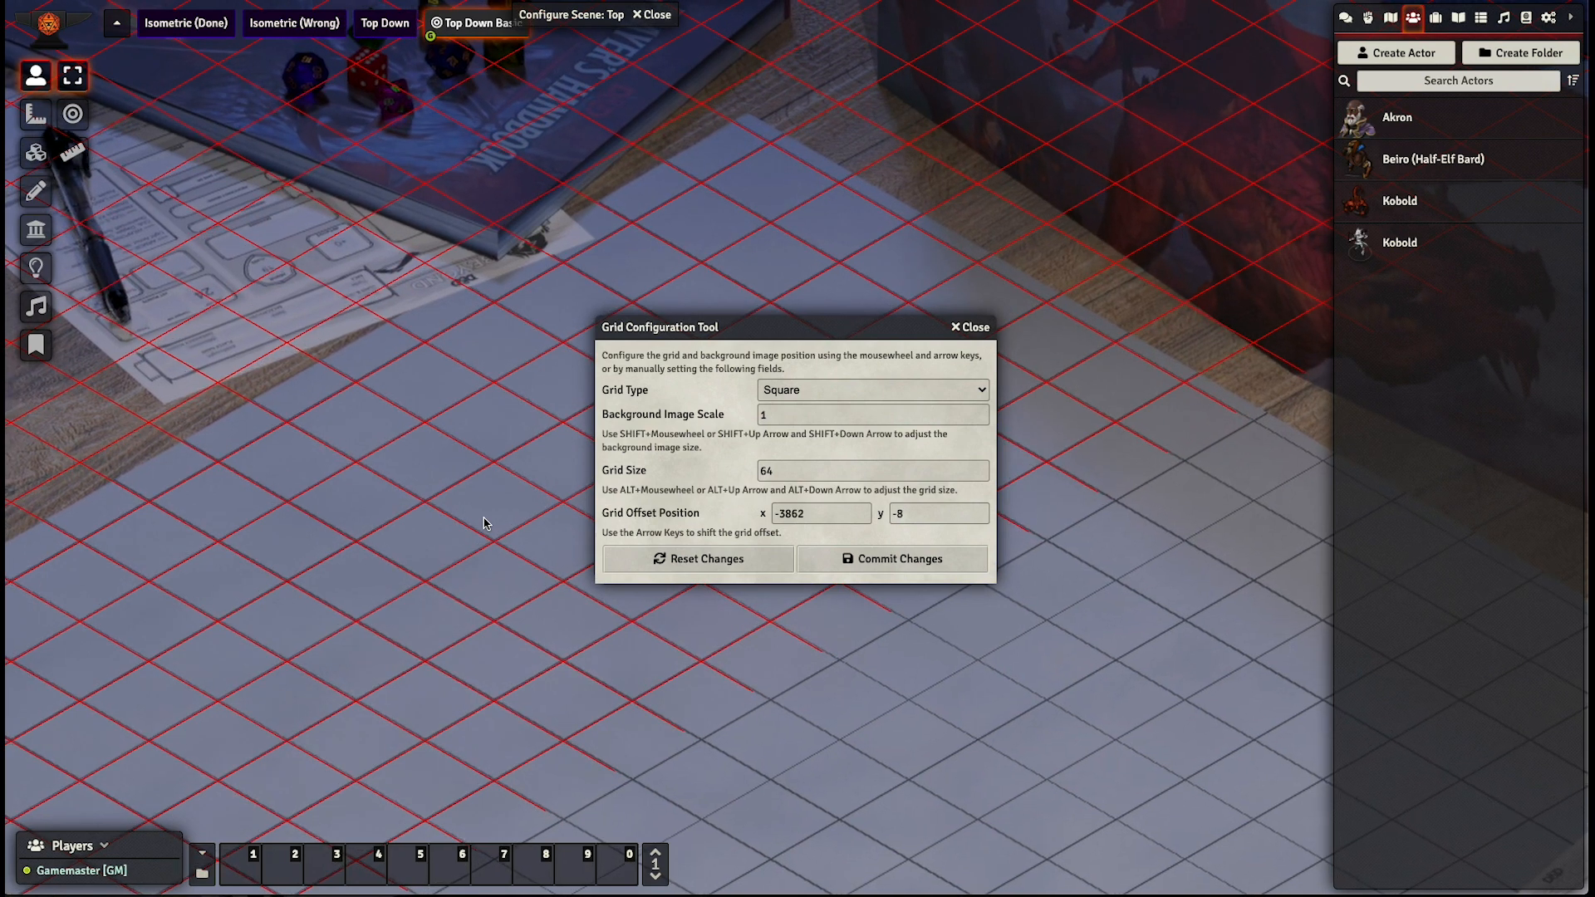
key("Up")
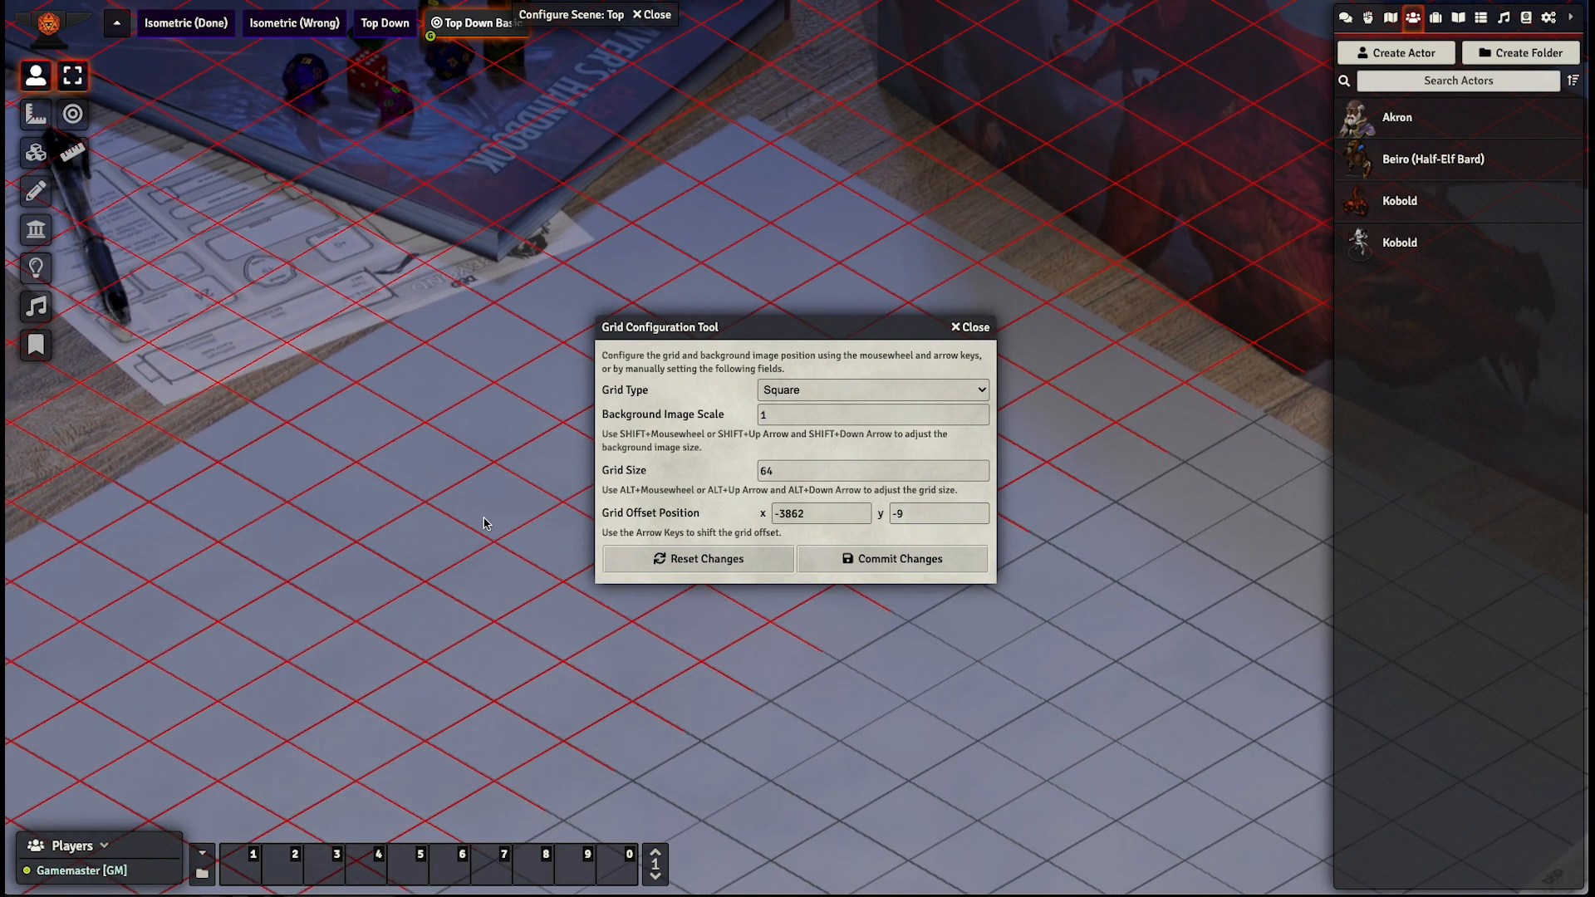
left_click(853, 566)
left_click(715, 497)
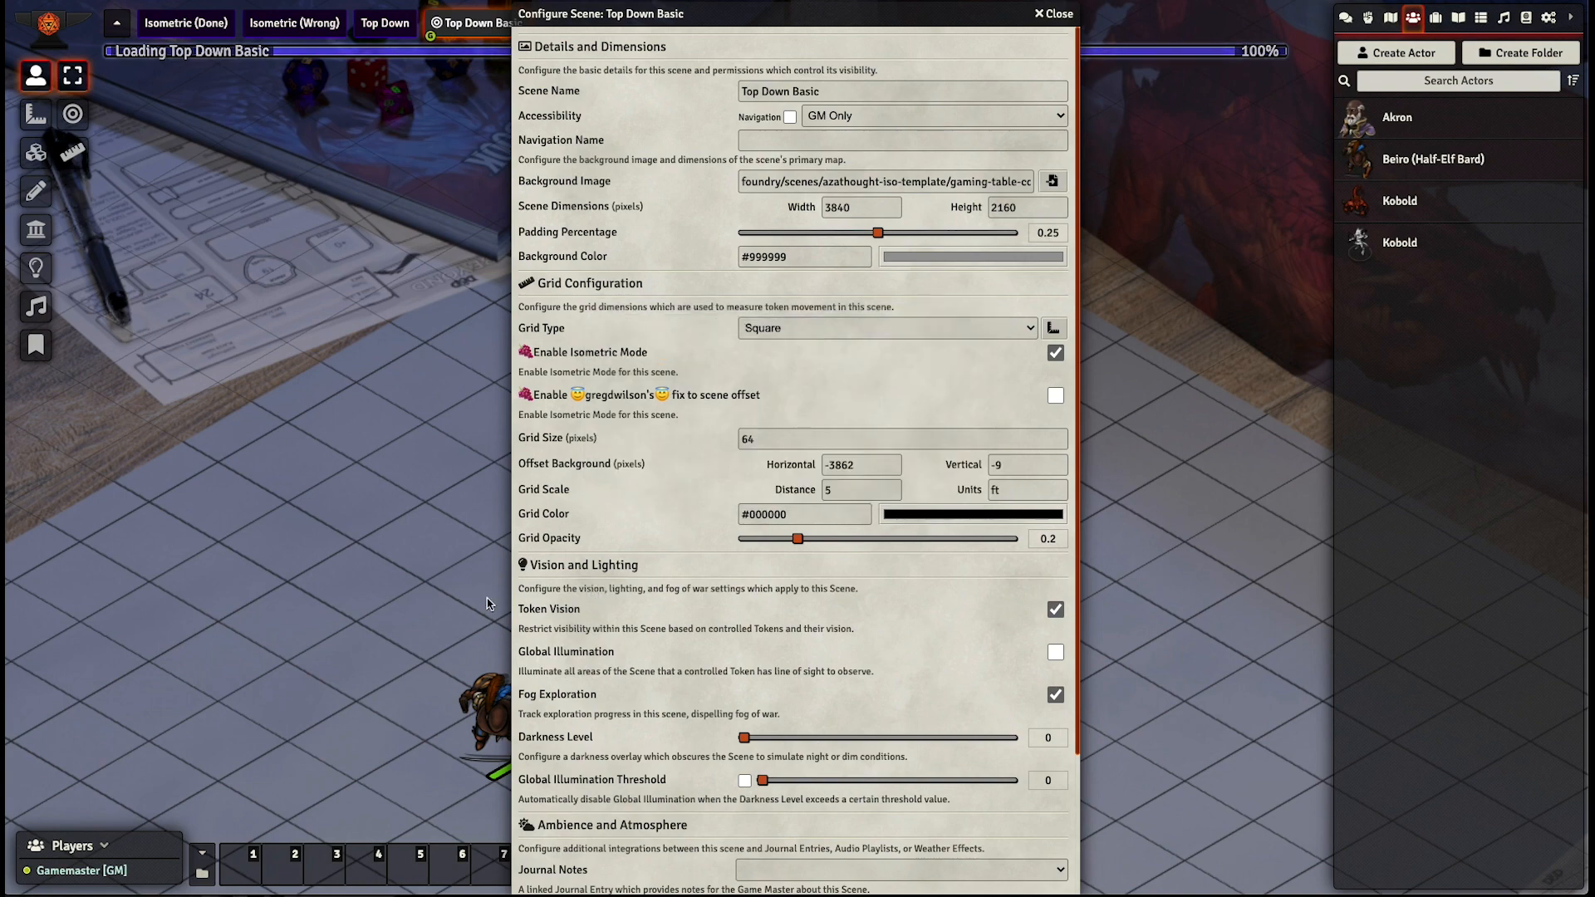
- Close the scene configuration, select the Beiro token on the mat and examine its fit within the aligned grid squares
scroll(665, 462, "down", 3)
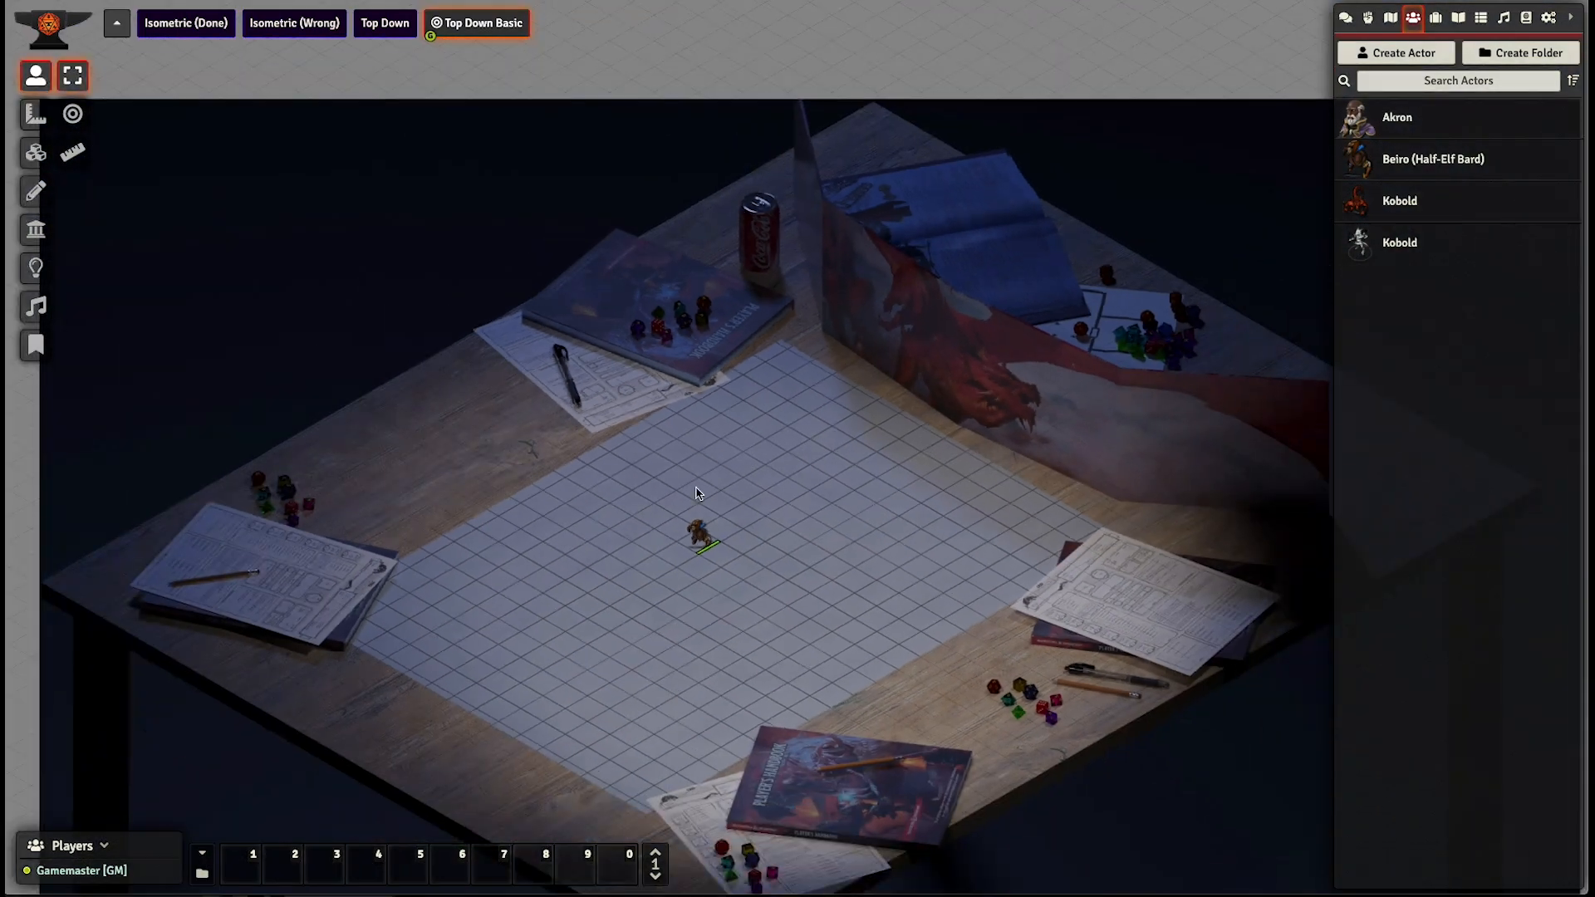
left_click_drag(695, 492, 672, 423)
left_click(678, 472)
scroll(709, 508, "up", 3)
scroll(712, 505, "up", 5)
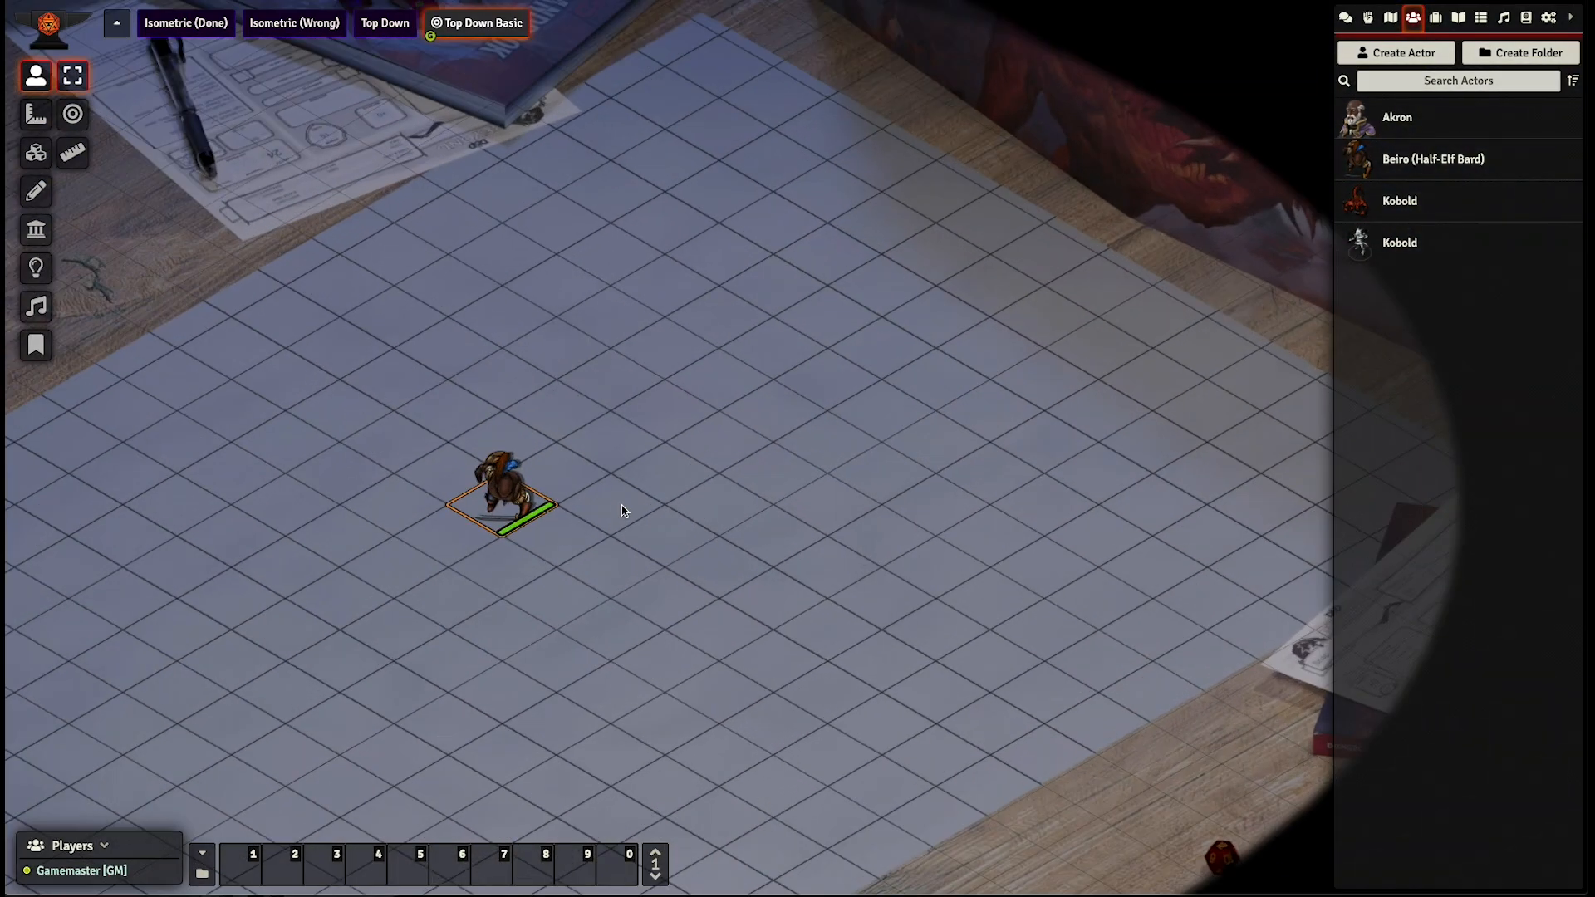
- Walk the Beiro token square by square around the mat to check that it follows the drawn squares
key("Right")
key("Right")
key("Right")
key("Right")
key("Up")
key("Up")
key("Left")
key("Left")
key("Left")
key("Left")
key("Left")
key("Left")
key("Left")
key("Left")
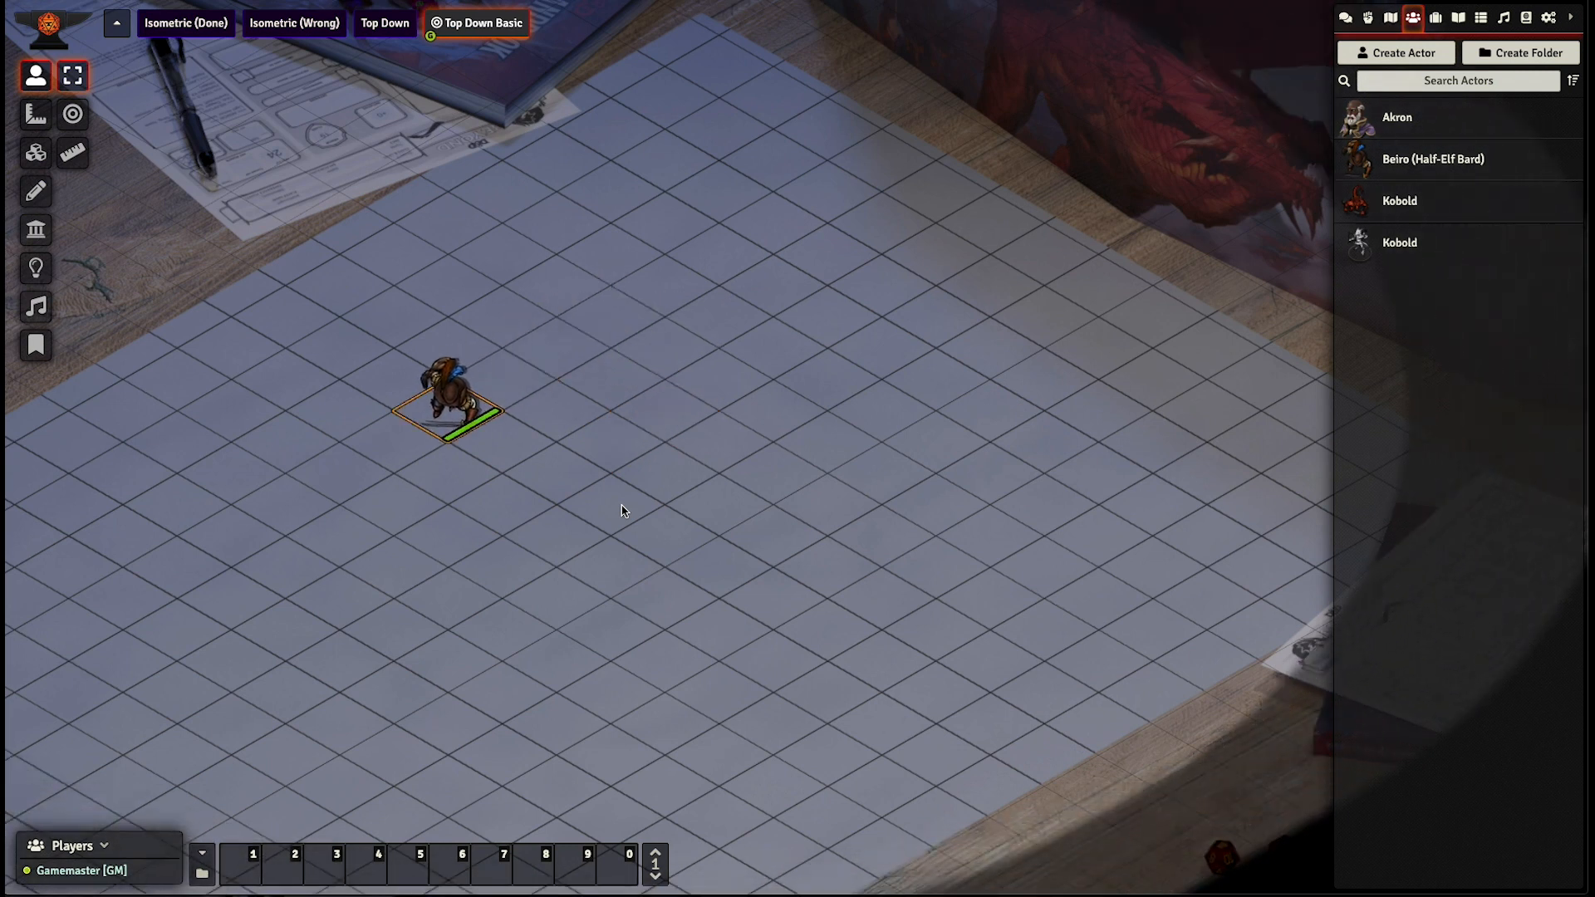
key("Down")
key("Down")
key("Down")
key("Down")
key("Right")
key("Right")
key("Right")
key("Right")
key("Right")
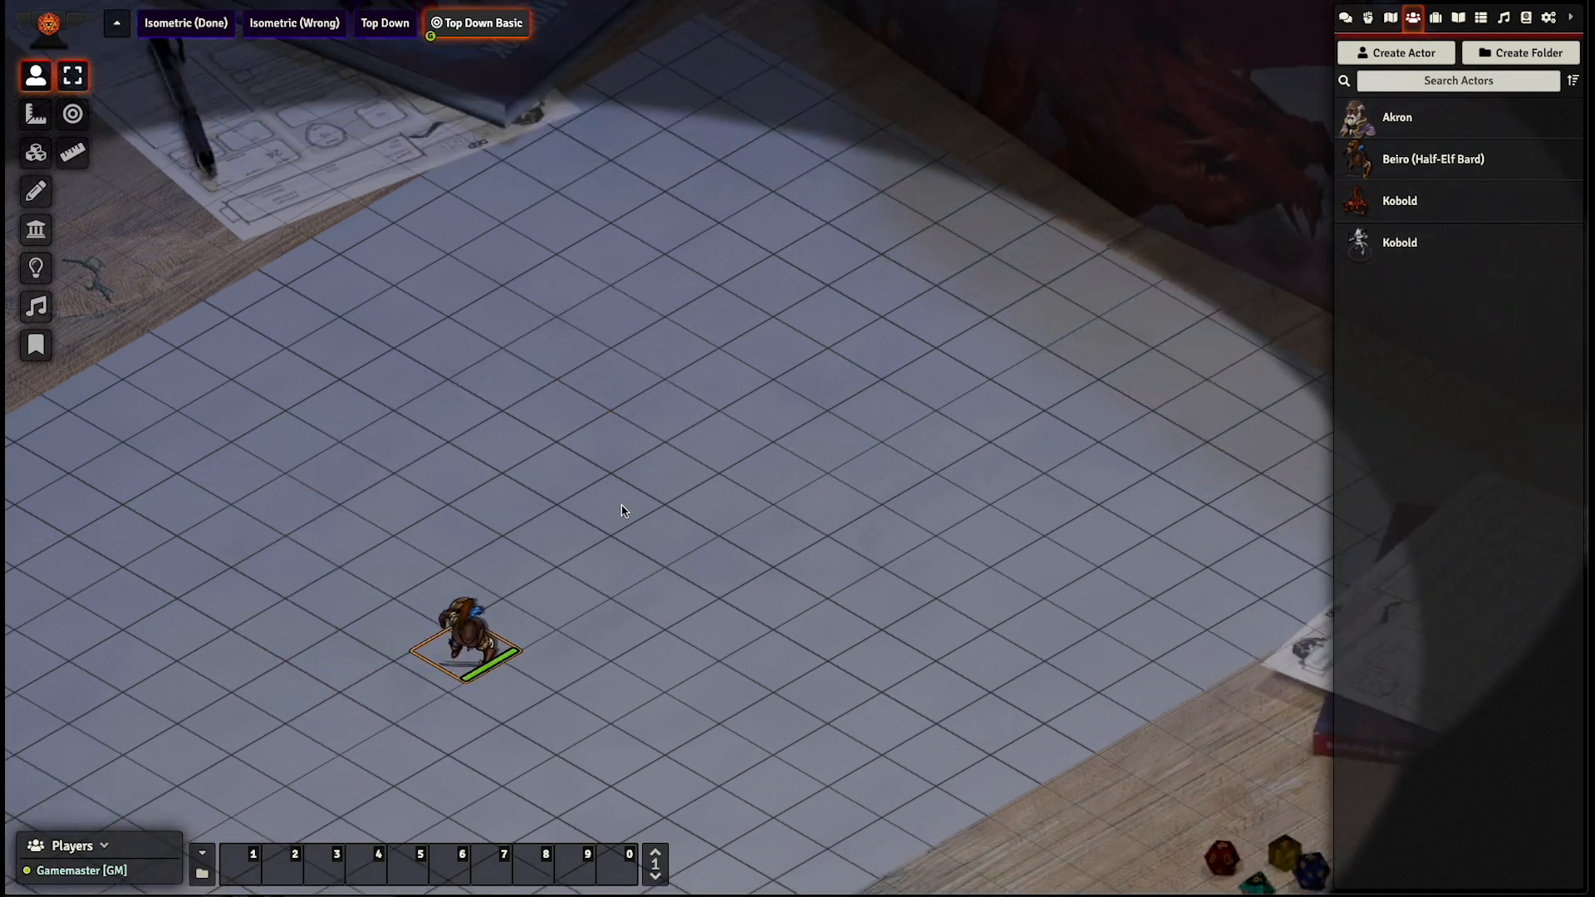
key("Up")
key("Up")
key("Up")
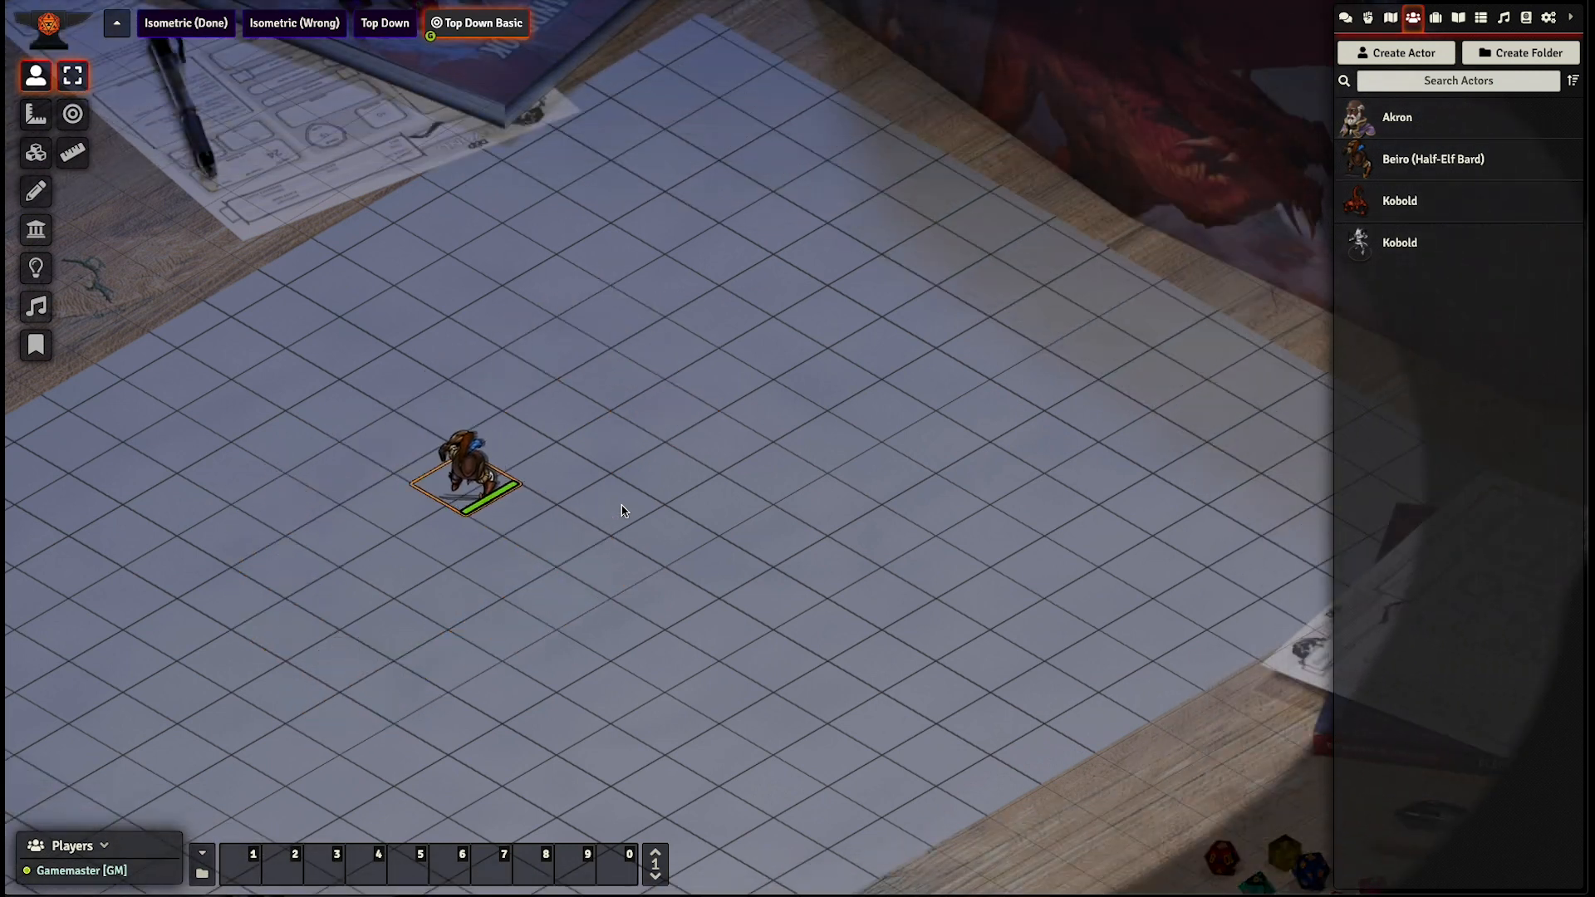
key("Left")
key("Down")
key("Down")
key("Right")
key("Right")
key("Up")
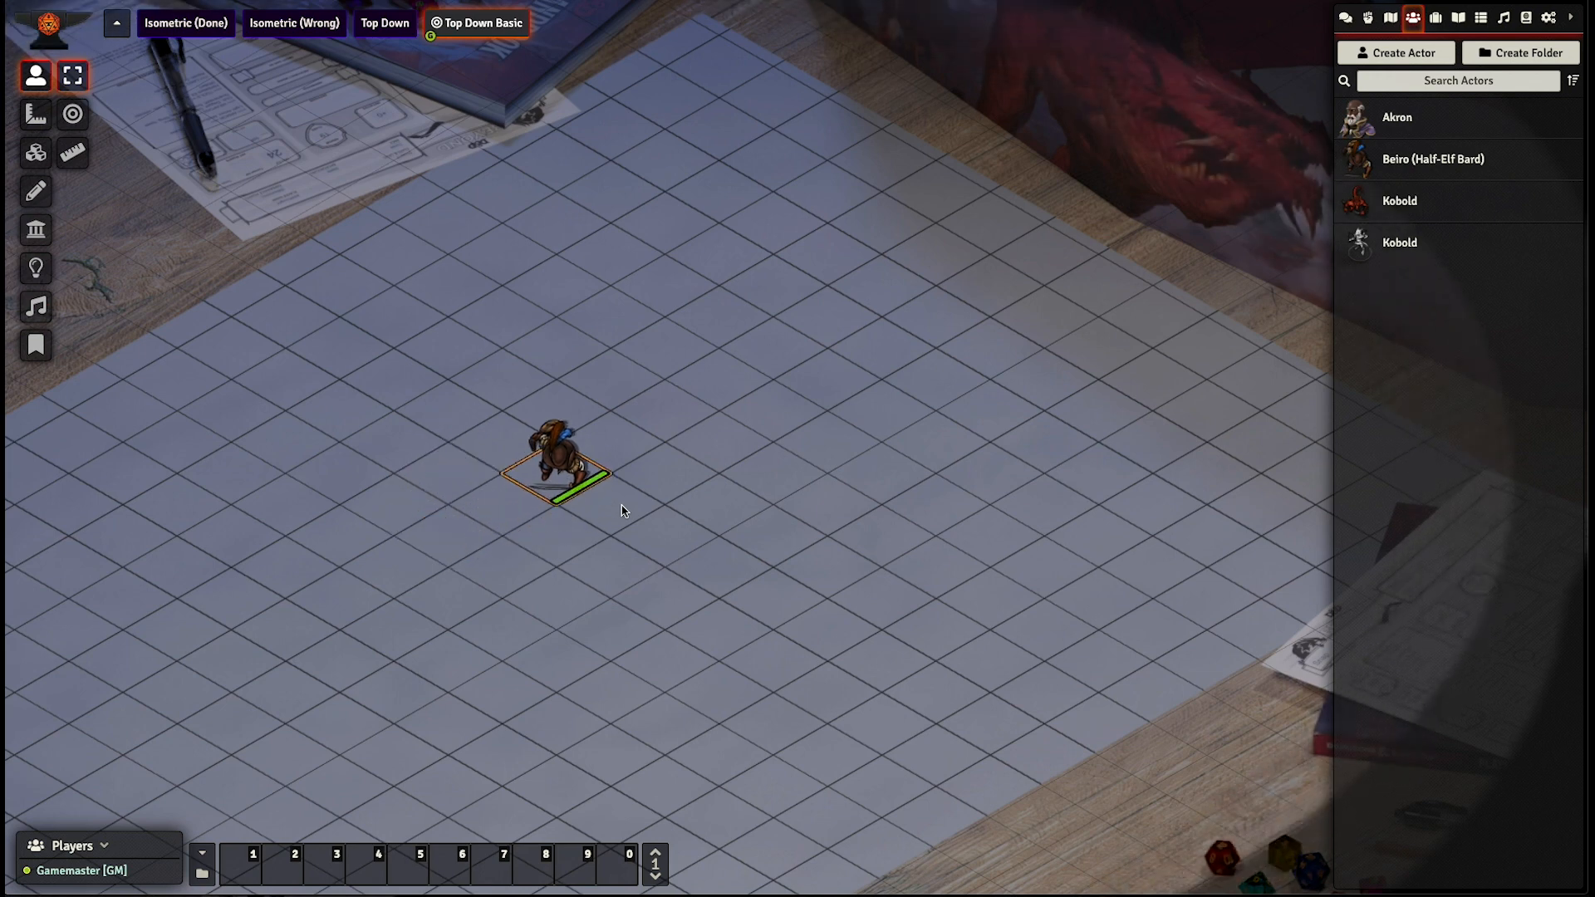
- Reposition the Beiro token on the white mat, keeping it within a drawn square
left_click_drag(533, 491, 390, 462)
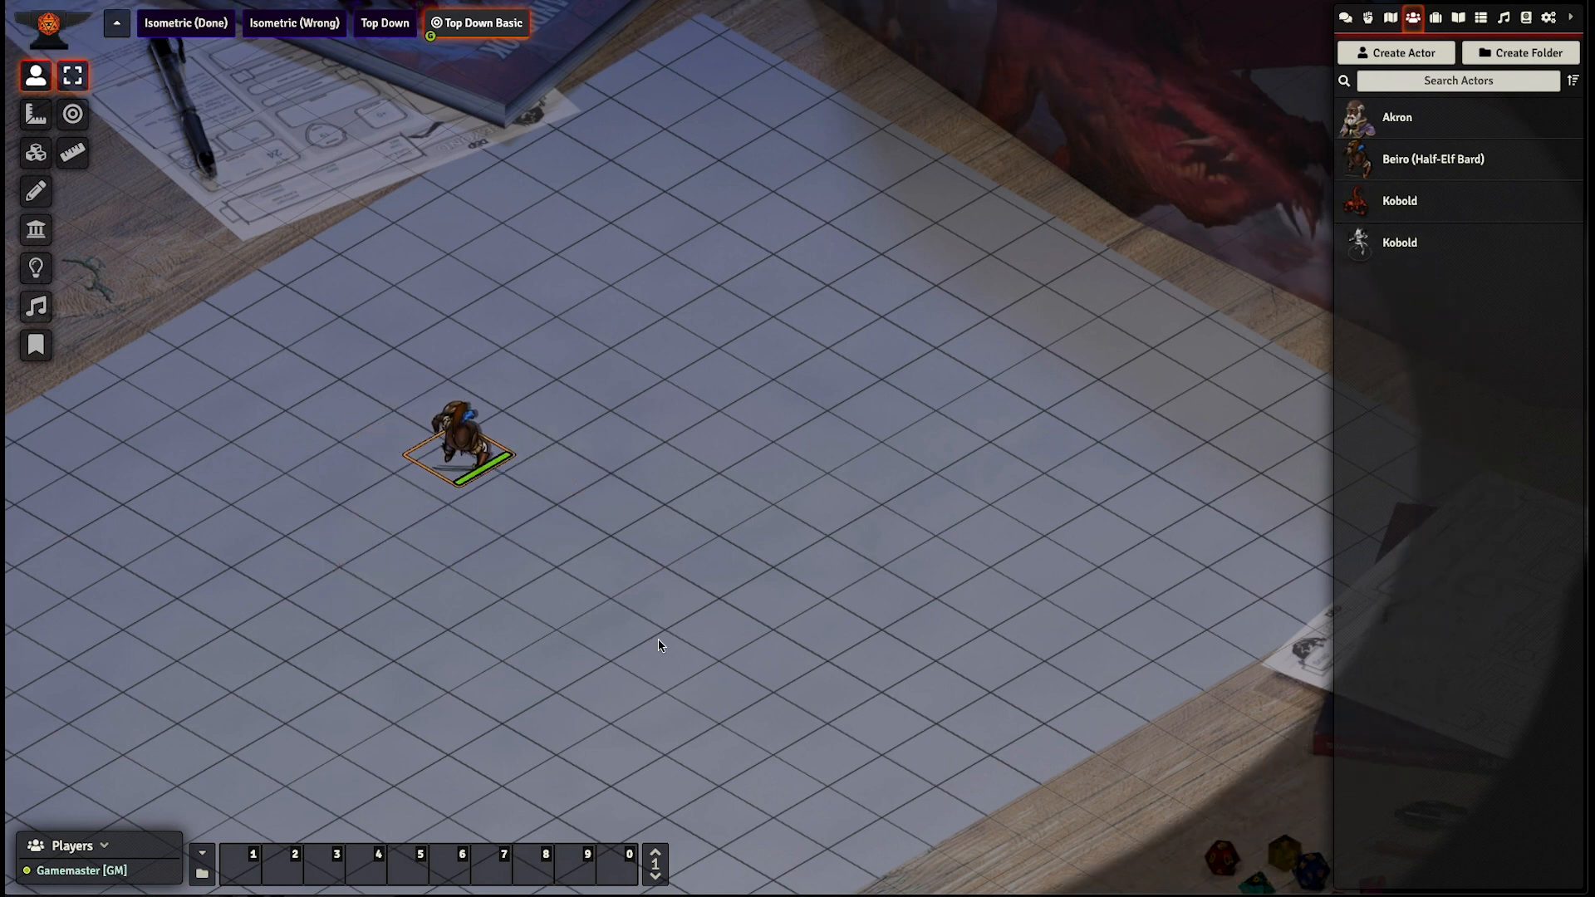
left_click(703, 644)
left_click_drag(1401, 122, 1405, 160)
left_click_drag(392, 458, 511, 447)
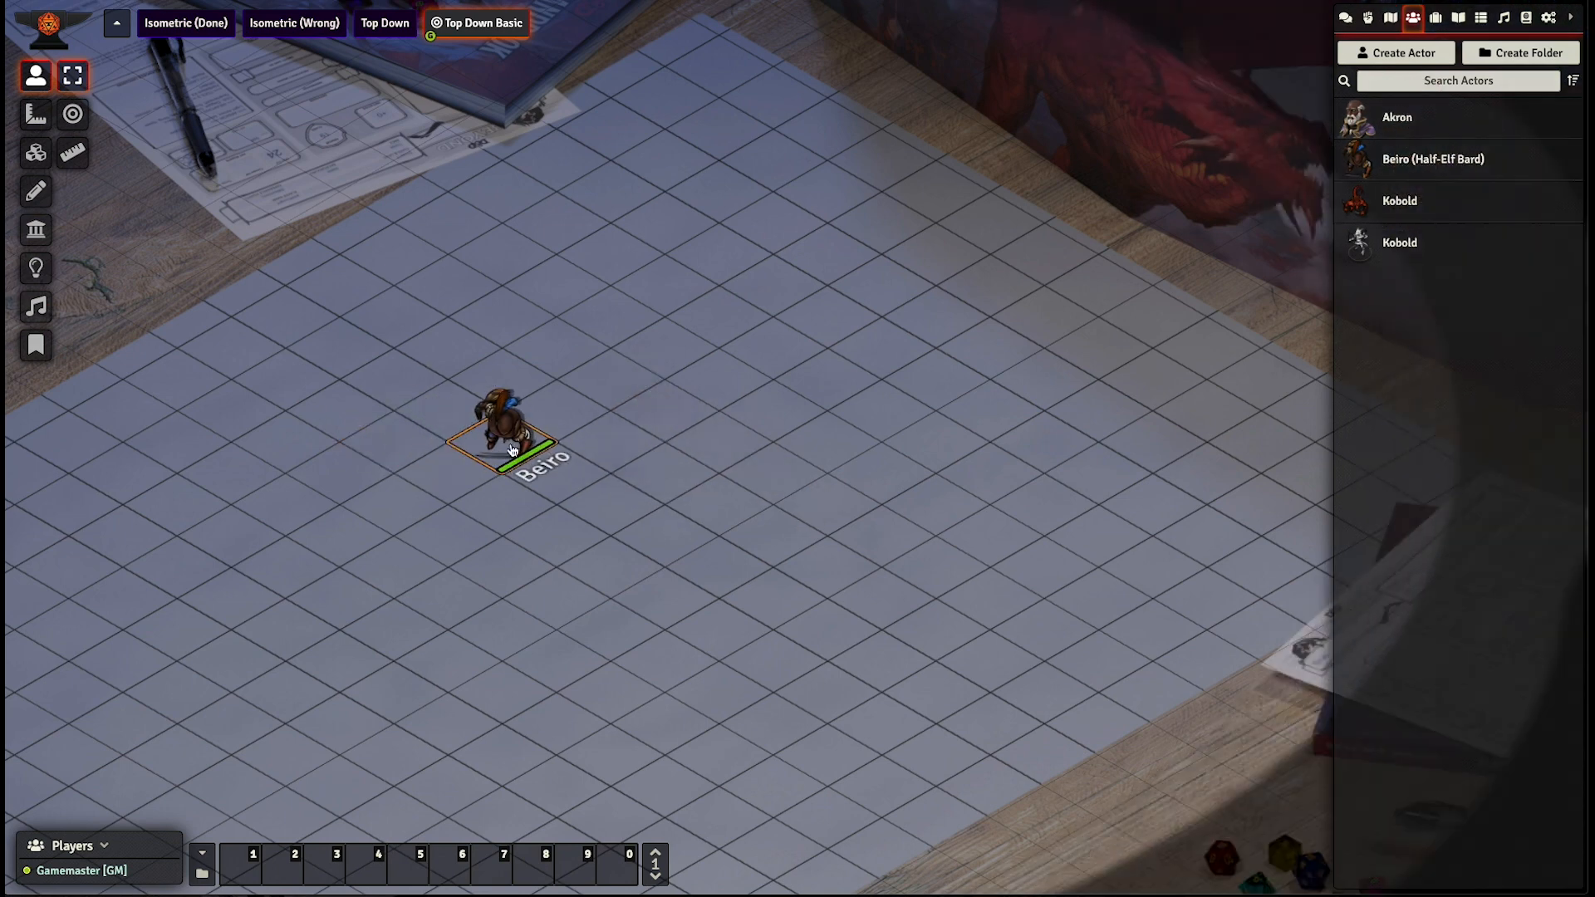
- Open the Beiro token's configuration from the character sheet and browse for a new token image
right_click(512, 447)
right_click(508, 437)
double_click(509, 440)
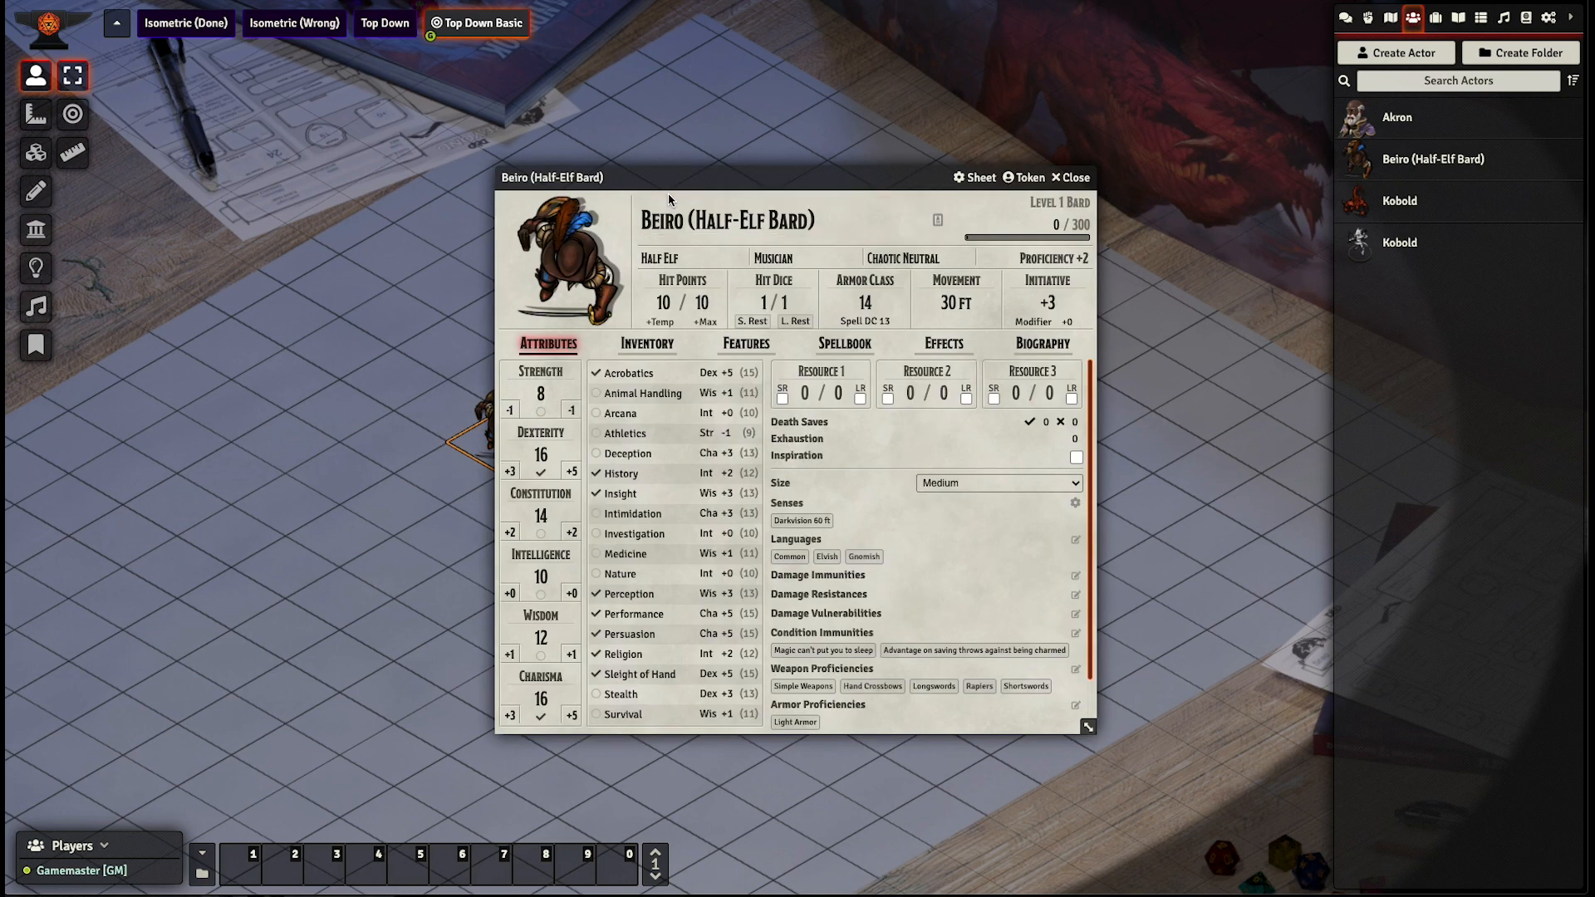
left_click_drag(670, 199, 989, 195)
left_click(1115, 186)
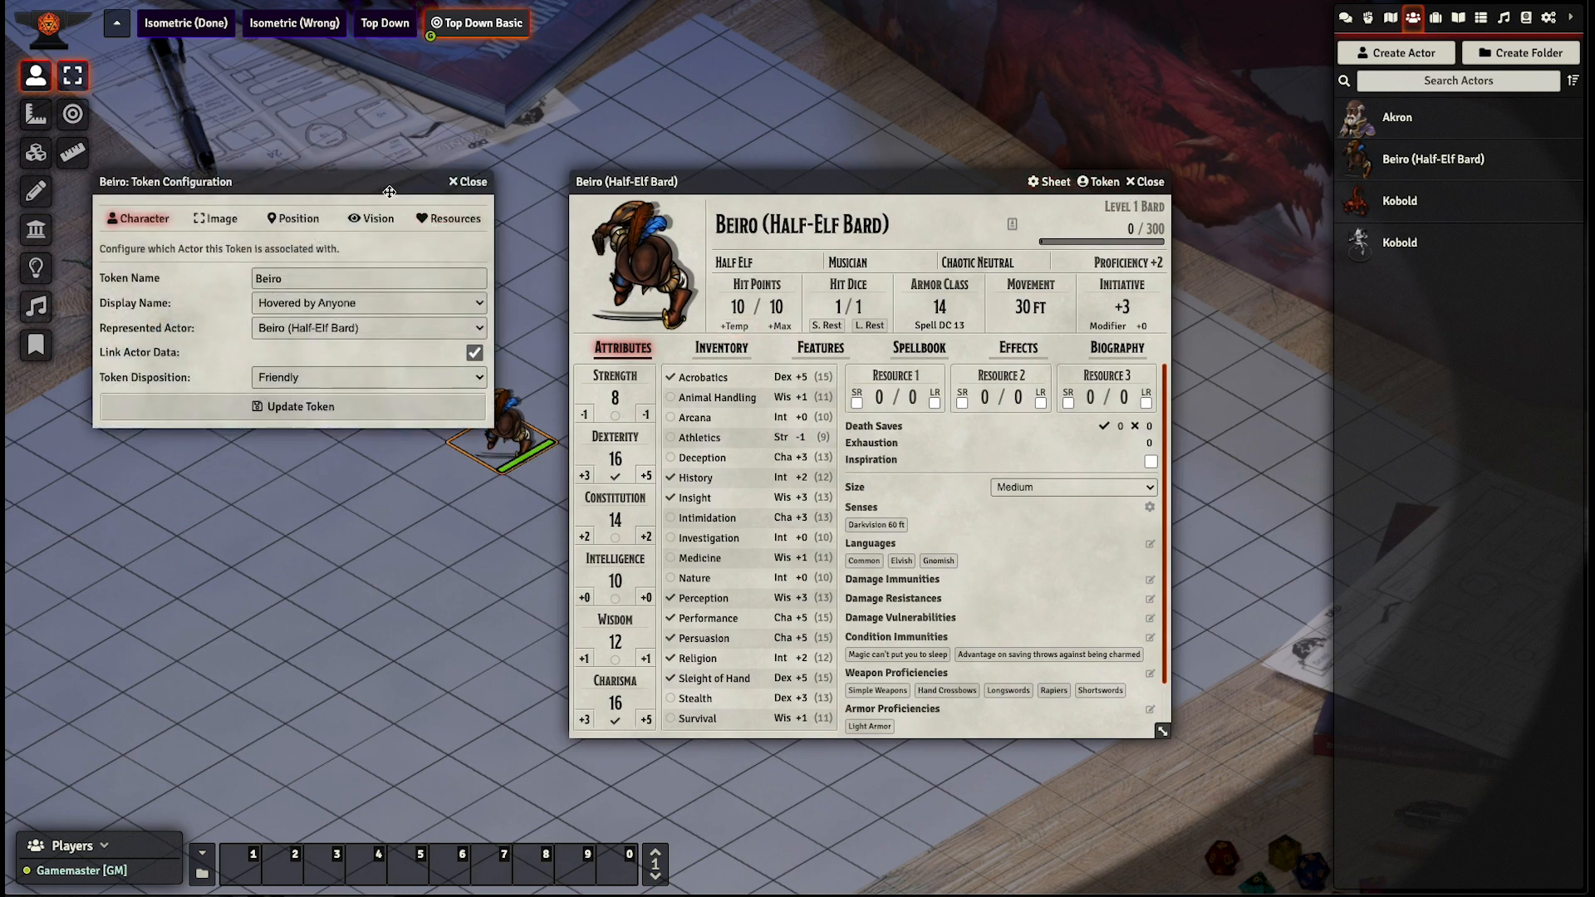
left_click(216, 220)
left_click(471, 278)
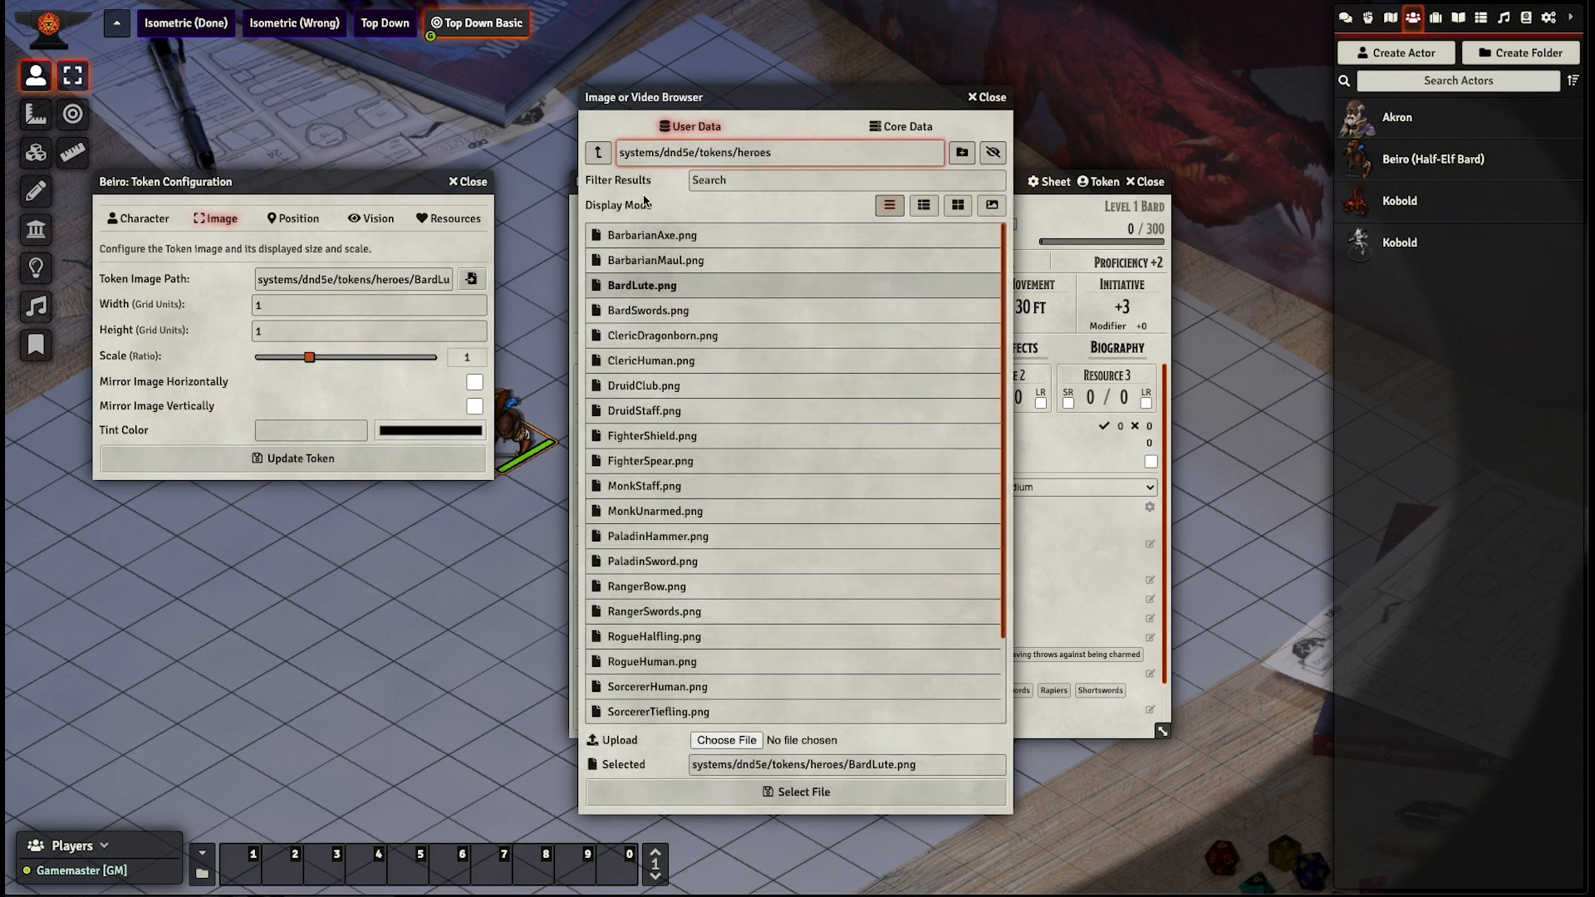
- Browse the user data to compendium/tokens_azathought_heroforge and show the image files as thumbnails
left_click(597, 155)
left_click(598, 154)
left_click(598, 158)
left_click(598, 158)
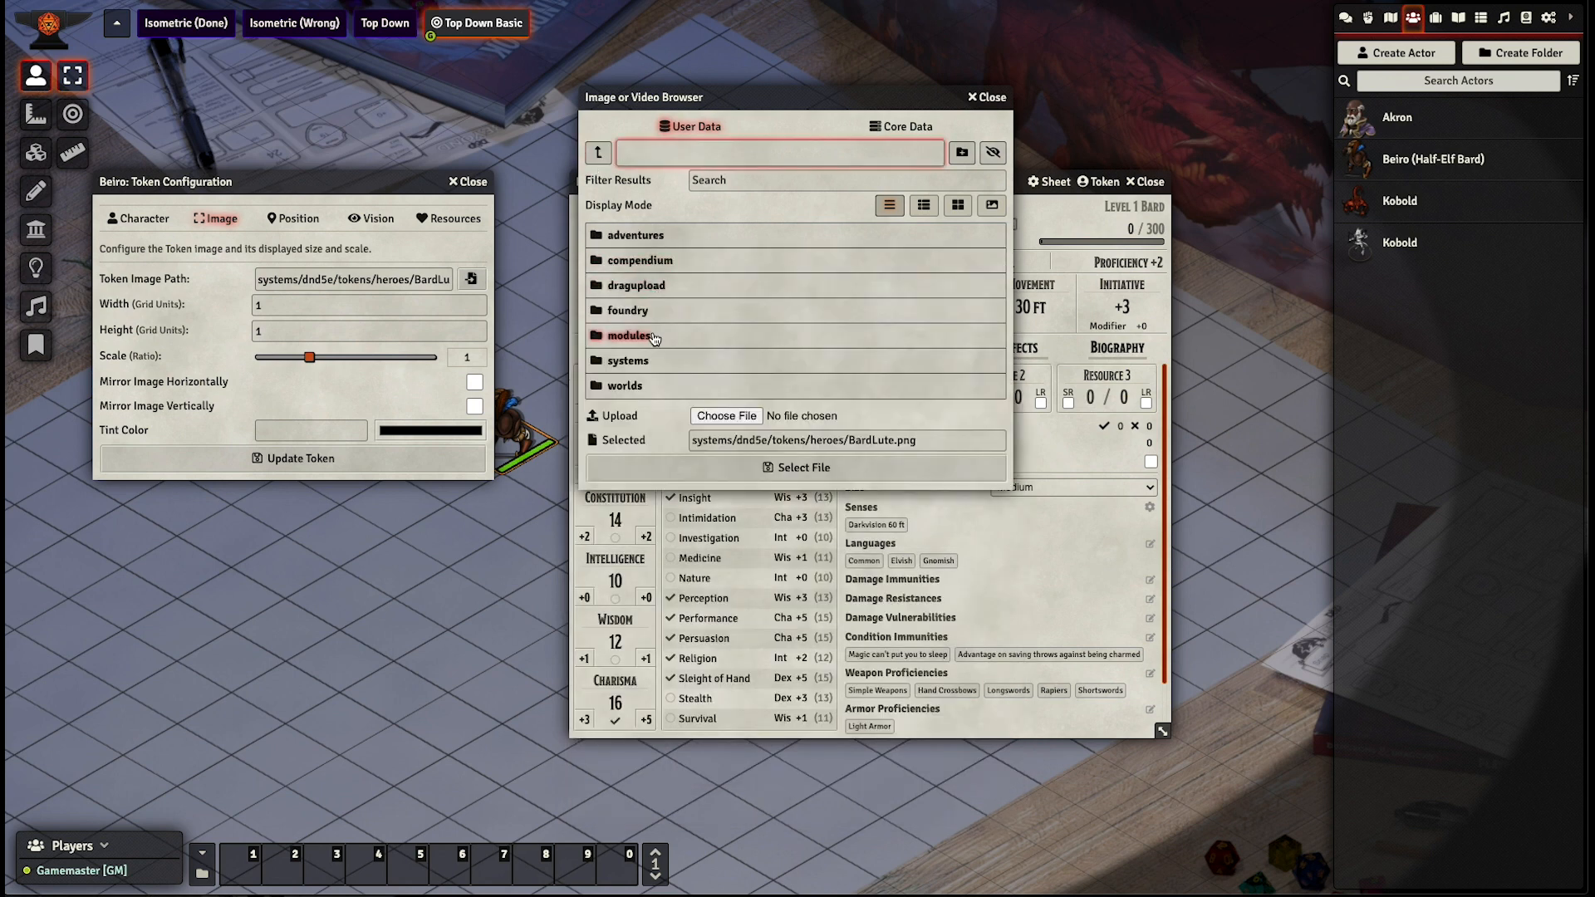
left_click(689, 260)
scroll(731, 582, "down", 2)
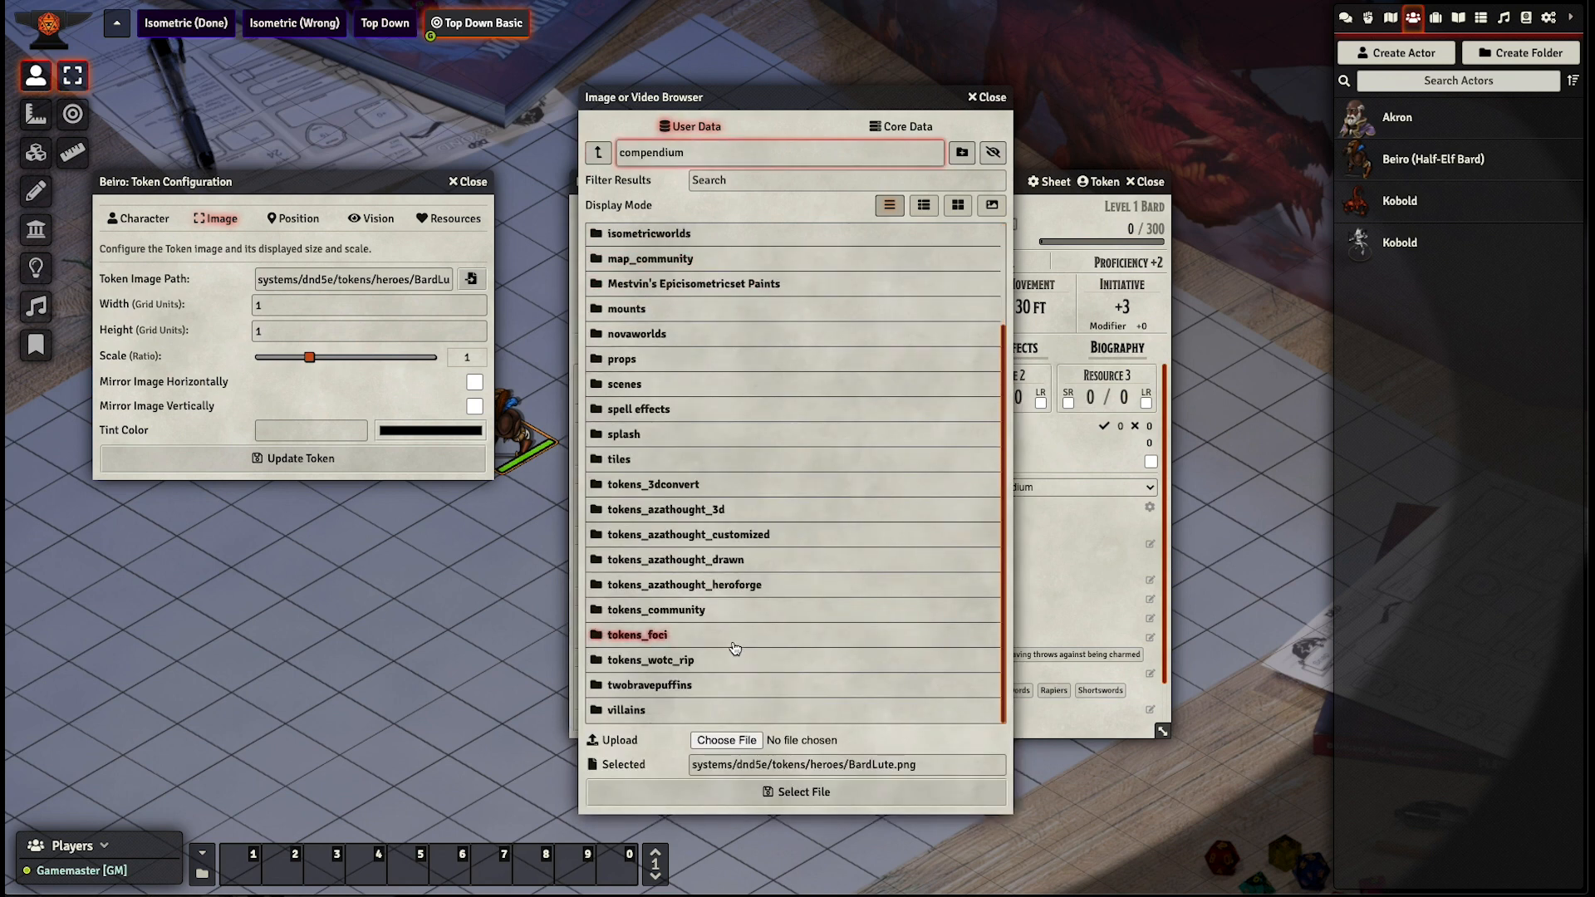
left_click(756, 684)
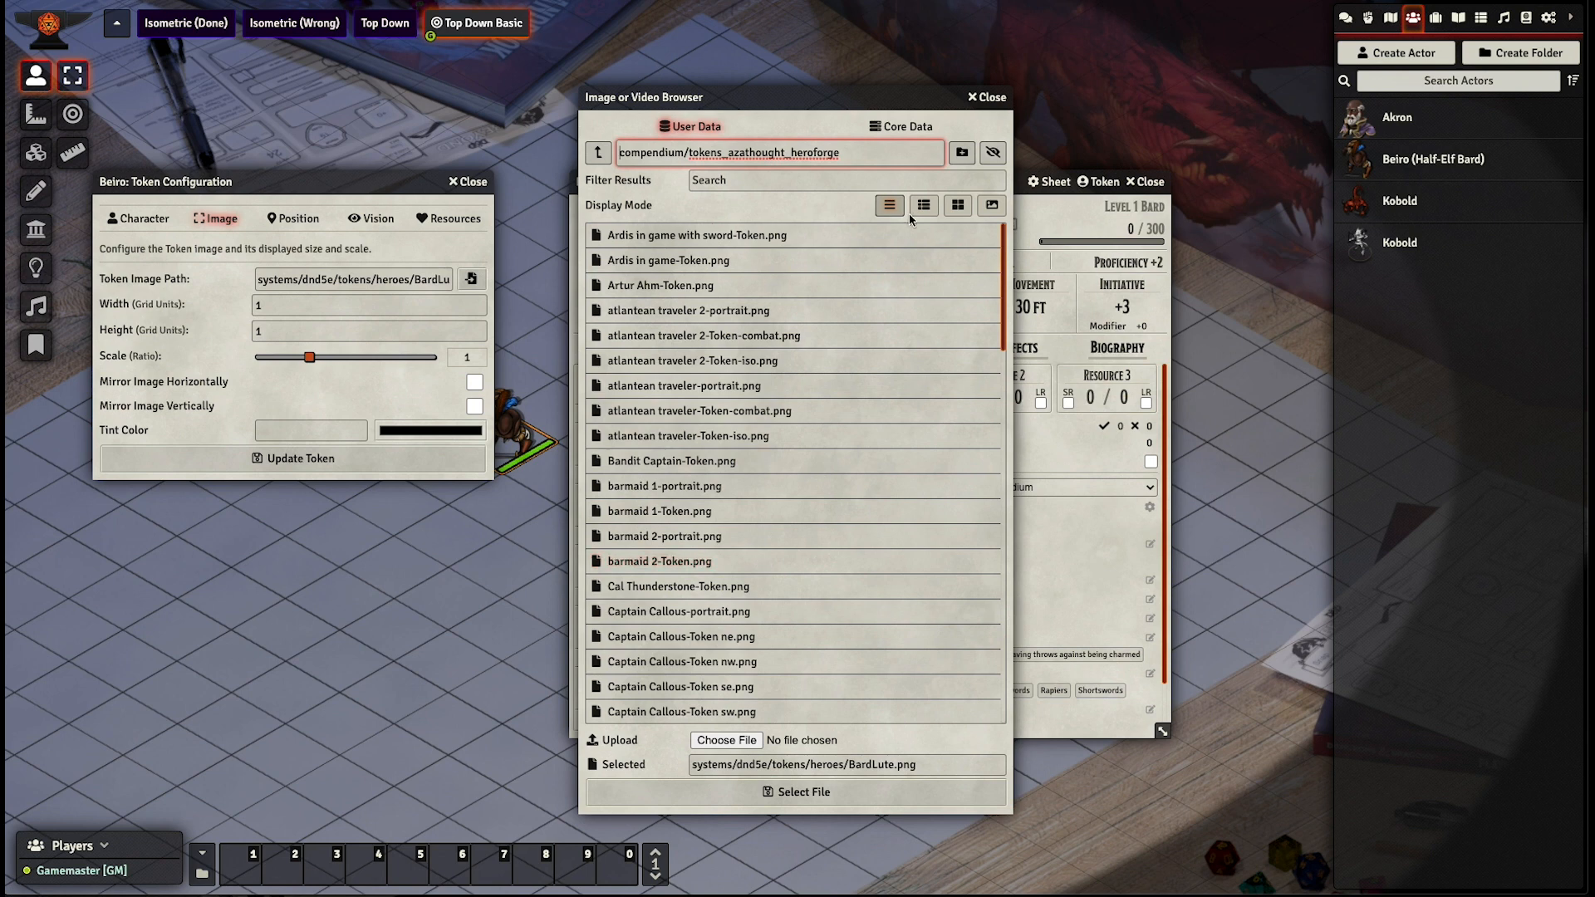
left_click(958, 205)
- Choose atlantean traveler-Token-combat.png as the Beiro token's image, update the token and close the character sheet
scroll(764, 418, "down", 1)
scroll(764, 418, "down", 1)
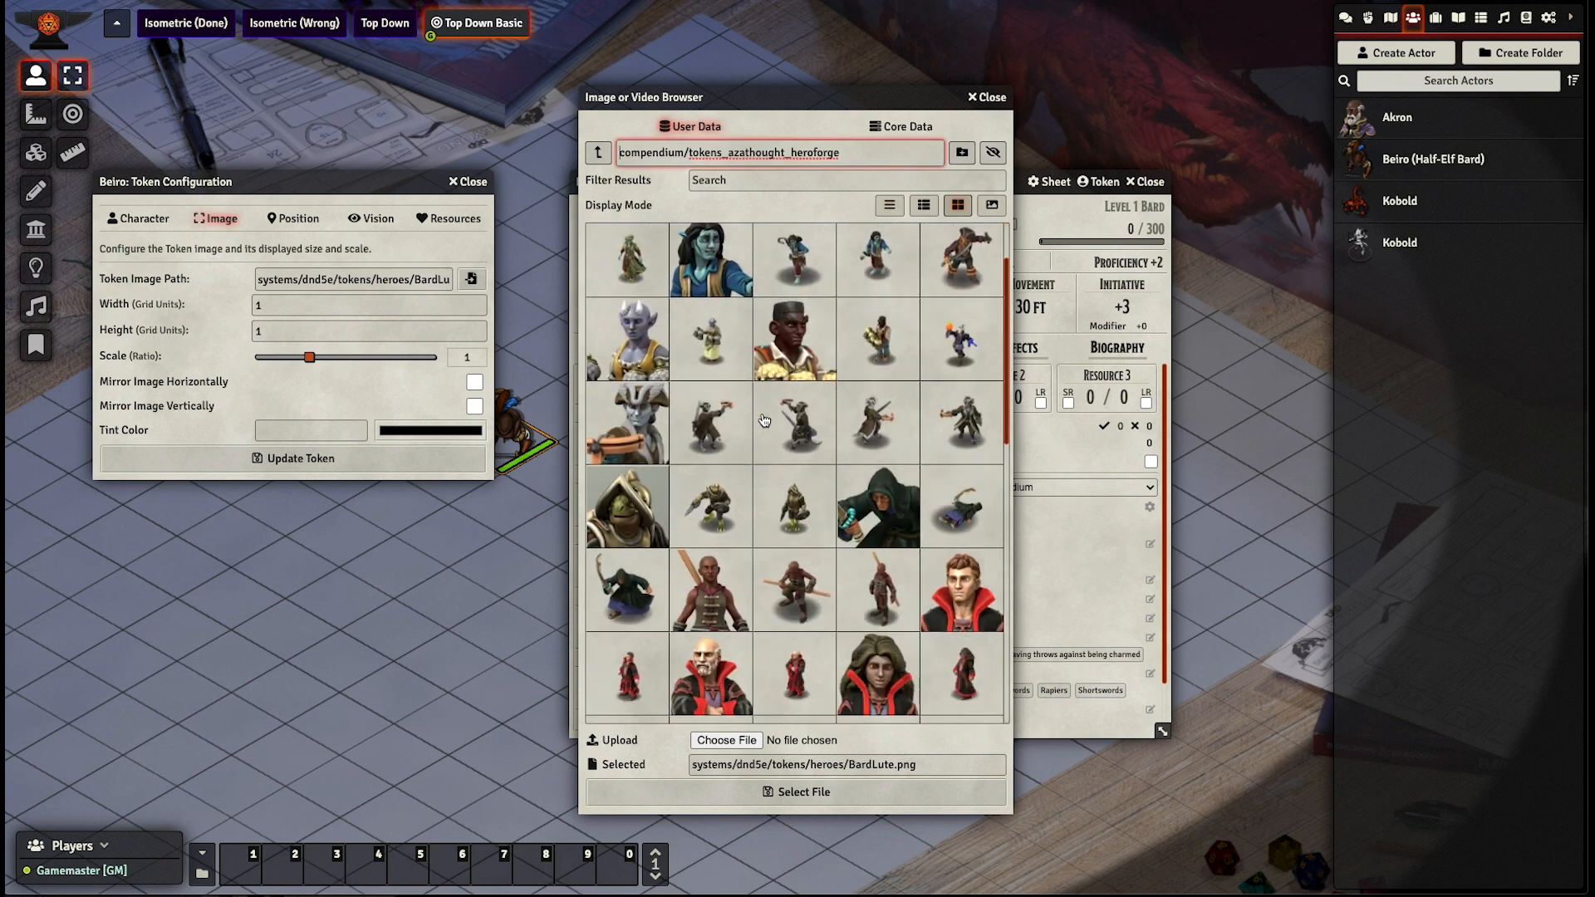
scroll(765, 418, "up", 2)
left_click(781, 355)
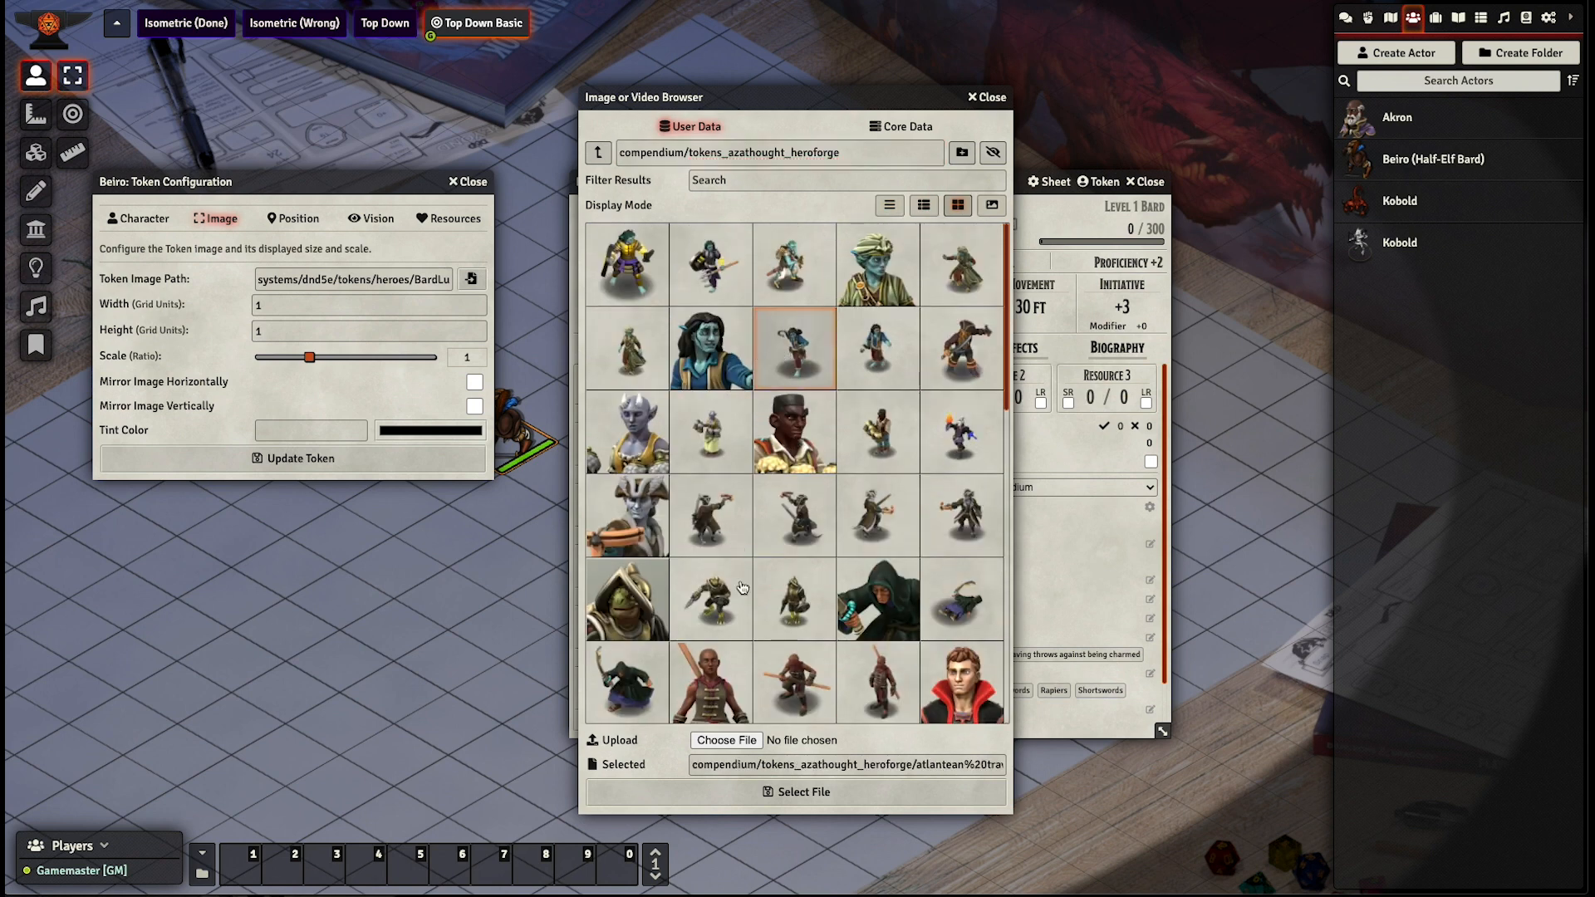
left_click(756, 794)
left_click(450, 456)
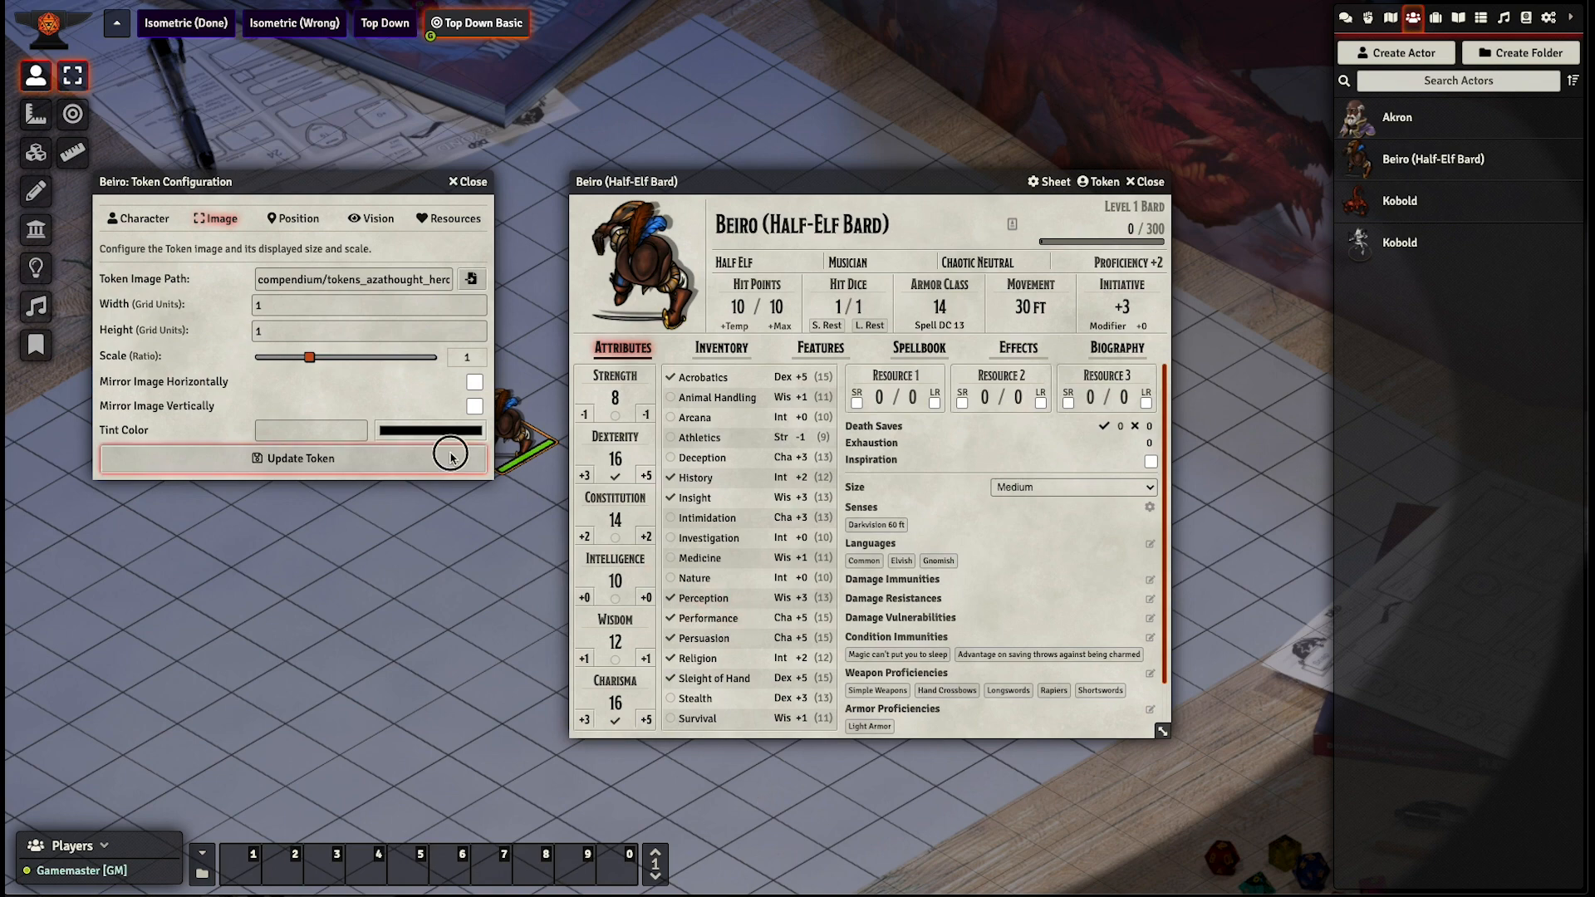
left_click(1147, 181)
- Set the Beiro token's scale to 1.5 in the Hex Token Configuration Wizard
scroll(495, 520, "up", 5)
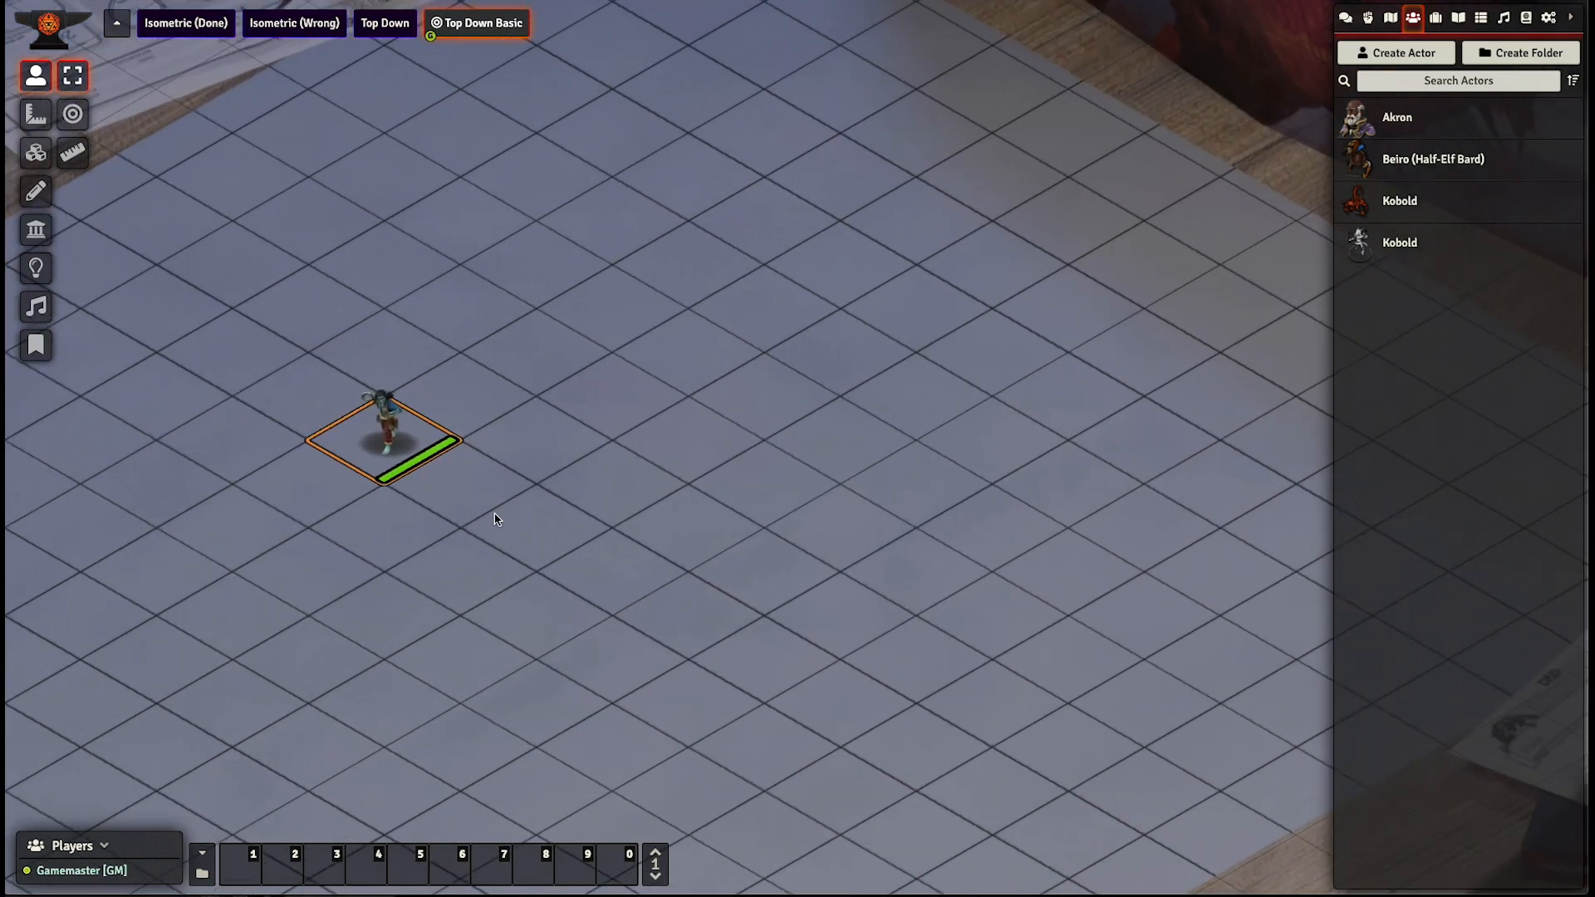
scroll(633, 575, "up", 3)
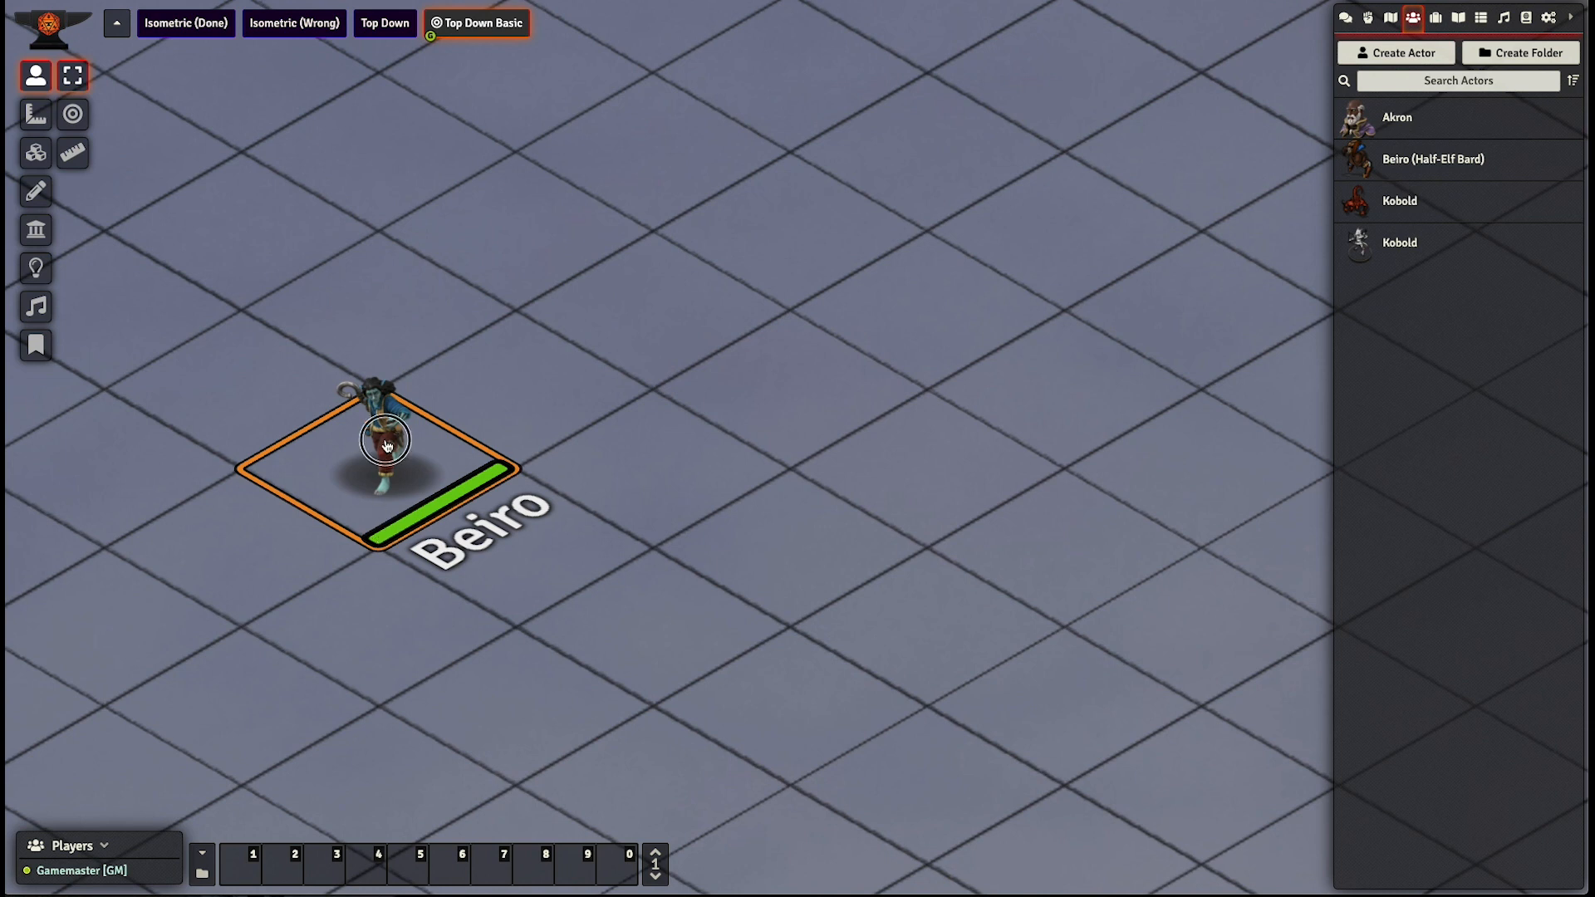
mouse_move(383, 442)
left_mouse_down()
mouse_move(377, 501)
mouse_move(381, 462)
left_mouse_up()
scroll(422, 515, "down", 4)
scroll(422, 515, "down", 4)
left_click_drag(374, 555, 411, 573)
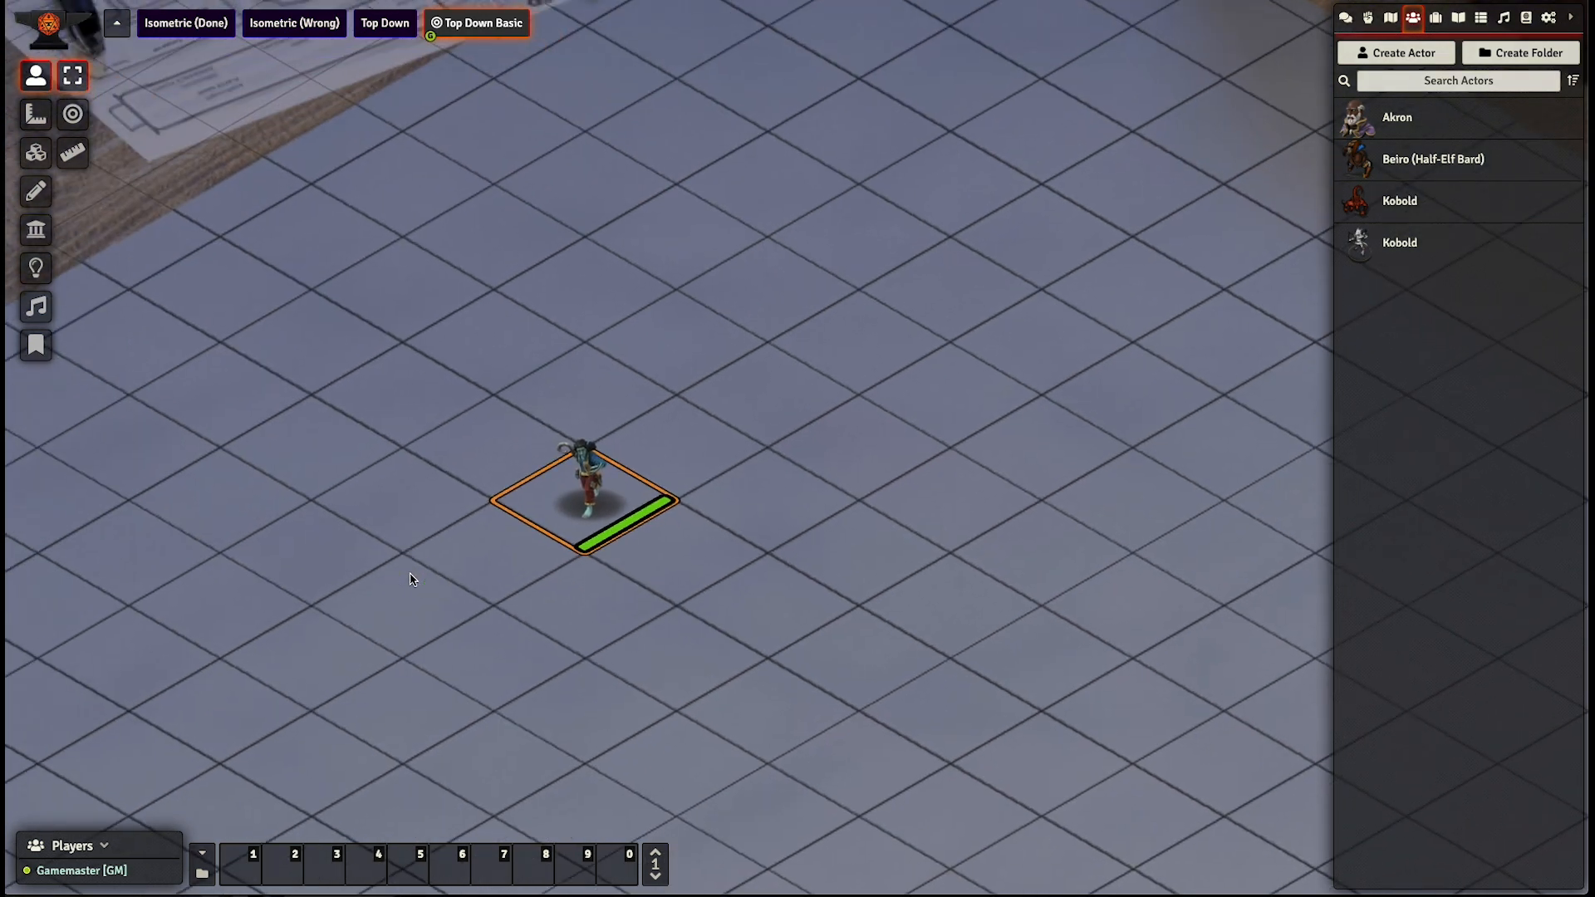
right_click(588, 483)
left_click(509, 527)
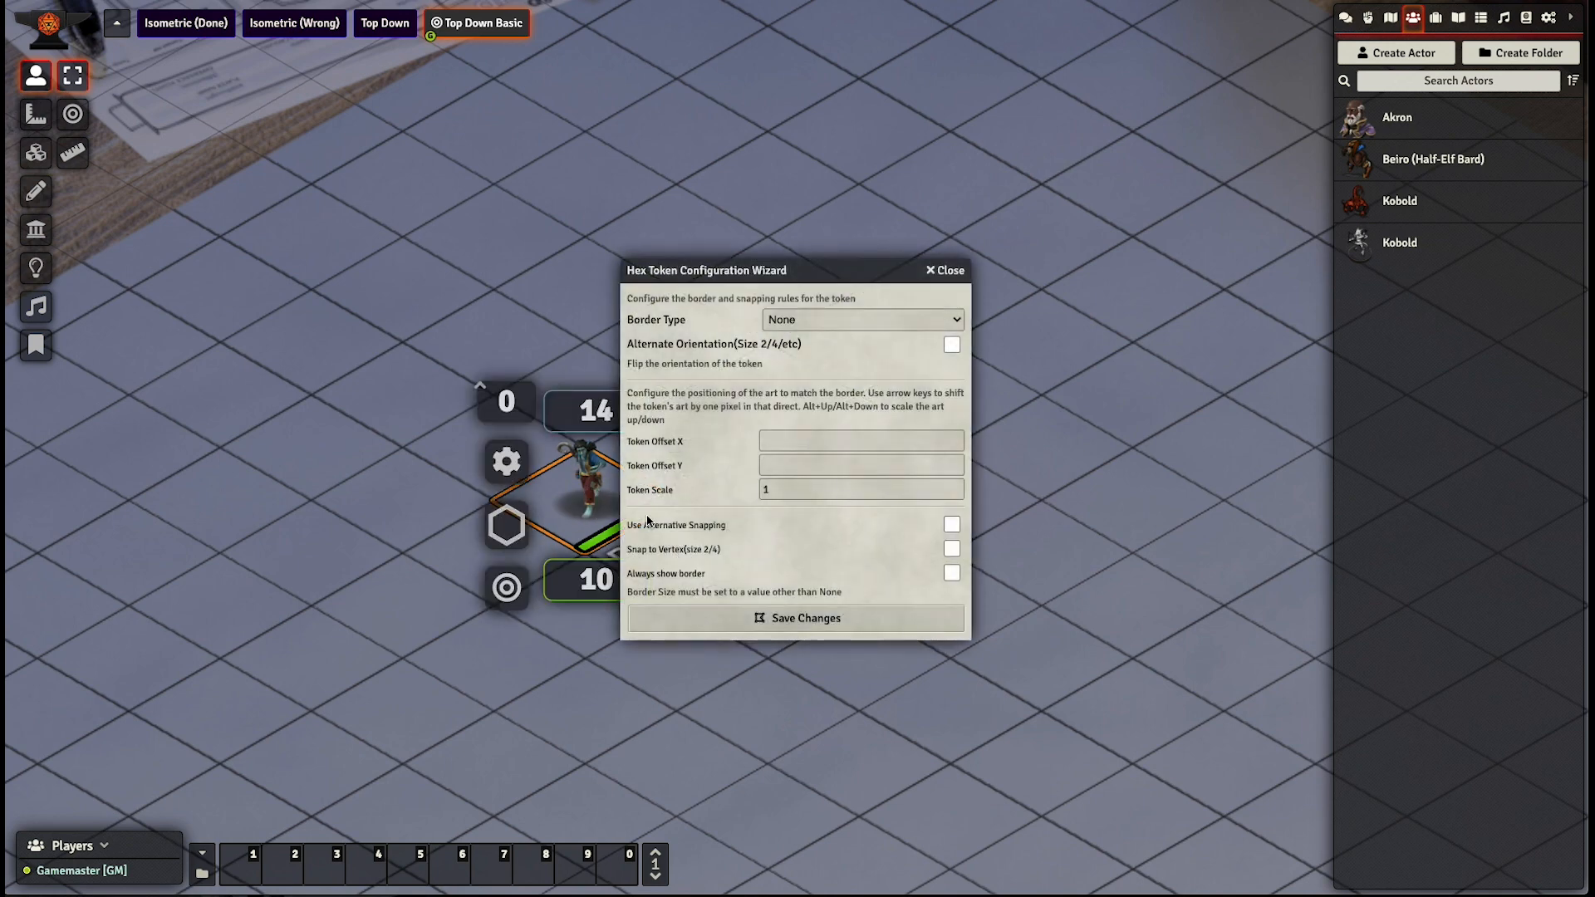
left_click_drag(781, 260, 952, 251)
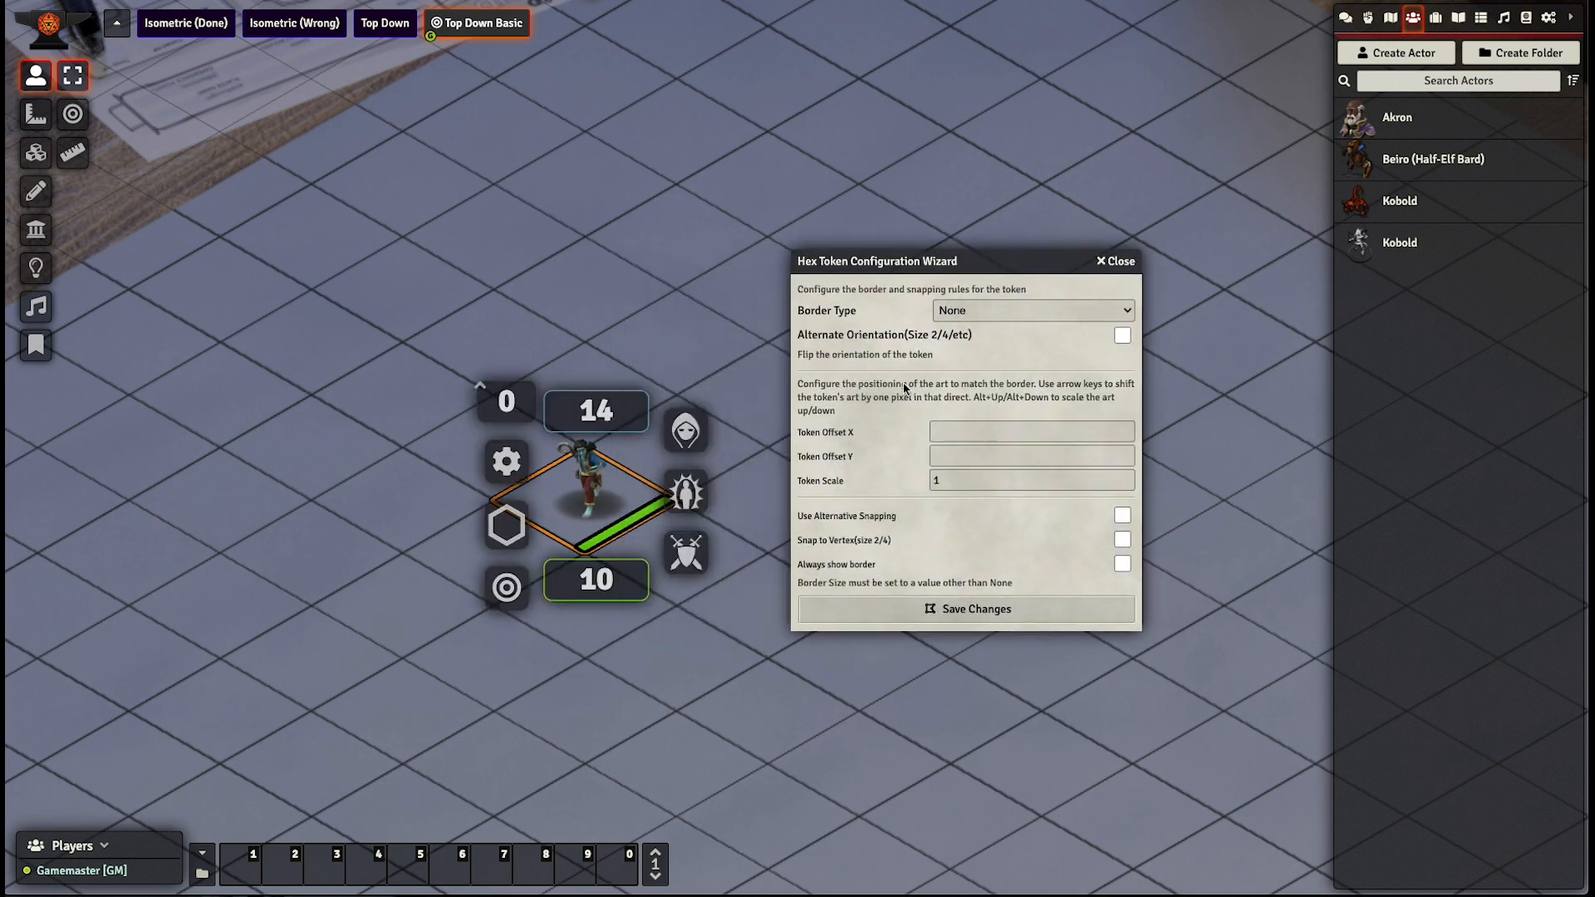
double_click(961, 489)
type("1.5")
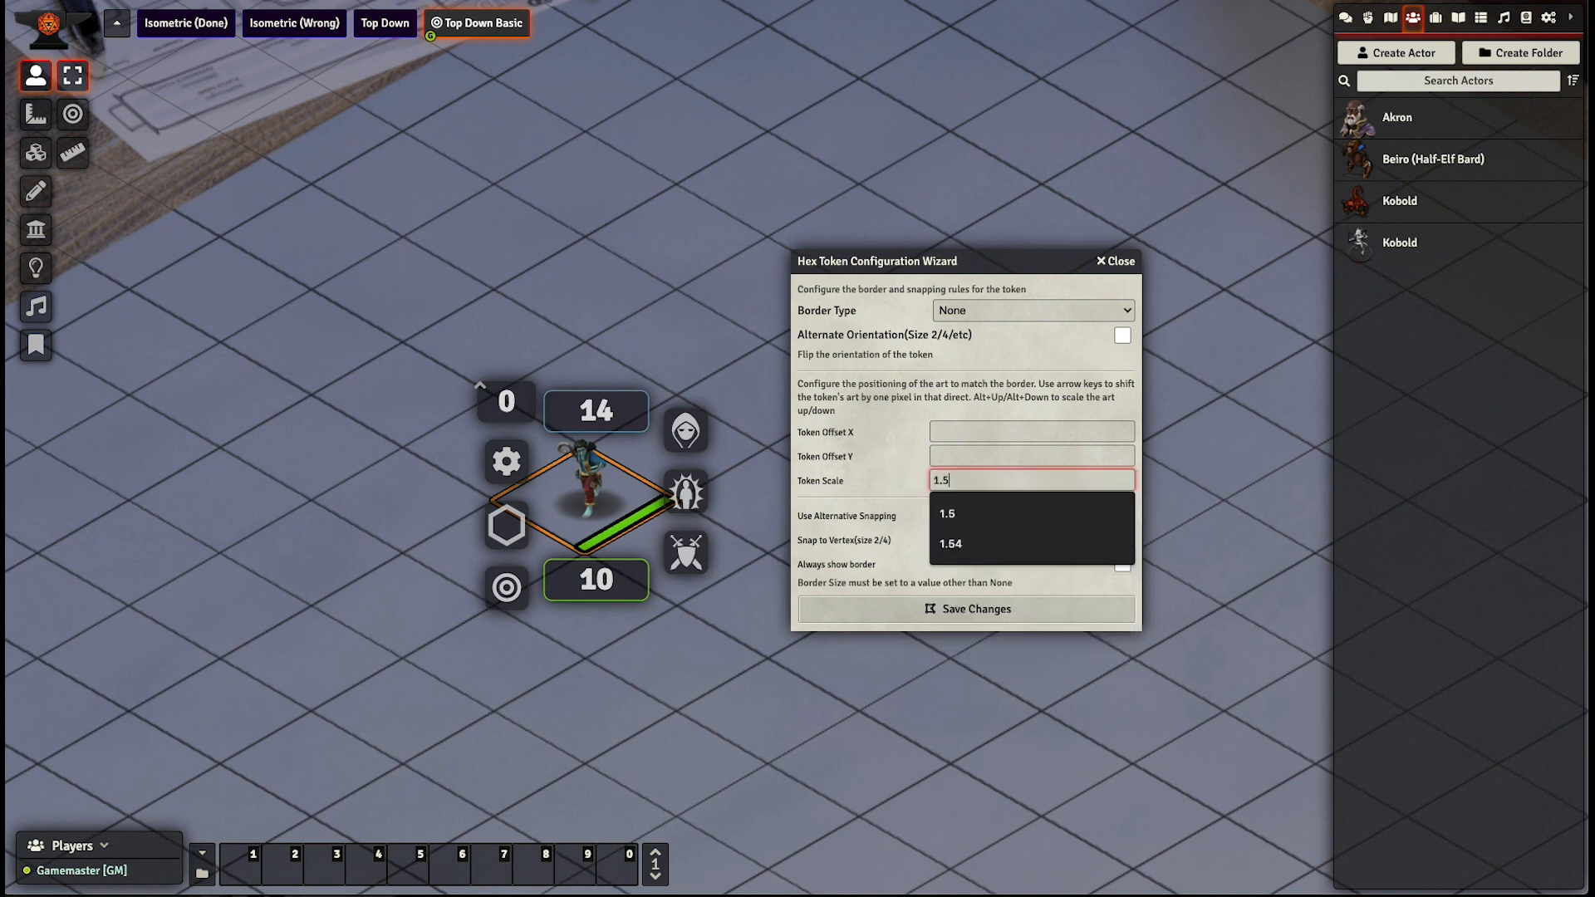
left_click(882, 476)
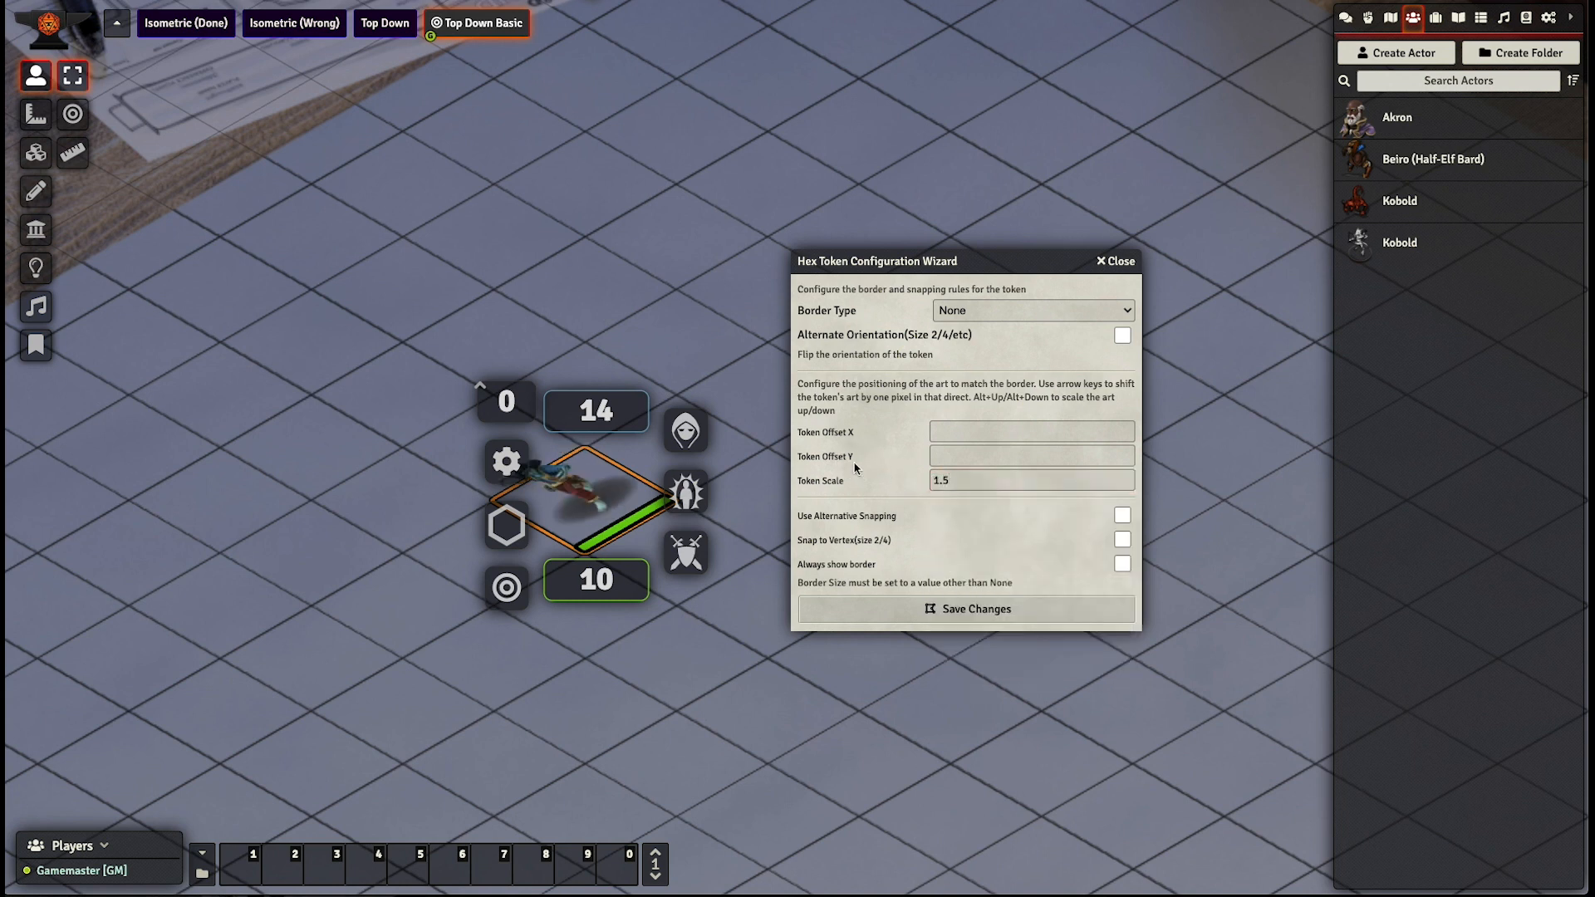
- Shift the token art to offset X 11 and Y 11 so it stands centred in its square, and save the changes
left_click(600, 518)
key("Left")
key("Left")
key("Left")
key("Left")
key("Left")
key("Left")
key("Left")
key("Left")
key("Left")
key("Left")
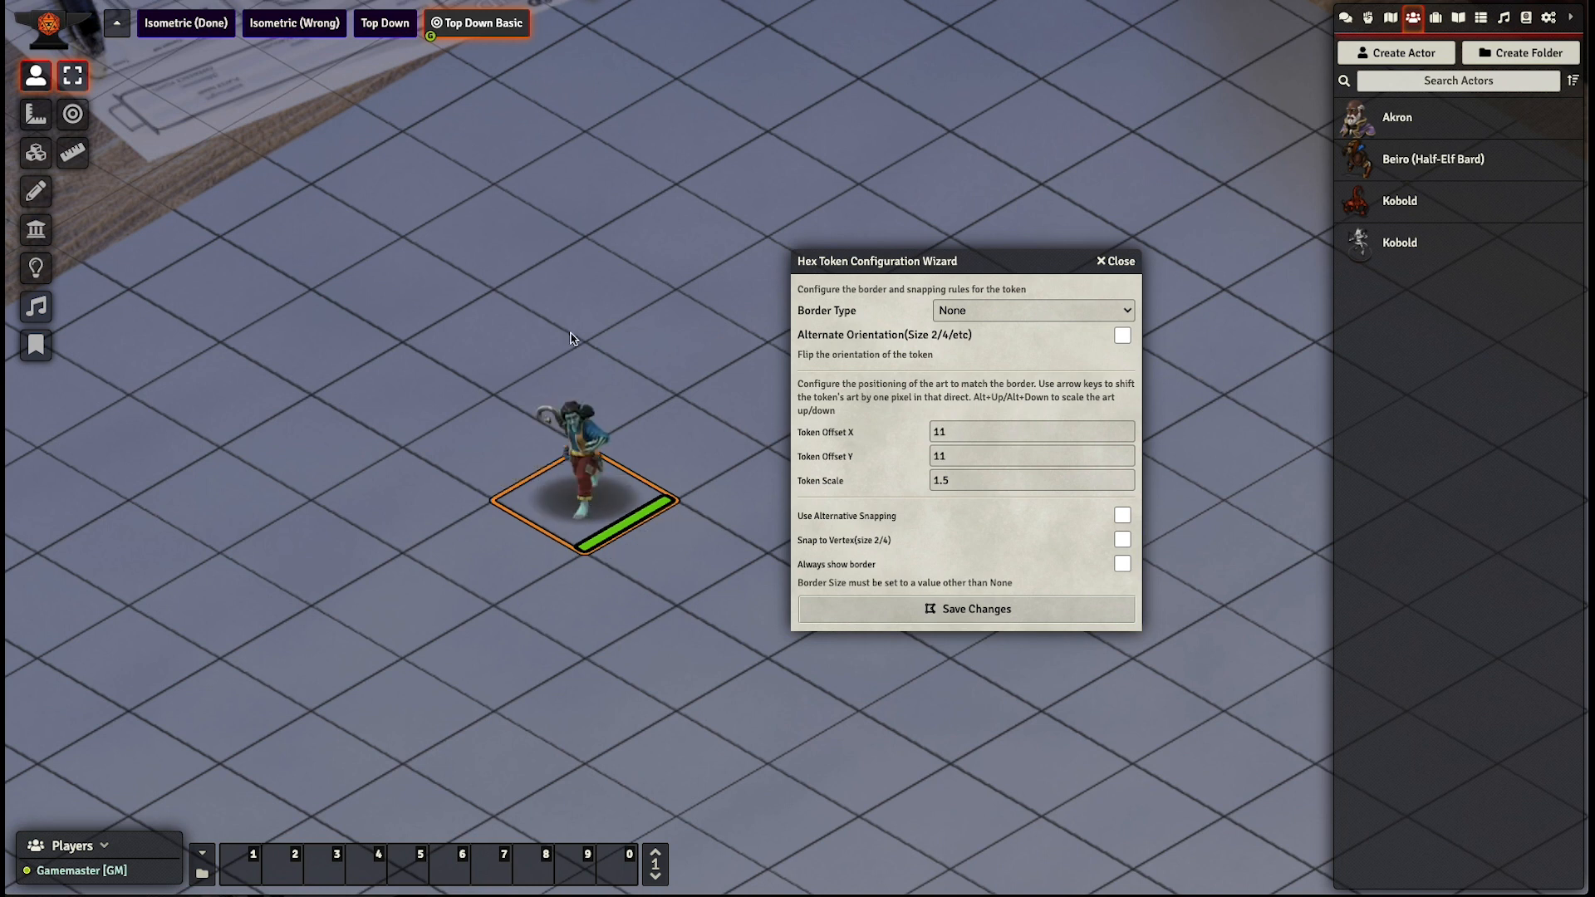
left_click(576, 458)
mouse_move(576, 458)
left_mouse_down()
mouse_move(536, 488)
mouse_move(574, 484)
left_mouse_up()
left_click(940, 609)
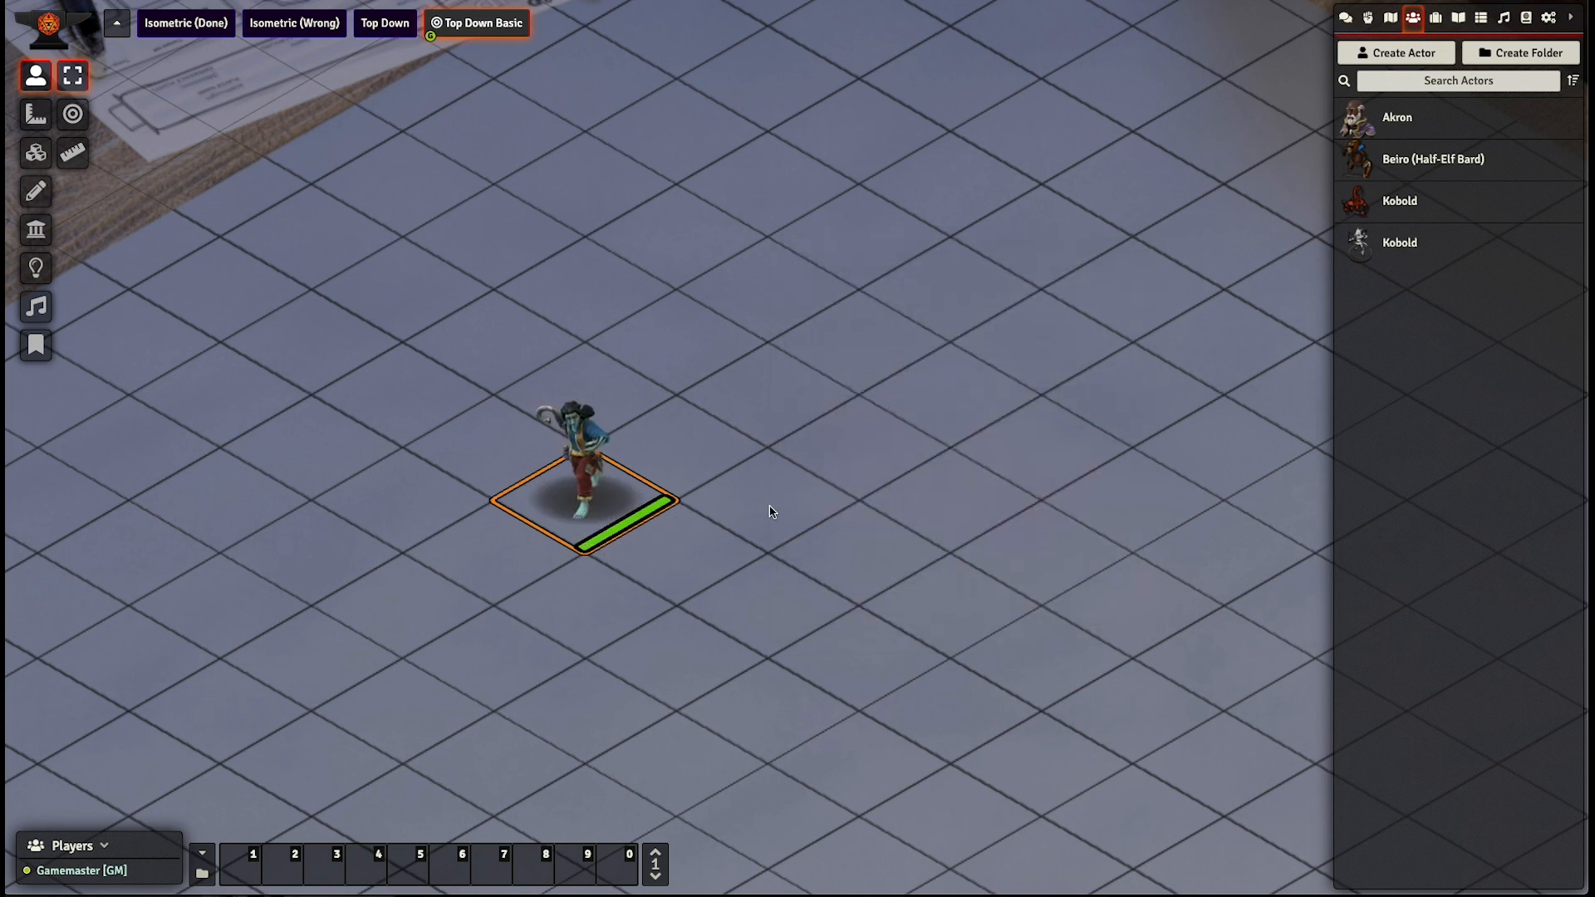
- Walk the rescaled Beiro token across neighbouring squares to check how the new art fits the grid
key("Right")
key("Right")
key("Right")
key("Left")
key("Left")
key("Left")
key("Left")
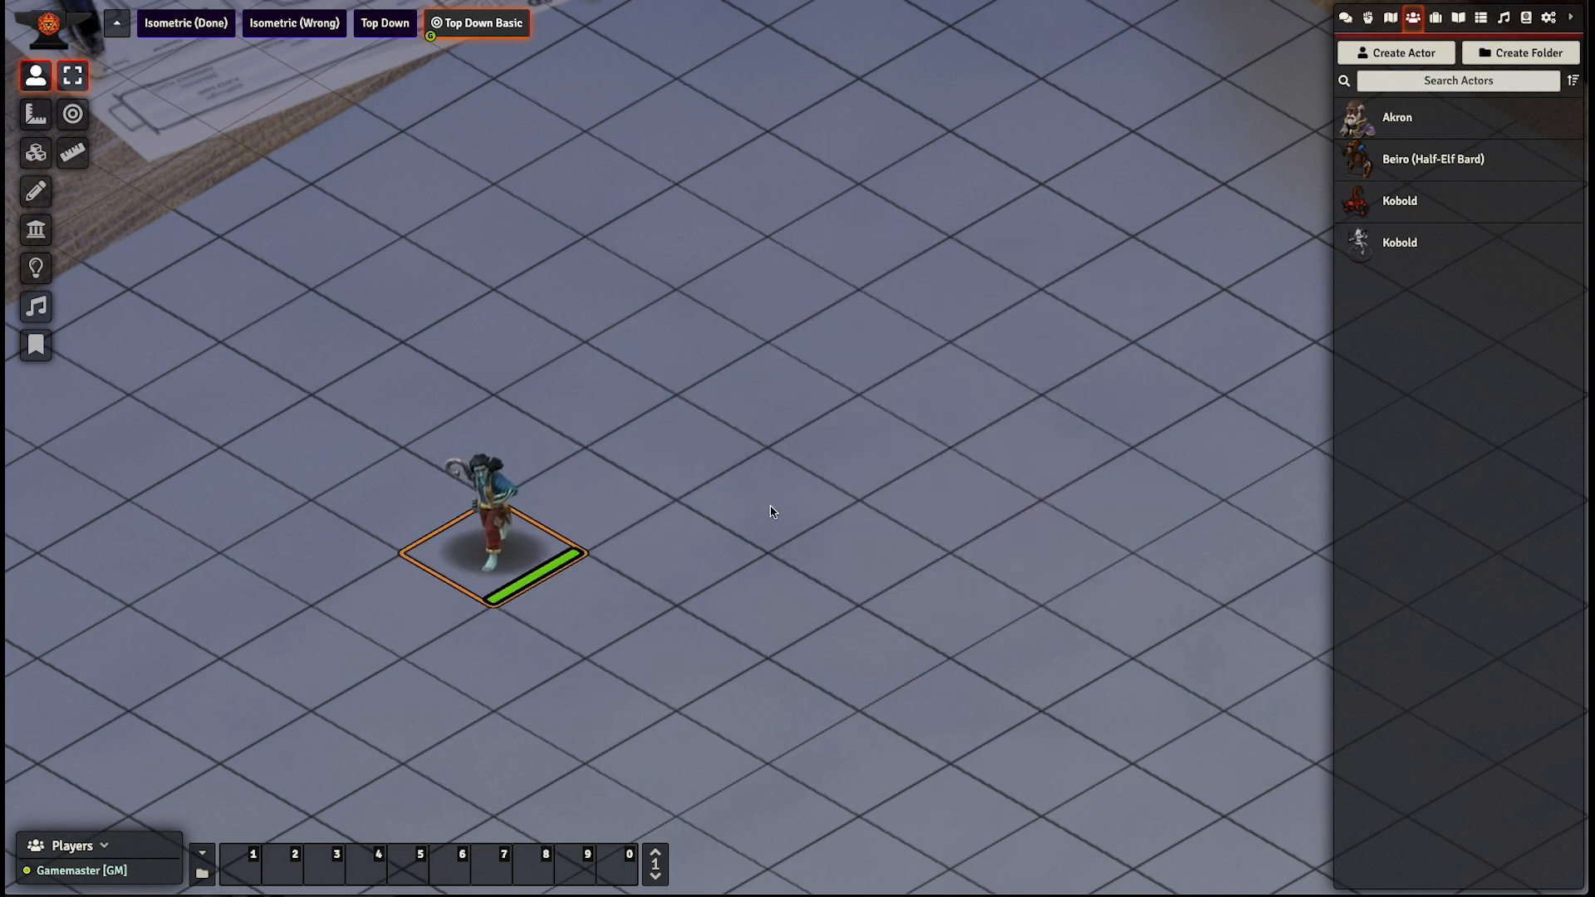
left_click_drag(743, 633, 703, 562)
scroll(703, 546, "down", 4)
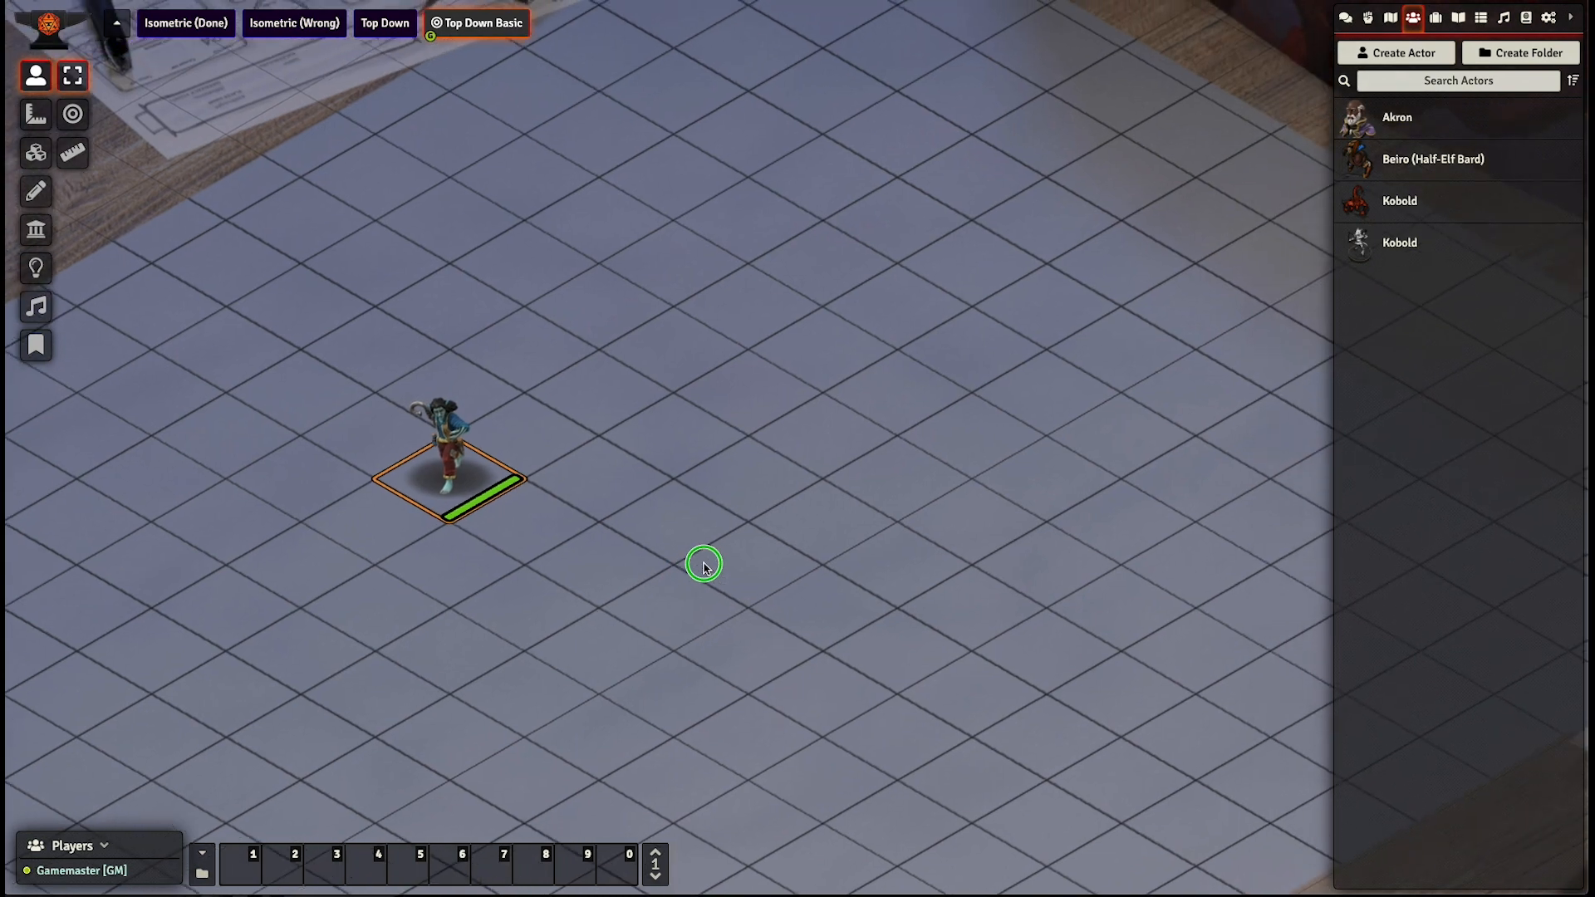
scroll(704, 563, "down", 2)
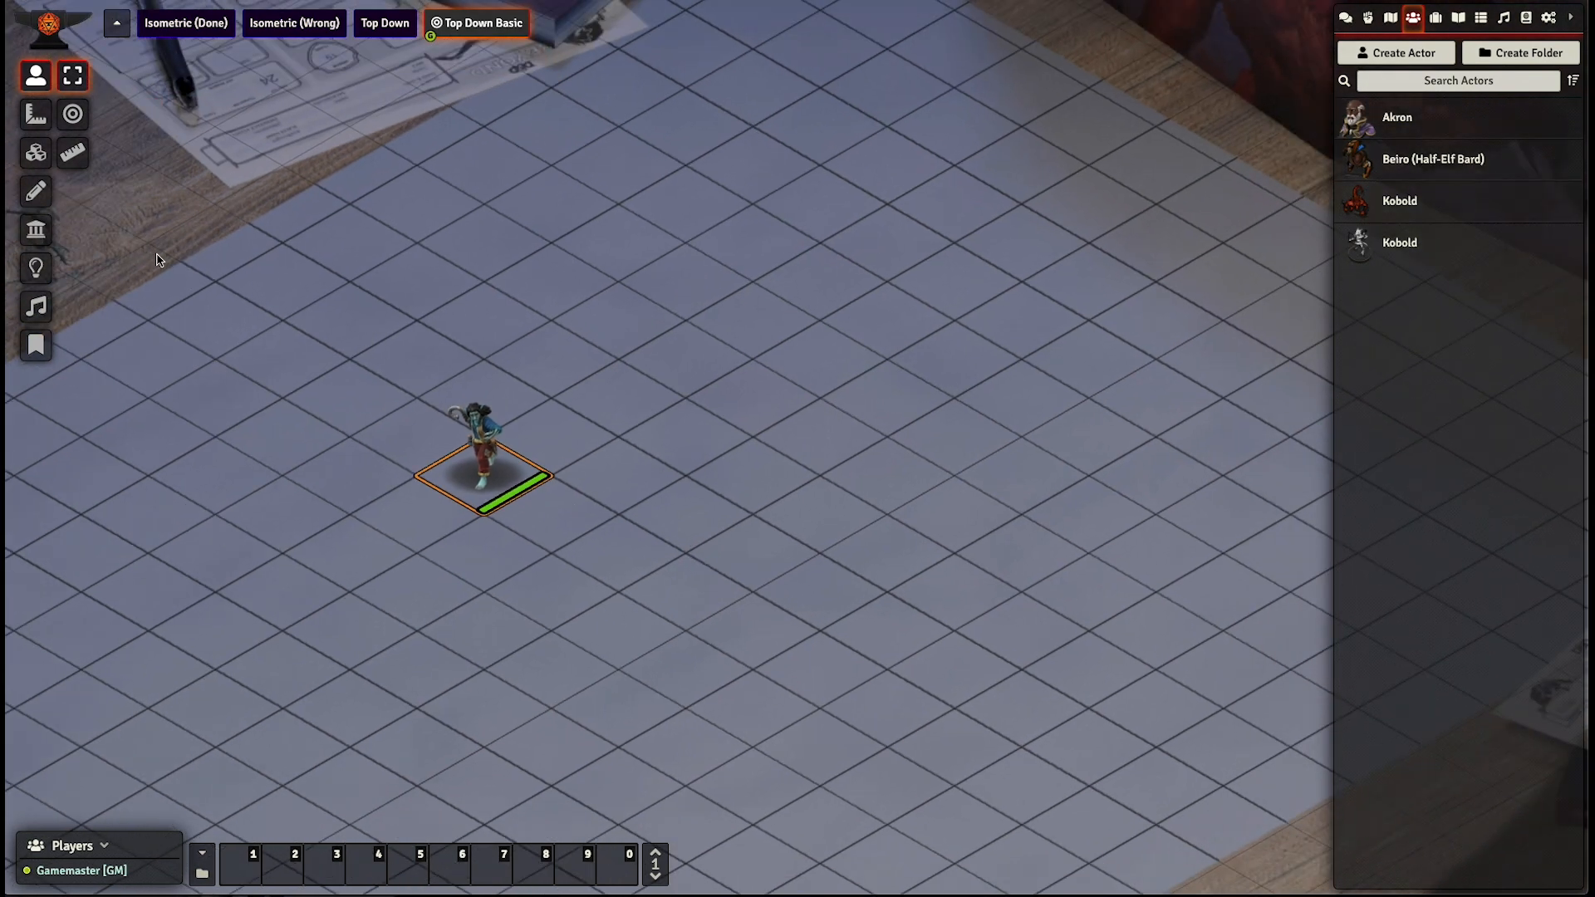
- Measure distances across the grid from the Beiro token in several directions with the ruler
left_click(36, 115)
left_click(37, 79)
left_click(80, 158)
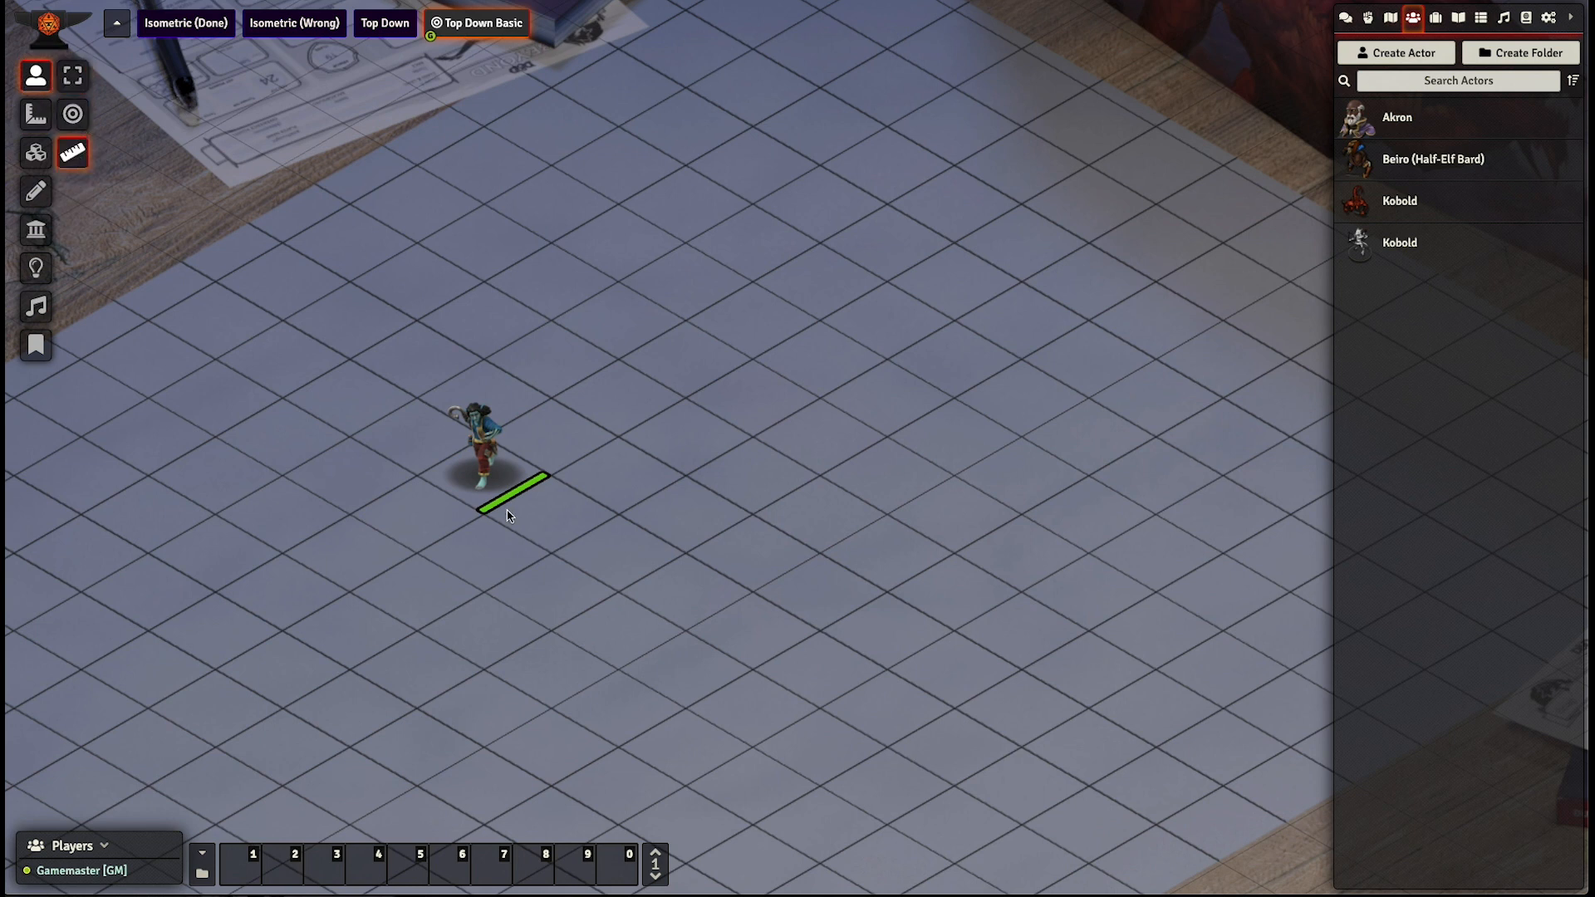
left_click_drag(499, 490, 765, 640)
left_click_drag(765, 642, 754, 309)
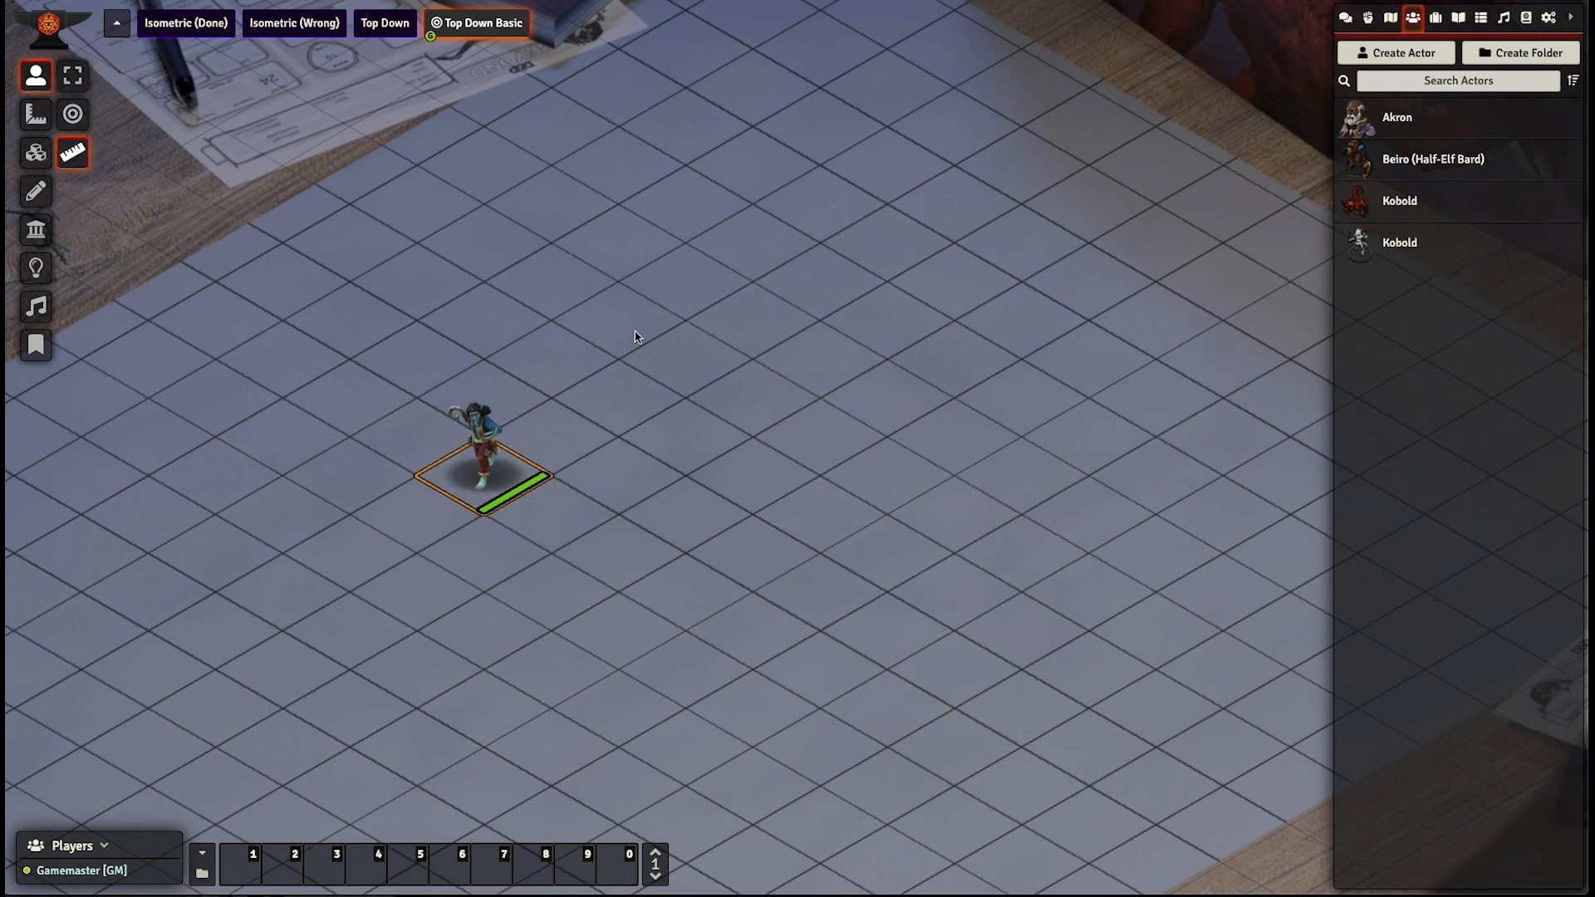
left_click_drag(510, 441, 418, 476)
- Draw a ray measurement template about 39.9 ft long along the grid row from the Beiro token
left_click(36, 114)
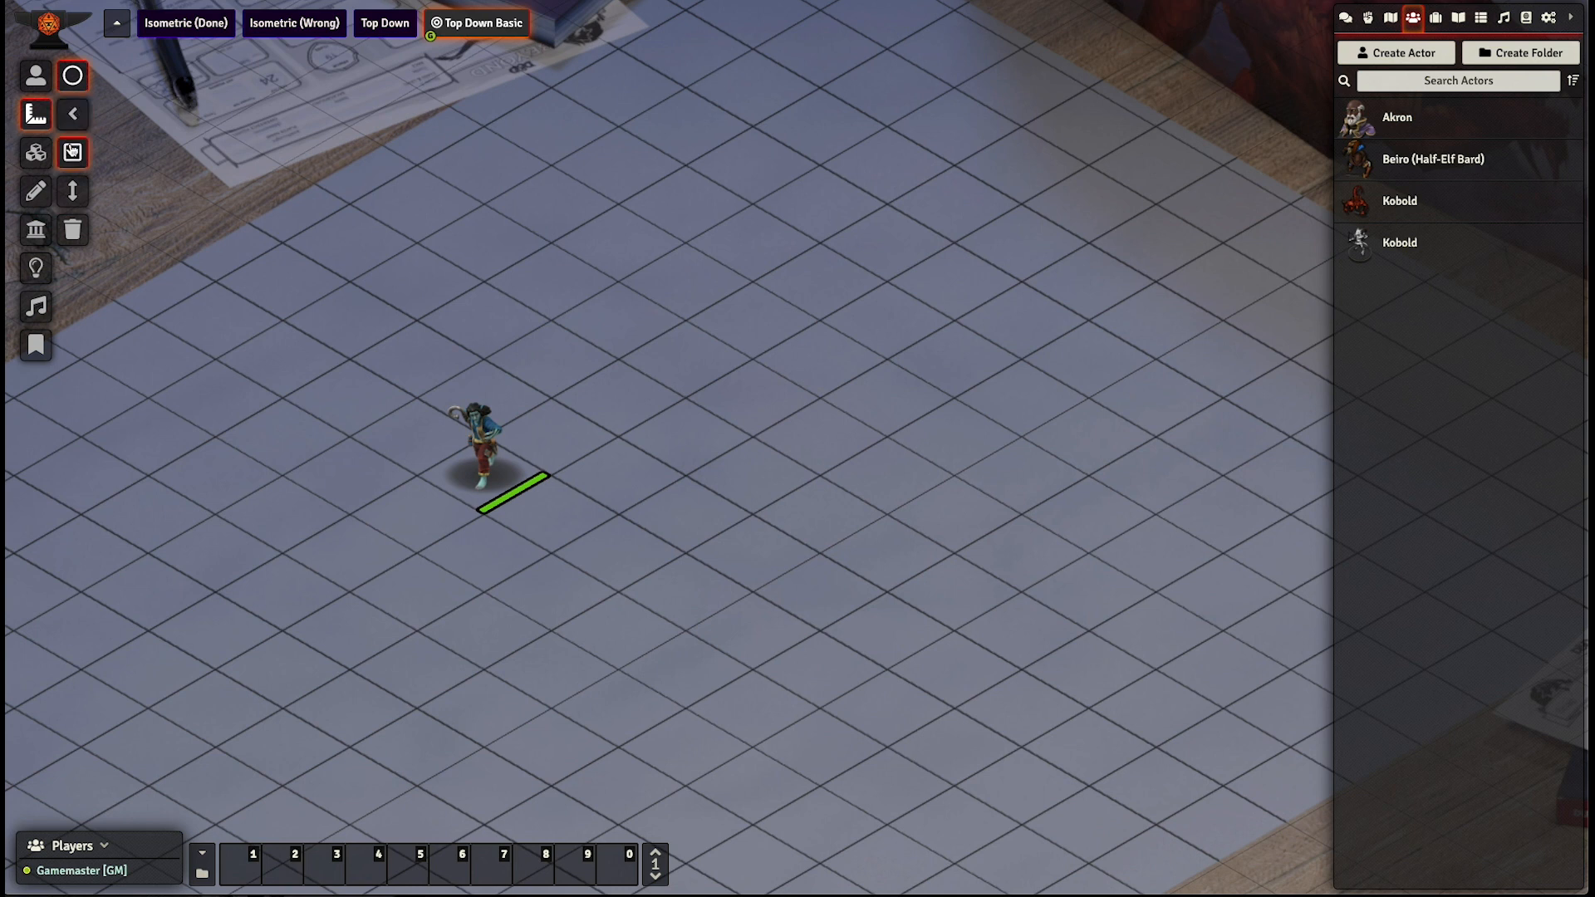
left_click(73, 191)
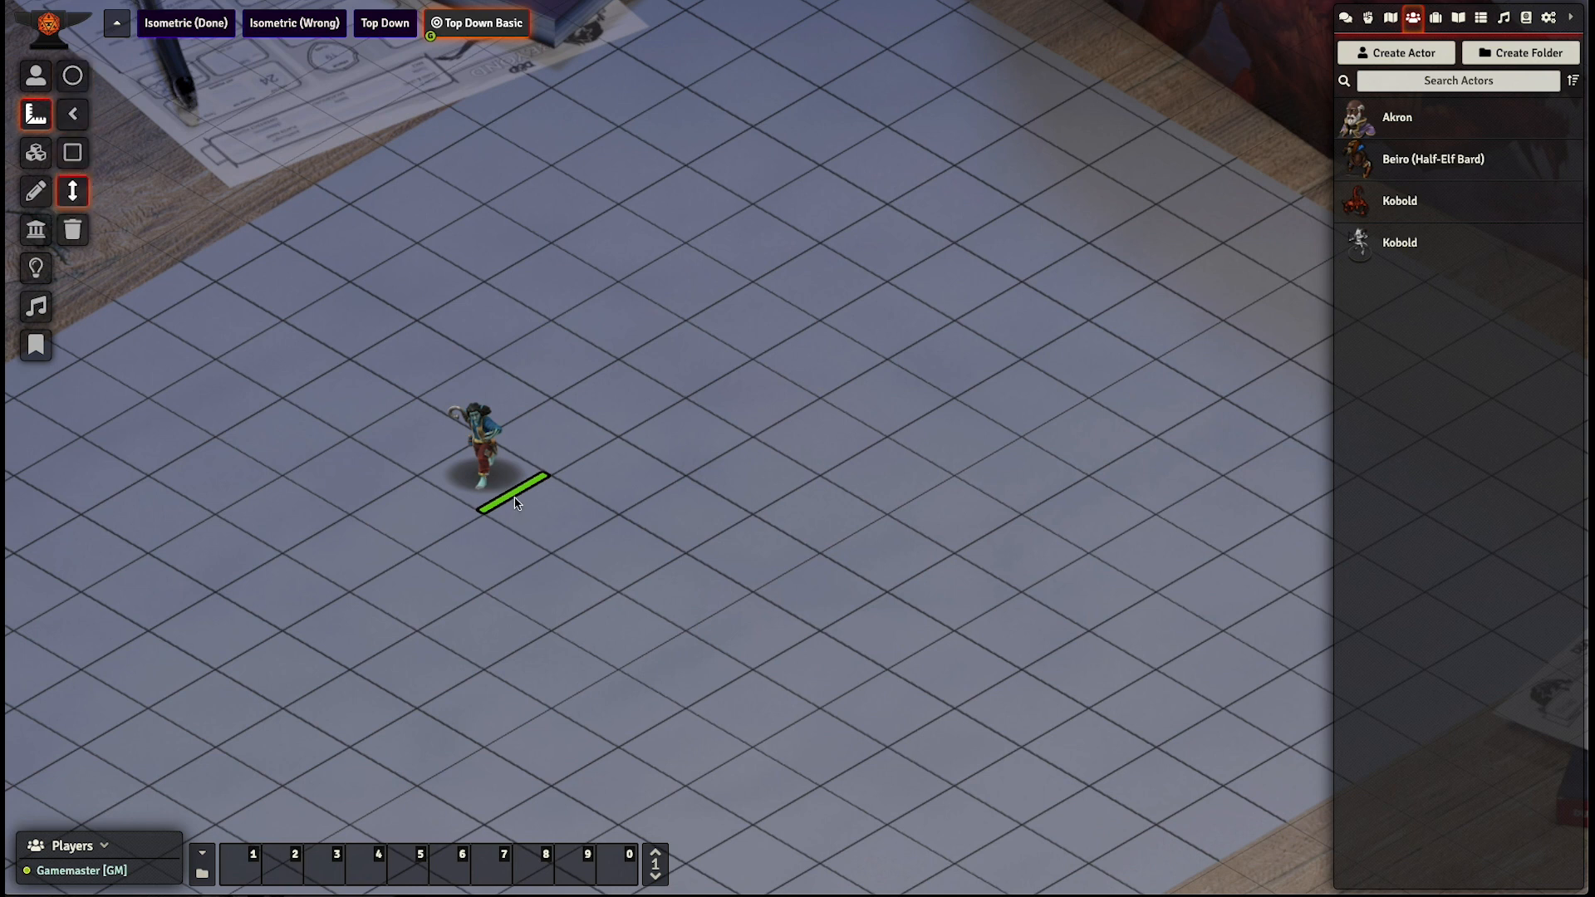
left_click_drag(515, 503, 1056, 808)
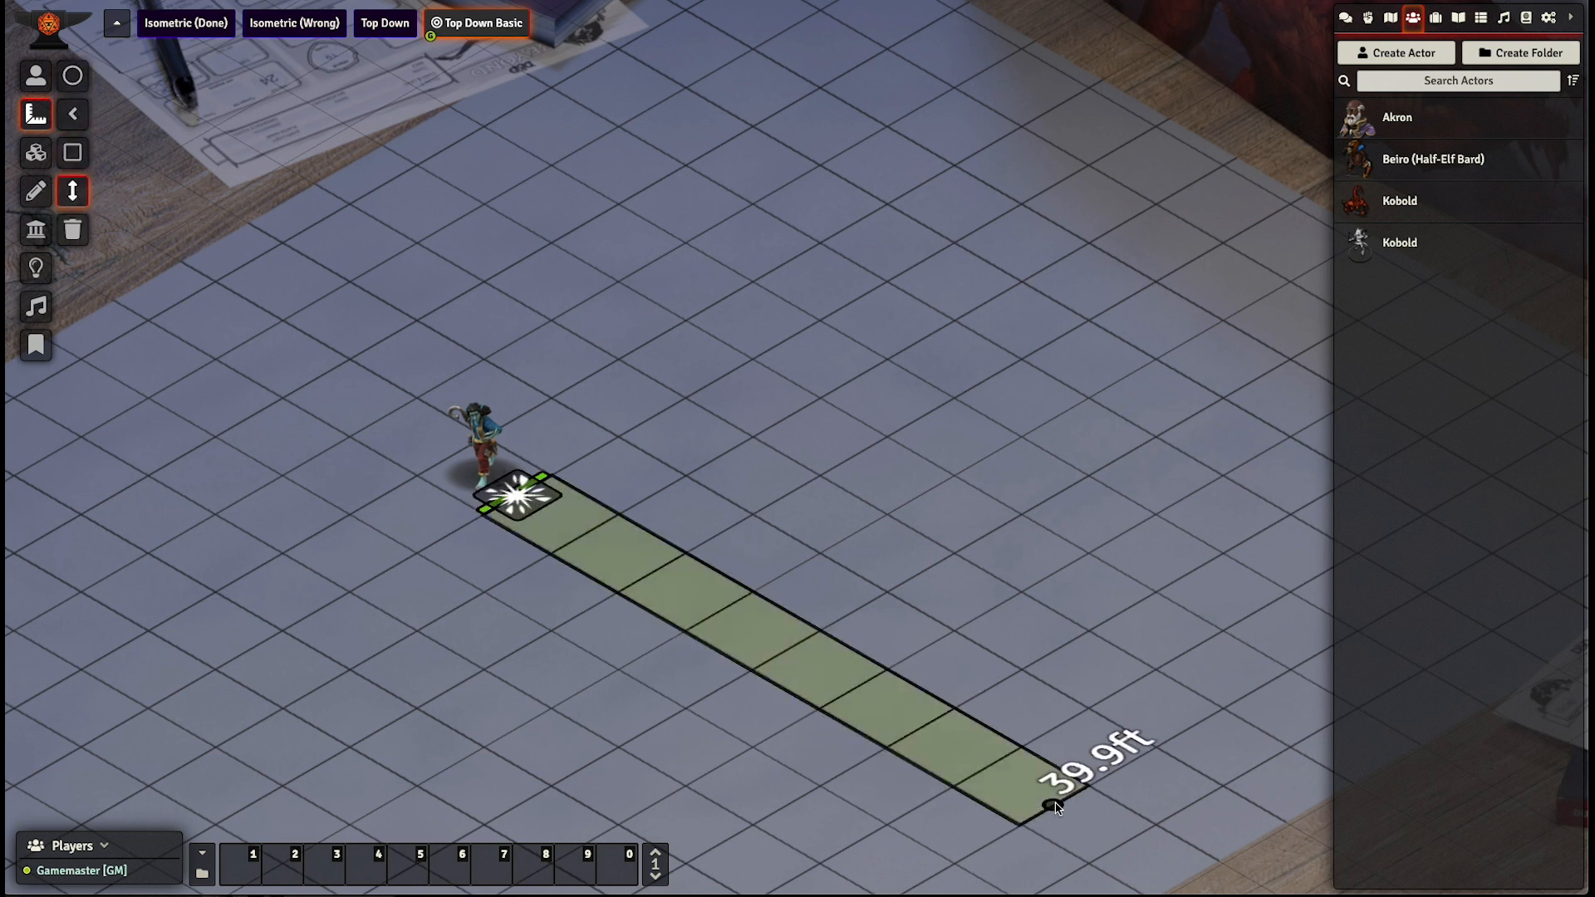
- Draw a cone measurement template about 32.2 ft long from beside the Beiro token and rotate it clockwise
left_click(75, 114)
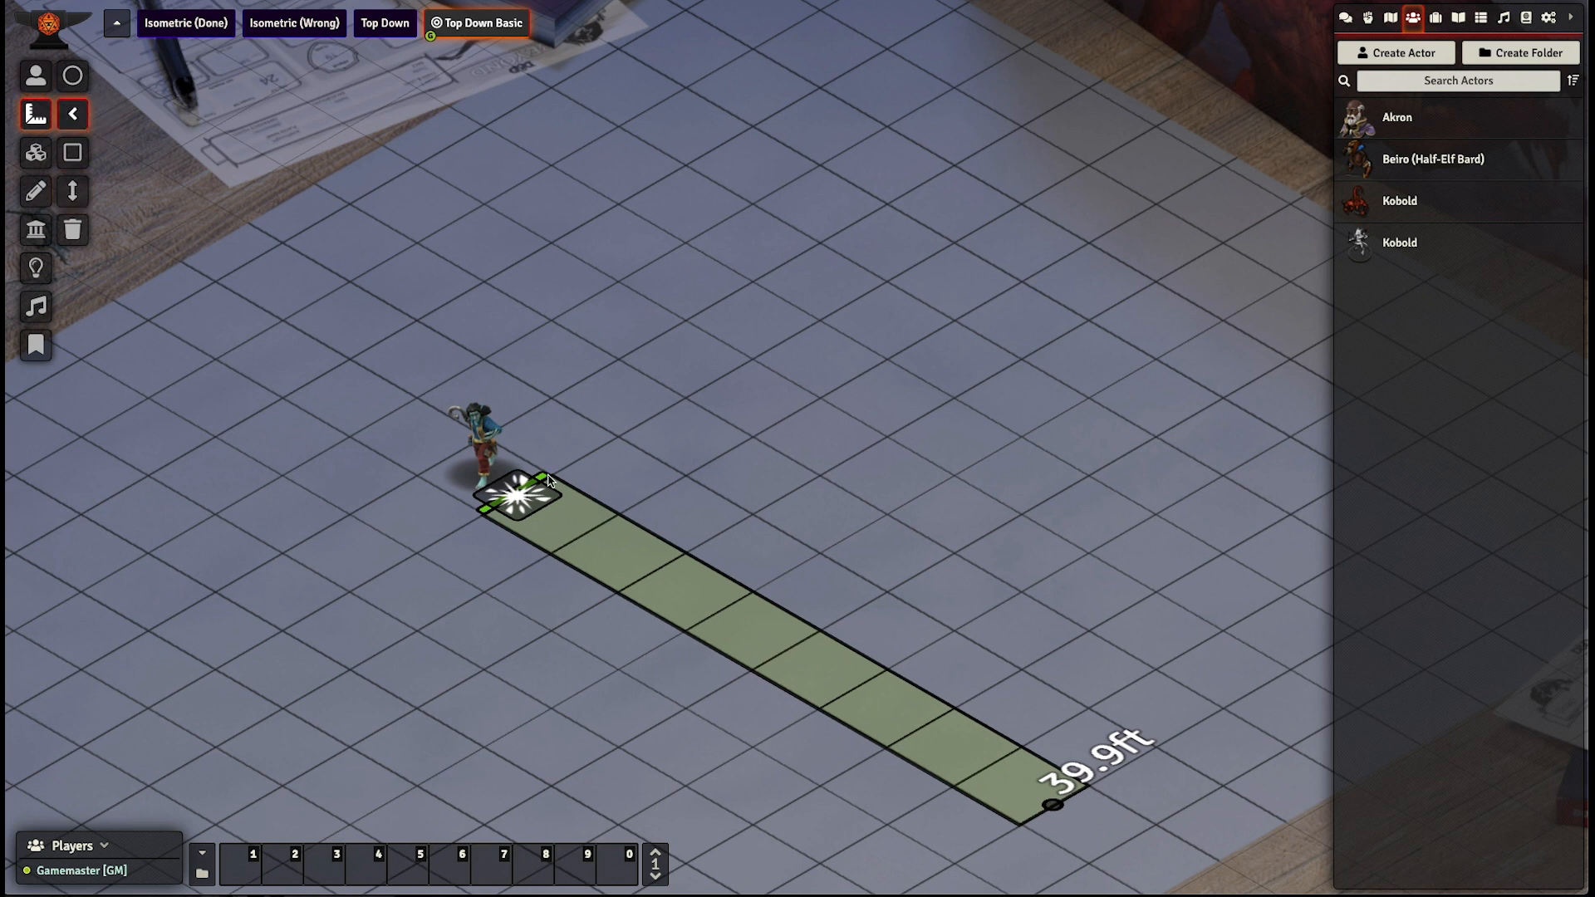
left_click_drag(548, 480, 1161, 438)
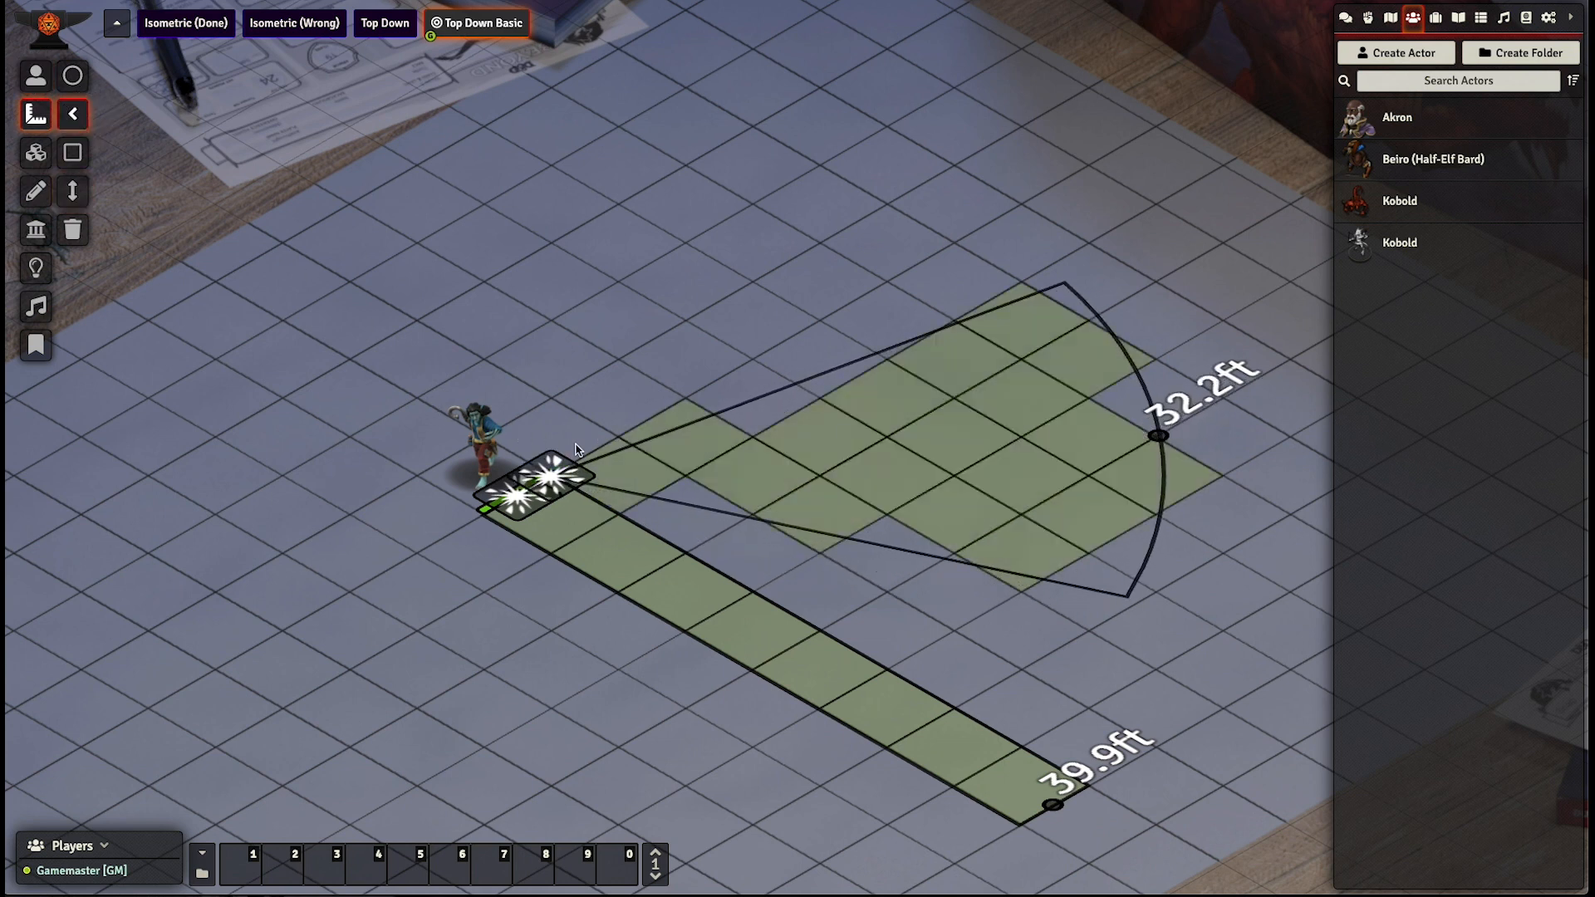
scroll(565, 472, "down", 3)
scroll(565, 472, "up", 8)
scroll(565, 473, "down", 5)
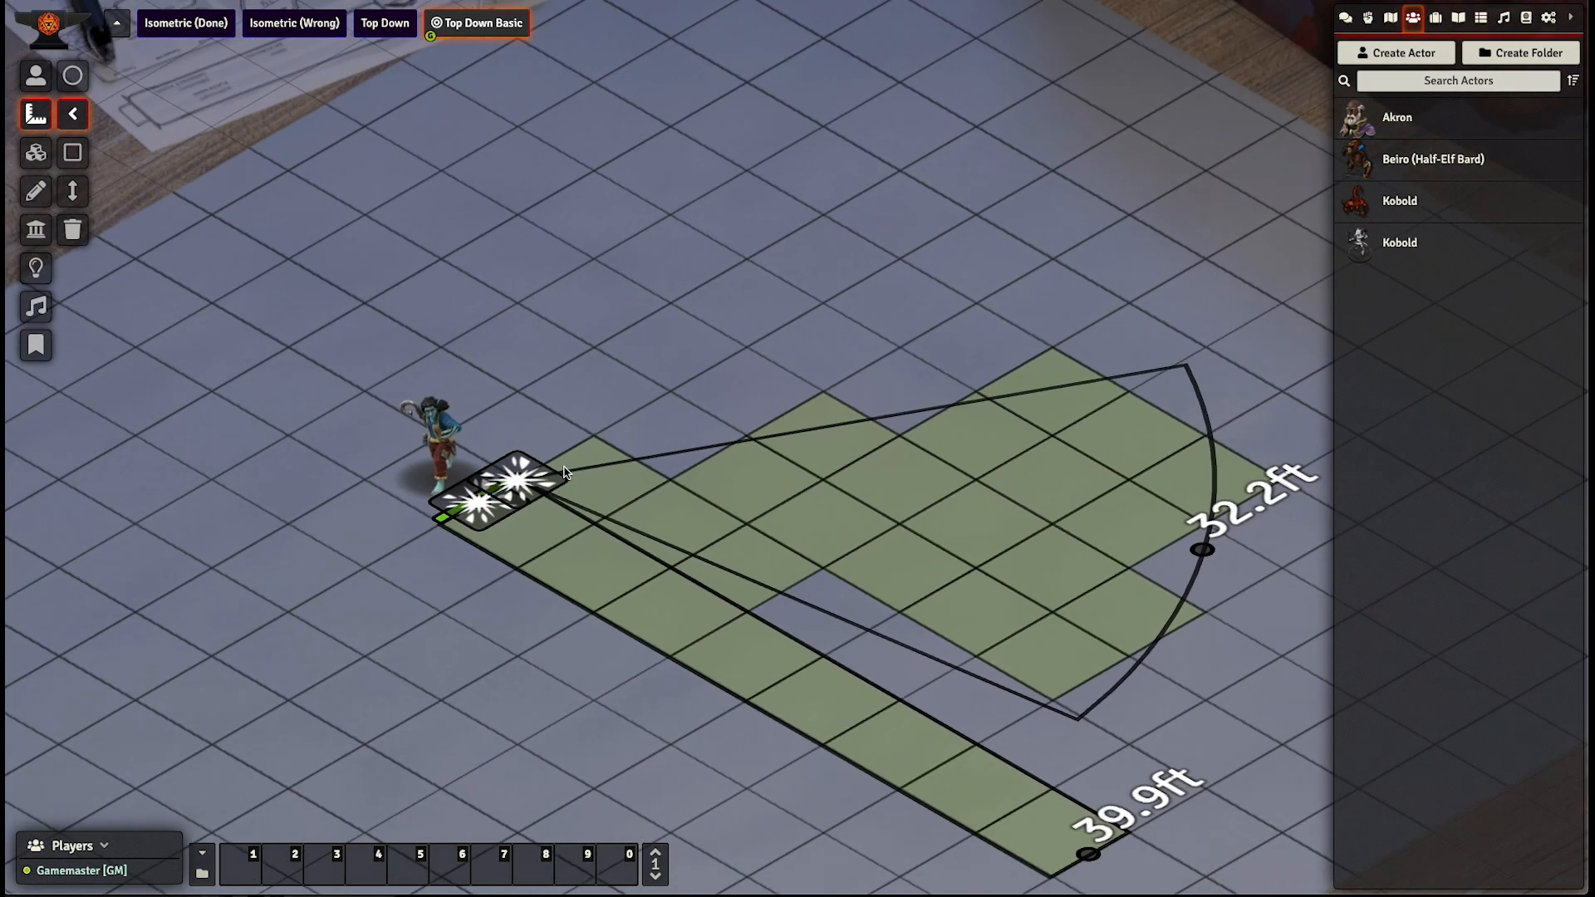
- Rotate the cone template counter-clockwise and draw a rectangle template about 18.4 ft by 19.2 ft around the Beiro token
scroll(565, 472, "up", 5)
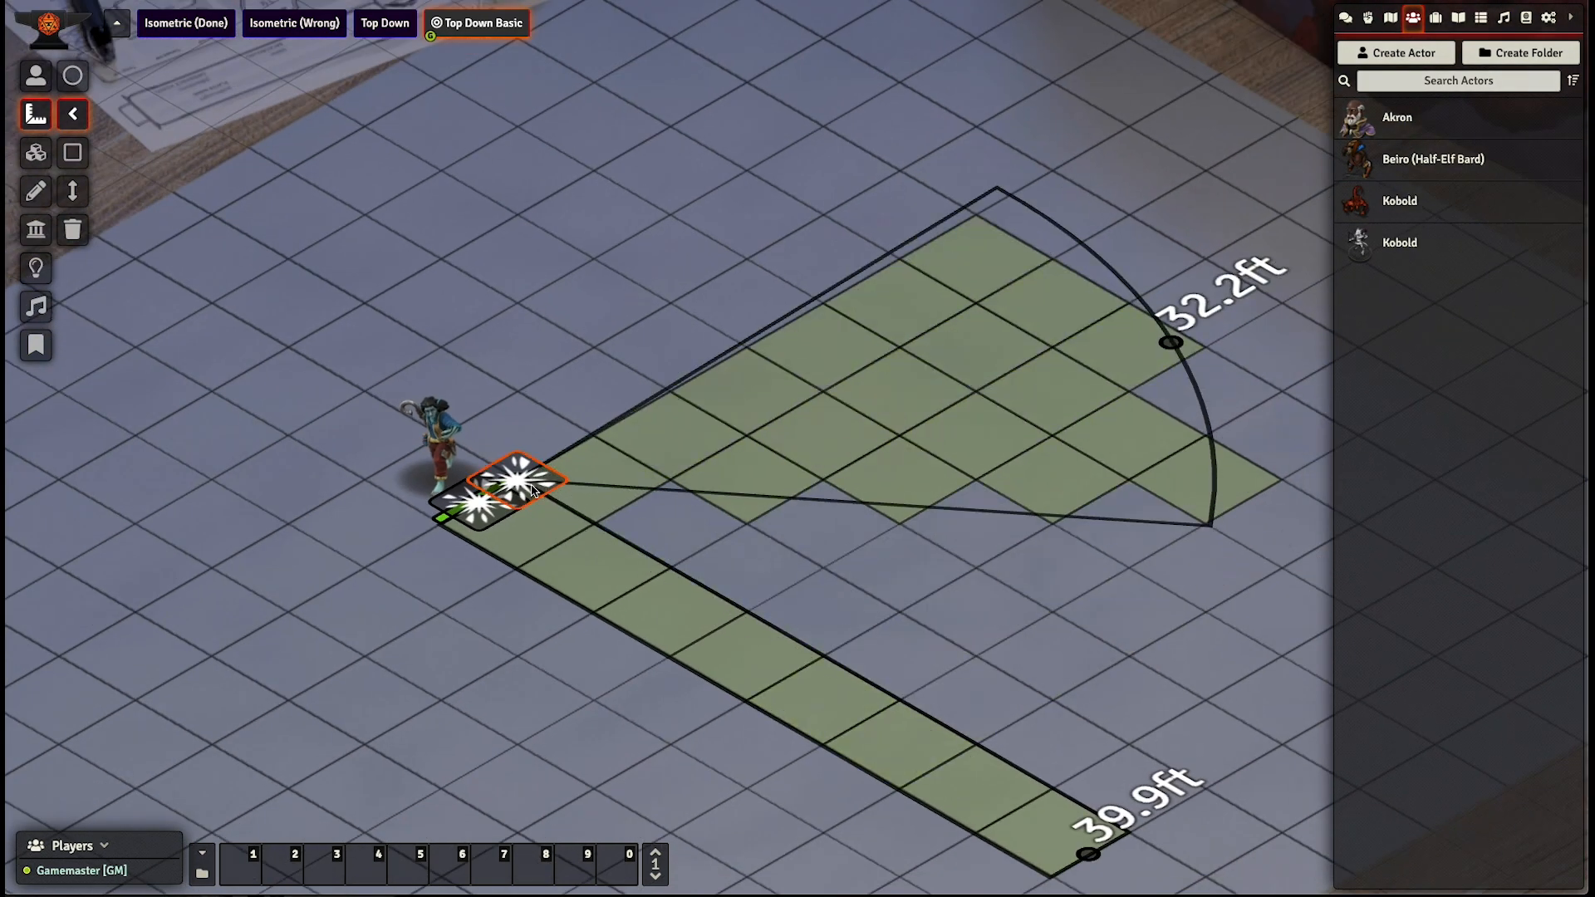
left_click(72, 152)
left_click_drag(211, 480, 787, 487)
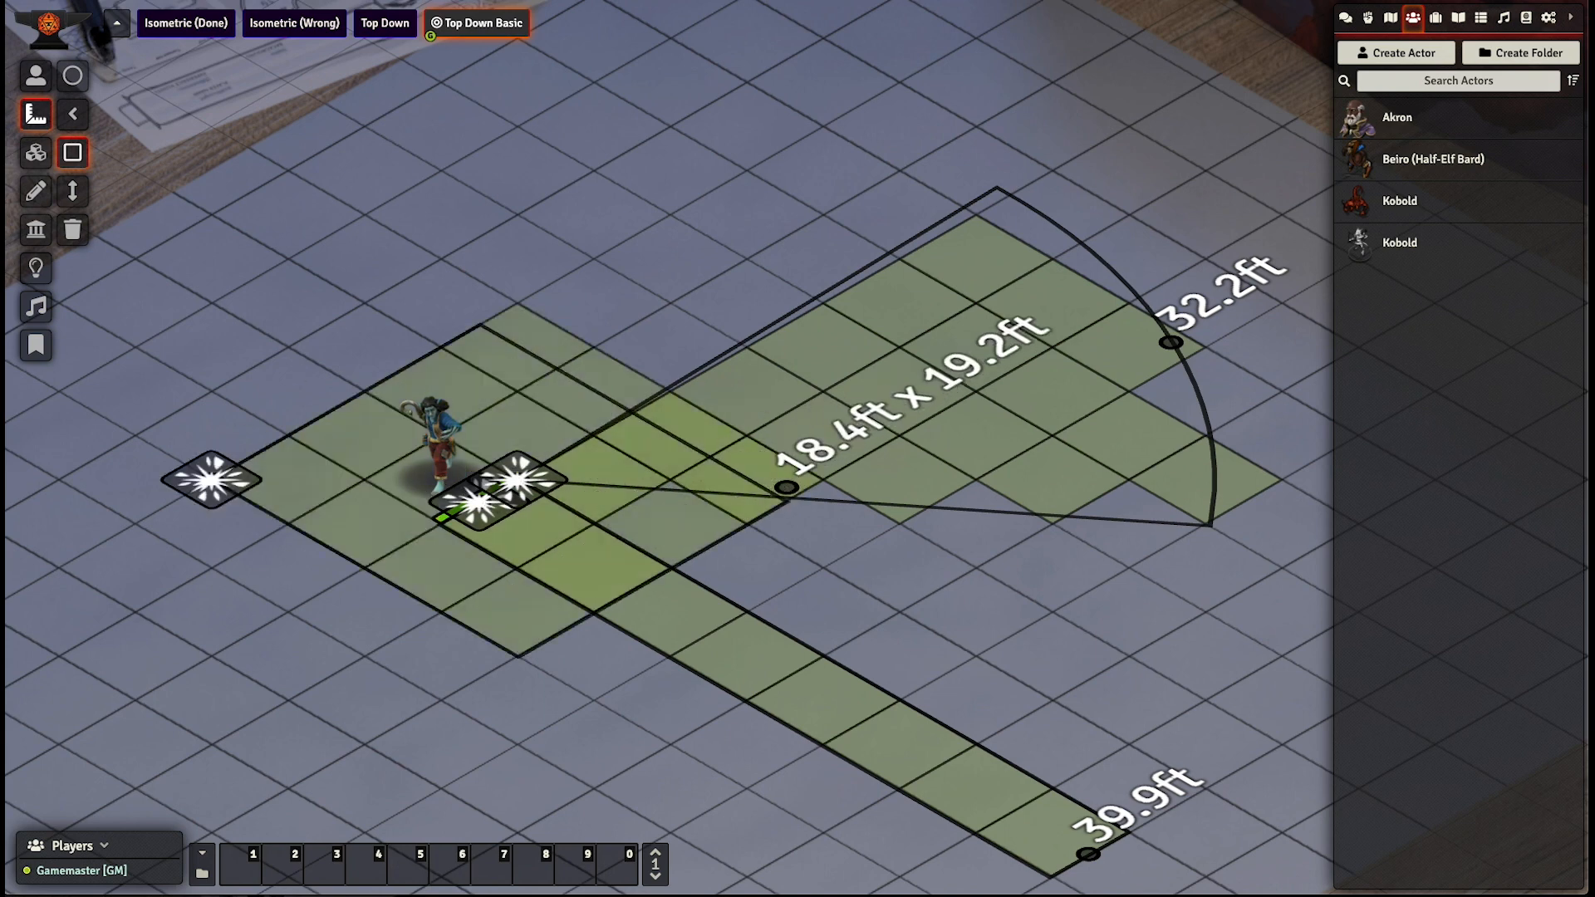
- Draw a circle measurement template with a radius of about 20.1 ft beyond the cone template
left_click(73, 75)
left_click_drag(897, 85, 592, 263)
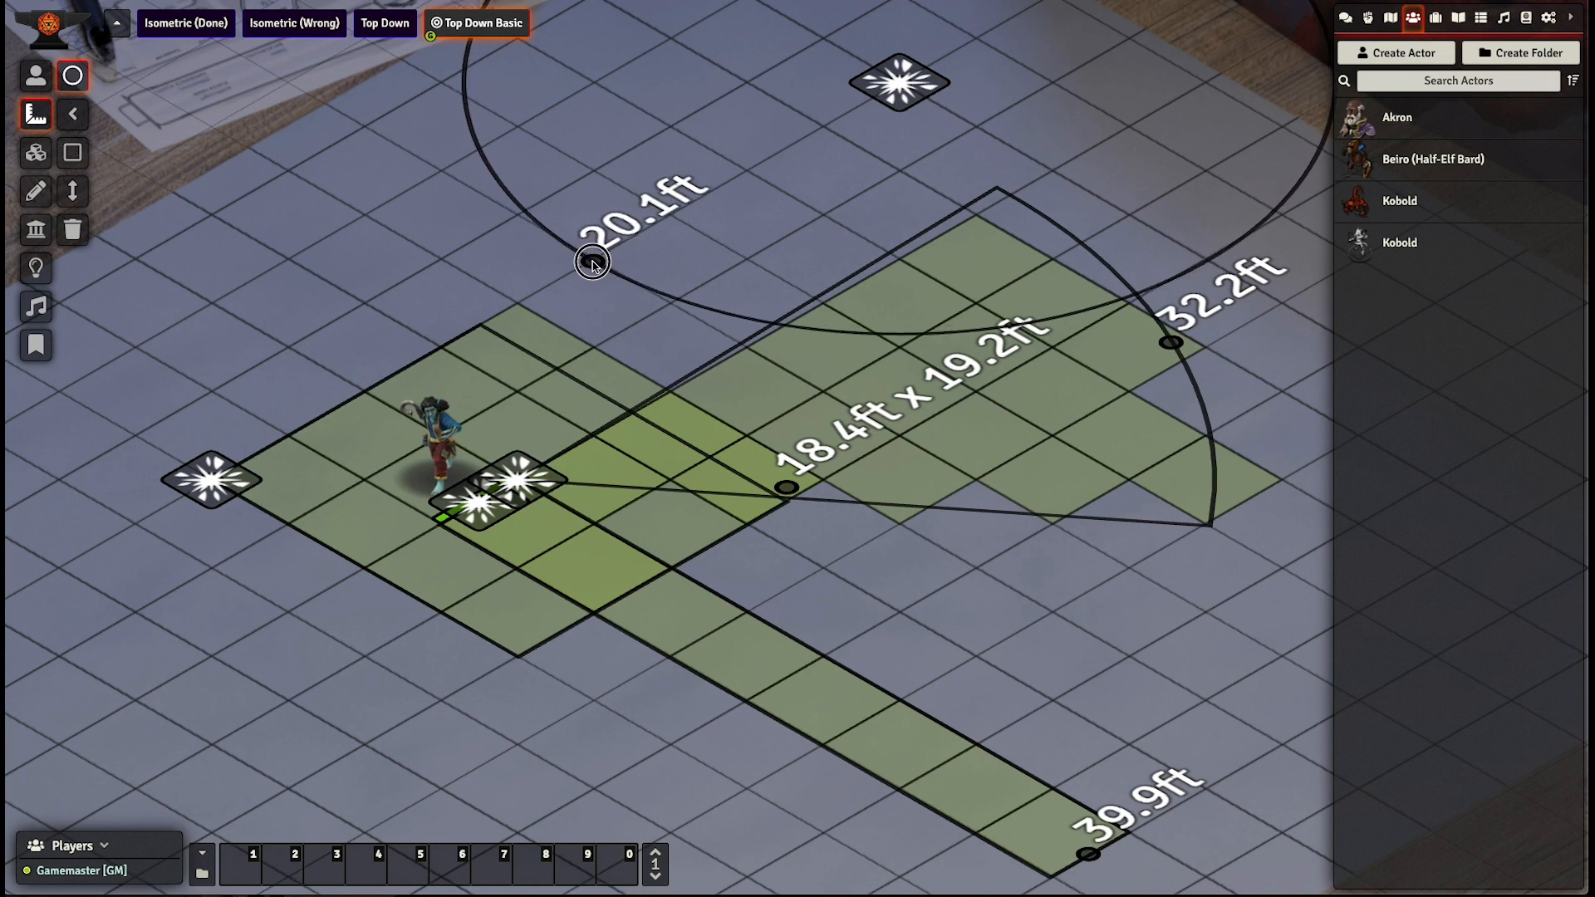
scroll(593, 263, "down", 5)
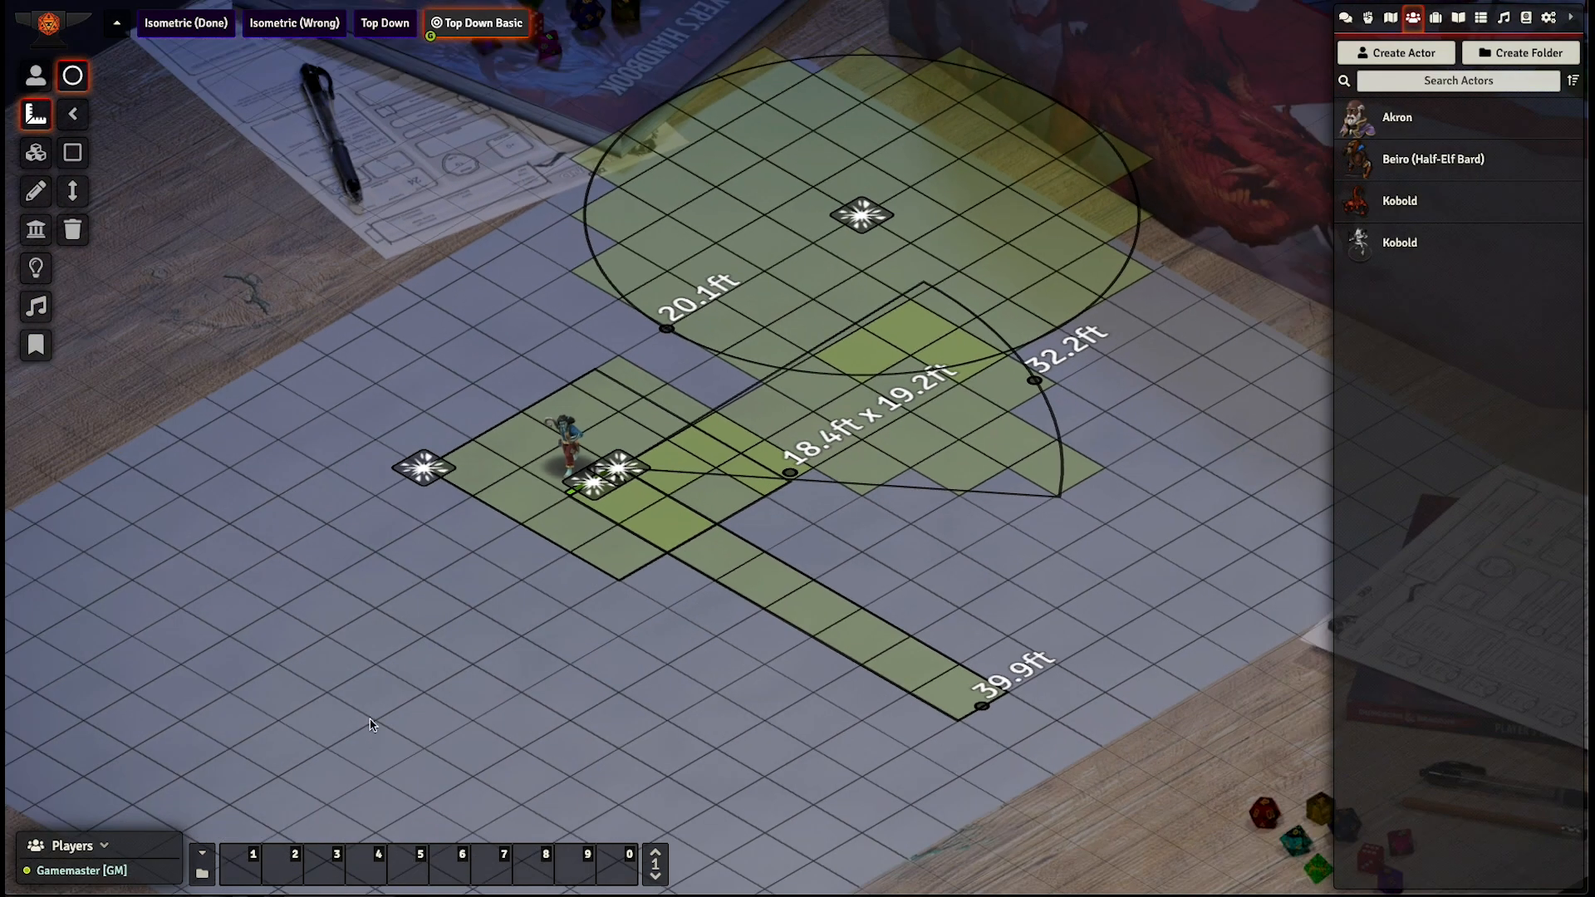
- Clear all measurement templates from the scene
left_click(73, 230)
left_click(713, 478)
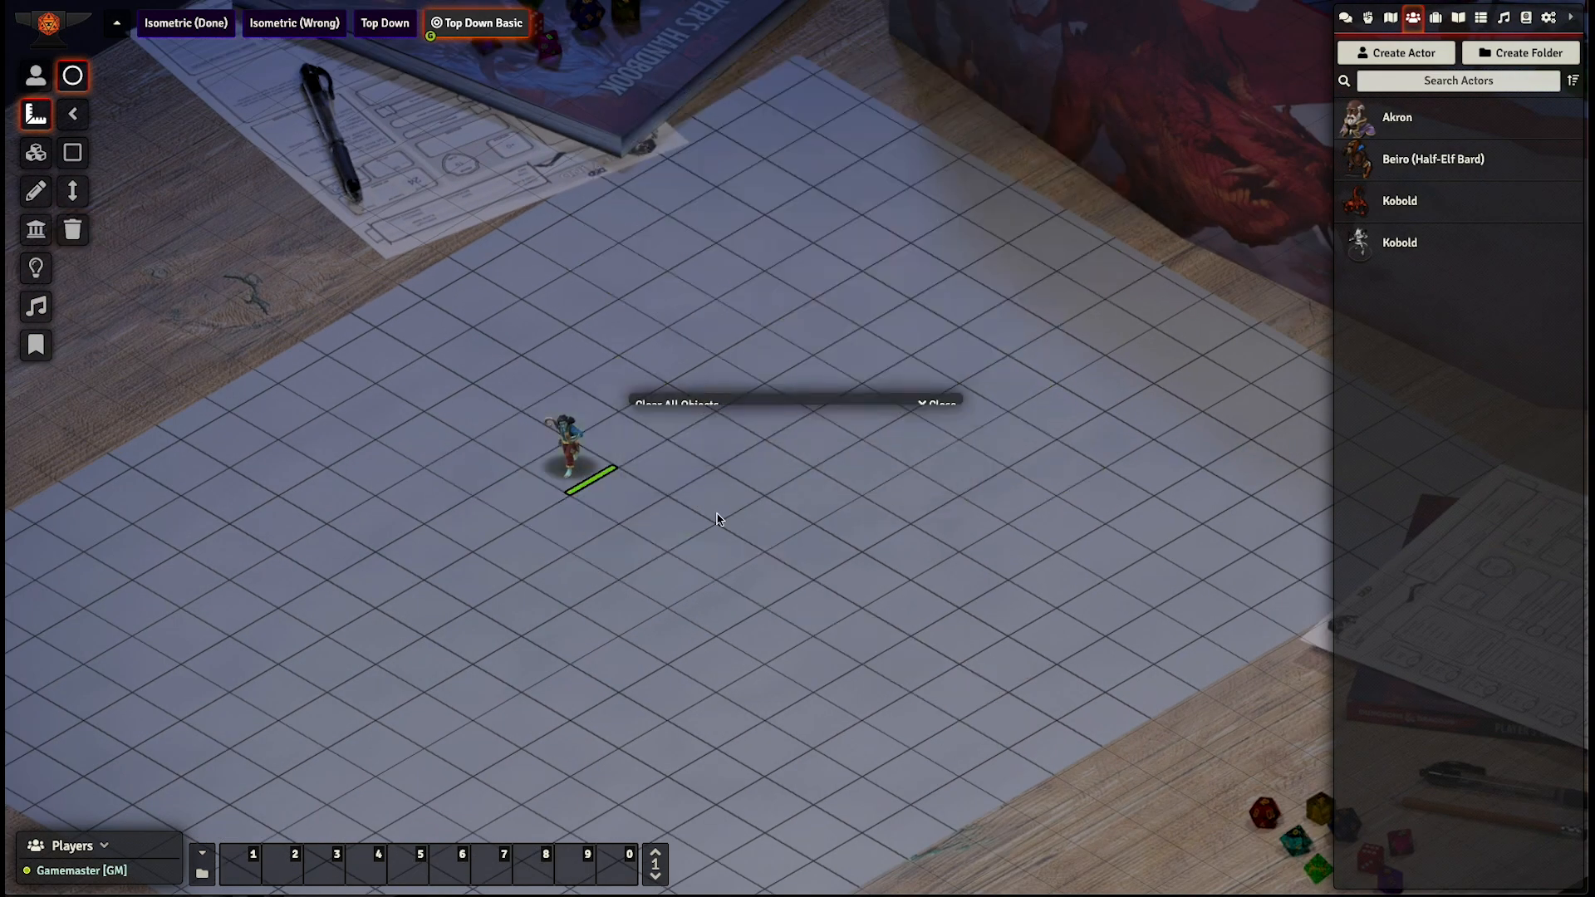
scroll(519, 633, "up", 3)
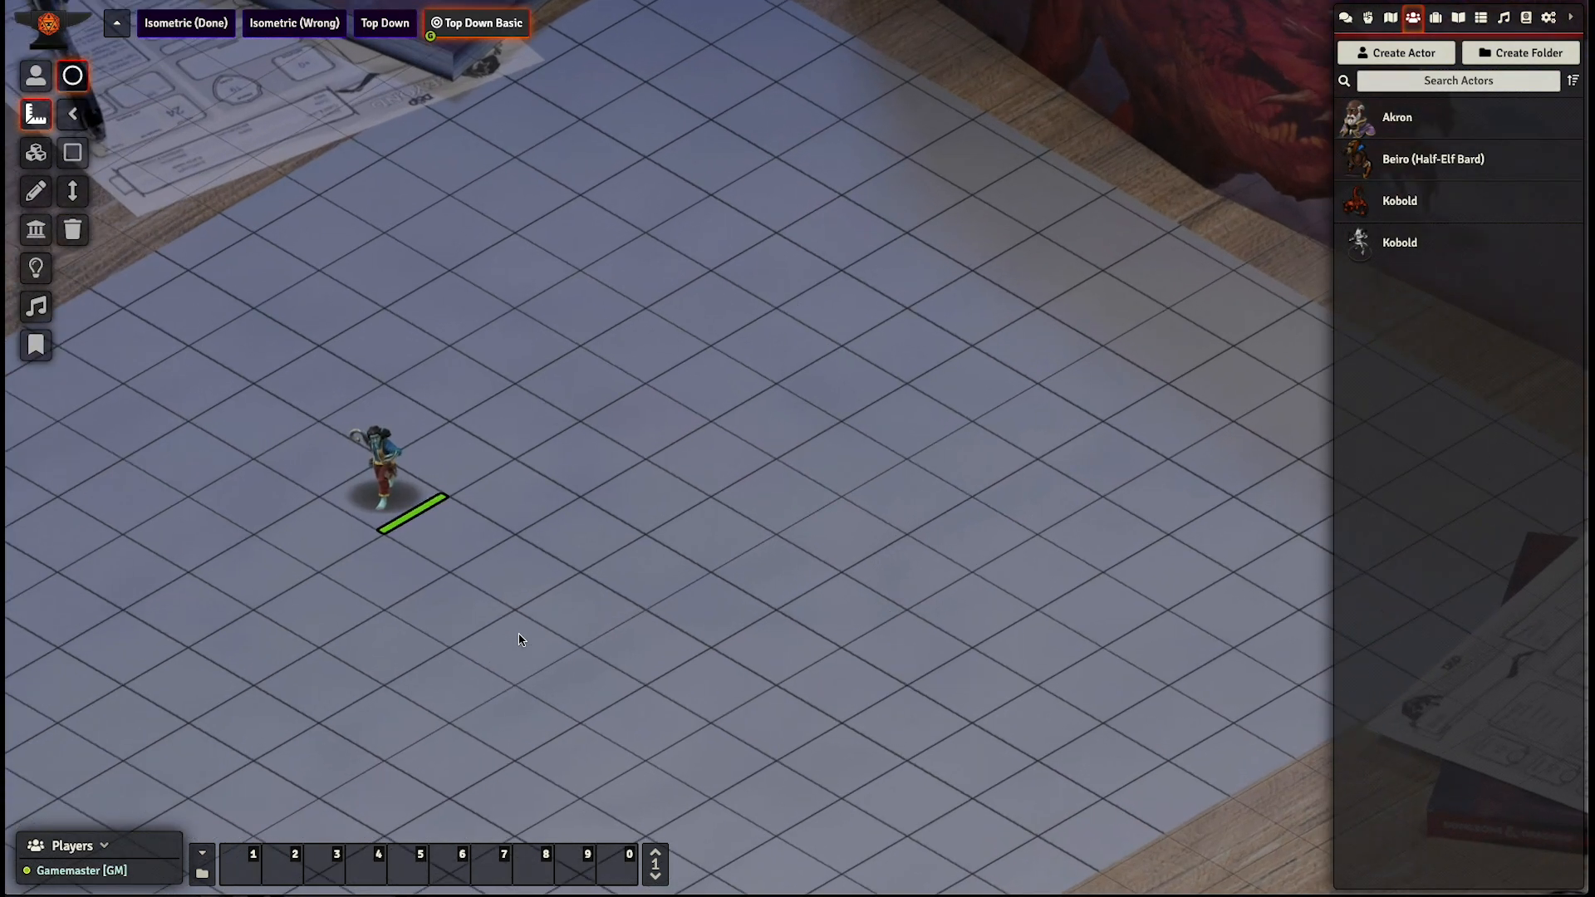
scroll(519, 634, "down", 1)
left_click_drag(470, 570, 580, 555)
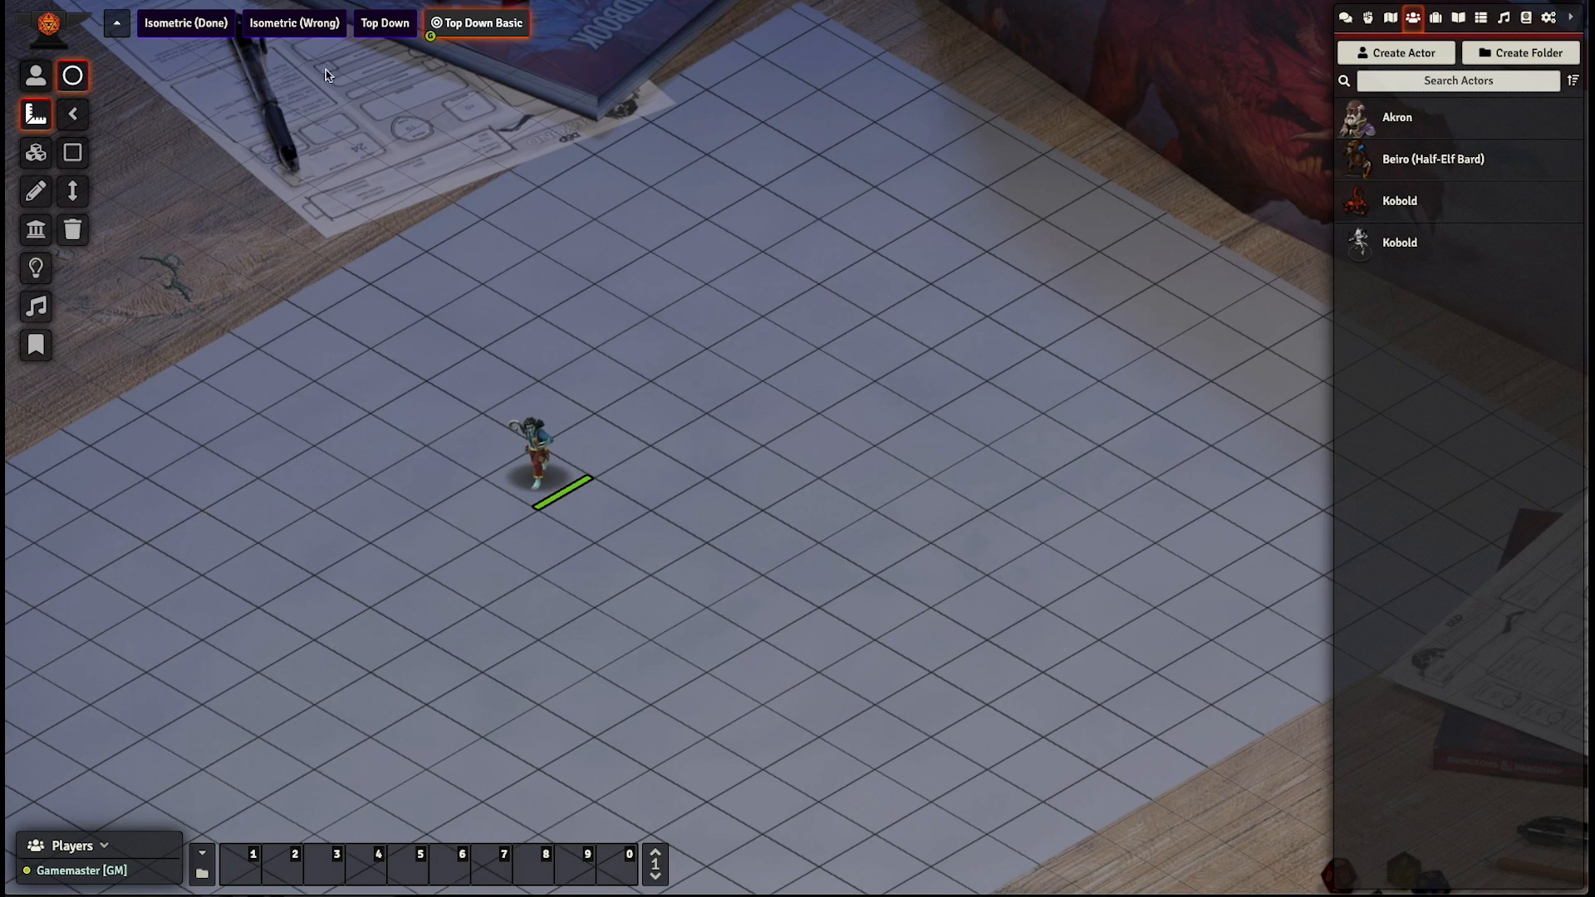
- Switch to the Top Down scene and activate the token controls
left_click(375, 37)
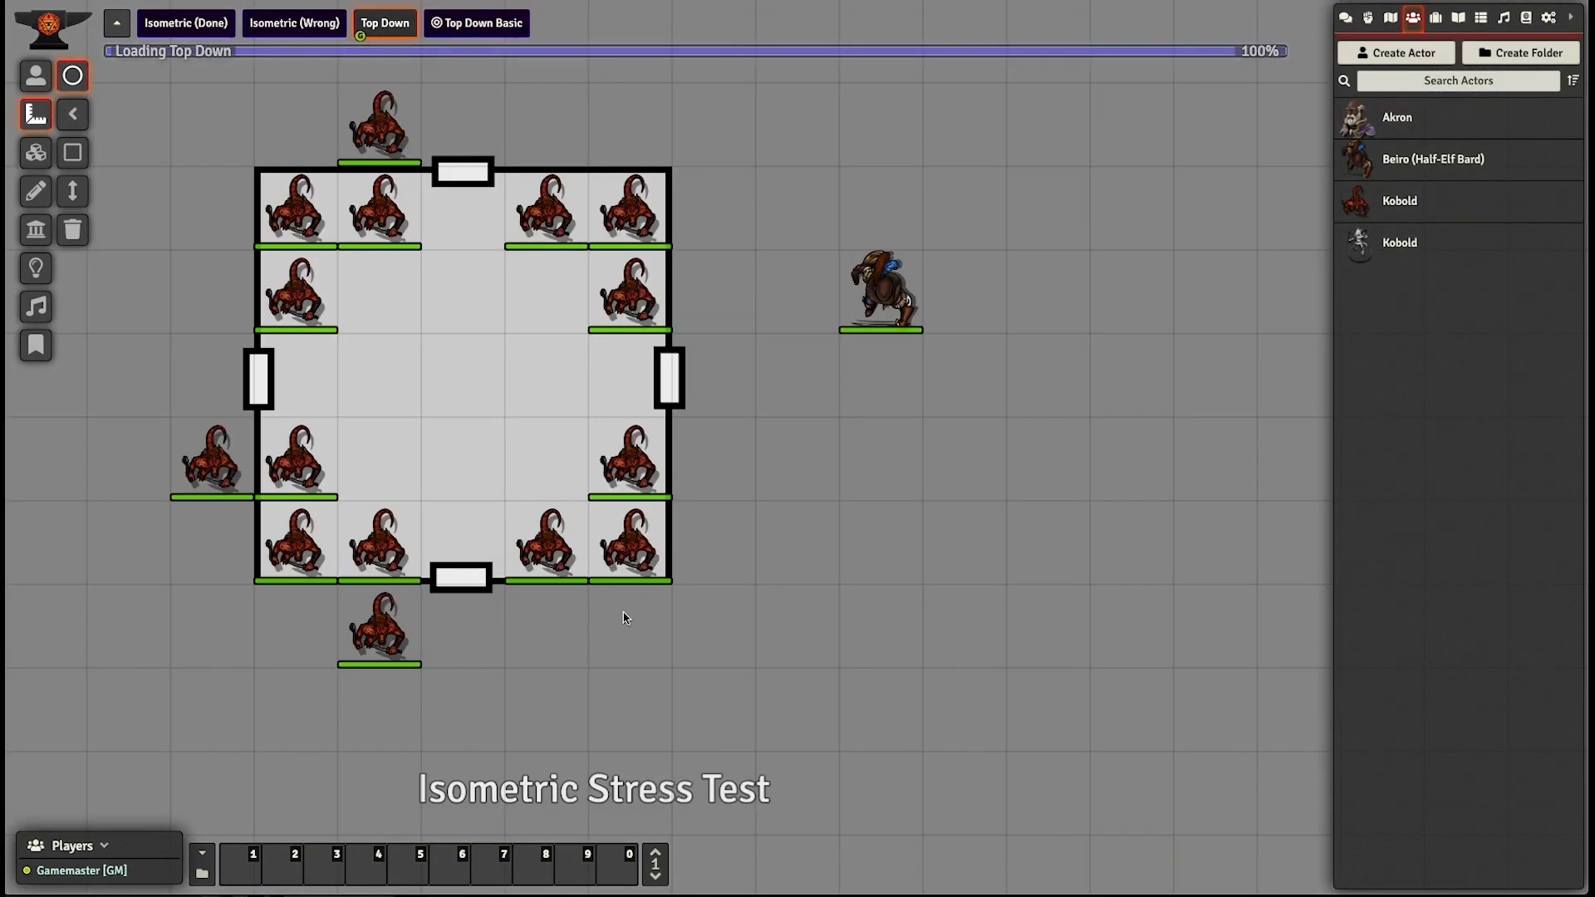
left_click_drag(829, 428, 880, 457)
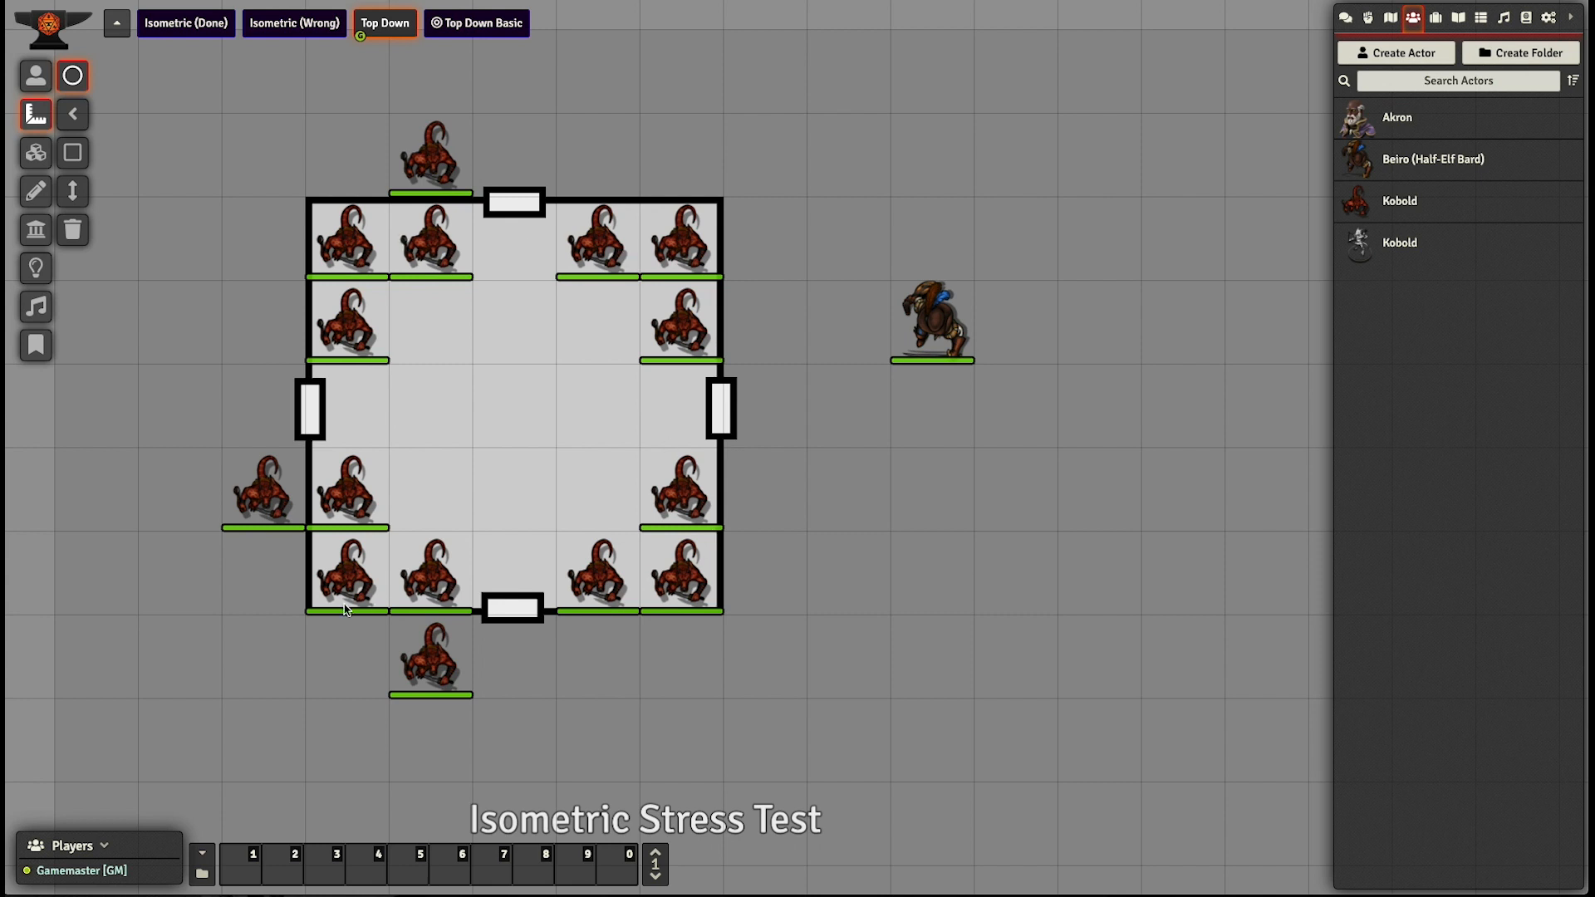
left_click(36, 75)
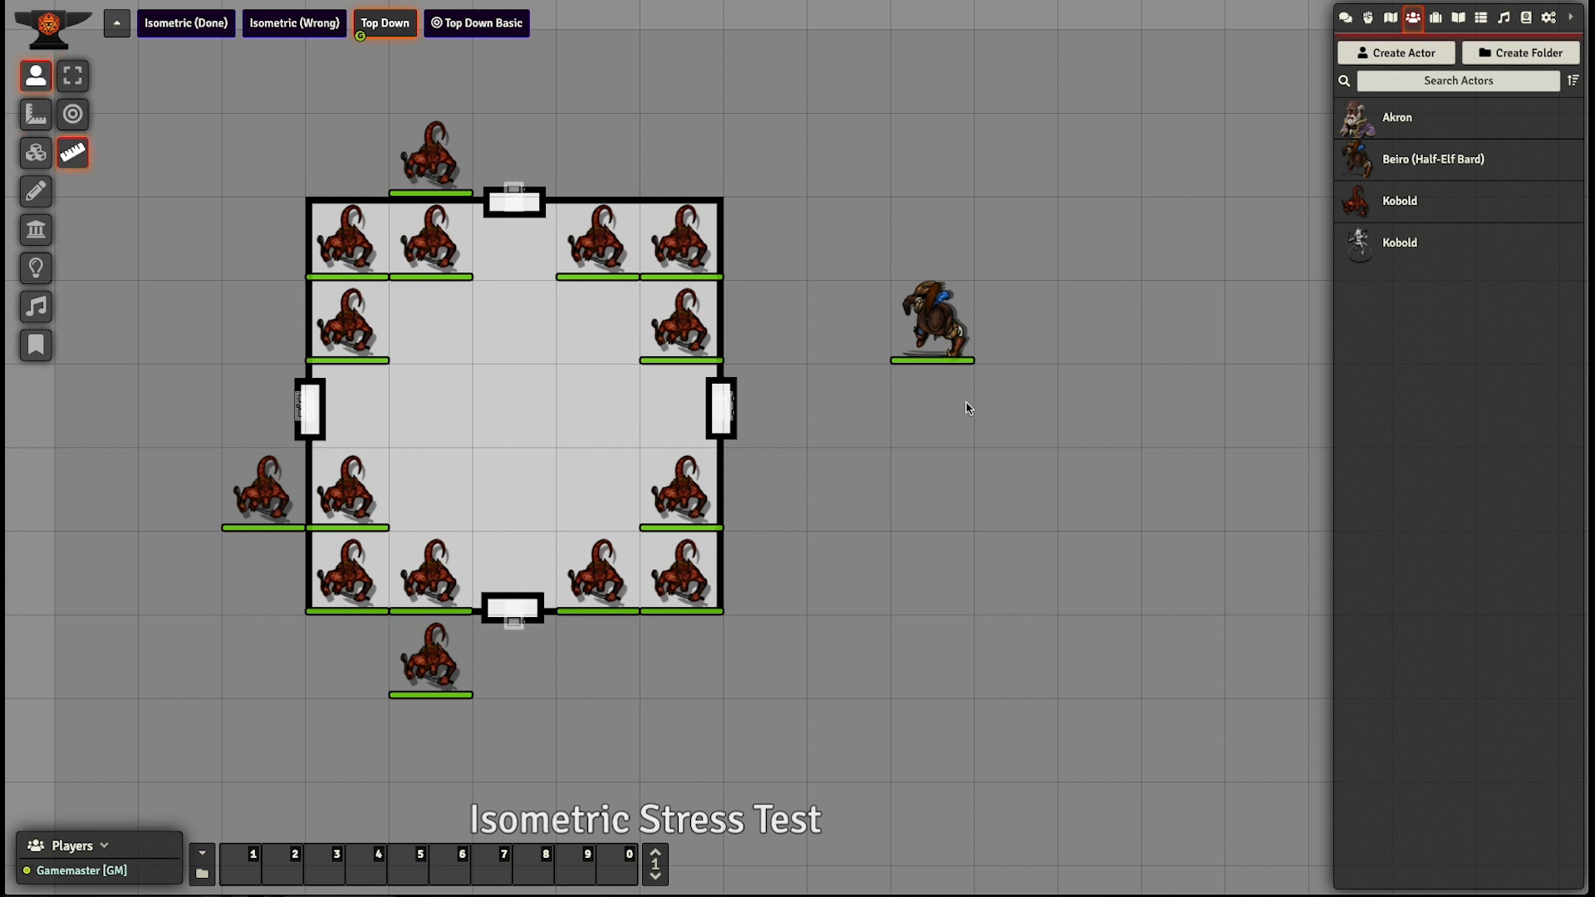
- Walk the Beiro token up and down outside the room's east wall to check how the walls block its vision
left_click(923, 334)
key("Right")
key("Down")
key("Down")
key("Down")
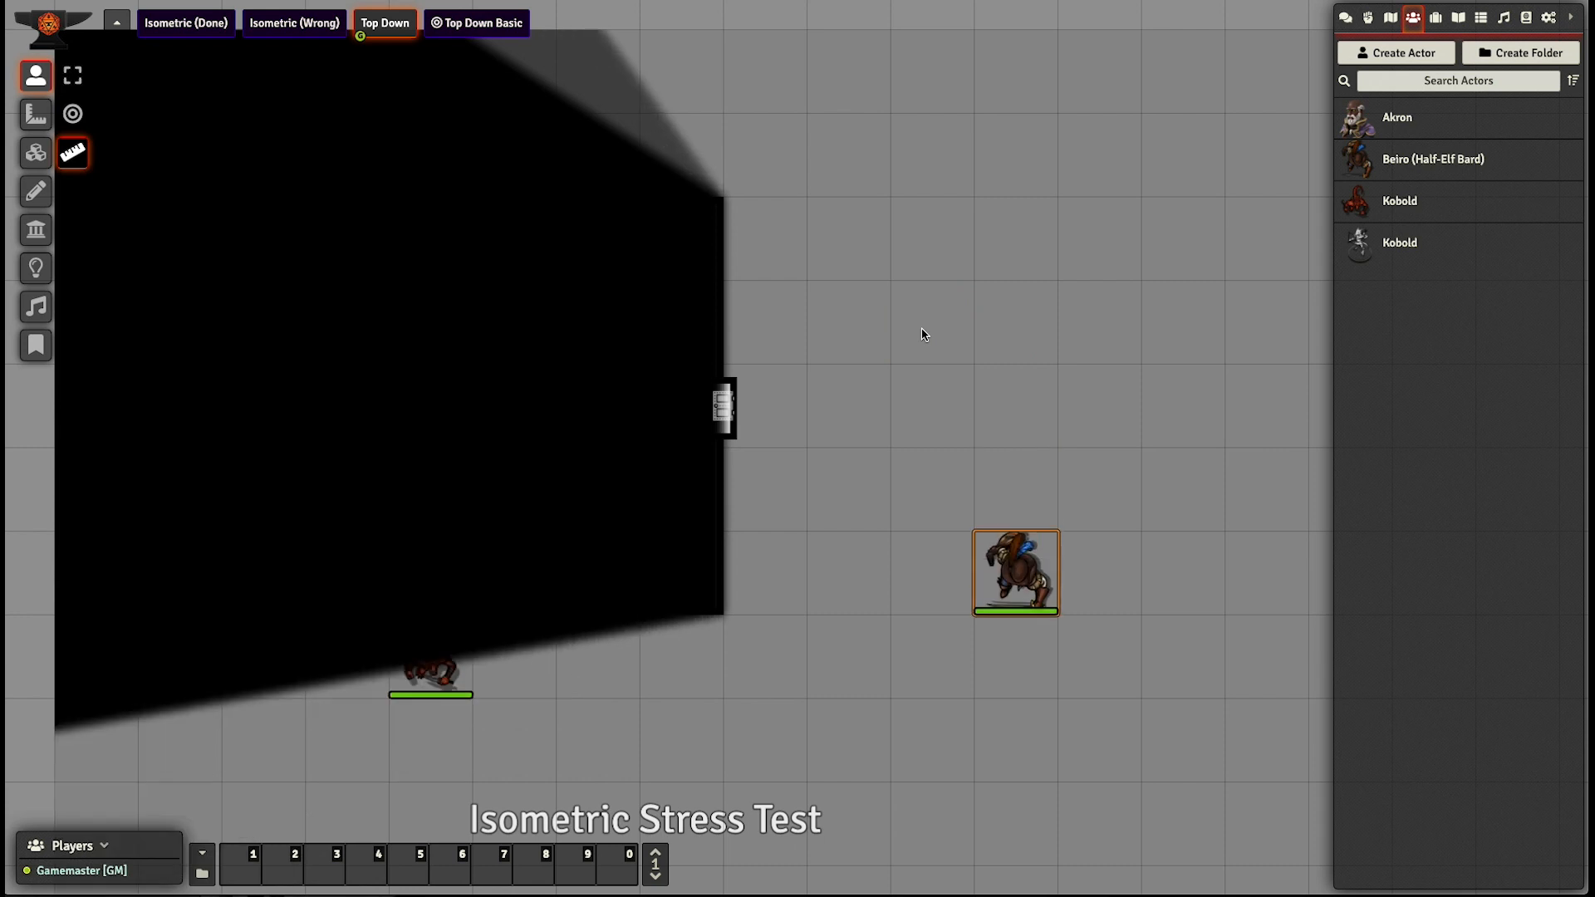
key("Up")
key("Up")
key("Up")
key("Left")
key("Down")
key("Up")
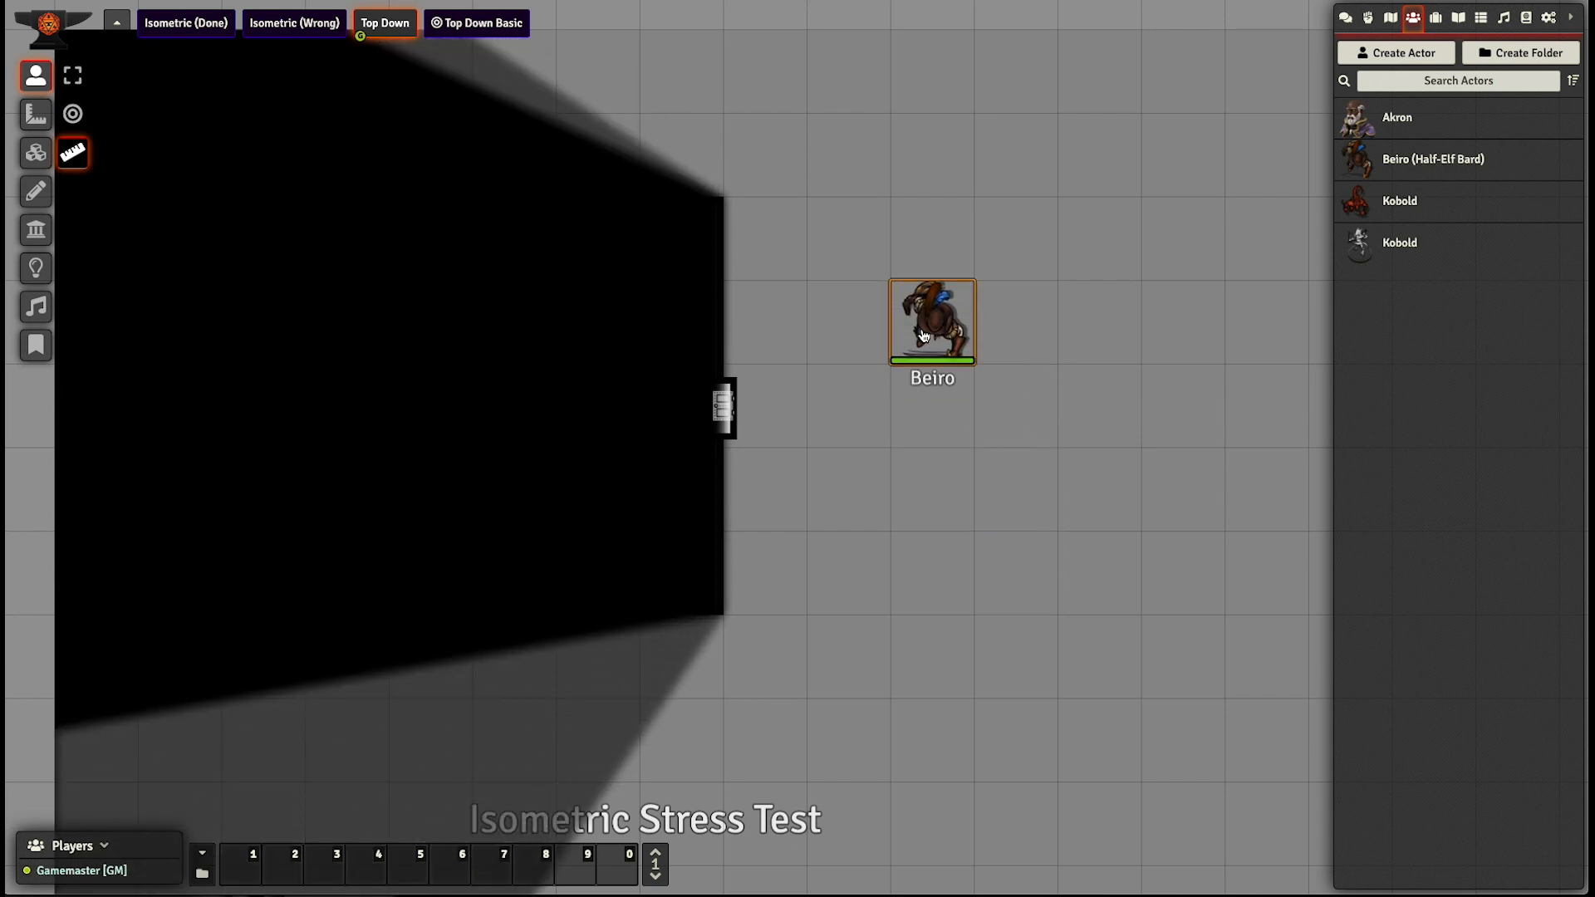
key("Right")
key("Down")
key("Up")
key("Up")
key("Left")
key("Down")
key("Down")
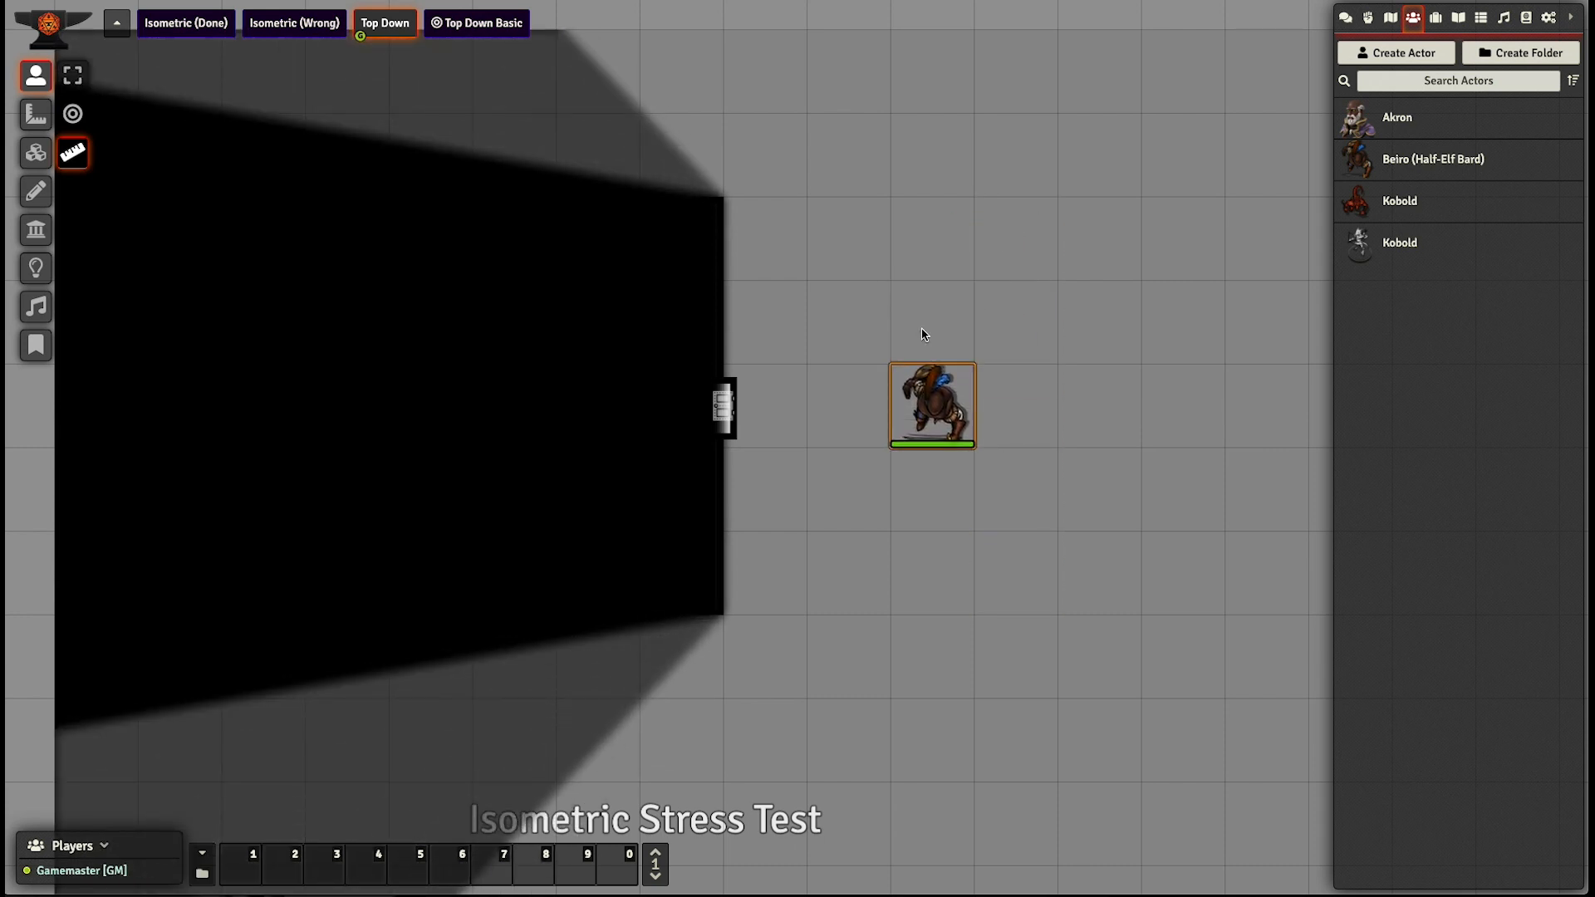
- Move the Beiro token to the room's east door, open the door and walk the token to the room's centre
key("Right")
key("Left")
key("Left")
key("Left")
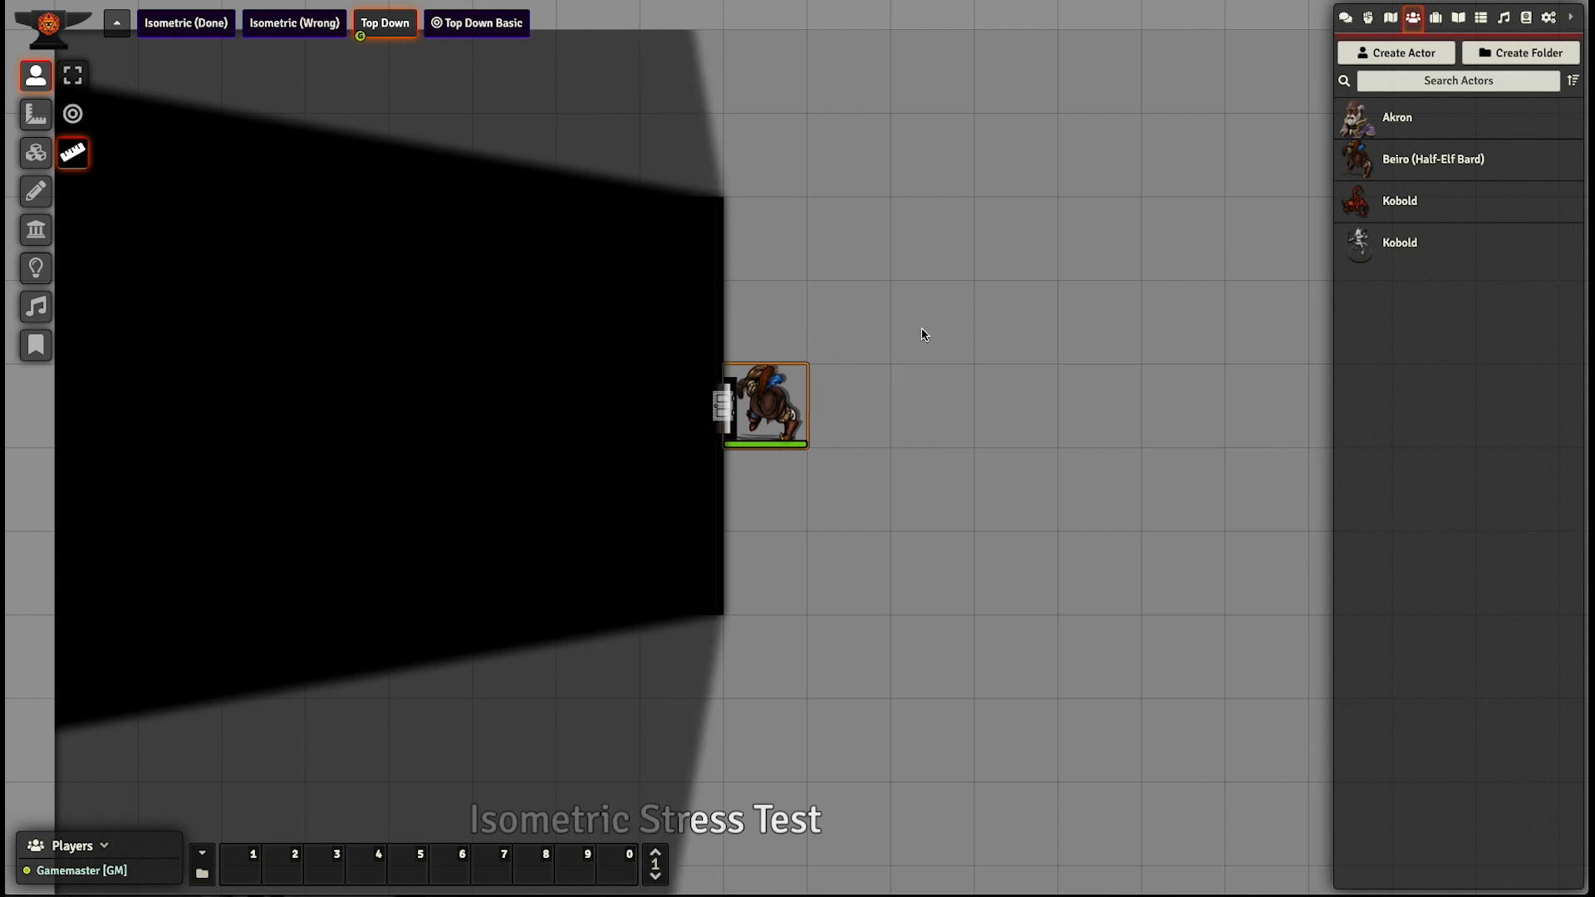
left_click(723, 407)
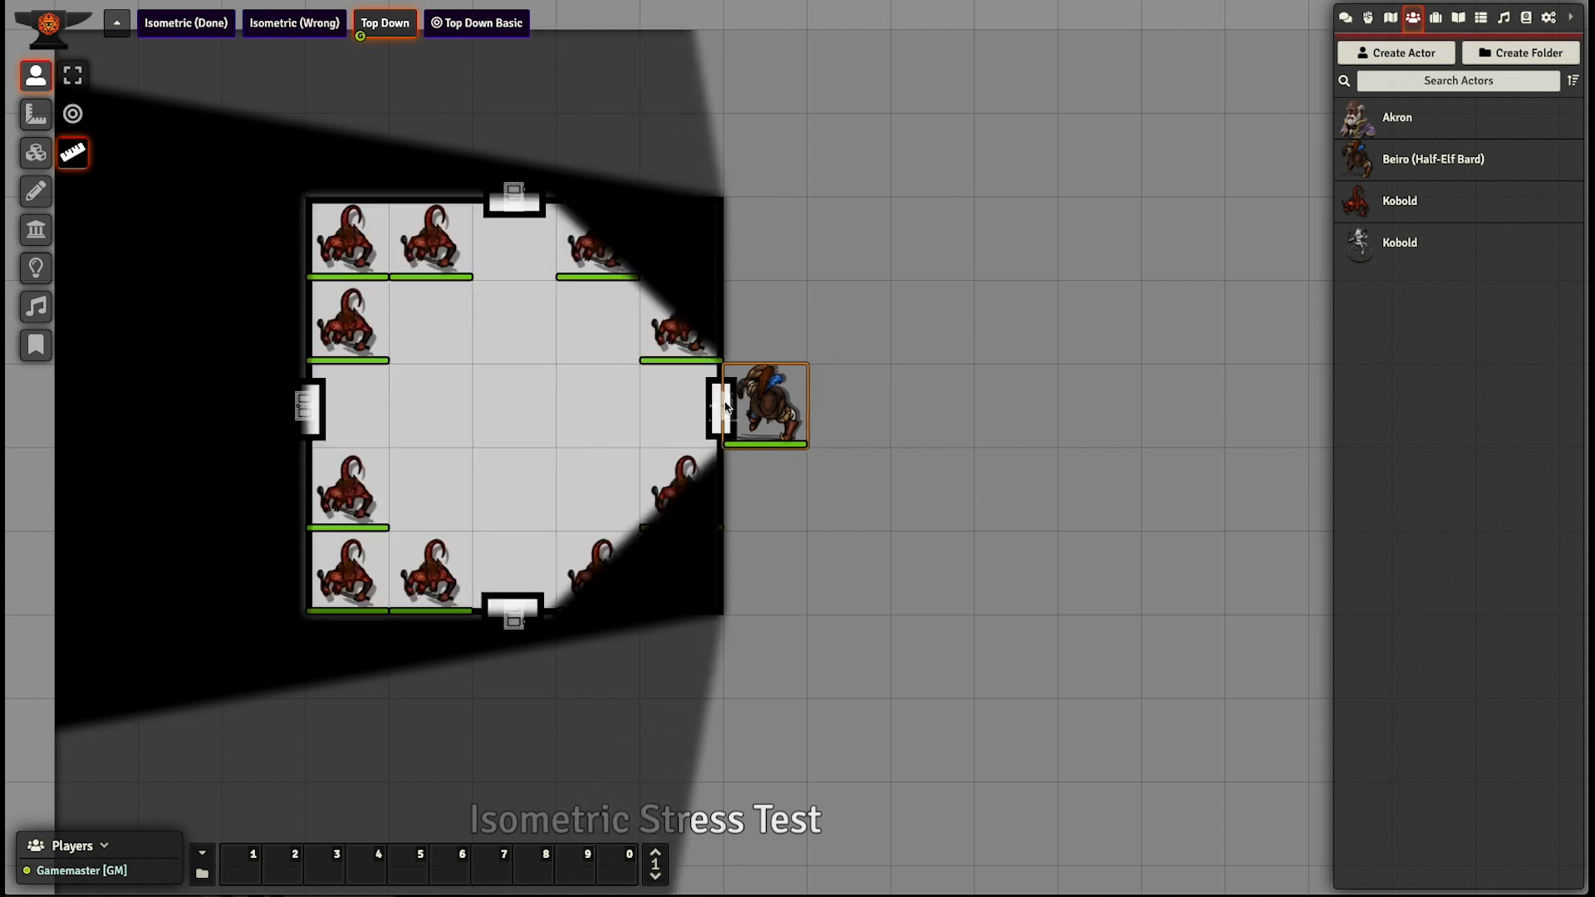
key("Left")
key("Left")
key("Left")
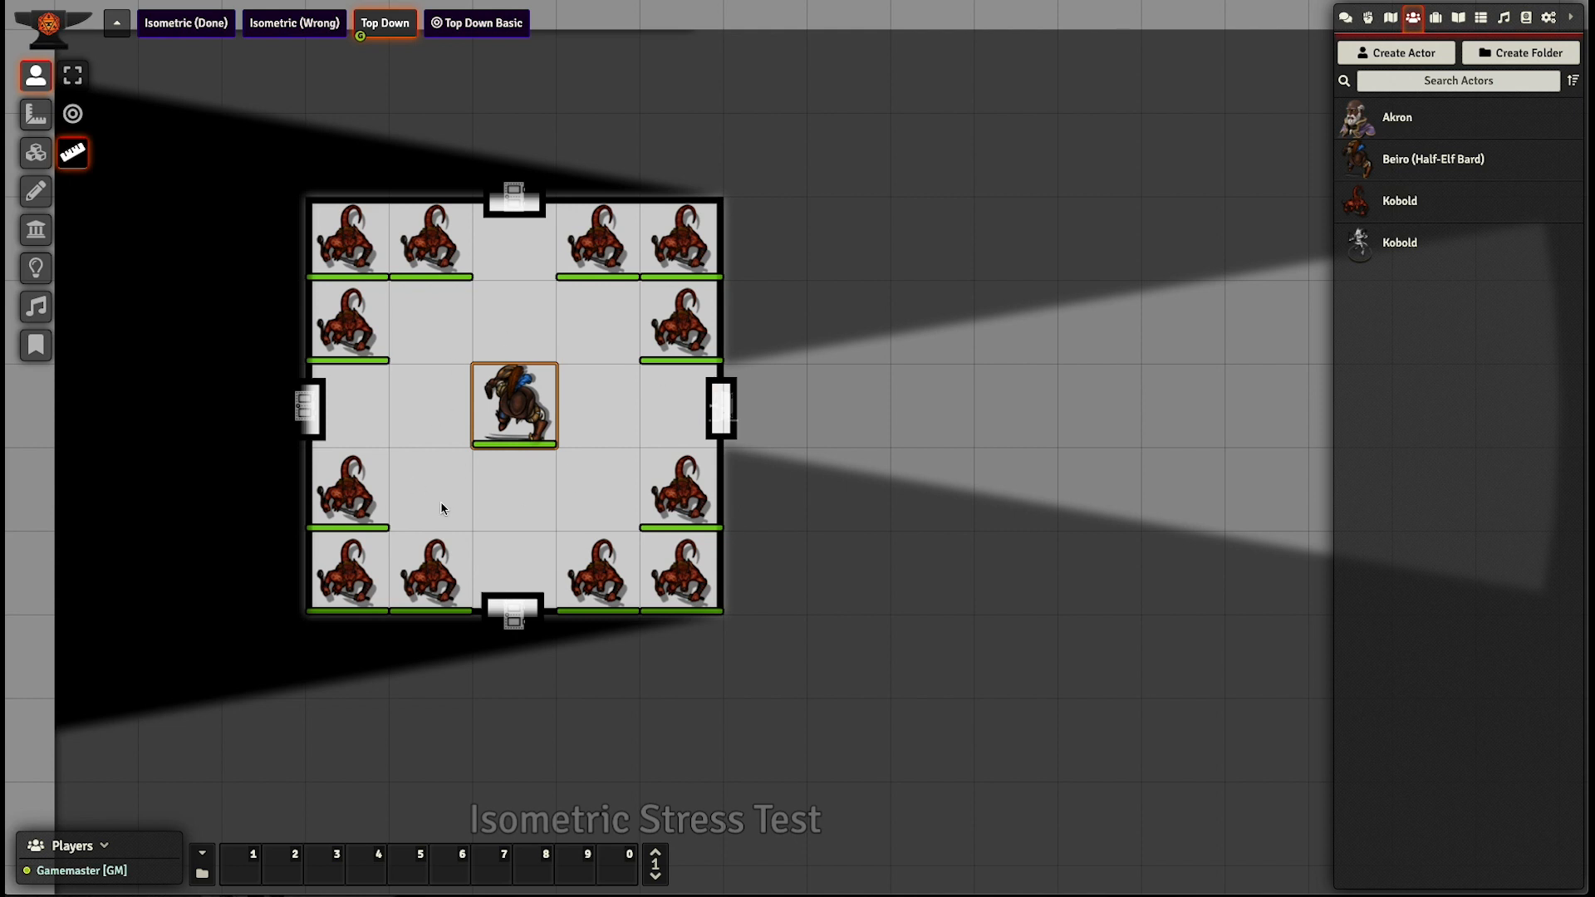
- Take the Beiro token out of the room through its north door, opening that door
key("Up")
key("Up")
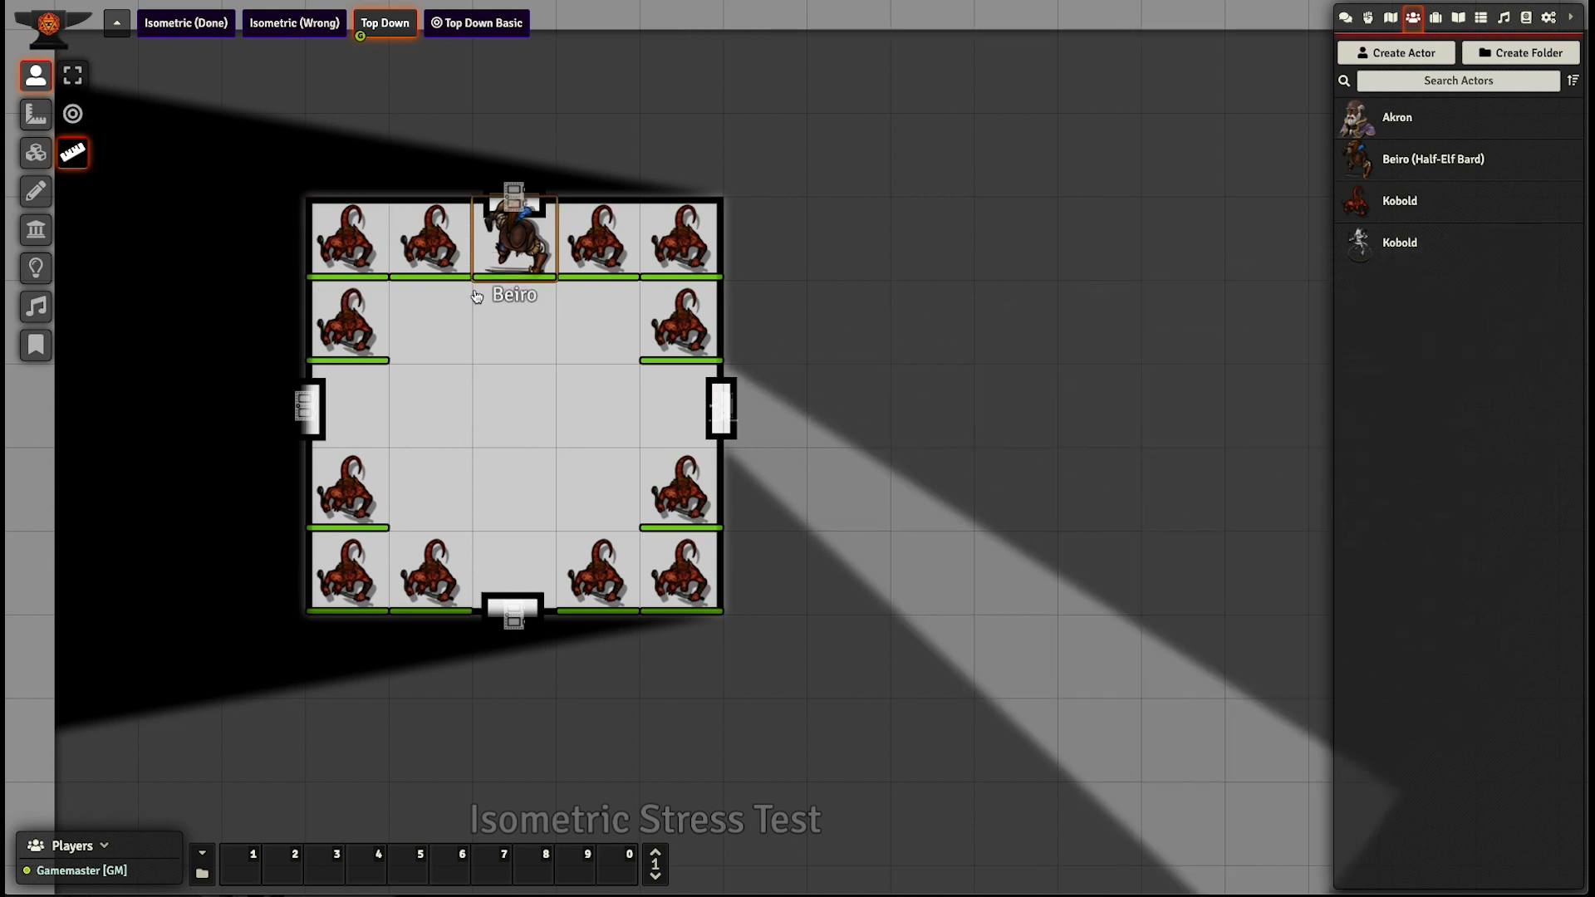
key("Up")
key("Up")
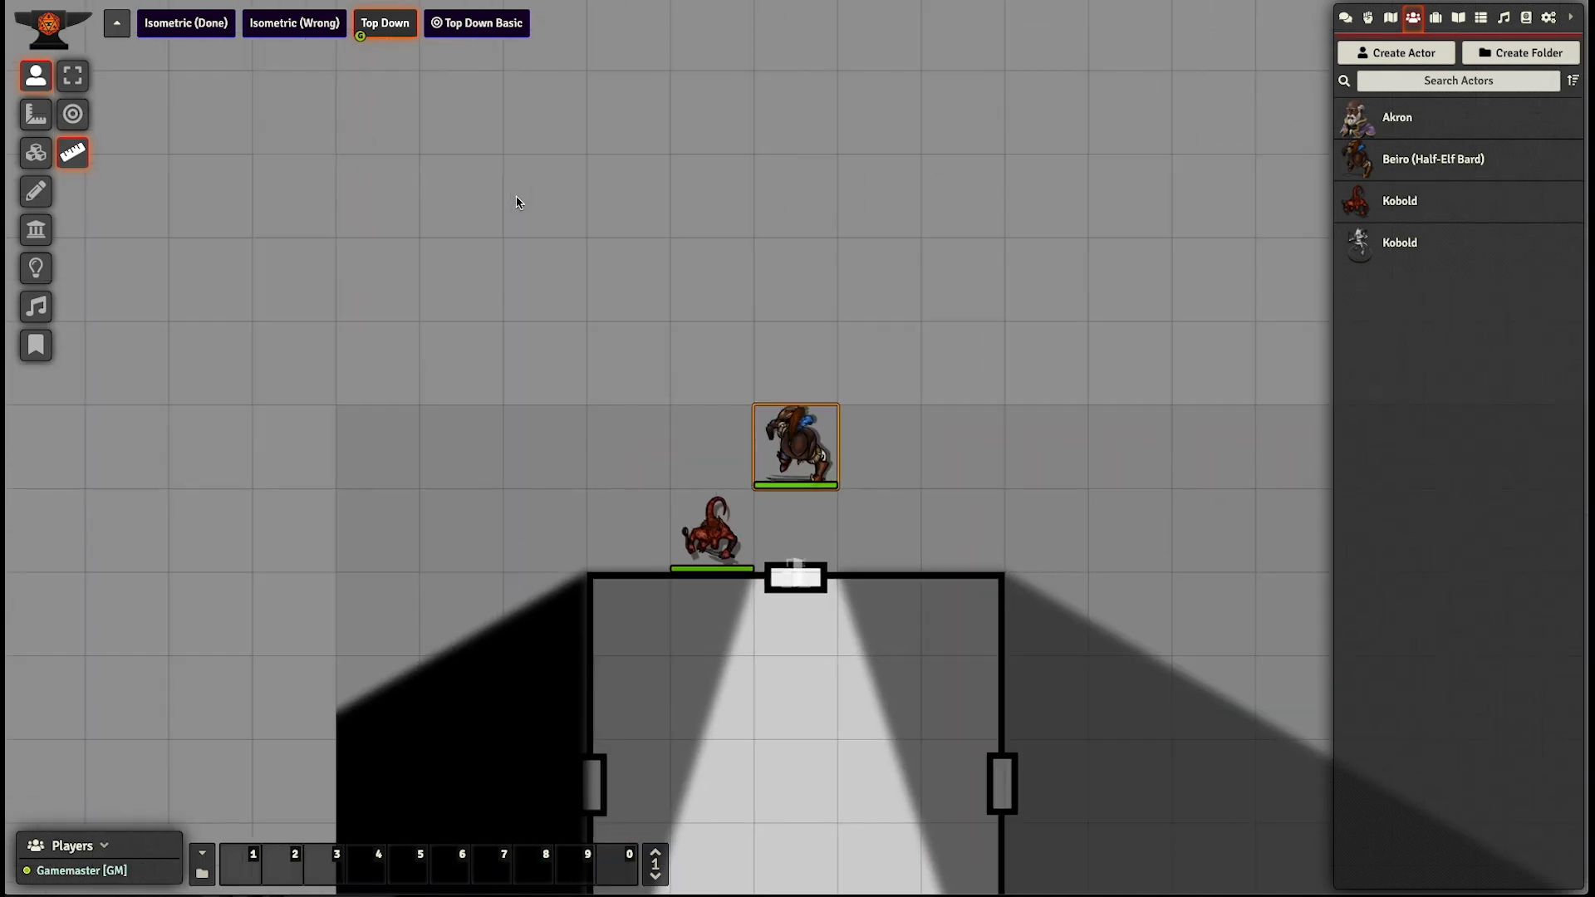
- Walk the Beiro token around the room's northwest corner to the west door to check its line of sight
key("Left")
key("Left")
key("Down")
key("Left")
key("Left")
key("Down")
key("Down")
key("Down")
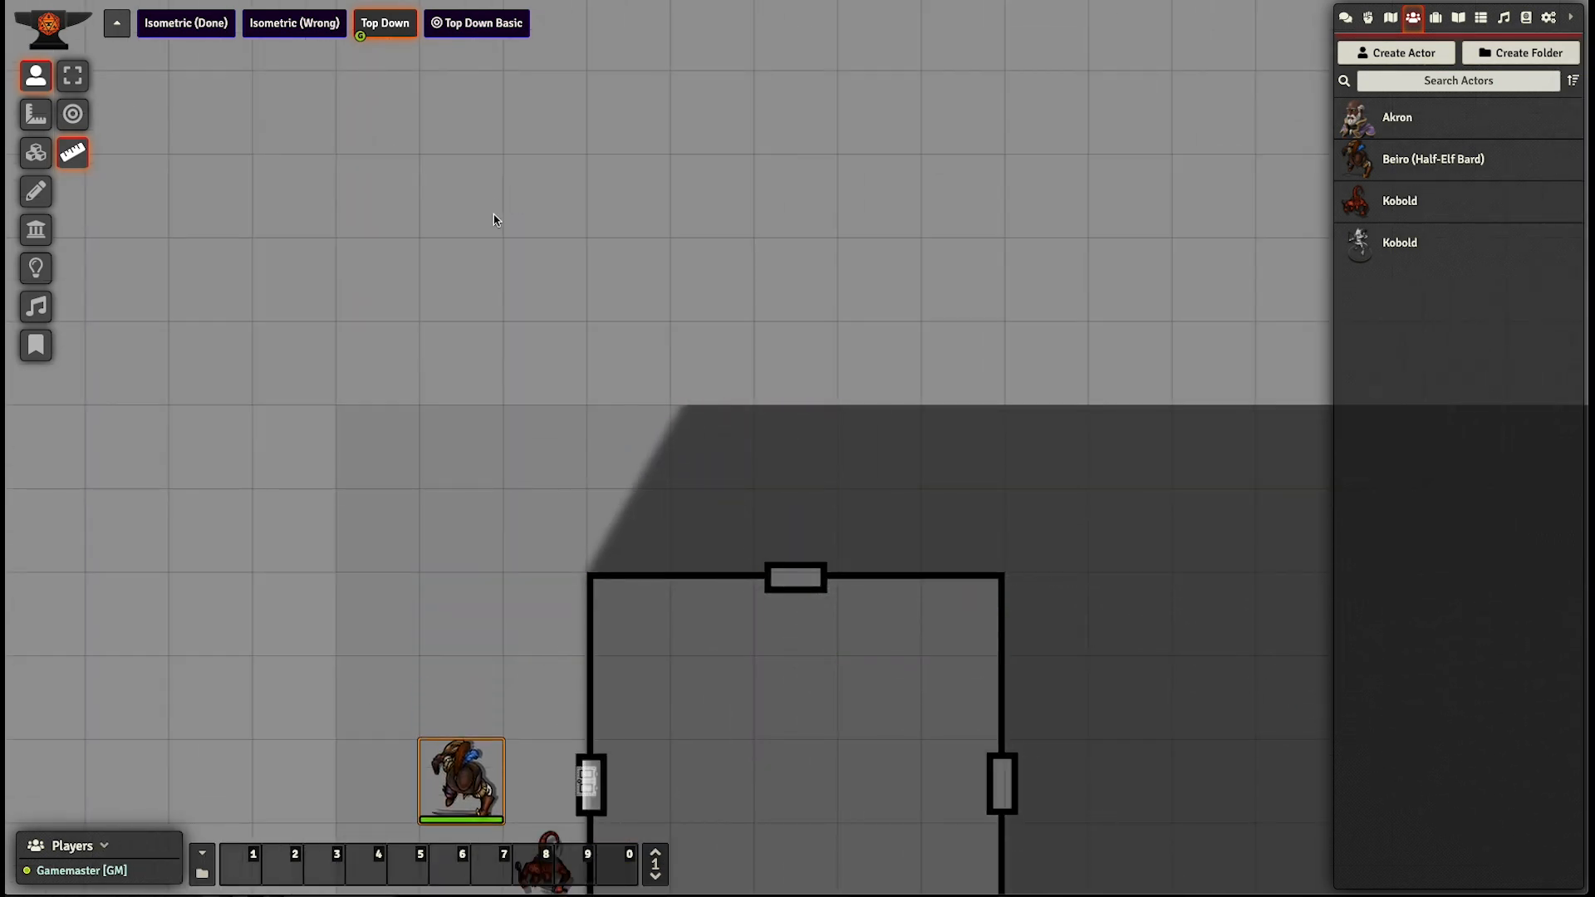
left_click_drag(521, 526, 466, 350)
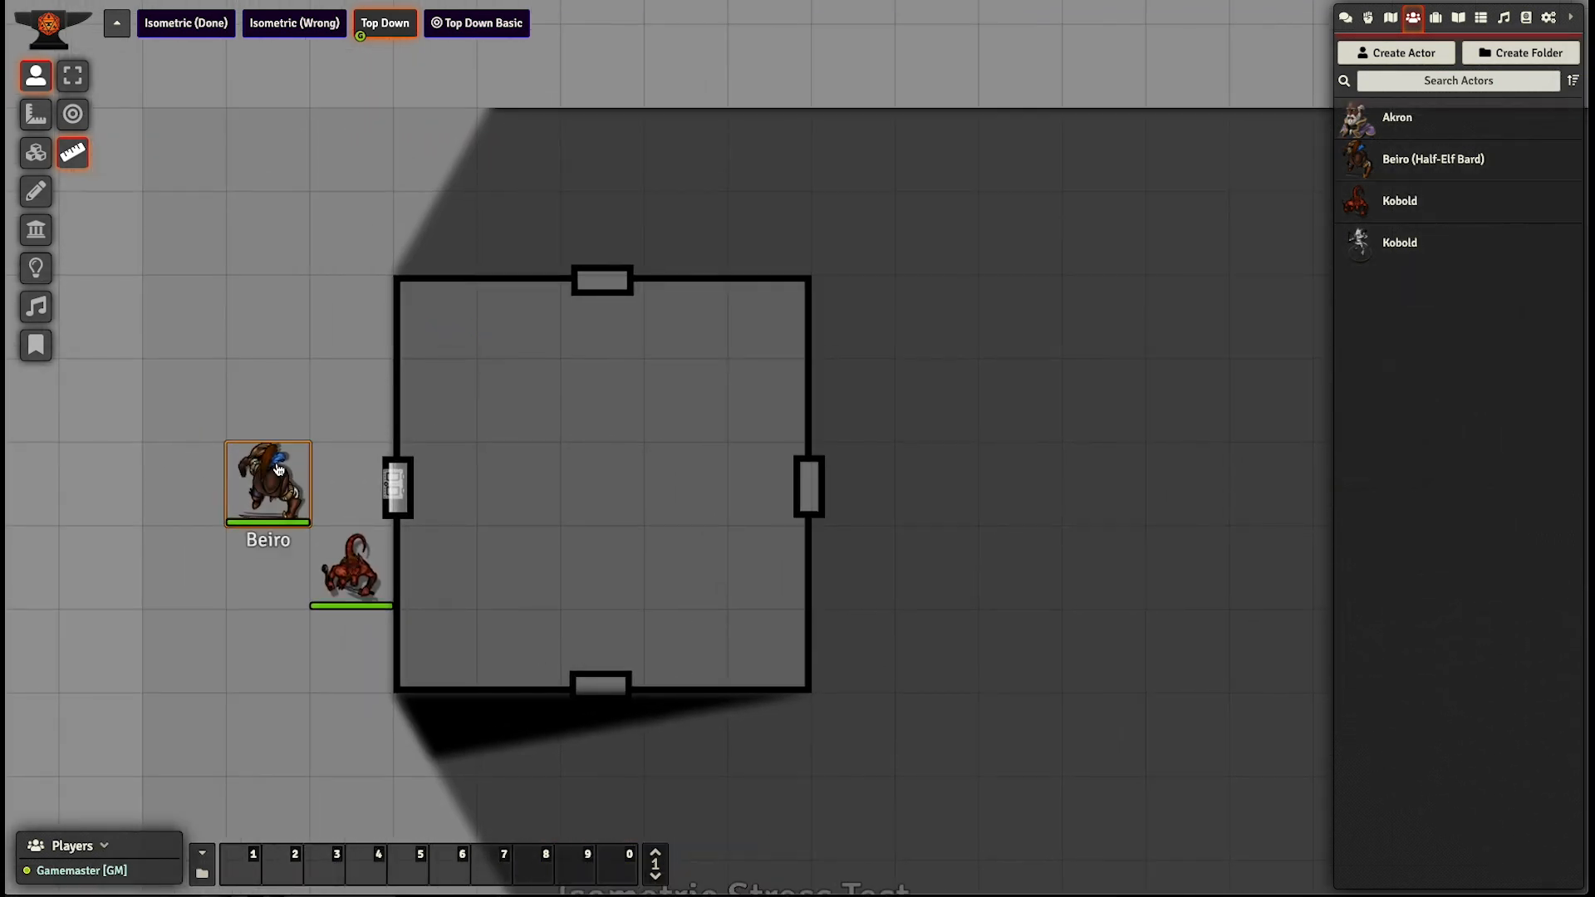
- Walk the Beiro token around the room's south side to the east side to check vision through the open doors
key("Down")
key("Down")
key("Down")
key("Down")
key("Right")
key("Right")
key("Right")
key("Right")
key("Right")
key("Up")
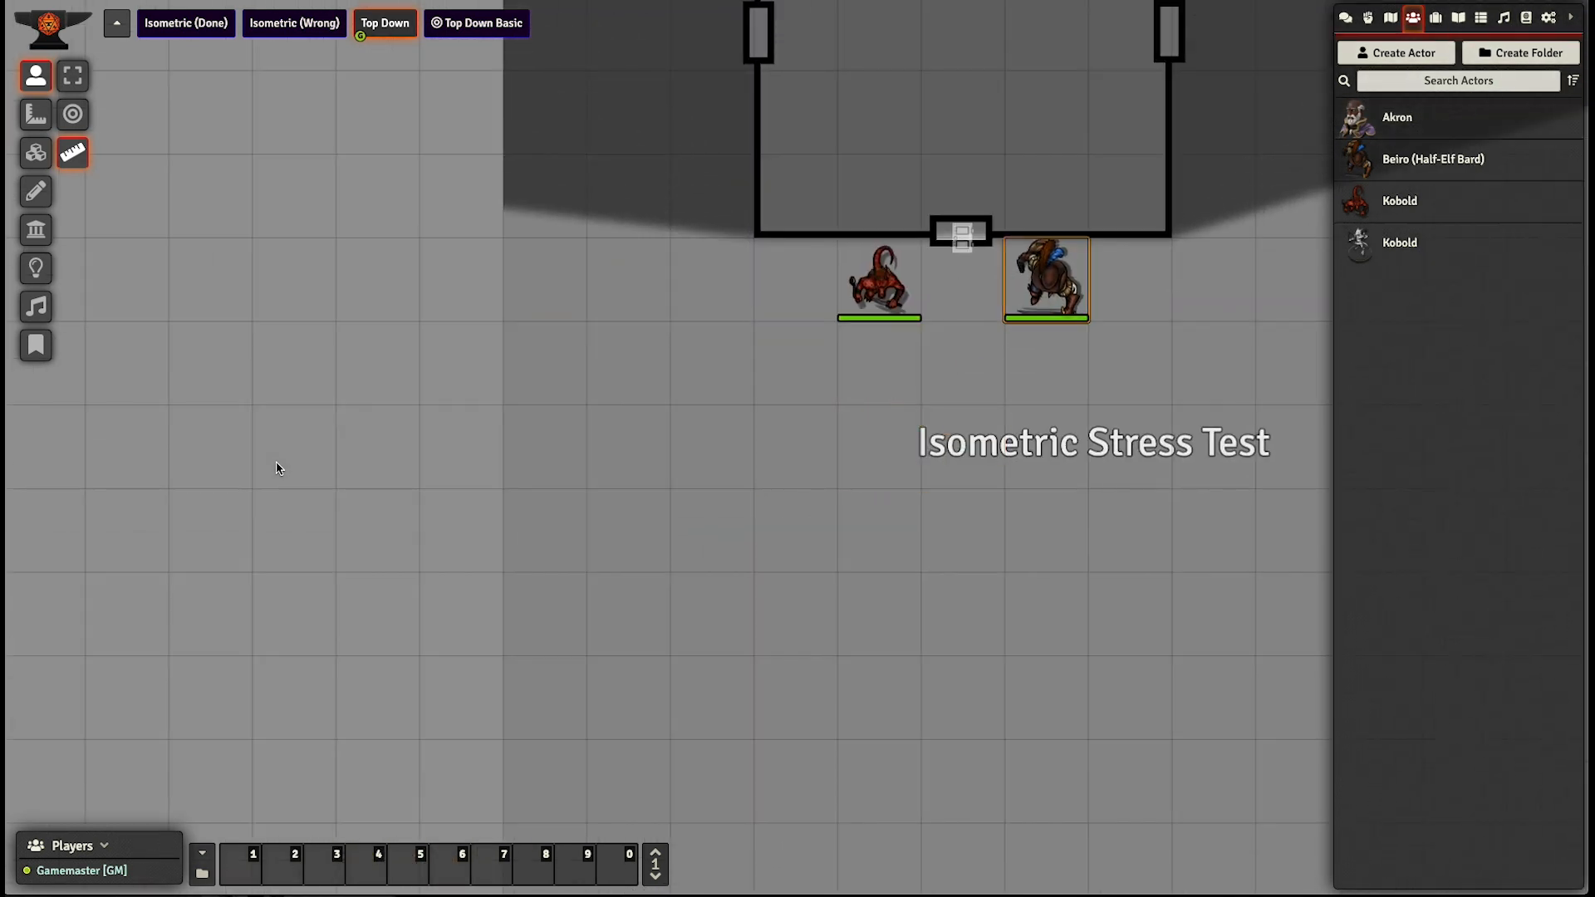
key("Right")
key("Right")
key("Right")
key("Right")
key("Up")
key("Up")
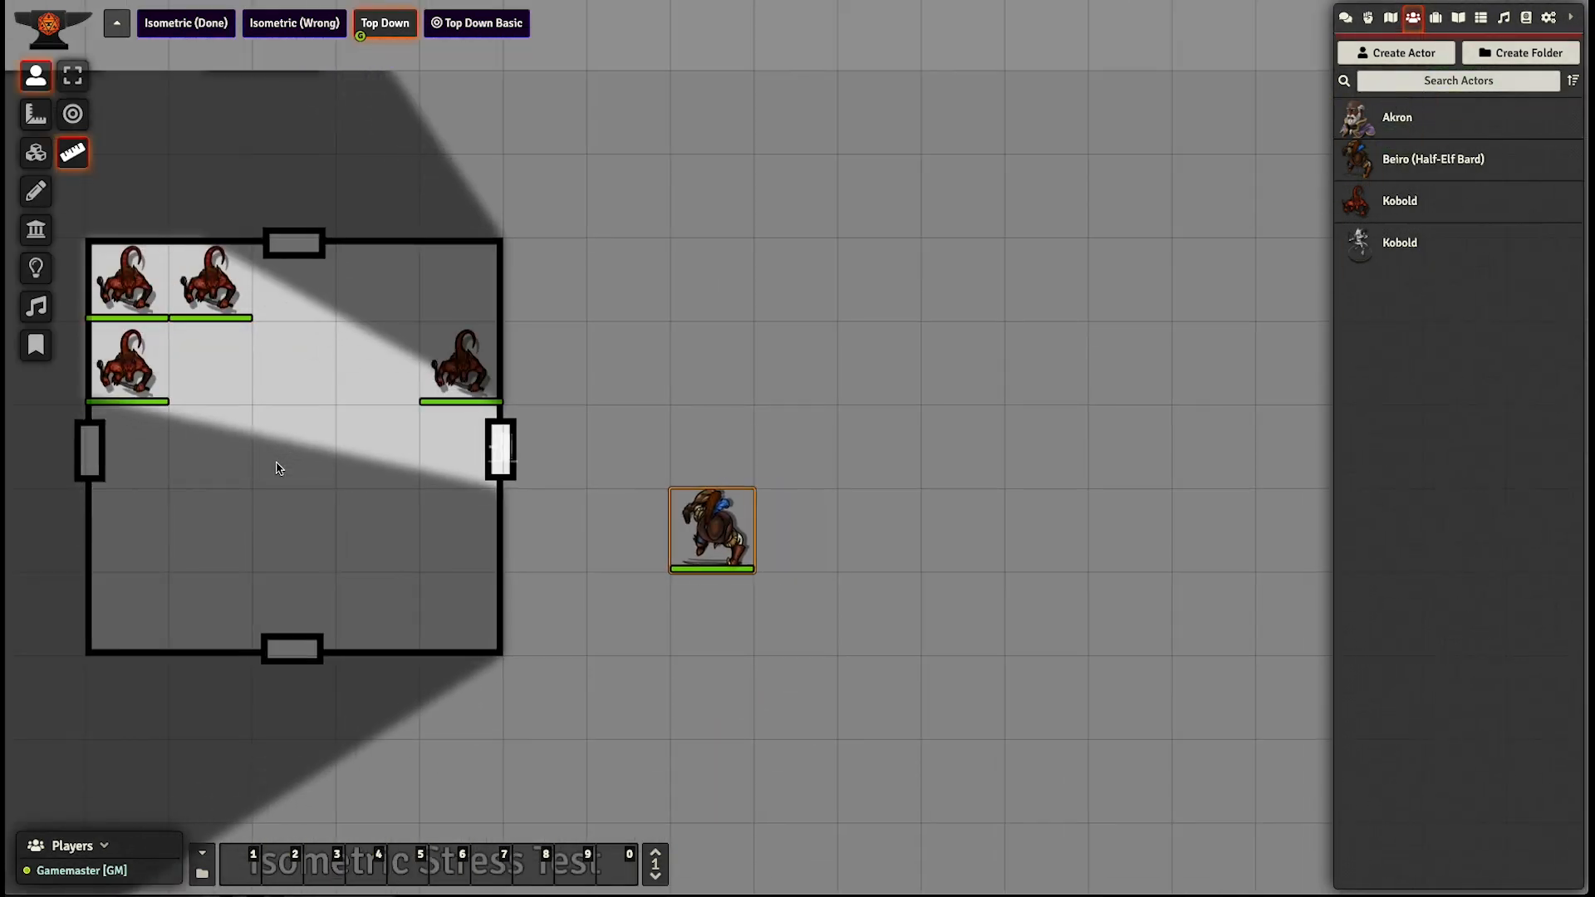
key("Left")
key("Down")
left_click_drag(774, 425, 1022, 353)
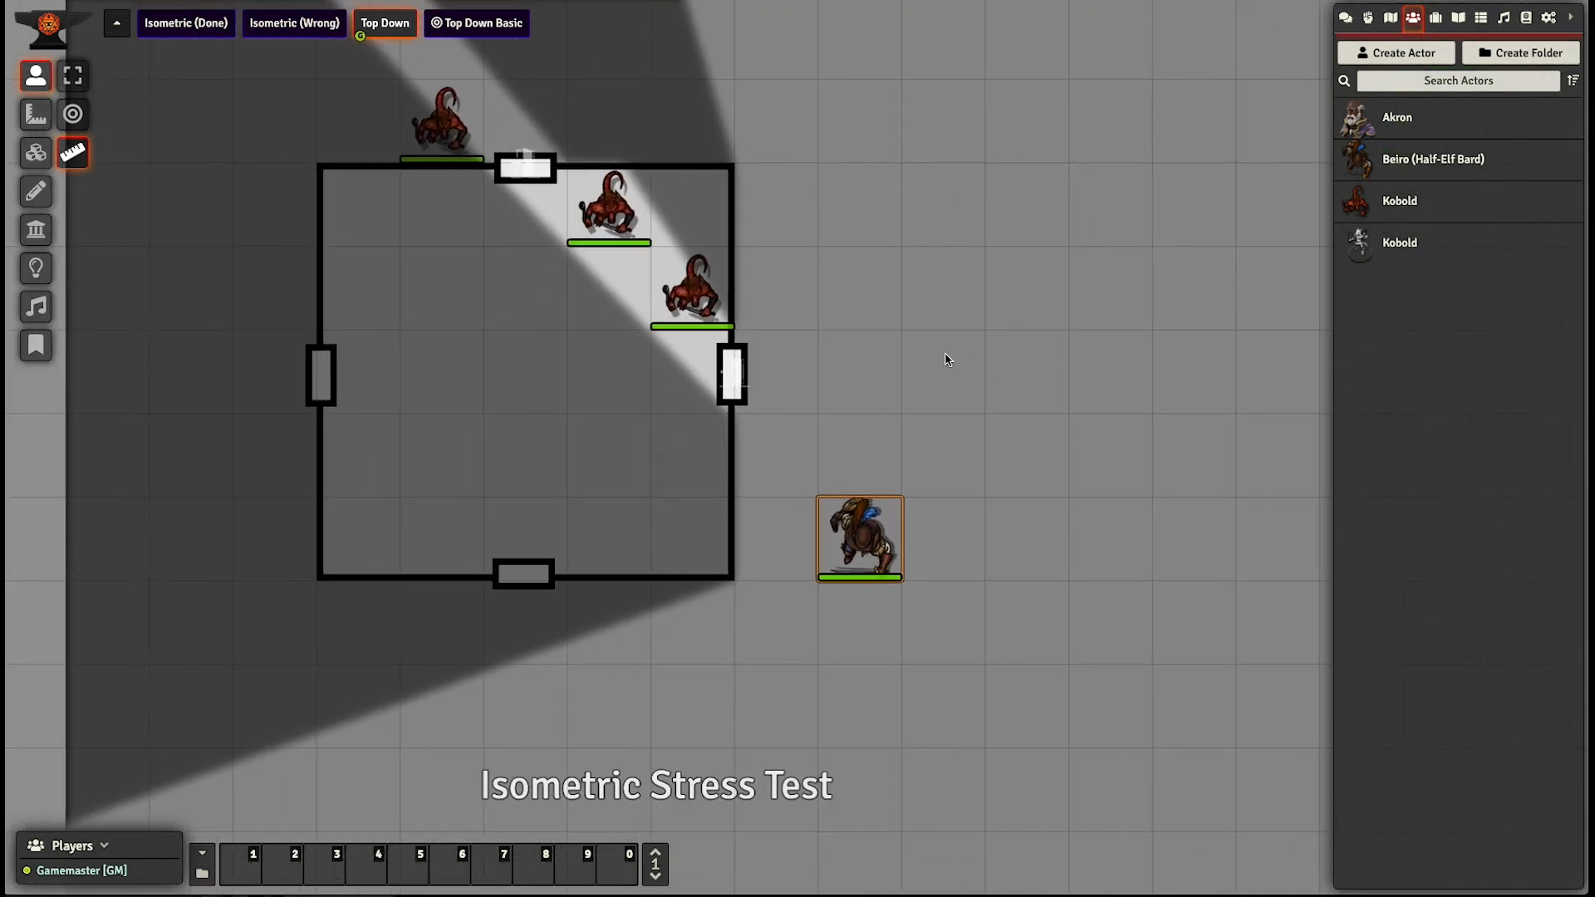
scroll(948, 308, "down", 1)
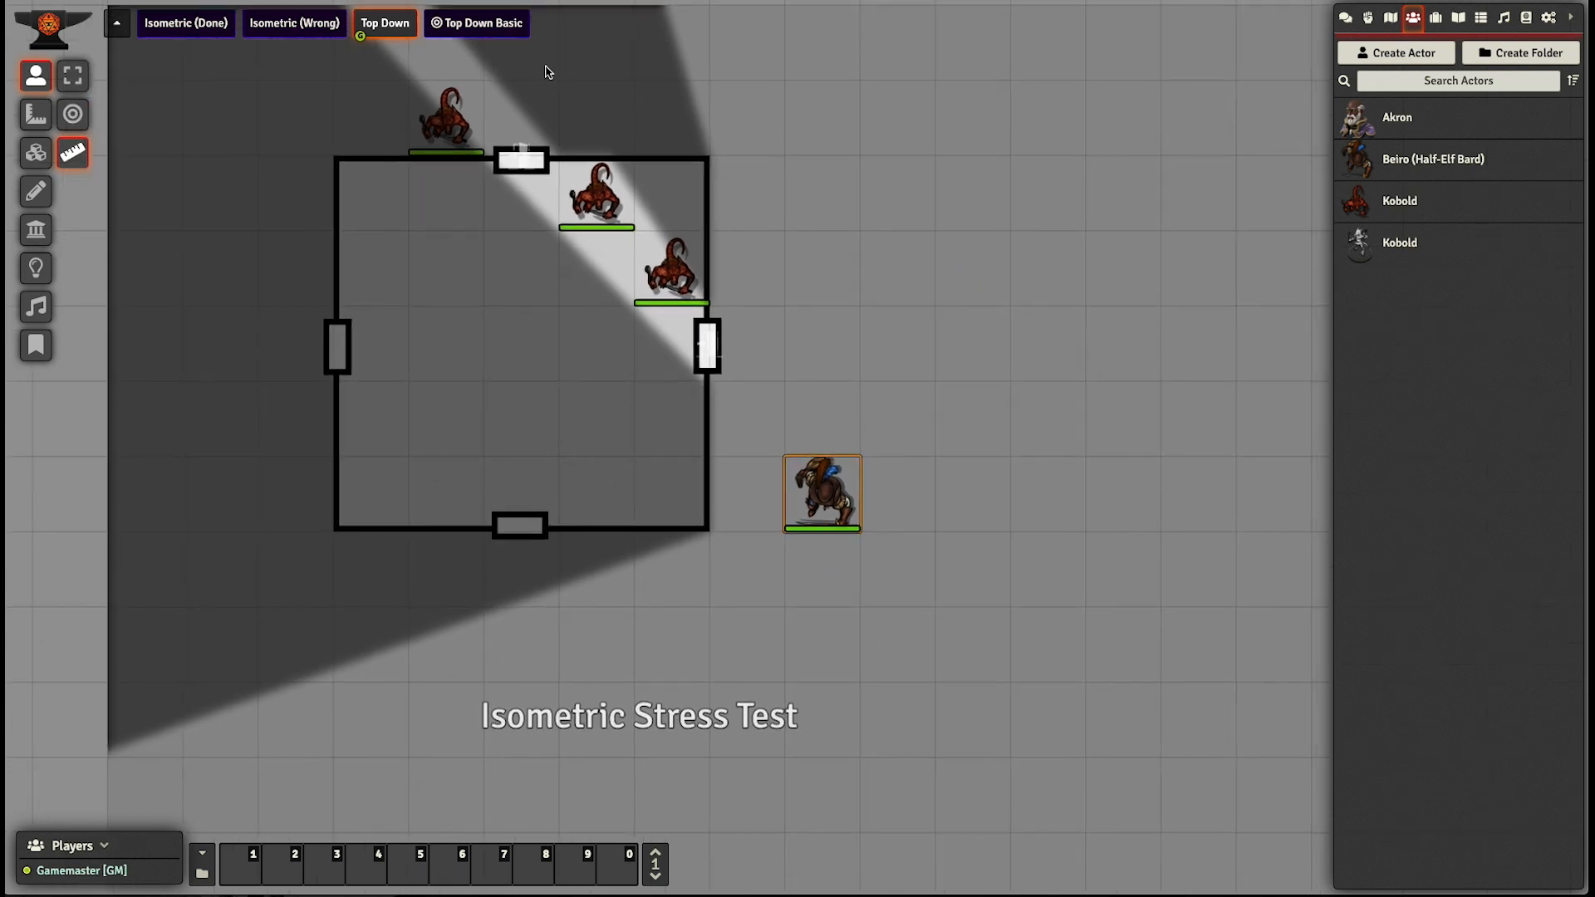
- Enable Isometric Mode in the Top Down scene's configuration, save it and reopen the scene
right_click(504, 32)
right_click(378, 25)
left_click(389, 73)
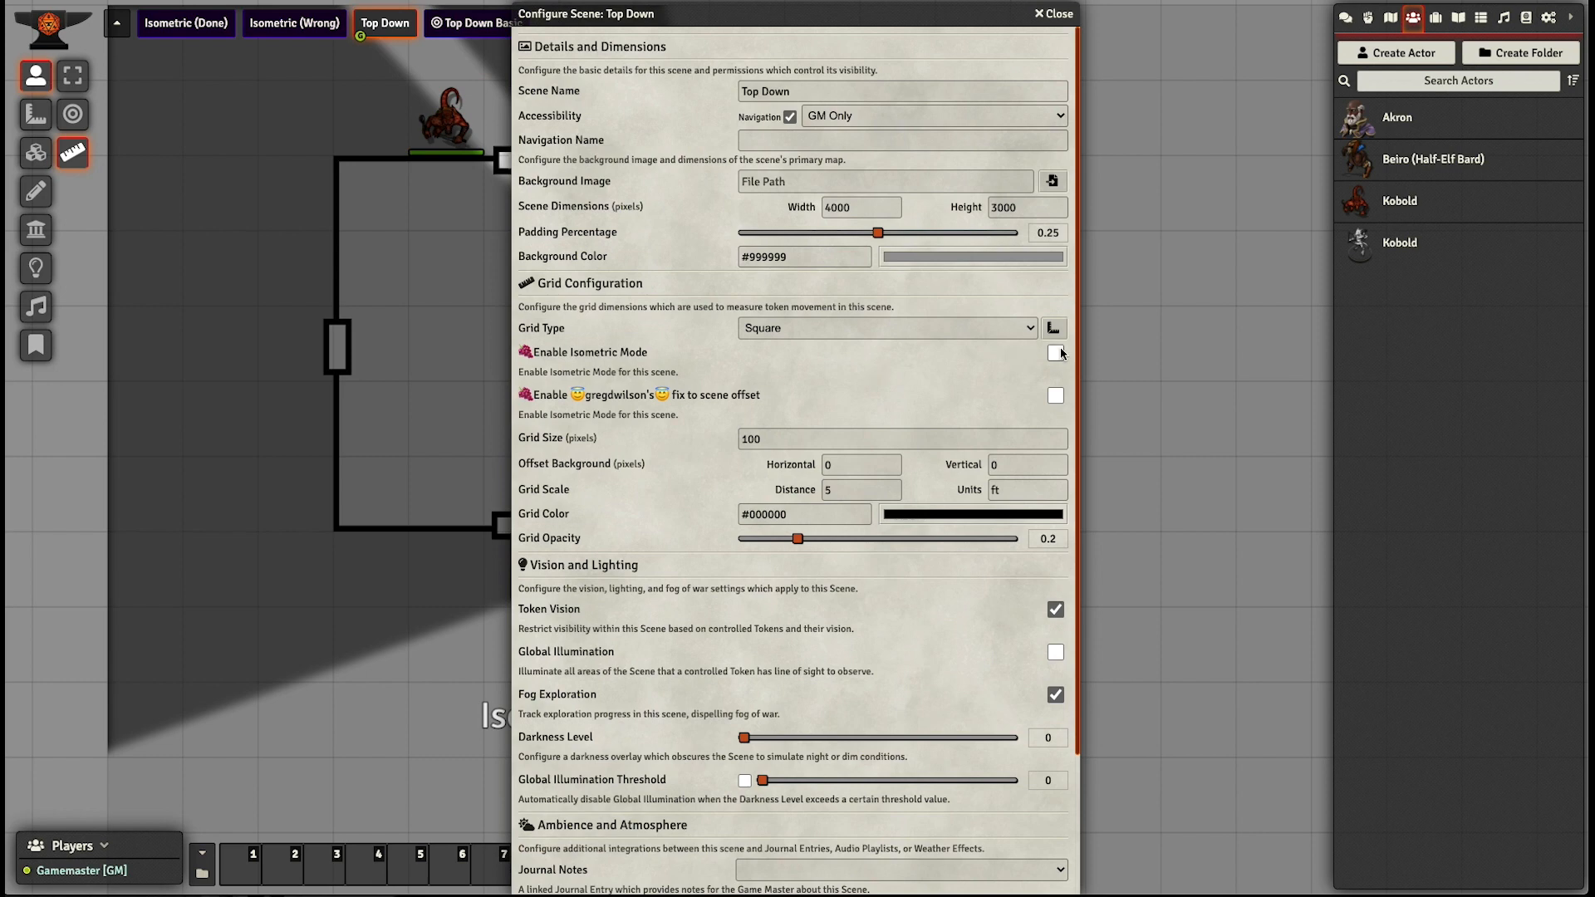
scroll(801, 449, "down", 3)
left_click(763, 886)
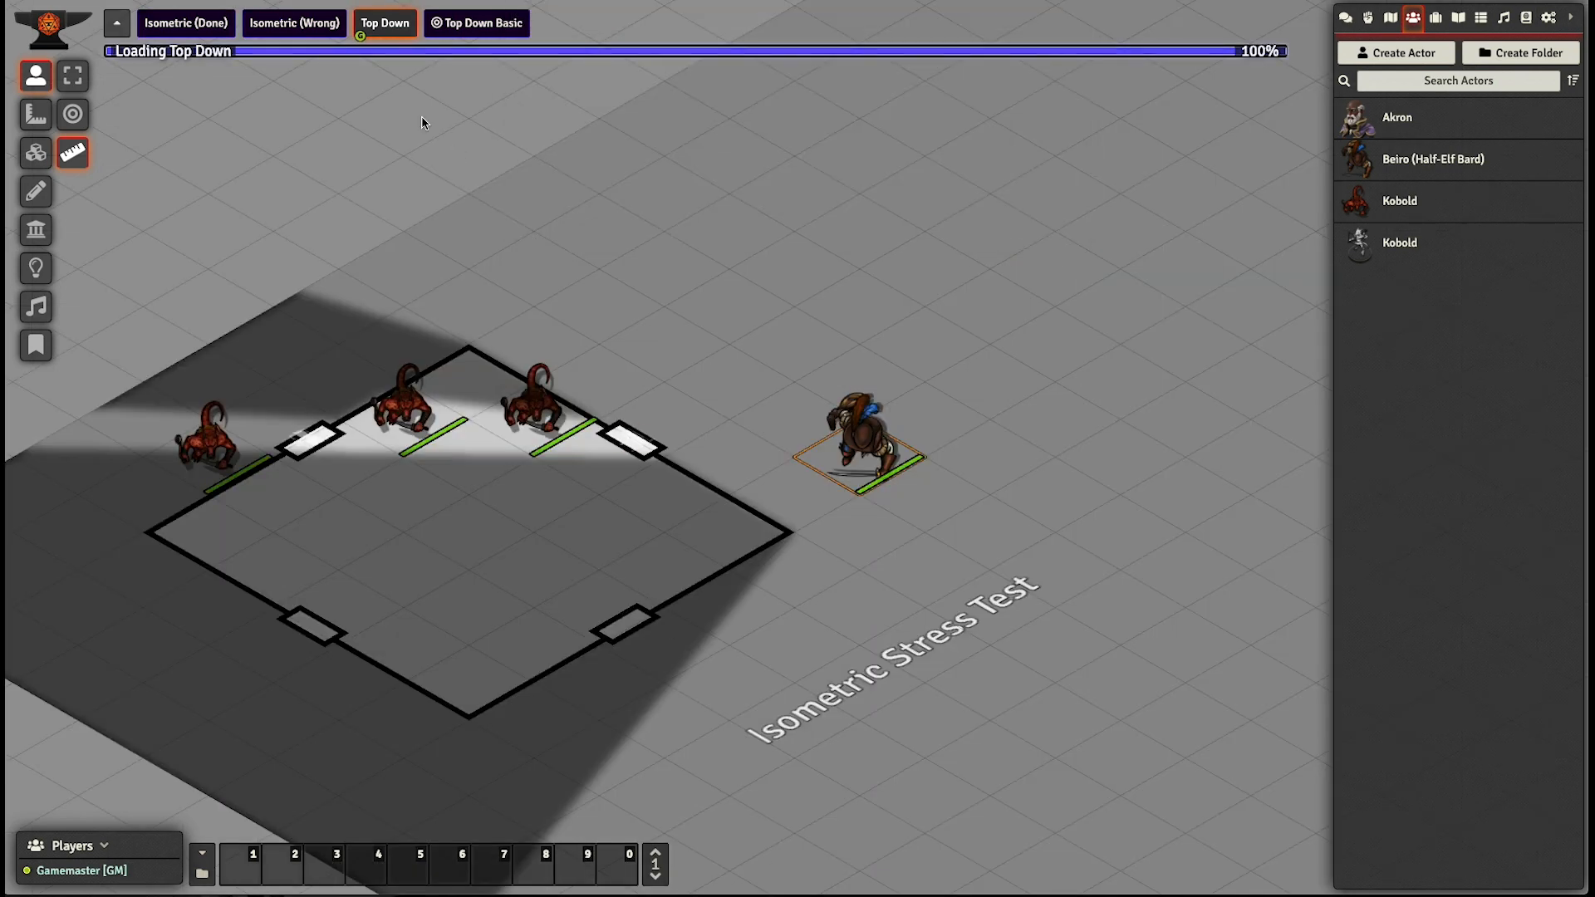
left_click(330, 26)
left_click(382, 28)
left_click_drag(502, 292, 587, 187)
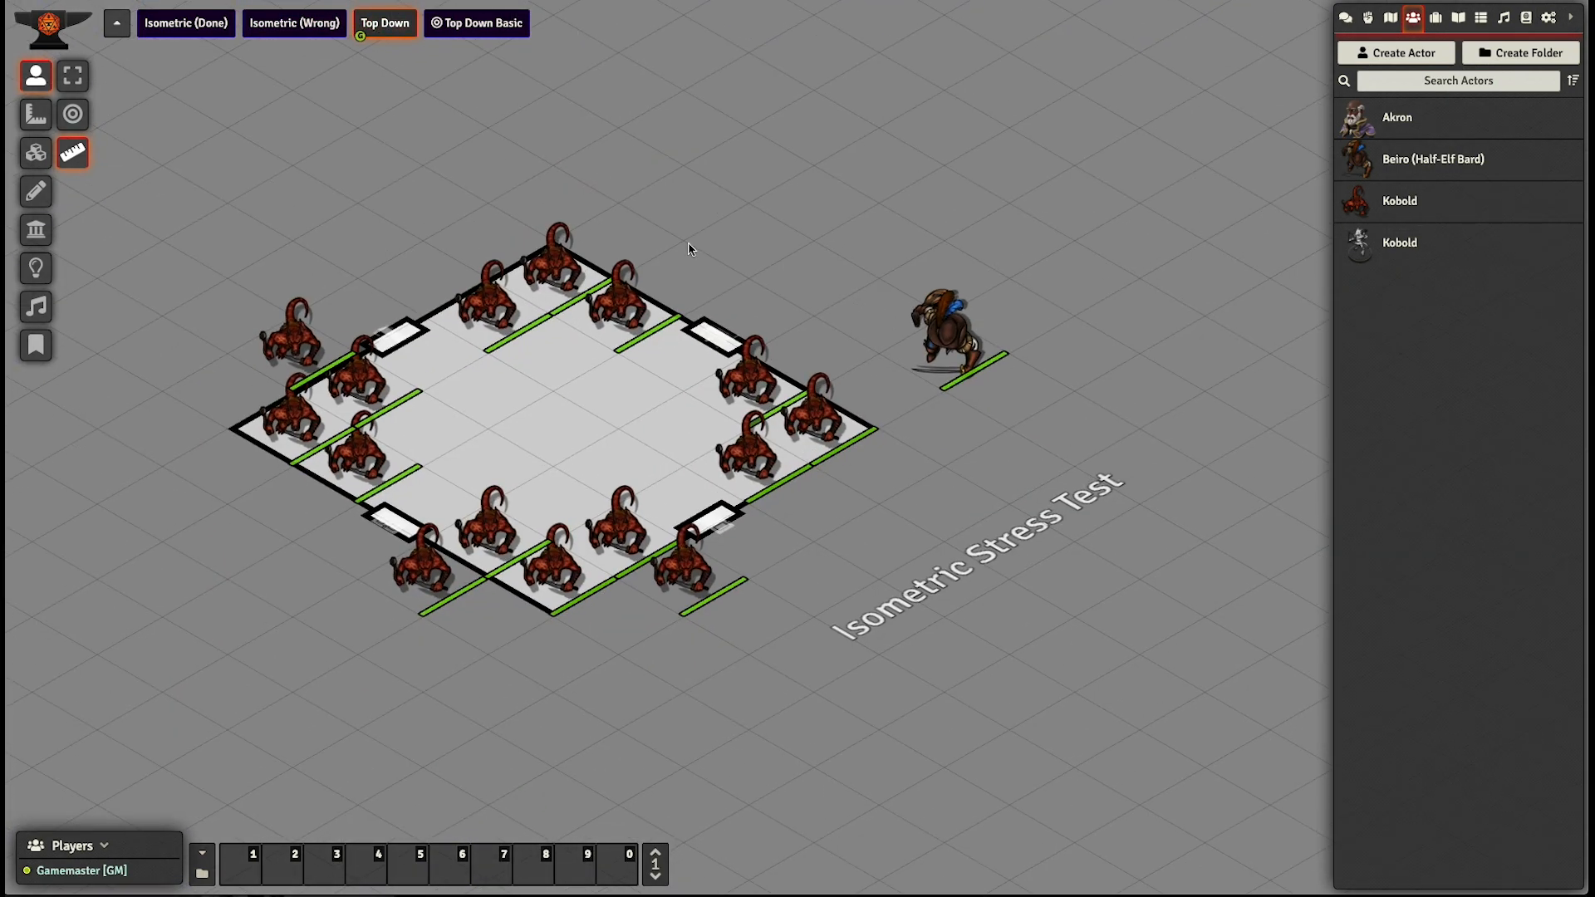
- Walk the Beiro token past the isometric room's upper-right door to its top corner to check vision
left_click(969, 366)
key("Up")
key("Up")
key("Right")
key("Right")
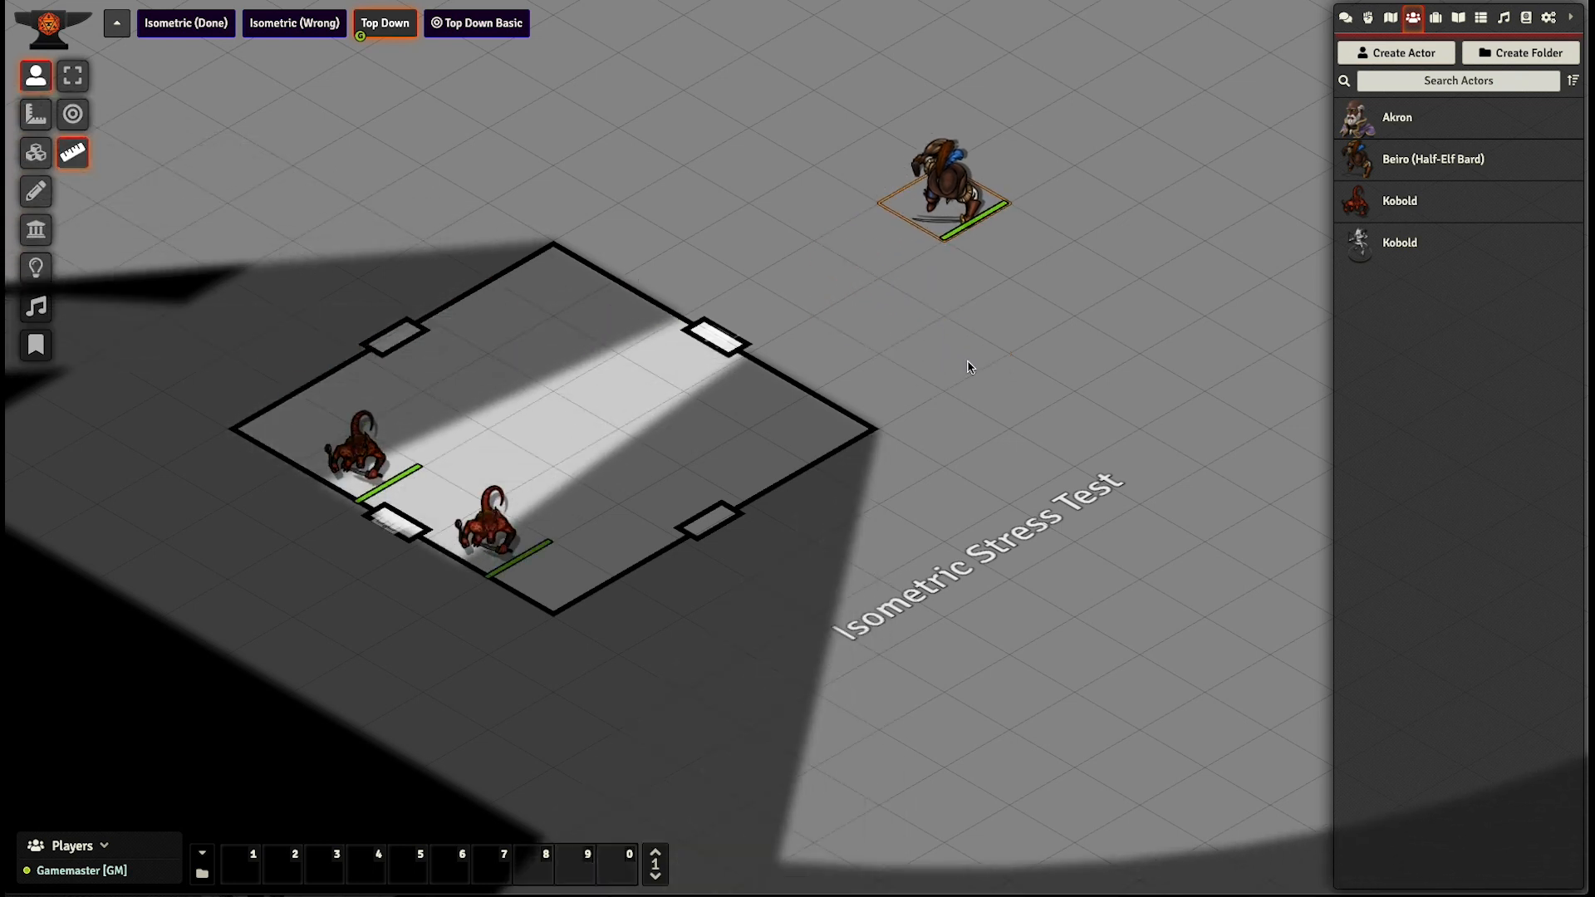
key("Left")
key("Left")
- Walk the Beiro token around the isometric room's left corner to the outside of its lower-left wall
key("Left")
key("Up")
key("Up")
key("Up")
key("Up")
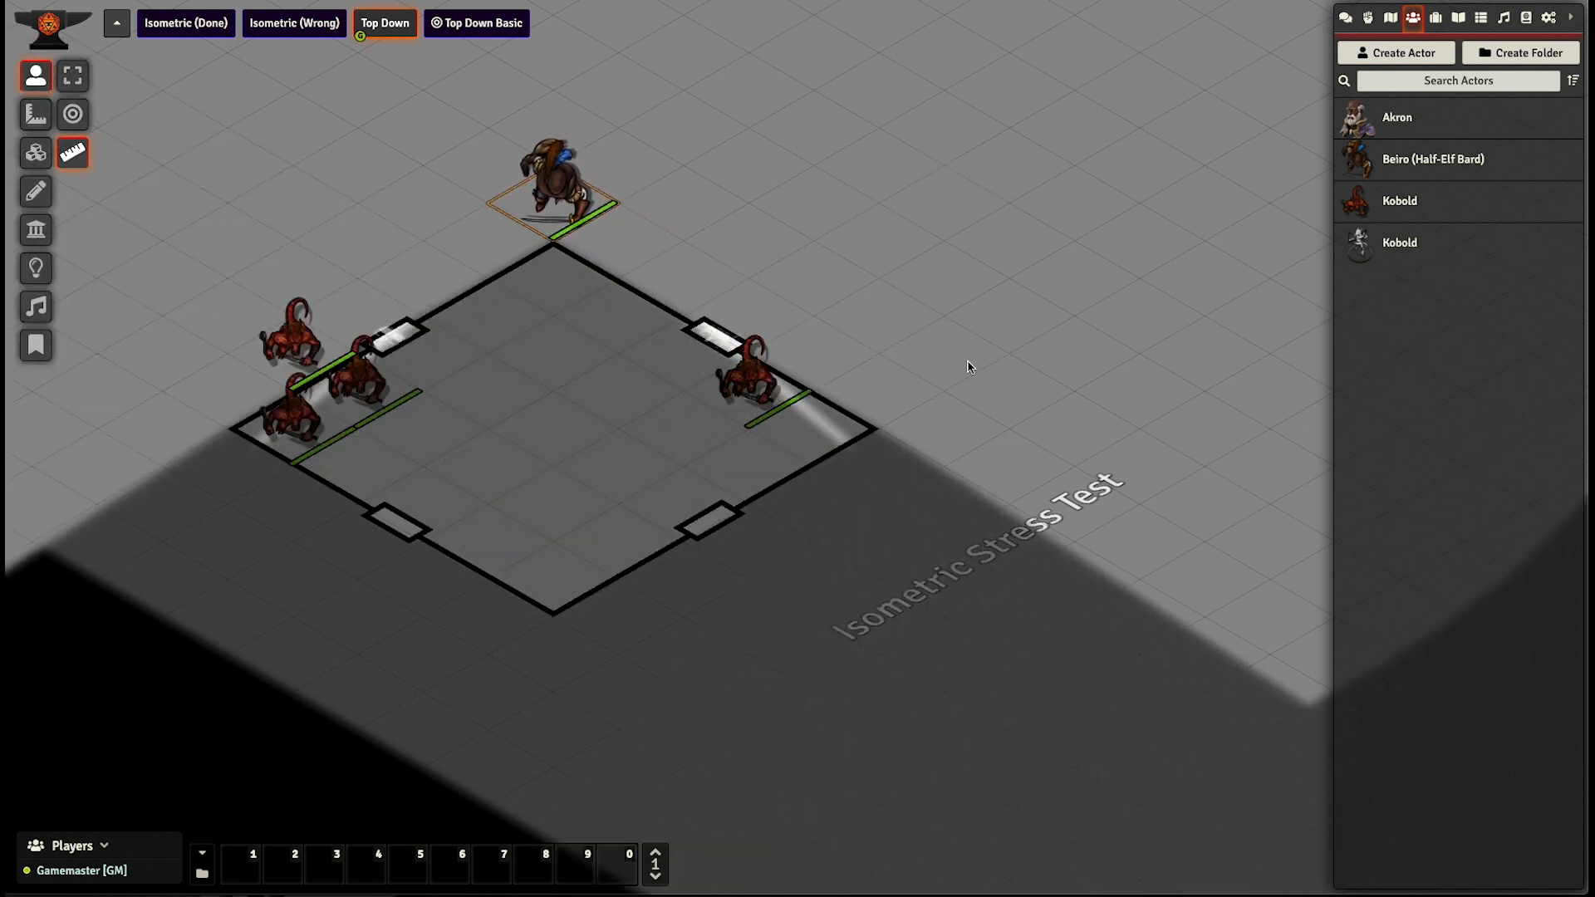
key("Left")
key("Left")
key("Left")
key("Left")
key("Left")
key("Left")
key("Down")
key("Left")
key("Down")
key("Left")
- Walk the Beiro token around the isometric room's bottom corner to the outside of its lower-right door
key("Down")
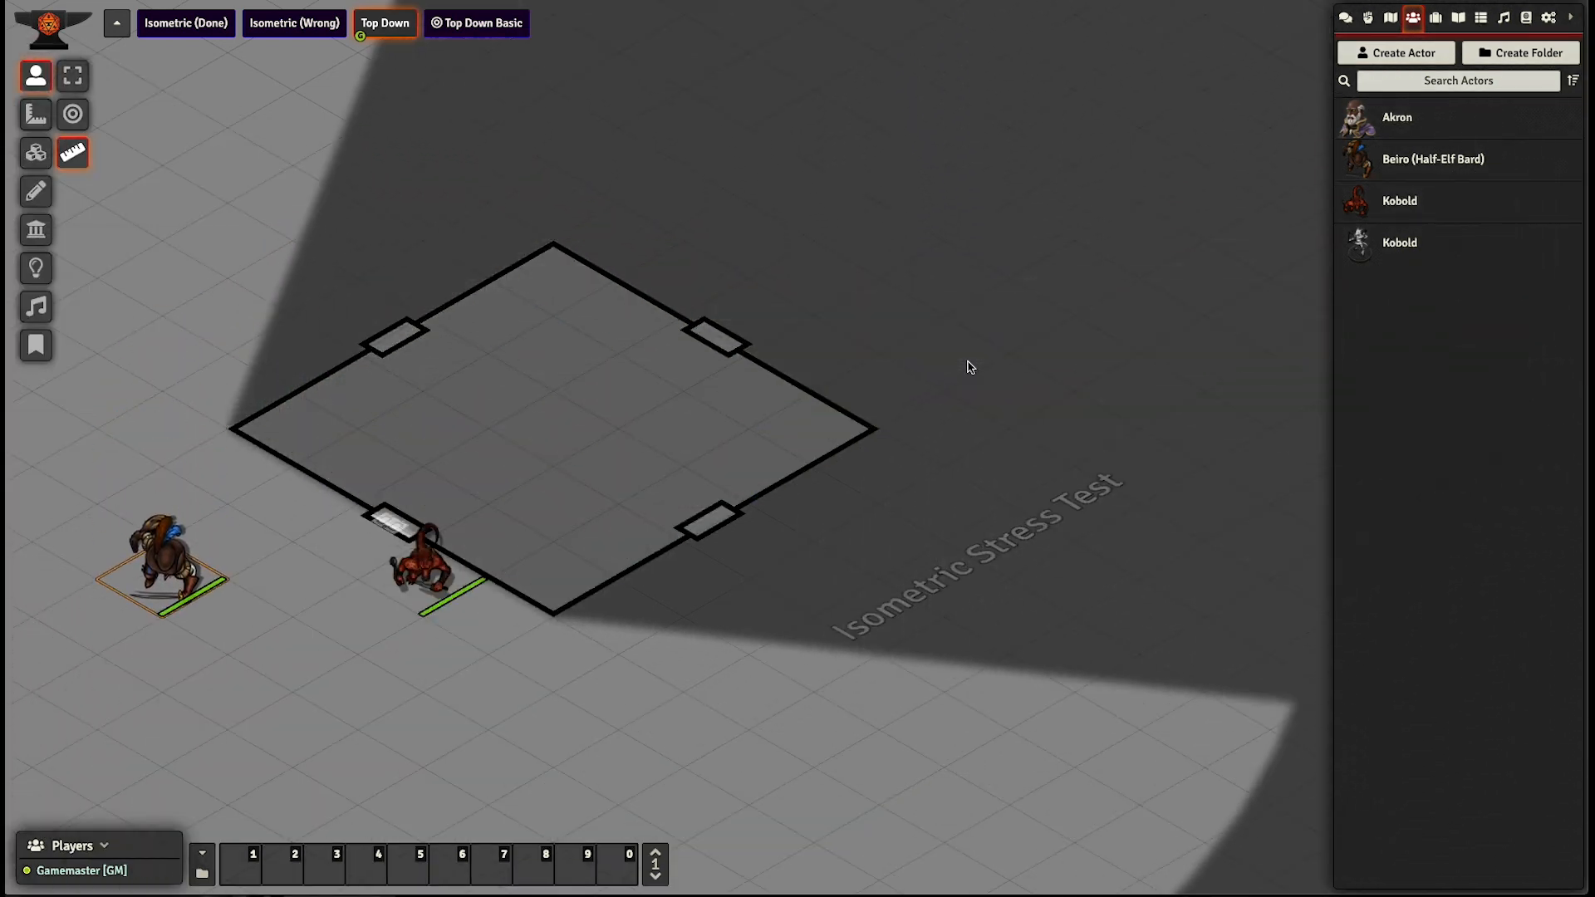
key("Right")
key("Down")
key("Down")
key("Down")
key("Down")
key("Down")
key("Right")
key("Right")
key("Down")
- Walk the Beiro token around the isometric room's right corner and back above its upper-left wall to check sight through the doors
key("Right")
key("Right")
key("Right")
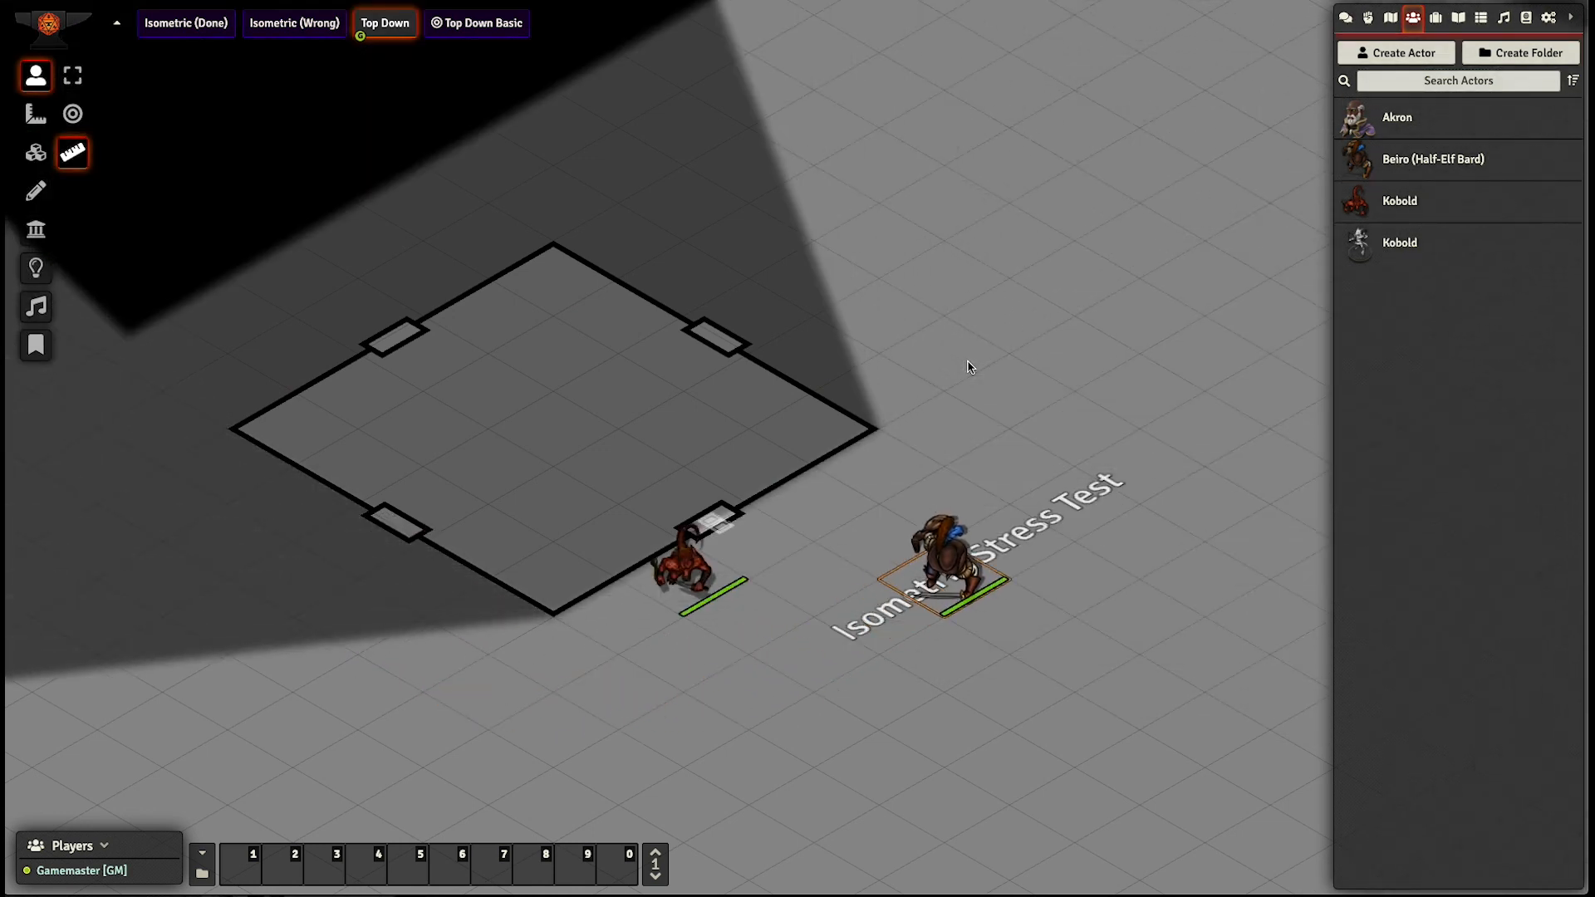
key("Right")
key("Right")
key("Up")
key("Right")
key("Up")
key("Up")
key("Right")
key("Up")
key("Right")
key("Up")
key("Up")
key("Up")
key("Up")
key("Left")
key("Up")
key("Right")
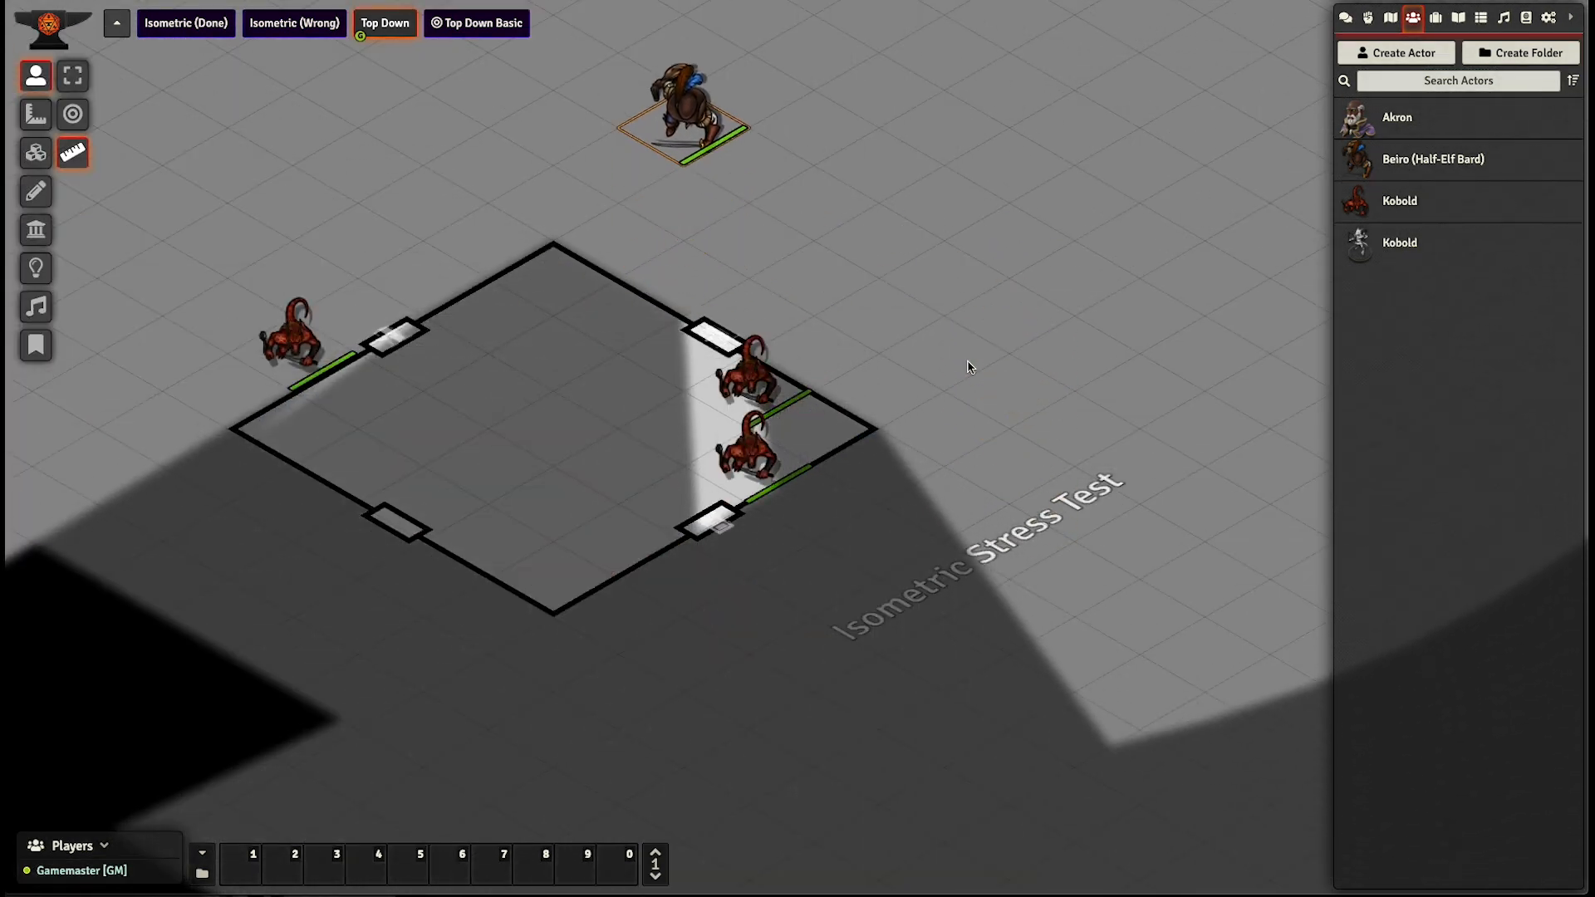
key("Up")
key("Left")
key("Up")
key("Left")
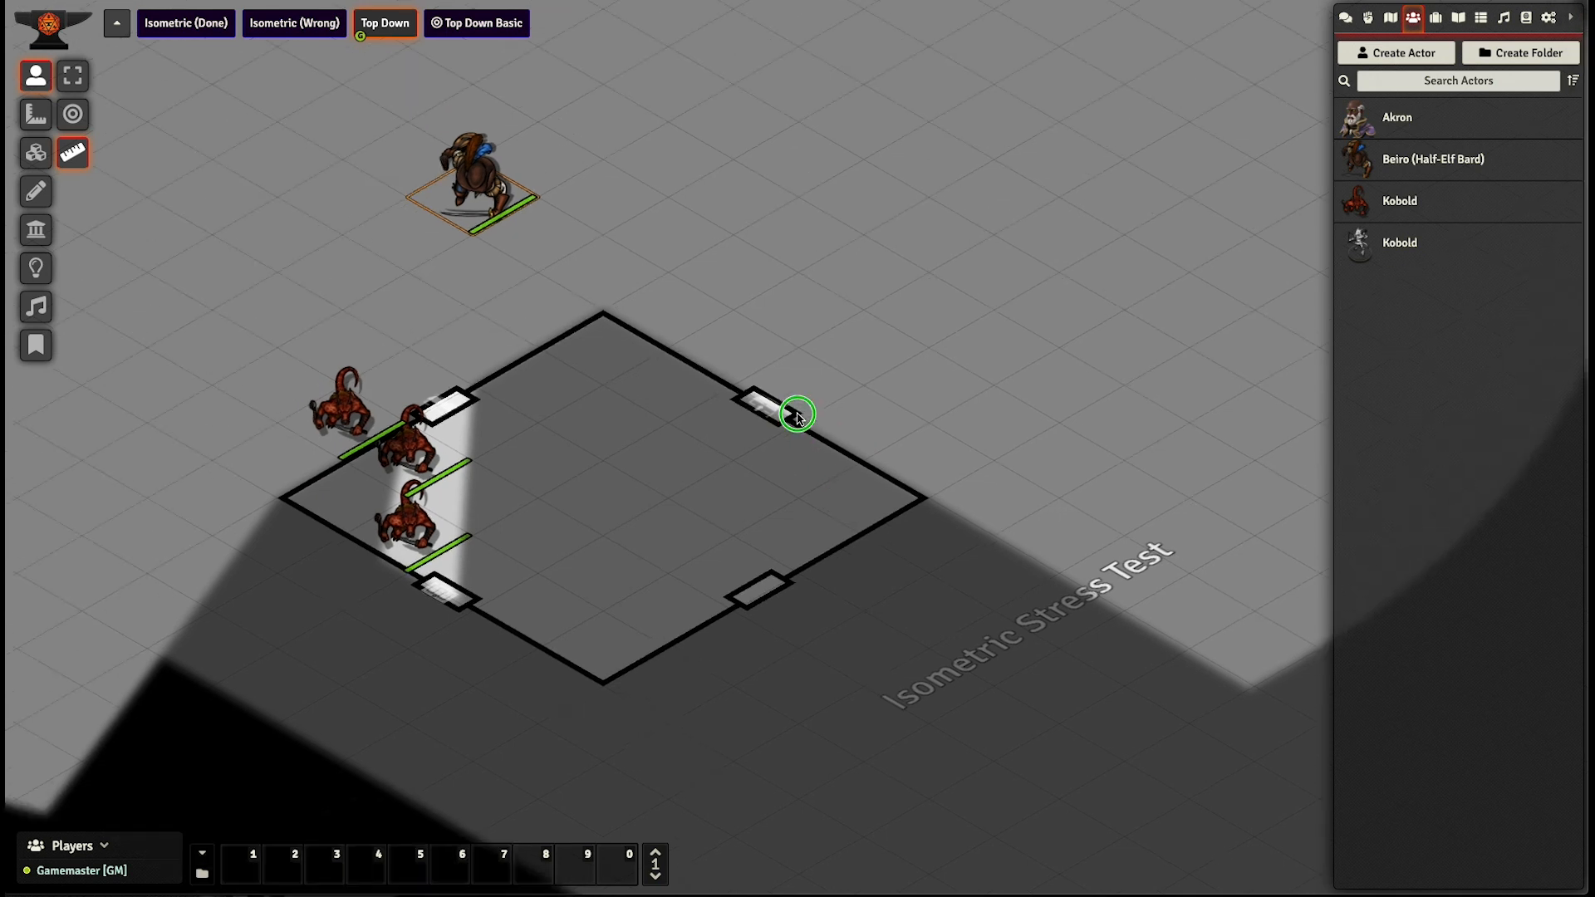
- Draw a four-cornered polygon that stands like an upright wall along the isometric room's upper-left edge
left_click(36, 191)
left_click(72, 191)
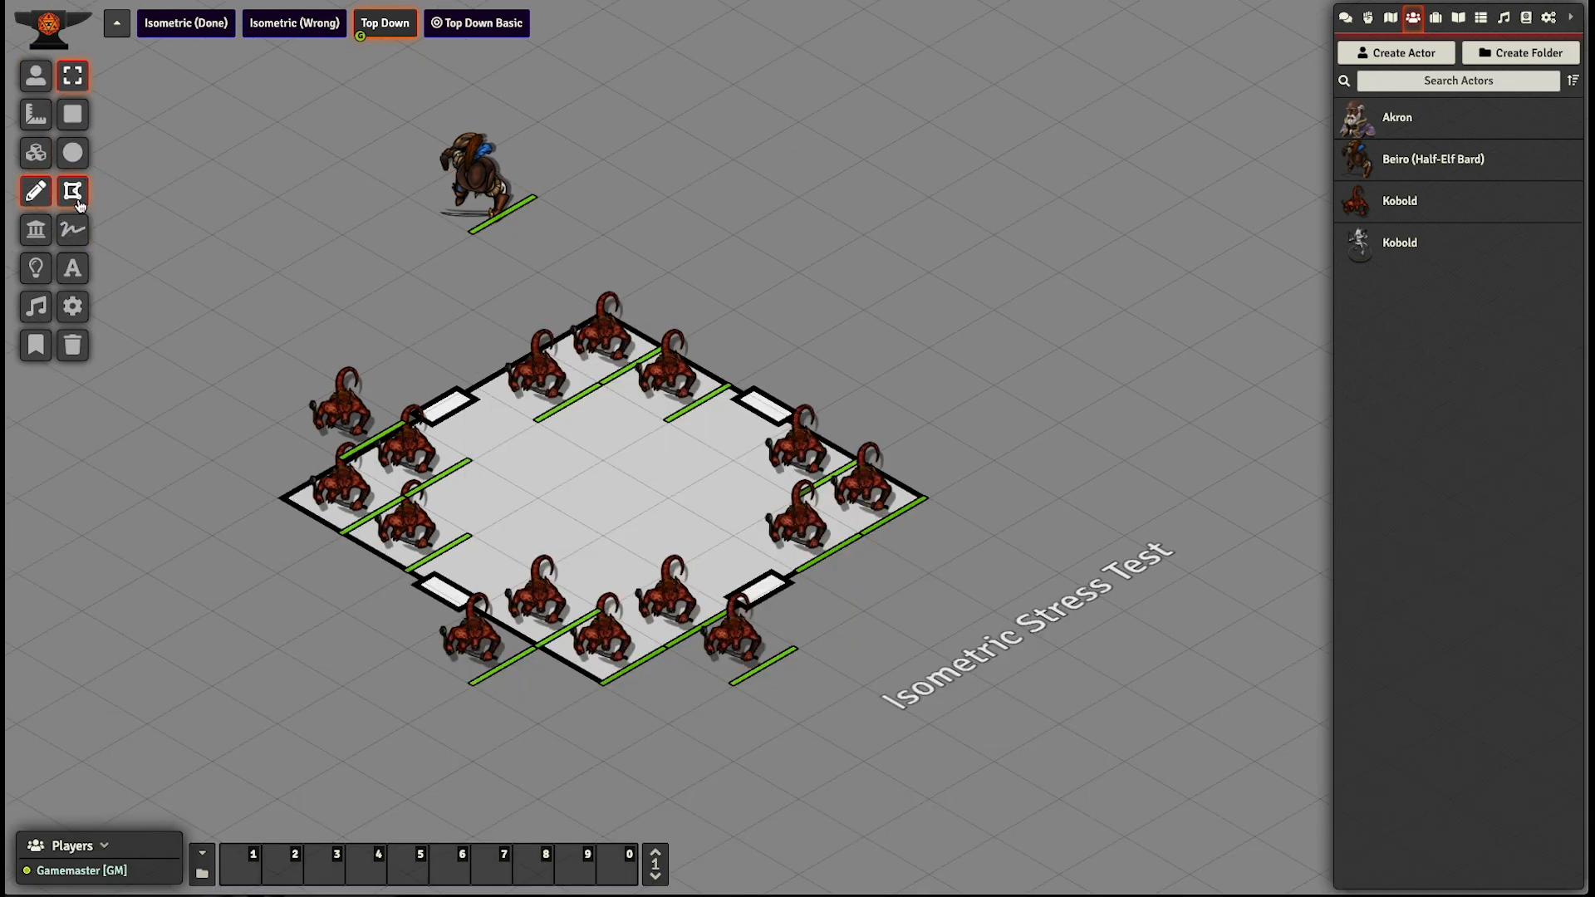
left_click(284, 501)
left_click(277, 345)
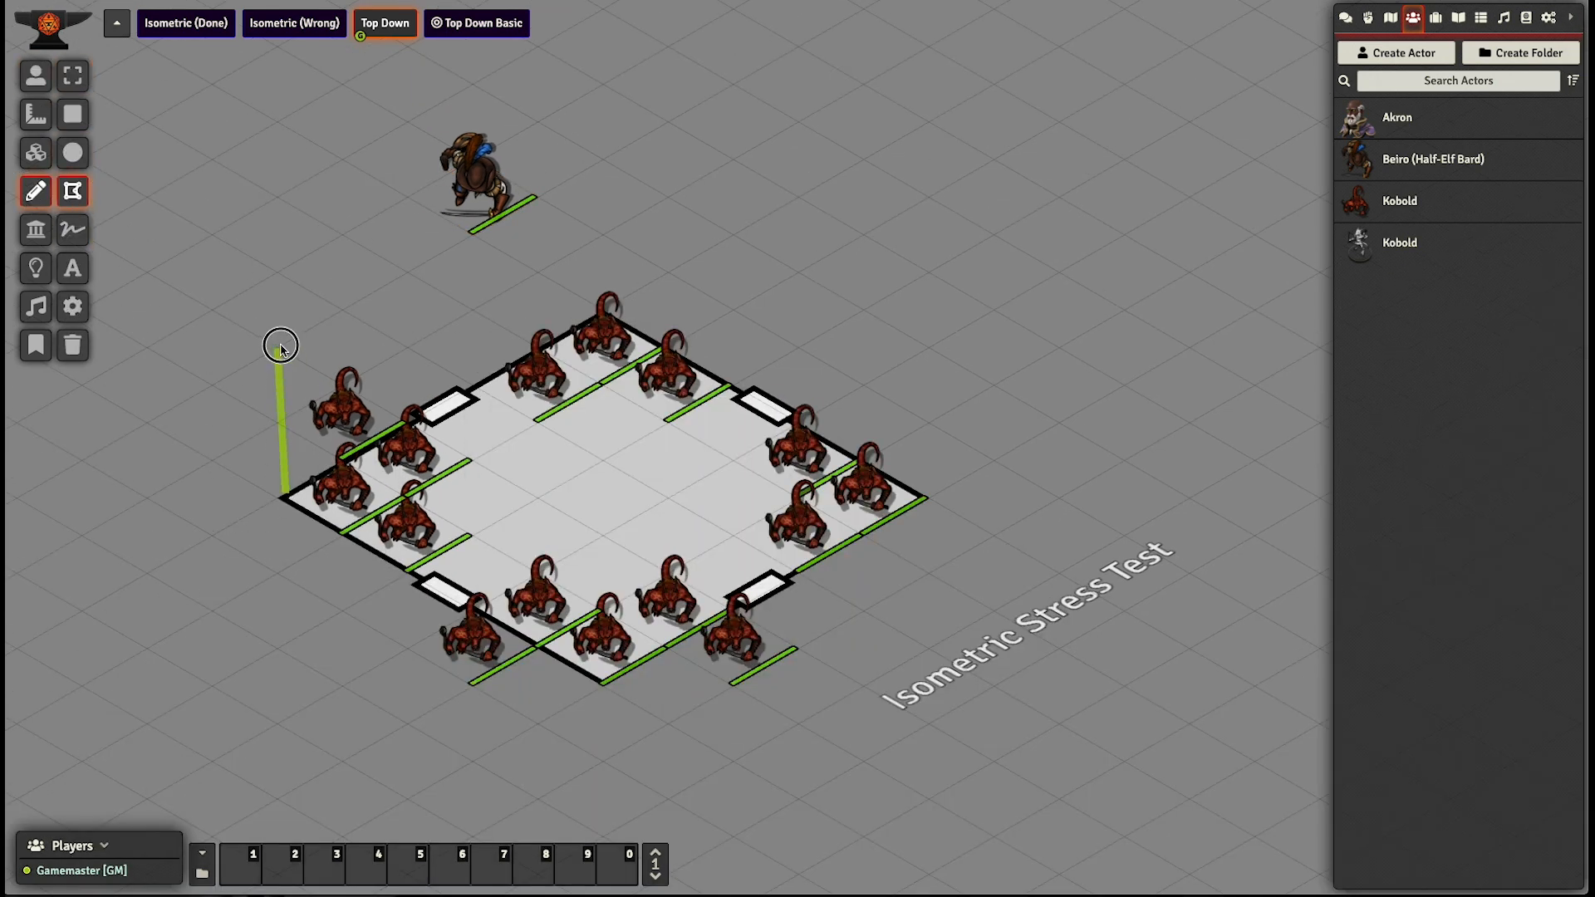
left_click(605, 158)
left_click(606, 307)
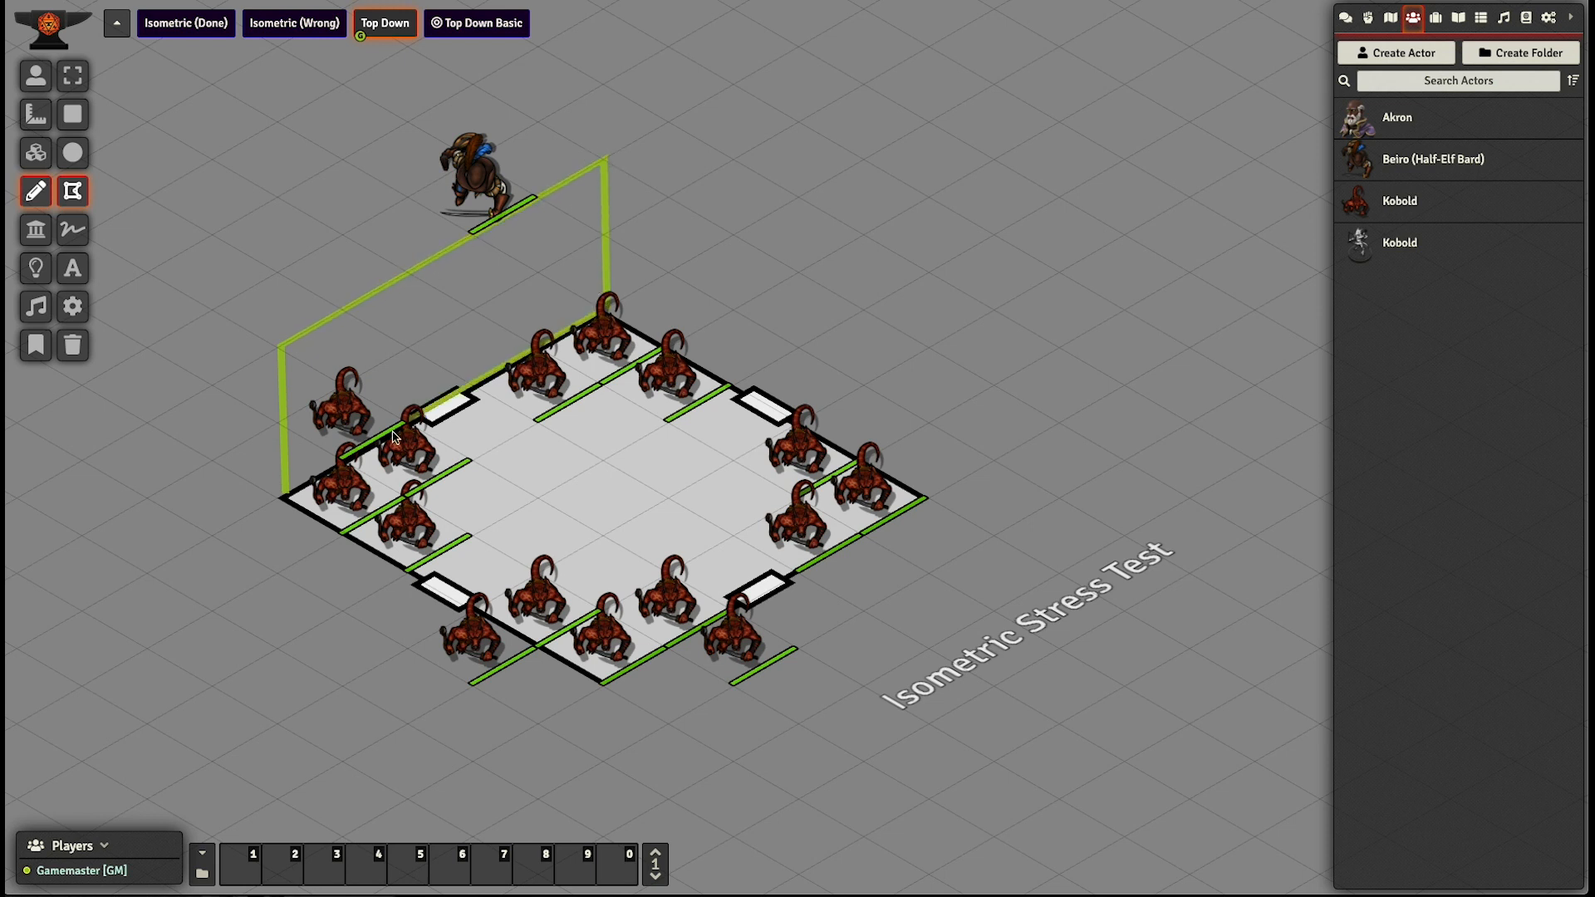
left_click(285, 496)
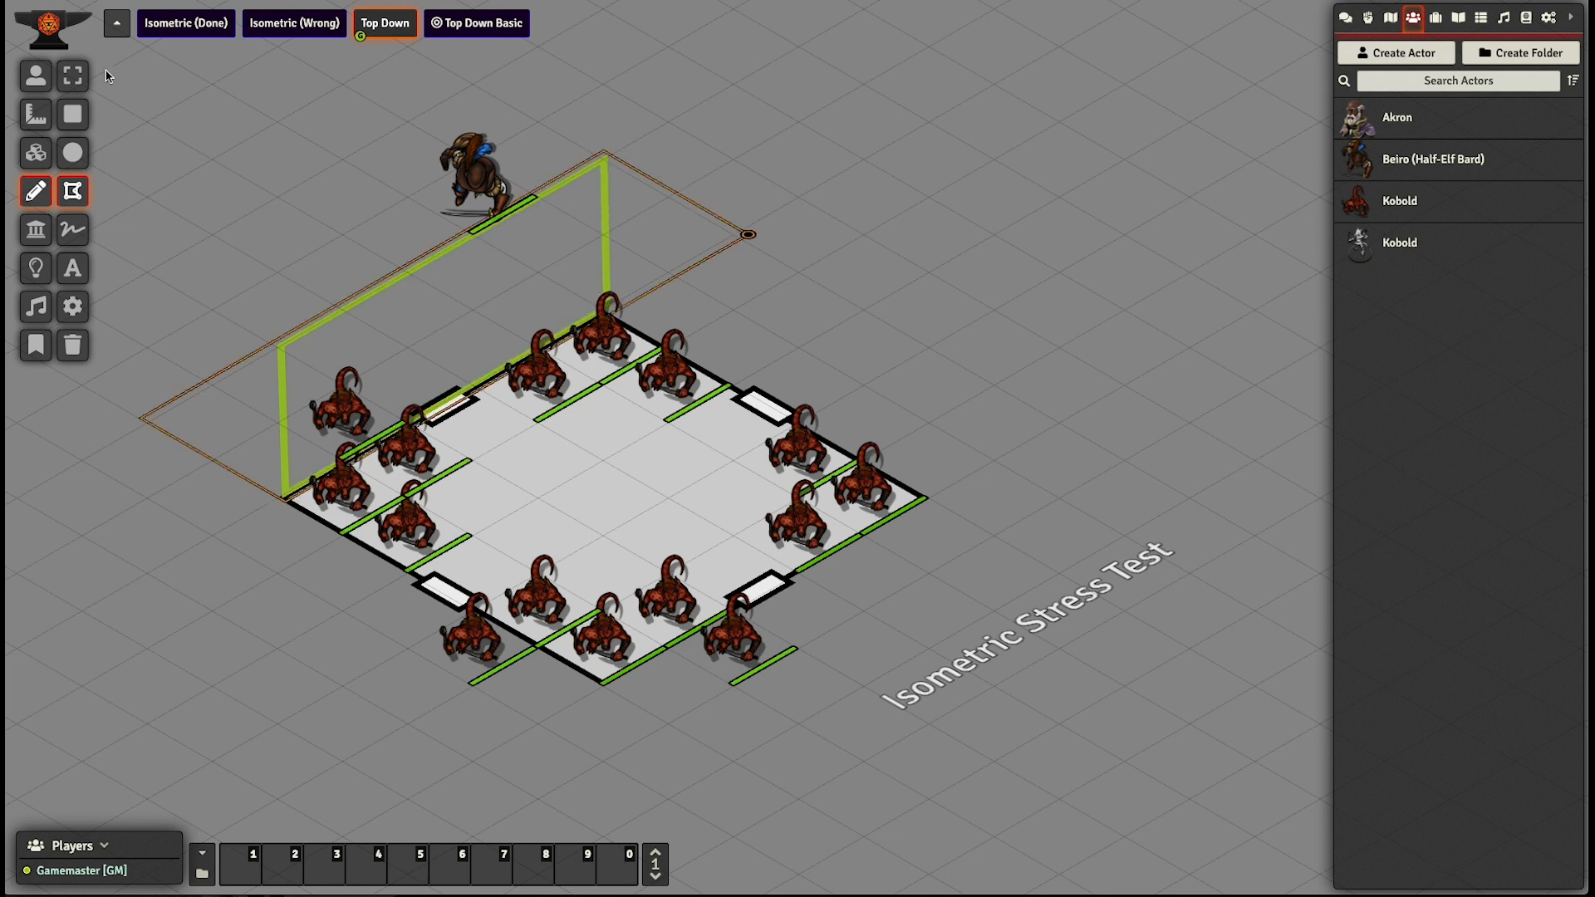
- Select the Beiro token and walk it around the room's left corner to the outside of the lower-left wall
left_click(36, 76)
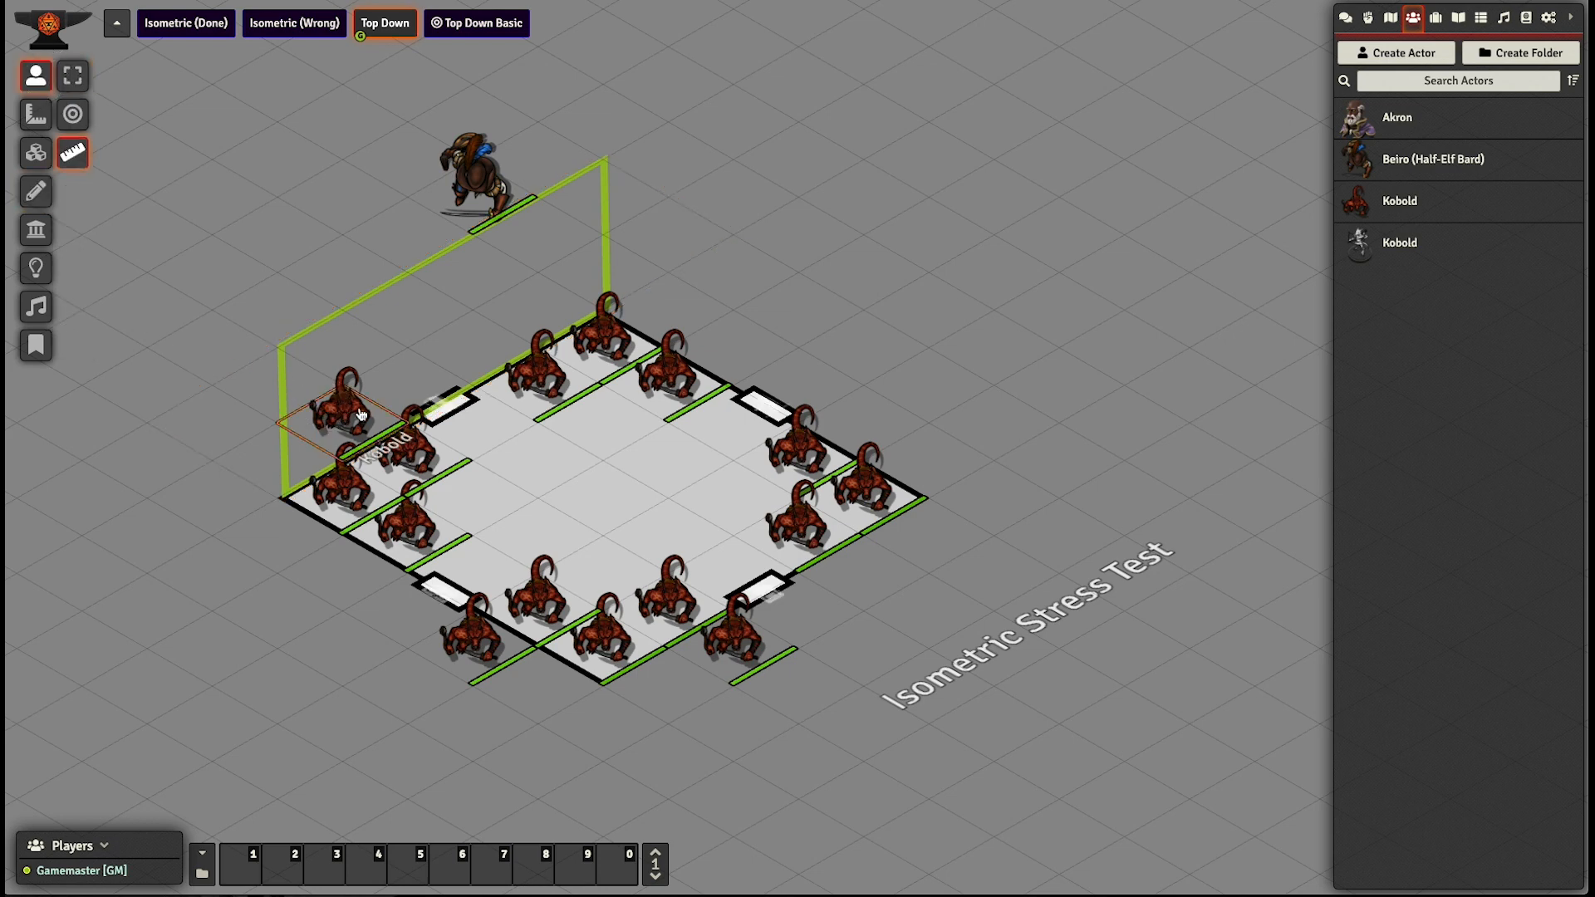
left_click(469, 205)
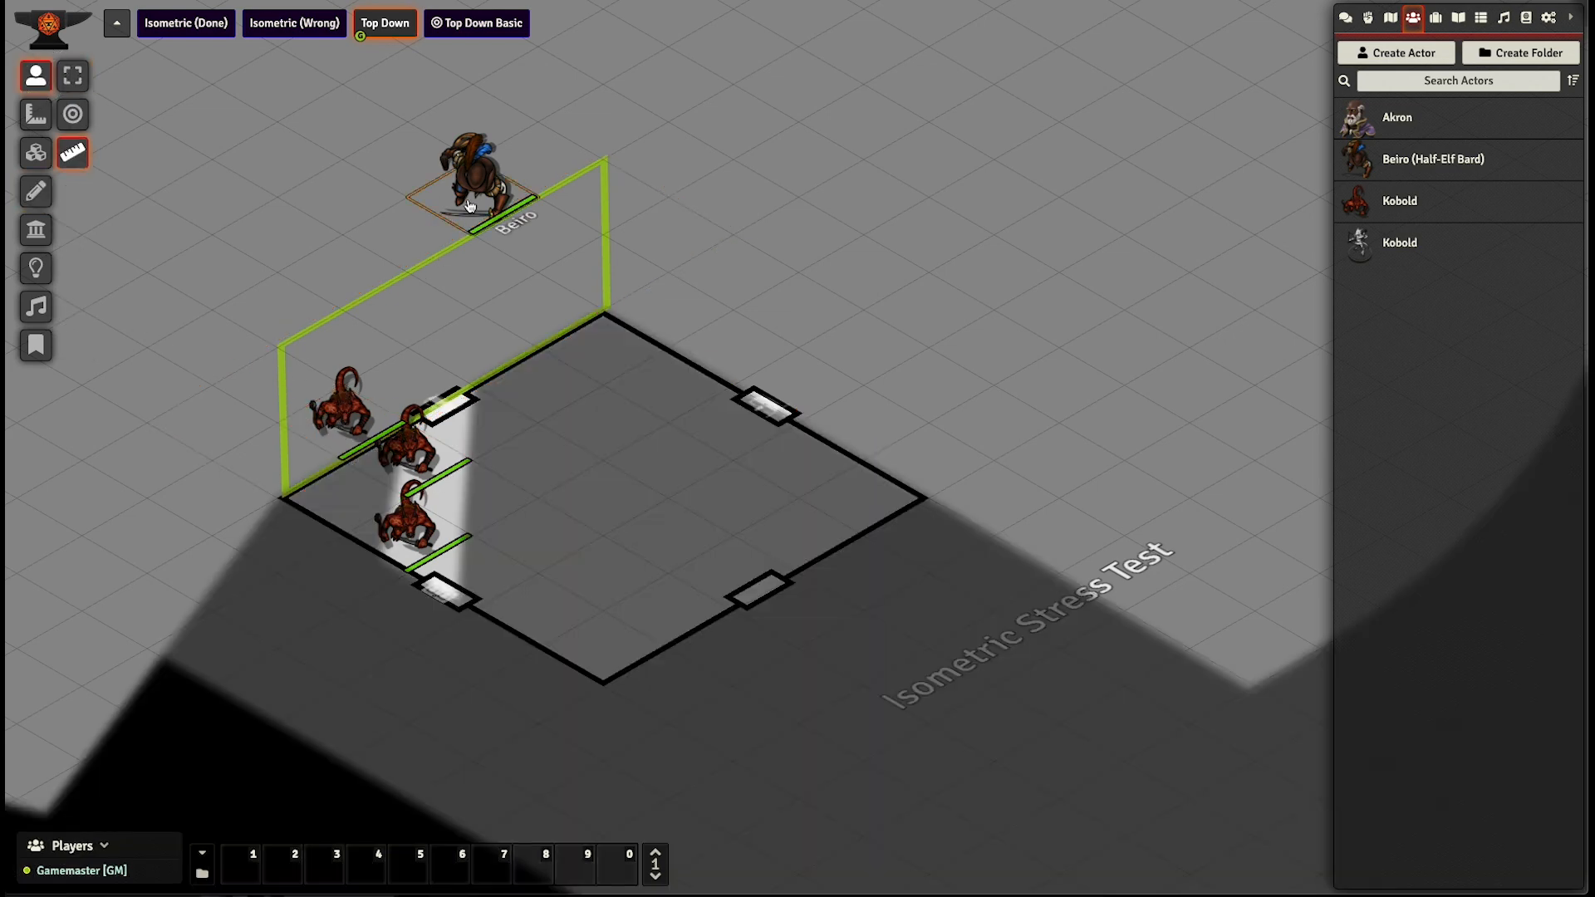
key("Left")
key("Left")
key("Left")
key("Left")
key("Left")
key("Left")
key("Down")
key("Left")
key("Down")
key("Left")
key("Down")
key("Down")
key("Down")
key("Right")
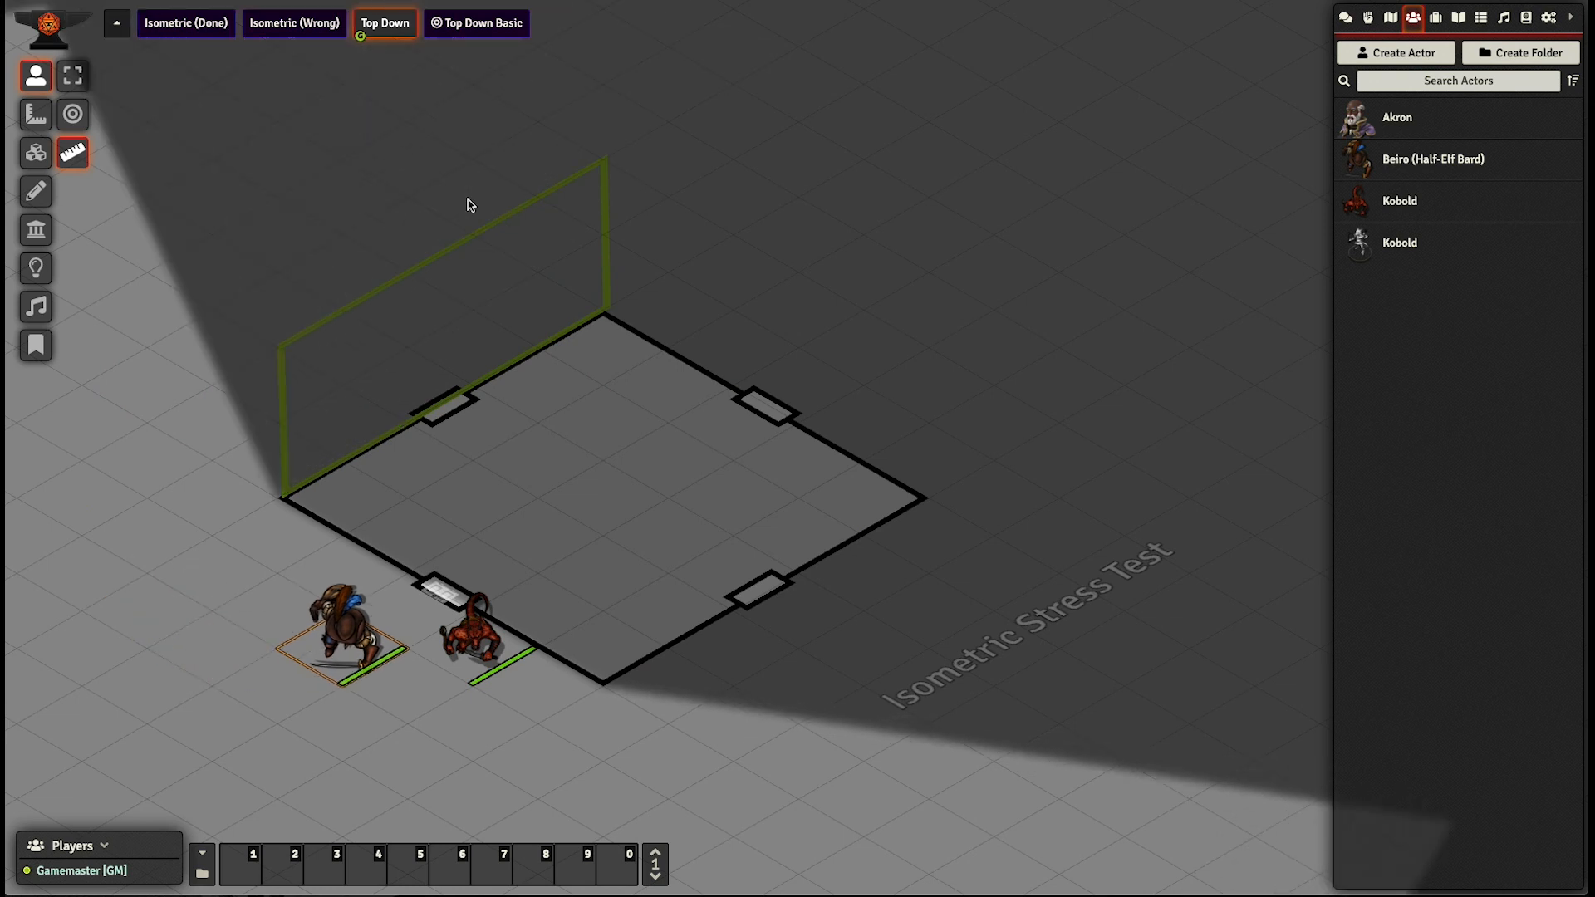
- Walk the Beiro token back around the left corner to behind the drawn wall polygon
key("Up")
key("Up")
key("Up")
key("Right")
key("Up")
key("Right")
key("Right")
key("Up")
key("Right")
- Walk the Beiro token past the room's top corner to the outside of the upper-right wall
key("Up")
key("Right")
key("Right")
key("Right")
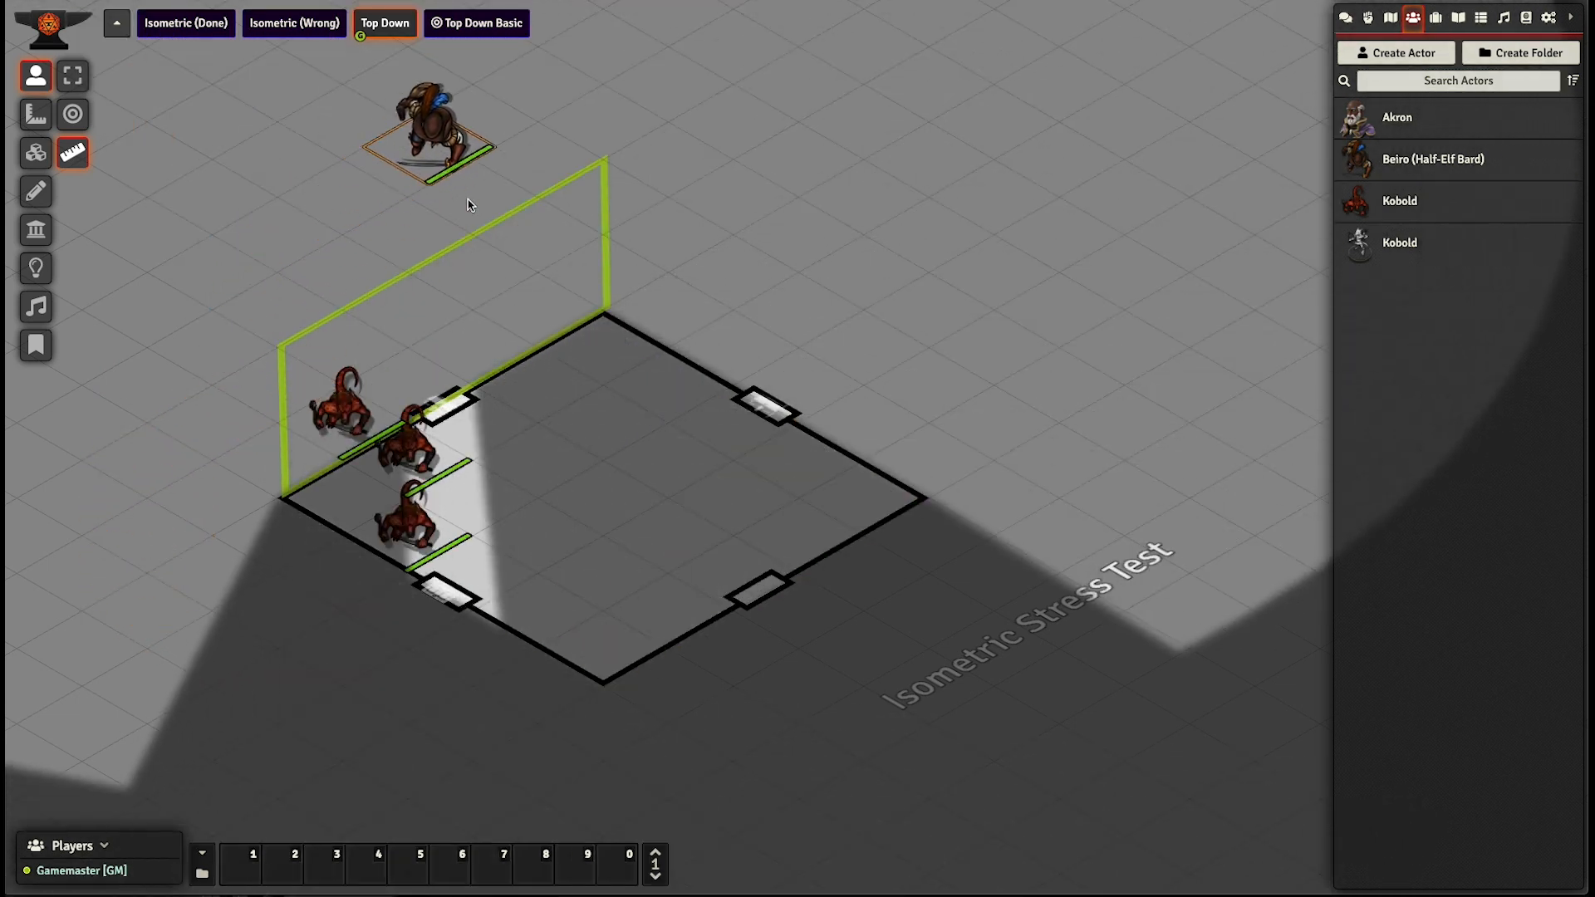
key("Right")
key("Right")
key("Down")
key("Down")
key("Down")
key("Left")
- Walk the Beiro token back over the top corner and down behind the drawn polygon to its left end
key("Left")
key("Down")
key("Left")
key("Up")
key("Right")
key("Up")
key("Right")
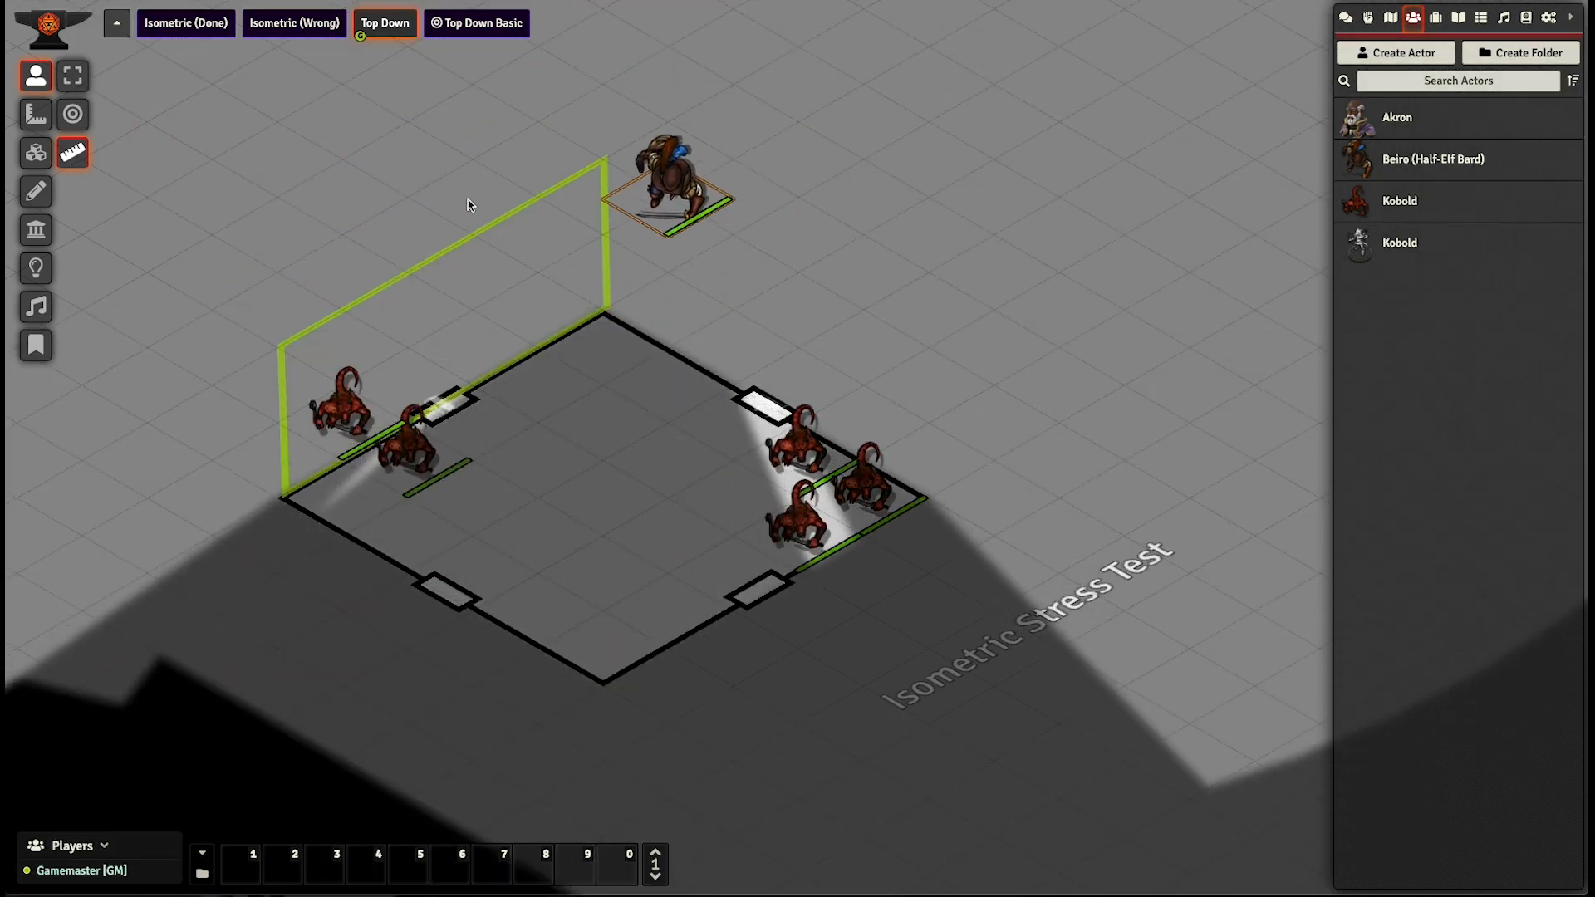
key("Up")
key("Up")
key("Up")
key("Up")
- Walk the Beiro token past the room's left corner to the open floor outside the lower-left wall
key("Left")
key("Up")
key("Left")
key("Left")
key("Down")
key("Left")
key("Down")
key("Left")
key("Down")
key("Left")
key("Down")
key("Down")
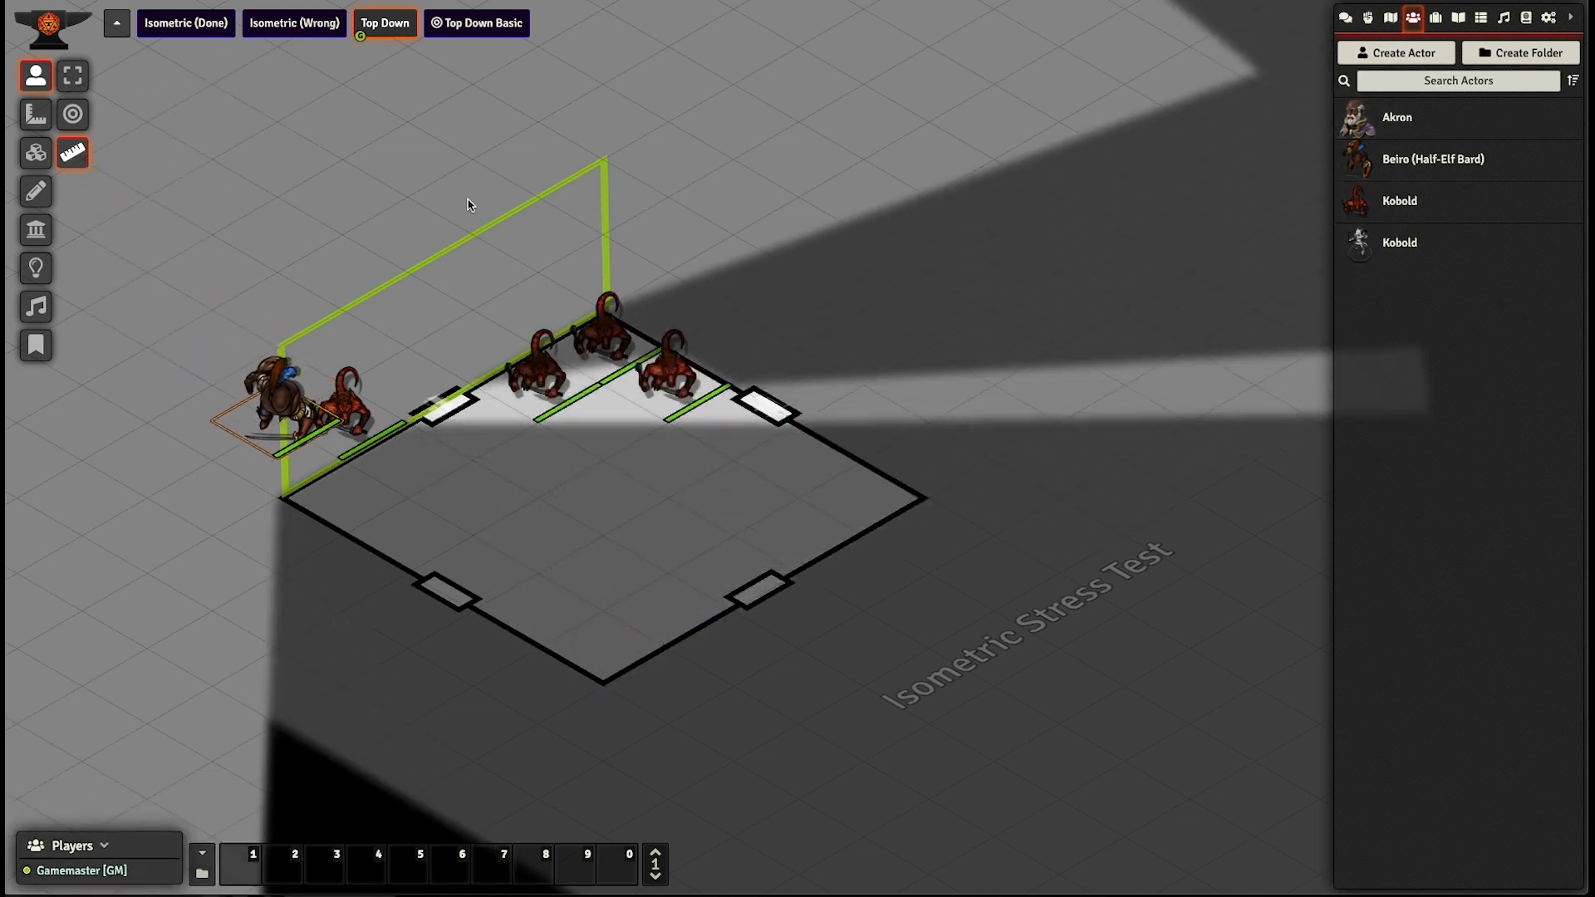
key("Left")
key("Down")
key("Down")
key("Left")
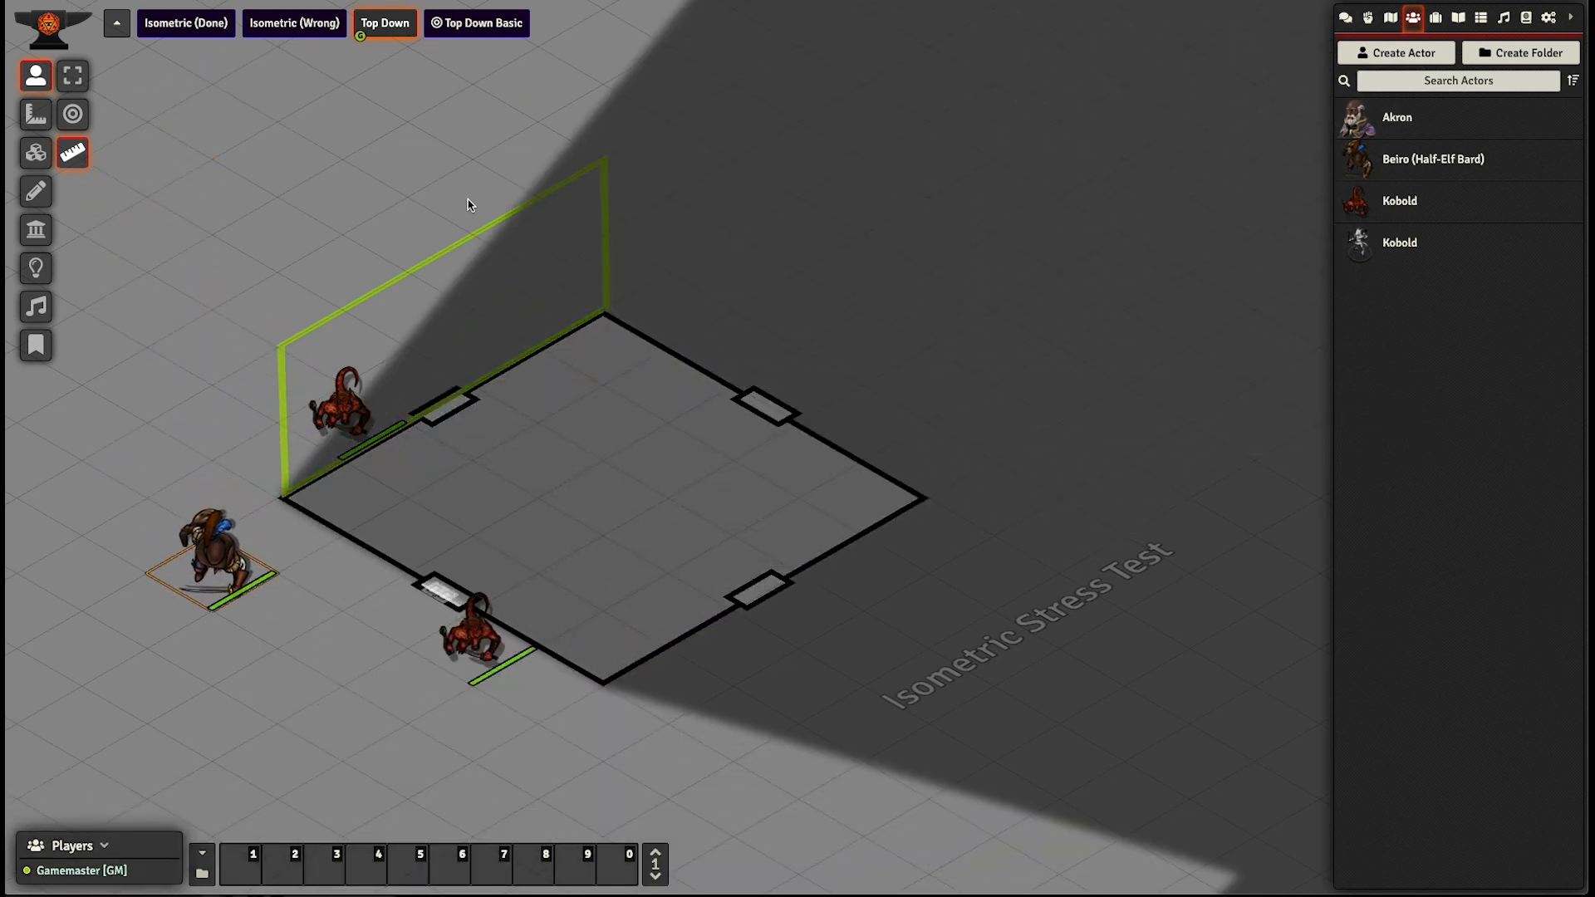
- Open the Isometric (Wrong) scene and examine how the kobold tokens sit against the room's walls
left_click(304, 32)
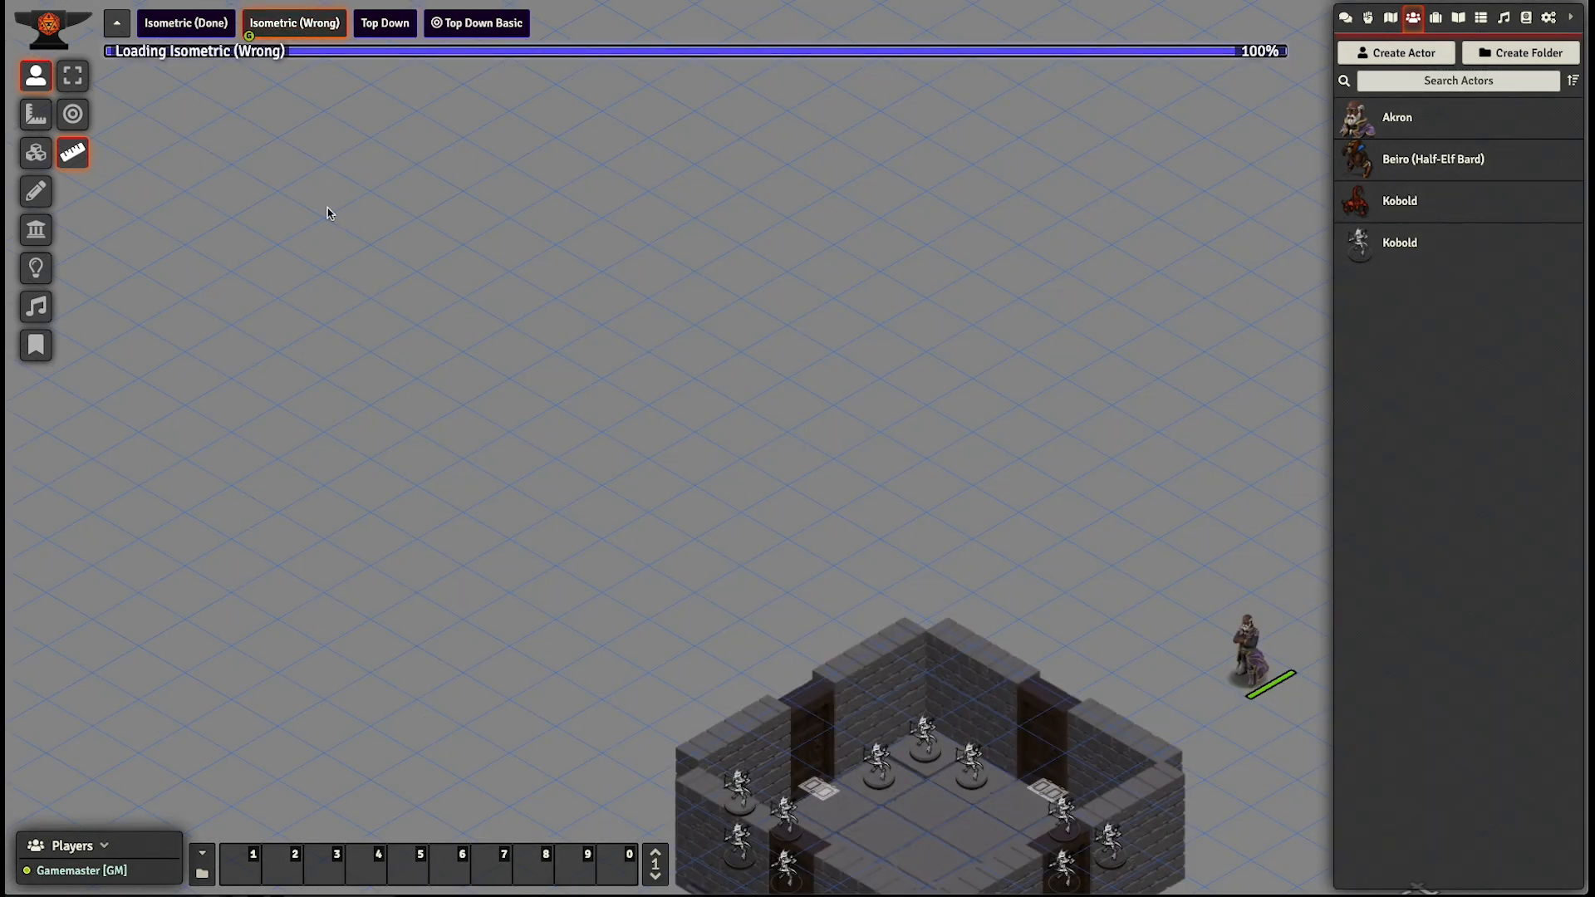
scroll(425, 499, "up", 3)
left_click_drag(497, 536, 578, 476)
scroll(677, 511, "down", 3)
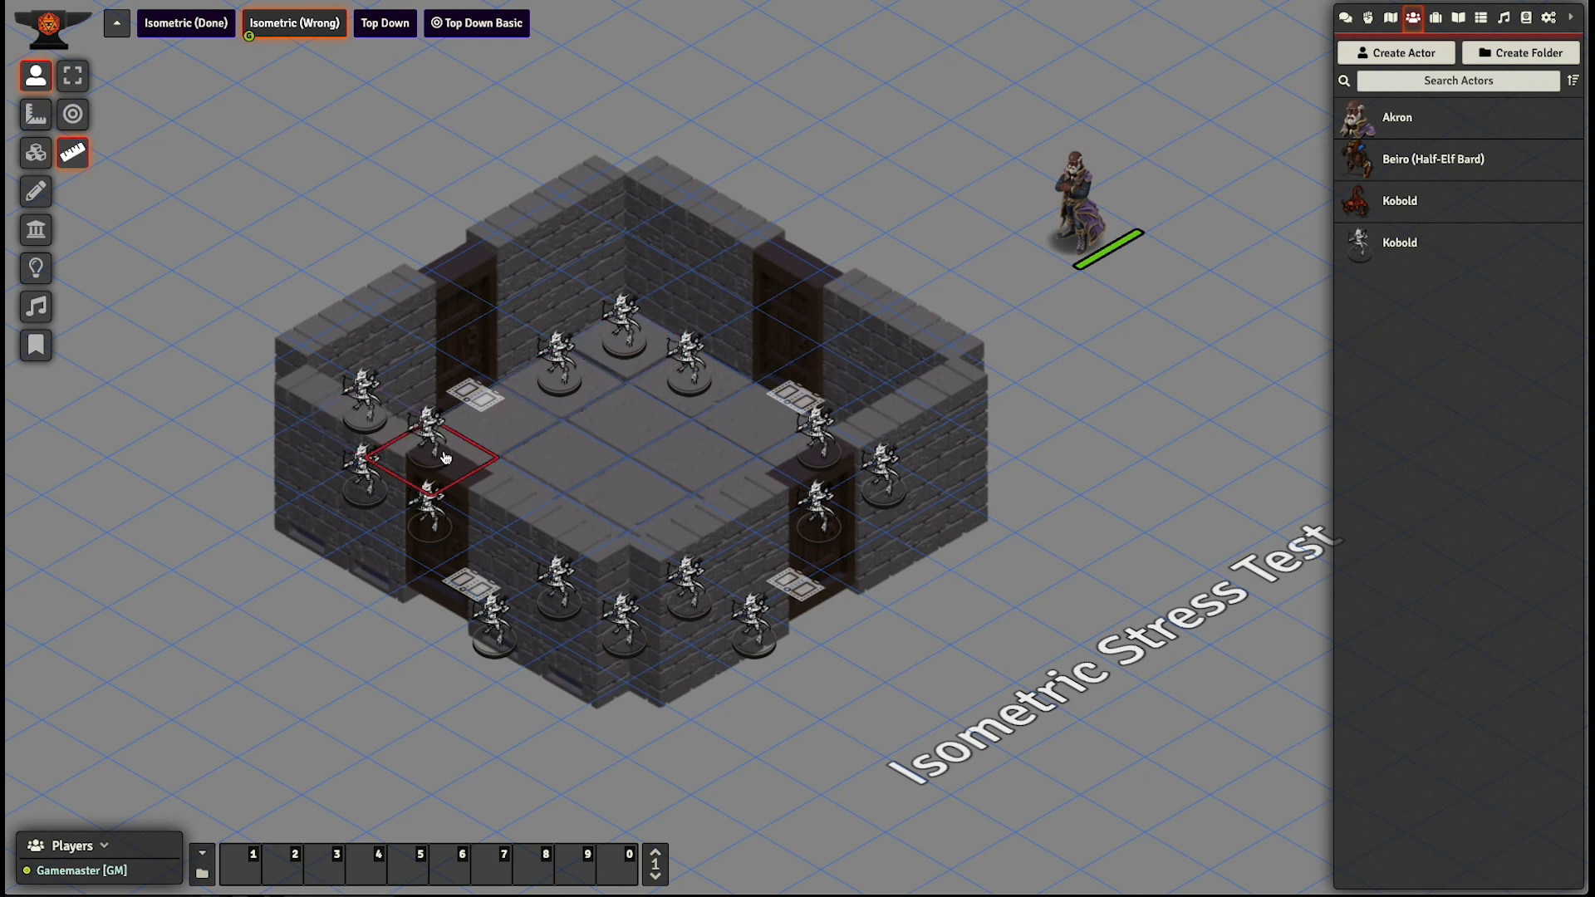
left_click(754, 638, "shift")
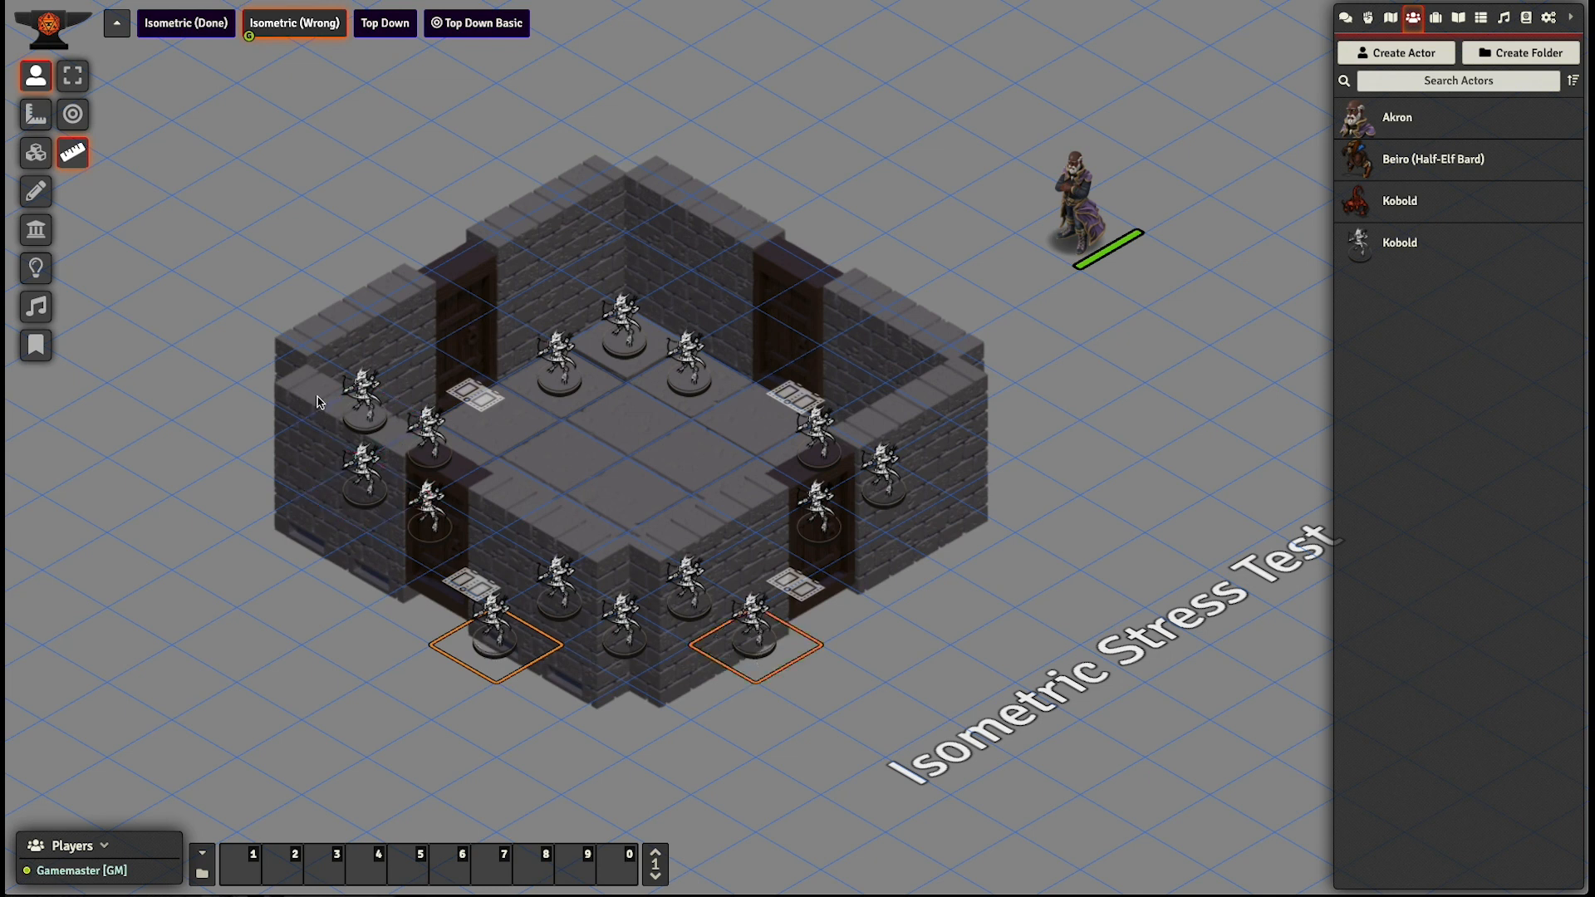
left_click(348, 414, "shift")
left_click(364, 472)
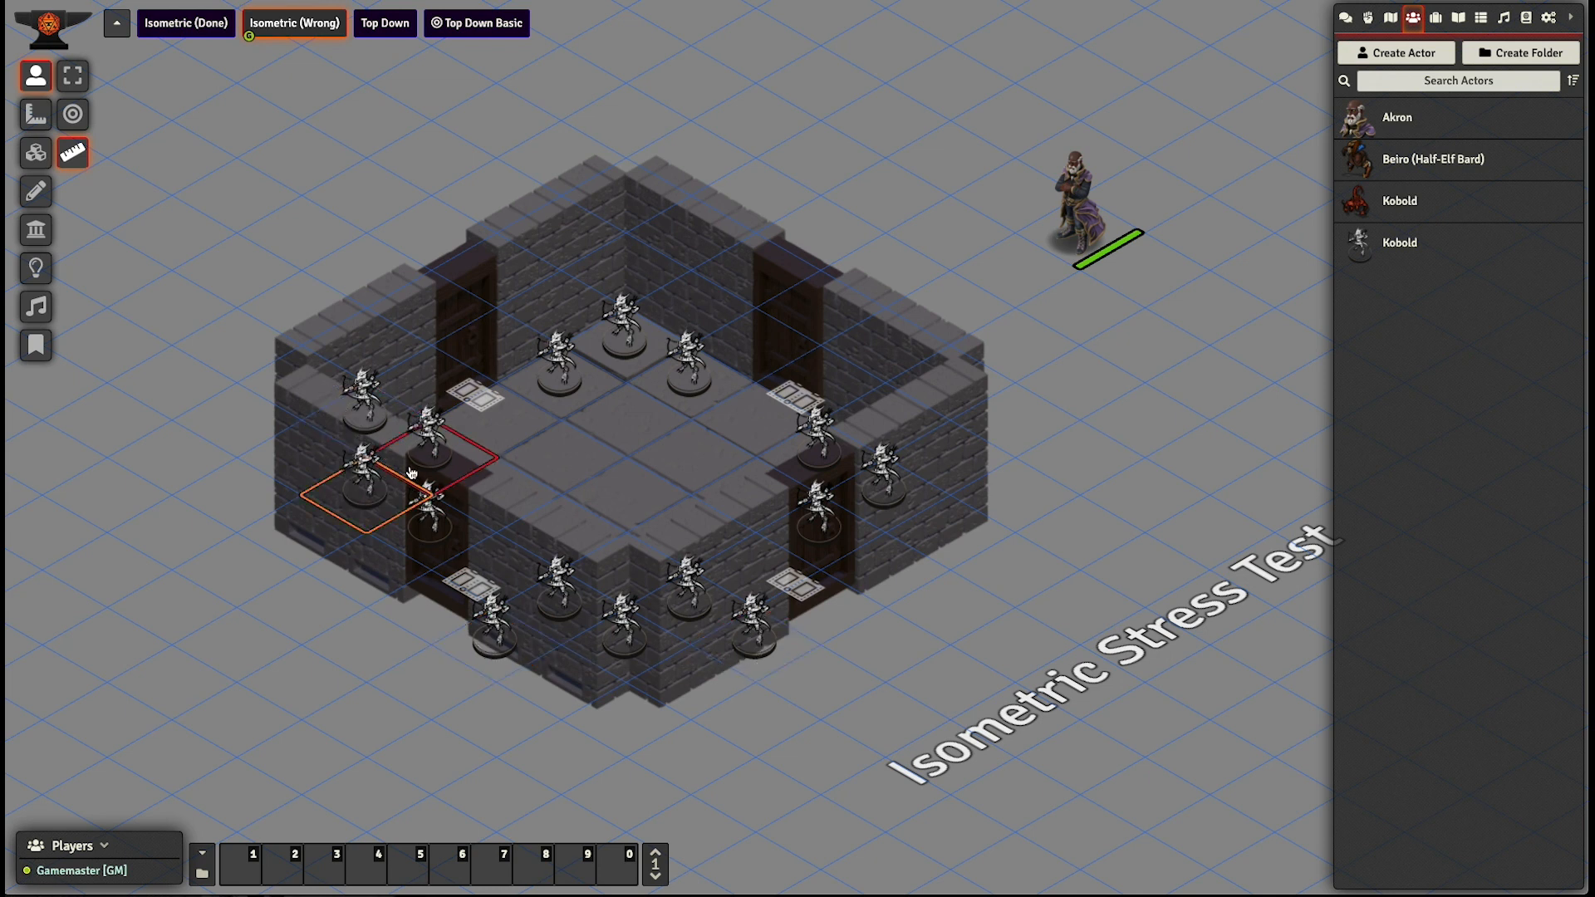
- Show the wall segments of the isometric room to compare them with the artwork, and return to the token controls
left_click(35, 233)
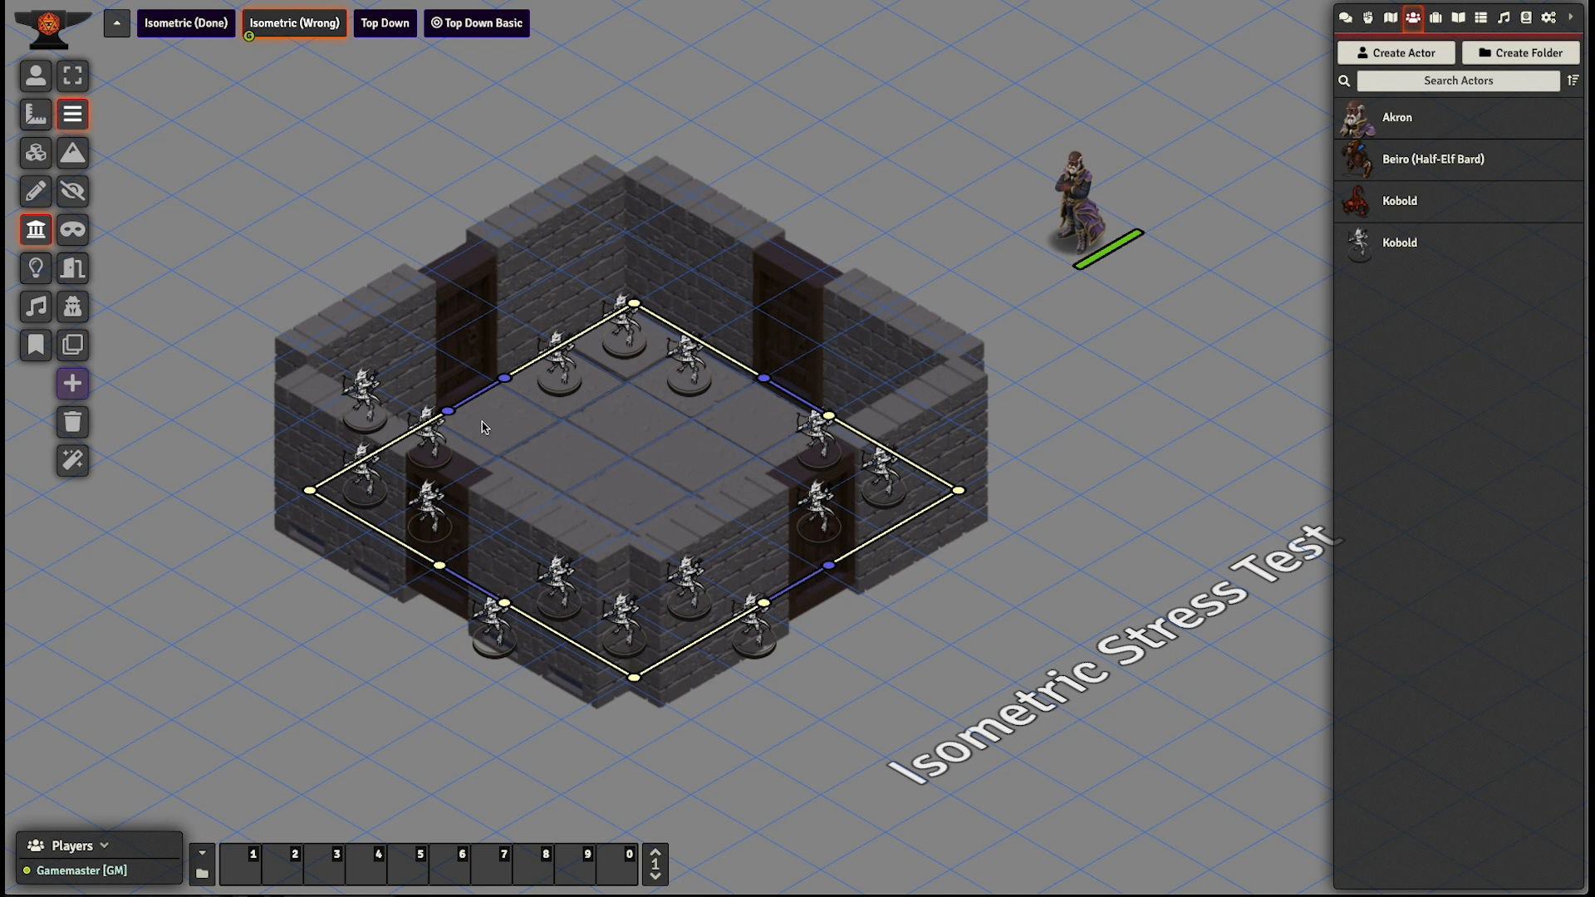
left_click(36, 76)
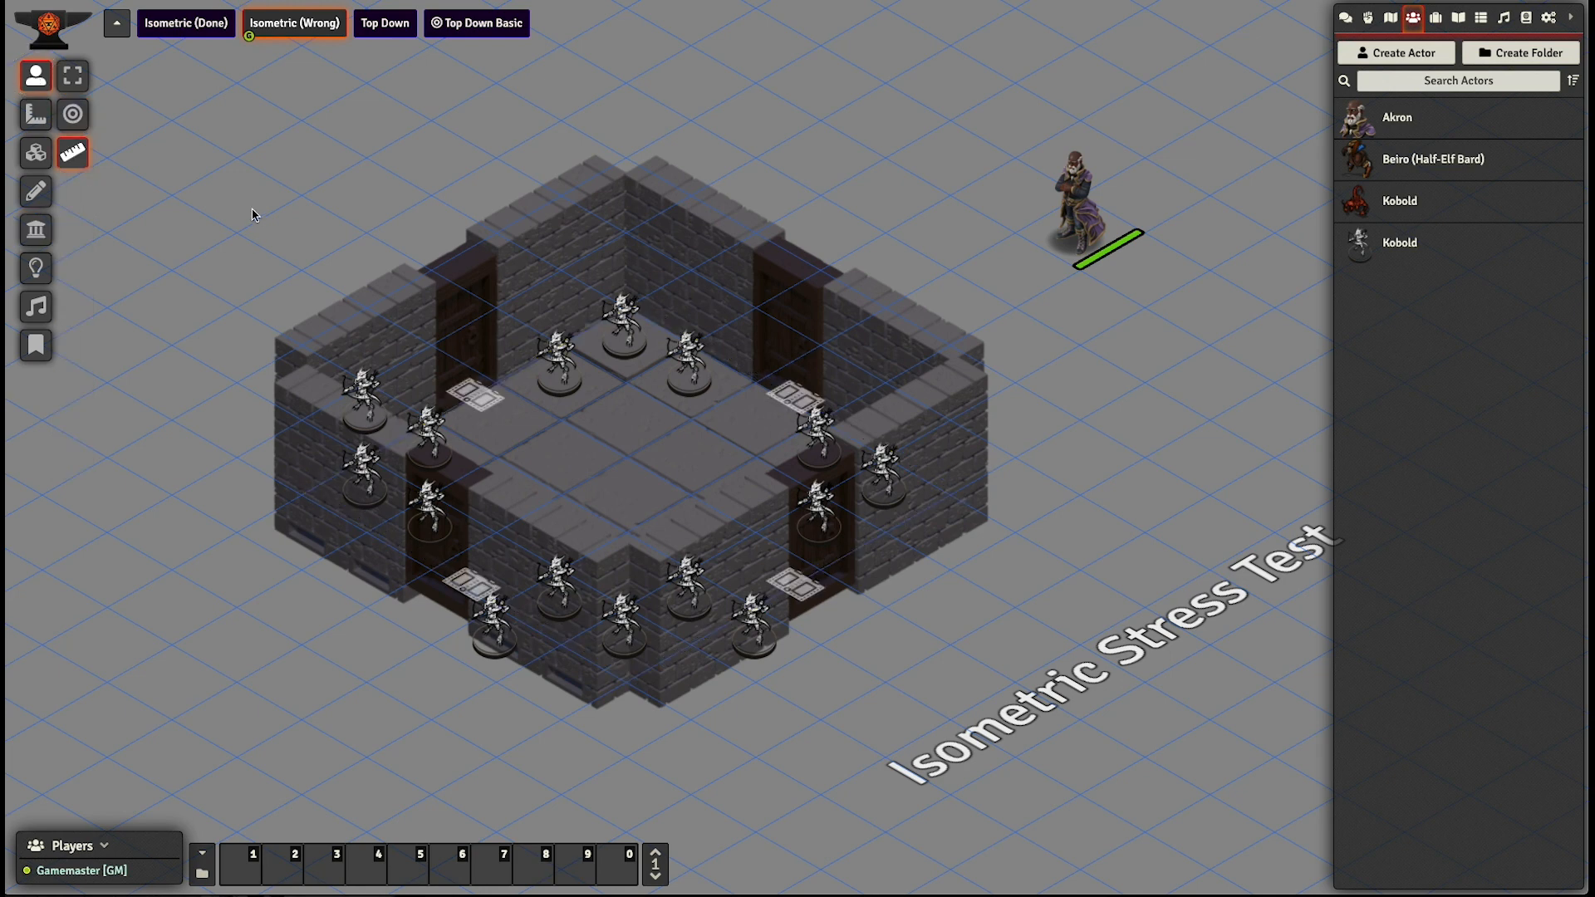
left_click(907, 222)
left_click_drag(907, 222, 874, 237)
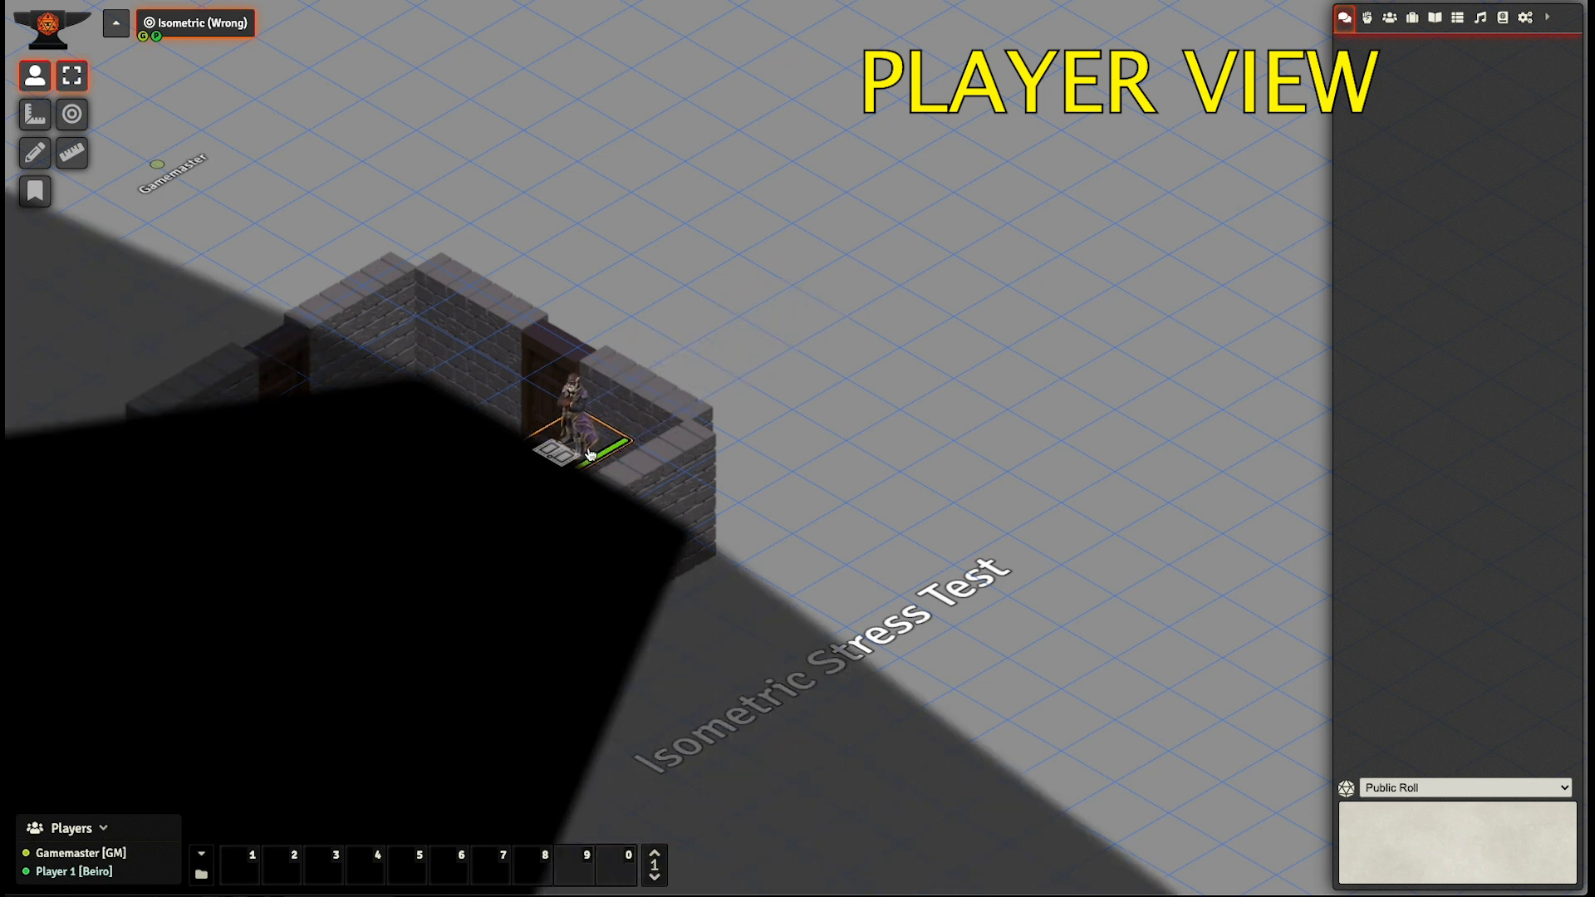
- In the player view, open the upper-right door and walk the Akron token through the upper-left door to outside the left corner
left_click(558, 457)
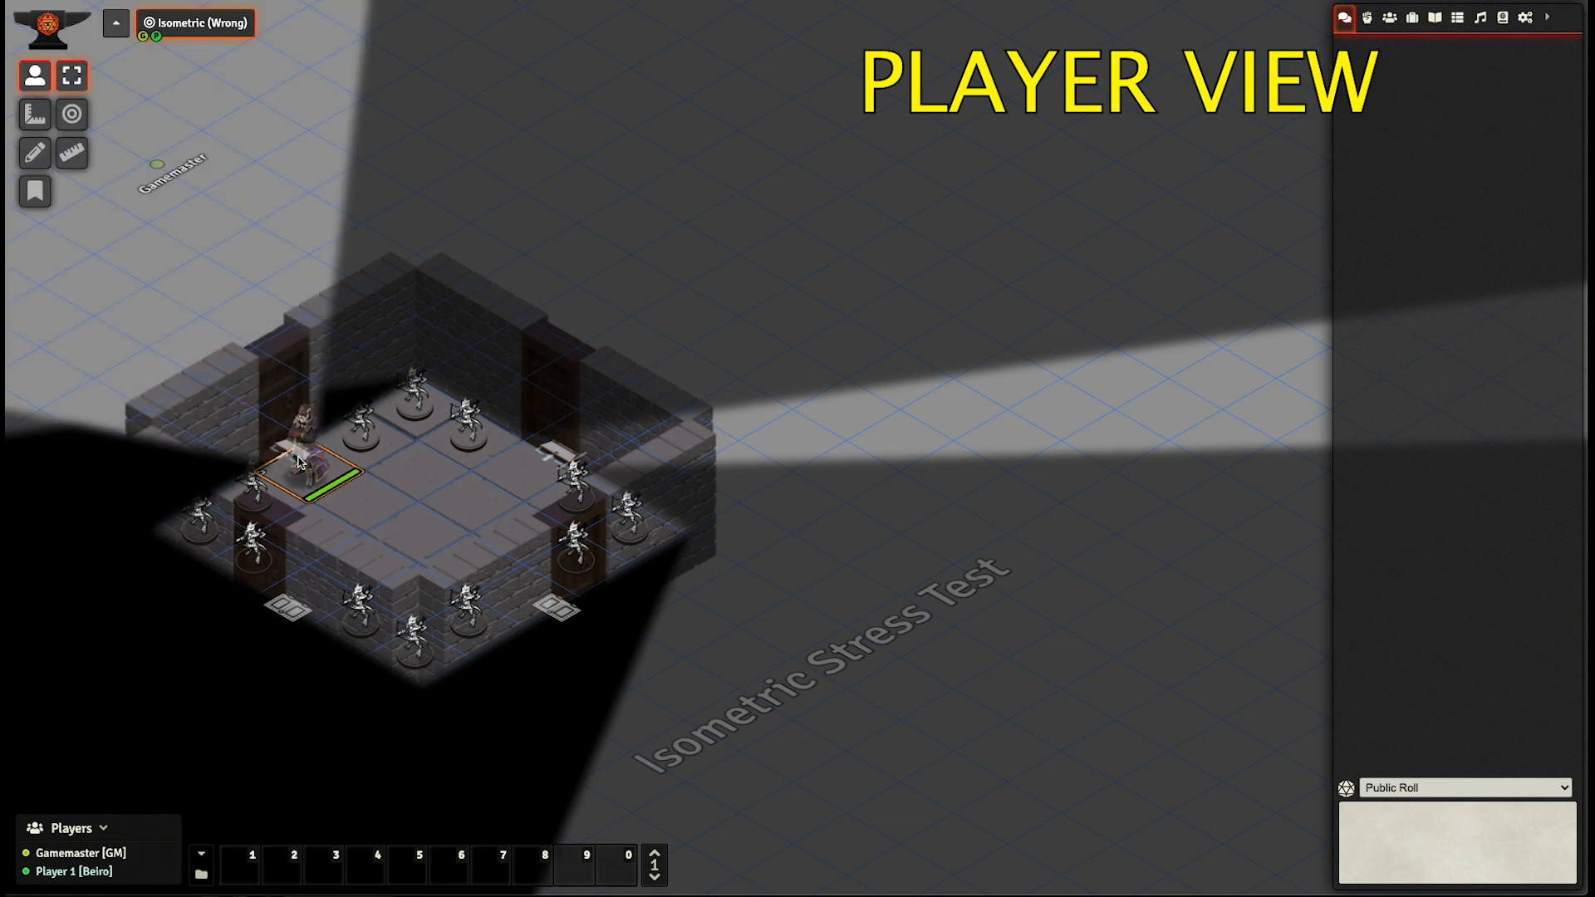
key("Up")
key("Up")
key("Left")
key("Left")
key("Left")
key("Down")
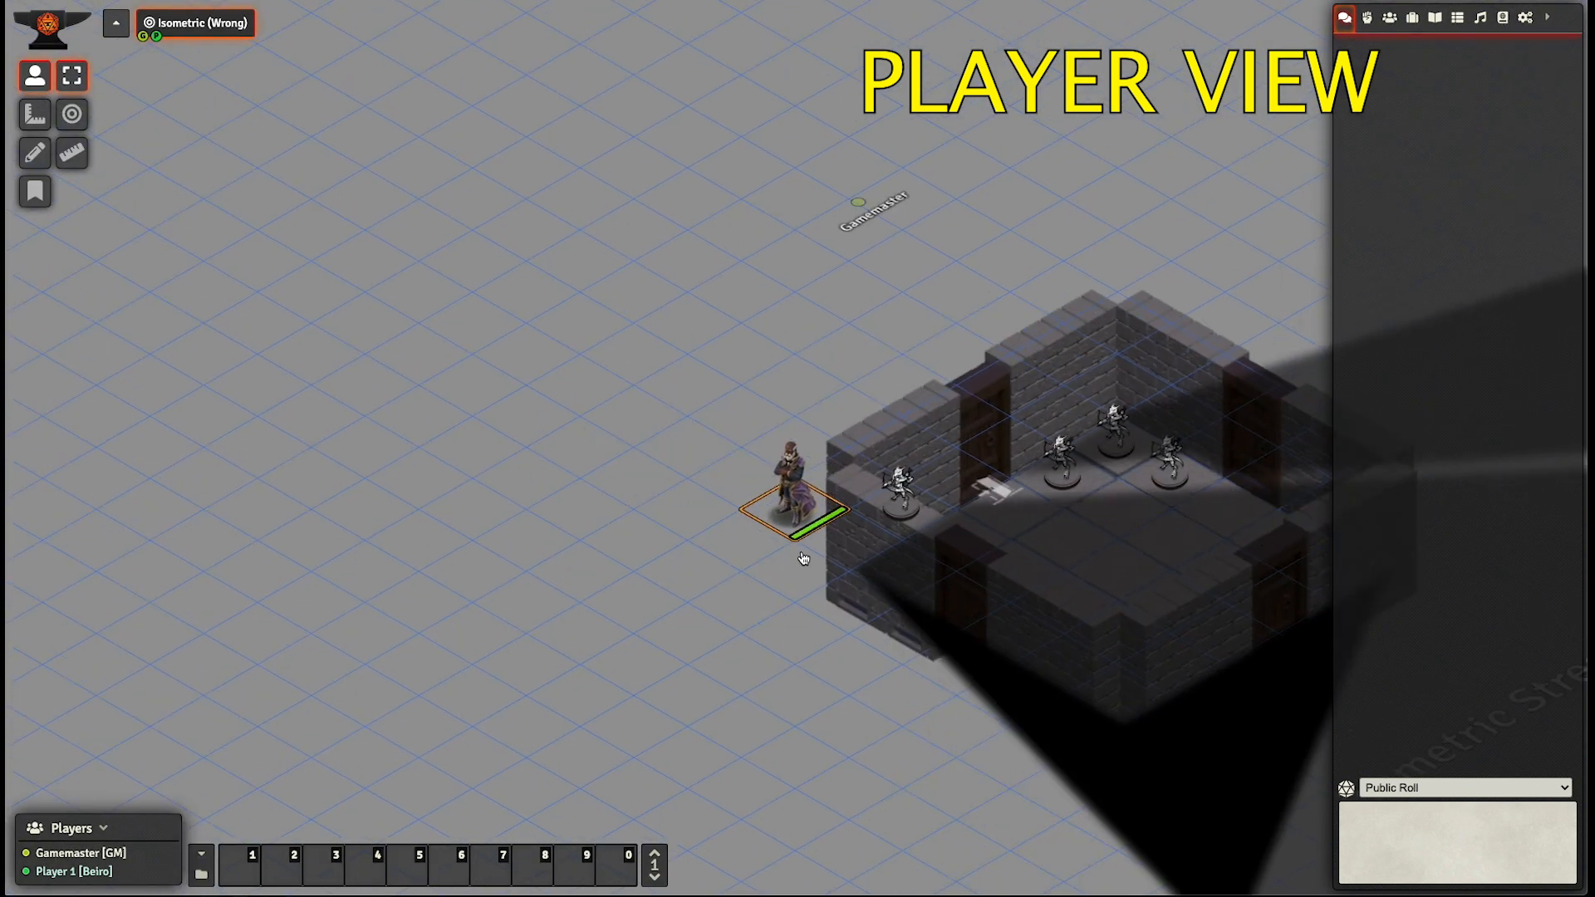
- Walk the Akron token around the room's left corner to the outside of the lower-left door
left_click_drag(650, 653, 272, 607)
scroll(272, 607, "up", 5)
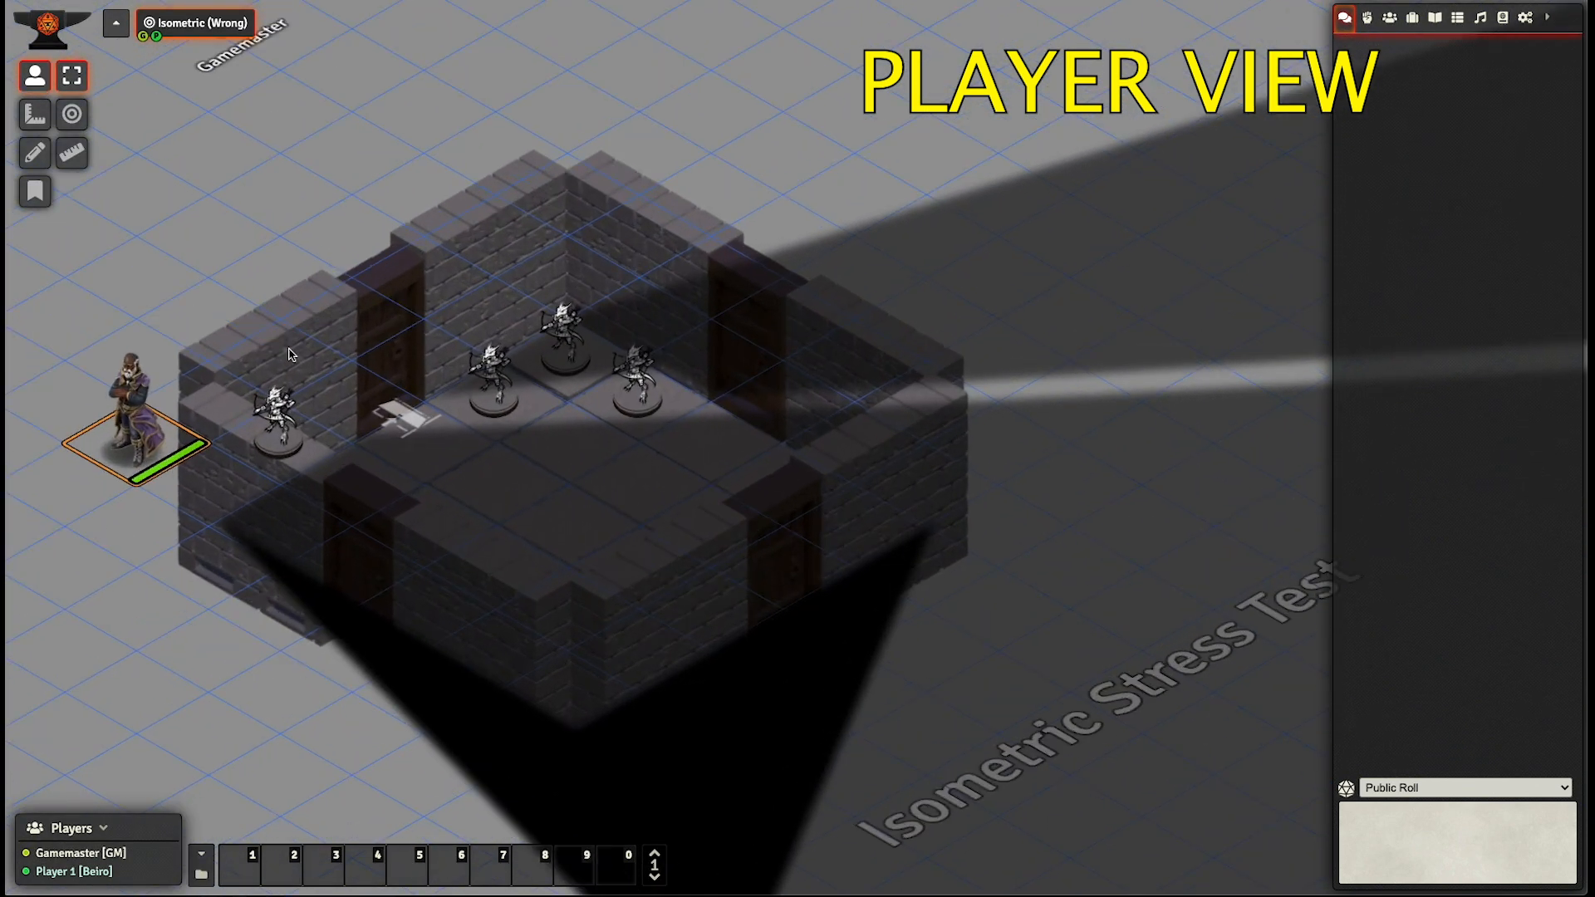
key("Left")
key("Left")
key("Down")
key("Down")
key("Down")
key("Down")
key("Down")
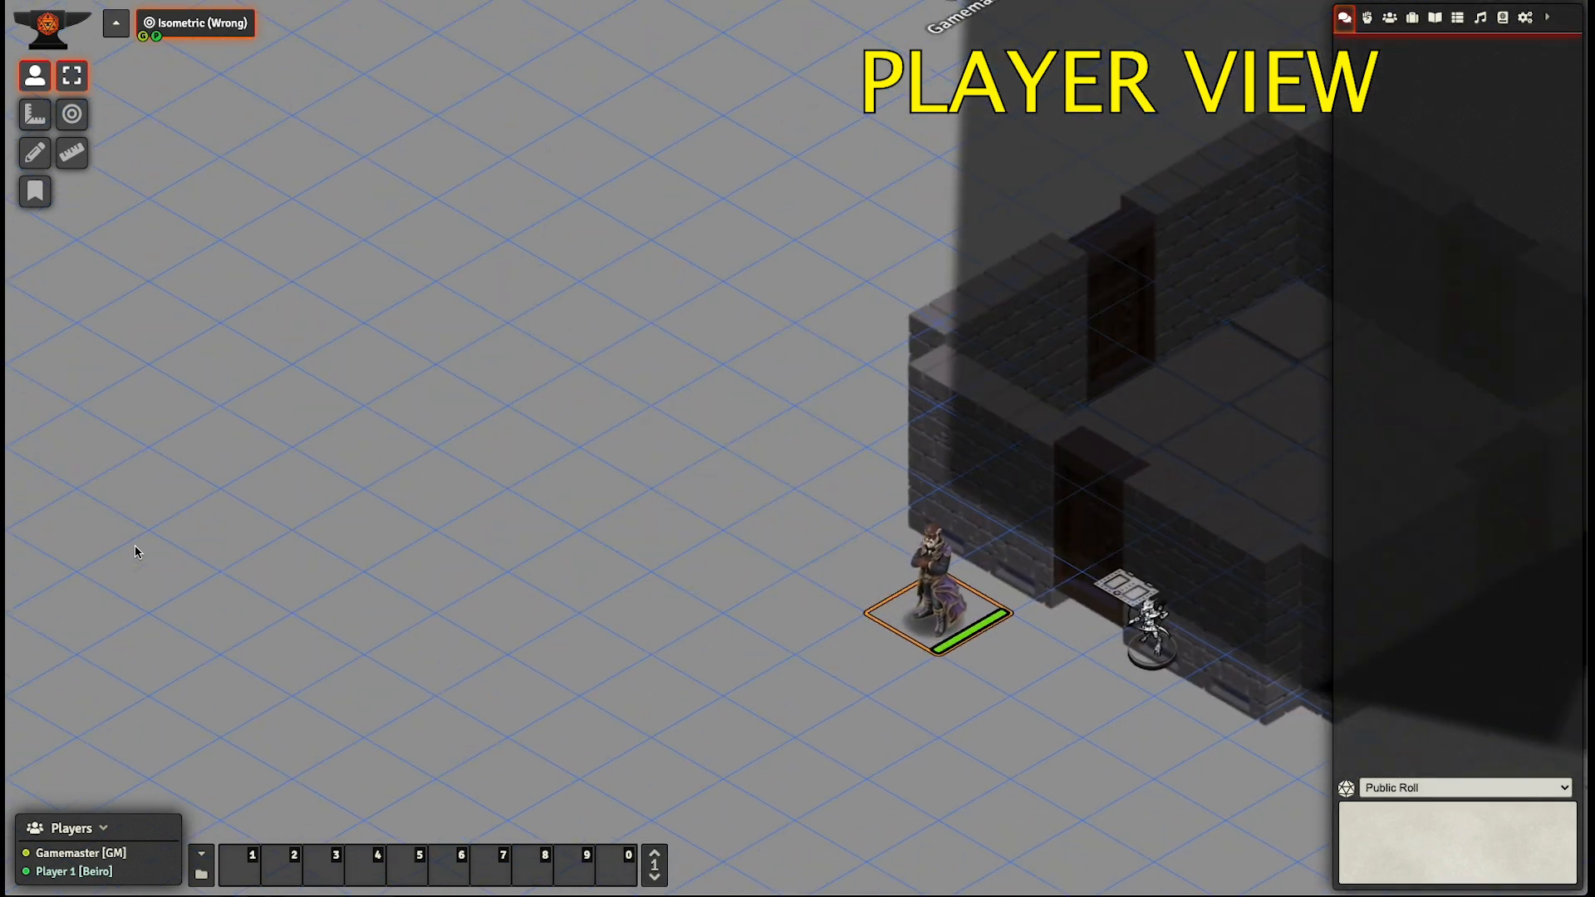
key("Left")
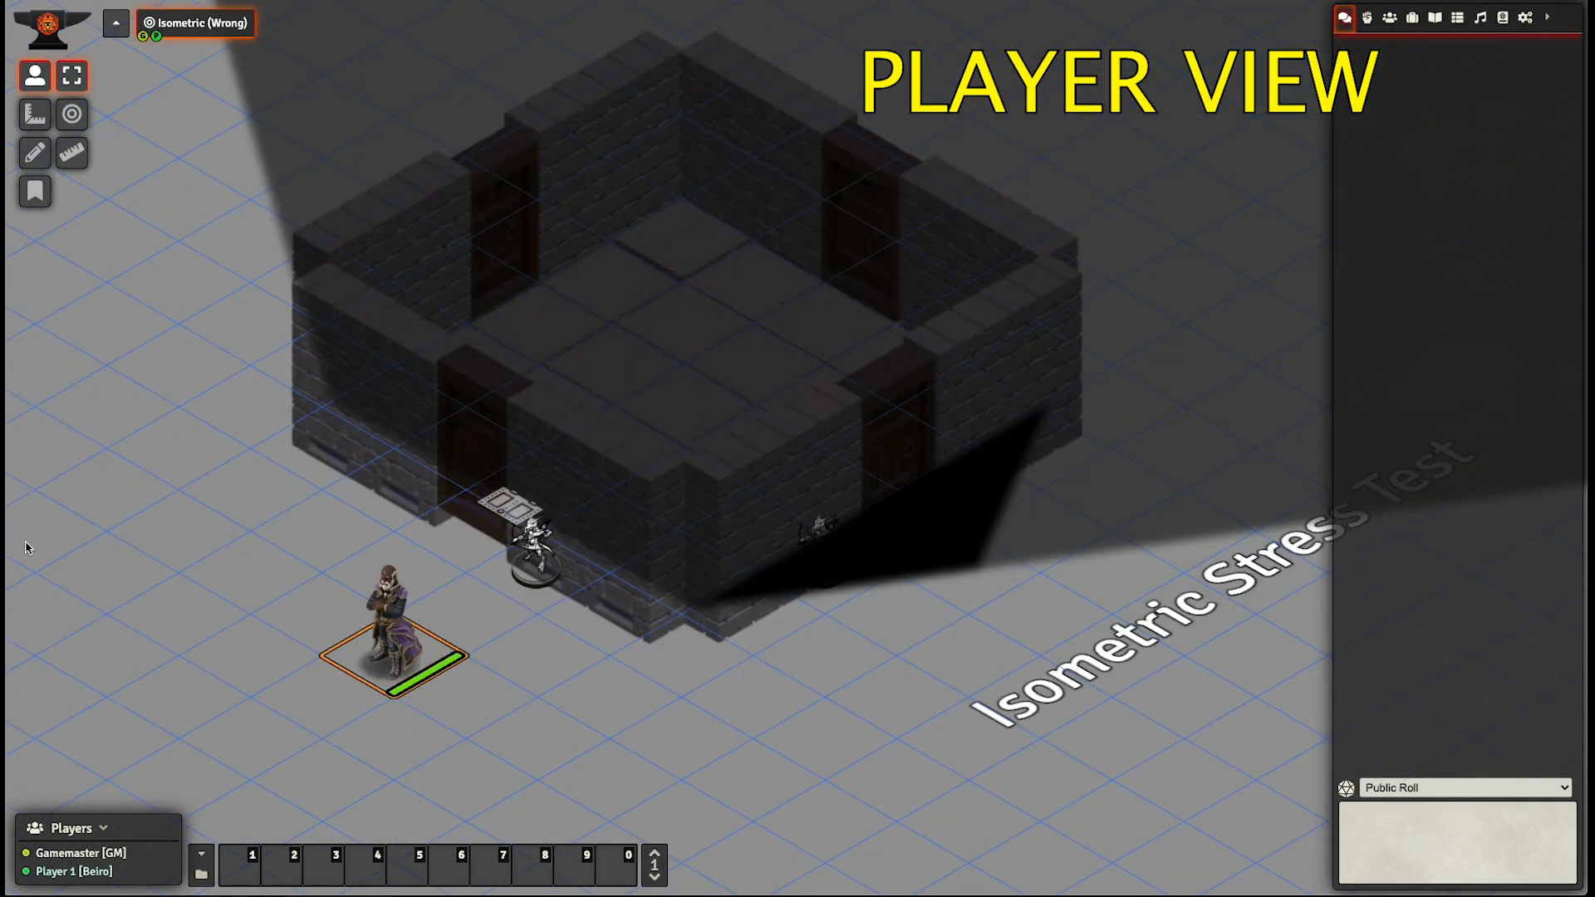
- Walk the Akron token around the room's bottom corner to the outside of the lower-right door
scroll(324, 615, "down", 3)
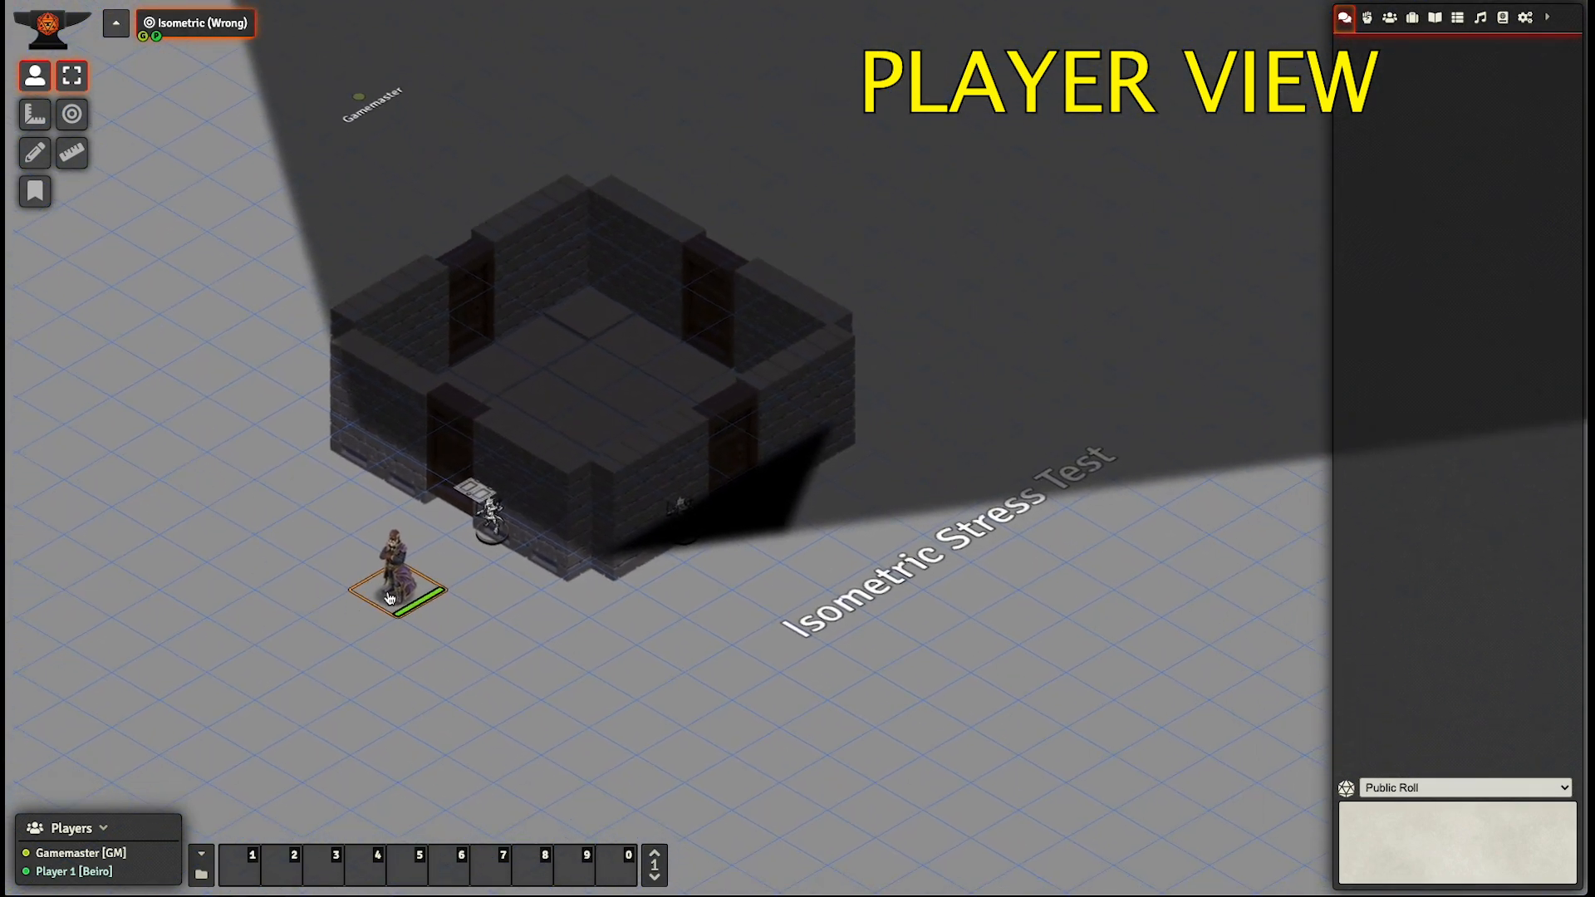
key("Down")
key("Down")
key("Right")
key("Right")
key("Down")
key("Right")
key("Right")
key("Right")
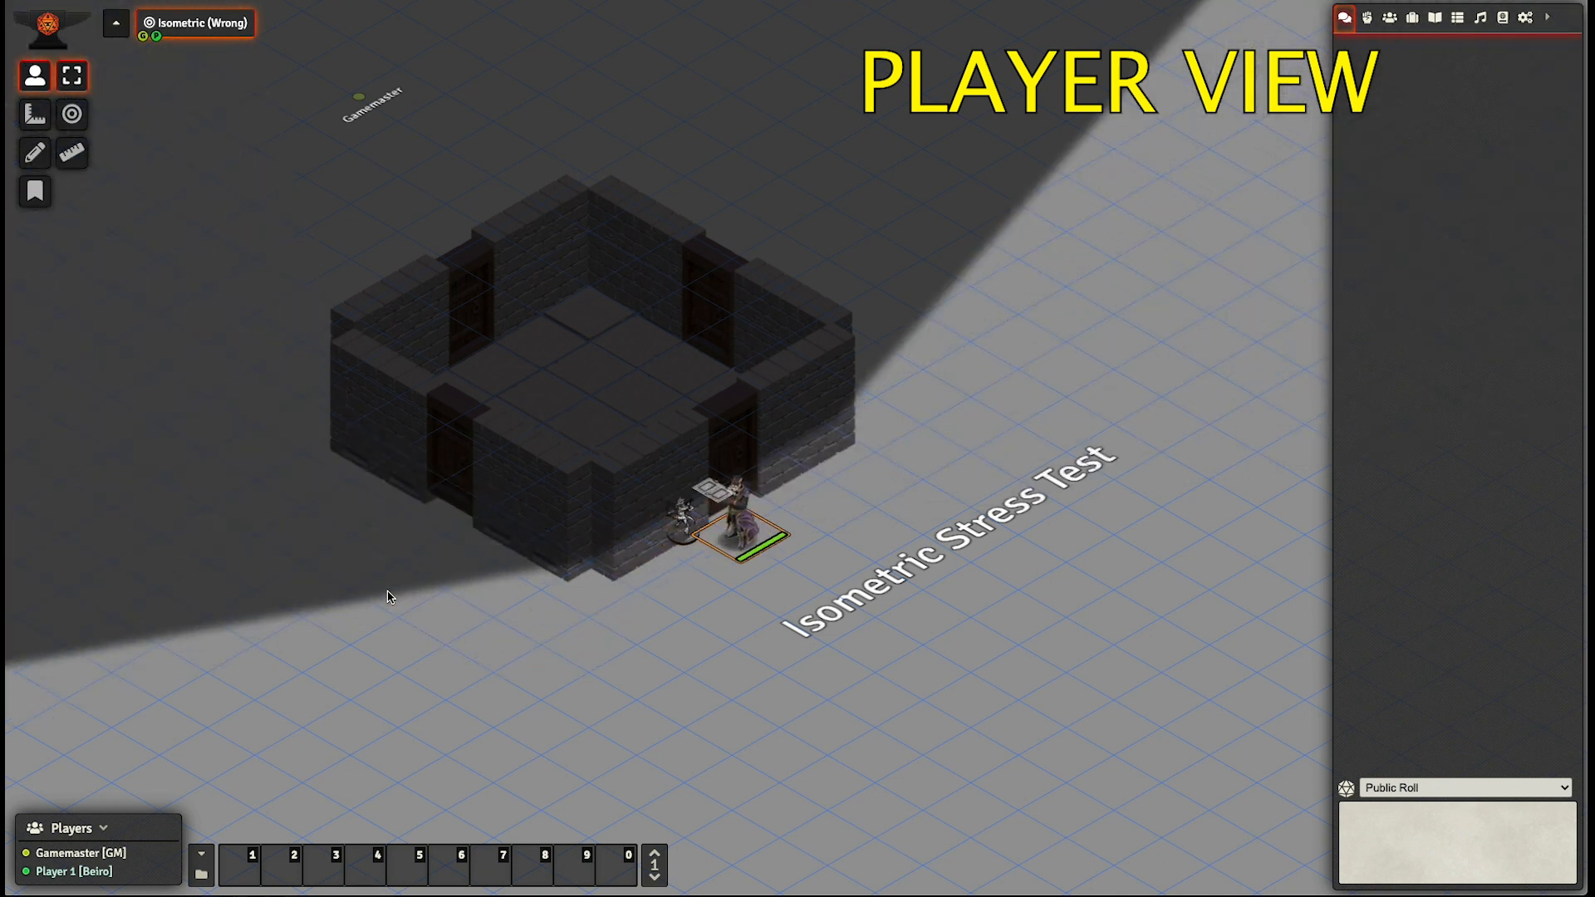
- Open the lower-right door and walk the Akron token from beside it into the room
key("Up")
left_click(720, 485)
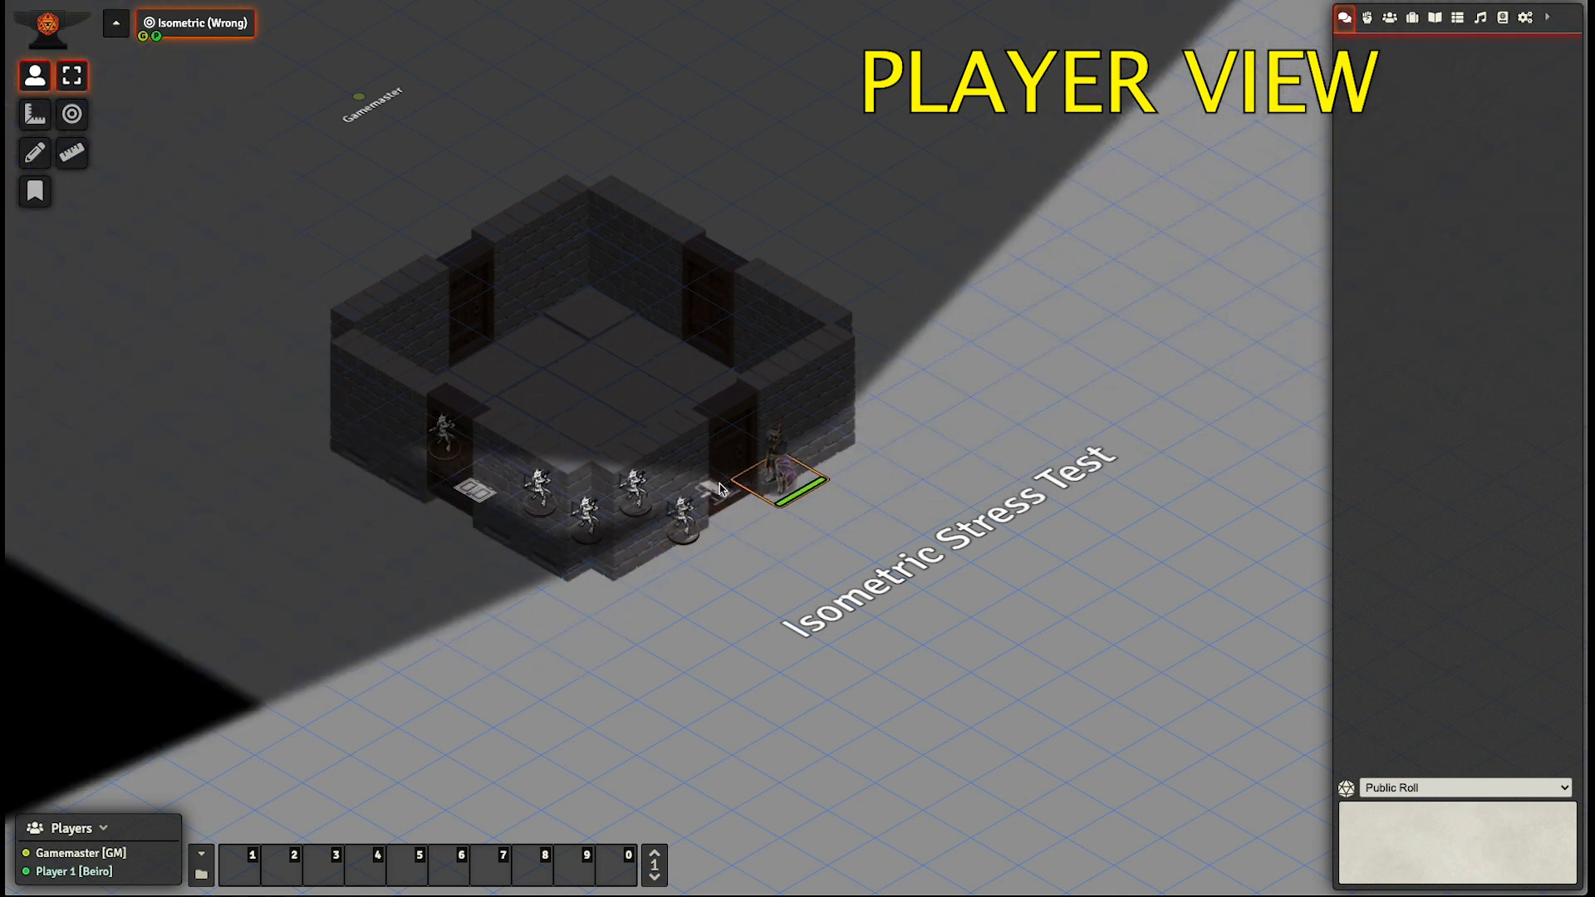
key("Left")
key("Left")
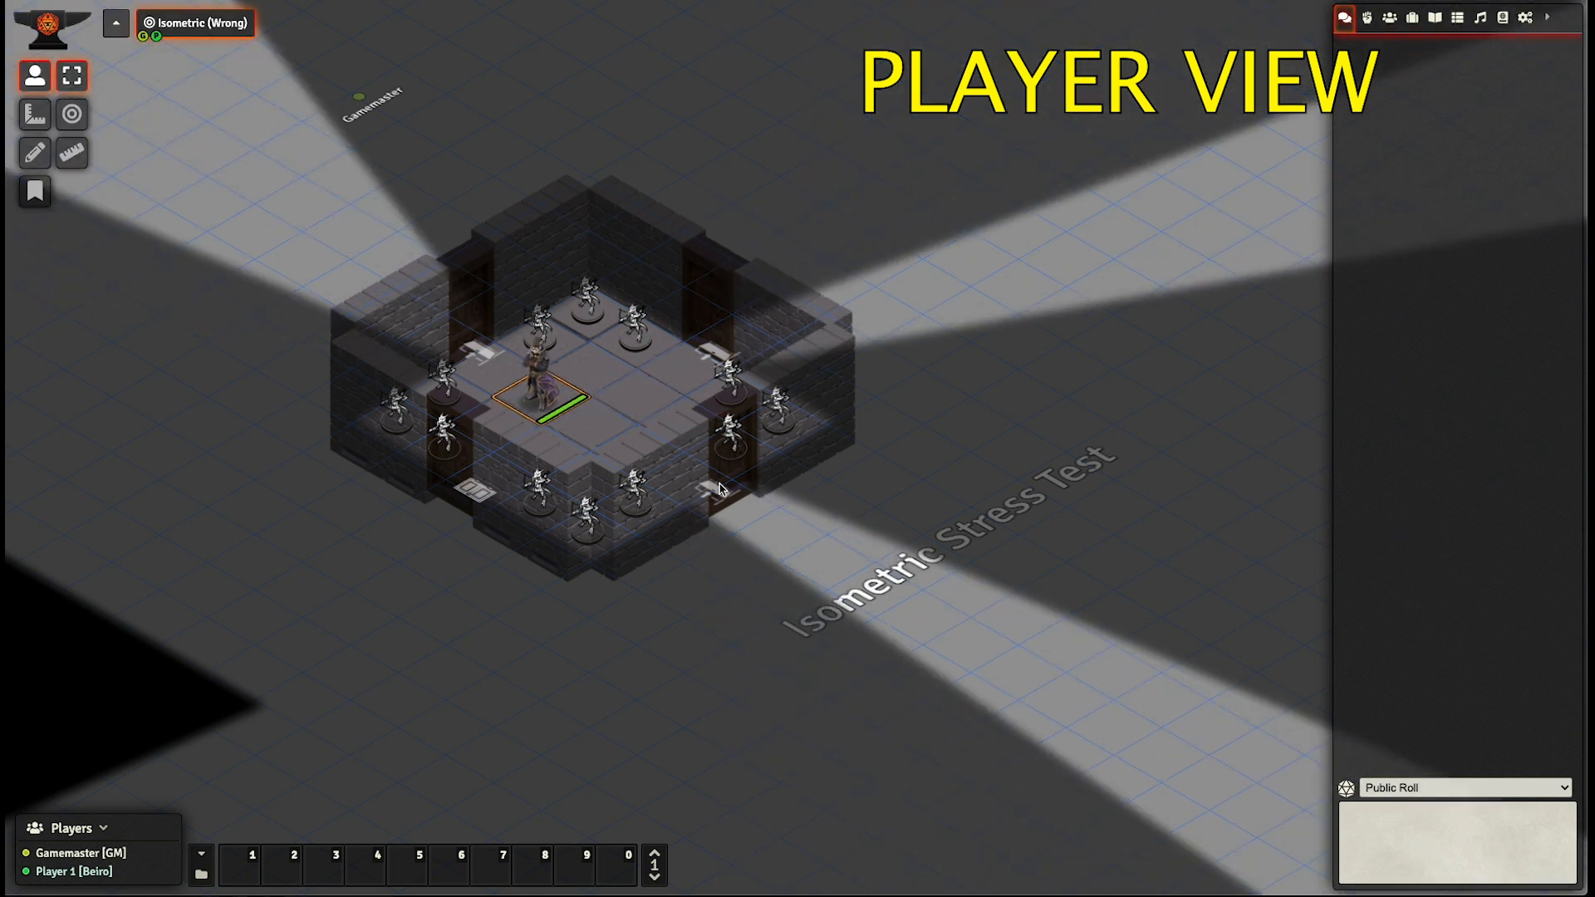
- Walk the Akron token around the lower and right parts of the room to check its sight through the doors
key("Down")
key("Down")
key("Right")
key("Up")
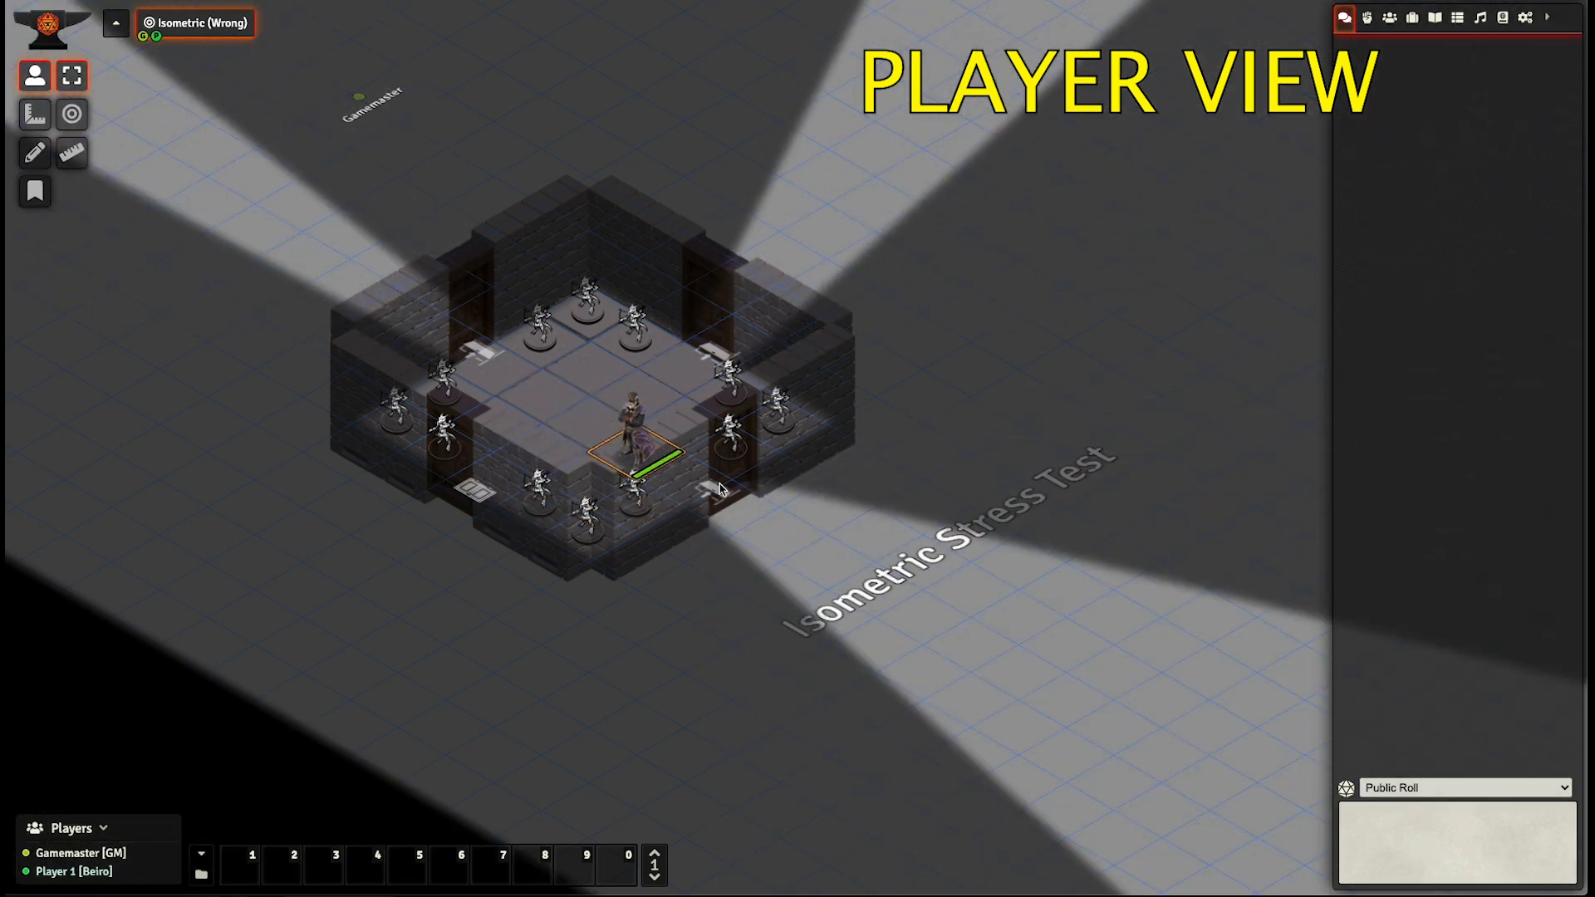
key("Right")
key("Up")
key("Up")
key("Left")
key("Down")
key("Down")
key("Left")
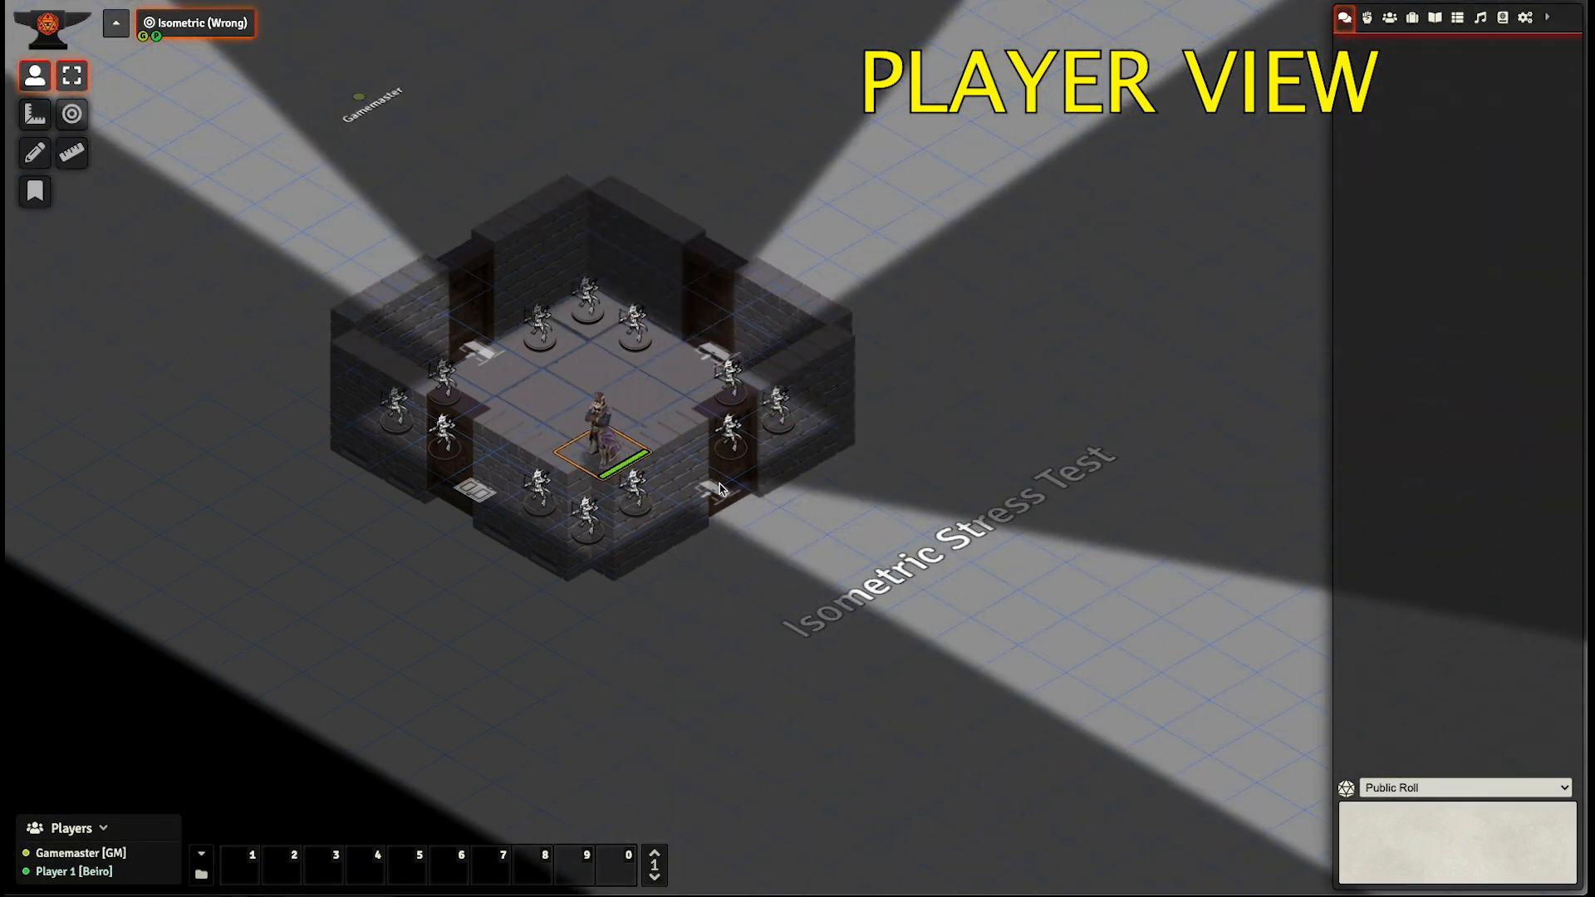
- Walk the Akron token to the room's left side and back onto the open floor to check how the walls are revealed
key("Up")
key("Up")
key("Up")
key("Left")
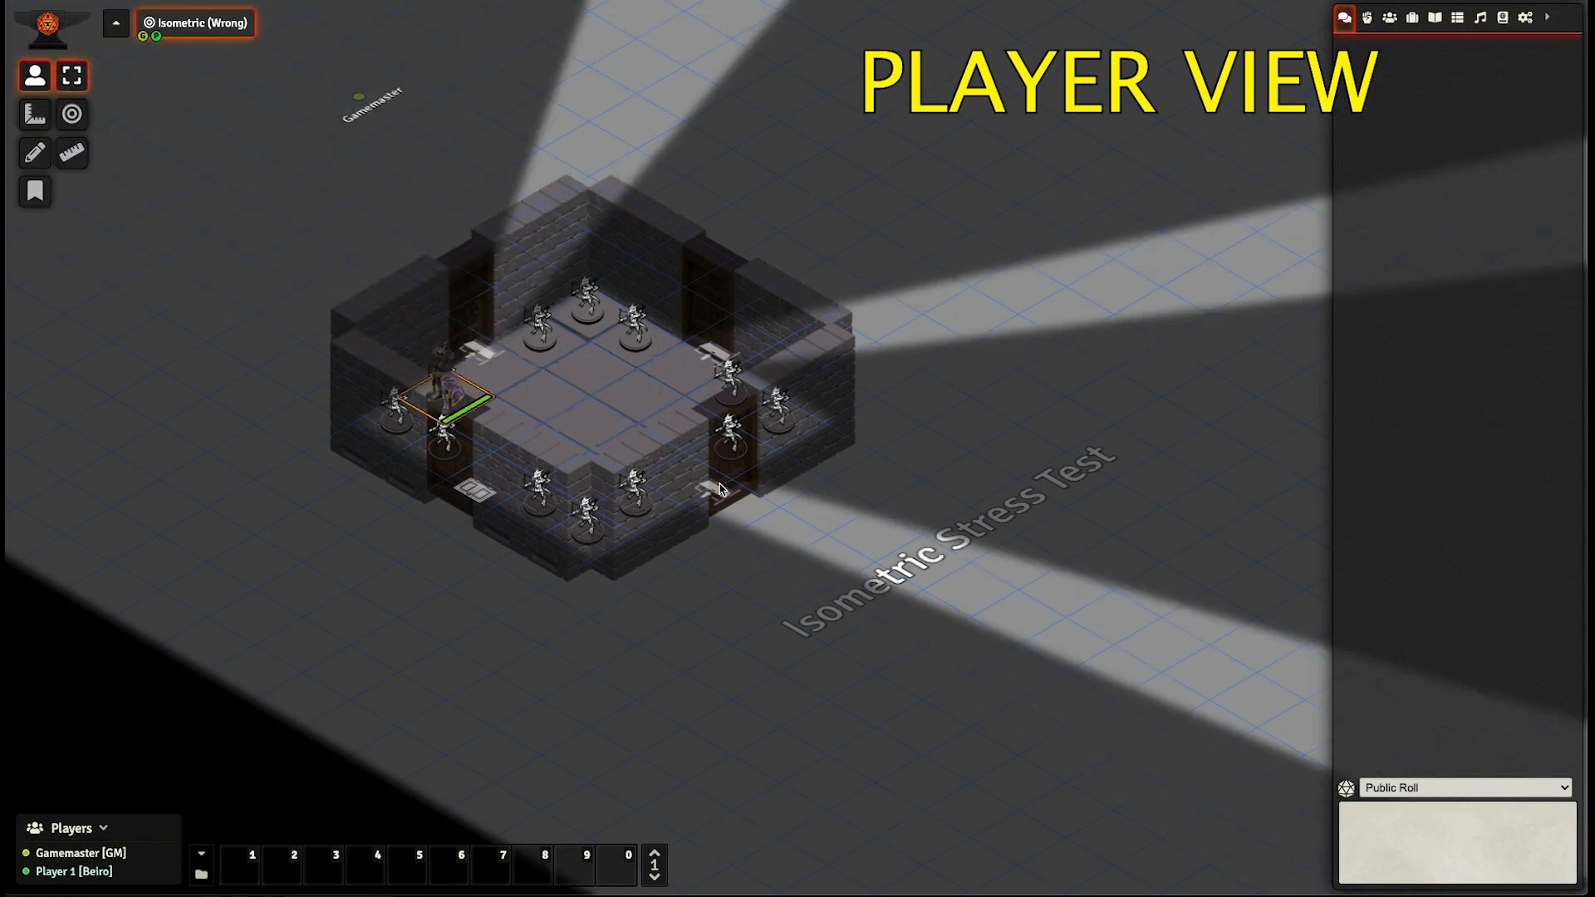
key("Down")
key("Down")
key("Up")
key("Right")
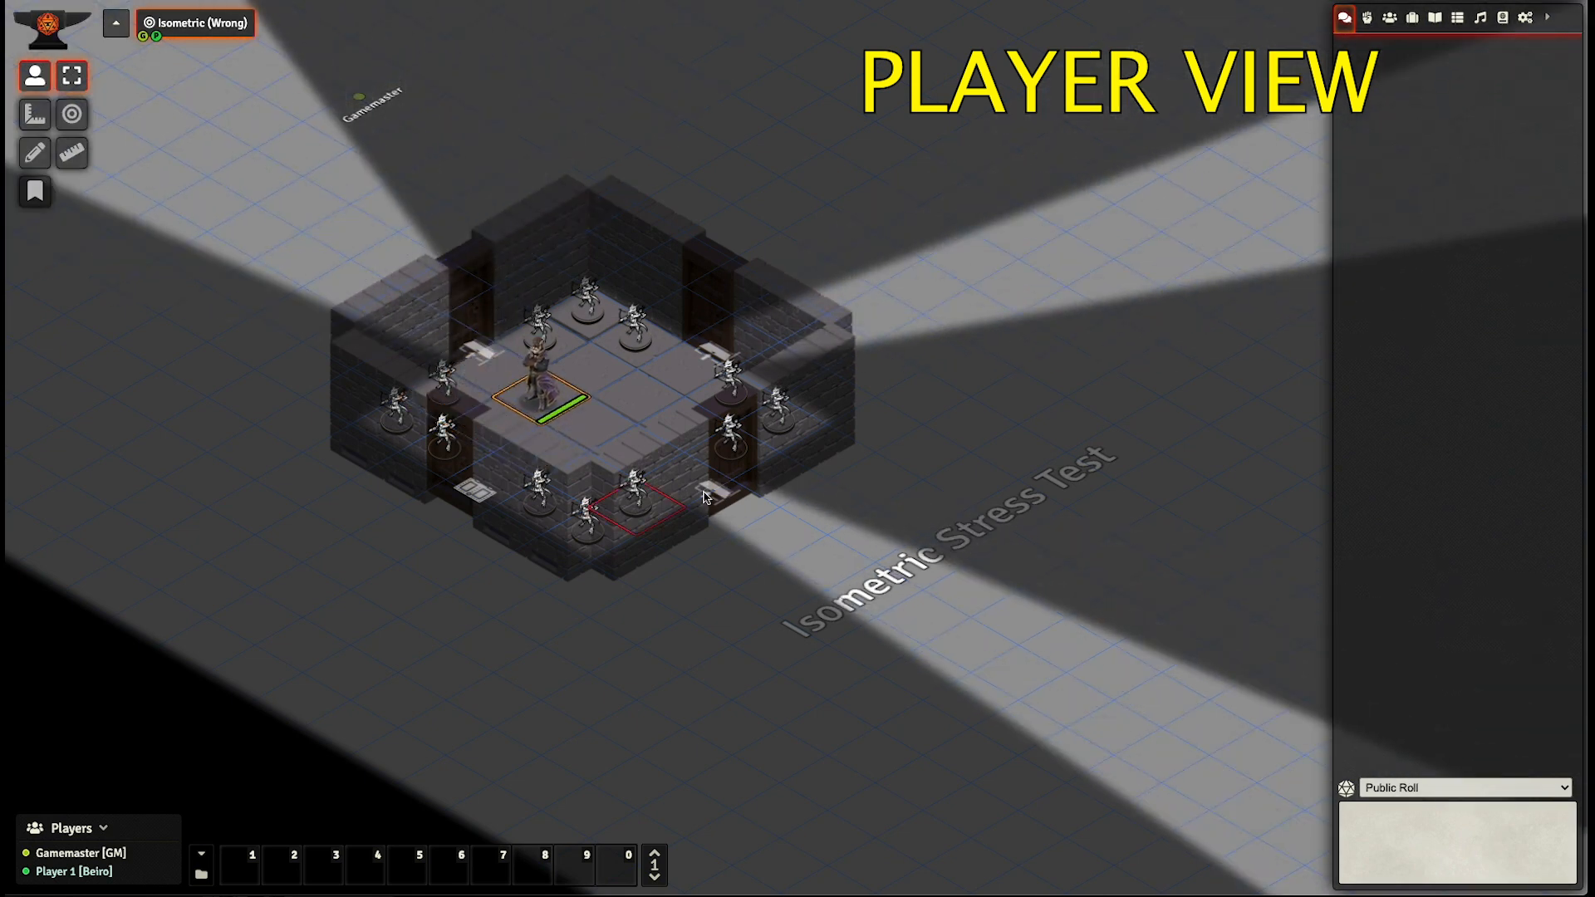
- Examine up close how the Akron and kobold tokens overlap the room's walls in the player and Gamemaster views
scroll(704, 497, "up", 5)
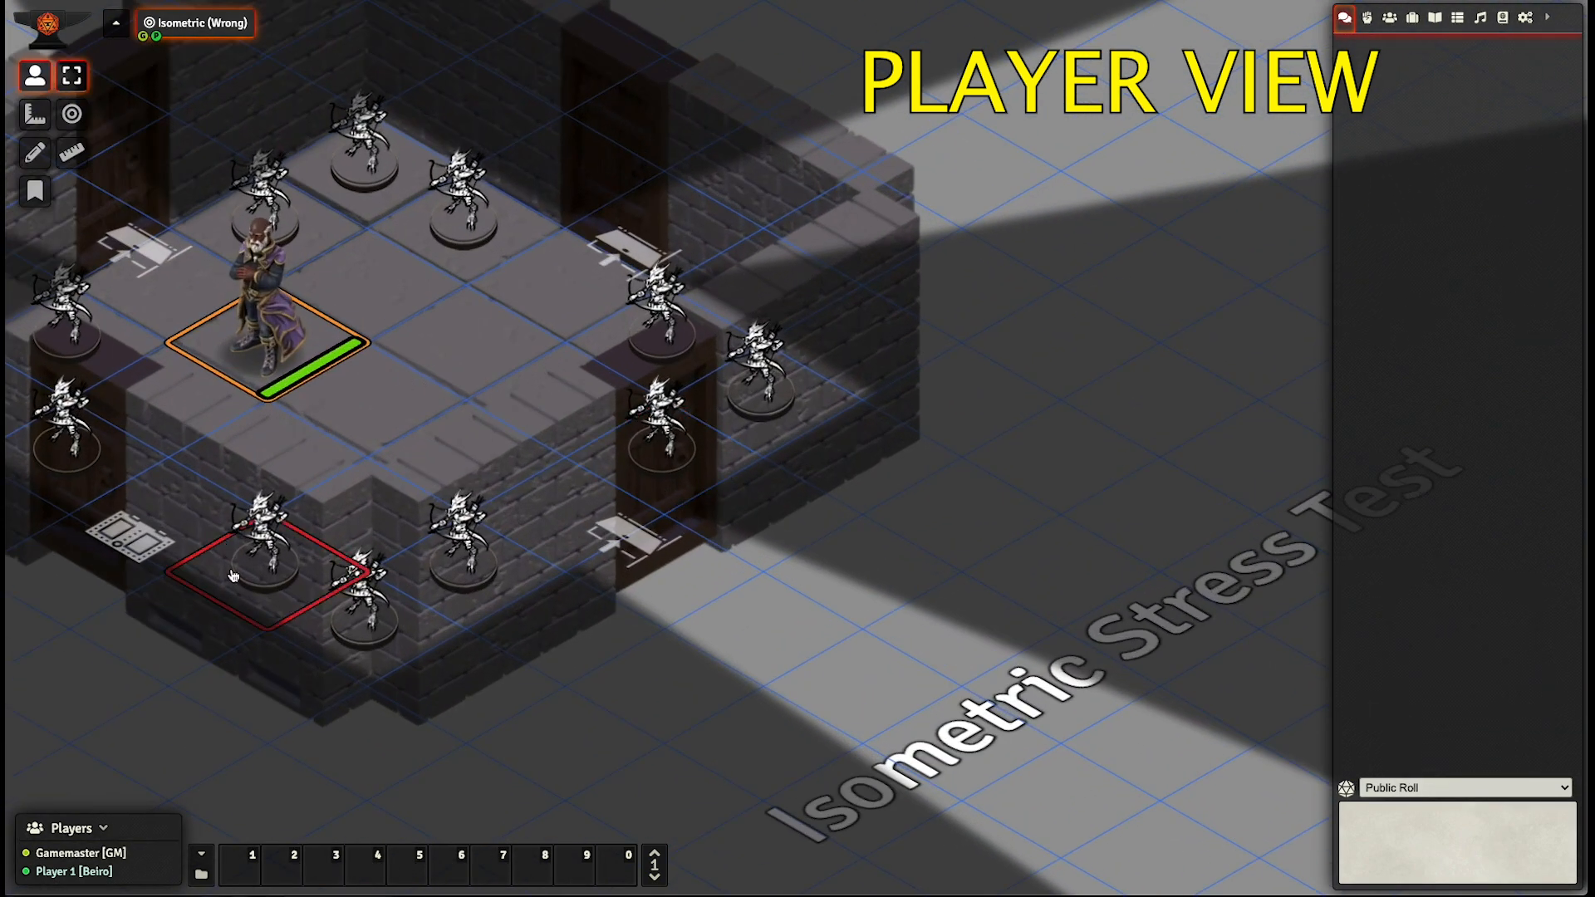
scroll(406, 407, "down", 2)
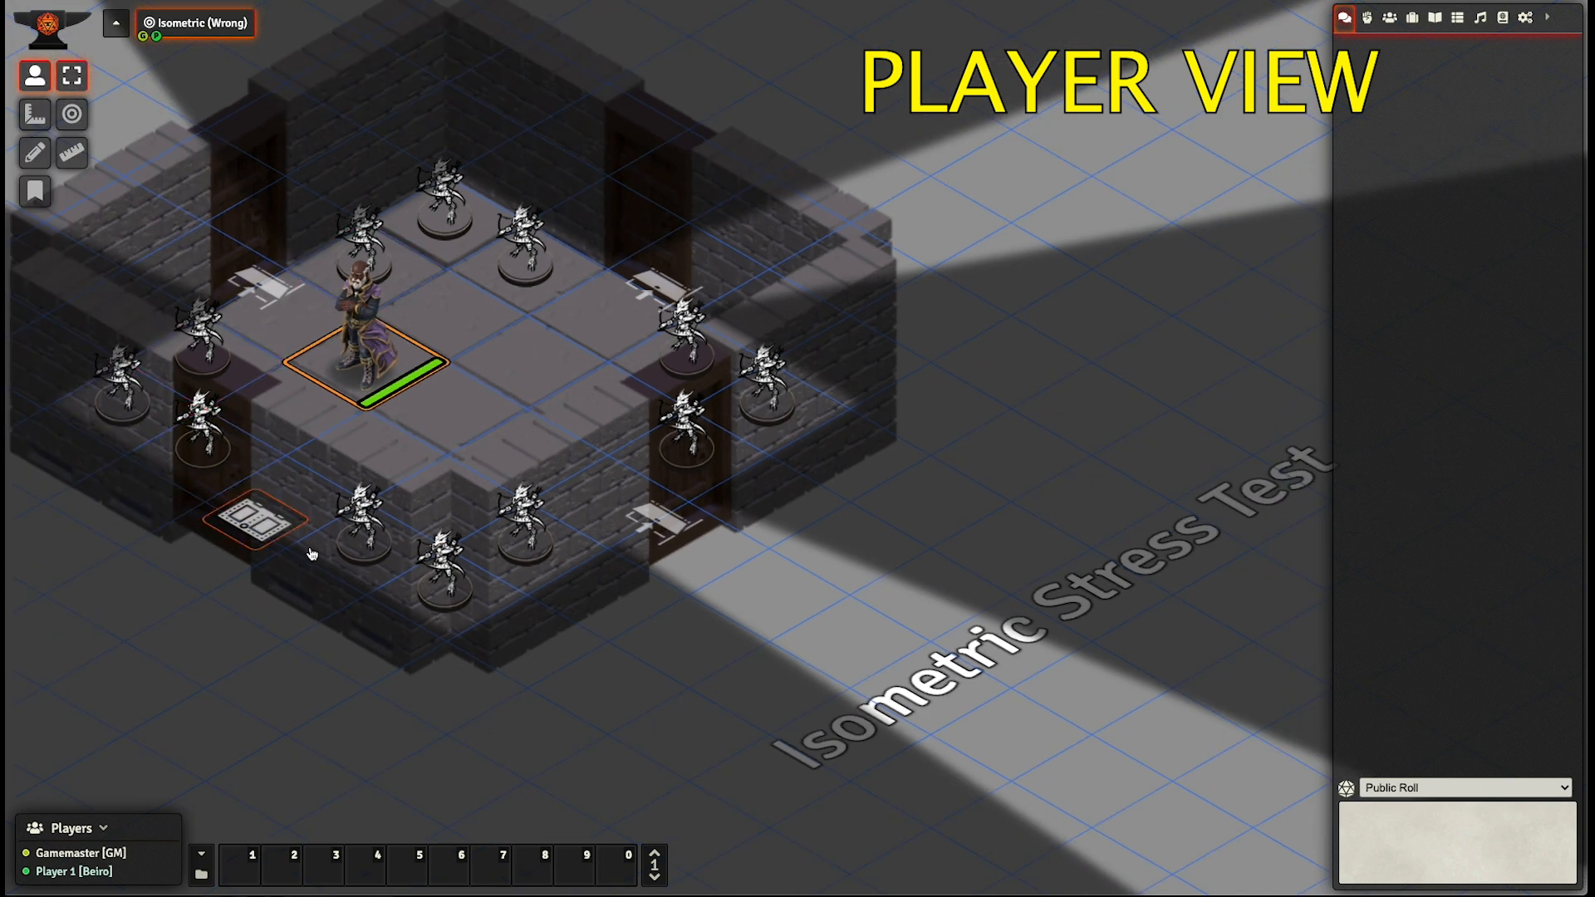
scroll(738, 348, "down", 1)
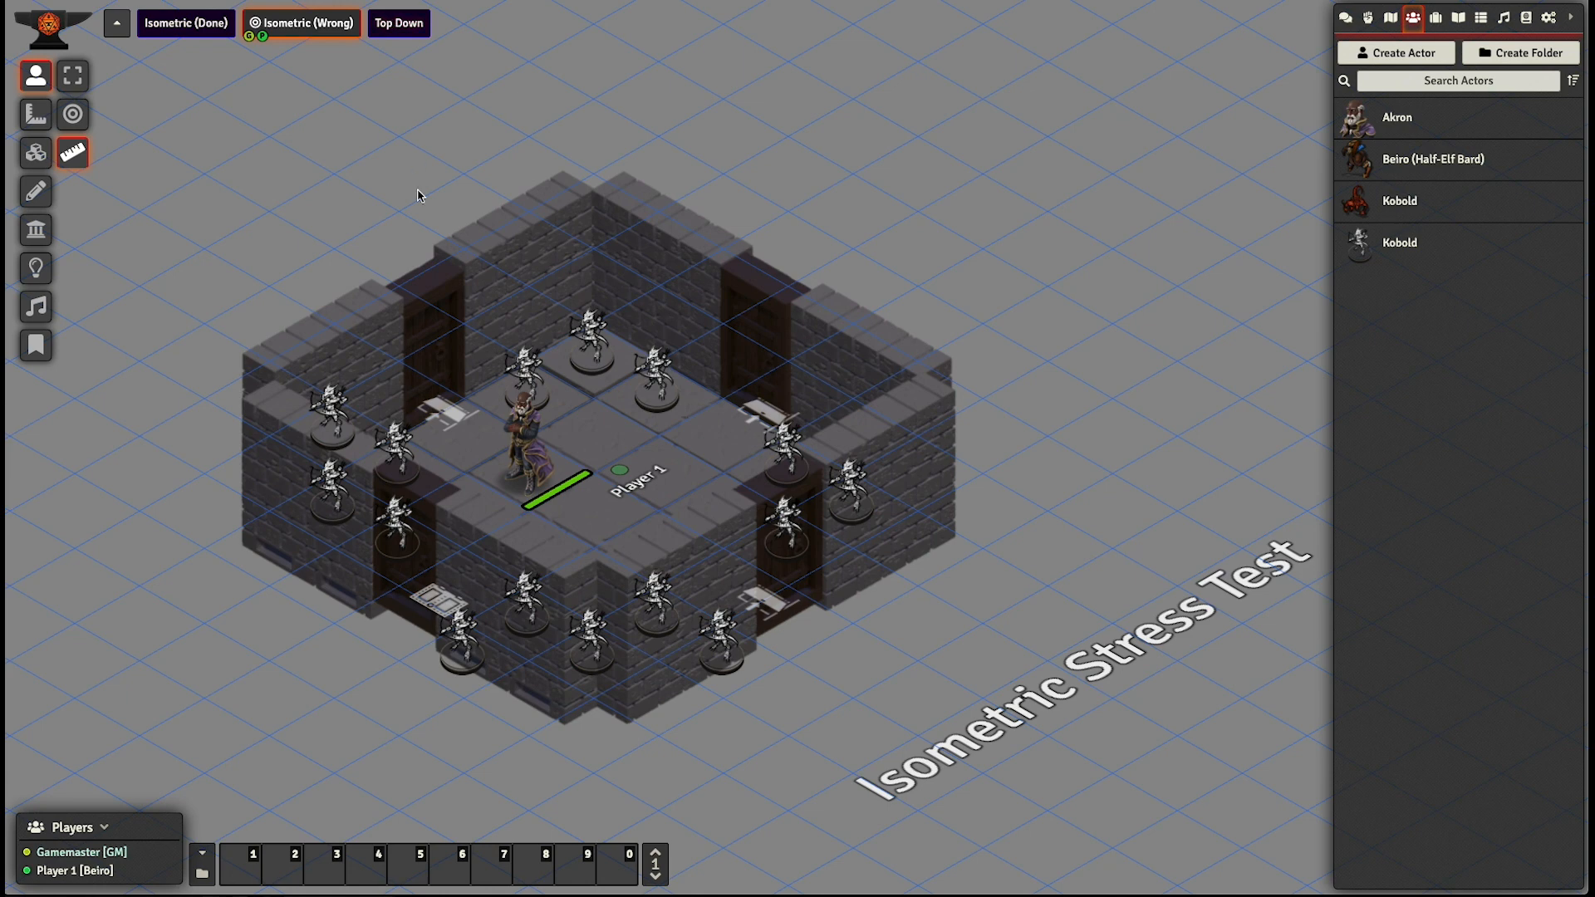
scroll(418, 194, "up", 5)
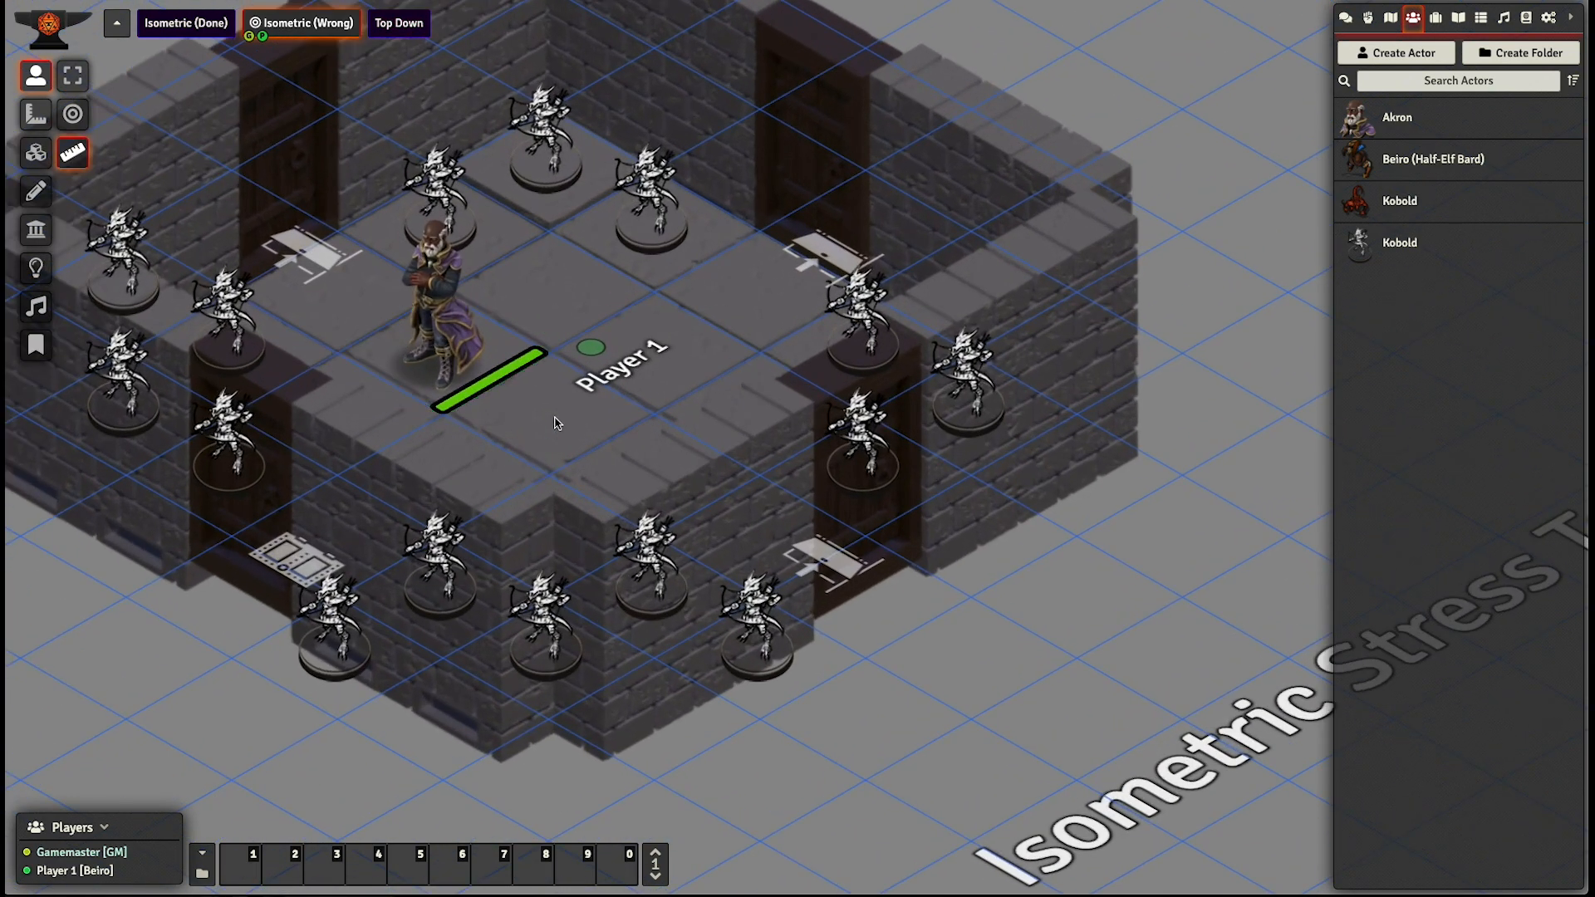
left_click_drag(587, 400, 689, 346)
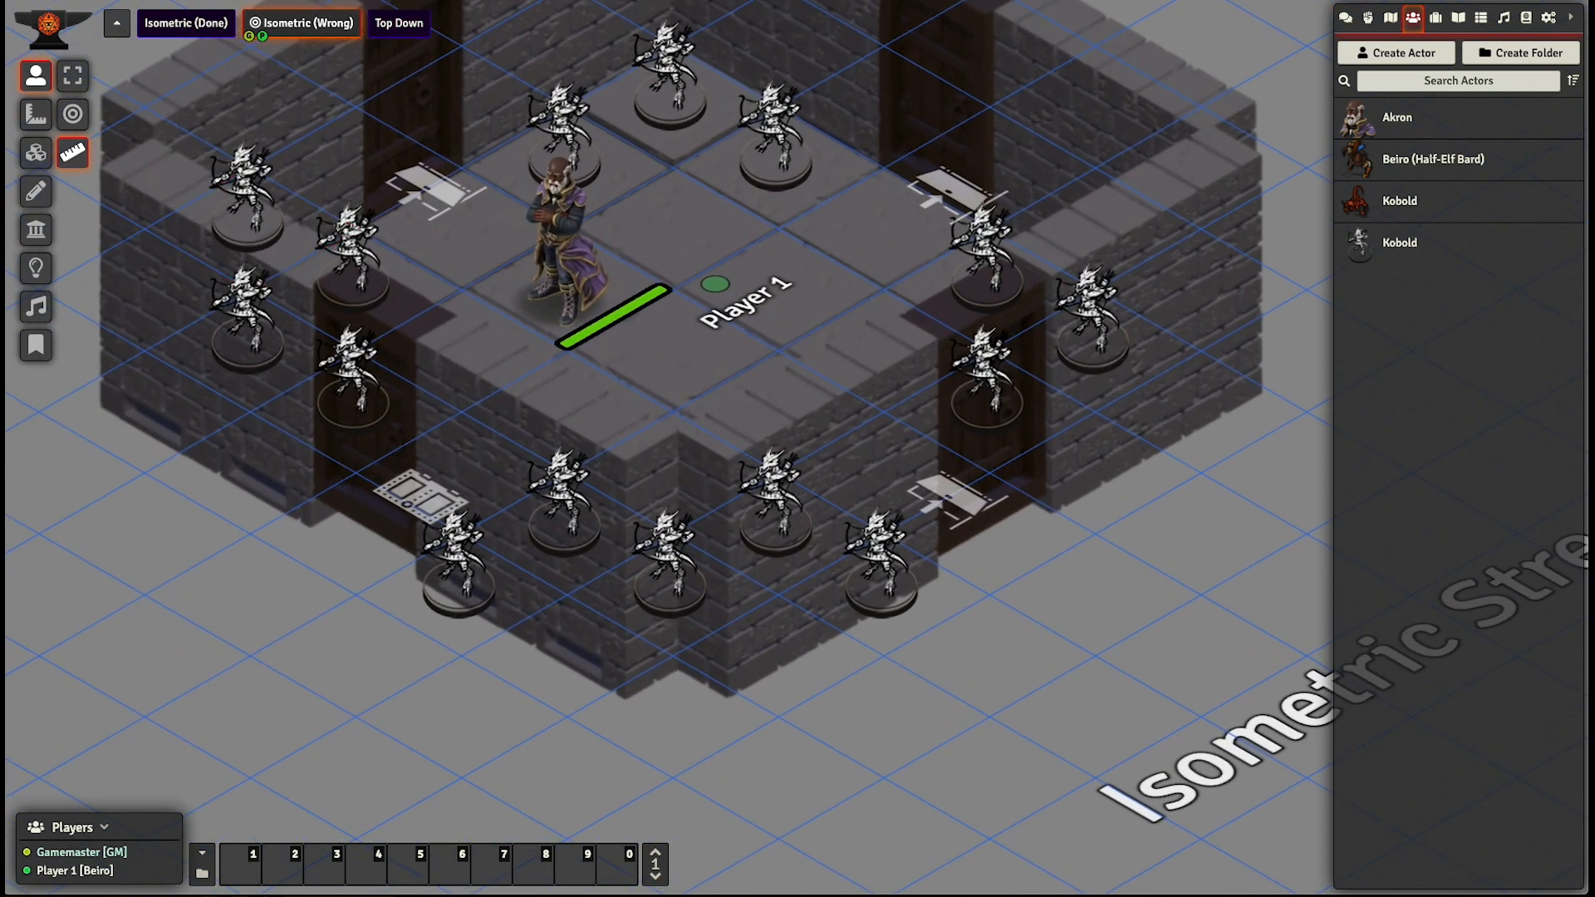
- Set the grid opacity of the Isometric (Wrong) scene to 0 and save the scene configuration
right_click(310, 31)
left_click(291, 47)
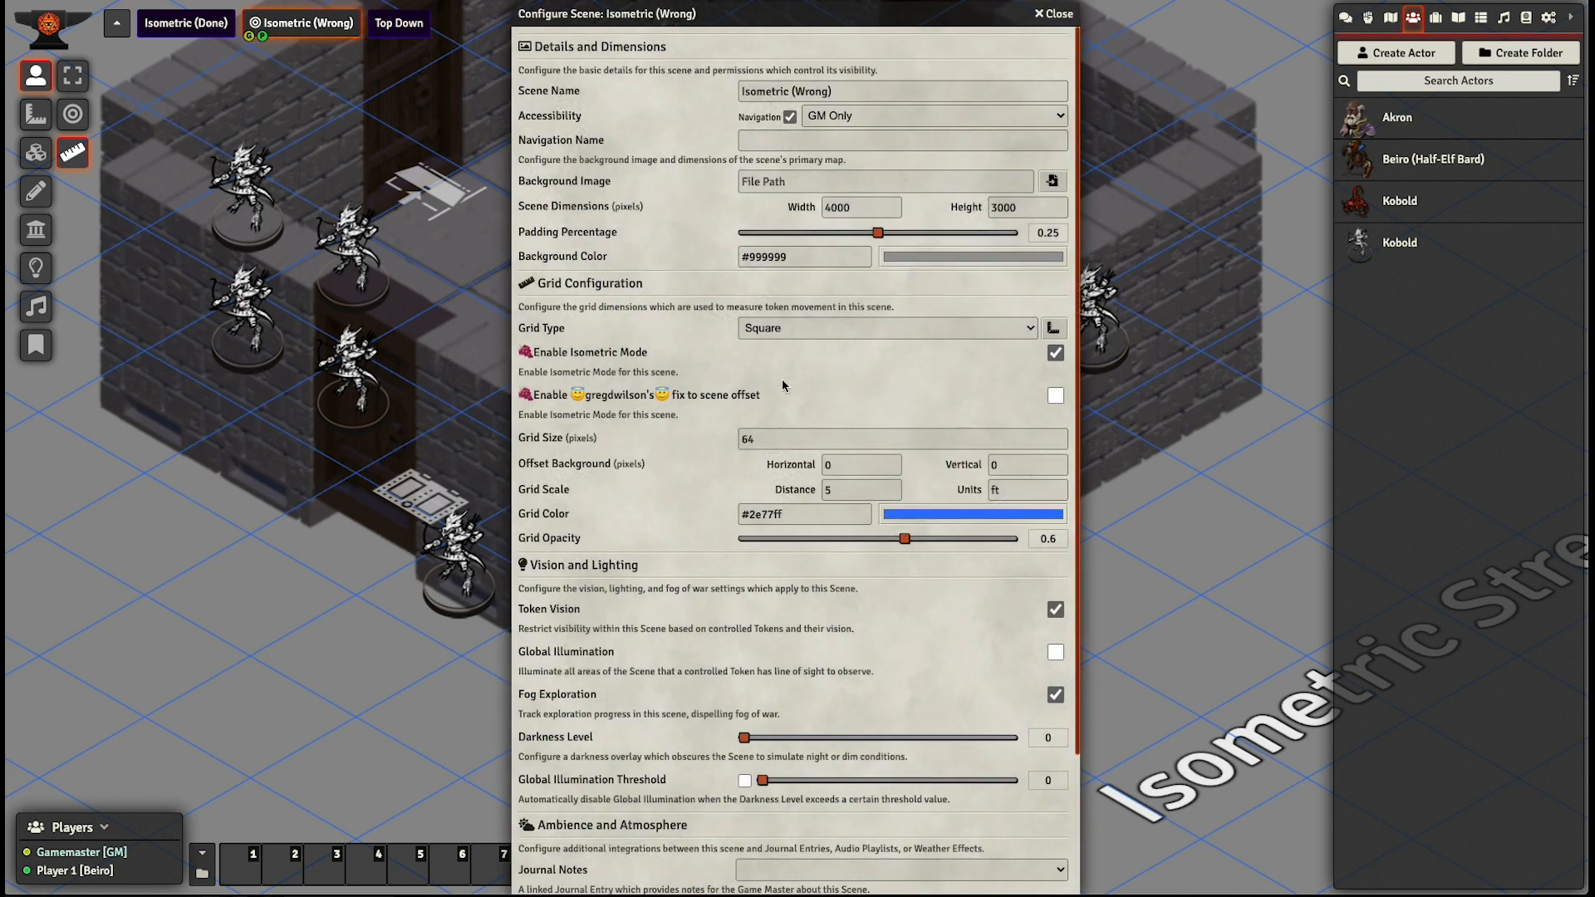
left_click_drag(905, 539, 717, 540)
scroll(701, 539, "down", 10)
left_click(796, 872)
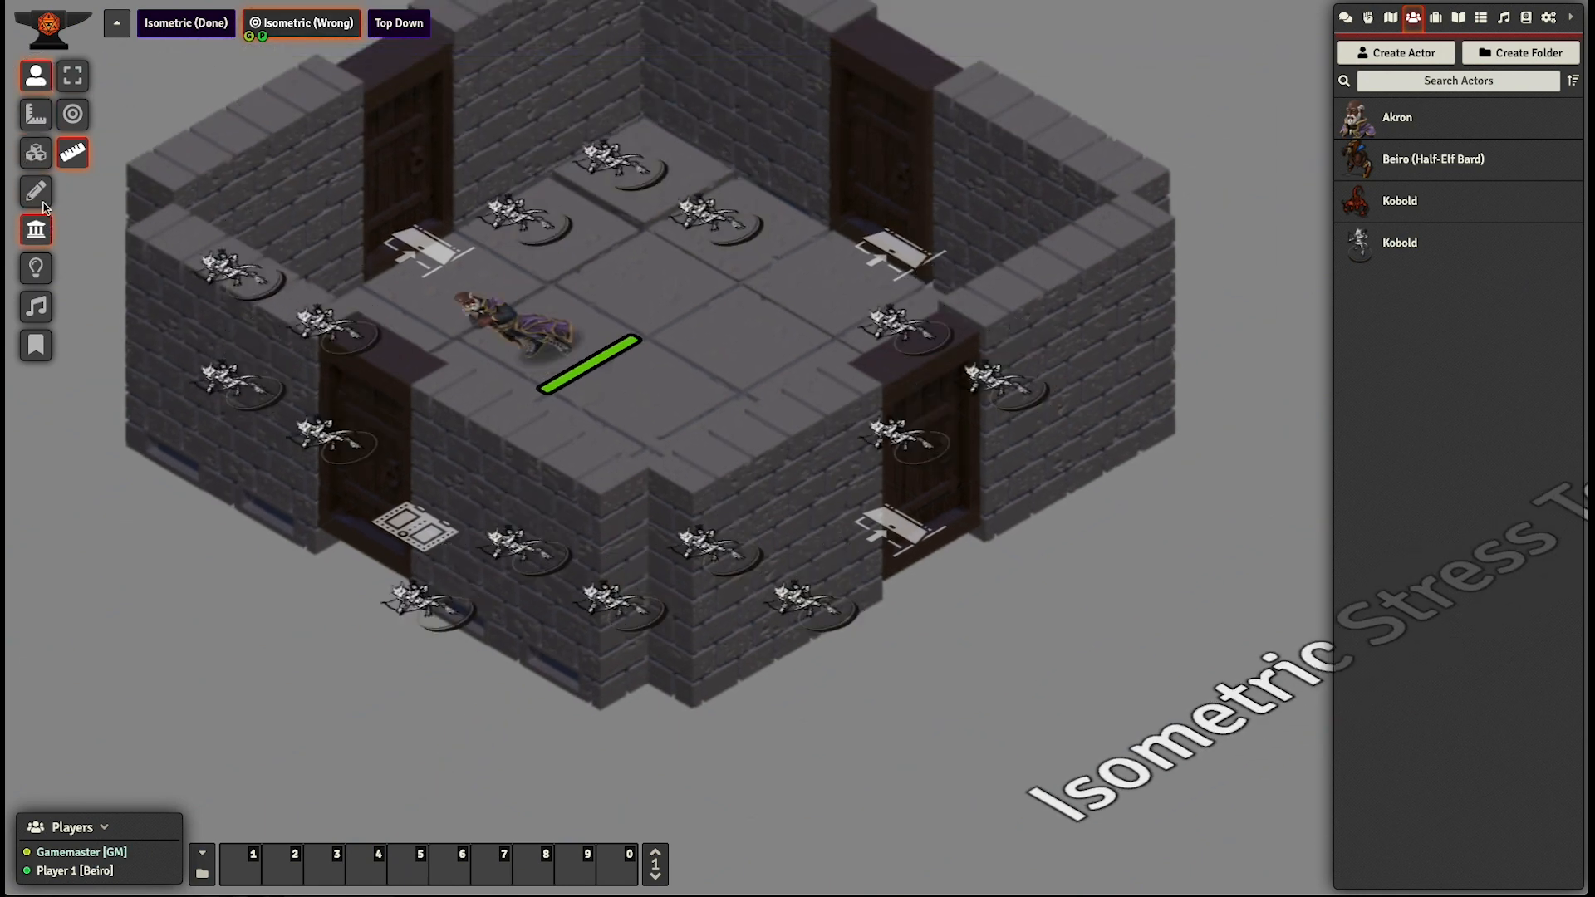
- Move the large lower-left wall tile away from the room and back to its place beside the door
left_click(36, 152)
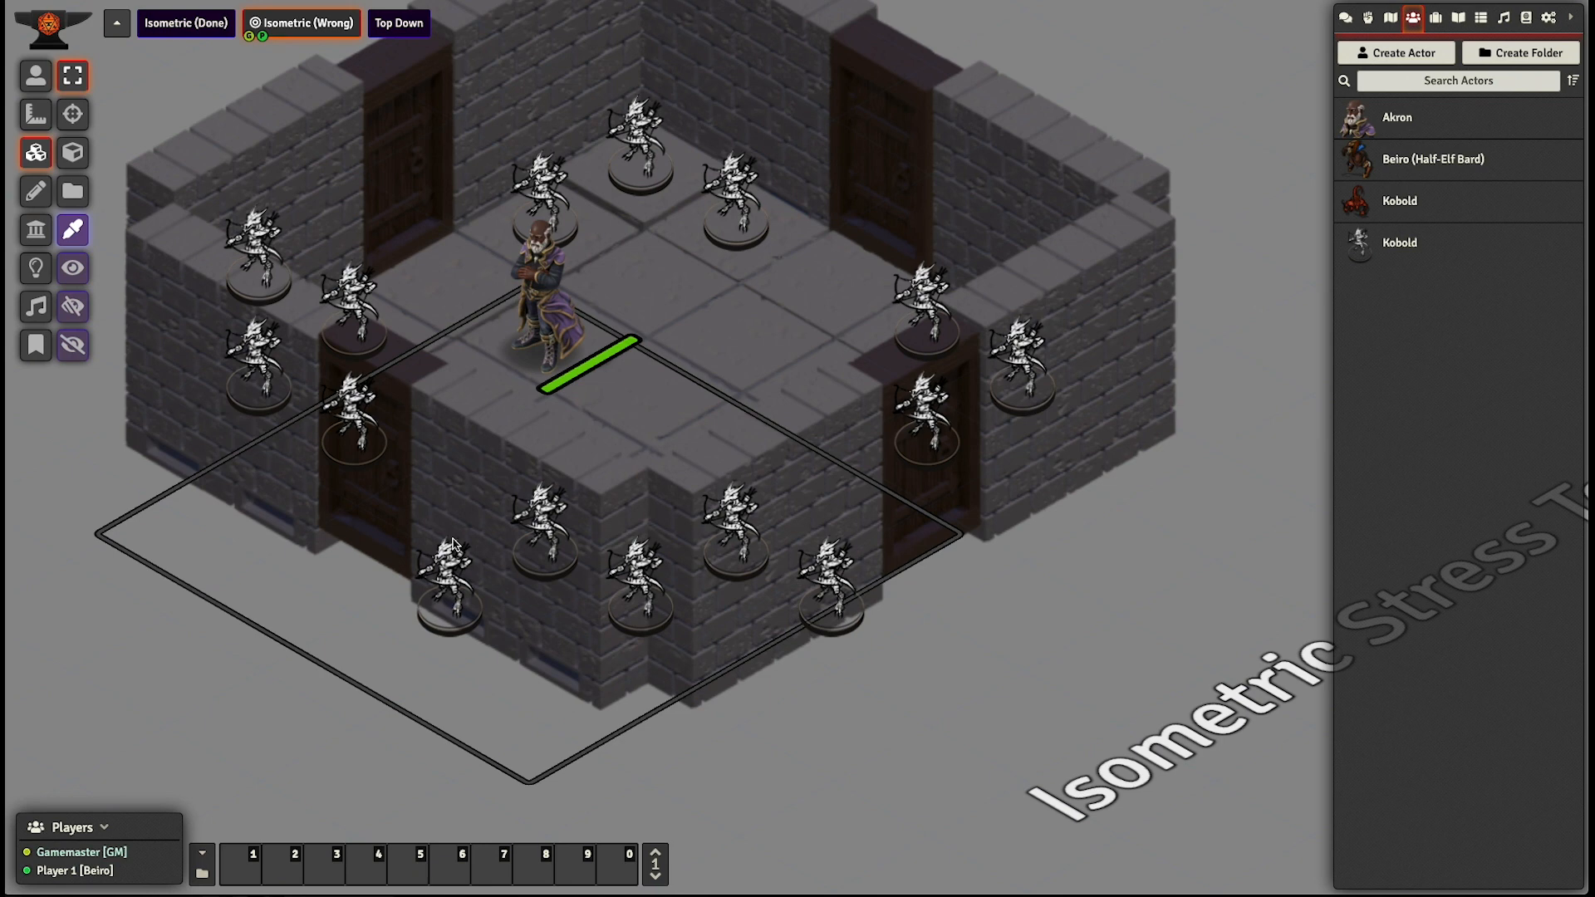
left_click(537, 645)
left_click_drag(561, 653, 439, 760)
left_click_drag(511, 722, 584, 660)
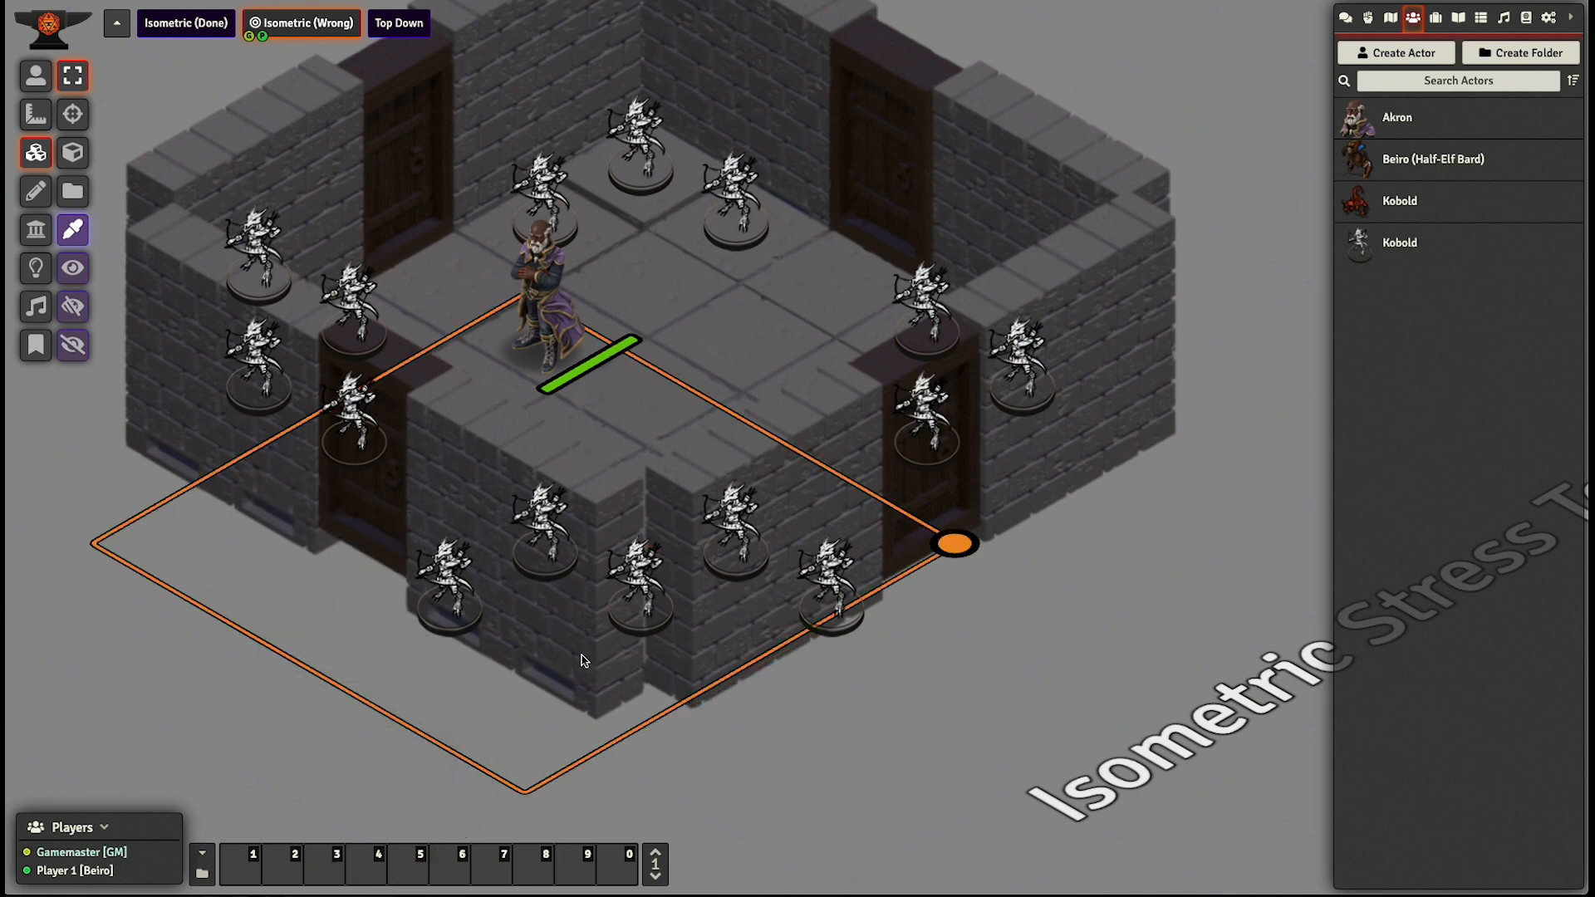
- Attach the lower-left wall tile to the wall segment beneath it and set its Above Alpha to 0.5
double_click(580, 678)
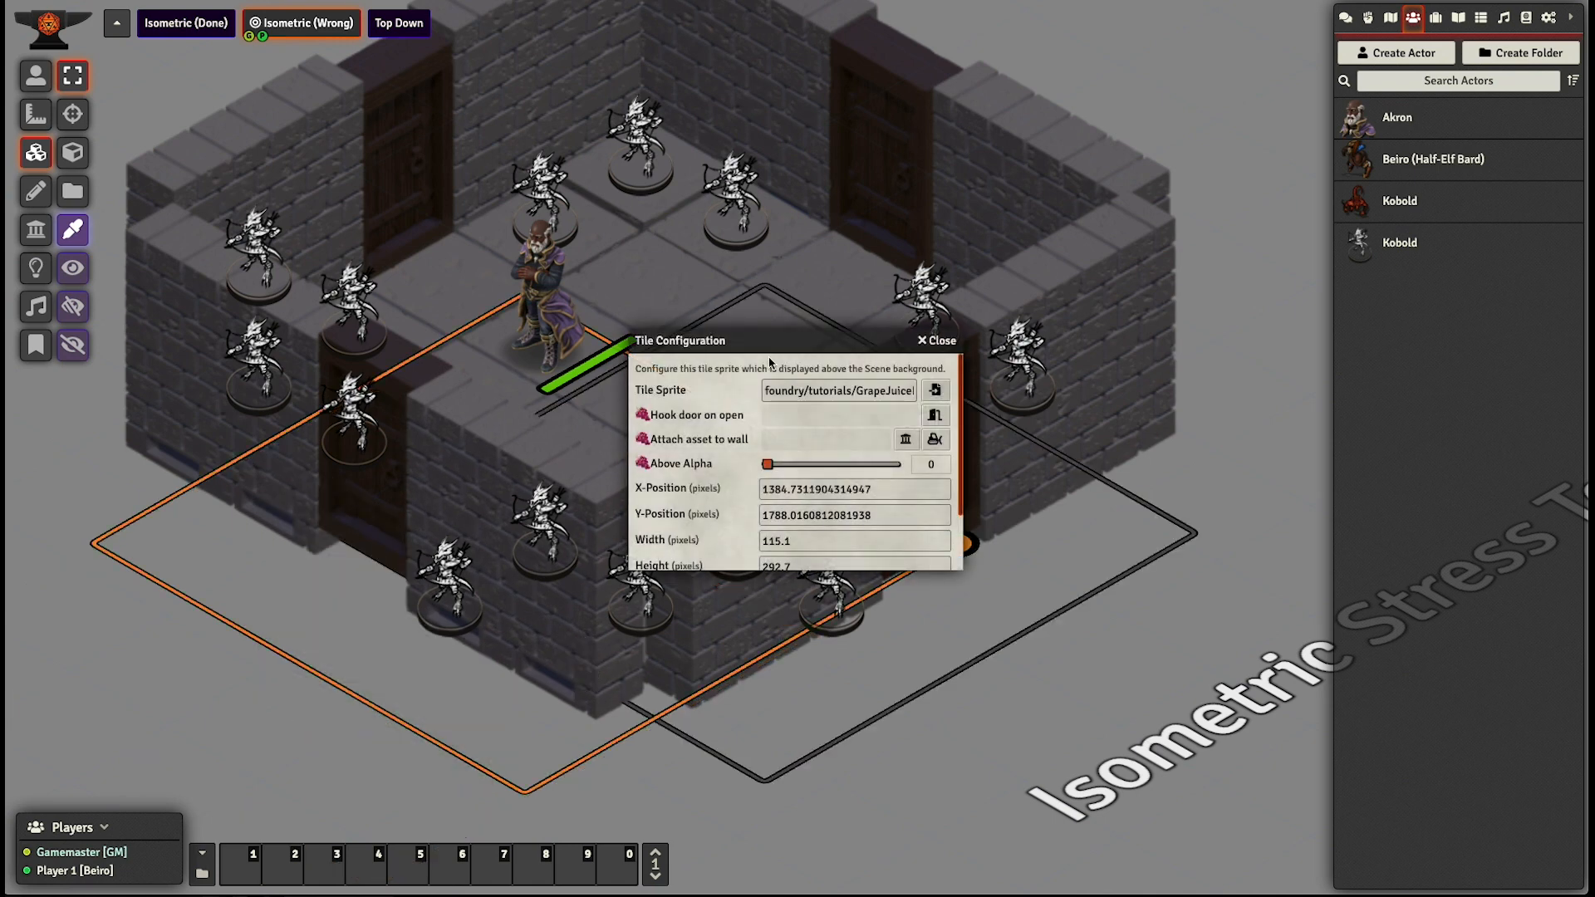
left_click_drag(763, 344, 848, 140)
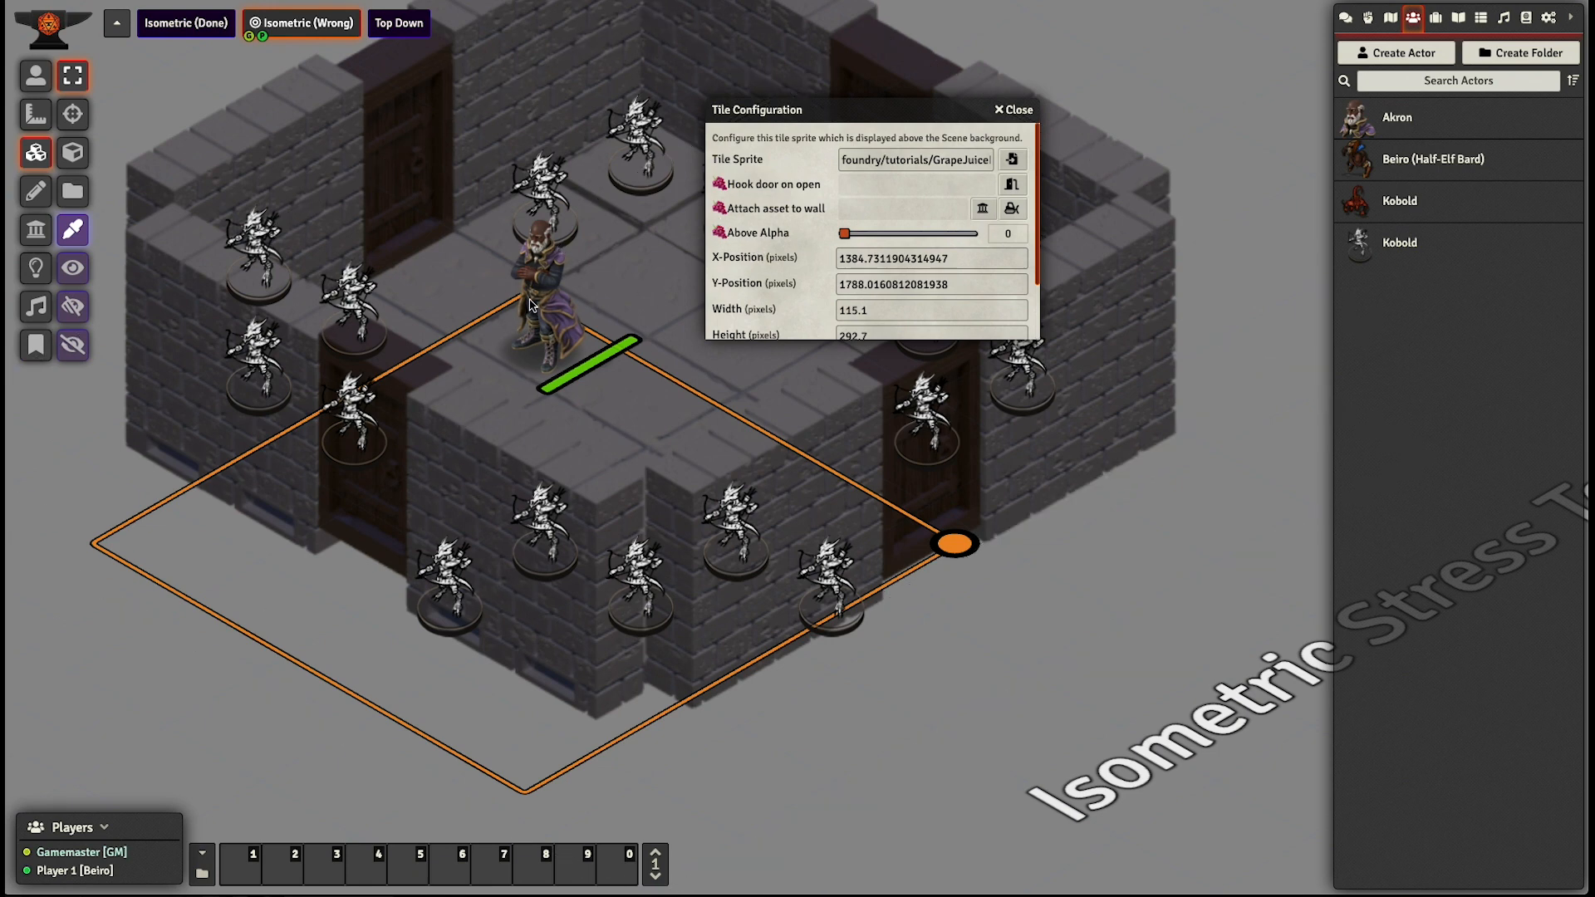
left_click(984, 210)
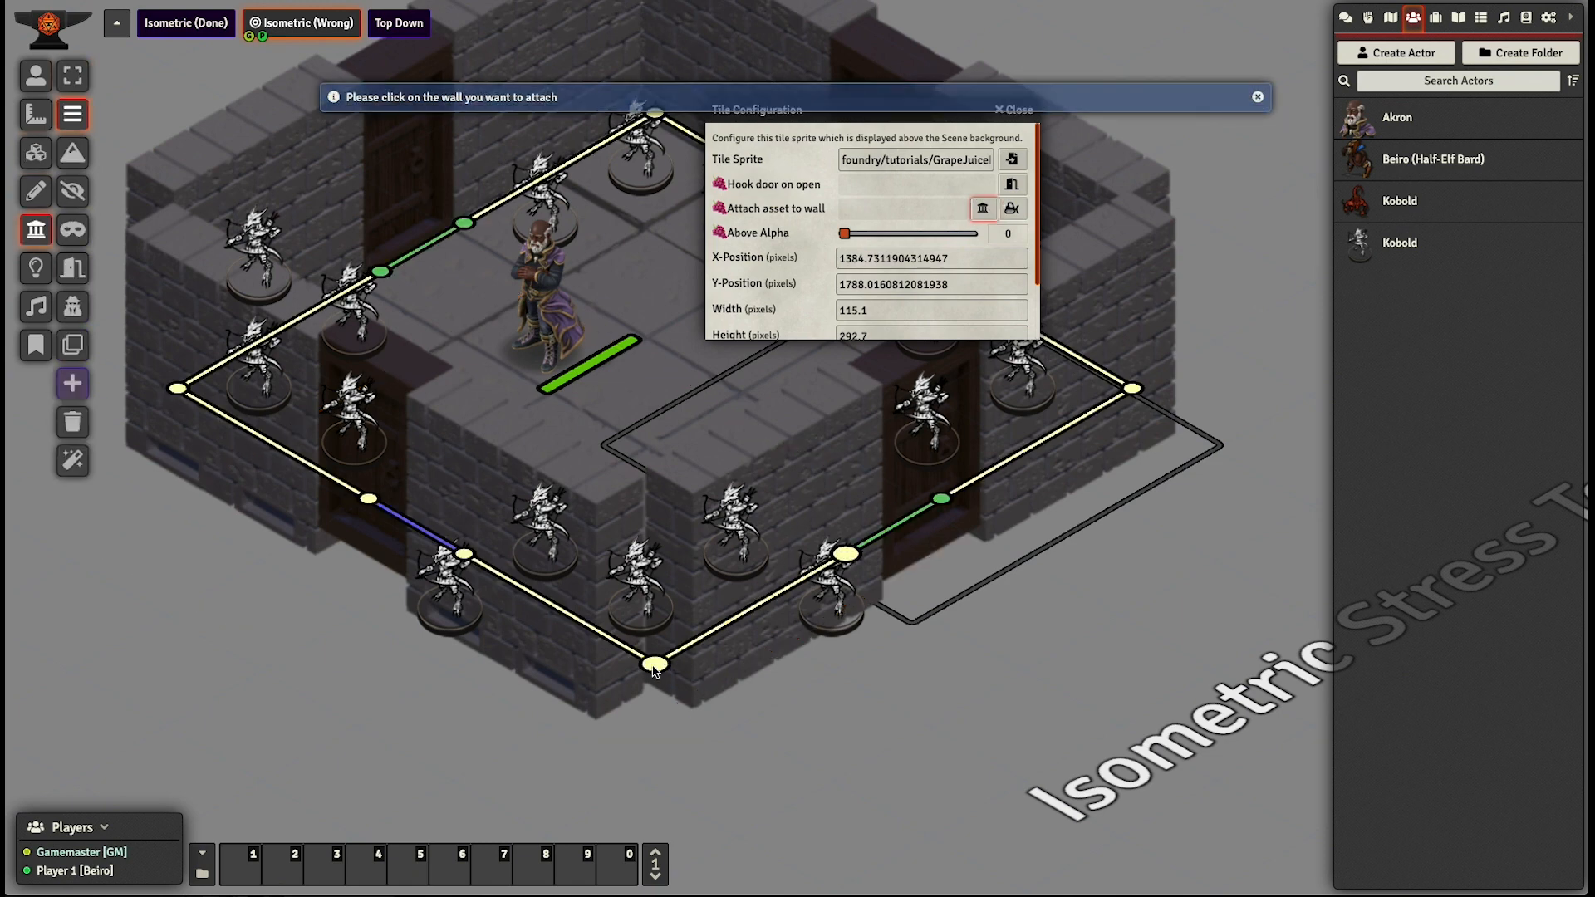
left_click(464, 555)
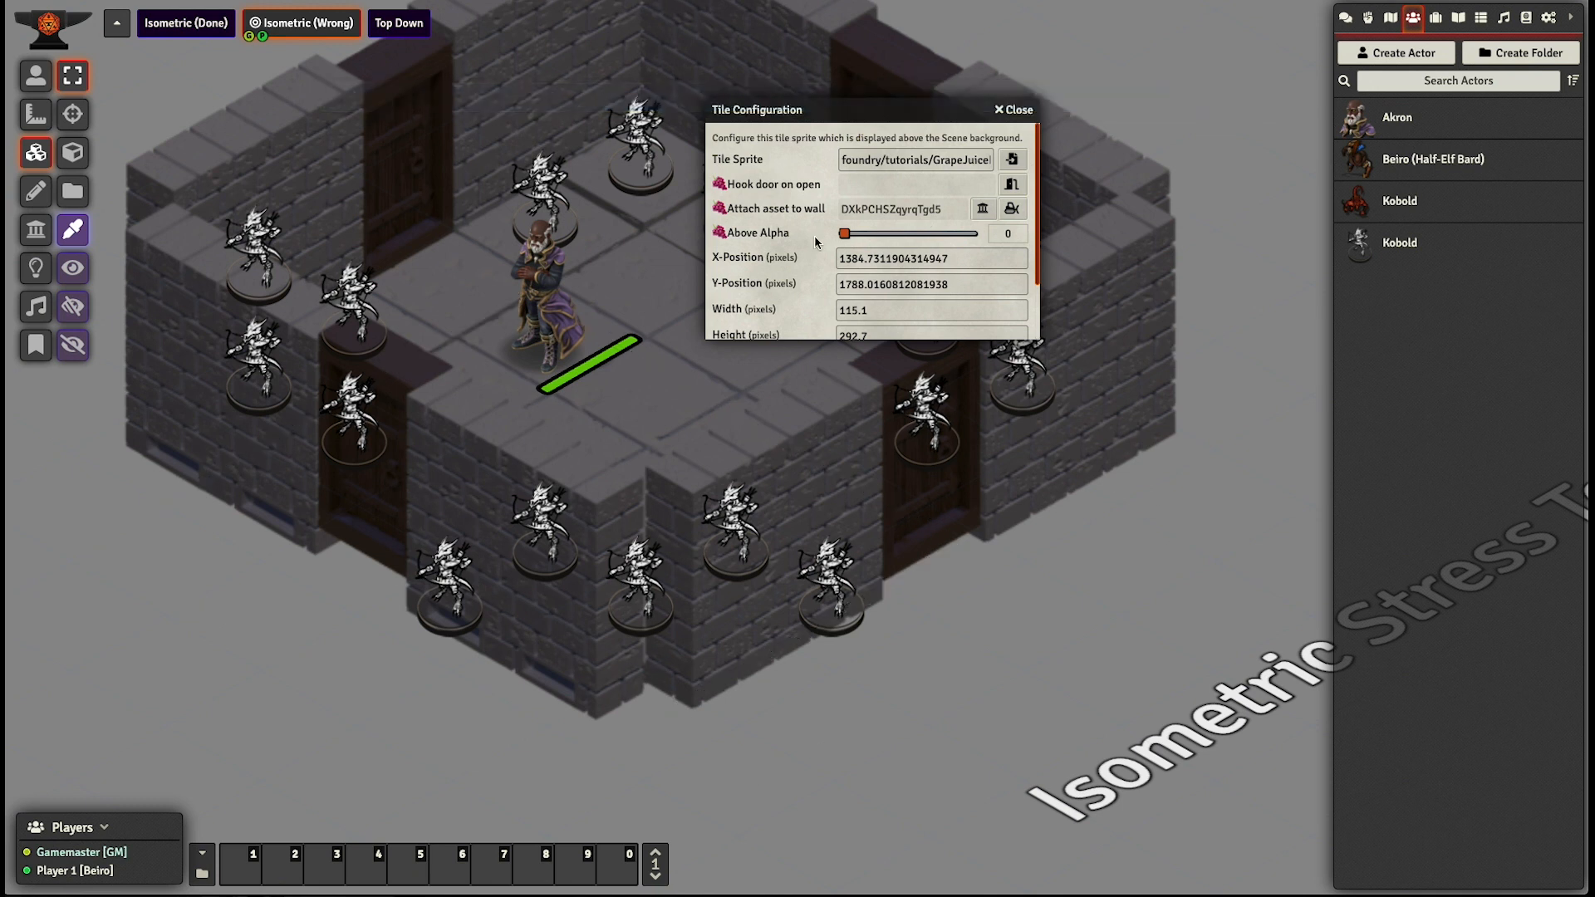
scroll(817, 255, "down", 1)
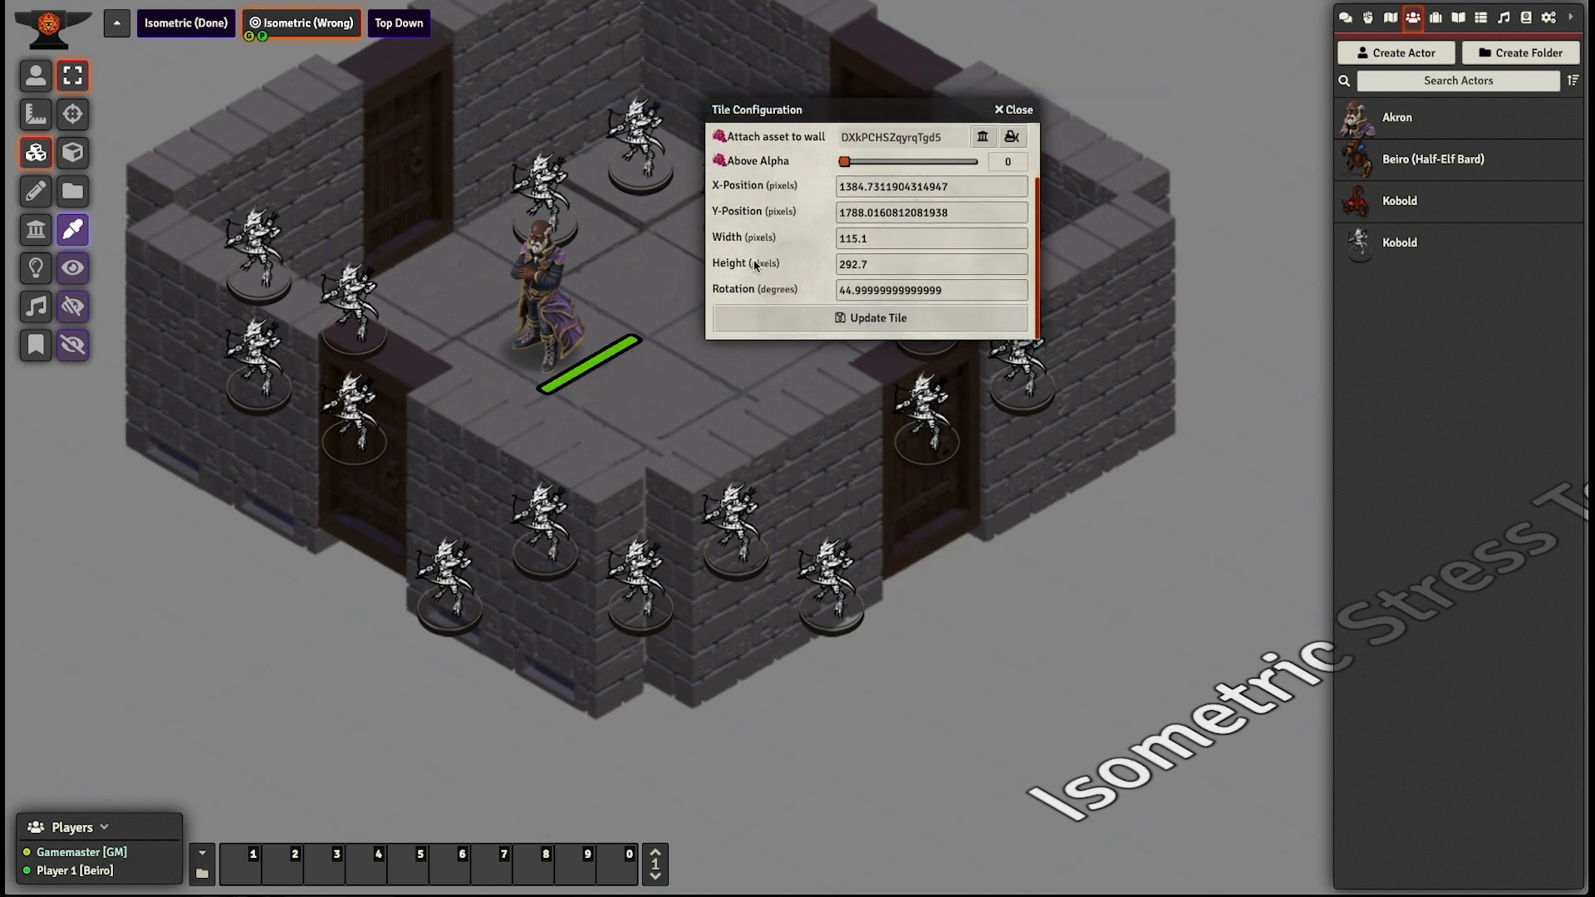
left_click(906, 164)
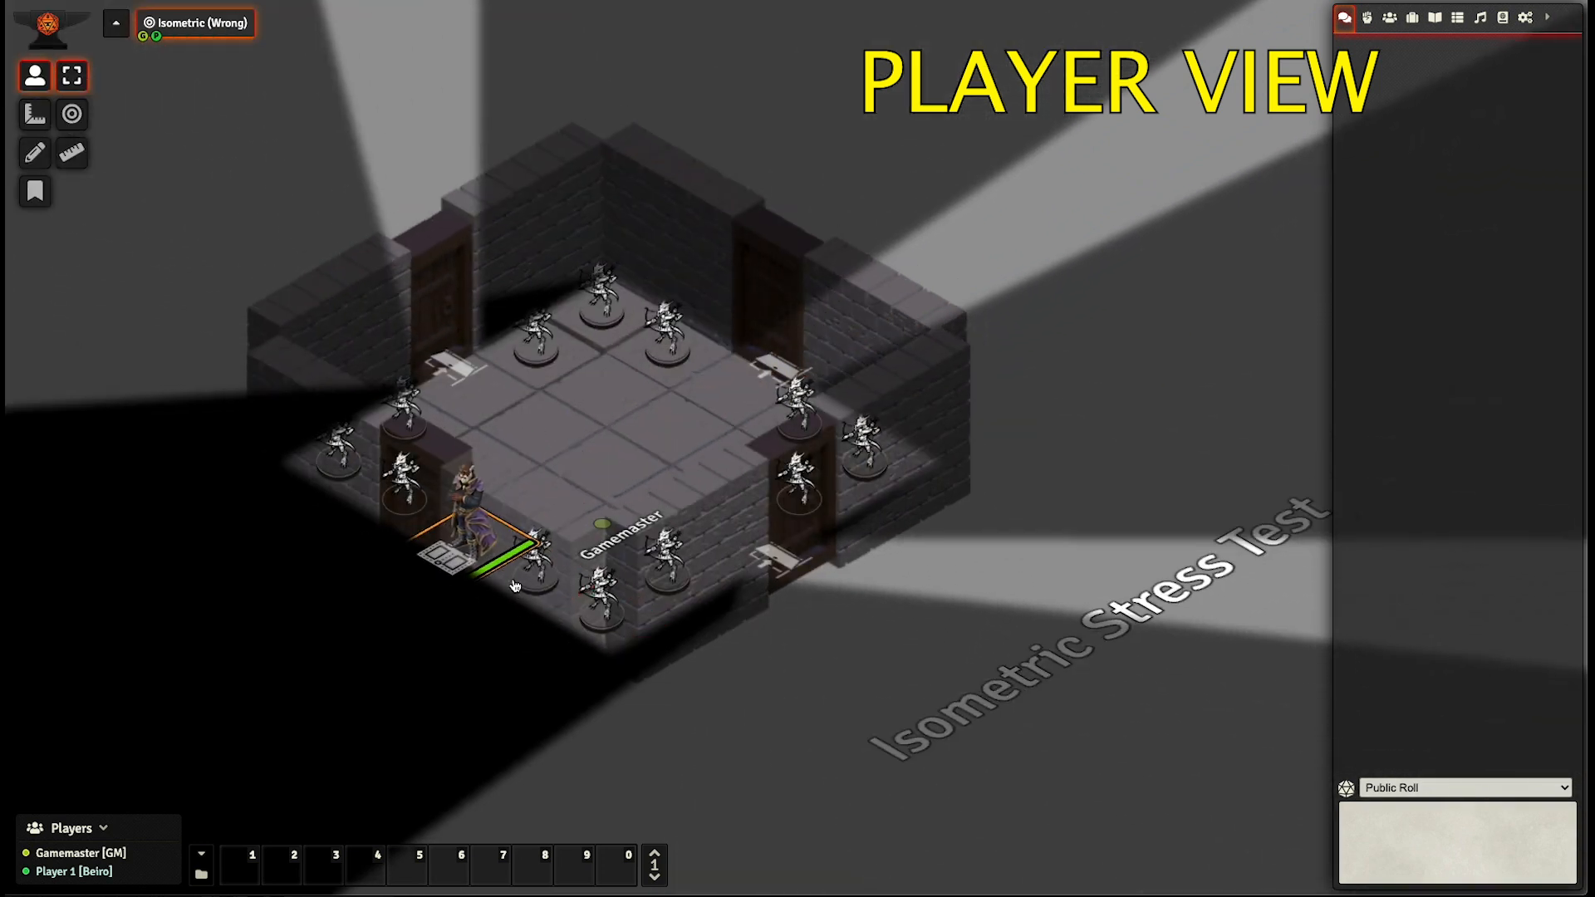
- Open the lower-left door in the player view and walk the Akron token out through it
scroll(557, 633, "up", 6)
left_click_drag(551, 634, 603, 446)
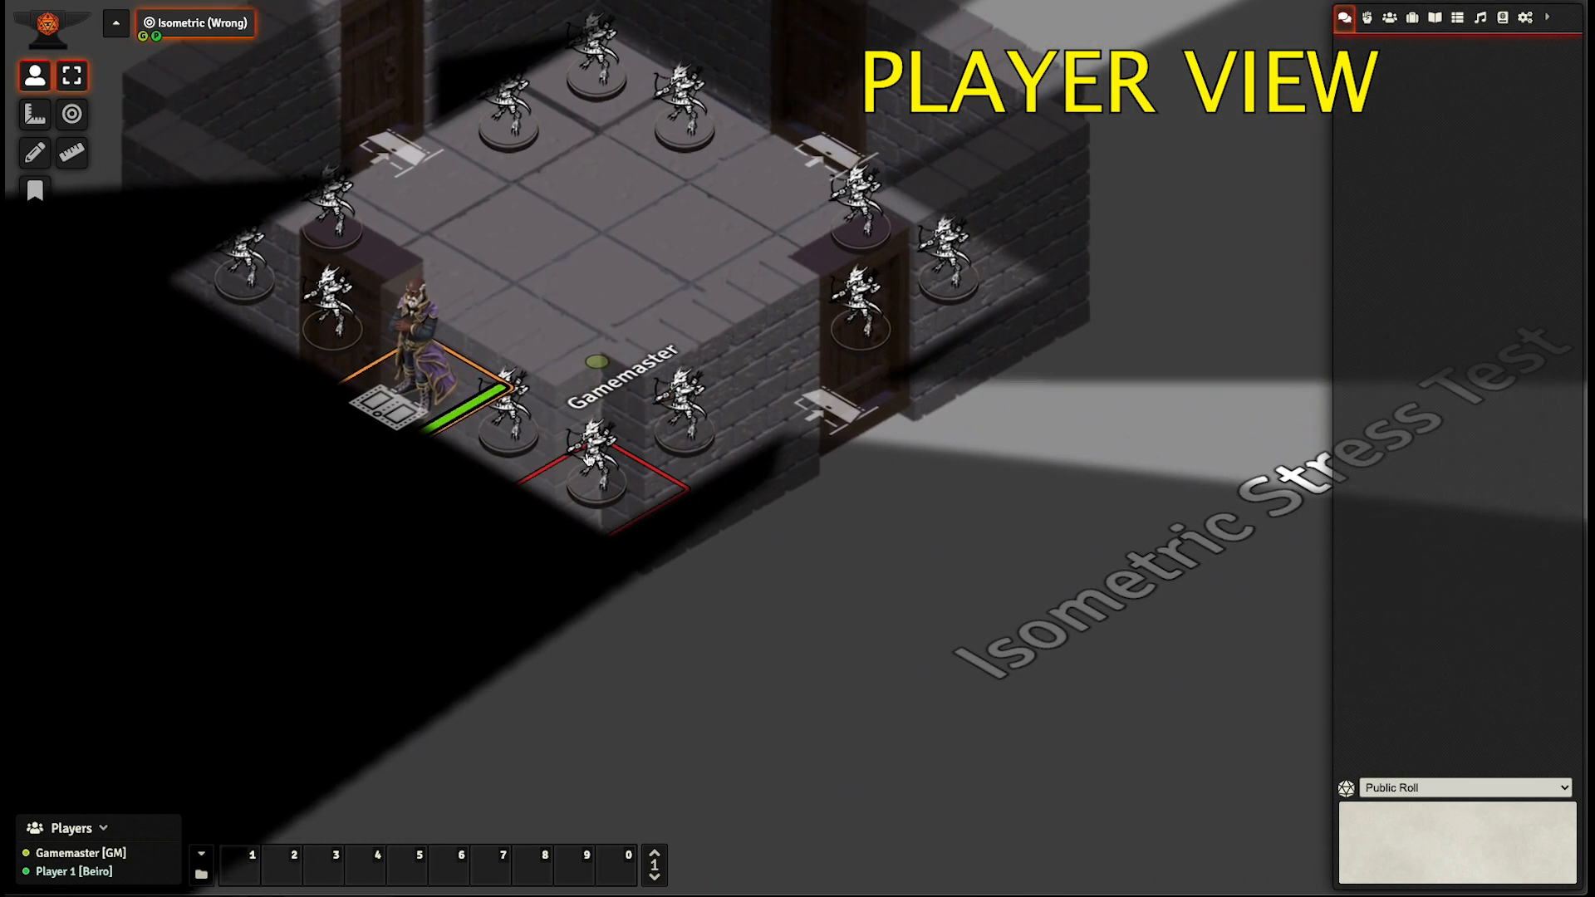
scroll(601, 447, "up", 3)
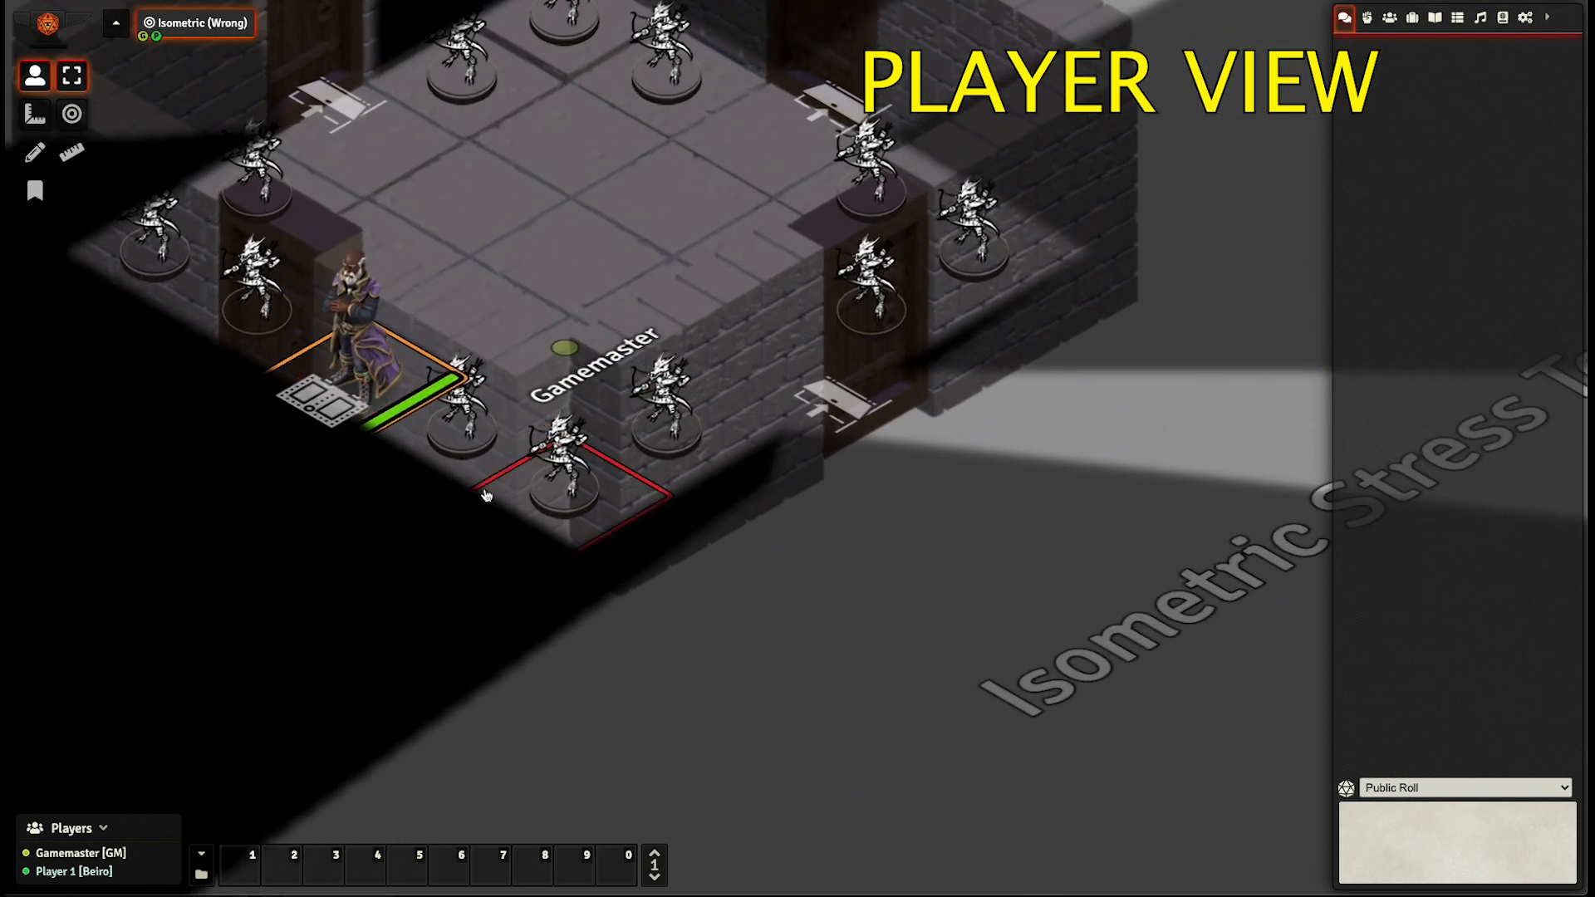
scroll(370, 437, "down", 3)
left_click(385, 422)
key("Left")
key("Left")
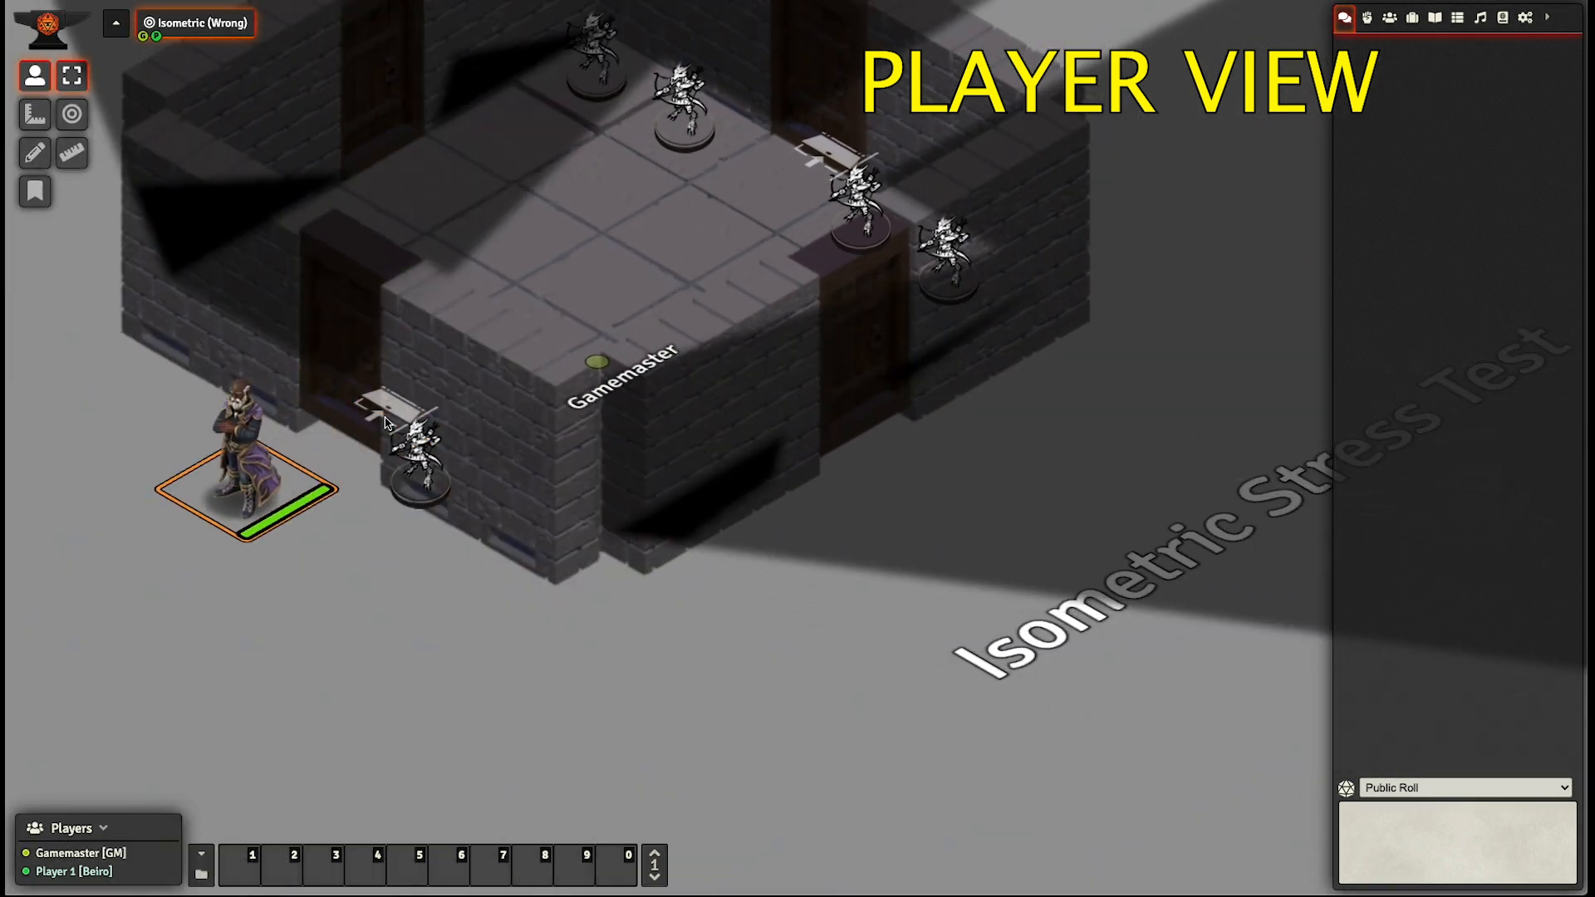
- Walk the Akron token along the outside of the lower-left wall to the room's front corner
key("Down")
key("Down")
key("Down")
key("Left")
key("Right")
key("Down")
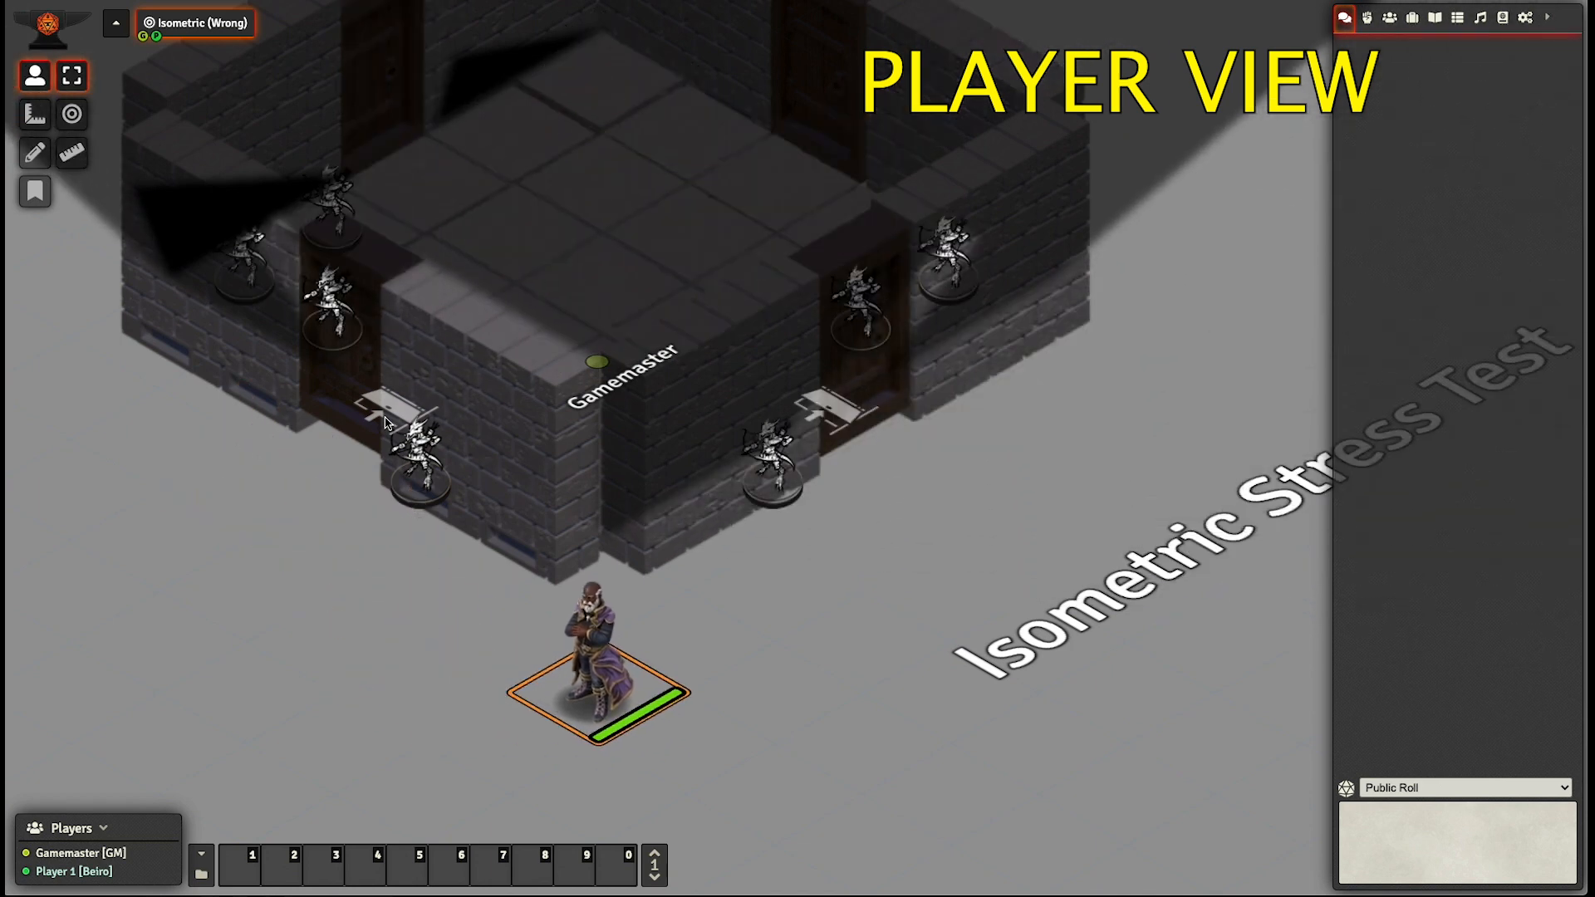
- Walk the Akron token back through the lower-left door and across to the room's lower-right side
key("Up")
key("Up")
key("Up")
key("Up")
key("Right")
key("Right")
key("Right")
key("Down")
key("Right")
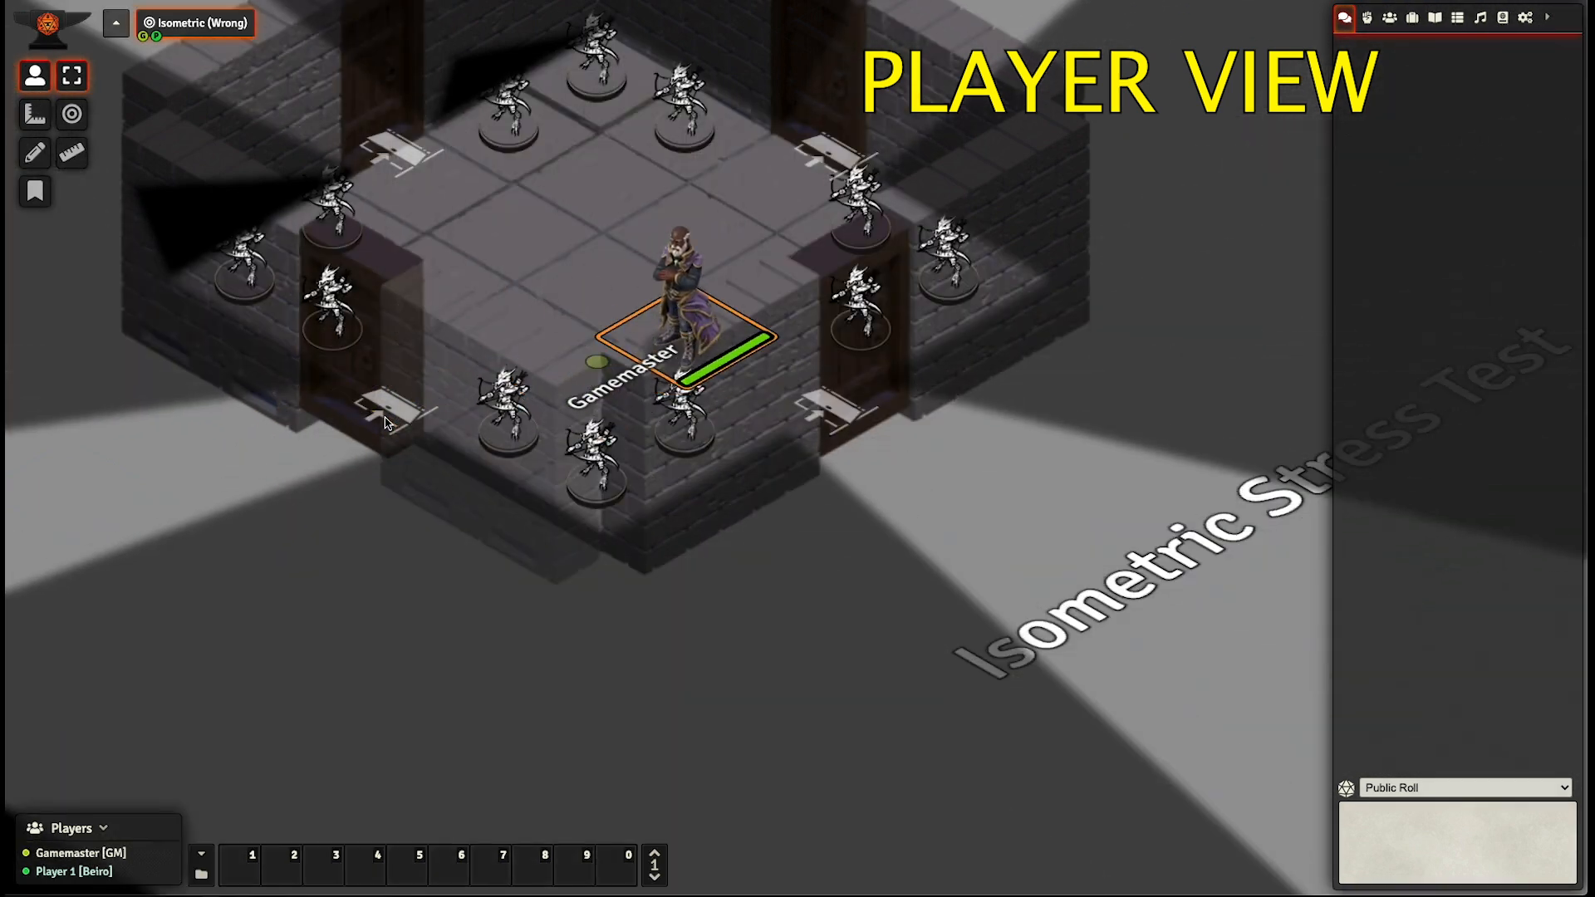
- Walk the Akron token out of the lower-left door again and onto the open floor before the wall
key("Up")
key("Left")
key("Left")
key("Left")
key("Left")
key("Left")
key("Down")
key("Down")
key("Down")
key("Down")
key("Down")
key("Right")
key("Right")
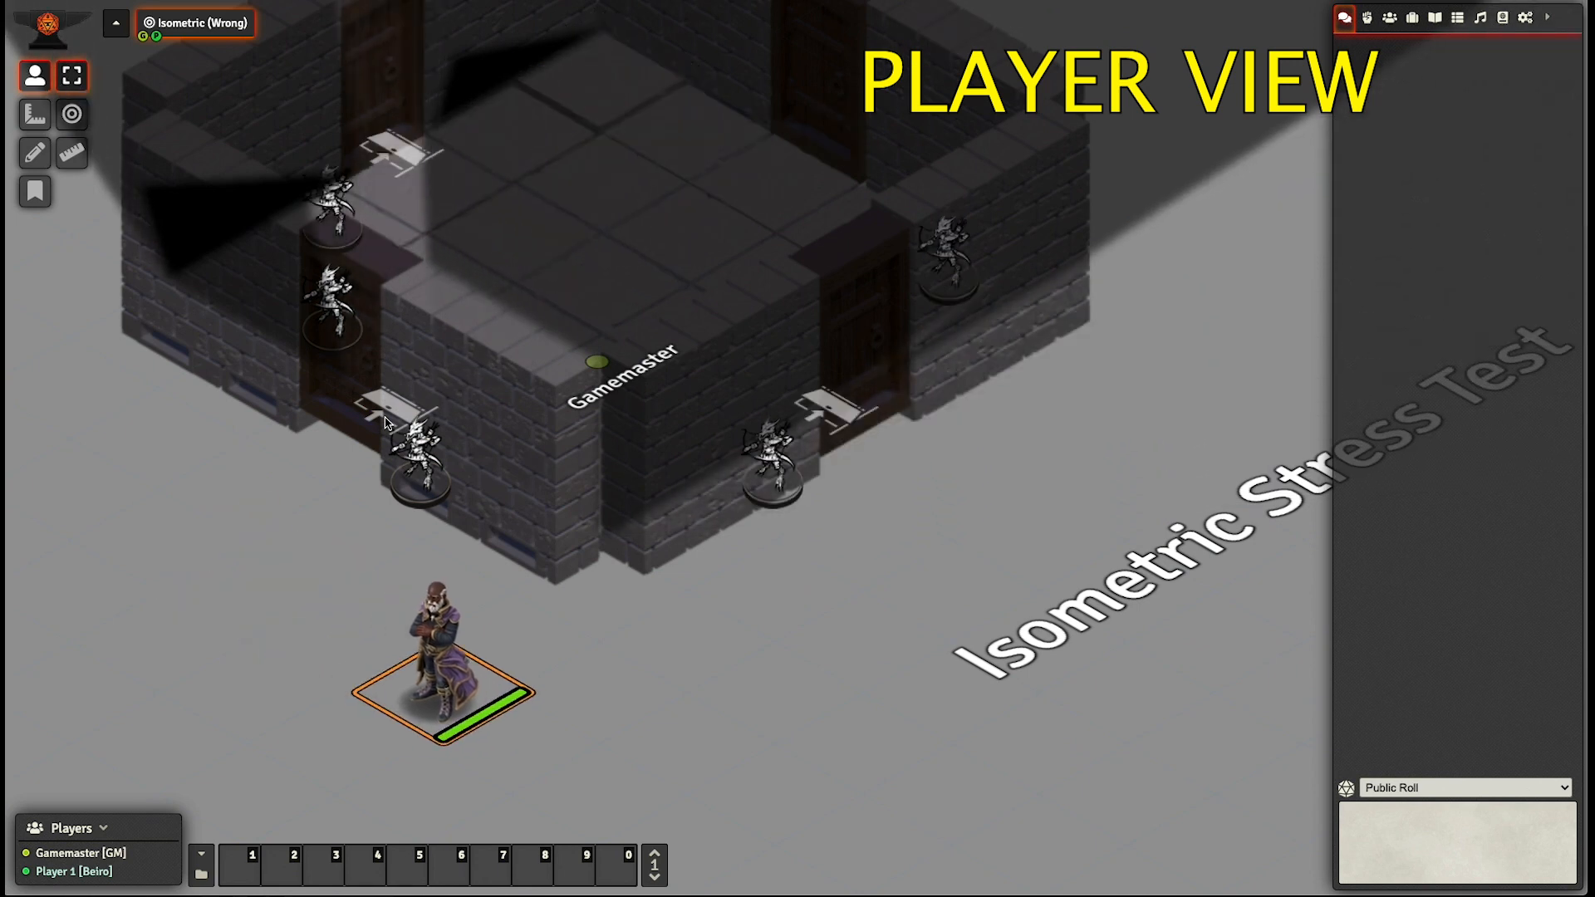
- Walk the Akron token back along the outside of the lower-left wall to the floor beside the door
key("Up")
key("Up")
key("Up")
key("Left")
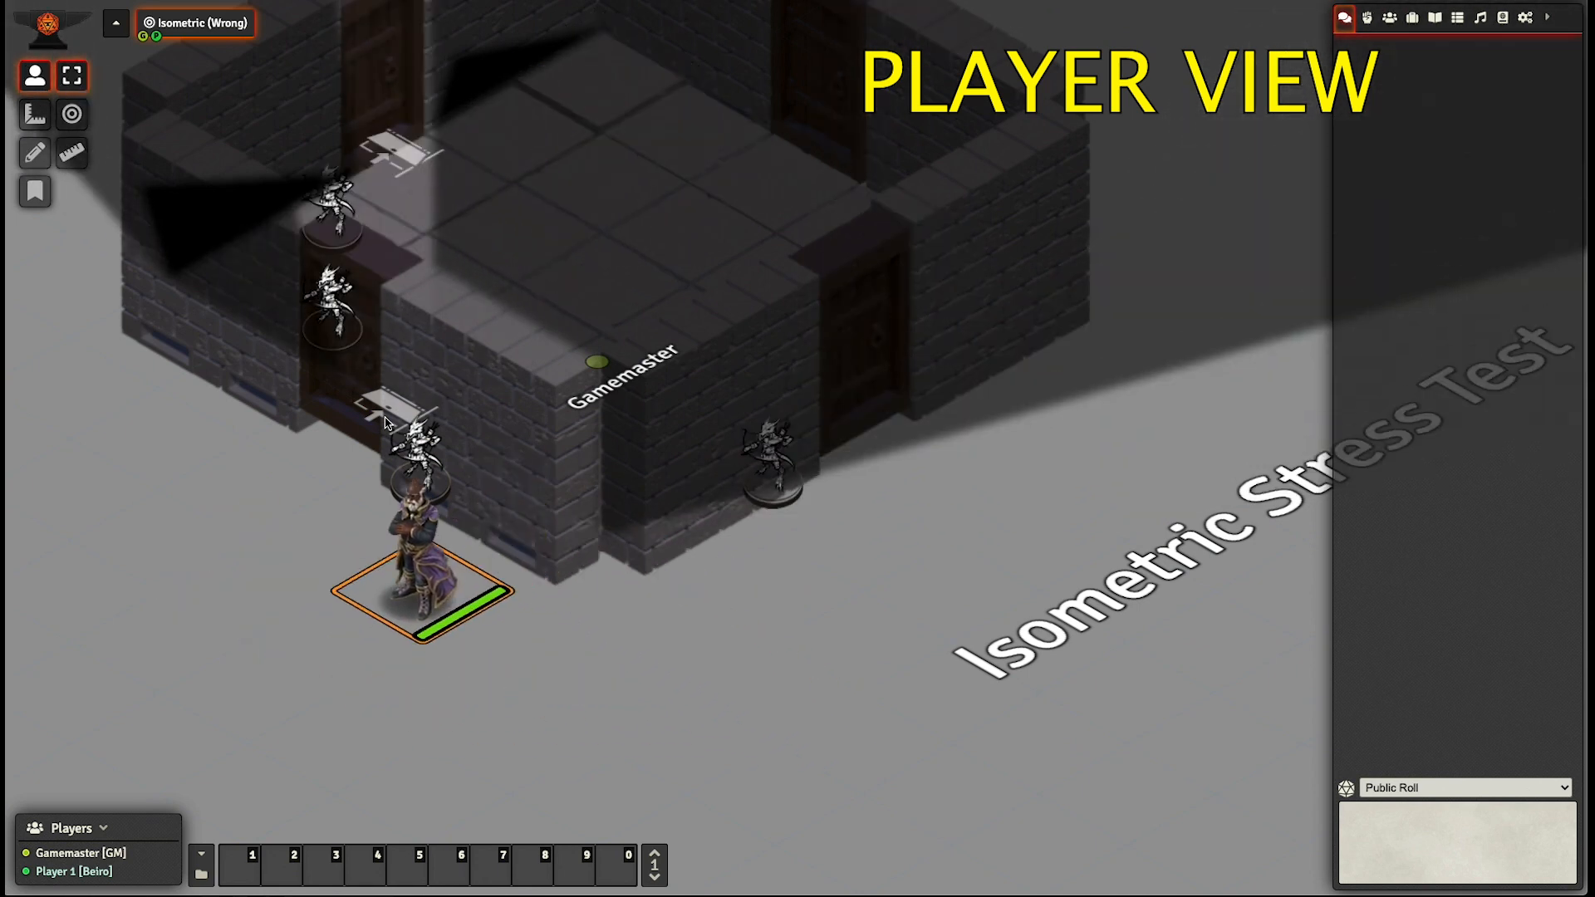
key("Up")
key("Up")
key("Right")
key("Left")
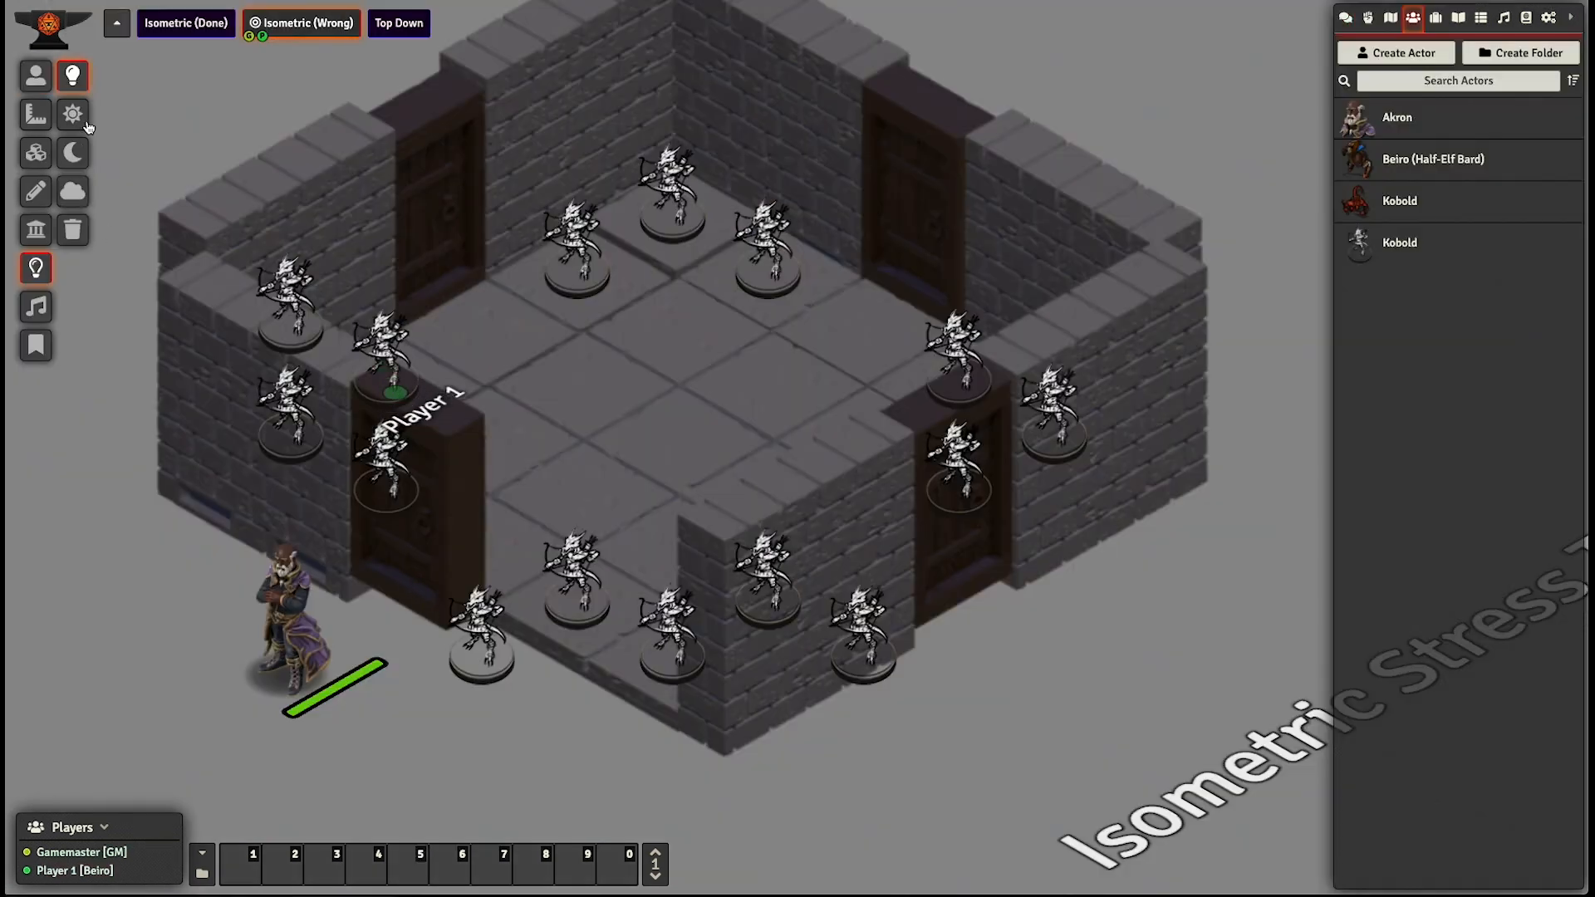
- Review the wall attachment and Above Alpha settings of the lower-left wall tile in the Gamemaster view
left_click(36, 76)
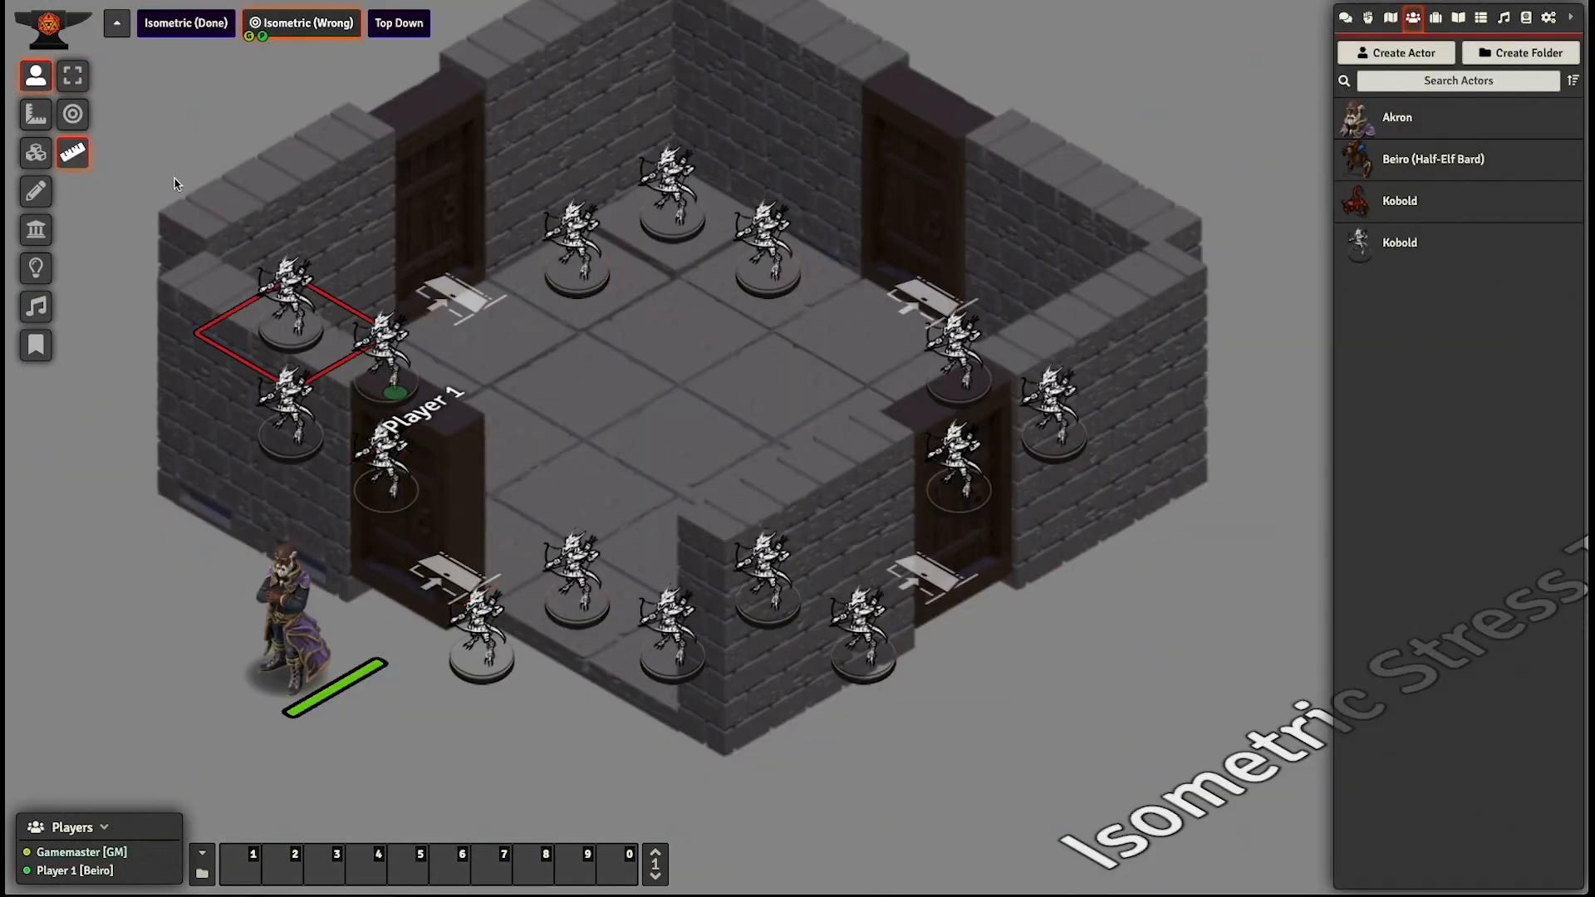
left_click(36, 152)
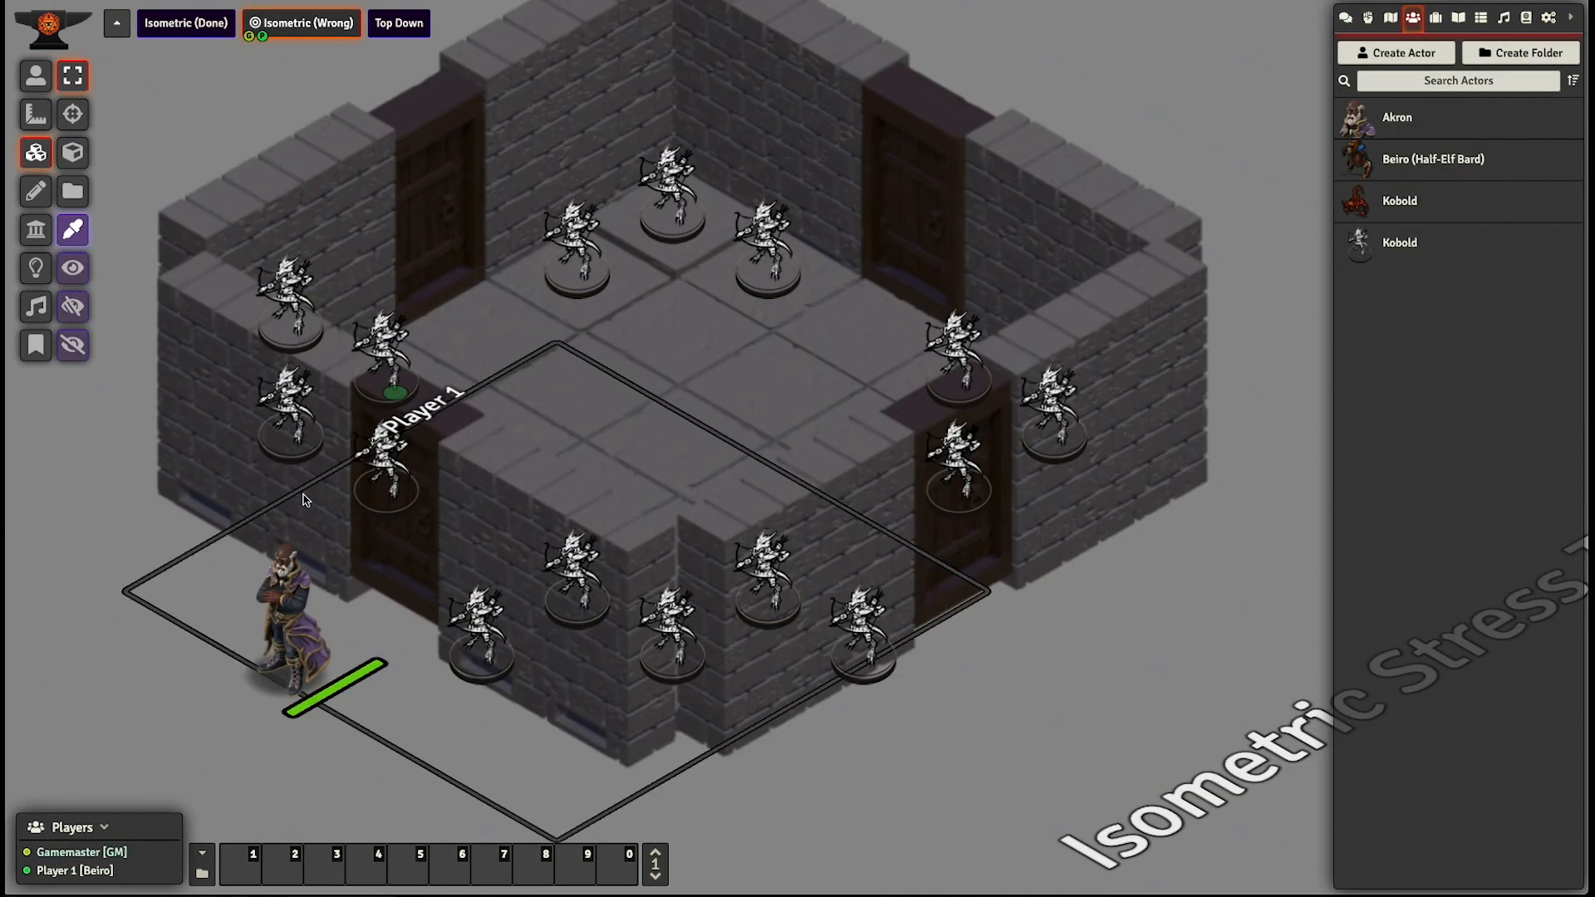
left_click(214, 555)
double_click(507, 598)
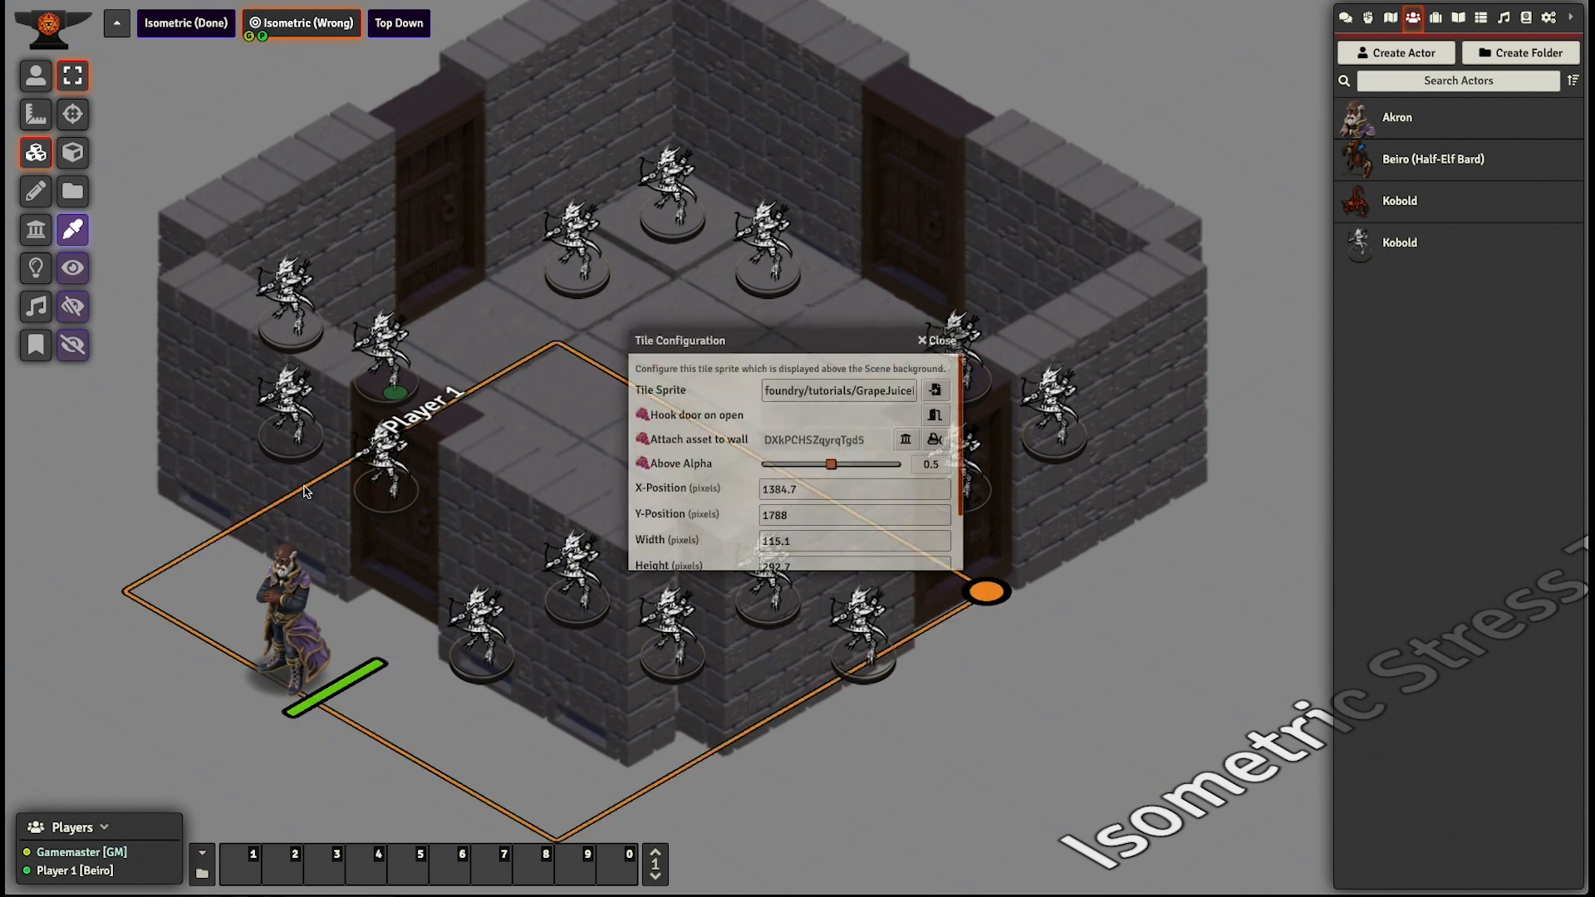
left_click(929, 341)
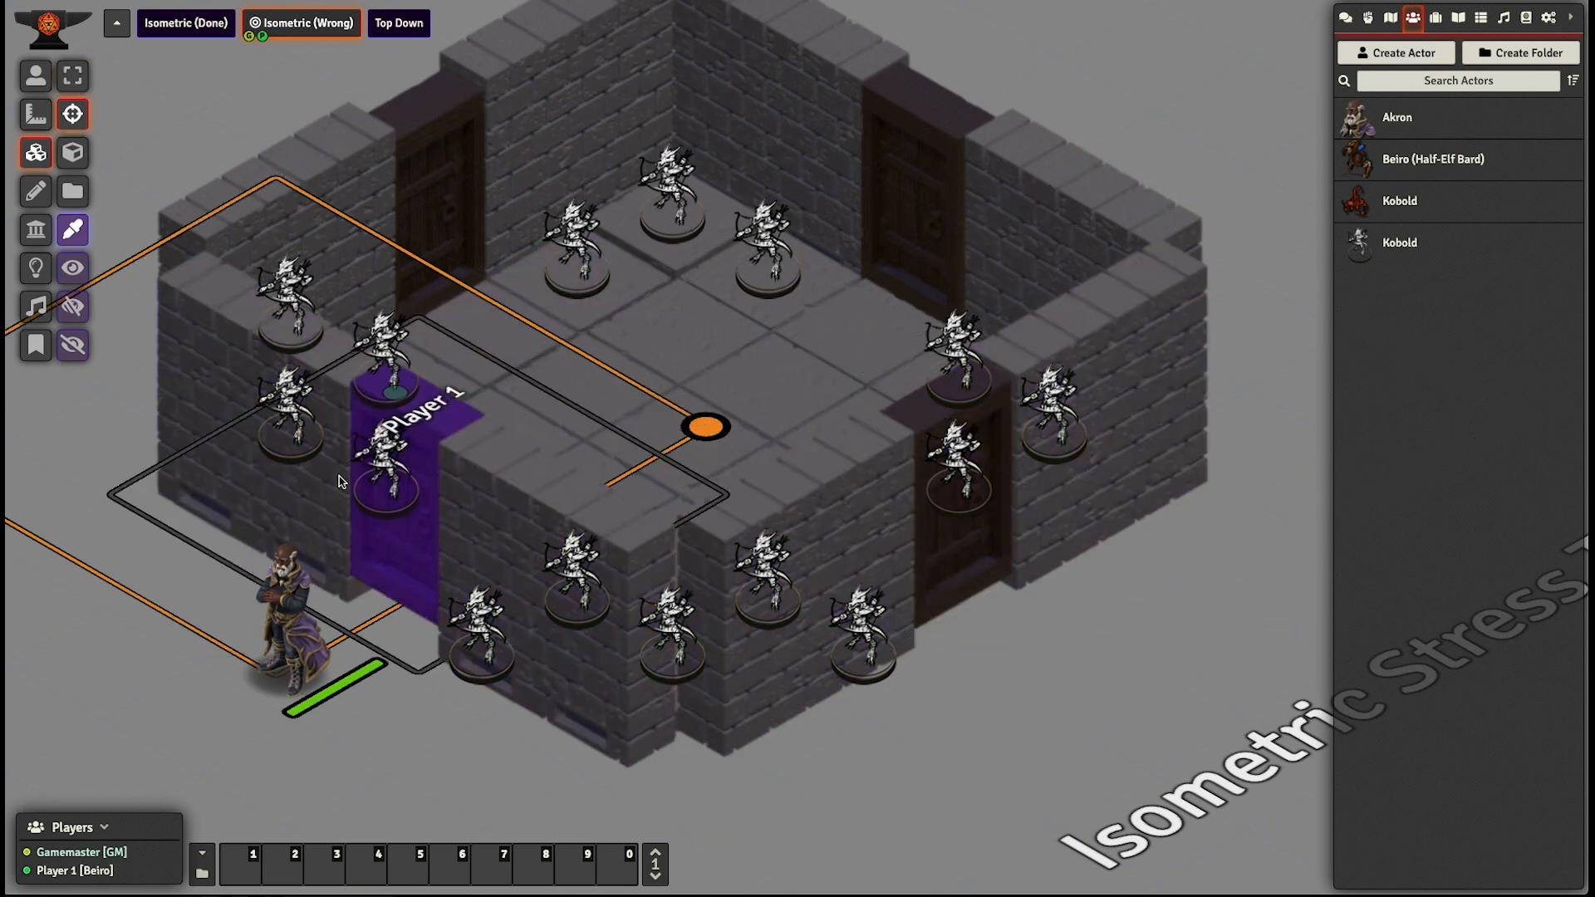
- Hook the lower-left door tile to the door segment beneath it
left_click(403, 569)
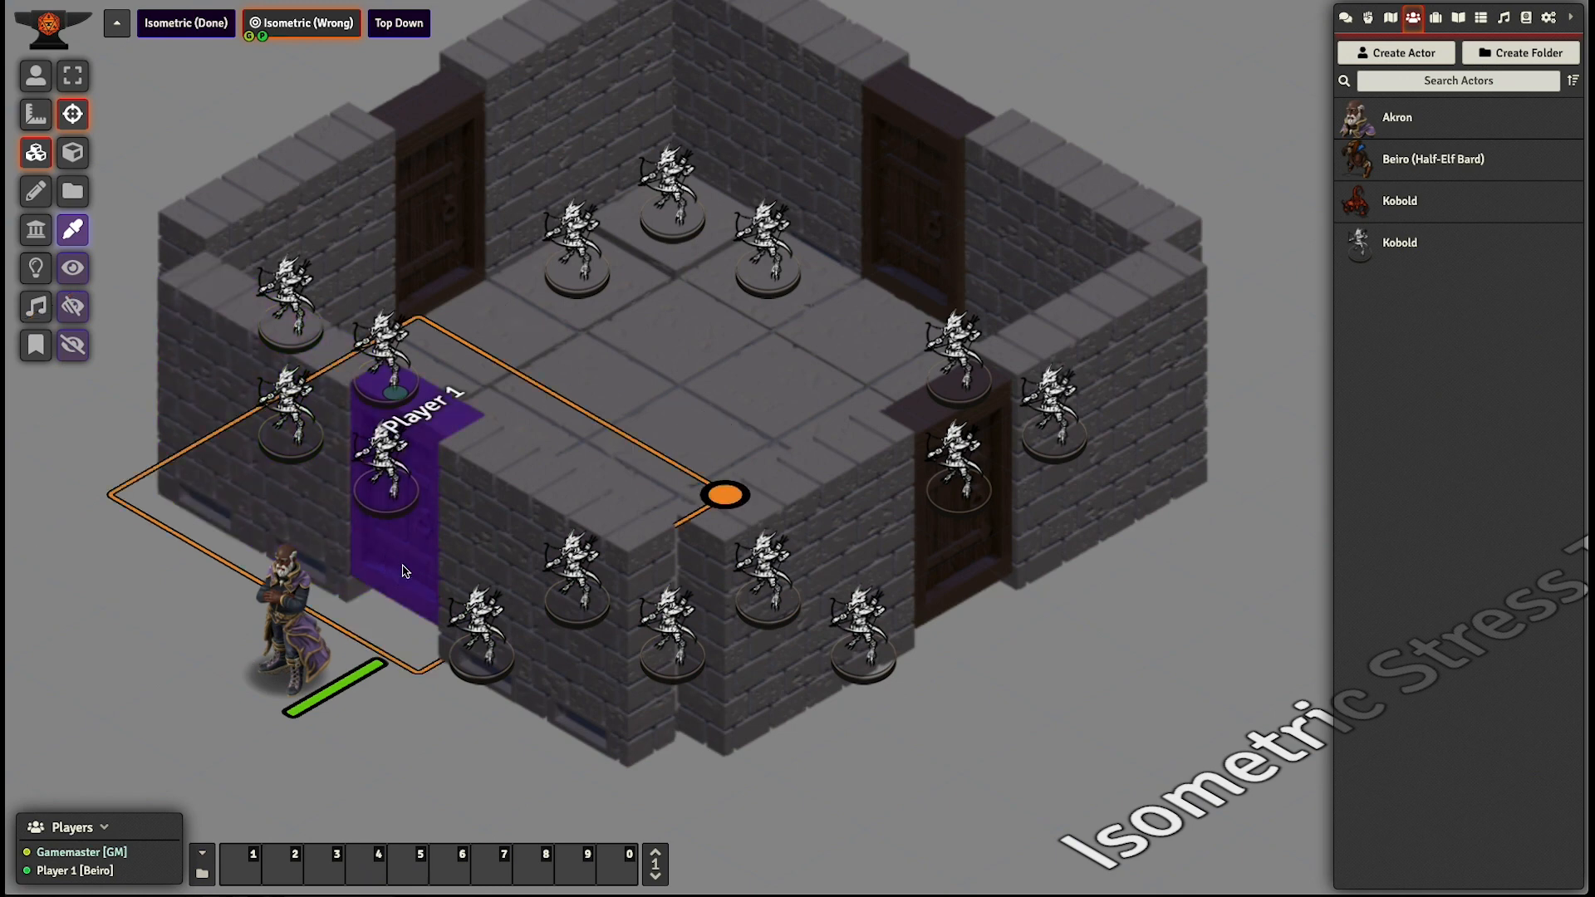
double_click(390, 561)
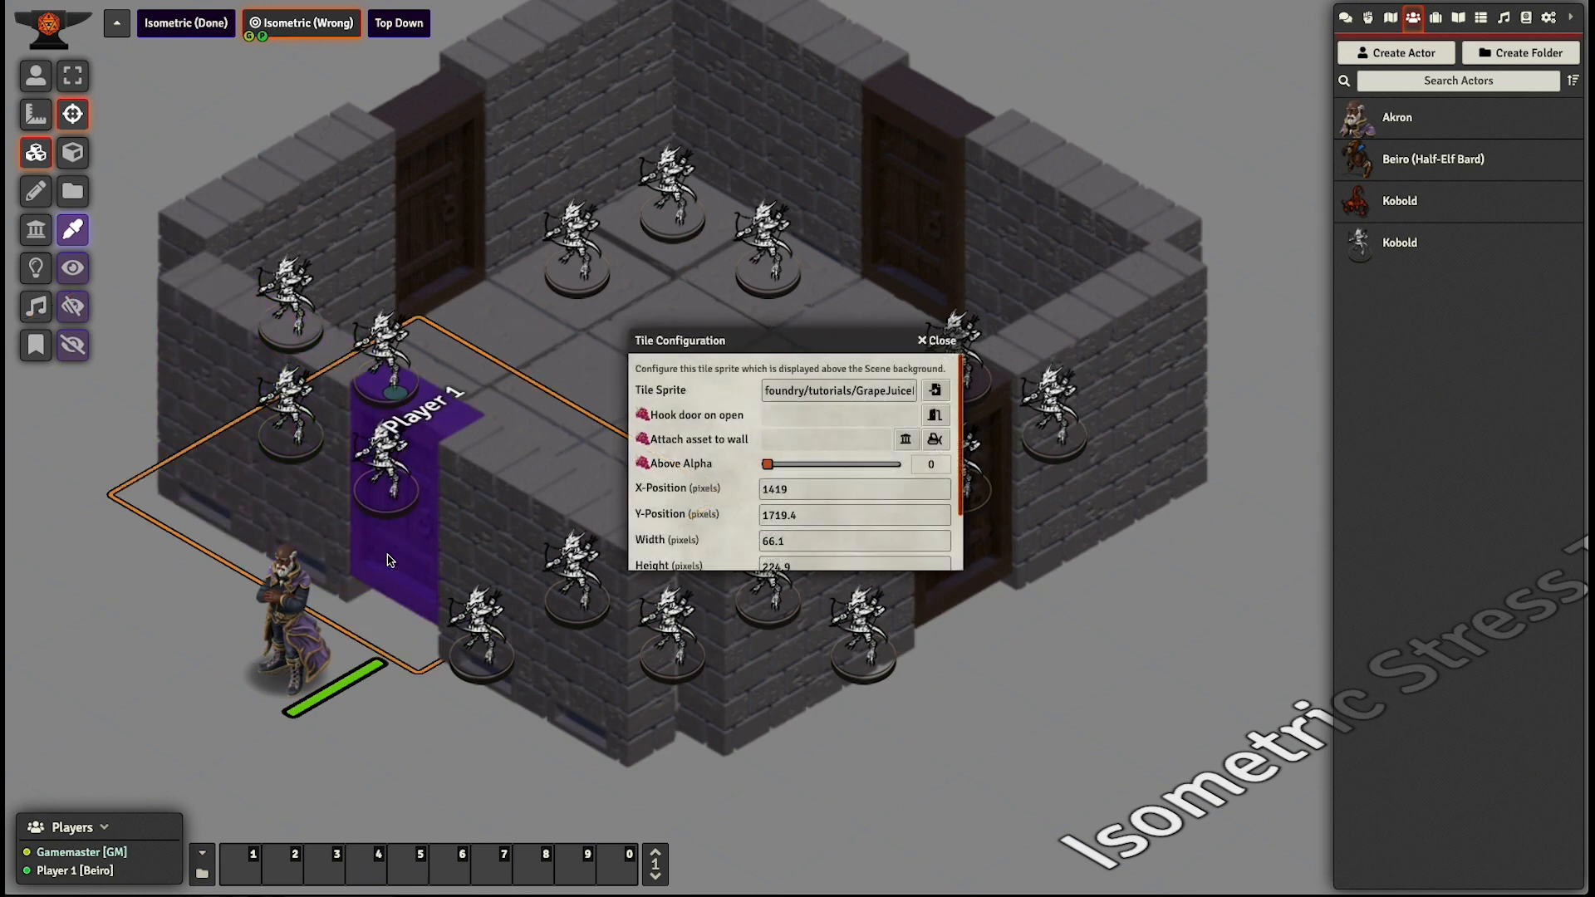
left_click(933, 415)
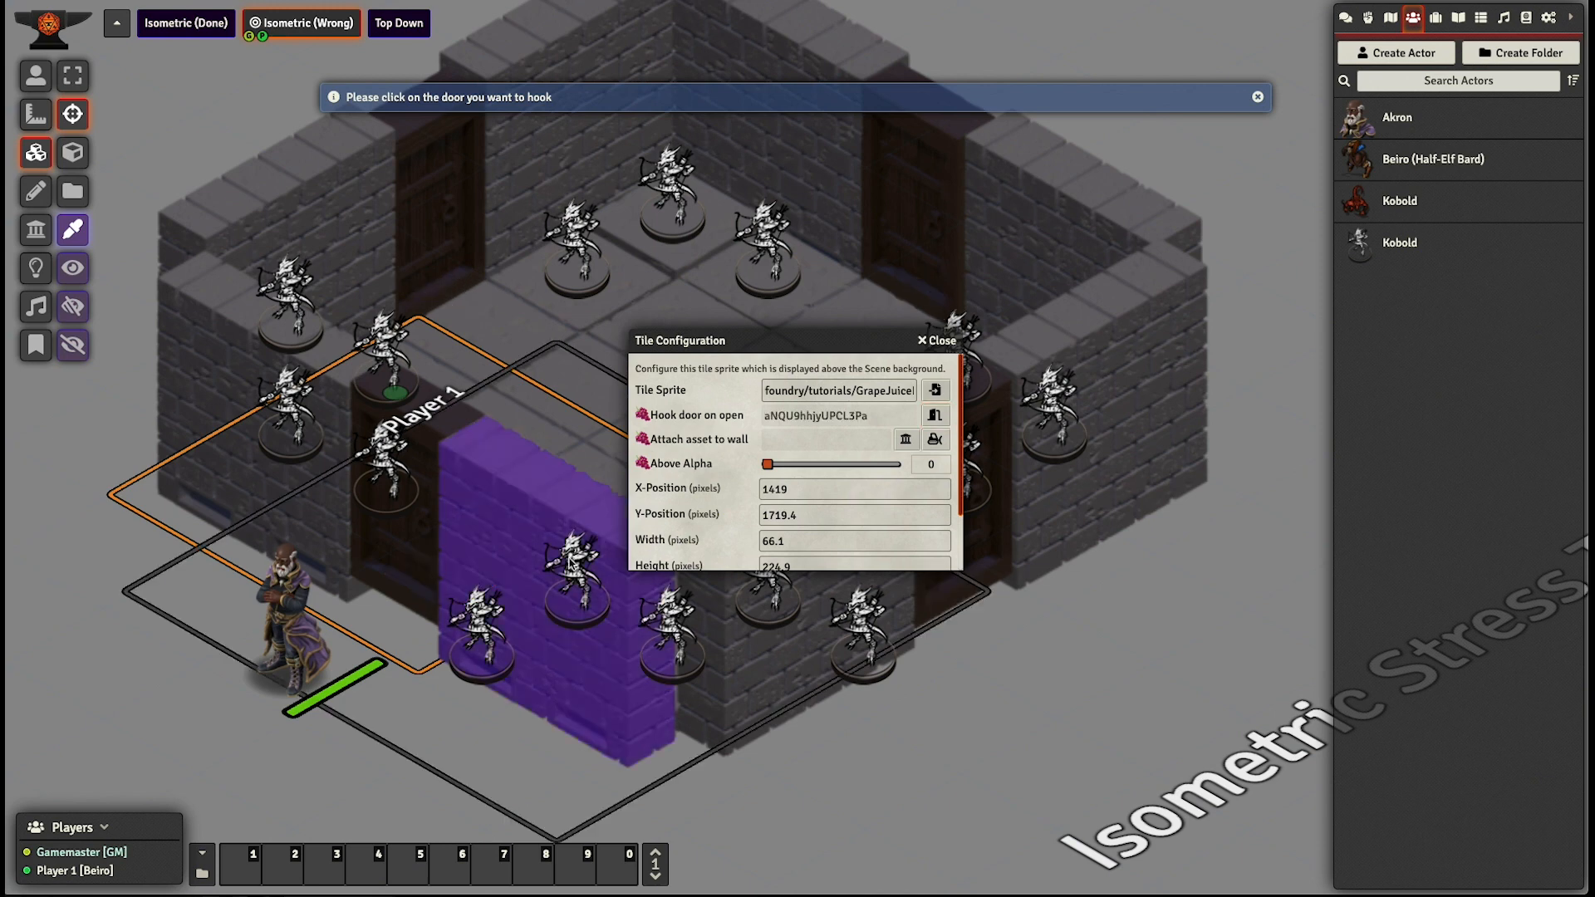
left_click(457, 573)
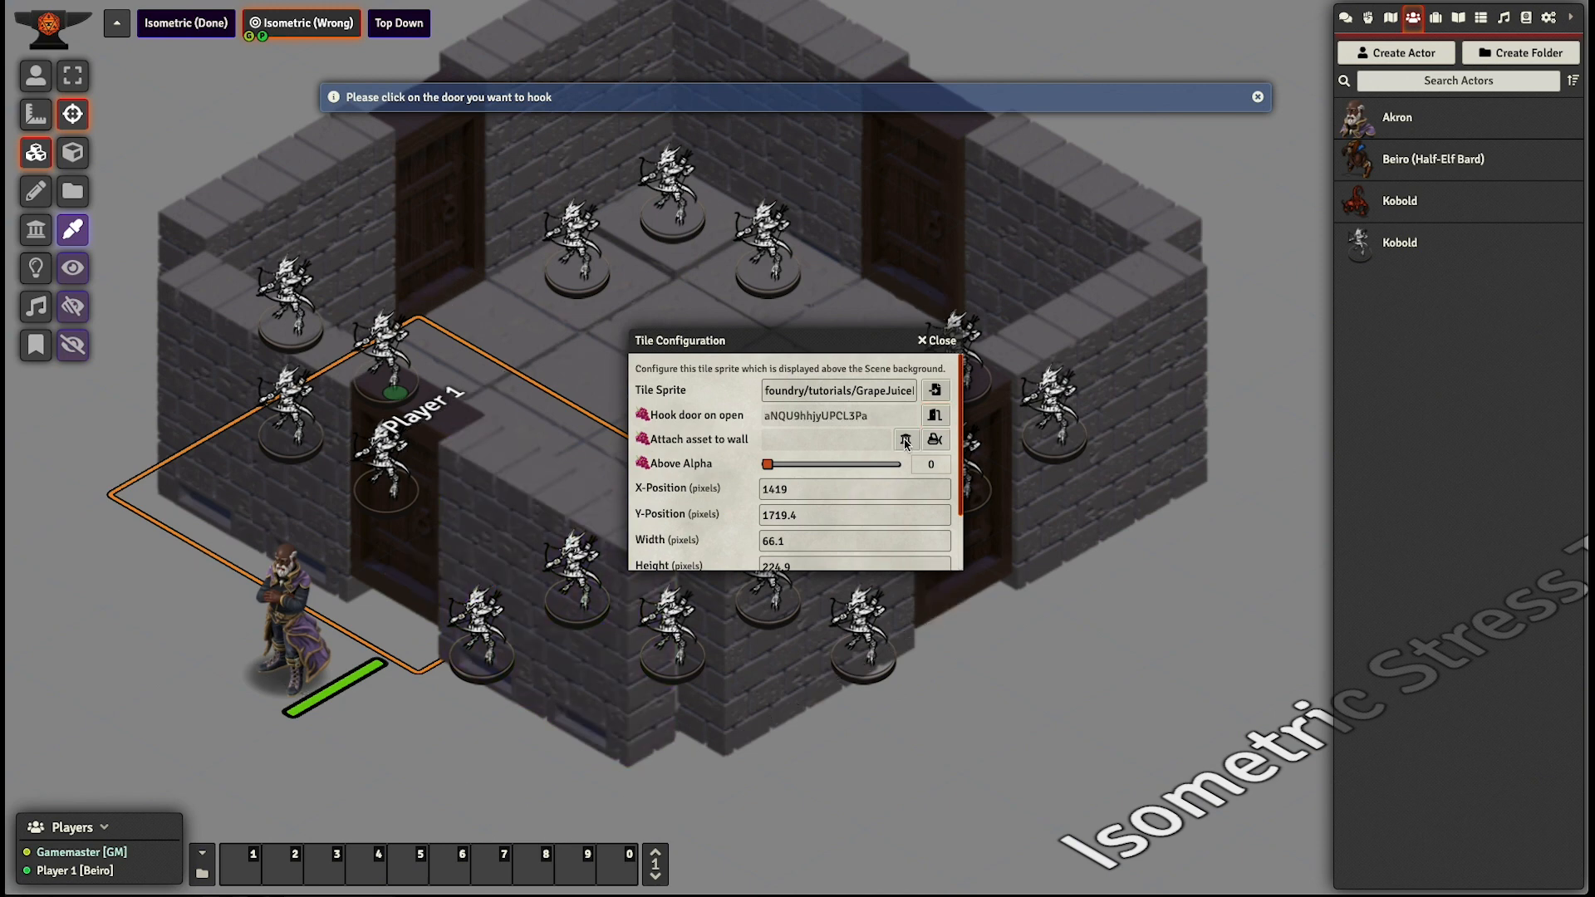
- Attach the door tile to the same door segment, set its Above Alpha to 0.5 and update the tile
left_click(400, 555)
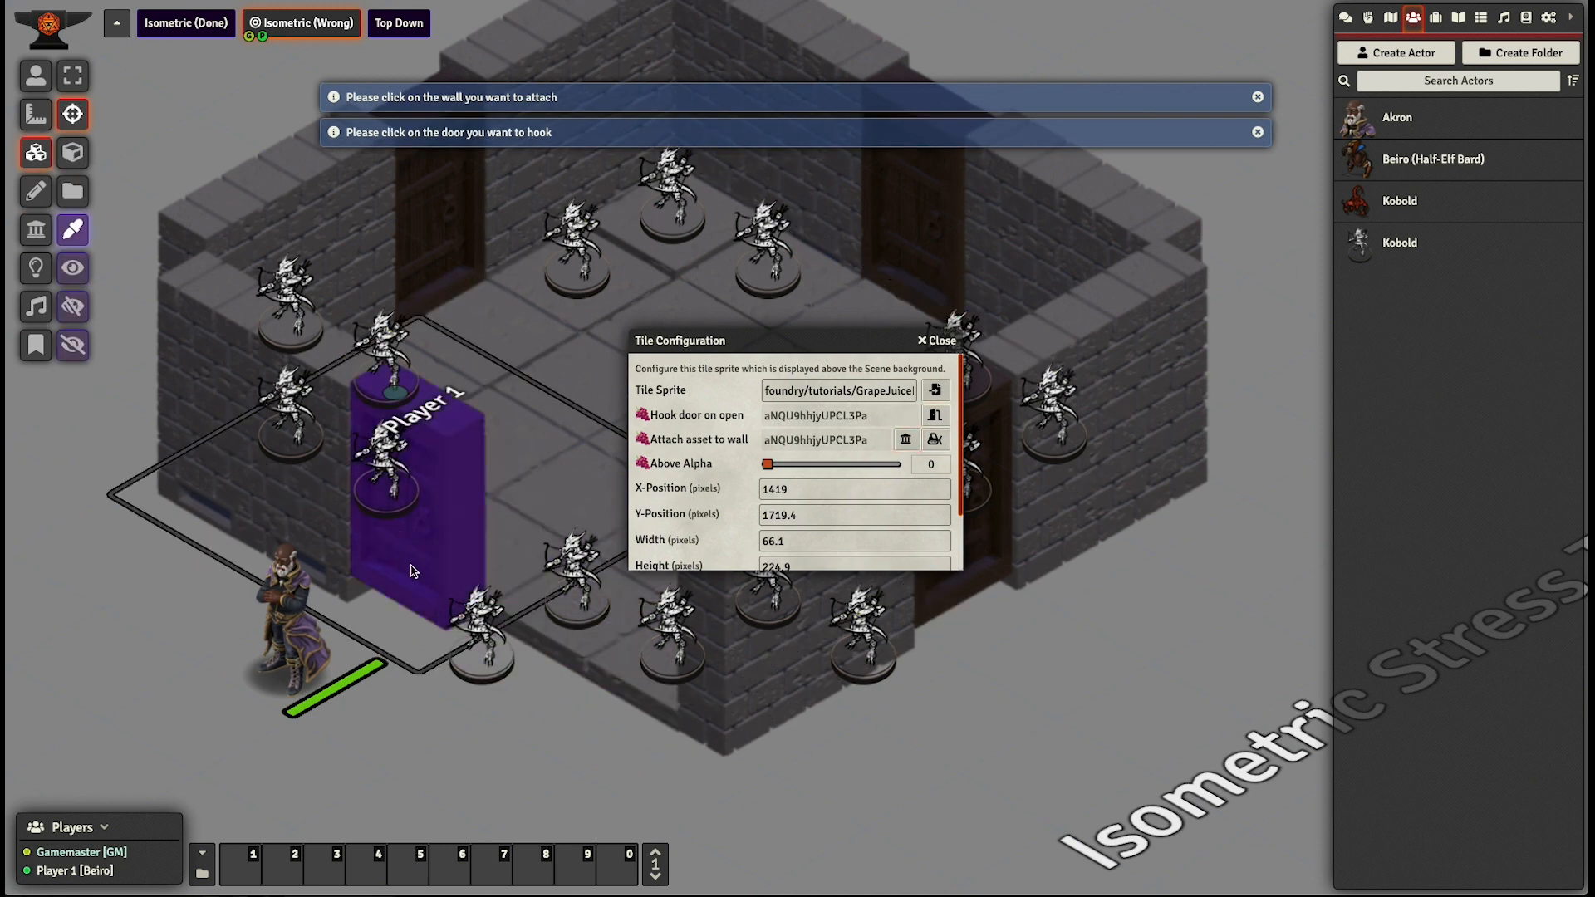
left_click(833, 468)
scroll(696, 516, "down", 2)
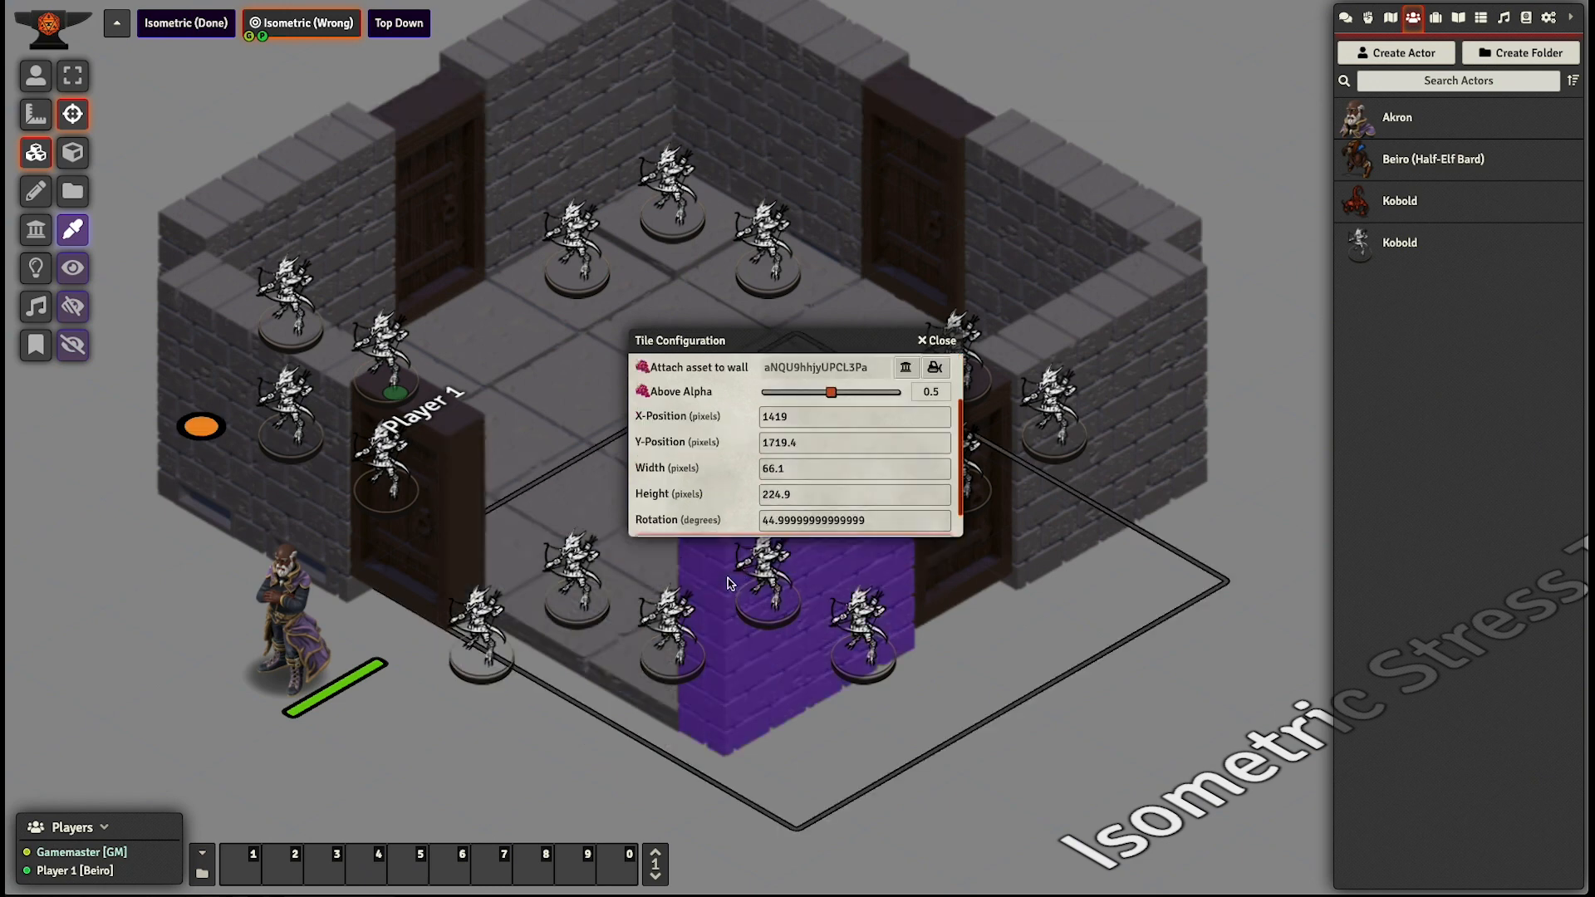
left_click(838, 546)
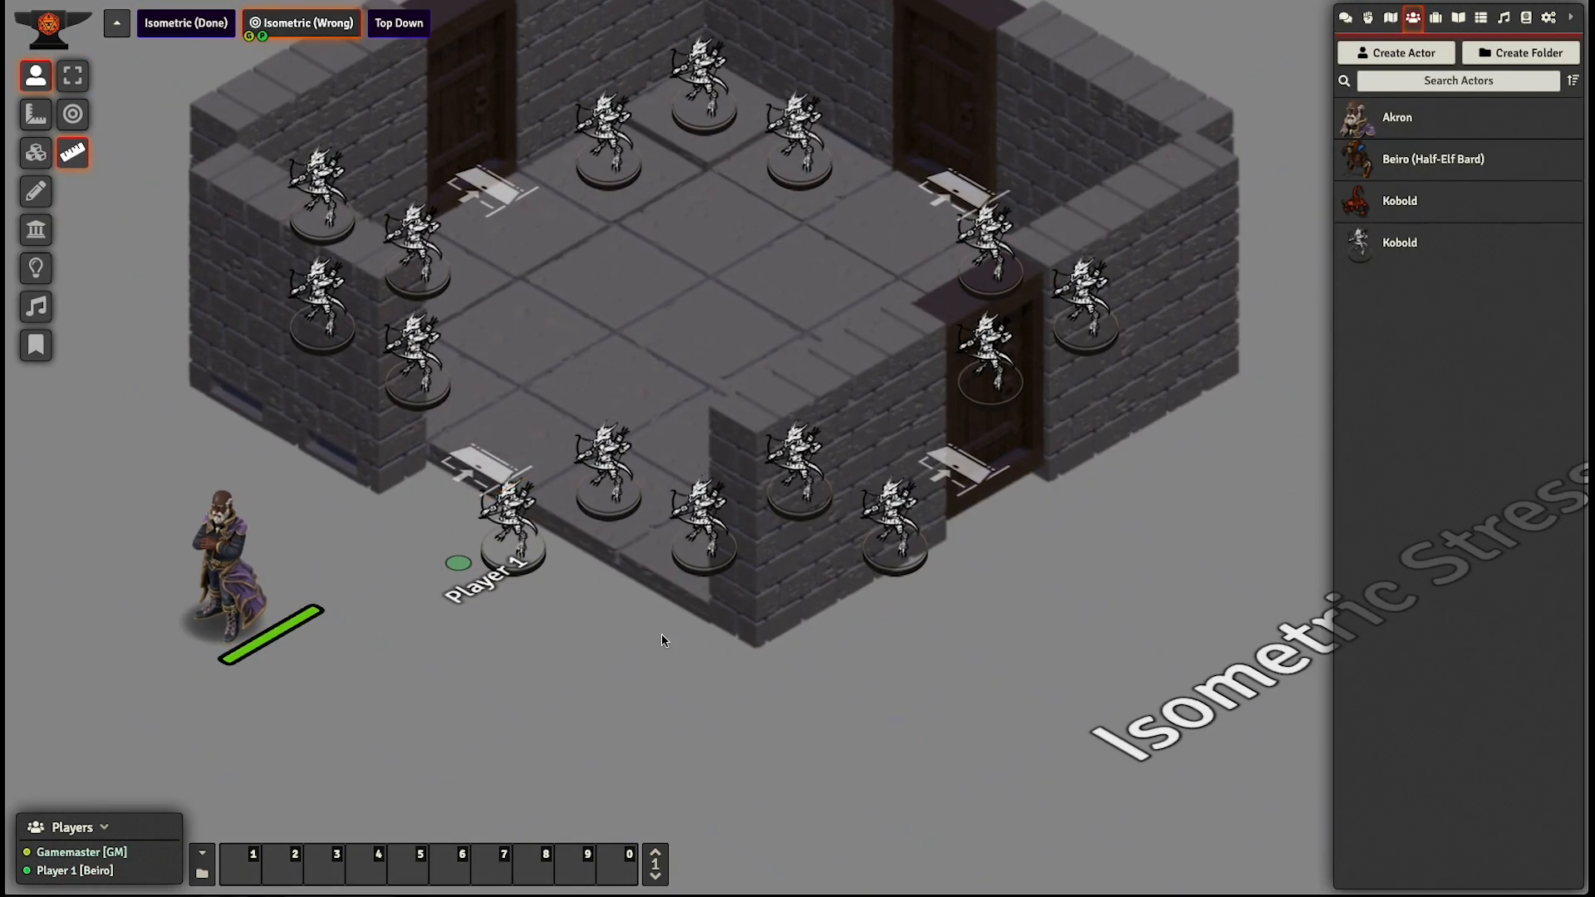
- Move the Akron token one square beside the lower-left doorway in the Gamemaster view and deselect it
left_click(265, 615)
key("Up")
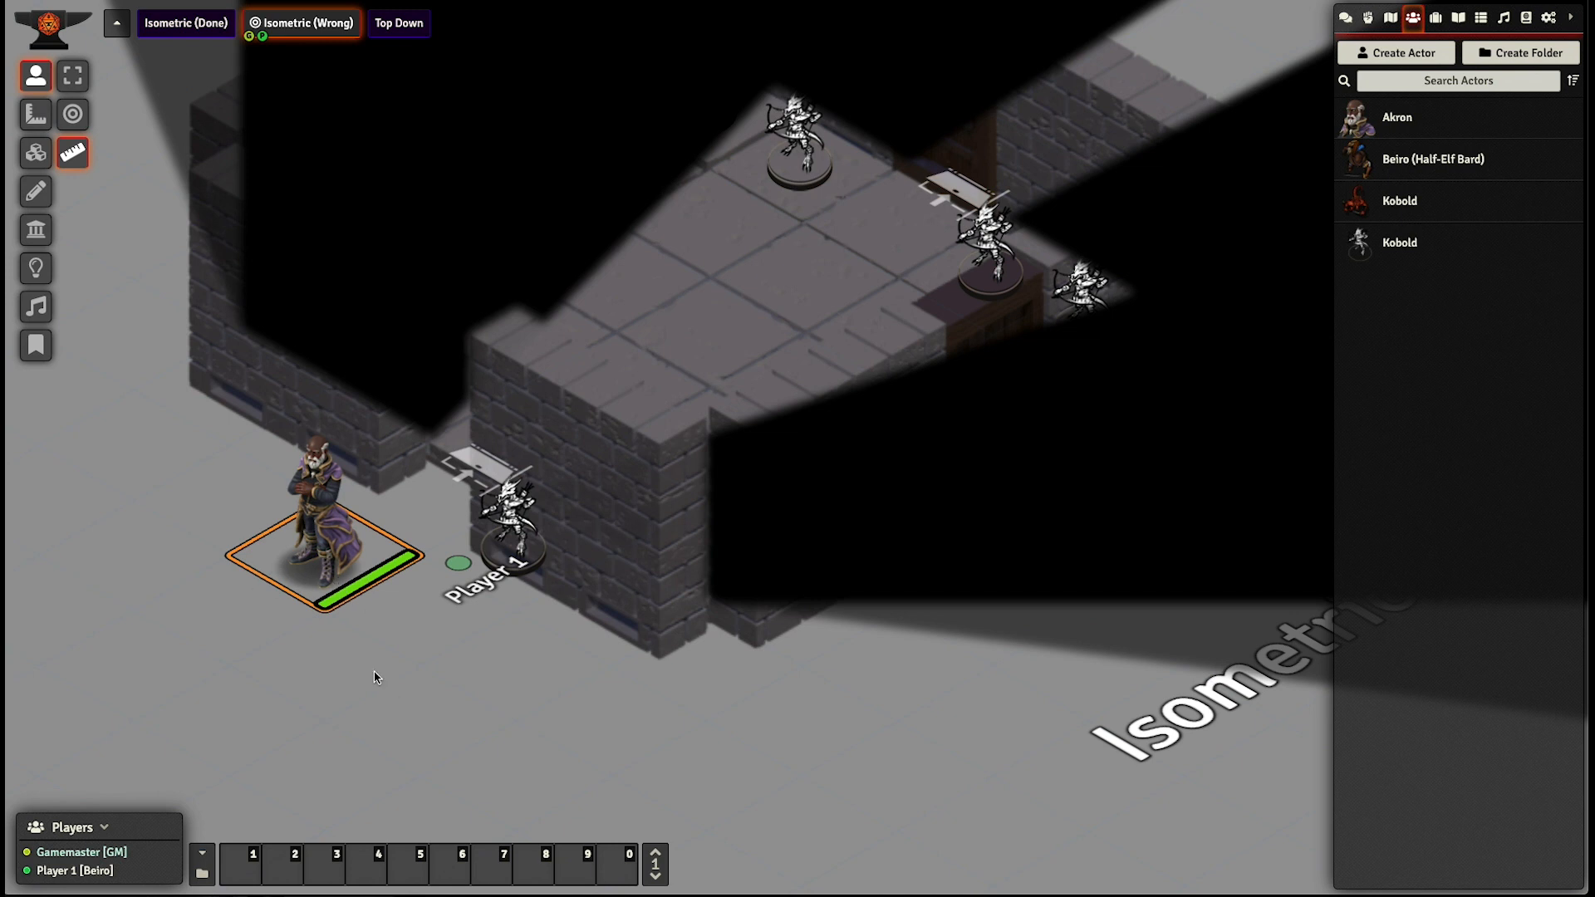
left_click_drag(374, 677, 544, 697)
left_click(73, 76)
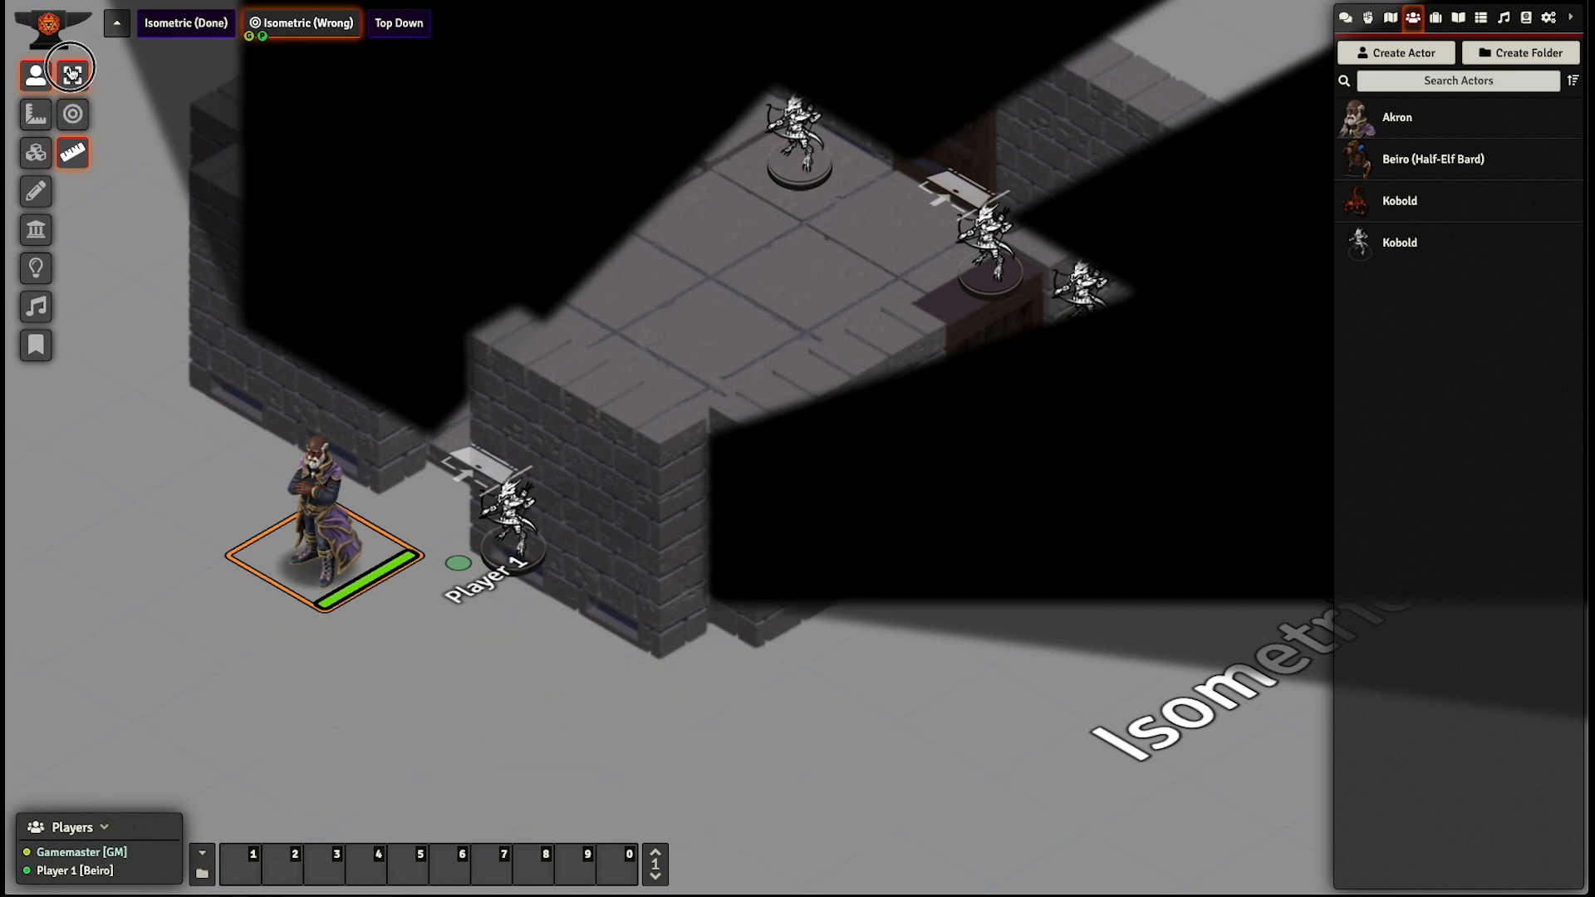
left_click(295, 686)
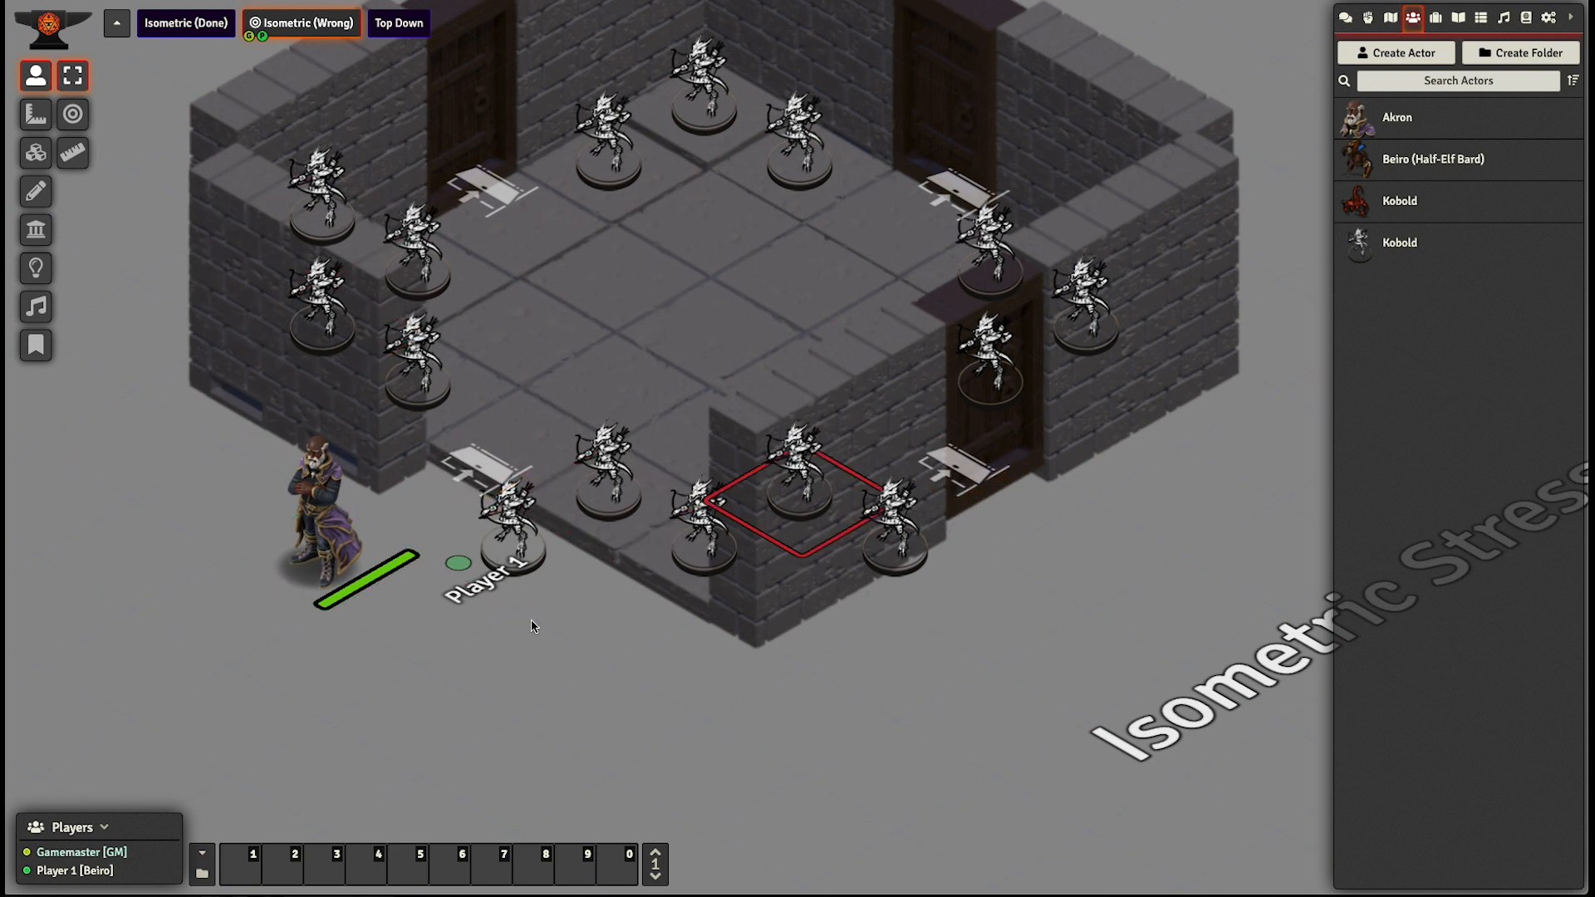
- Switch the attached lower-left wall and door tiles from hidden to semi-transparent display for the Gamemaster
left_click(35, 152)
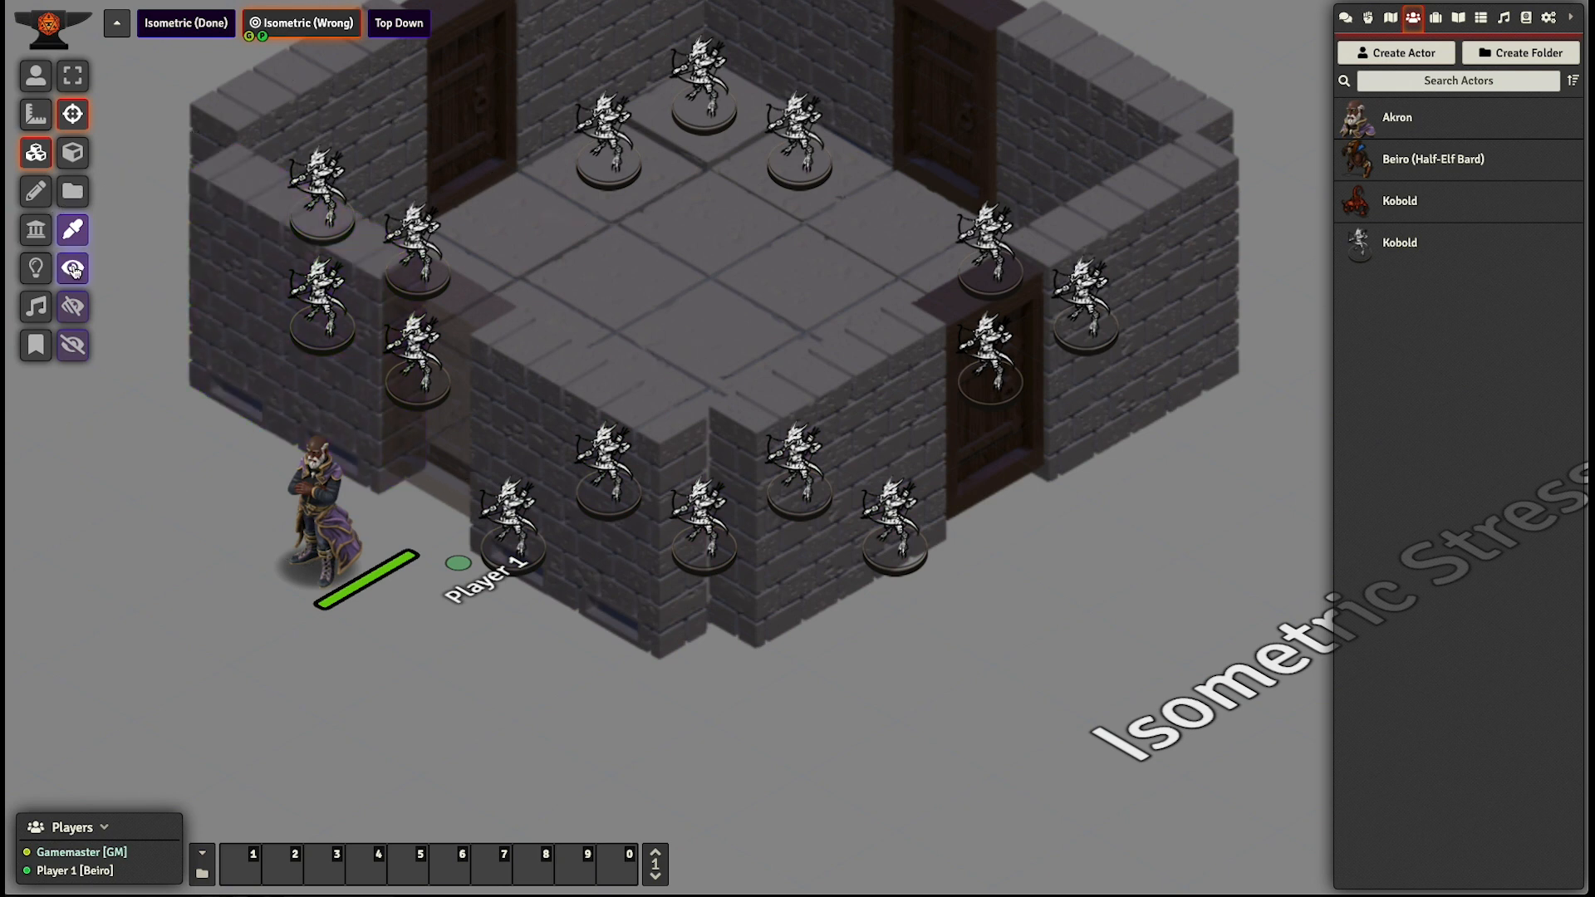
left_click(74, 346)
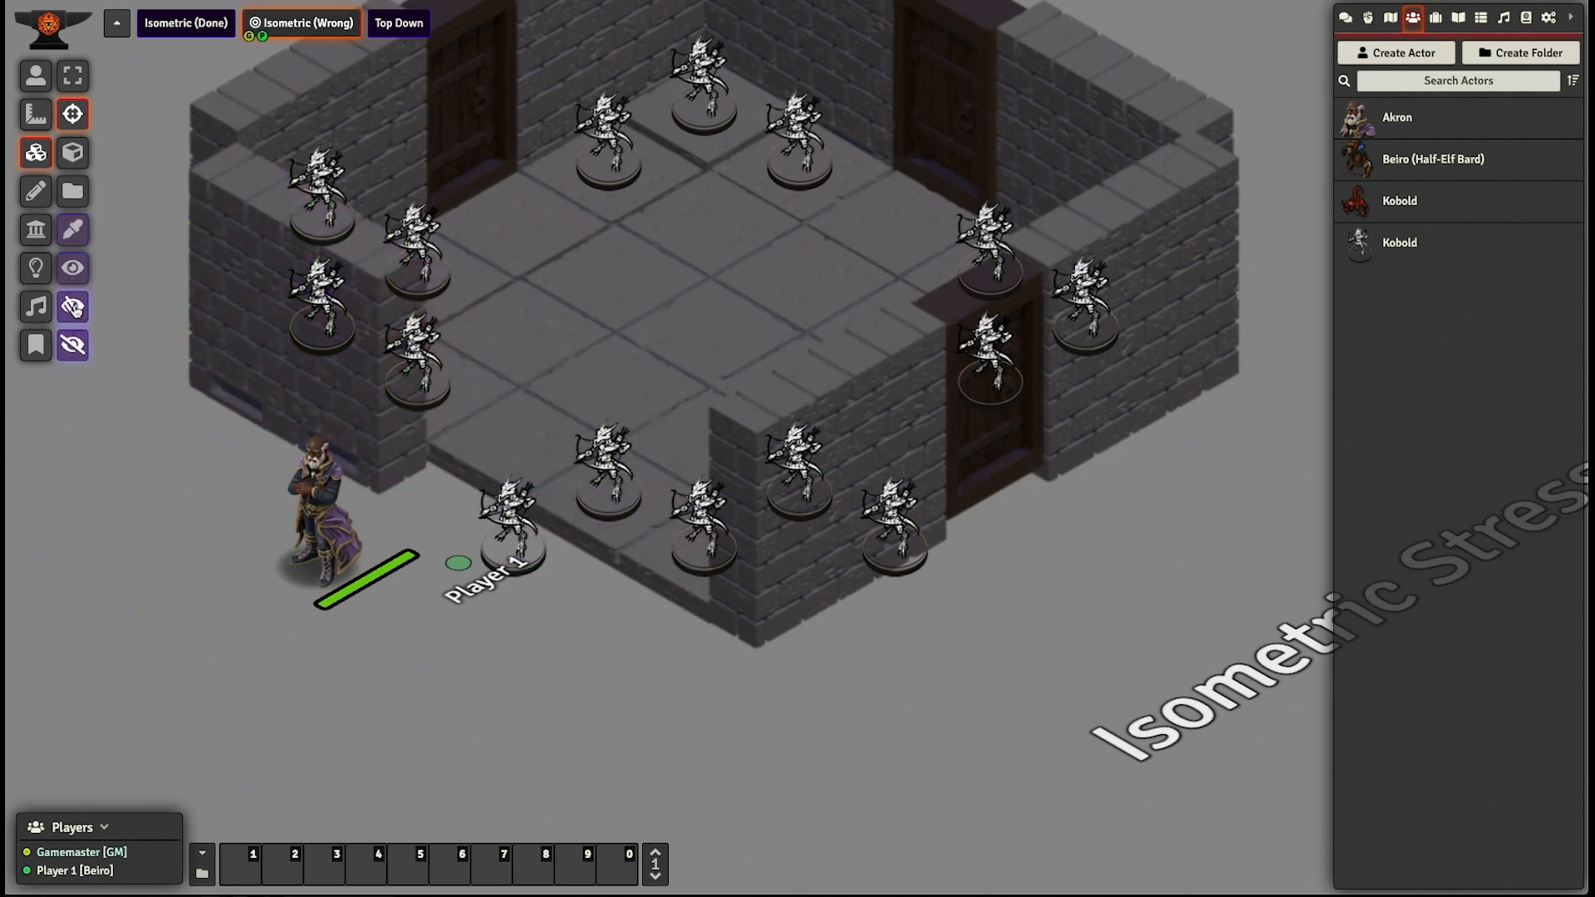
left_click(82, 309)
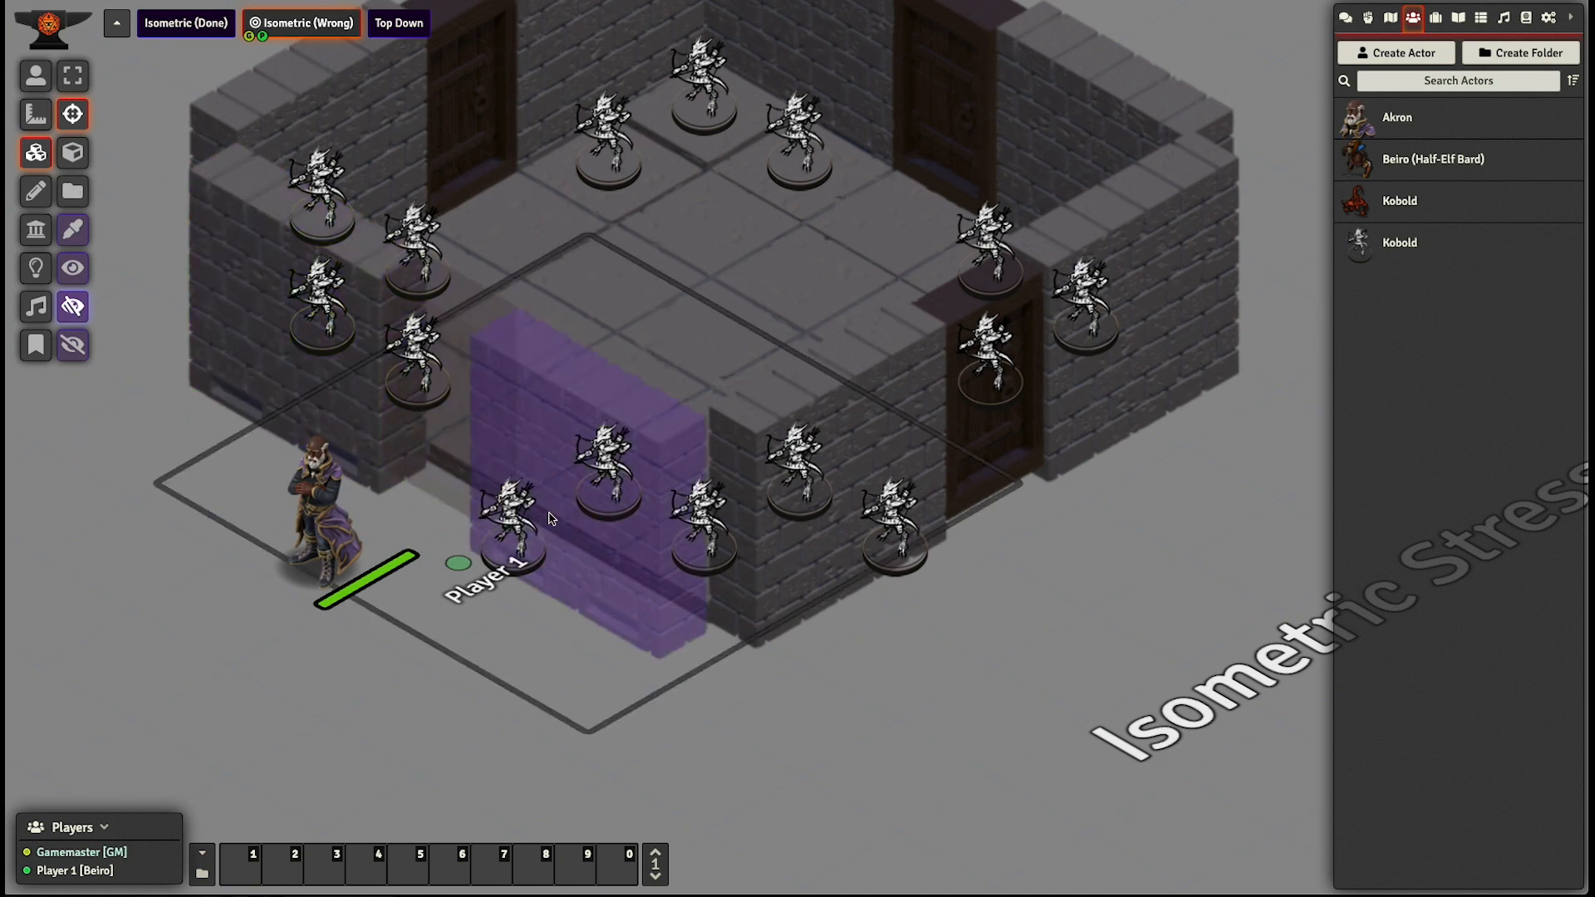
- Move the Akron token farther out in front of the room's lower-left doorway, and activate the Isometric (Done) scene
left_click(37, 72)
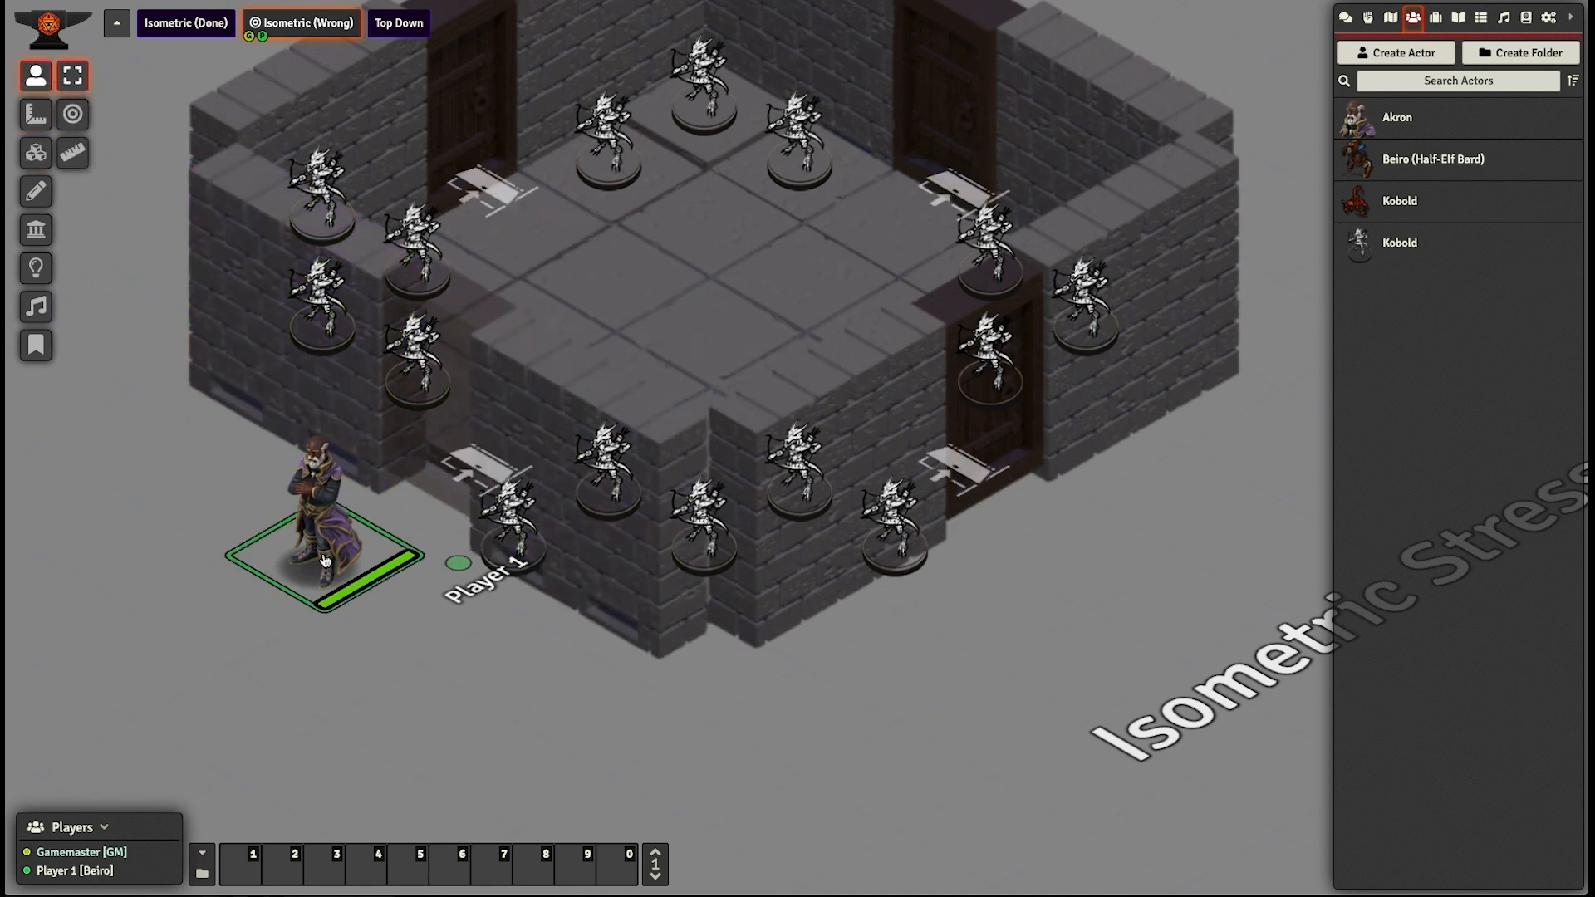
left_click_drag(325, 561, 422, 716)
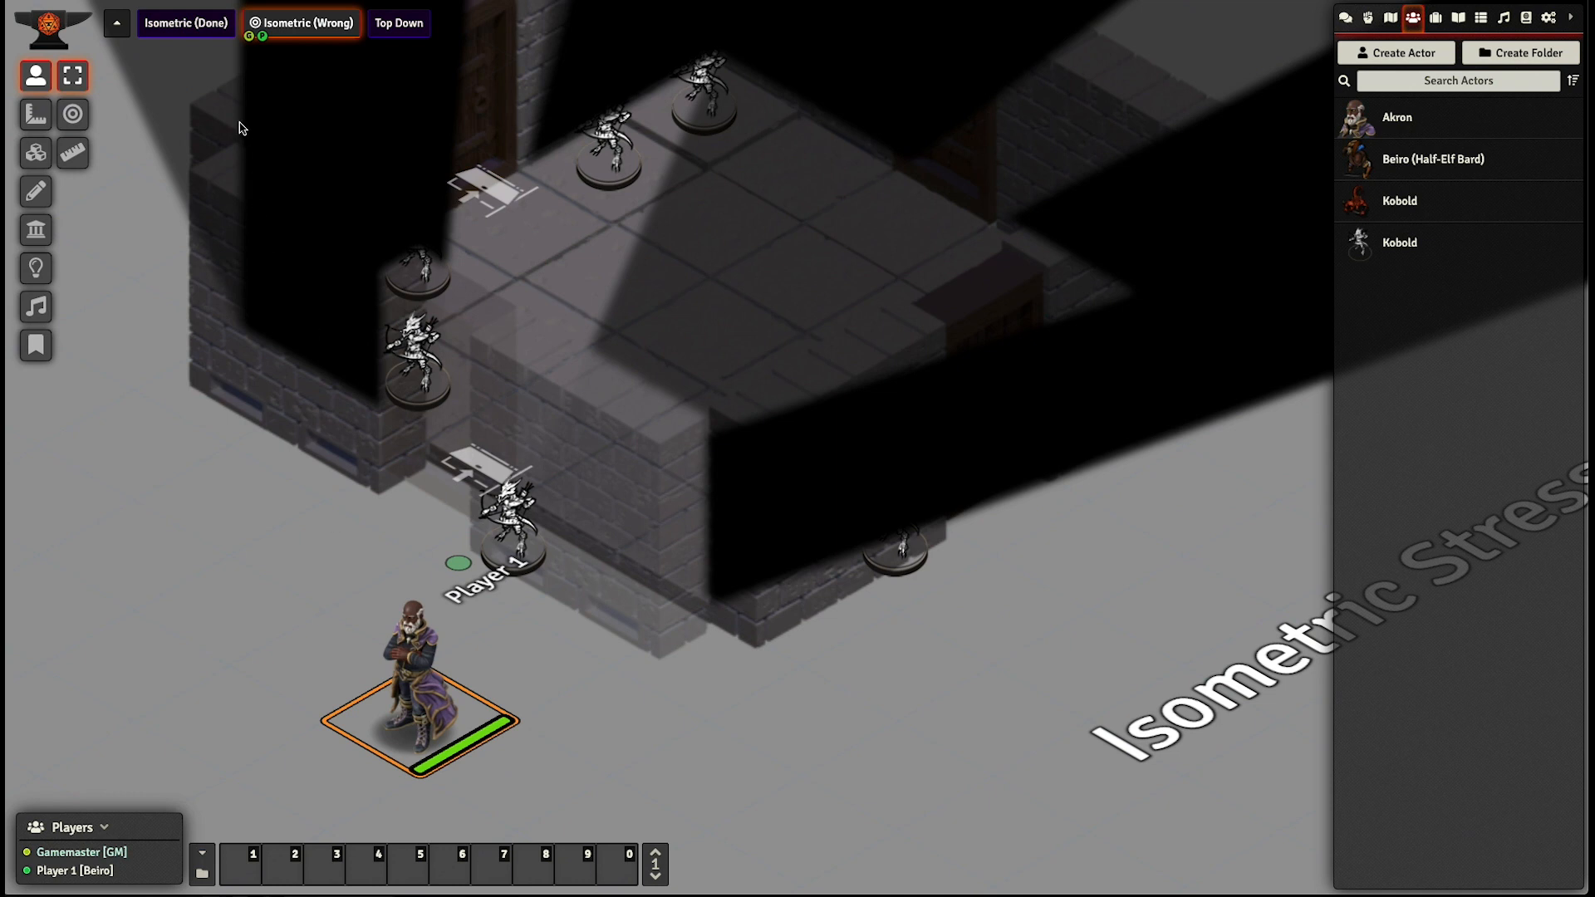
right_click(201, 27)
left_click(184, 52)
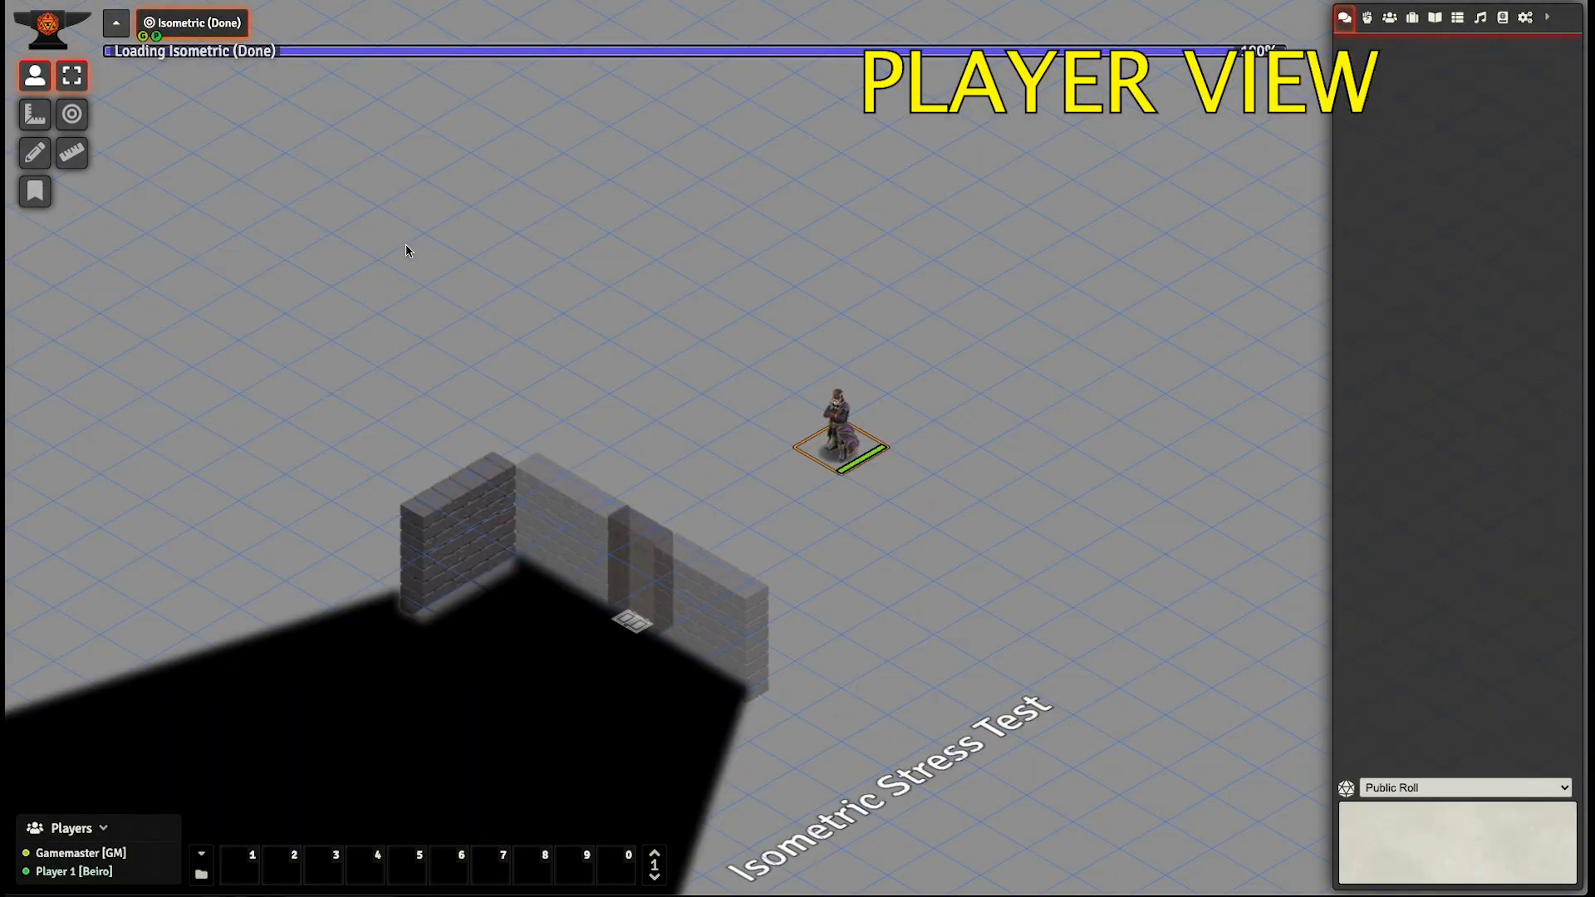
- In the player view, walk the Akron token clockwise around the outside of the room, from behind it to the lower-right wall, to test wall visibility
scroll(562, 192, "up", 3)
left_click_drag(692, 205, 723, 293)
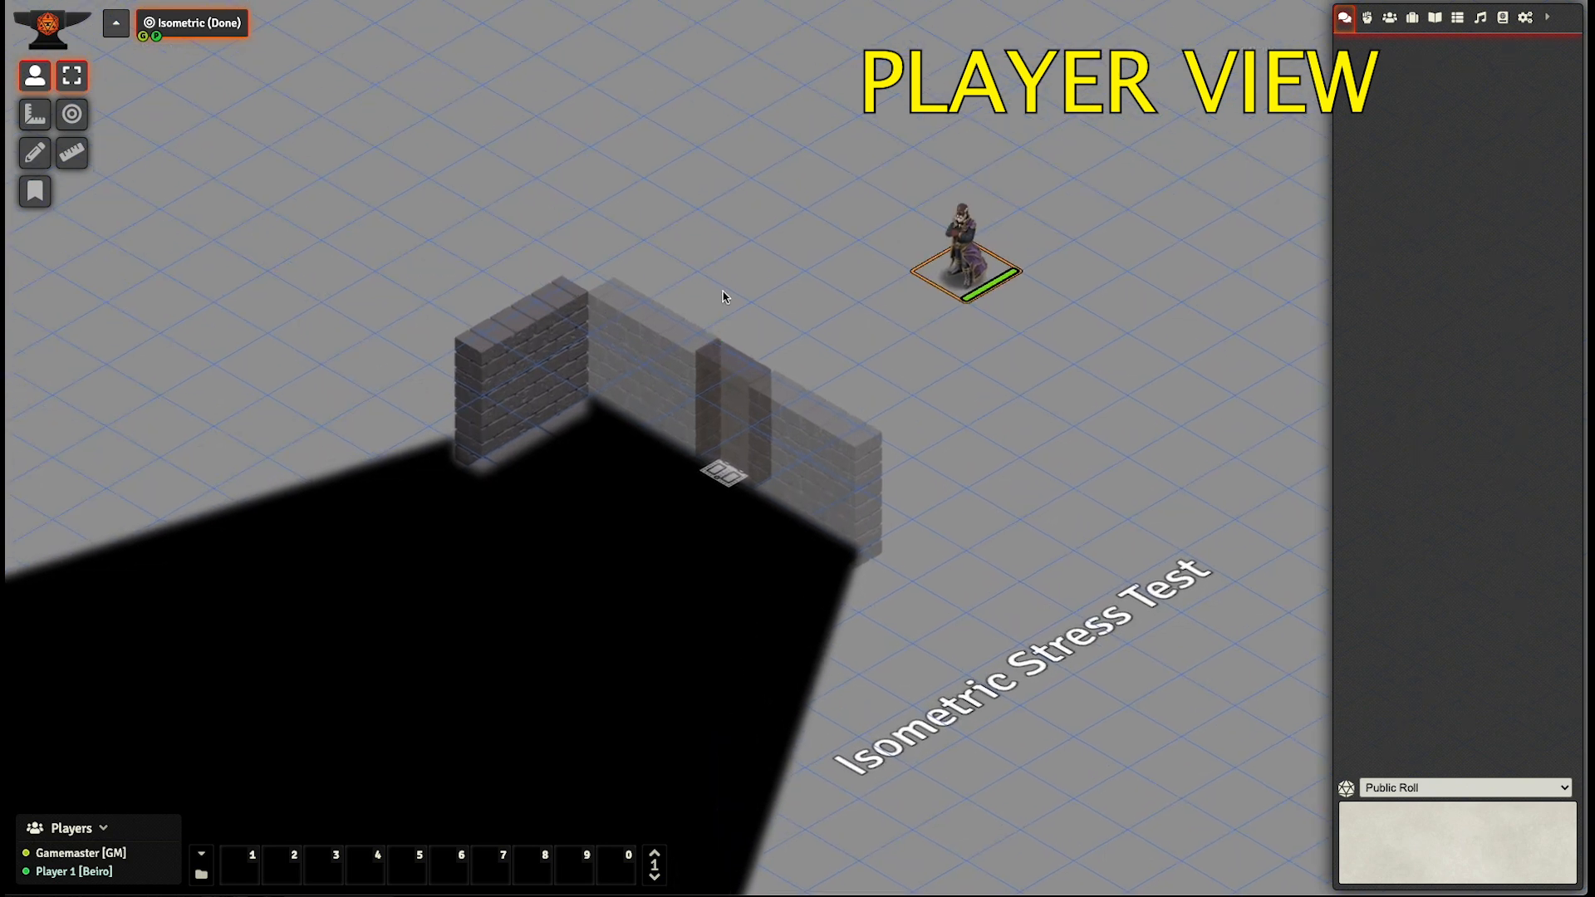
key("Up")
key("Up")
key("Up")
key("Up")
key("Left")
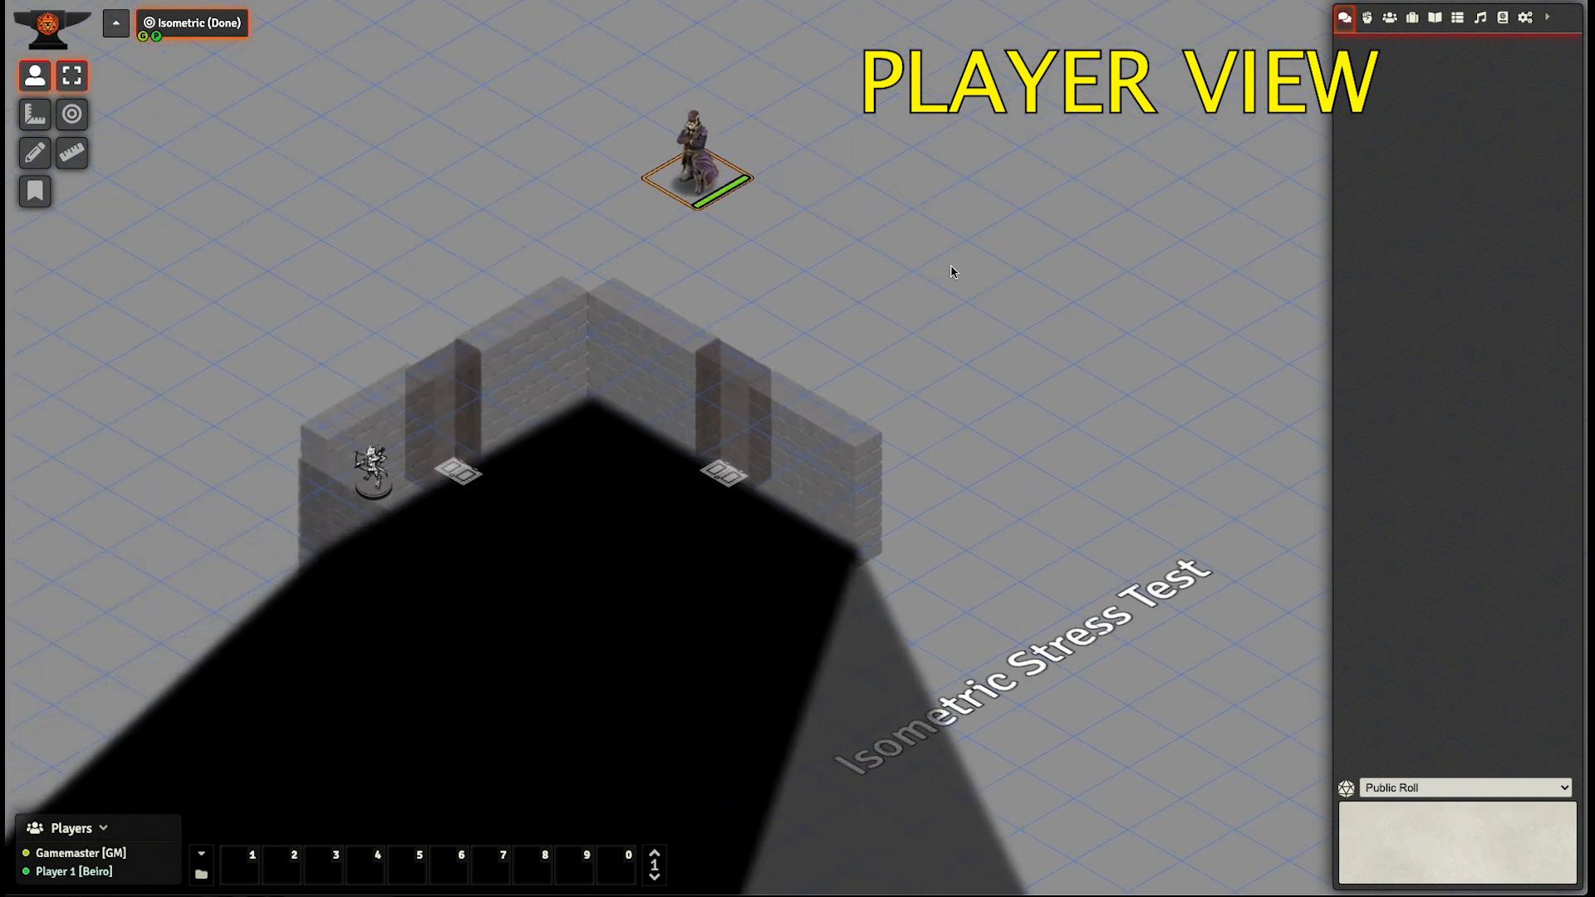
key("Down")
key("Down")
key("Down")
key("Down")
key("Right")
key("Right")
key("Right")
key("Right")
key("Right")
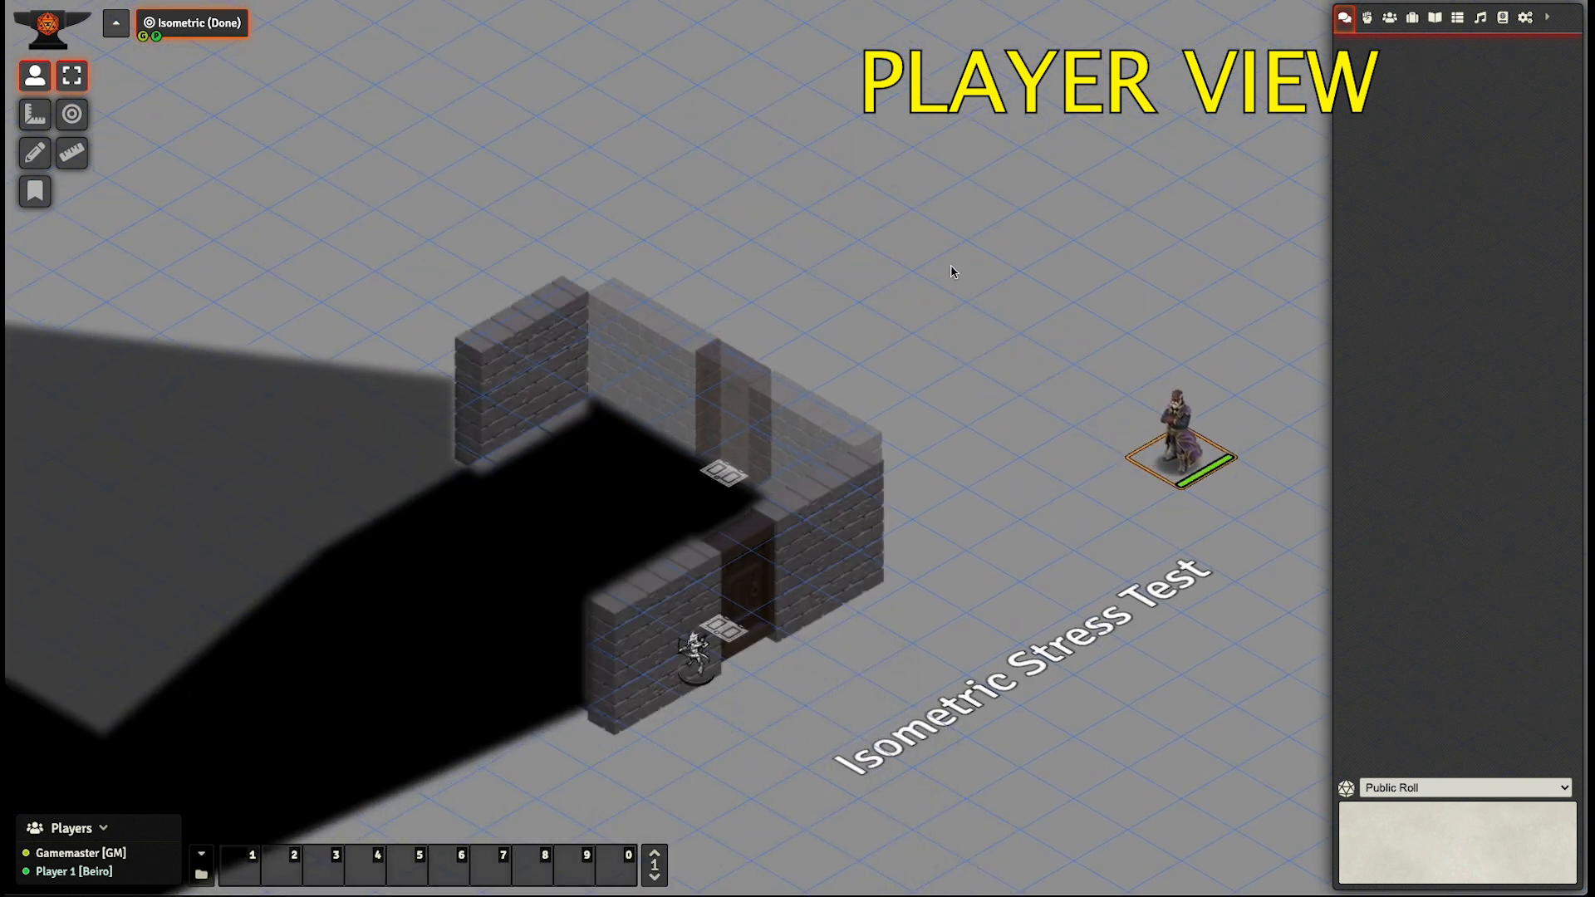
key("Down")
key("Down")
key("Down")
key("Down")
key("Down")
key("Down")
key("Down")
key("Down")
key("Down")
key("Down")
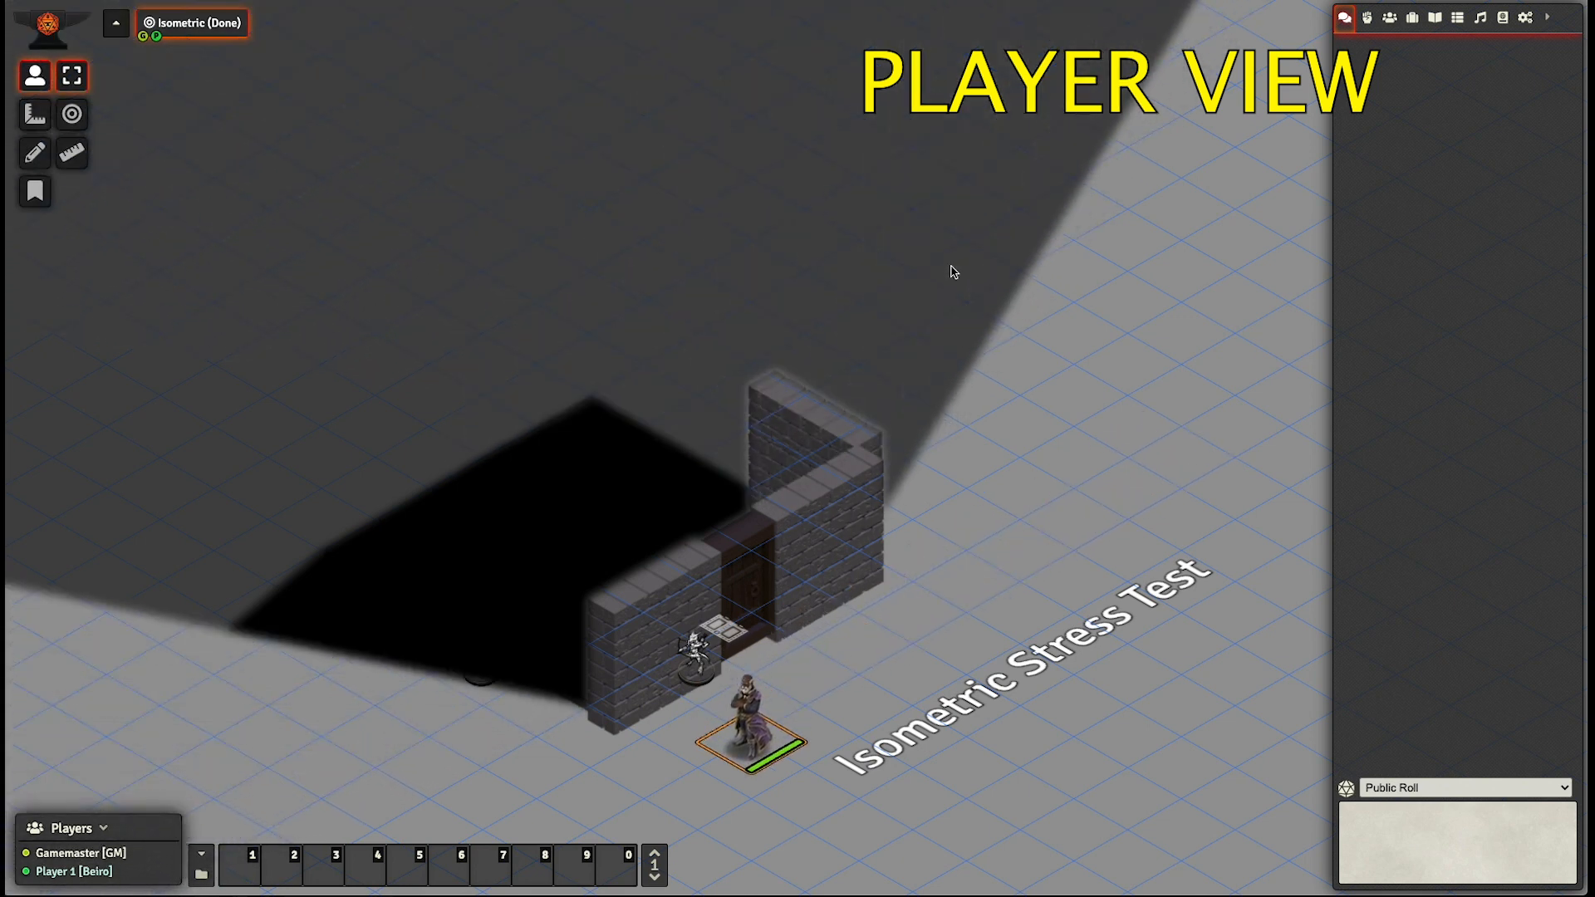
- Walk the token back around the right and rear sides to outside the upper-left wall, testing which walls turn semi-transparent
key("Right")
key("Right")
key("Right")
key("Right")
key("Right")
key("Right")
key("Right")
key("Right")
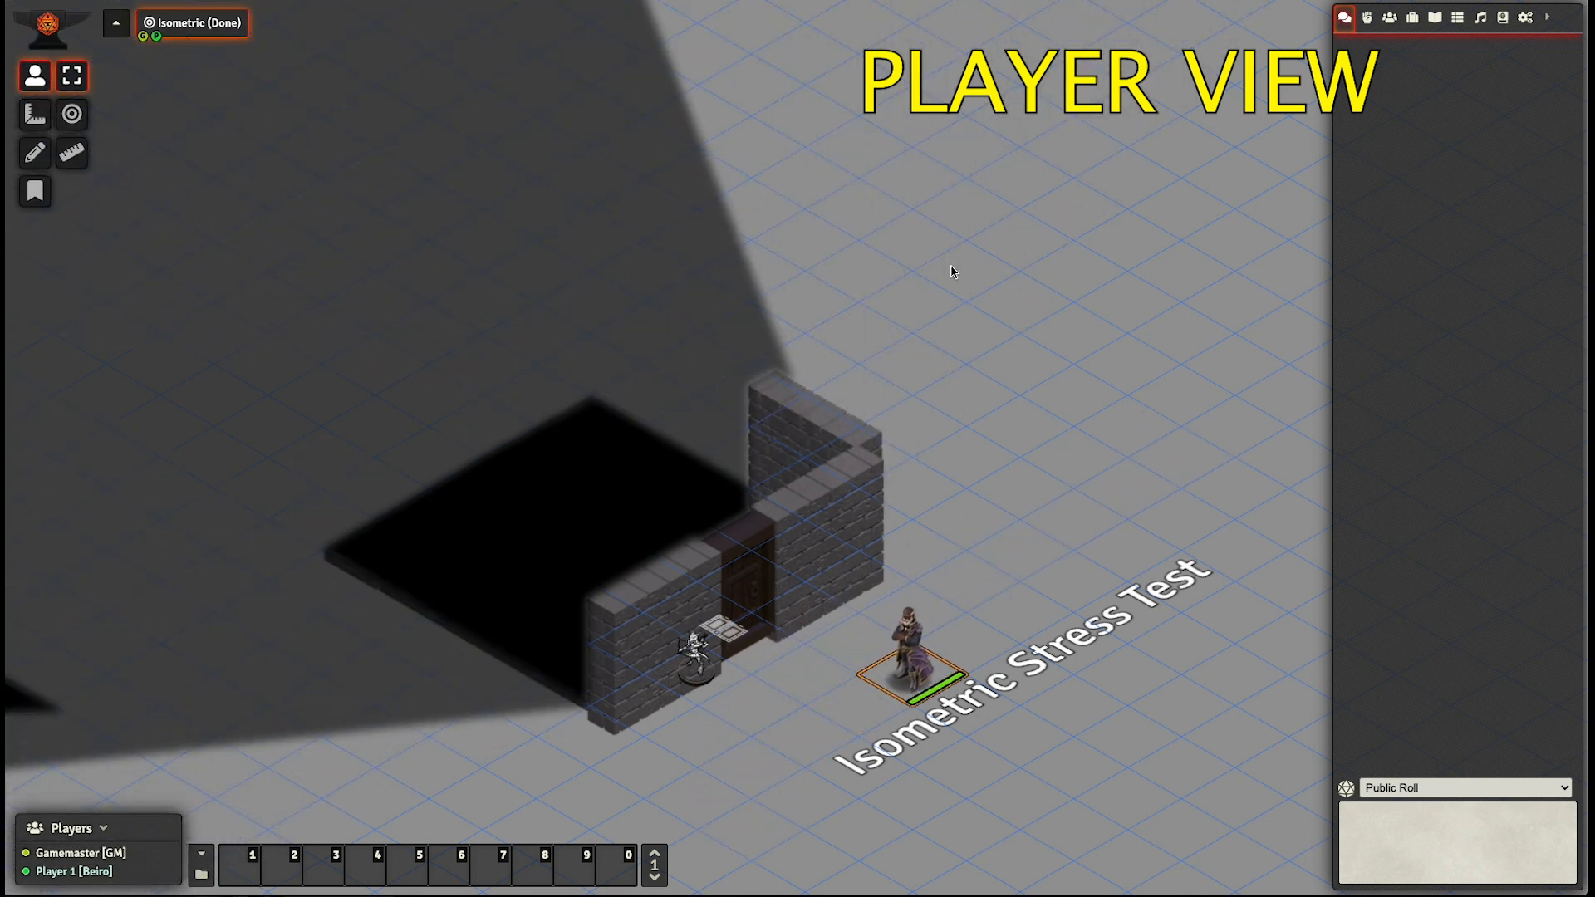
key("Up")
key("Up")
key("Up")
key("Up")
key("Up")
key("Up")
key("Up")
key("Up")
key("Up")
key("Up")
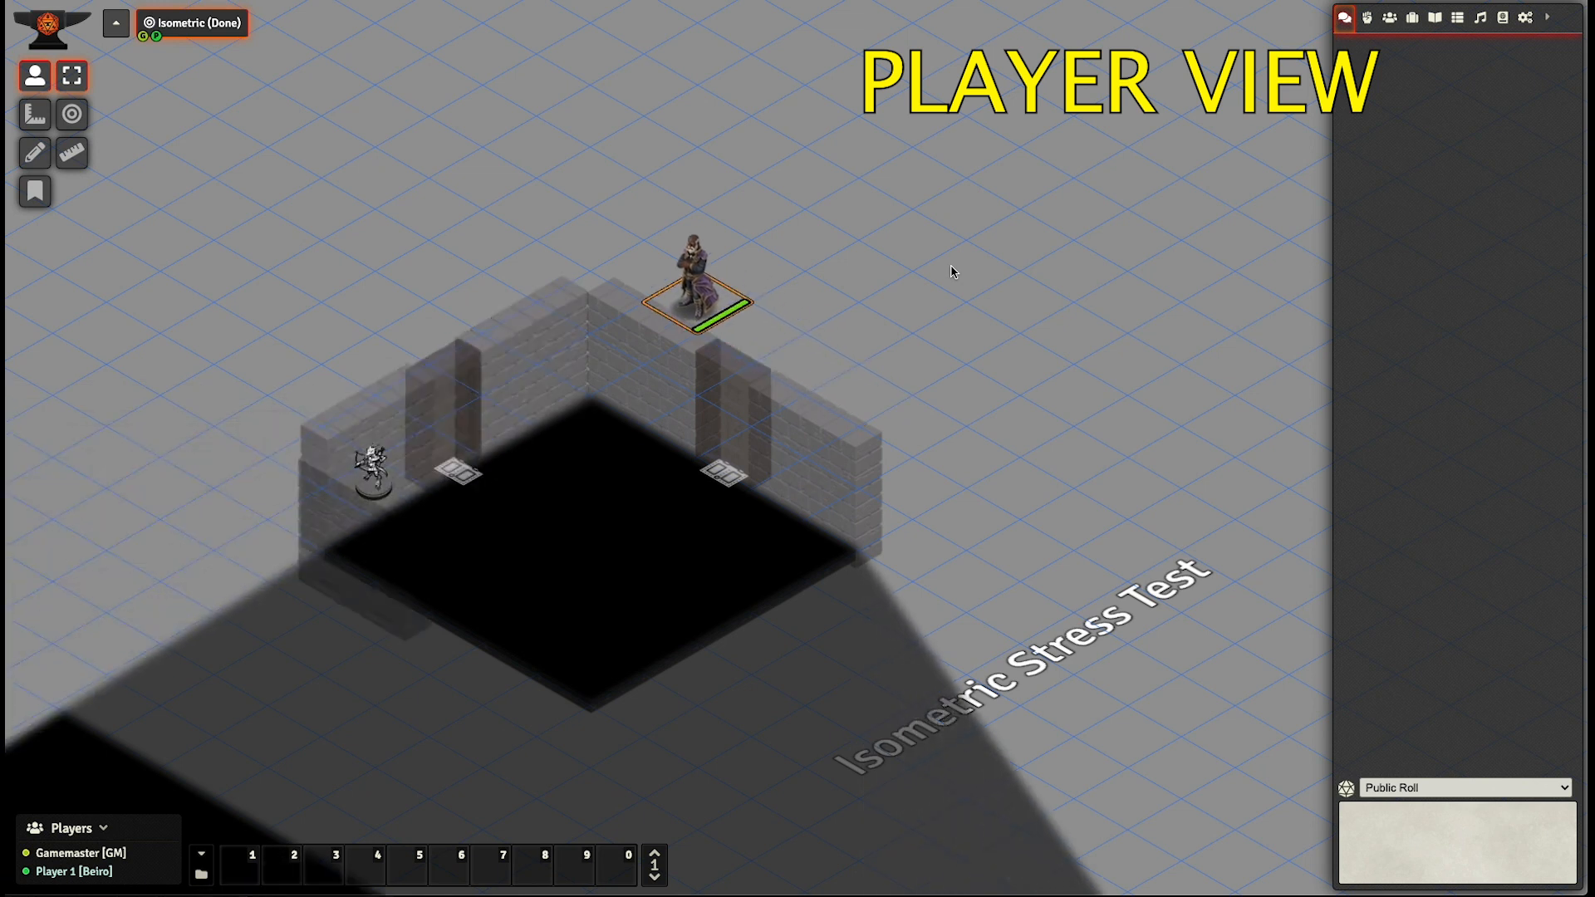
key("Left")
key("Left")
key("Down")
key("Down")
key("Down")
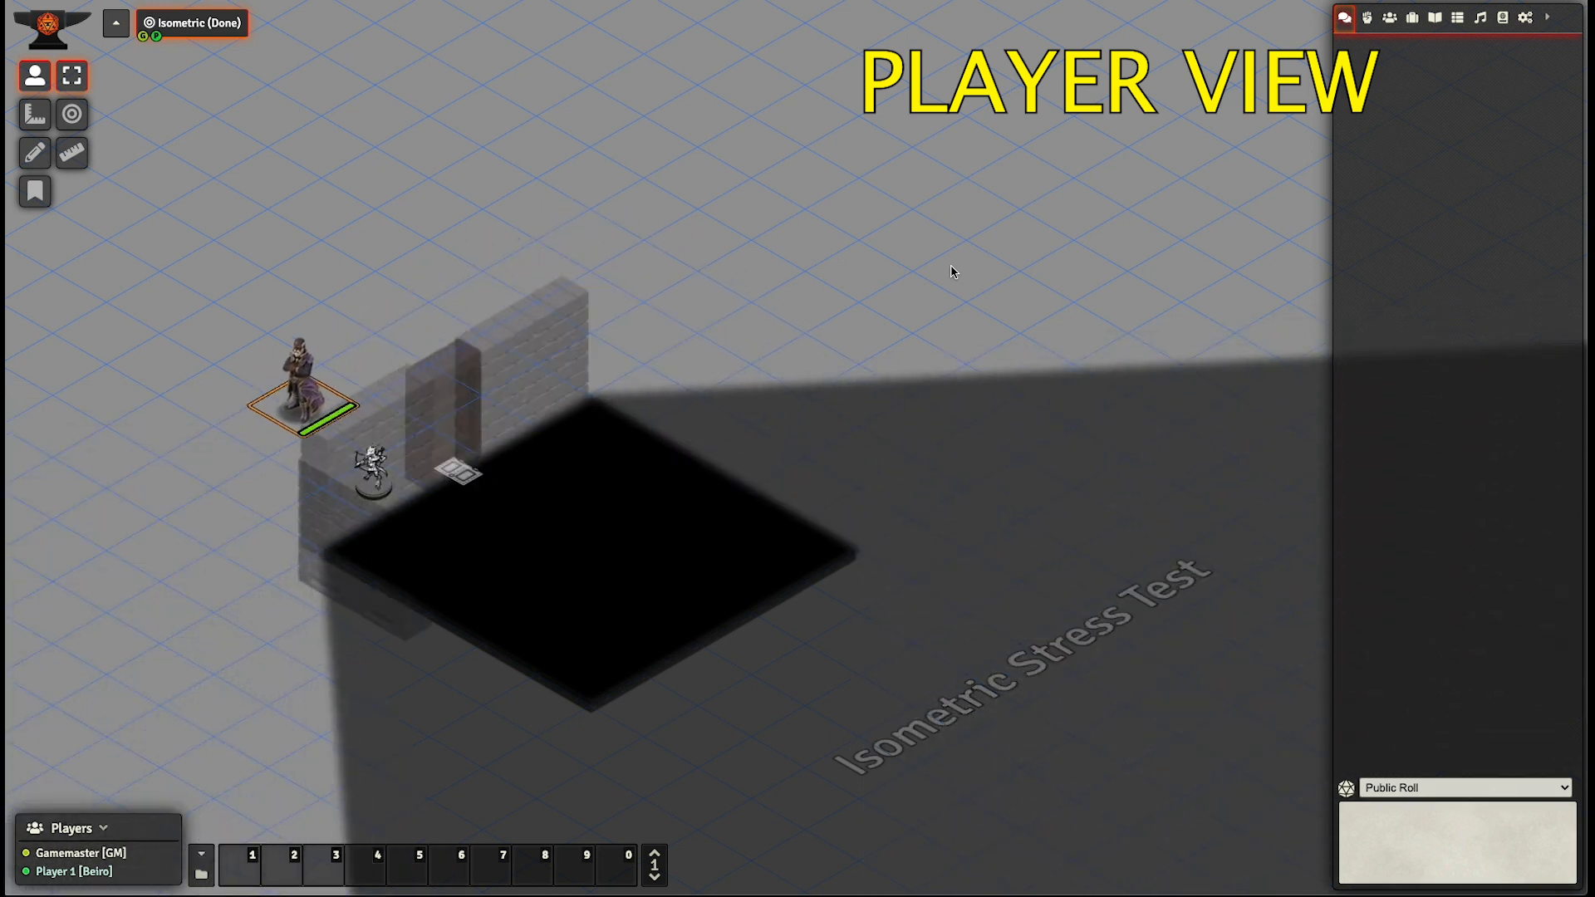
- Walk the token past the upper-right wall and down to the room's front corner, testing wall and door visibility
key("Right")
key("Right")
key("Right")
key("Right")
key("Right")
key("Down")
key("Down")
key("Down")
key("Down")
key("Down")
key("Down")
key("Down")
key("Down")
key("Down")
key("Down")
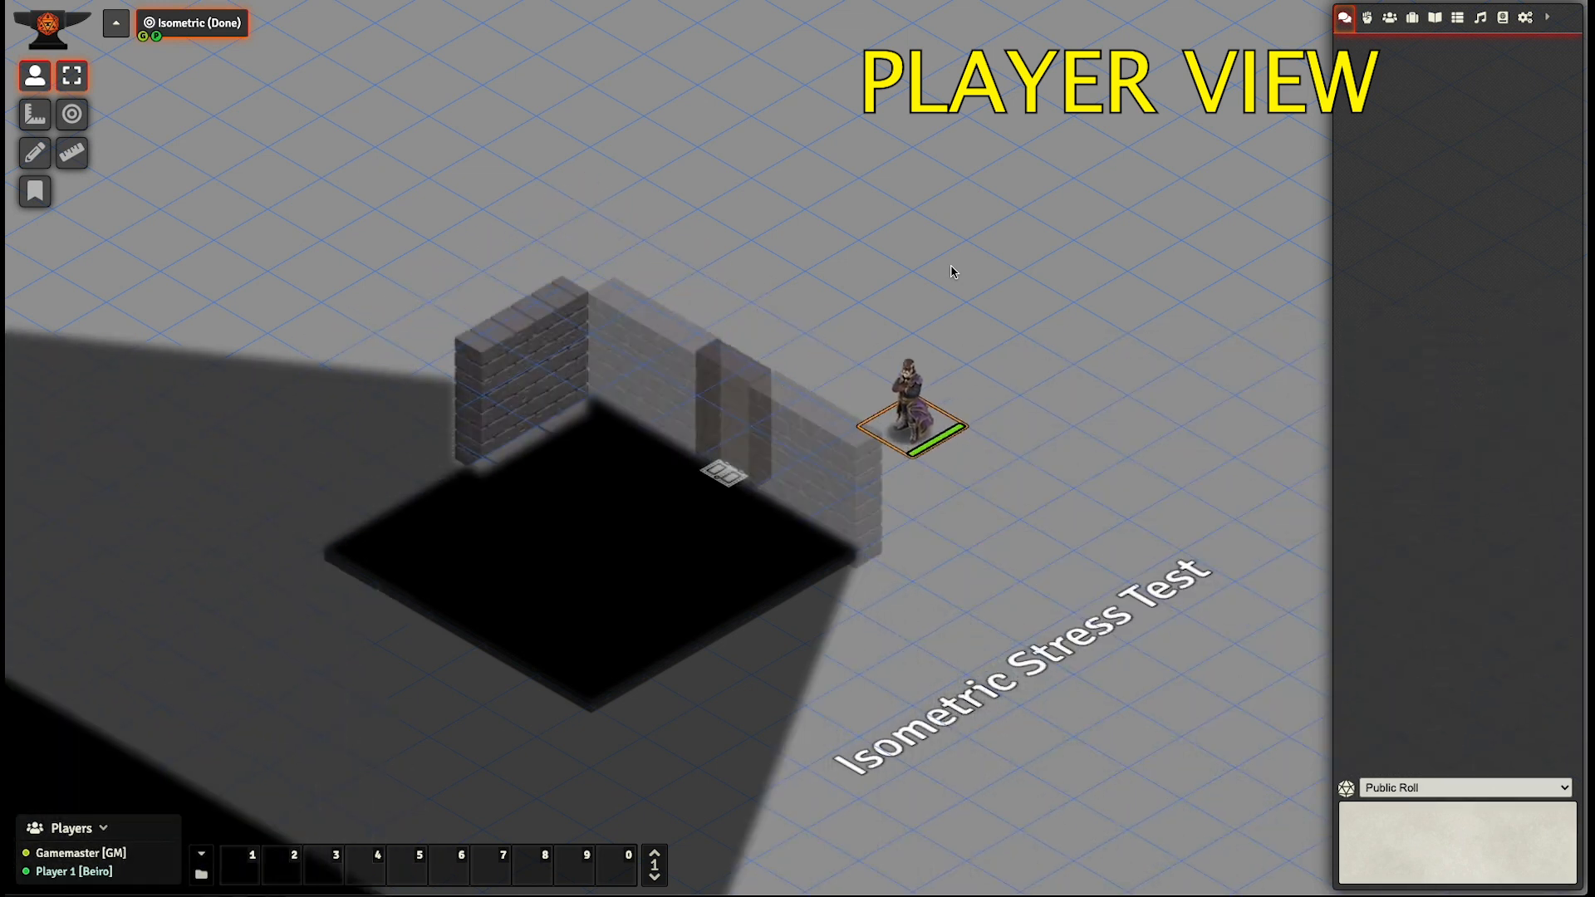
key("Left")
key("Left")
key("Left")
key("Left")
key("Left")
key("Left")
key("Left")
key("Left")
key("Left")
key("Left")
key("Left")
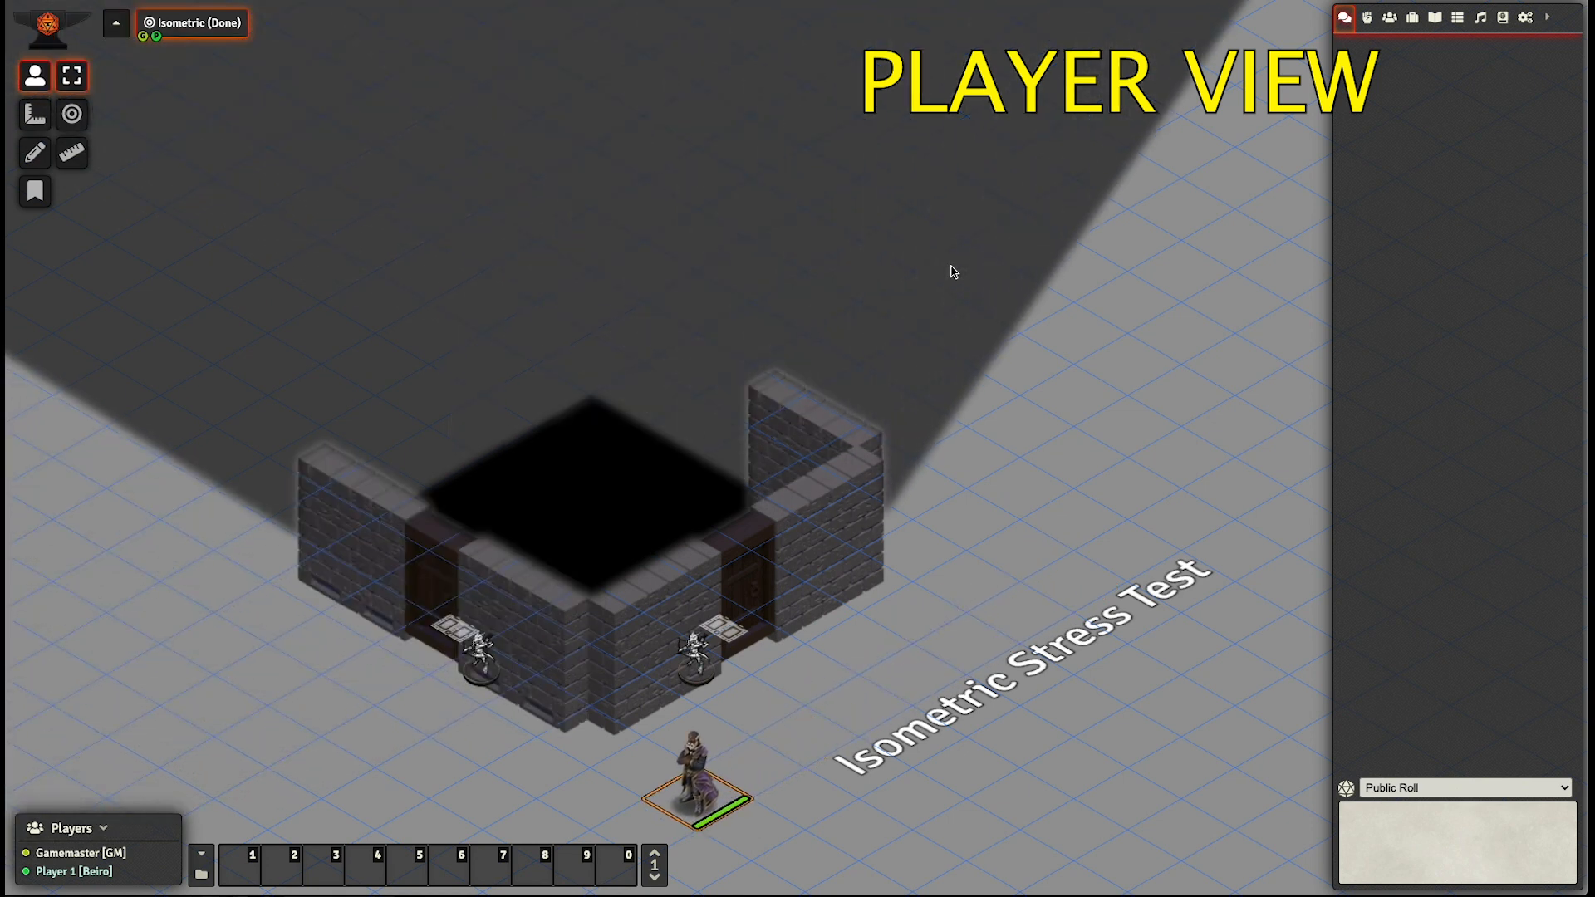
- Move the token to the upper-right door of the room and open that door
key("Up")
key("Up")
key("Up")
key("Up")
key("Up")
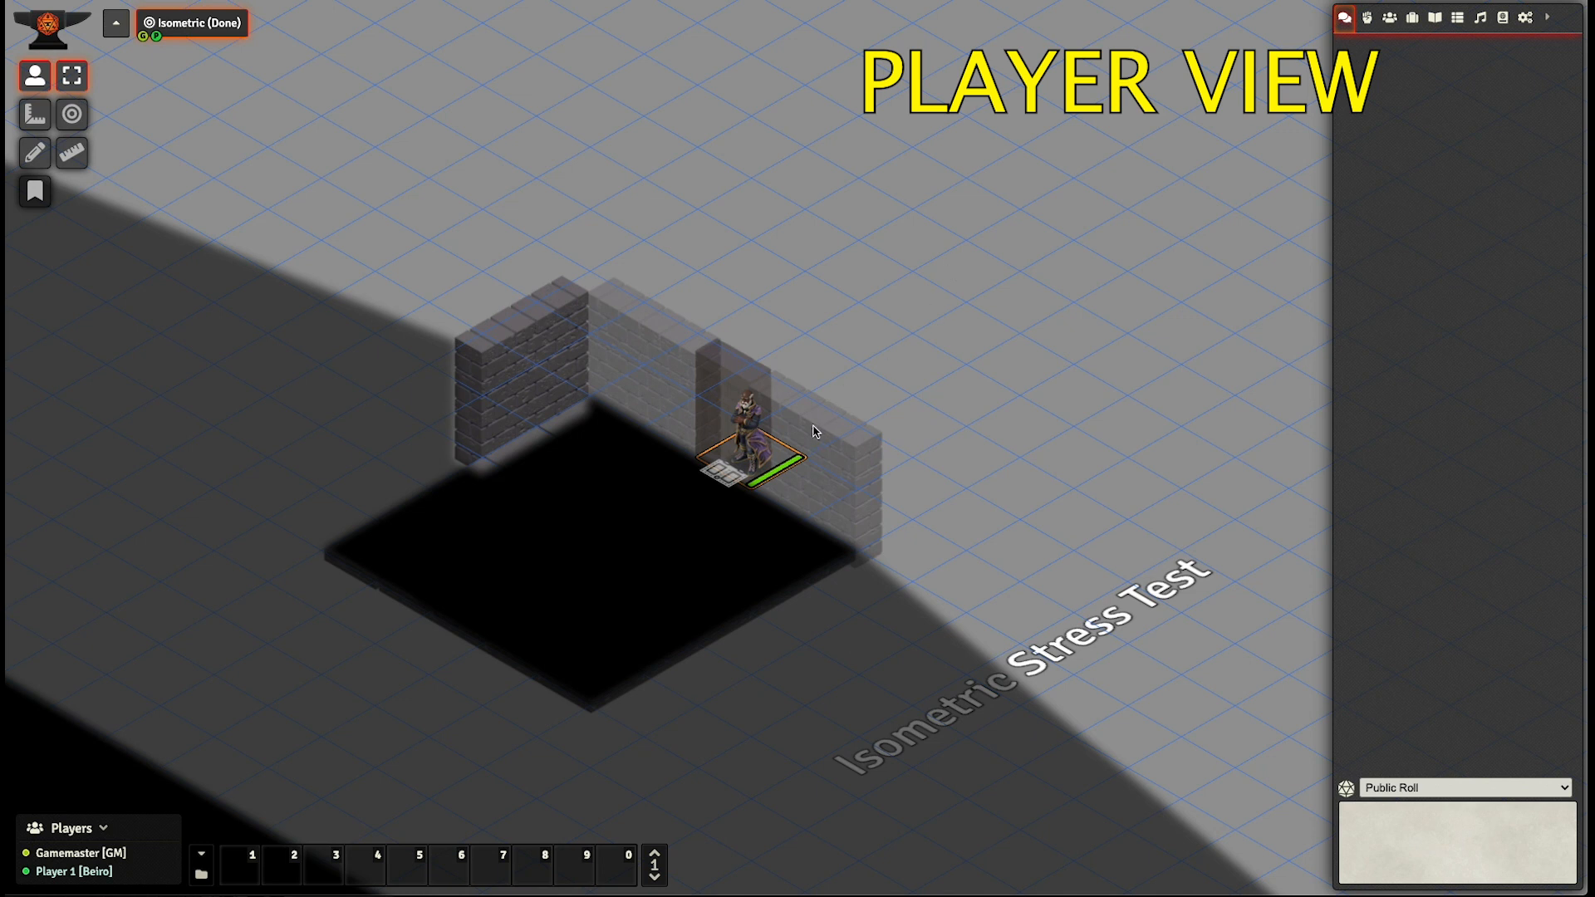
left_click(731, 471)
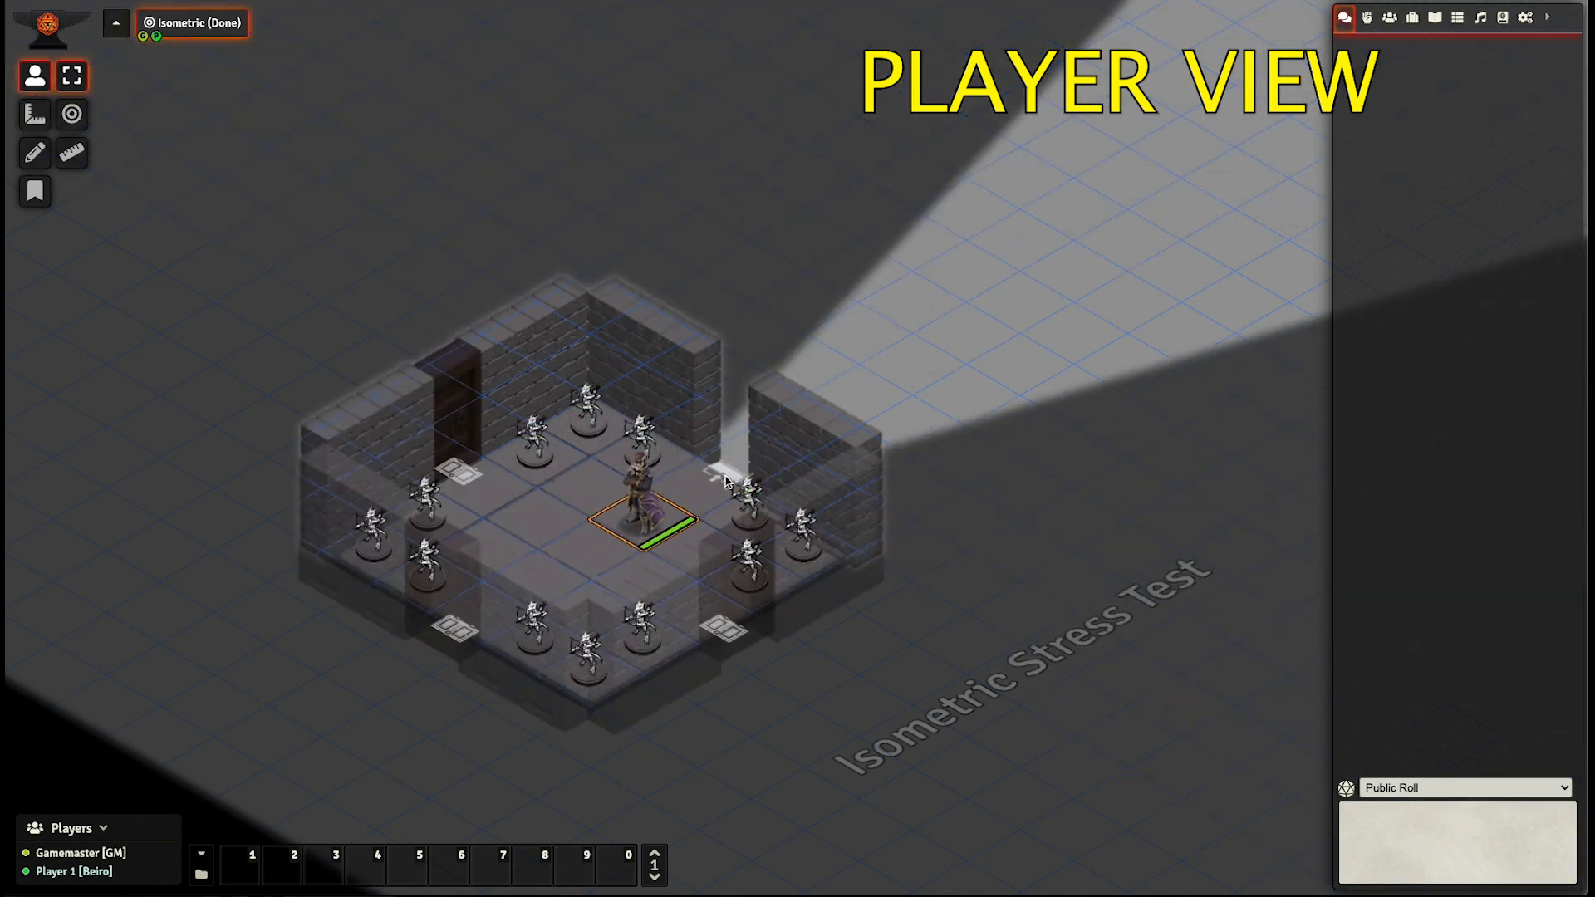
- Close the upper-right door behind the token and move the token to the middle of the room
left_click(723, 480)
key("Left")
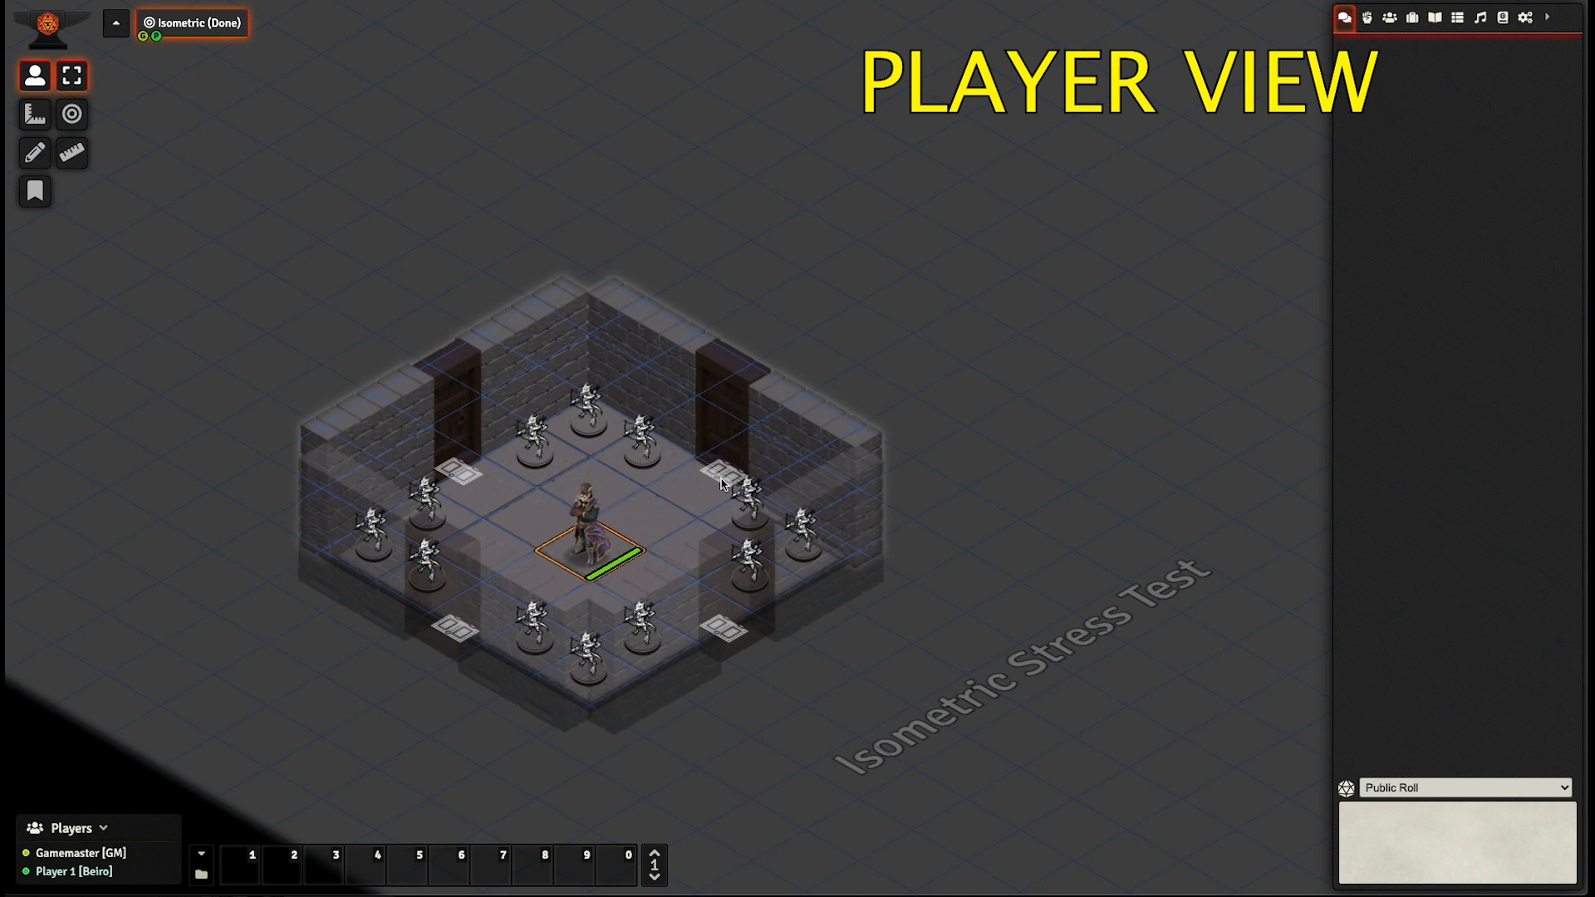
key("Up")
key("Left")
- Examine from inside the room how the near walls and doors are displayed around the tokens
scroll(721, 483, "up", 5)
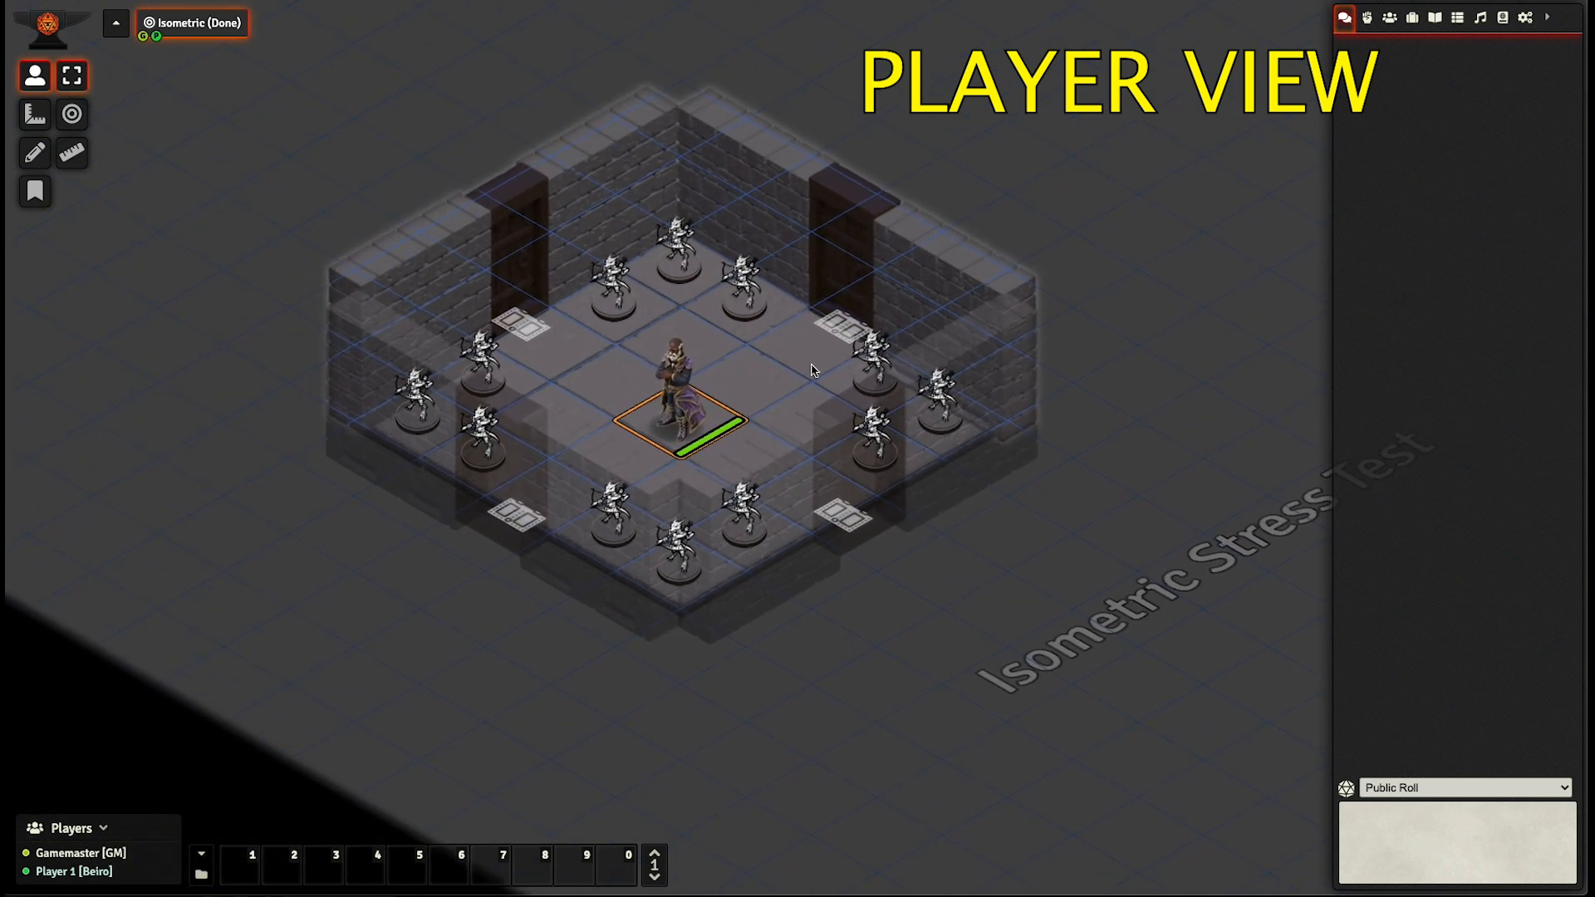
scroll(775, 406, "up", 3)
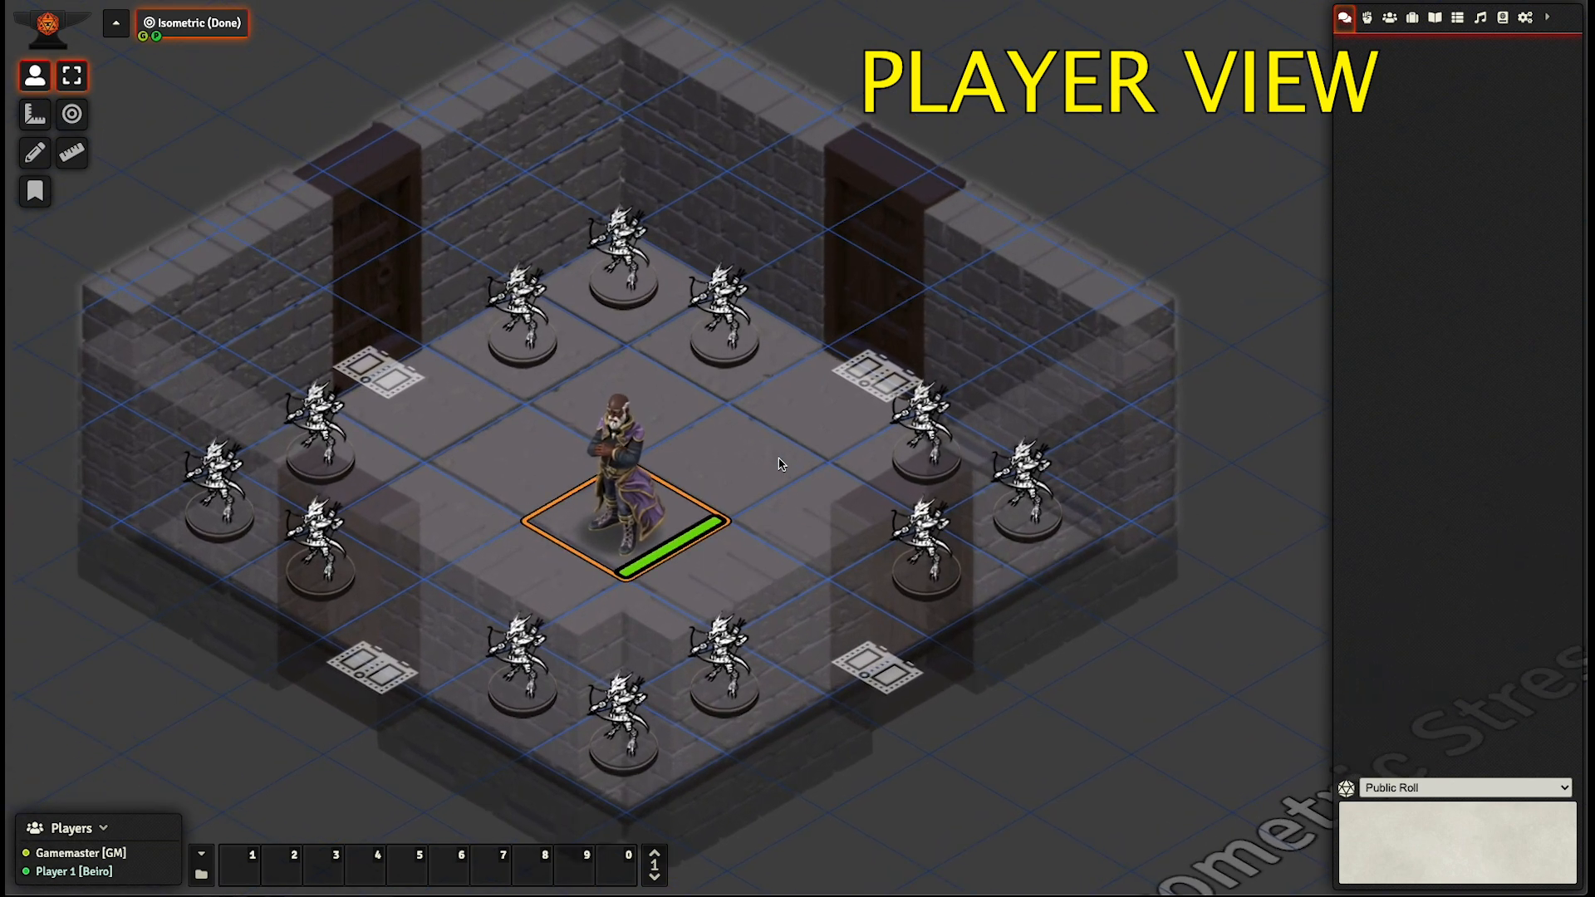
scroll(776, 449, "down", 1)
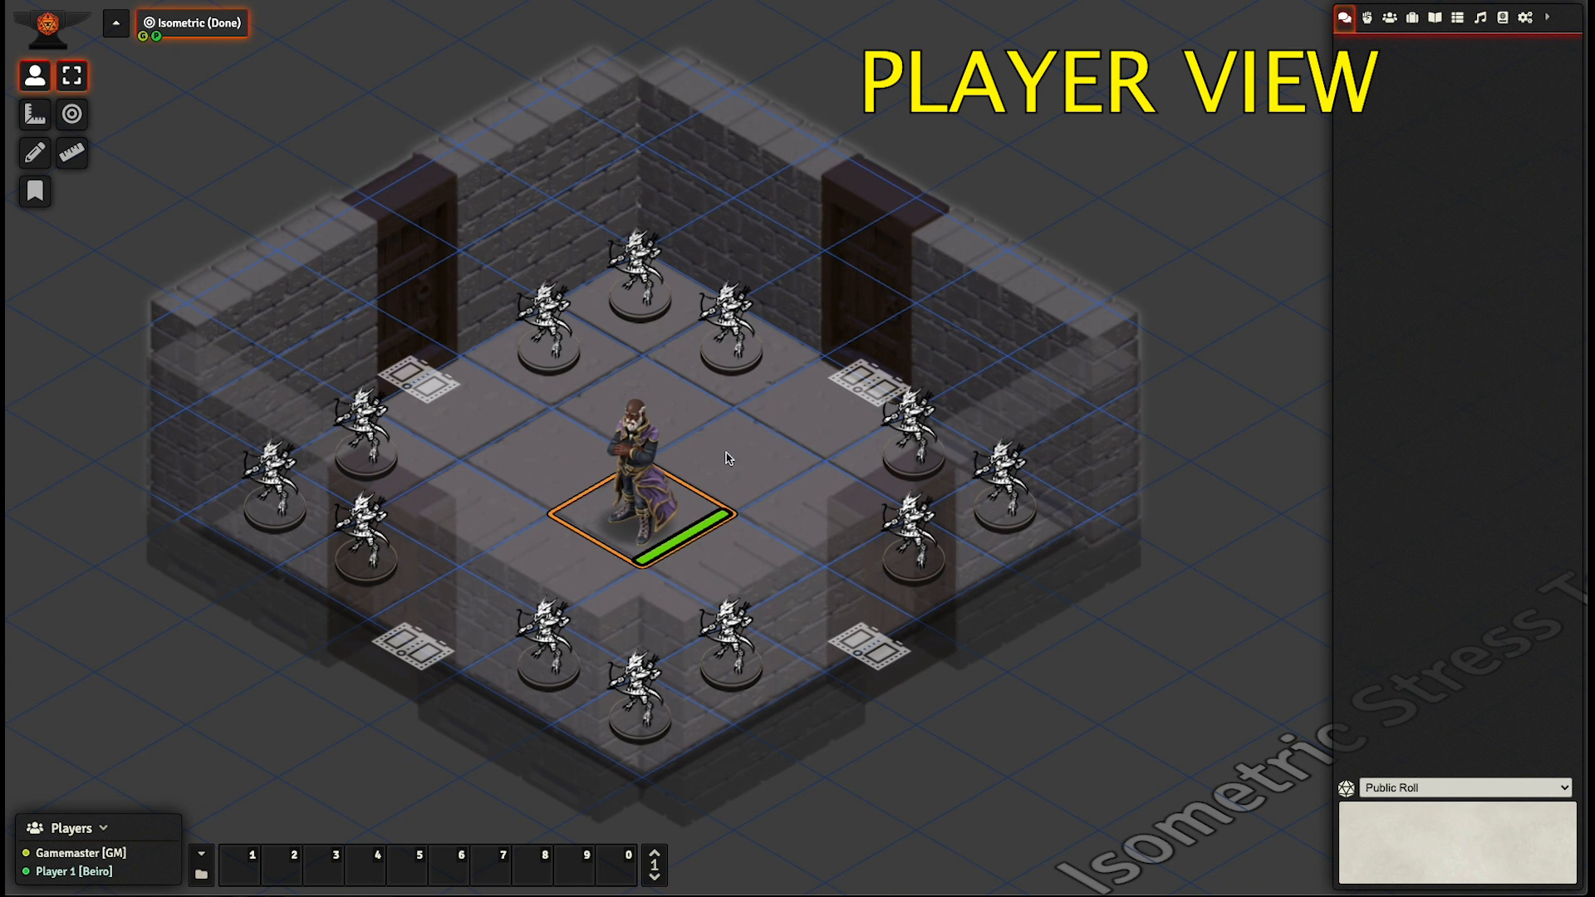
left_click_drag(728, 458, 759, 410)
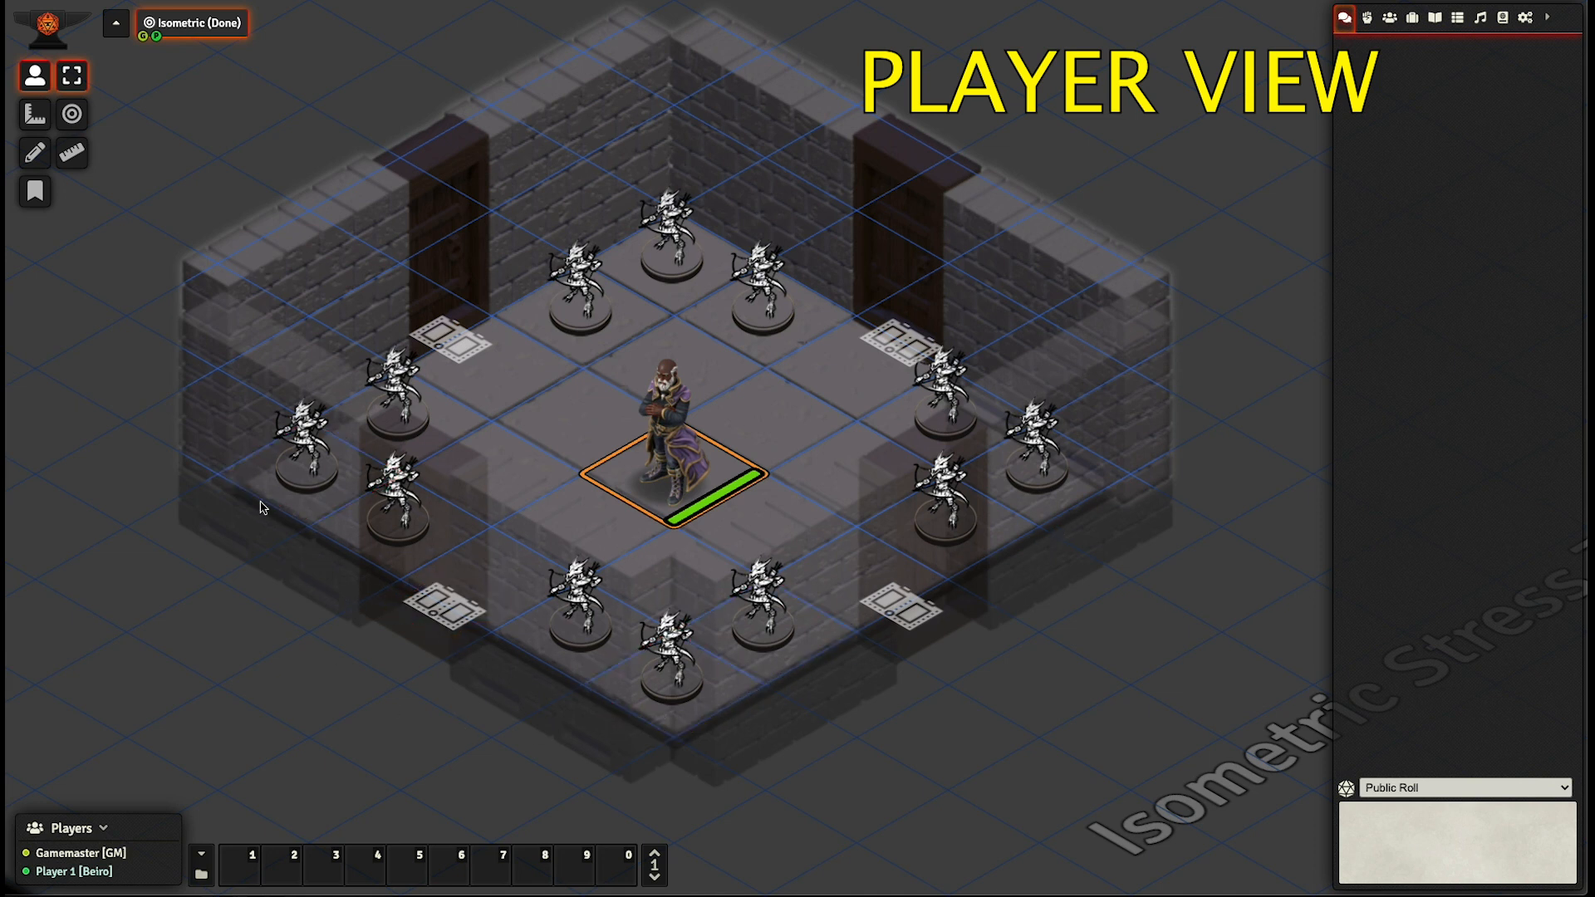
scroll(260, 507, "down", 2)
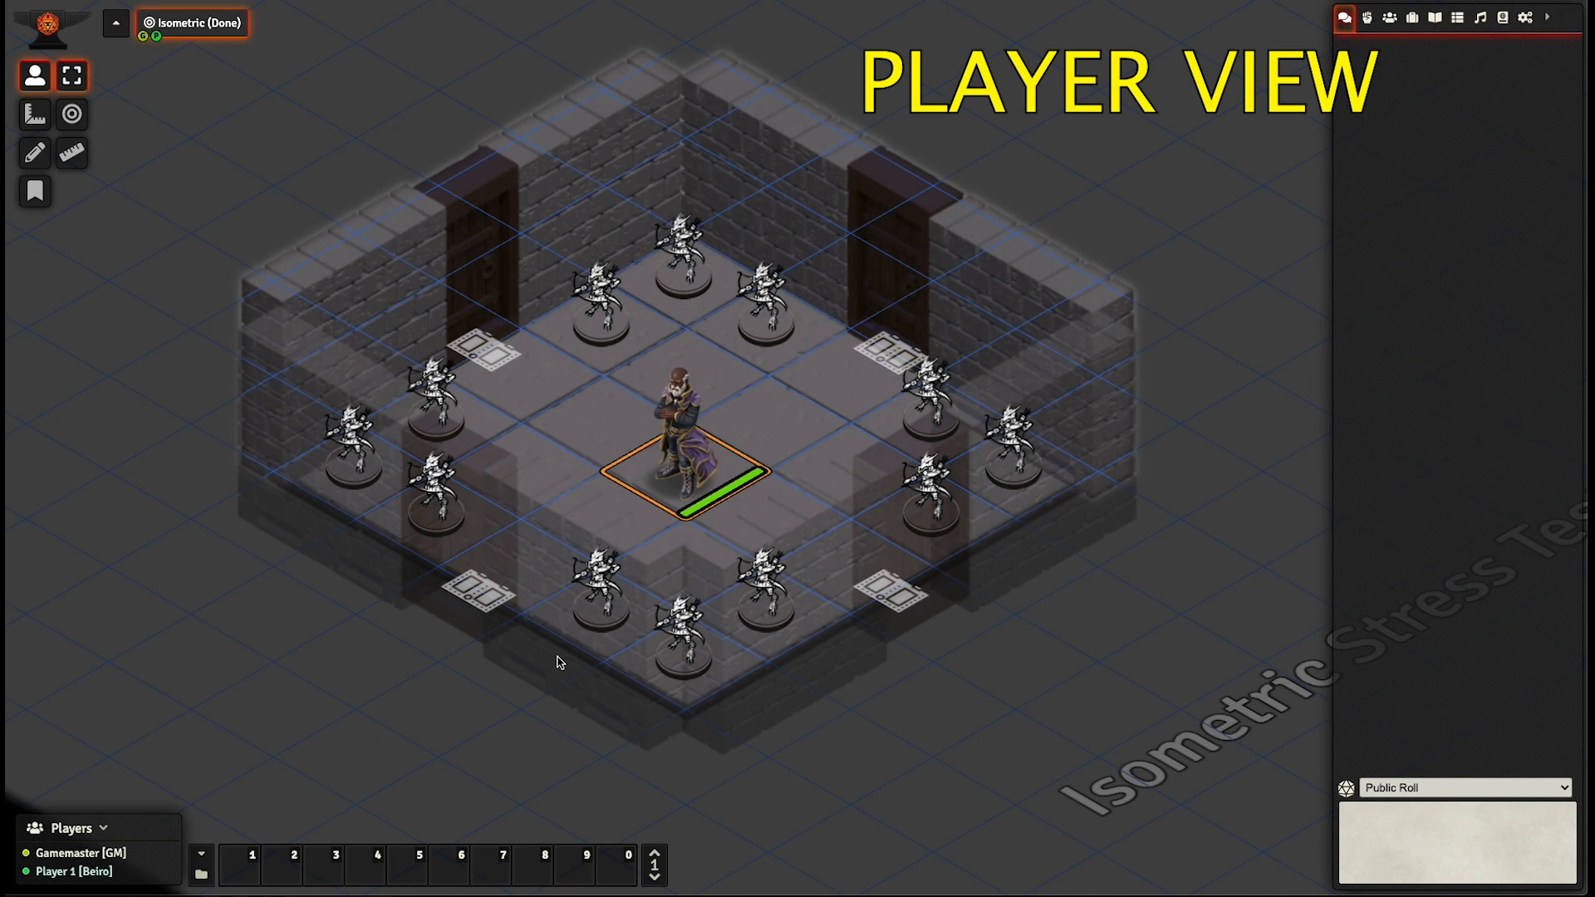
scroll(557, 660, "up", 3)
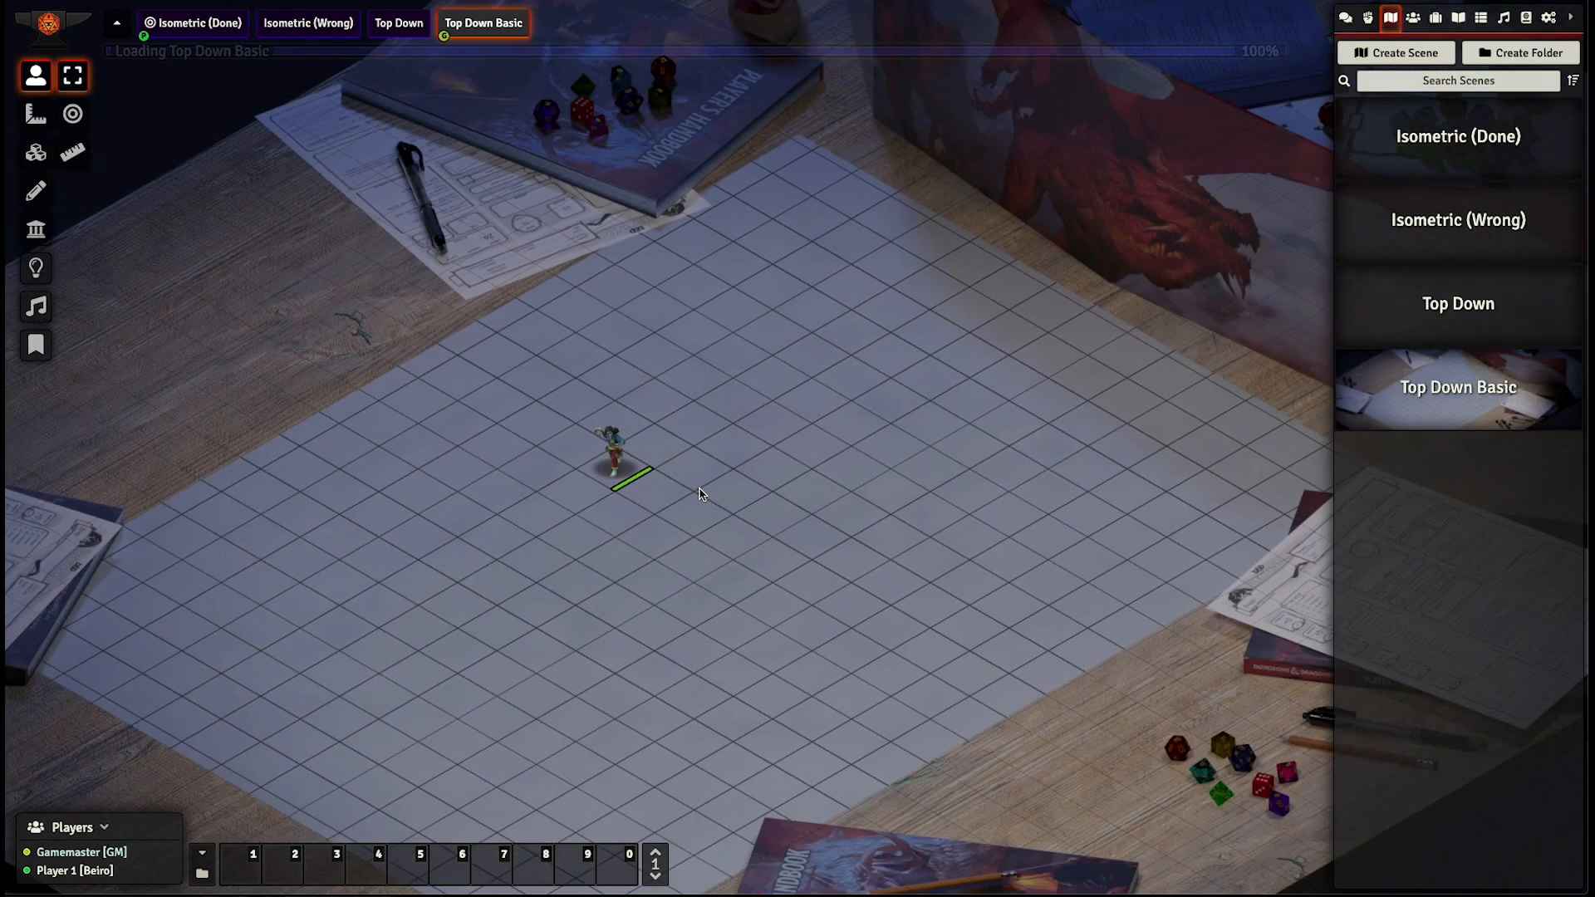
- Examine the isometric tabletop background, grid and token in the Top Down Basic scene
left_click(712, 406)
left_click_drag(711, 406, 723, 426)
scroll(703, 422, "up", 12)
scroll(588, 402, "down", 2)
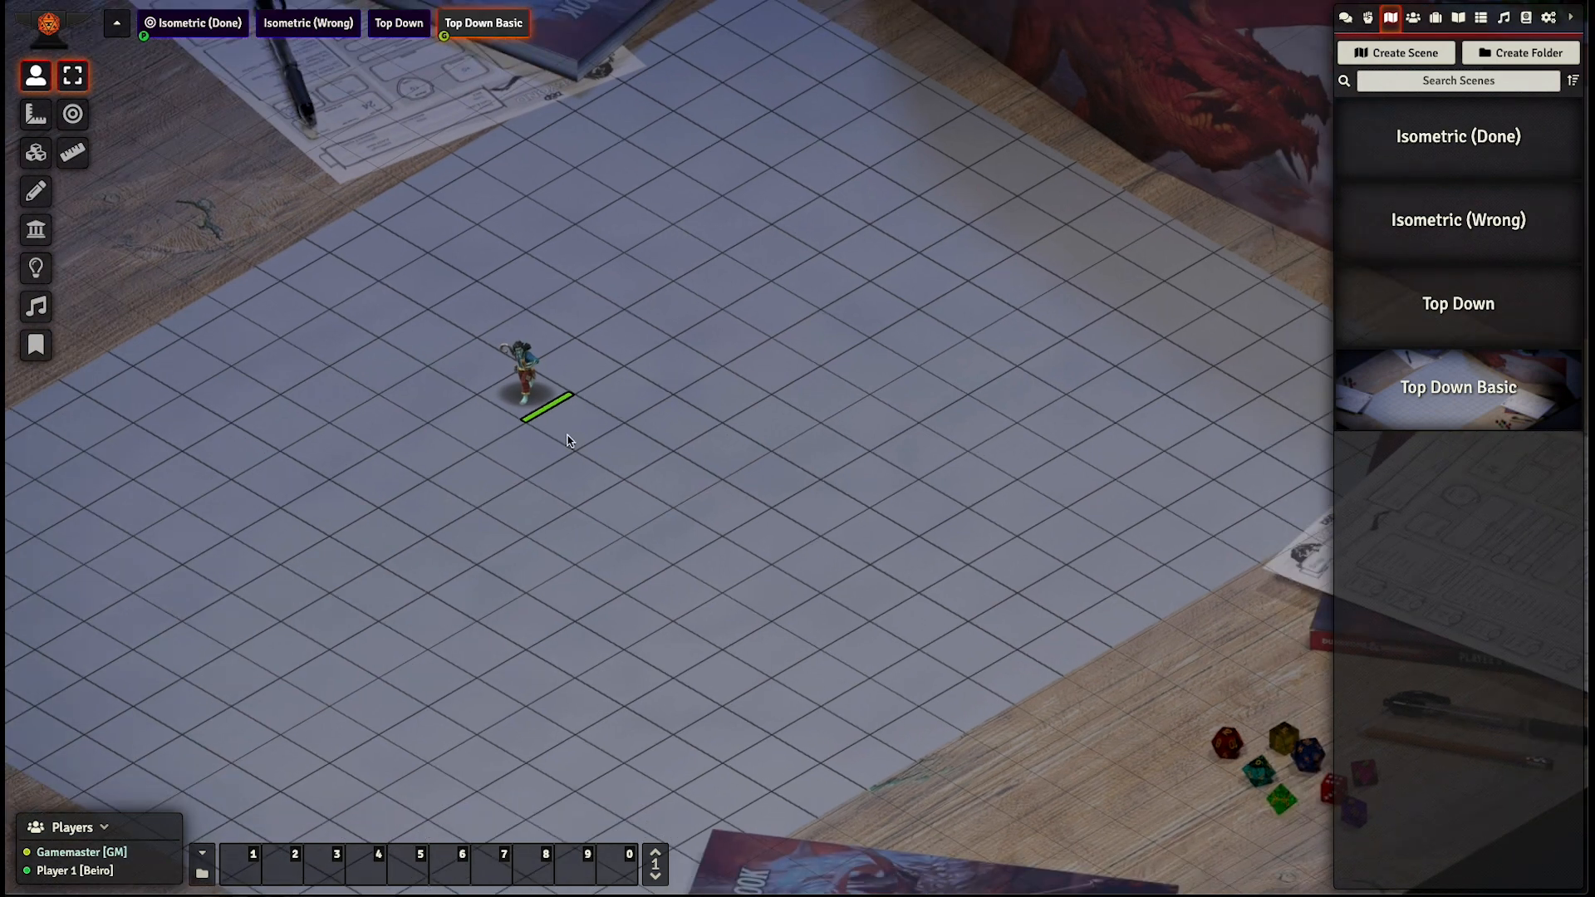
scroll(489, 407, "down", 1)
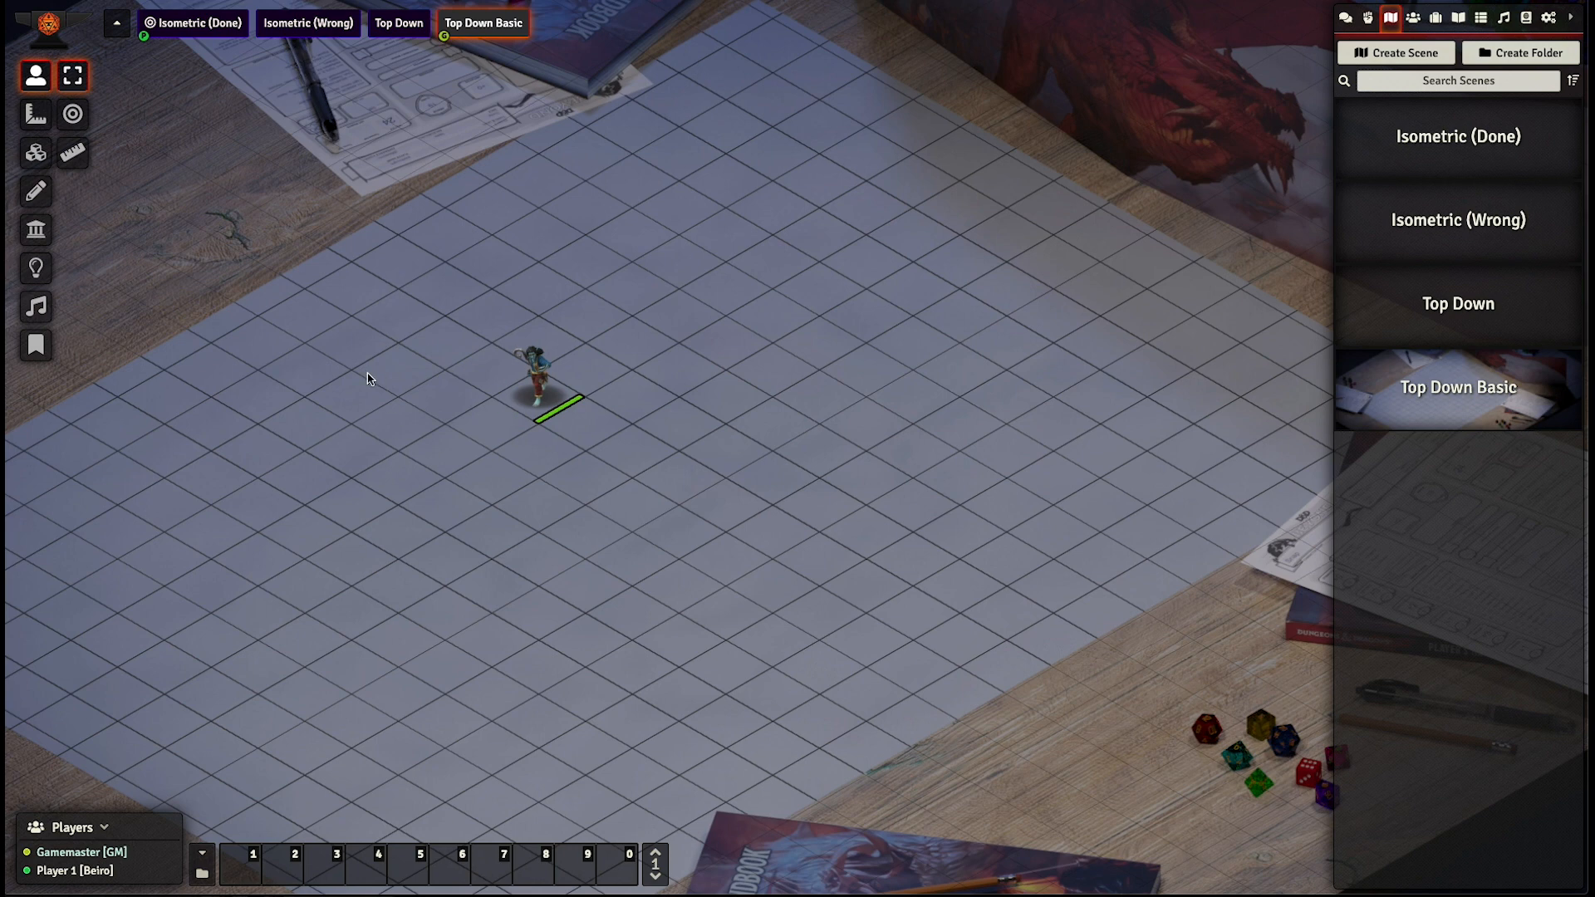
scroll(431, 442, "down", 1)
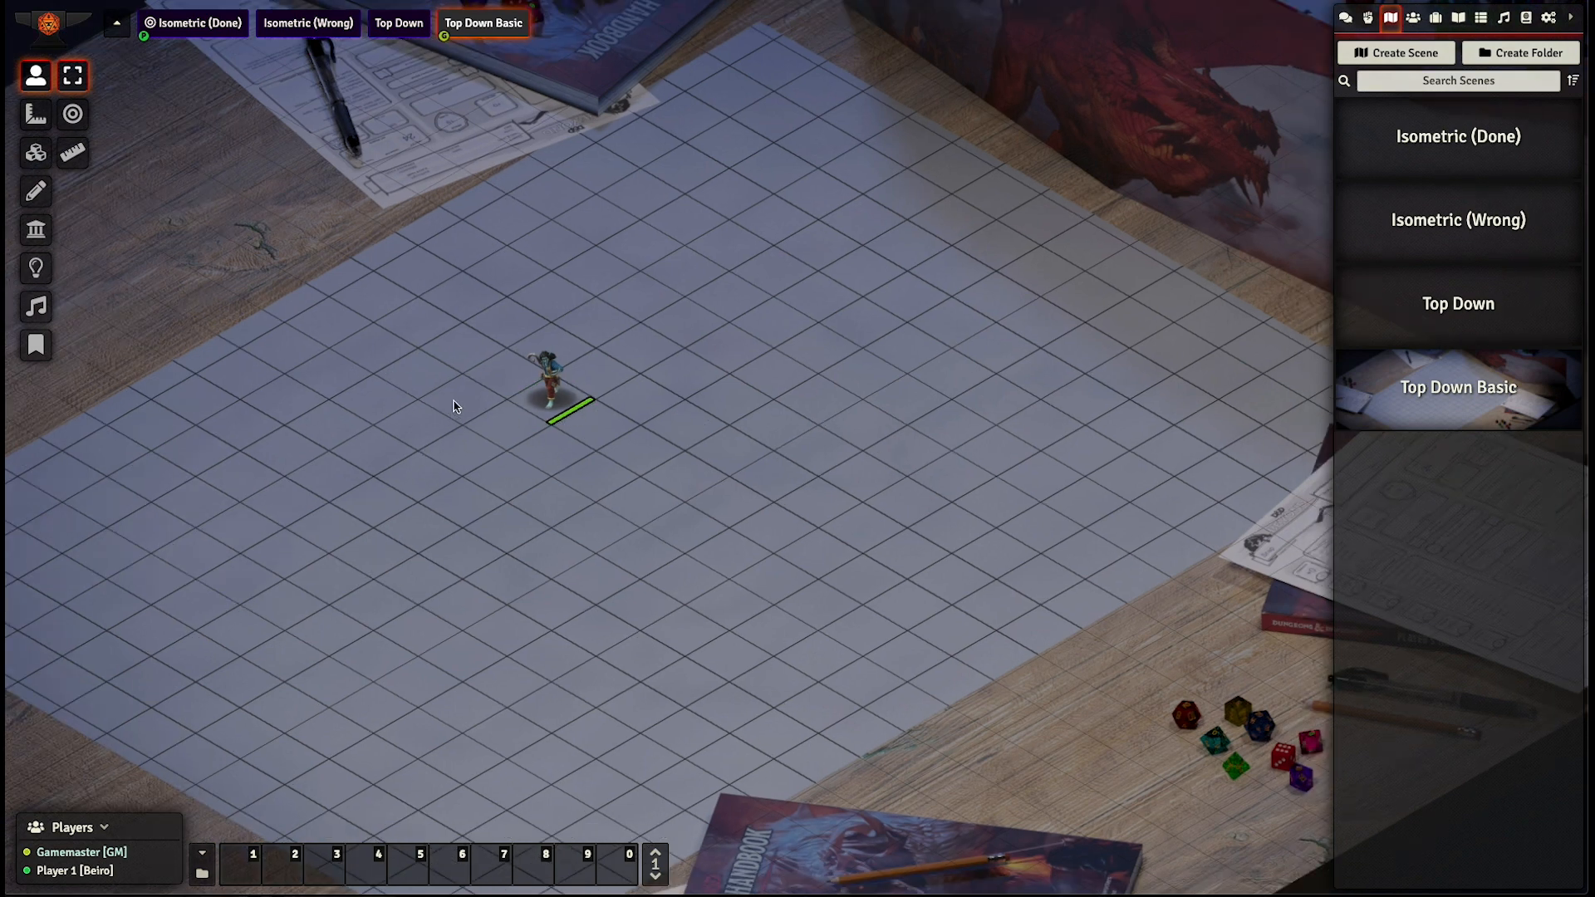
scroll(452, 407, "down", 1)
left_click_drag(463, 428, 516, 477)
scroll(520, 478, "up", 1)
scroll(520, 479, "up", 3)
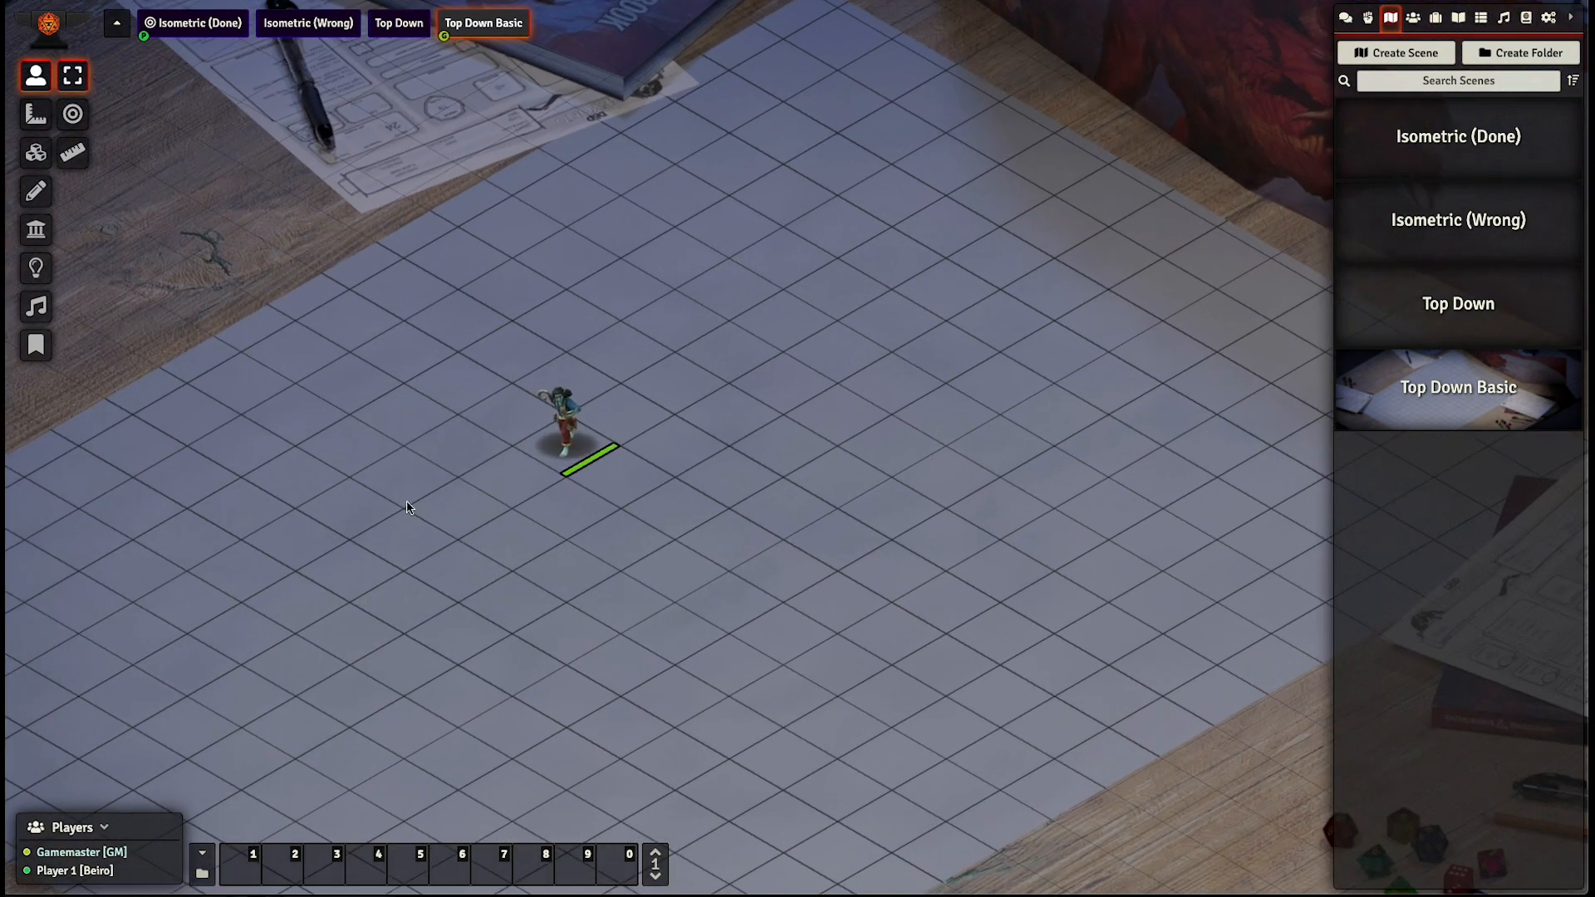
left_click_drag(406, 502, 488, 522)
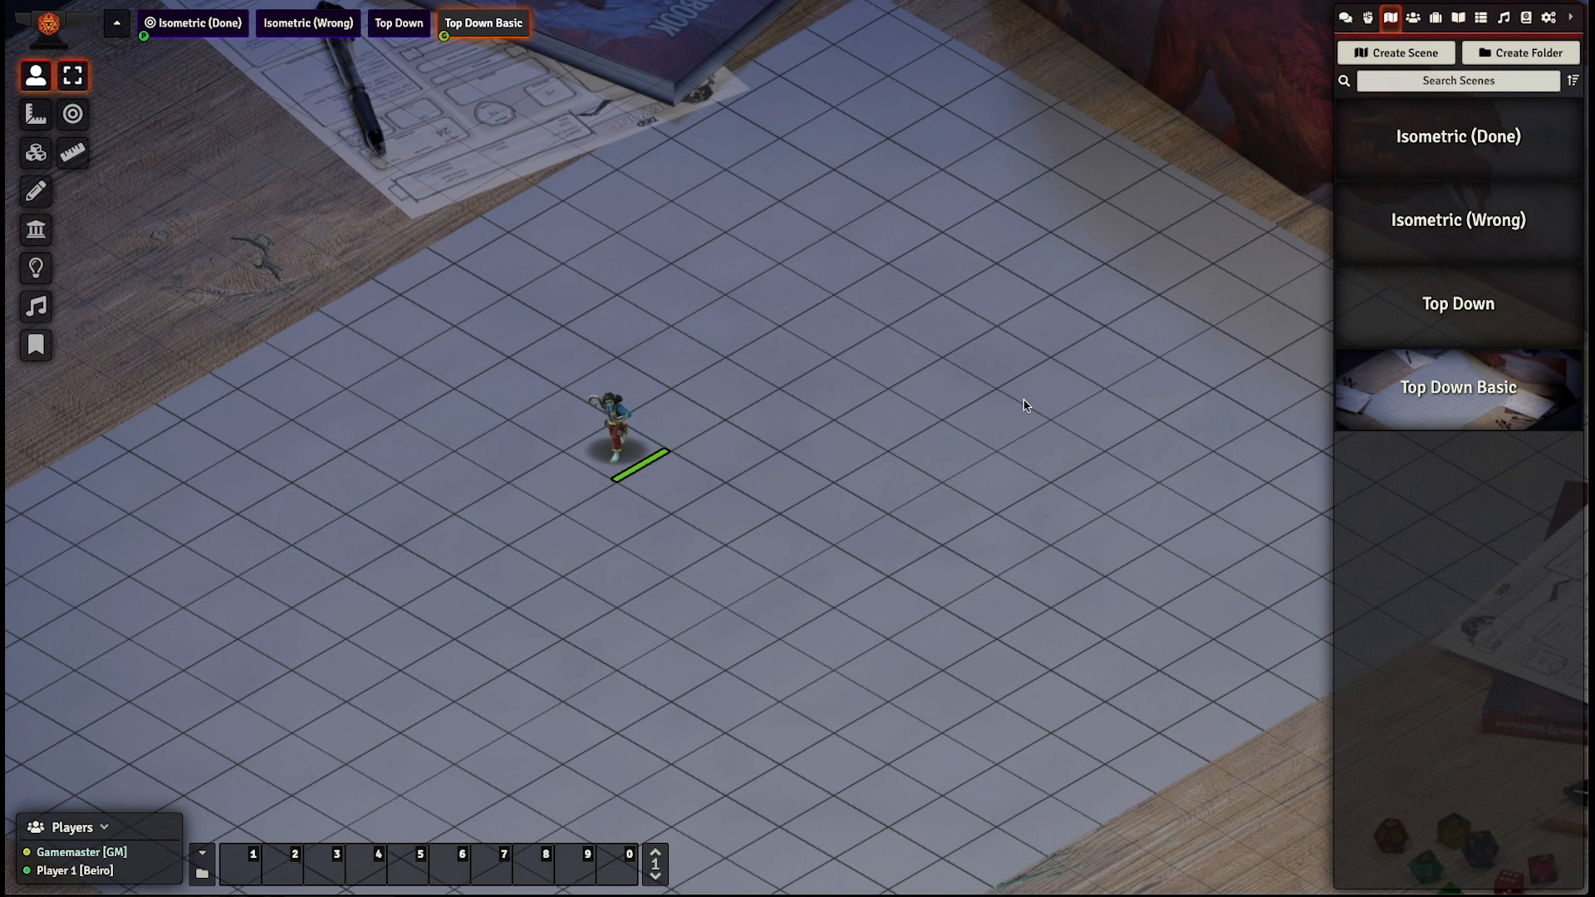
scroll(733, 488, "down", 2)
scroll(733, 488, "up", 3)
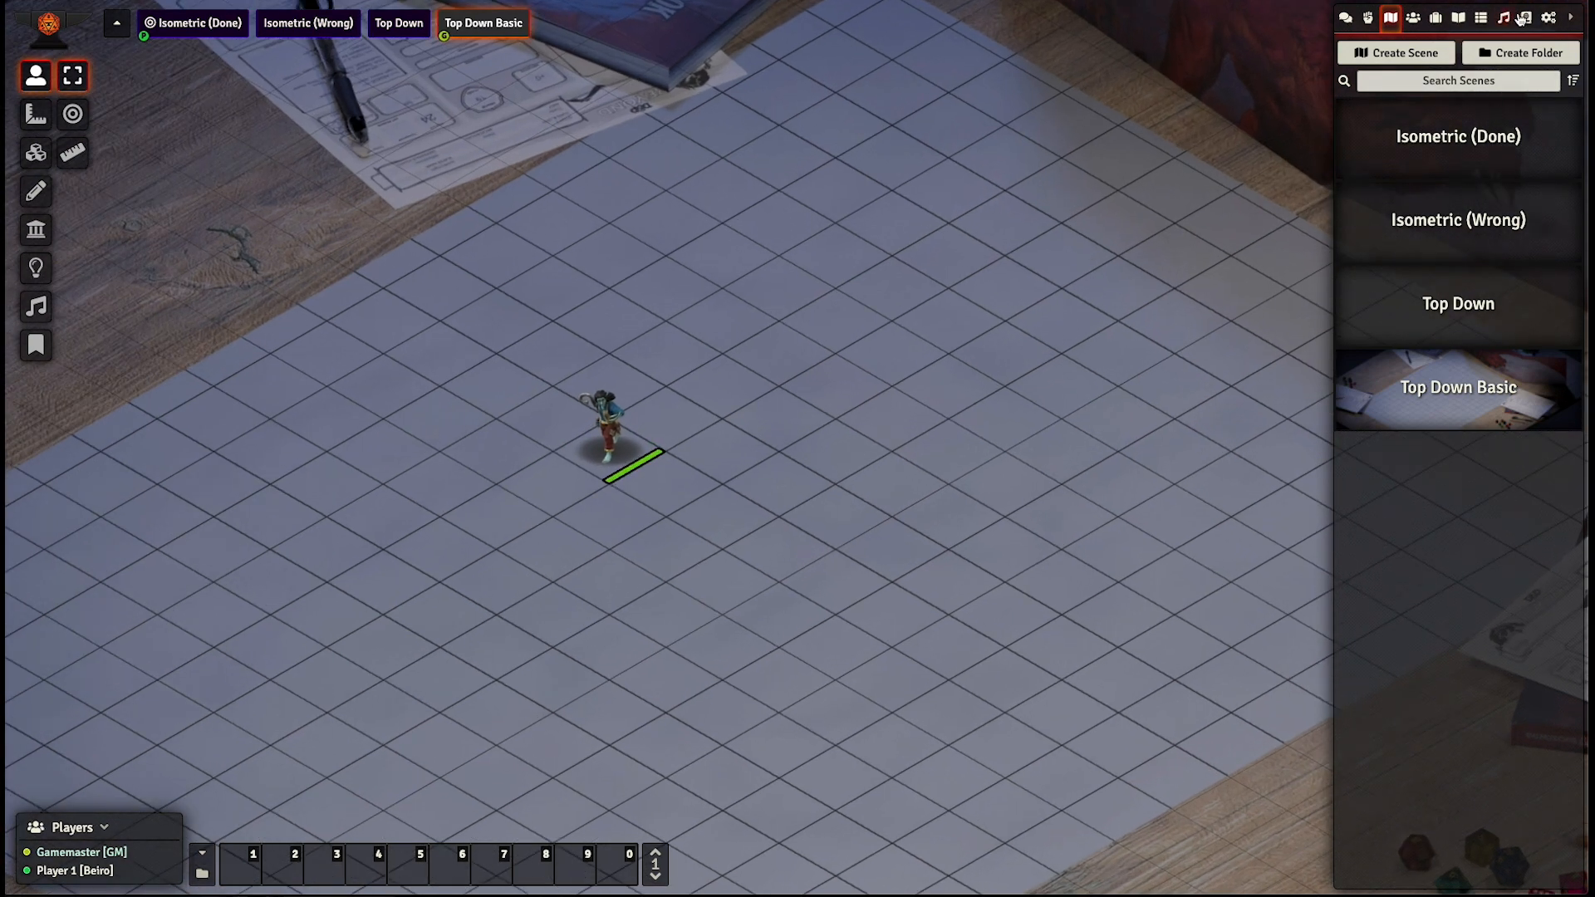
- Enable the FXMaster module in Module Management and save the module settings
left_click(1551, 19)
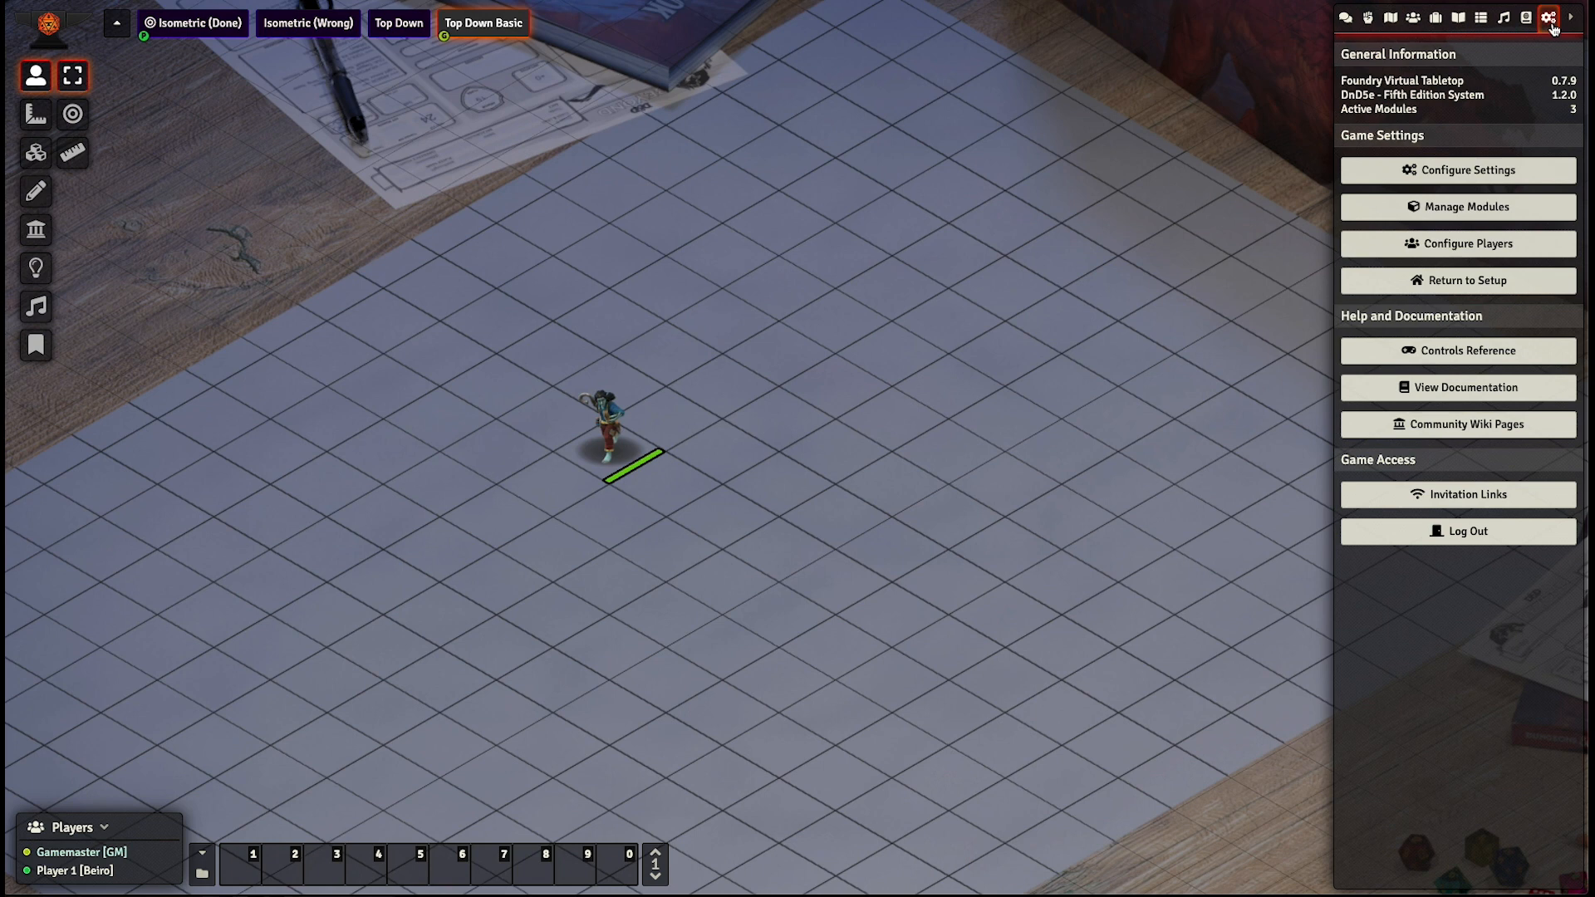
left_click(1474, 207)
scroll(592, 526, "down", 10)
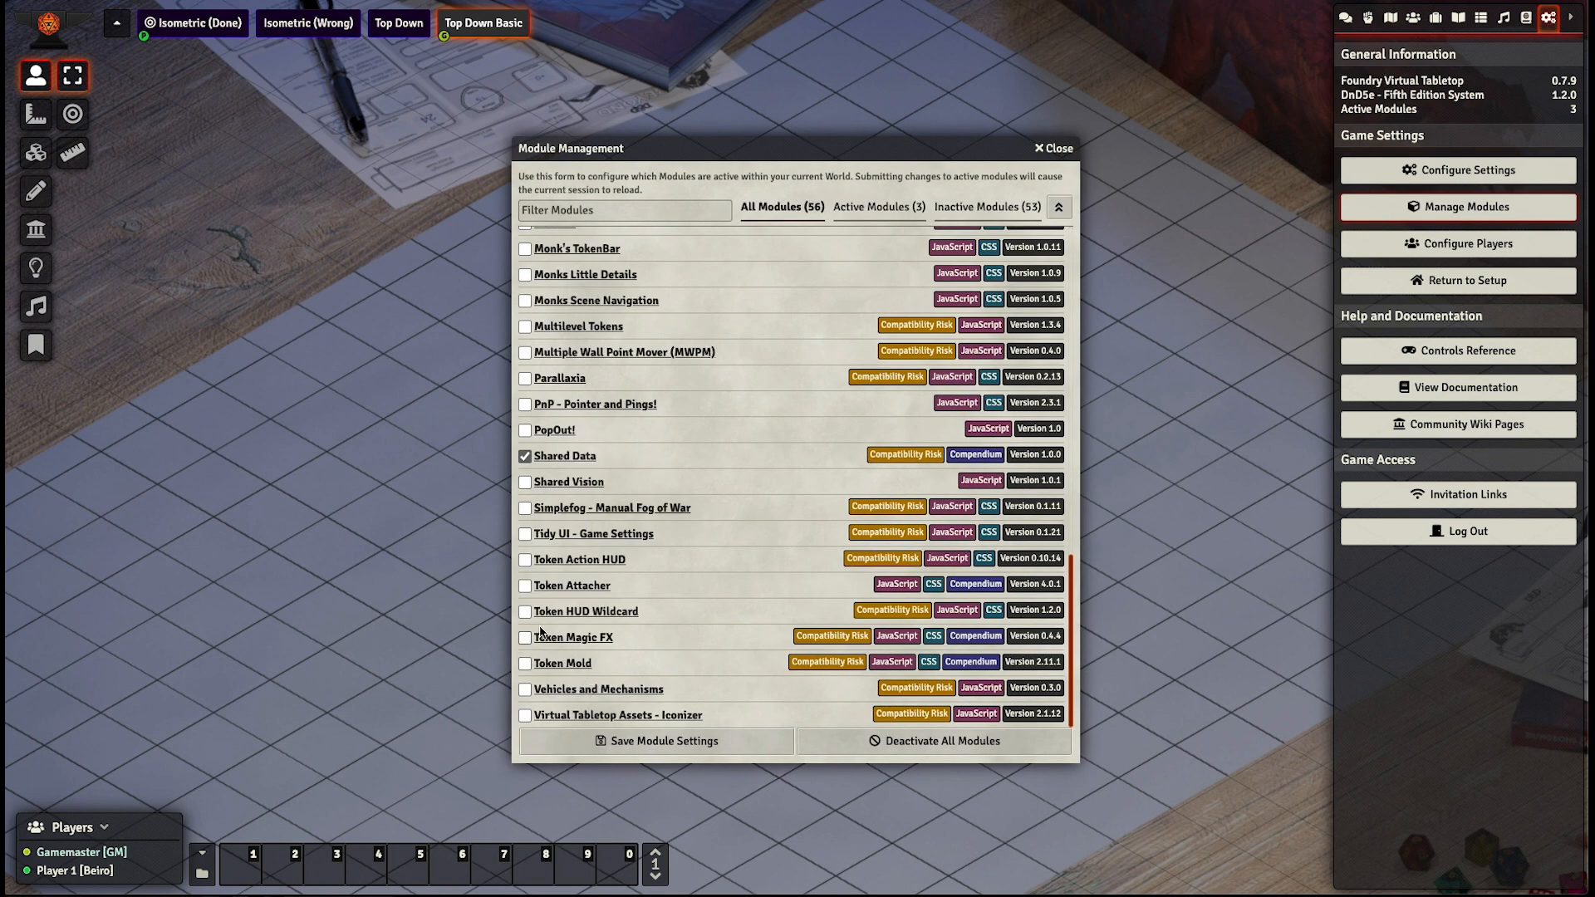
scroll(541, 633, "up", 5)
left_click(525, 524)
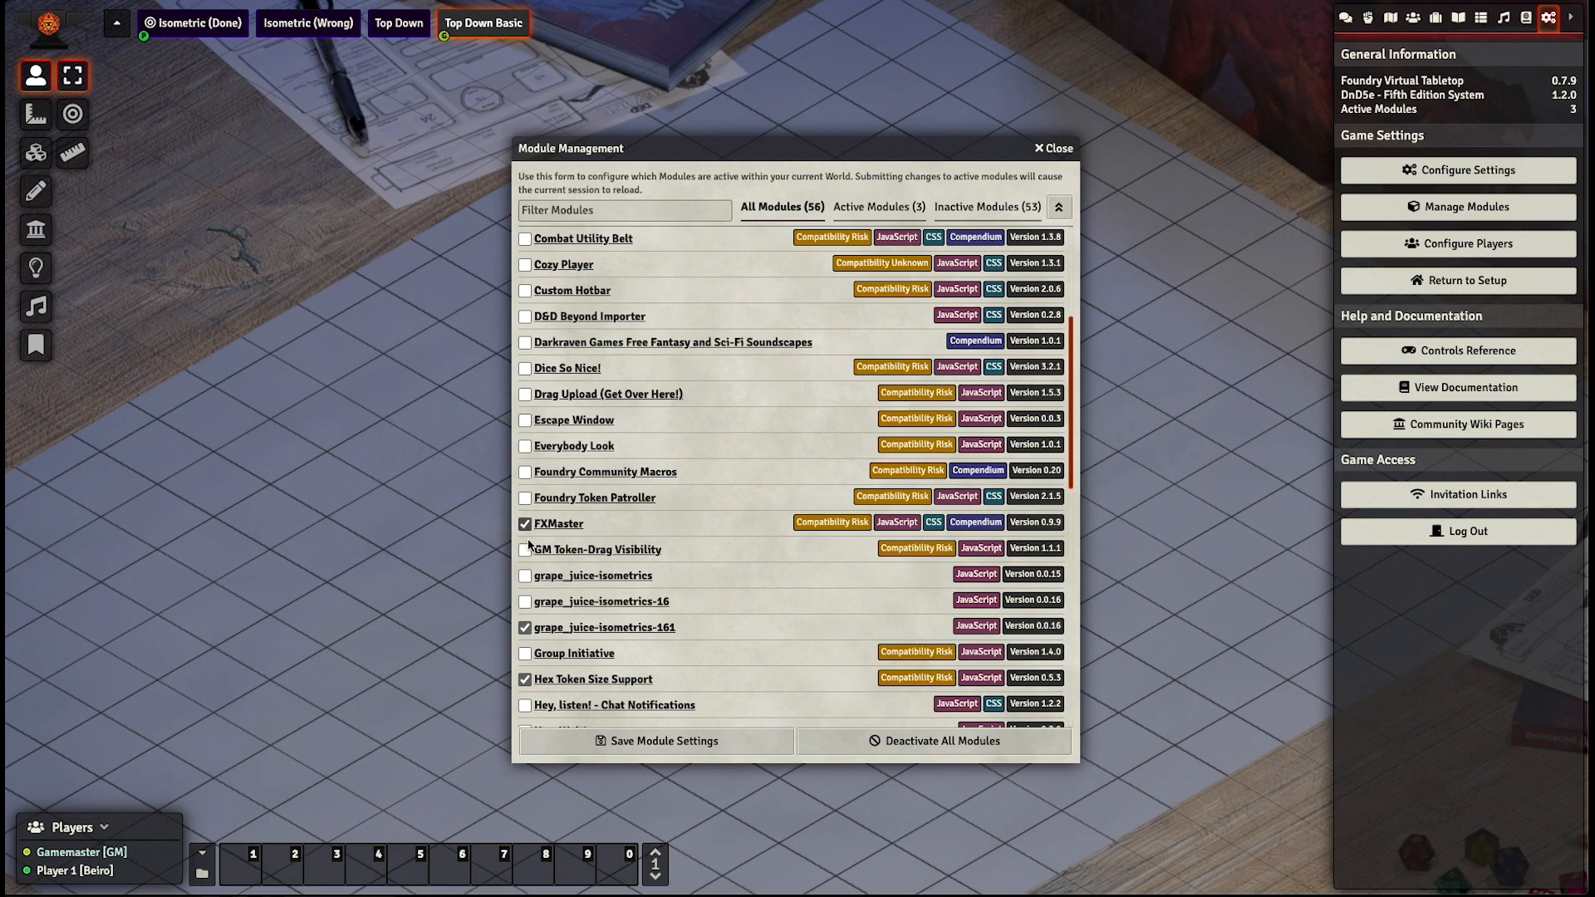
left_click(618, 745)
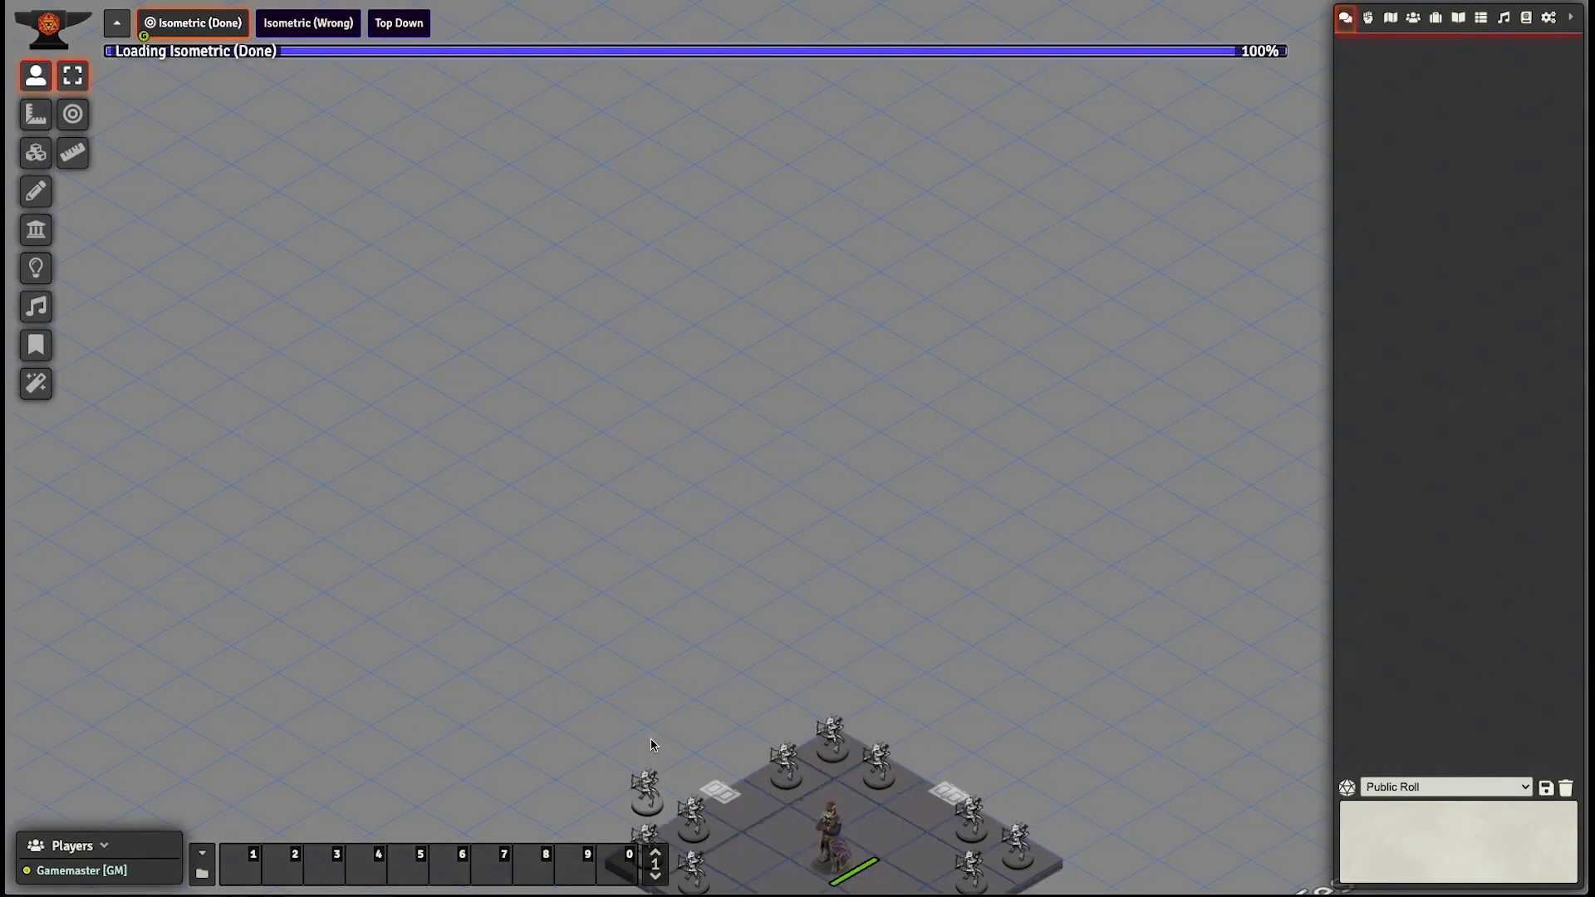
- Activate the Top Down Basic scene and frame its token on the grid
scroll(651, 745, "down", 3)
left_click(1398, 18)
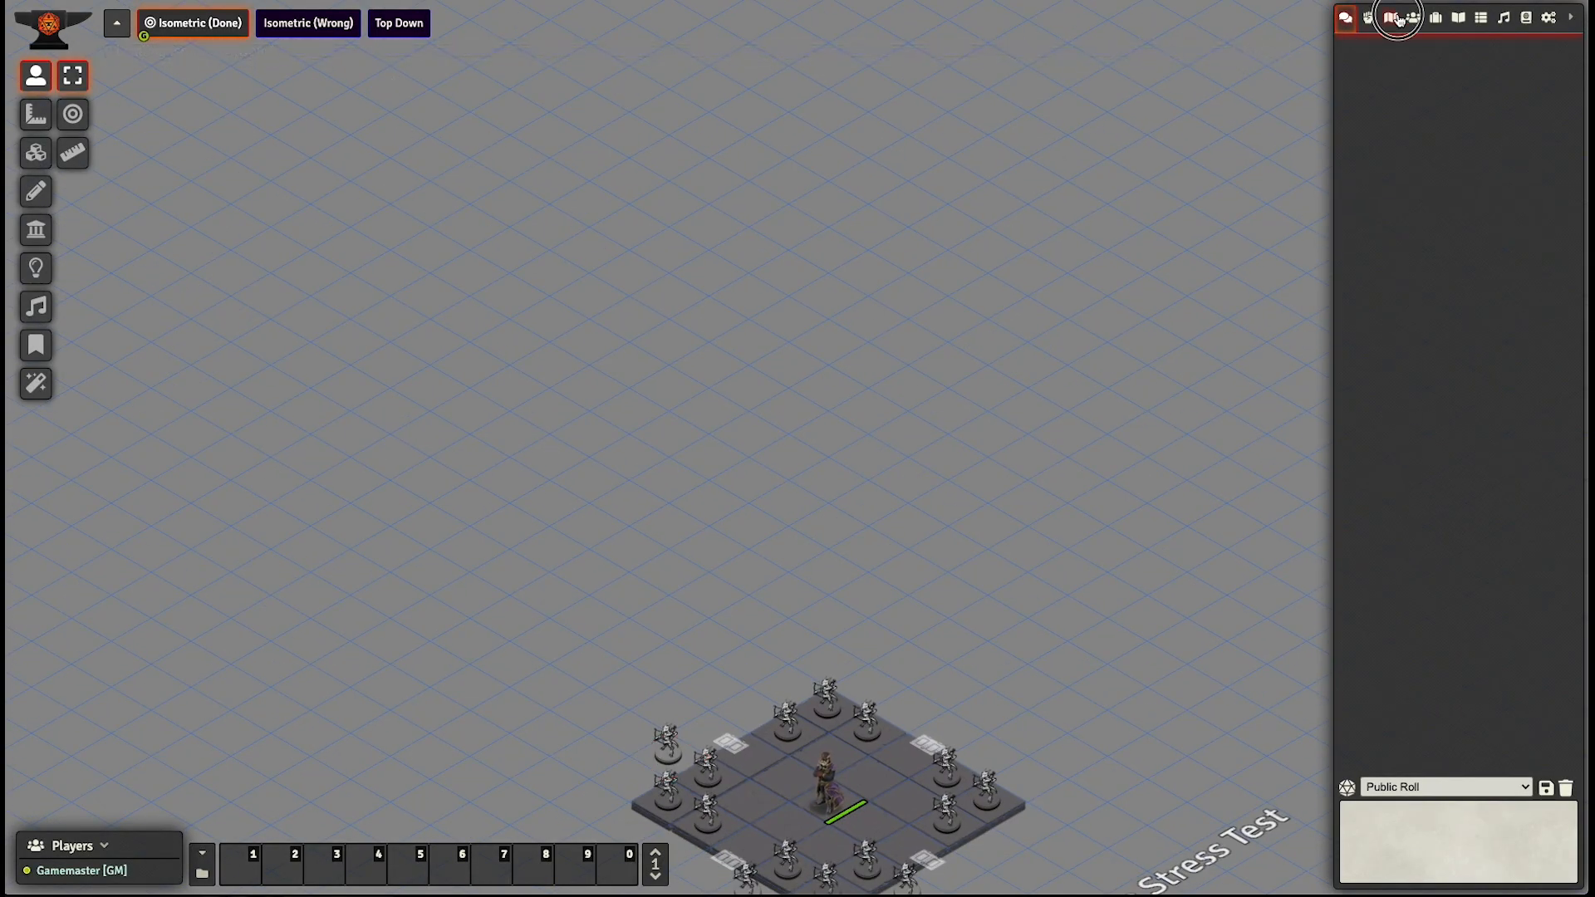
right_click(1466, 359)
left_click(1381, 472)
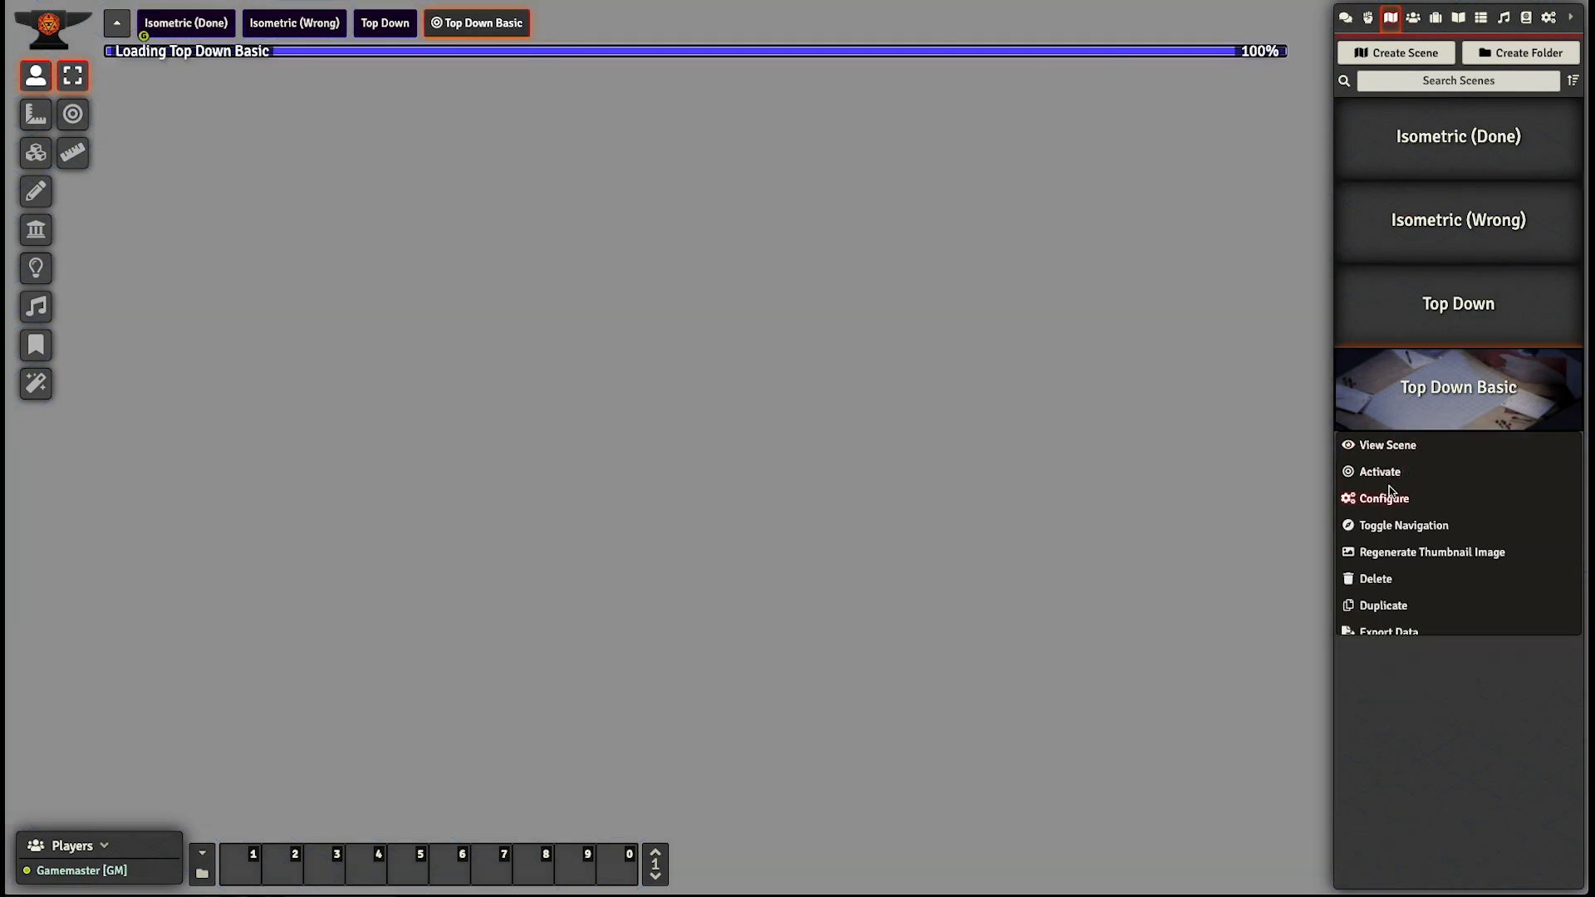
left_click_drag(973, 548, 166, 166)
left_click_drag(890, 688, 361, 279)
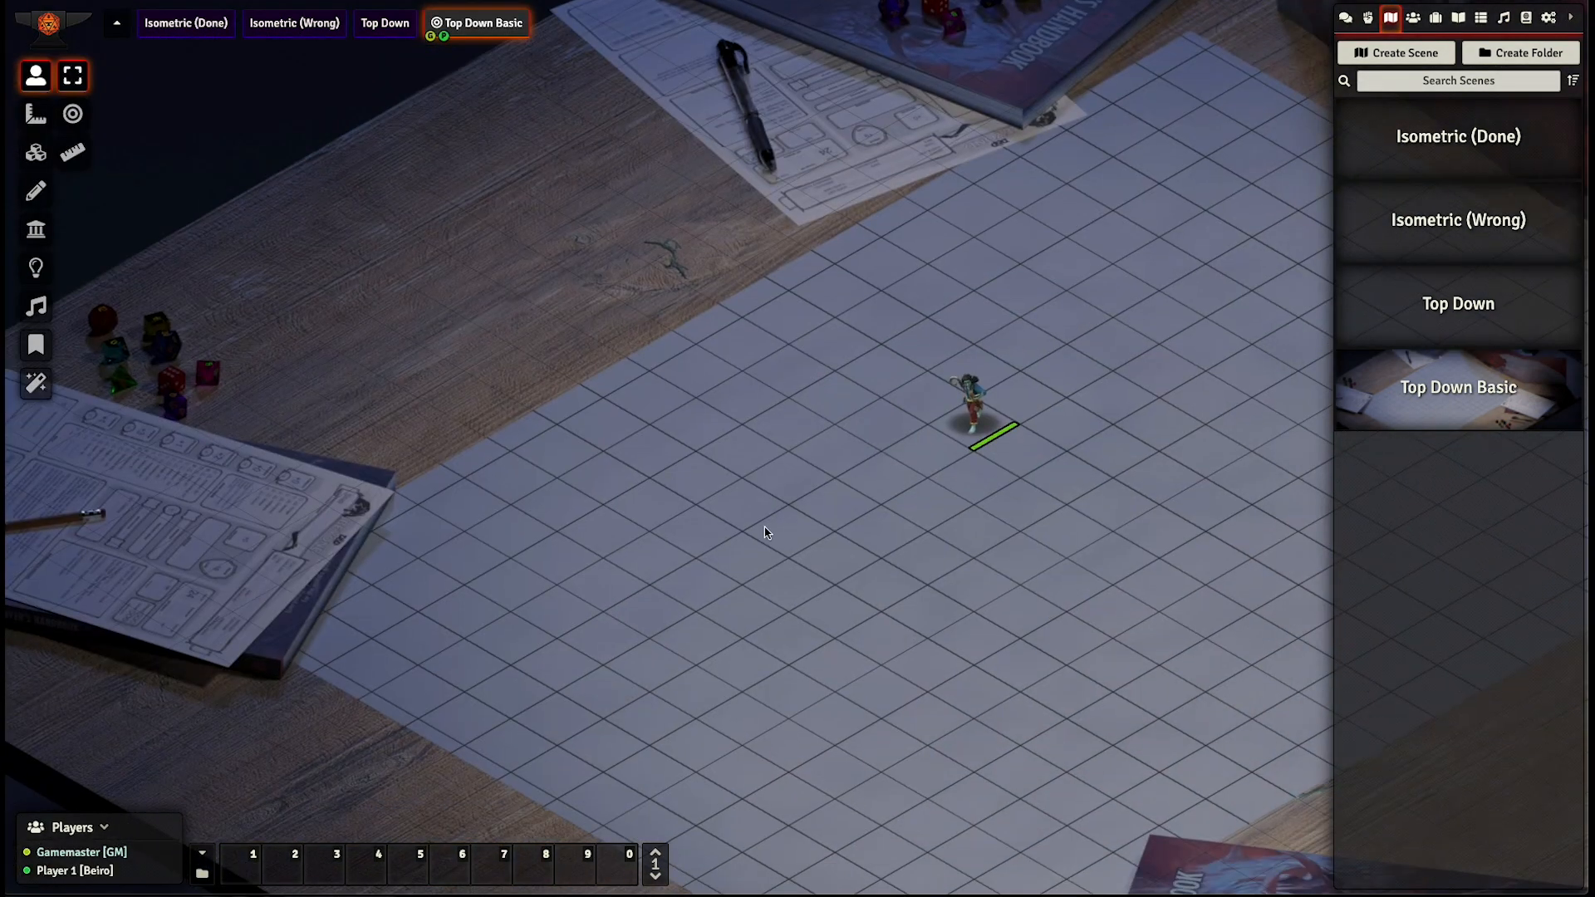
left_click_drag(773, 538, 489, 503)
scroll(448, 508, "up", 7)
left_click_drag(532, 453, 626, 504)
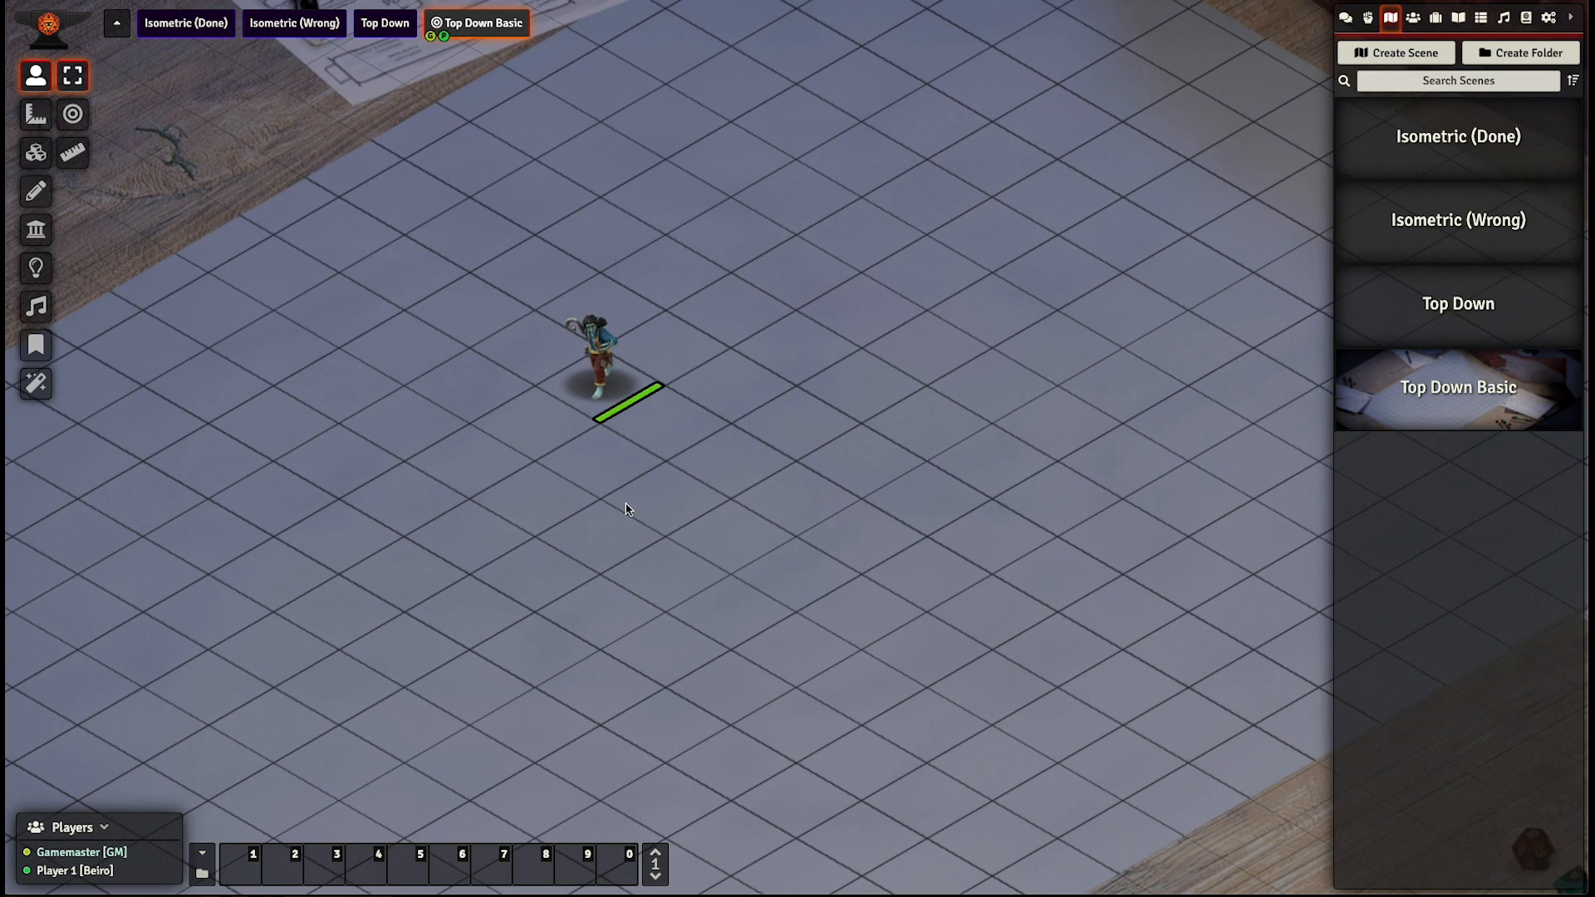
- Enable the Rain weather effect for the Top Down Basic scene and save the weather changes
left_click(35, 383)
left_click(72, 114)
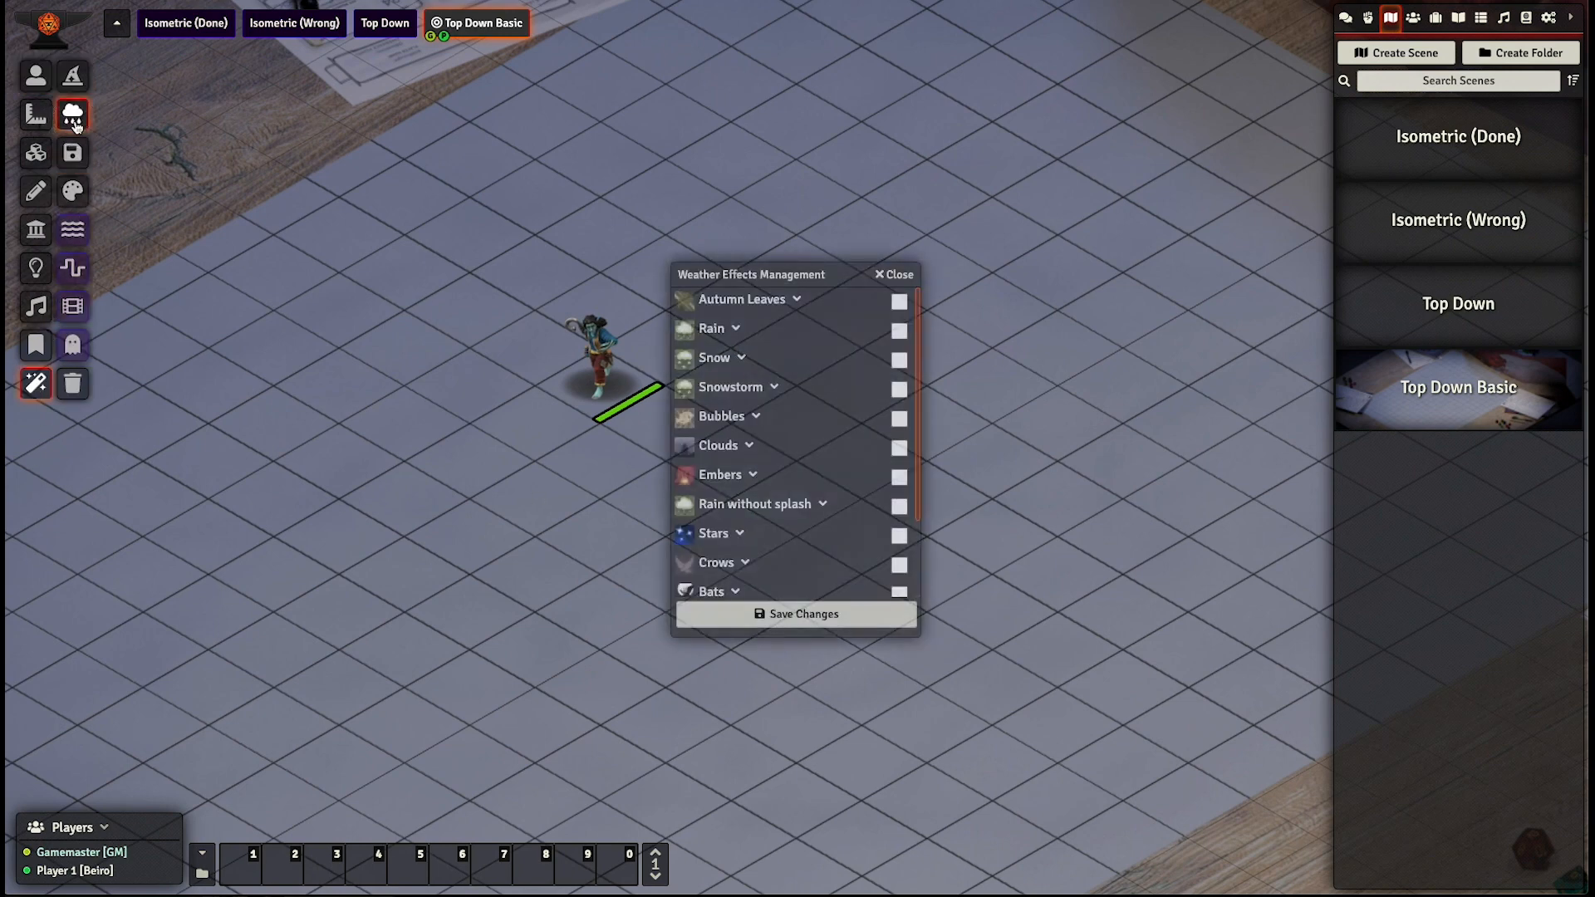
scroll(839, 385, "down", 2)
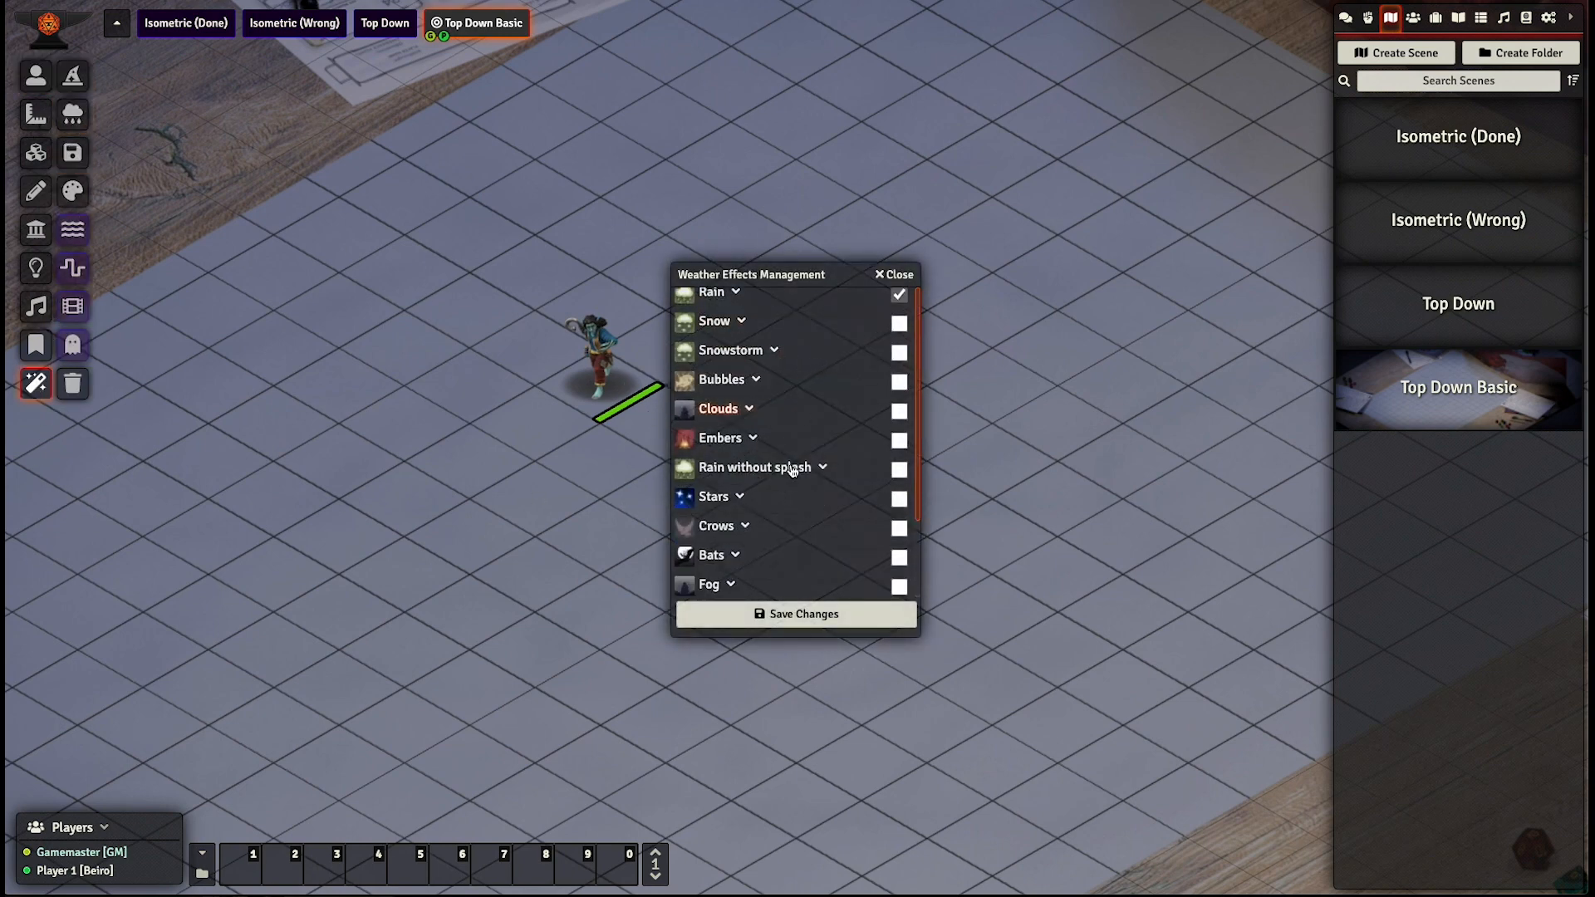
left_click(764, 619)
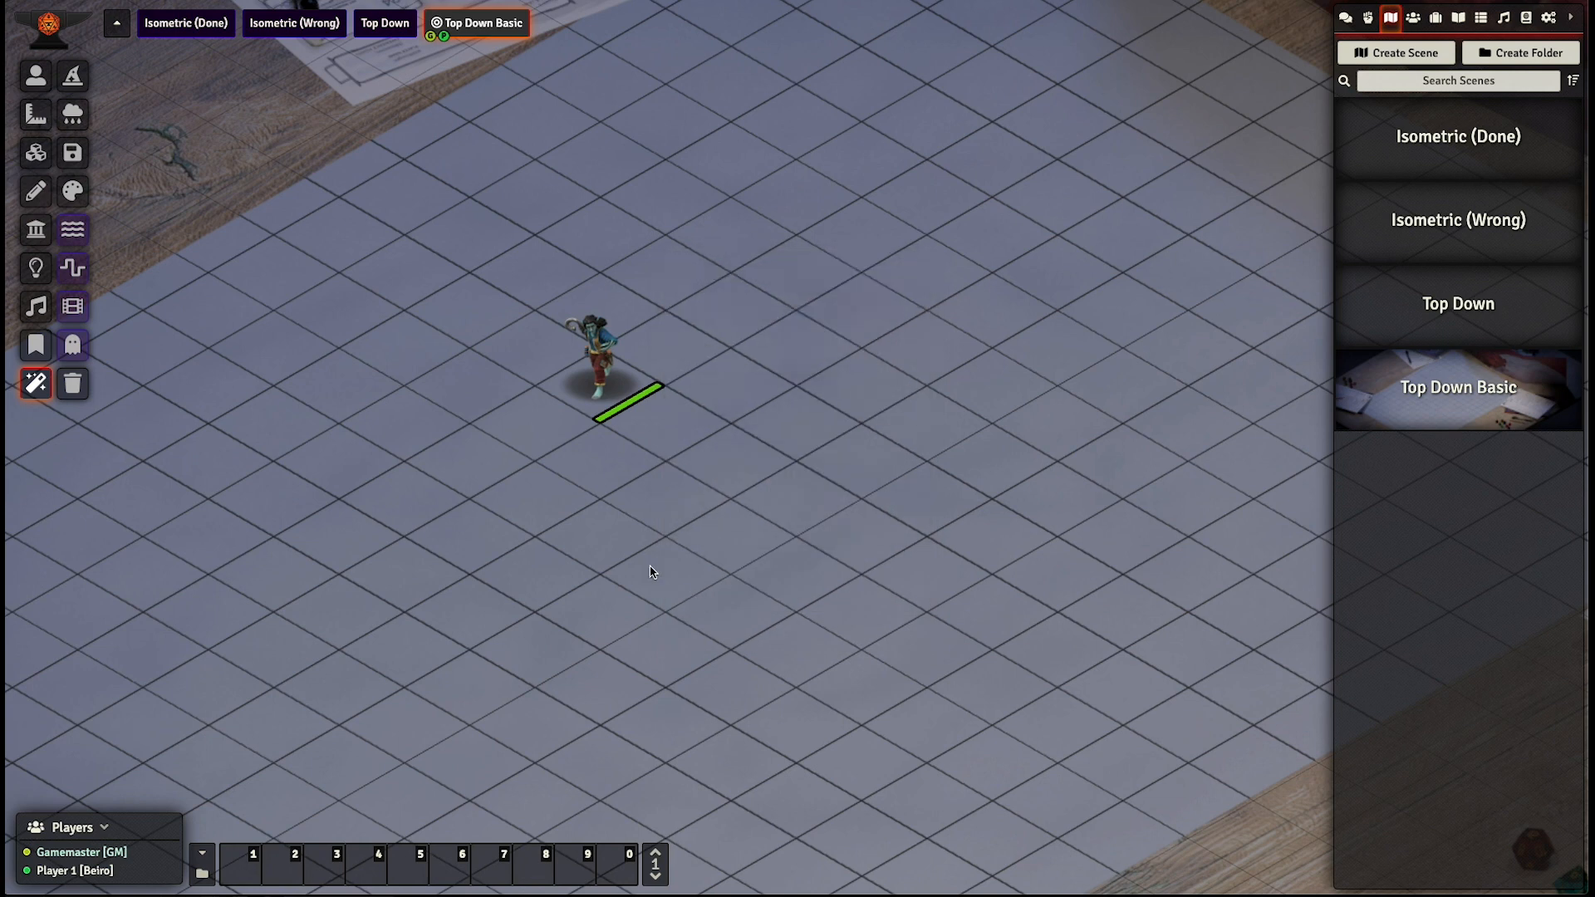
scroll(576, 523, "down", 4)
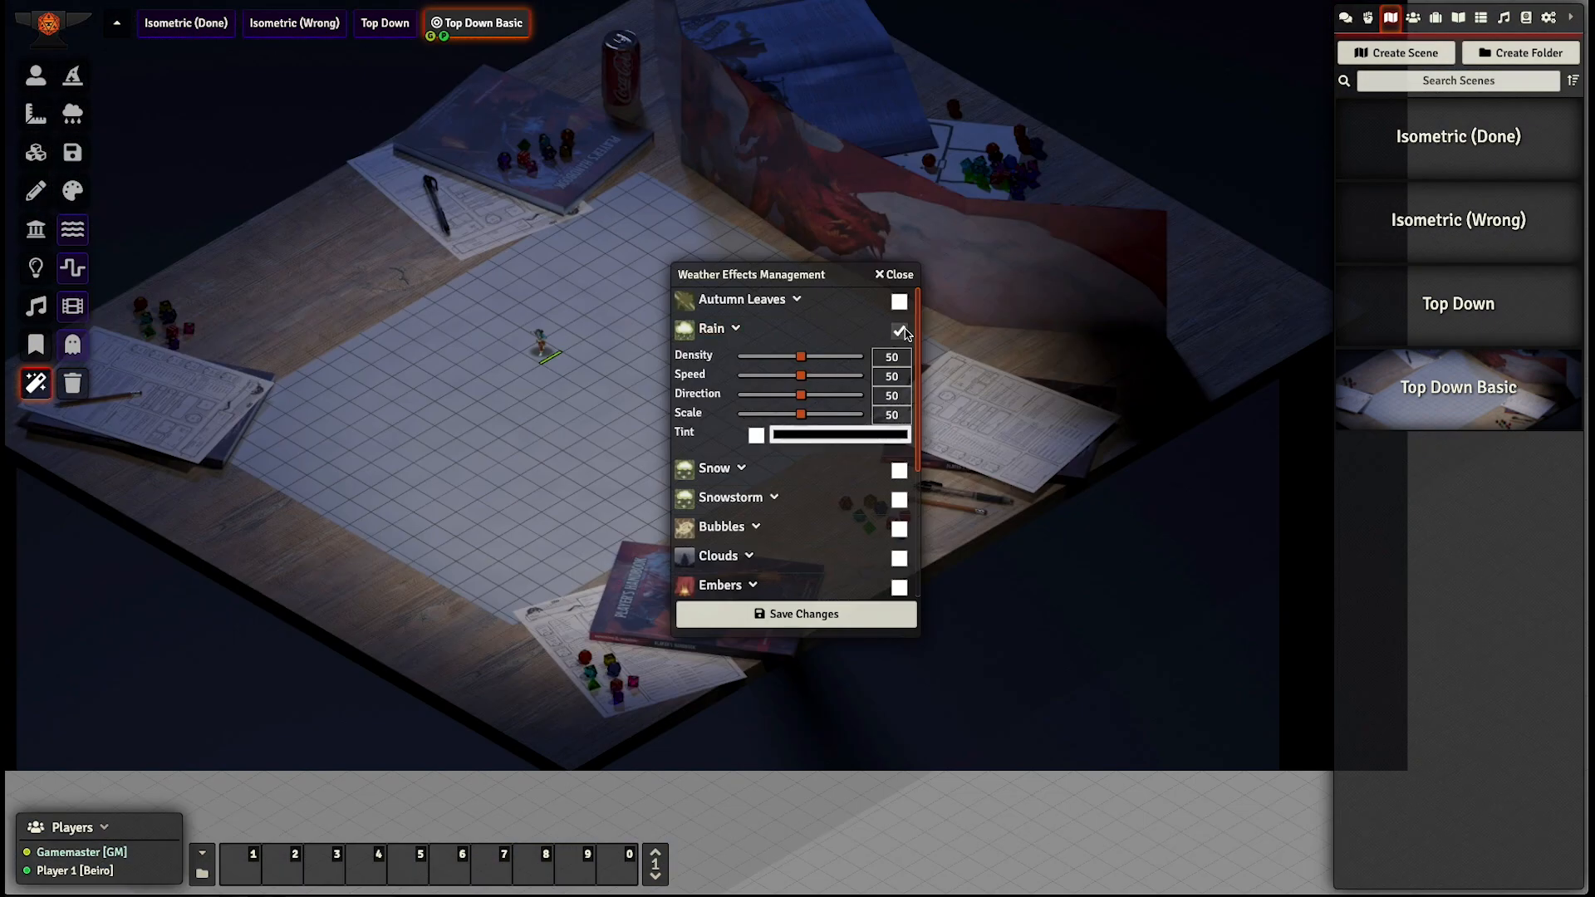
- Disable the Rain weather effect, enable Clouds and set the cloud density to 85
left_click(899, 330)
scroll(773, 470, "down", 1)
left_click(900, 455)
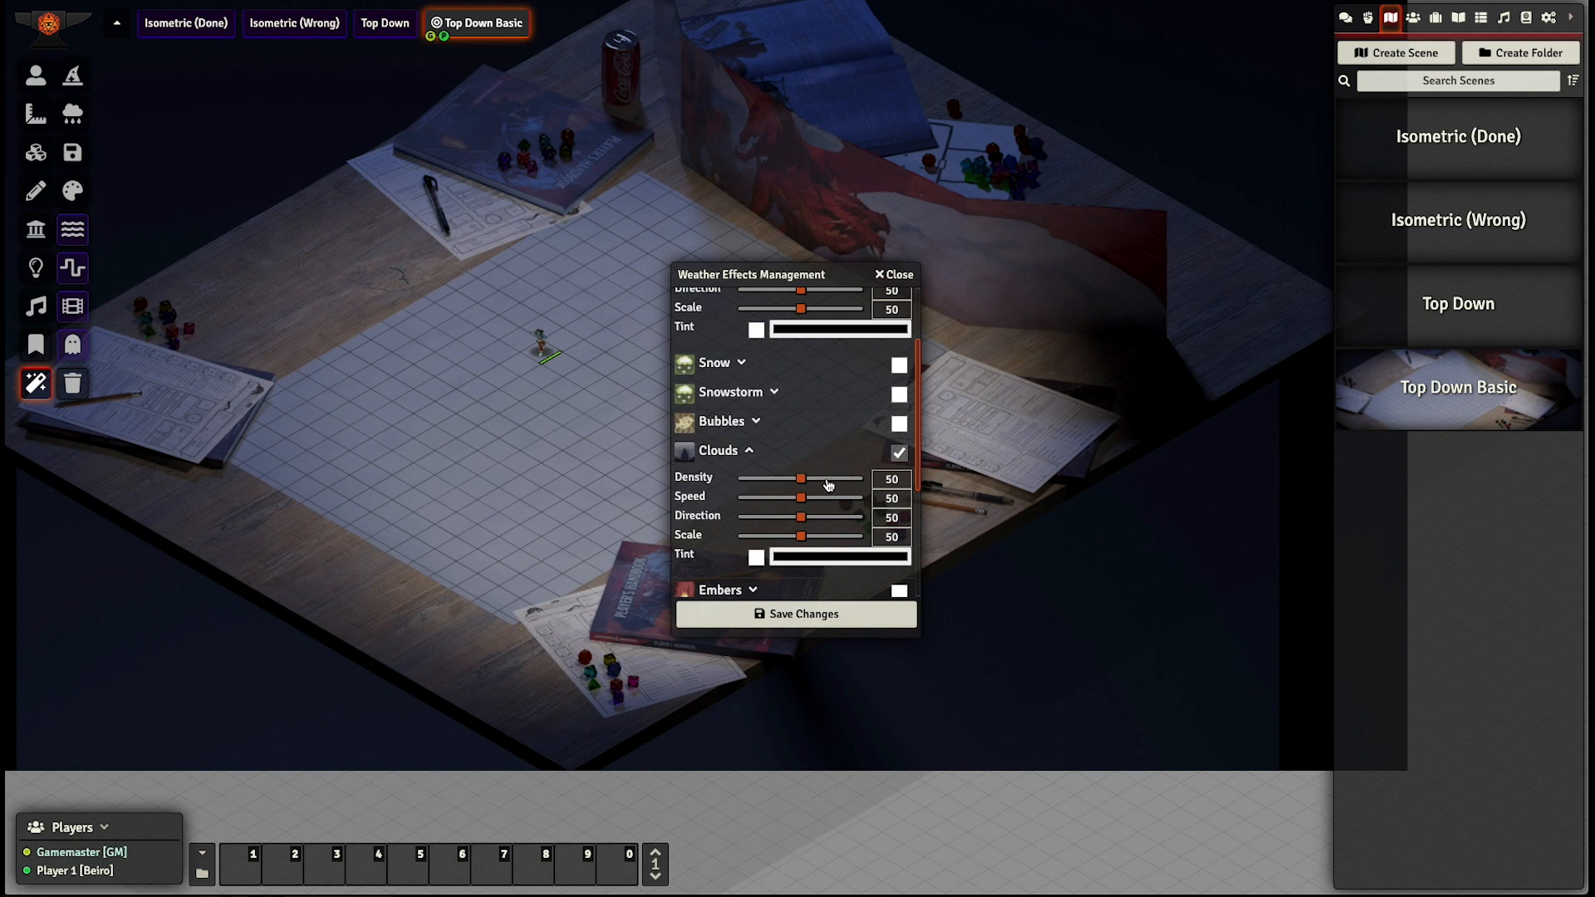
left_click(841, 481)
- Tint the clouds red, save the weather changes and check where the clouds appear relative to the tabletop background
left_click(791, 559)
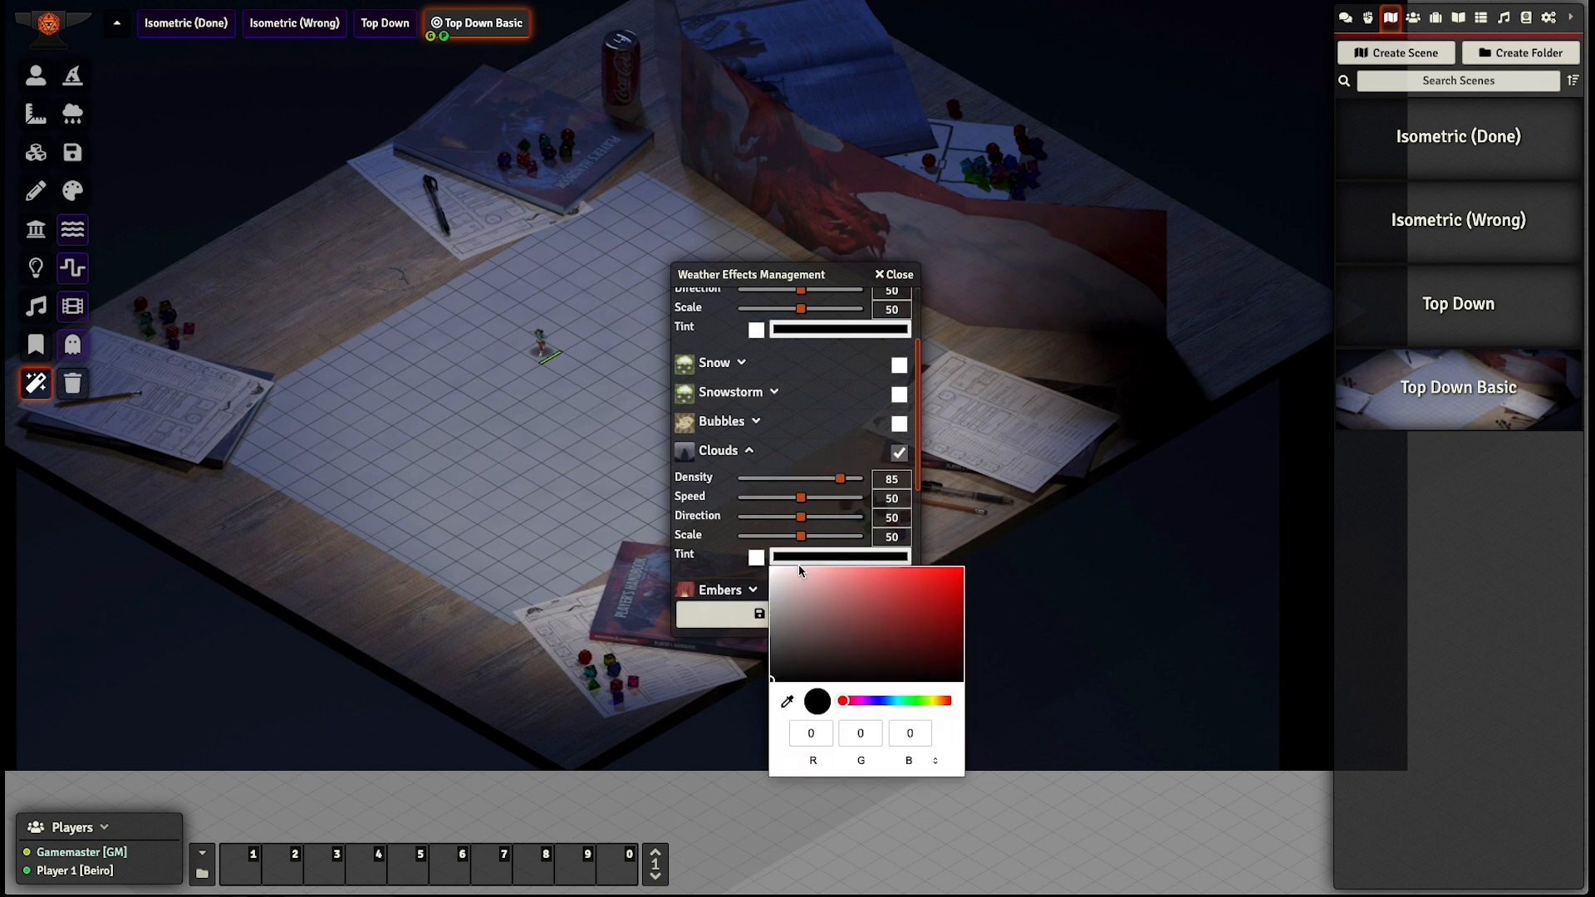
left_click_drag(894, 596, 955, 565)
left_click(756, 557)
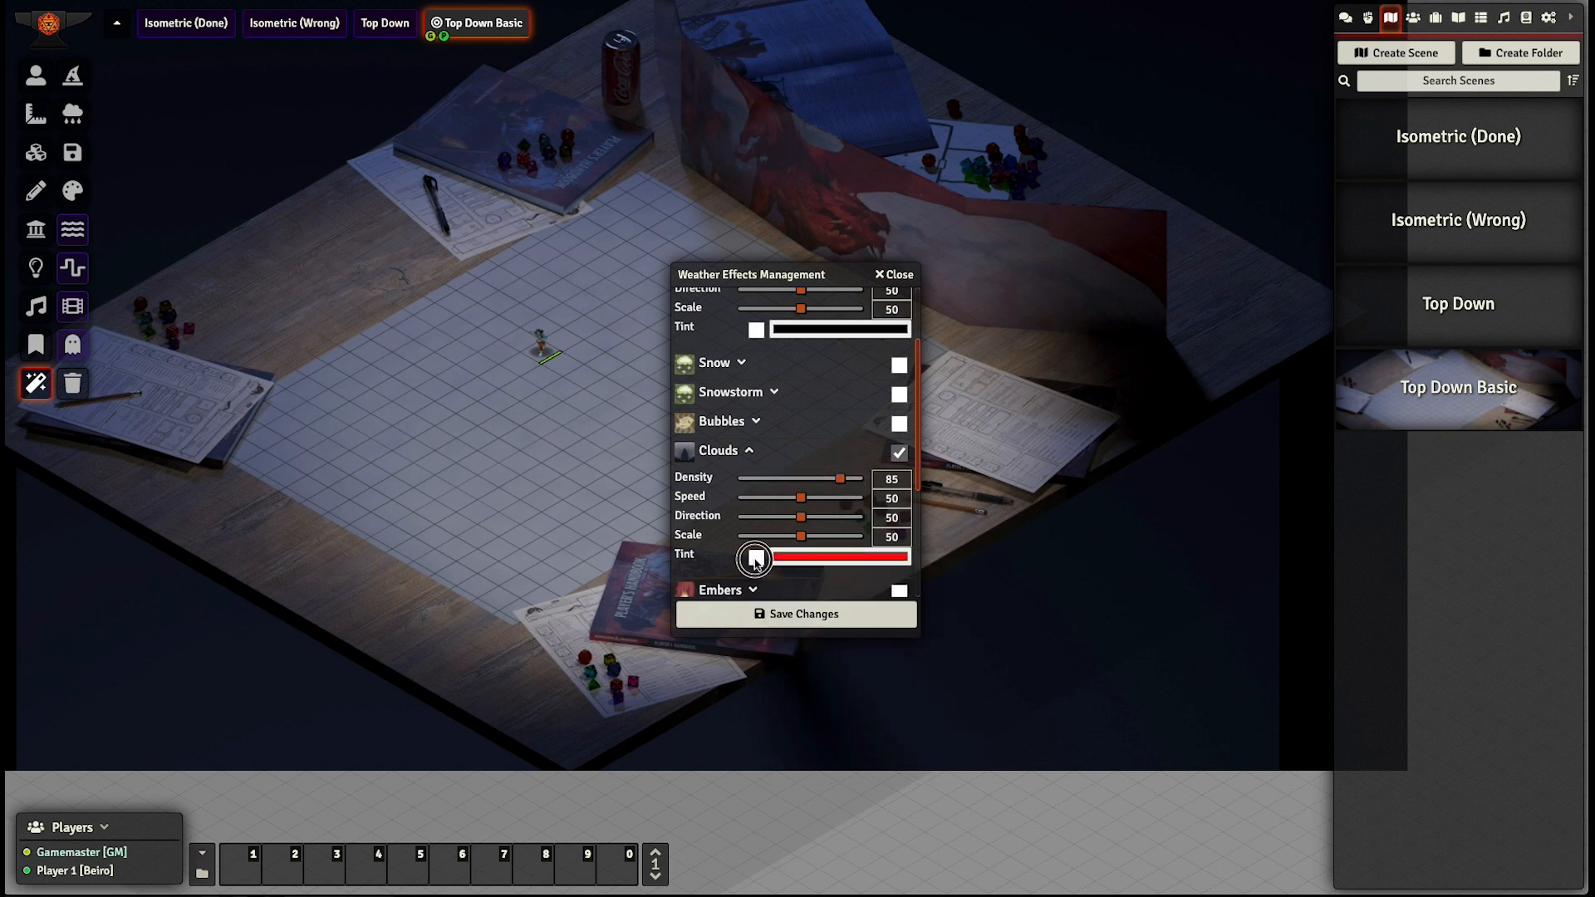
left_click(773, 614)
left_click(518, 458)
scroll(518, 459, "down", 15)
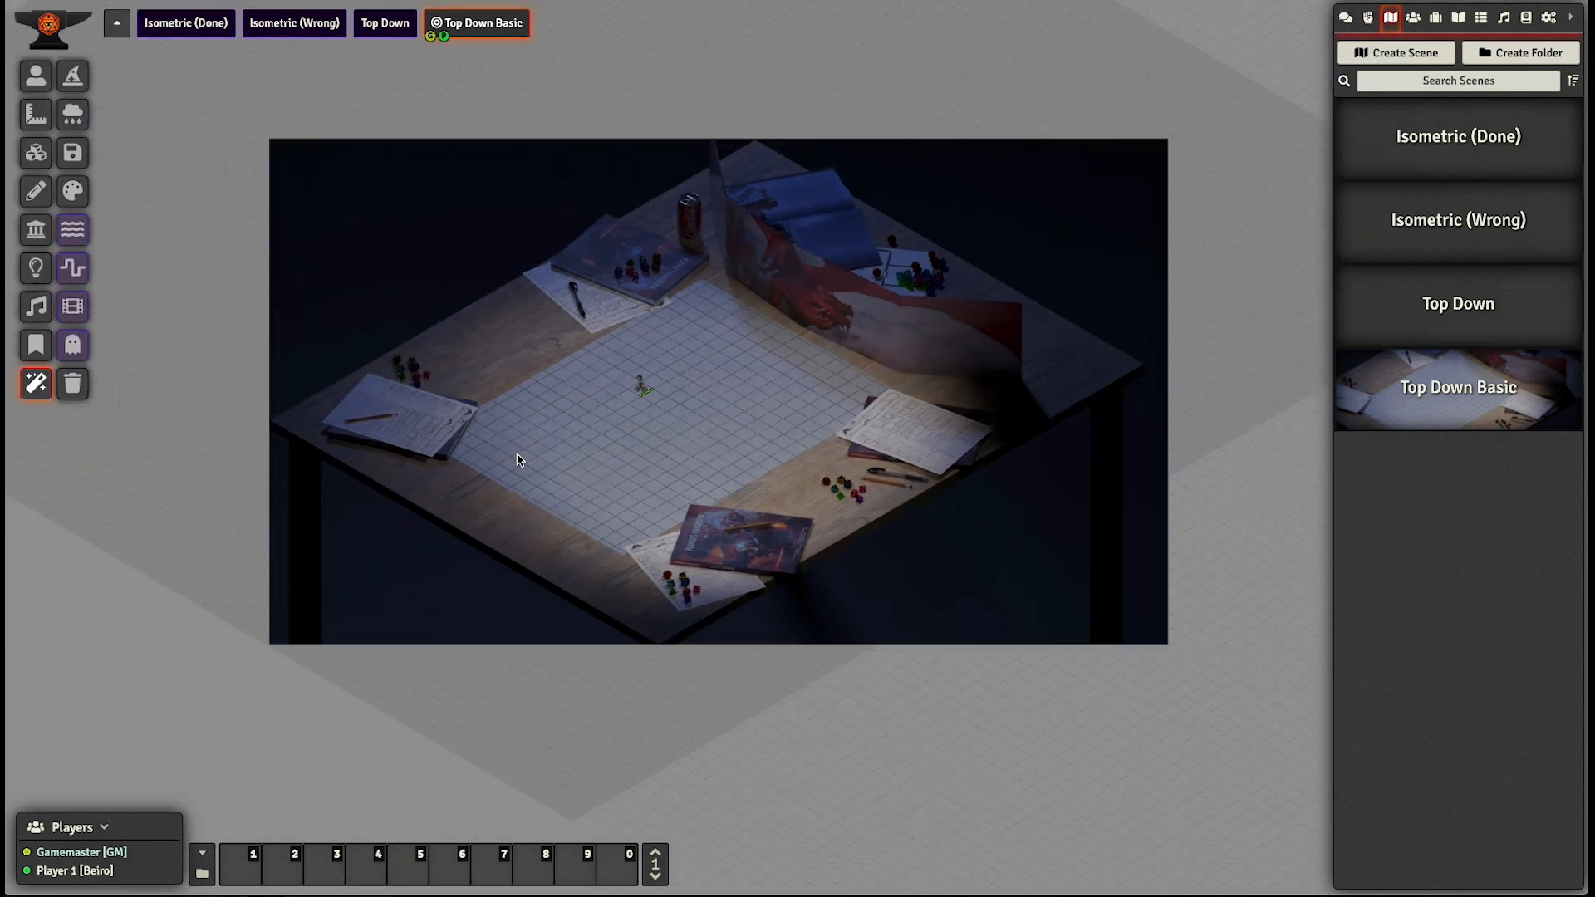
scroll(518, 455, "up", 1)
left_click_drag(558, 412, 441, 477)
scroll(876, 397, "up", 5)
left_click_drag(947, 369, 840, 424)
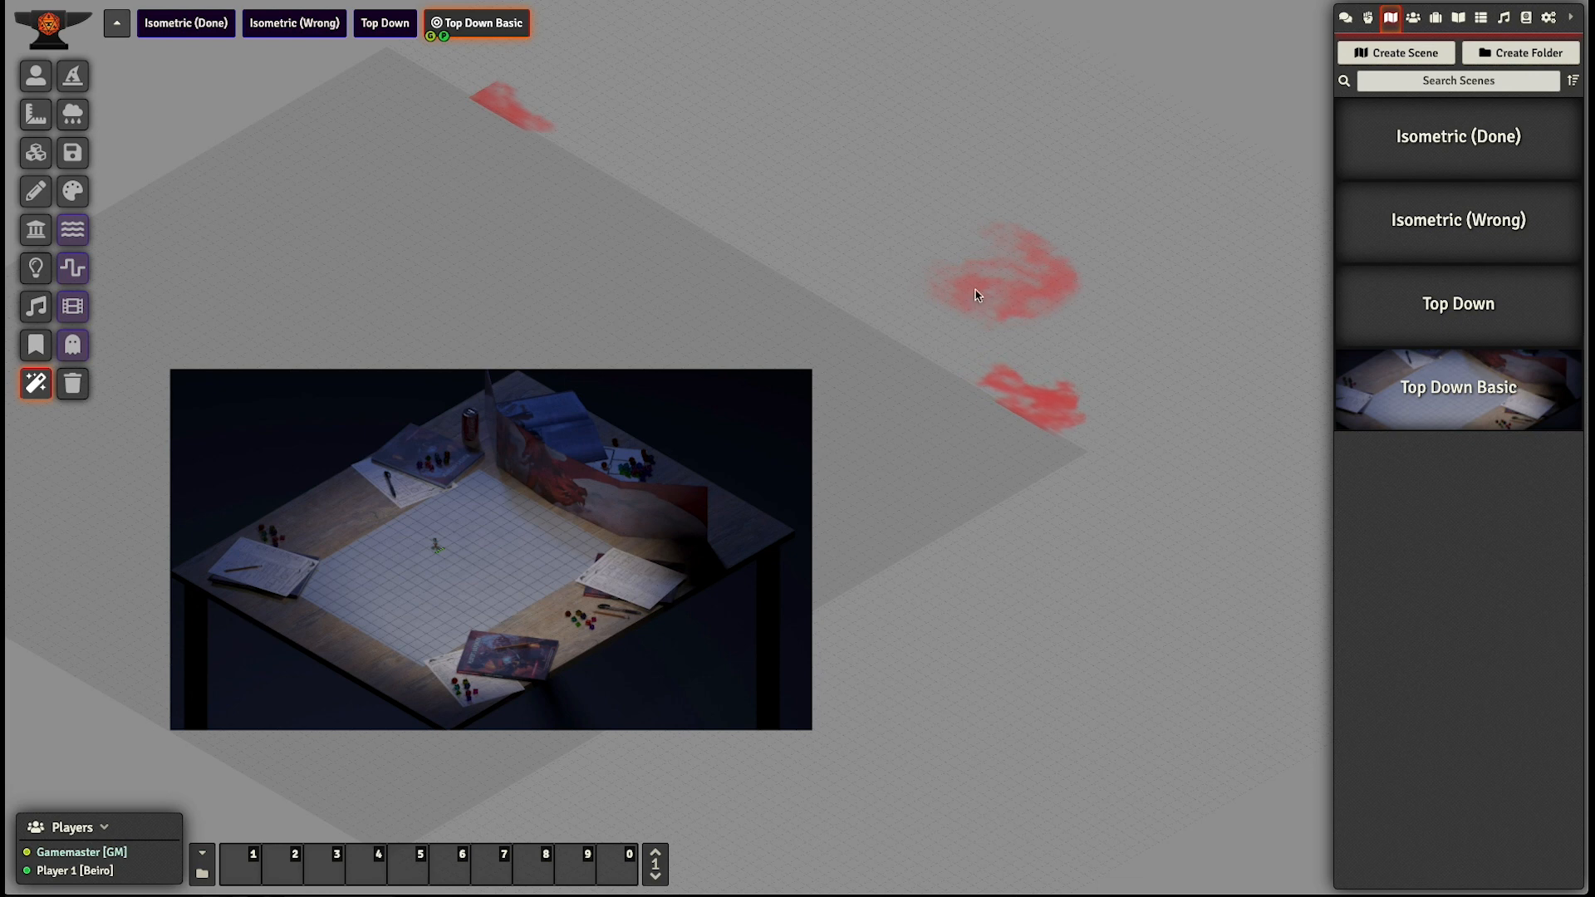
- Remove all FXMaster weather effects from the Top Down Basic scene
left_click(73, 383)
left_click(712, 475)
scroll(391, 562, "up", 3)
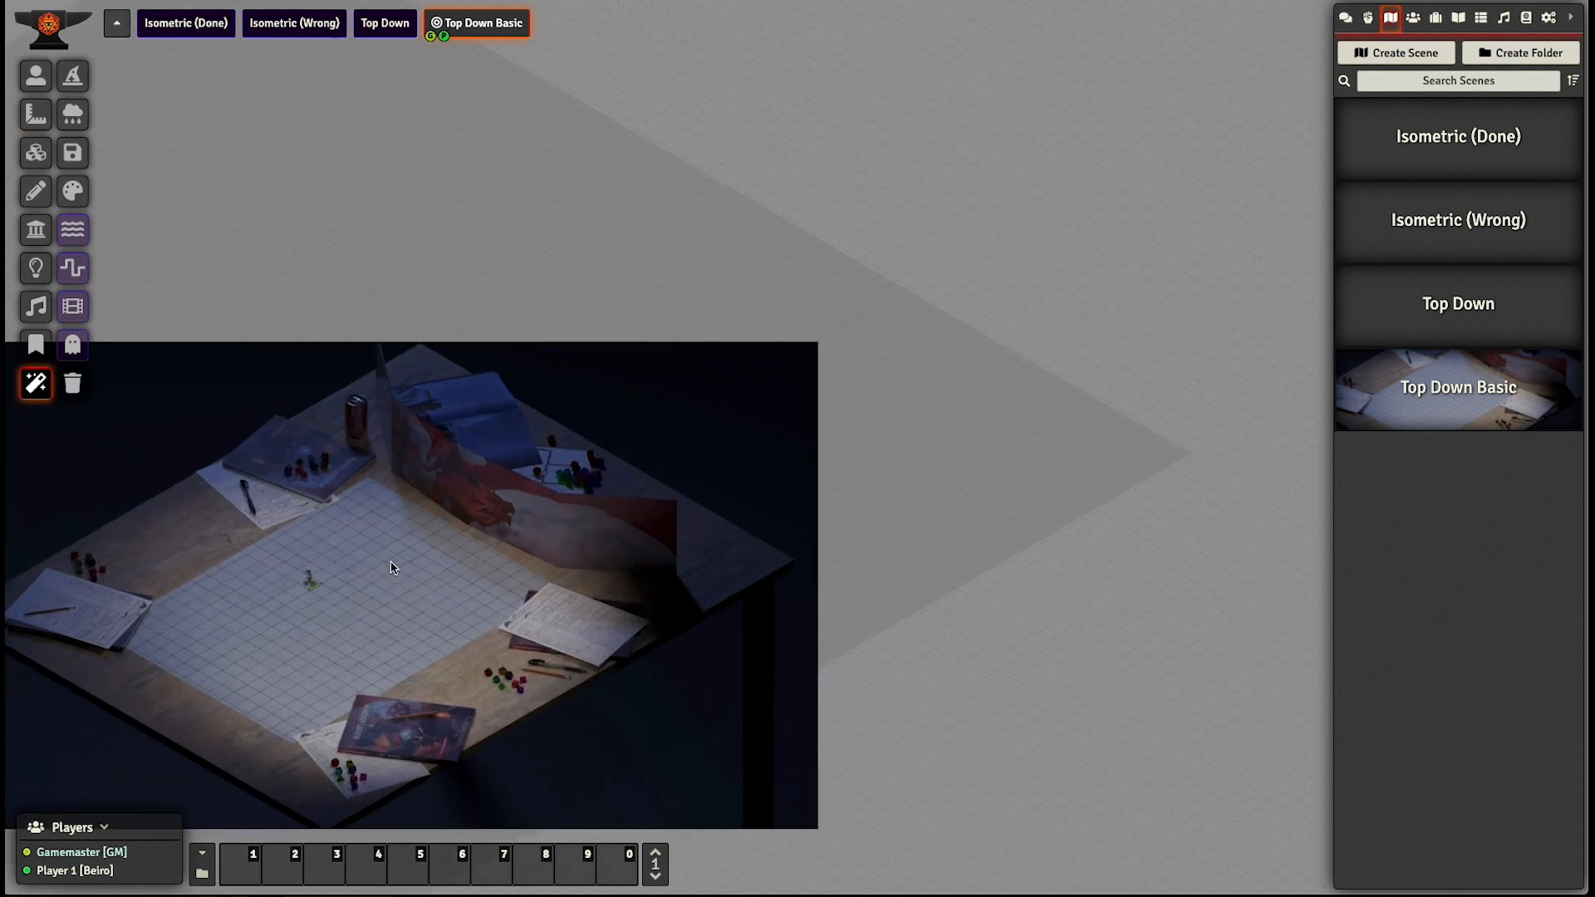
left_click_drag(586, 478, 610, 416)
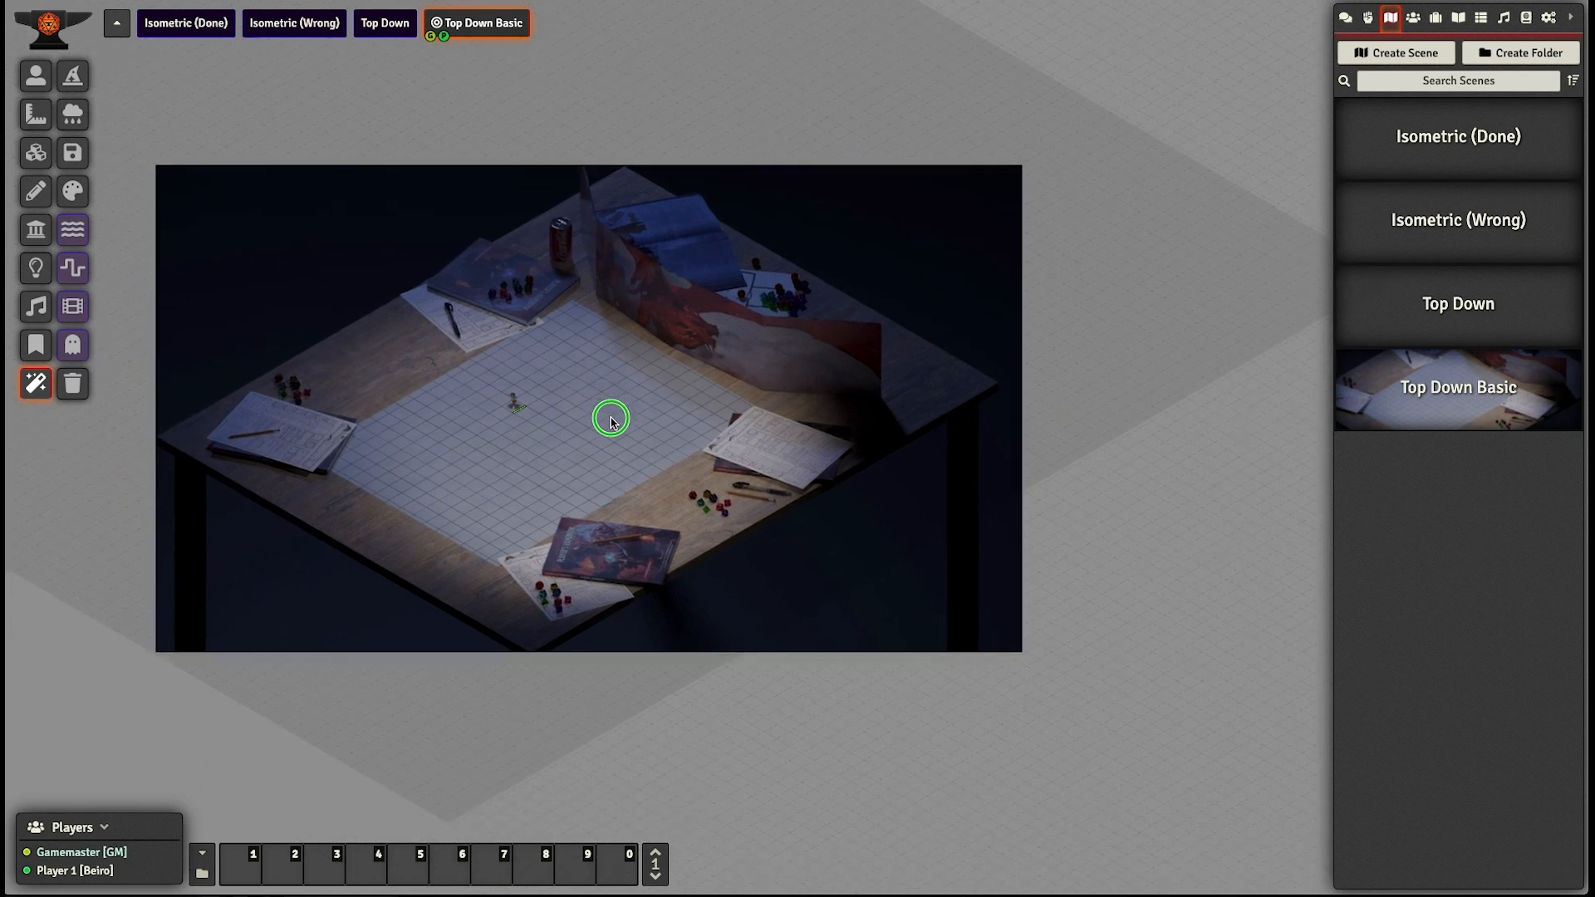
- Enable the fix to scene offset in the Top Down Basic scene configuration, save it and reload the scene
right_click(478, 33)
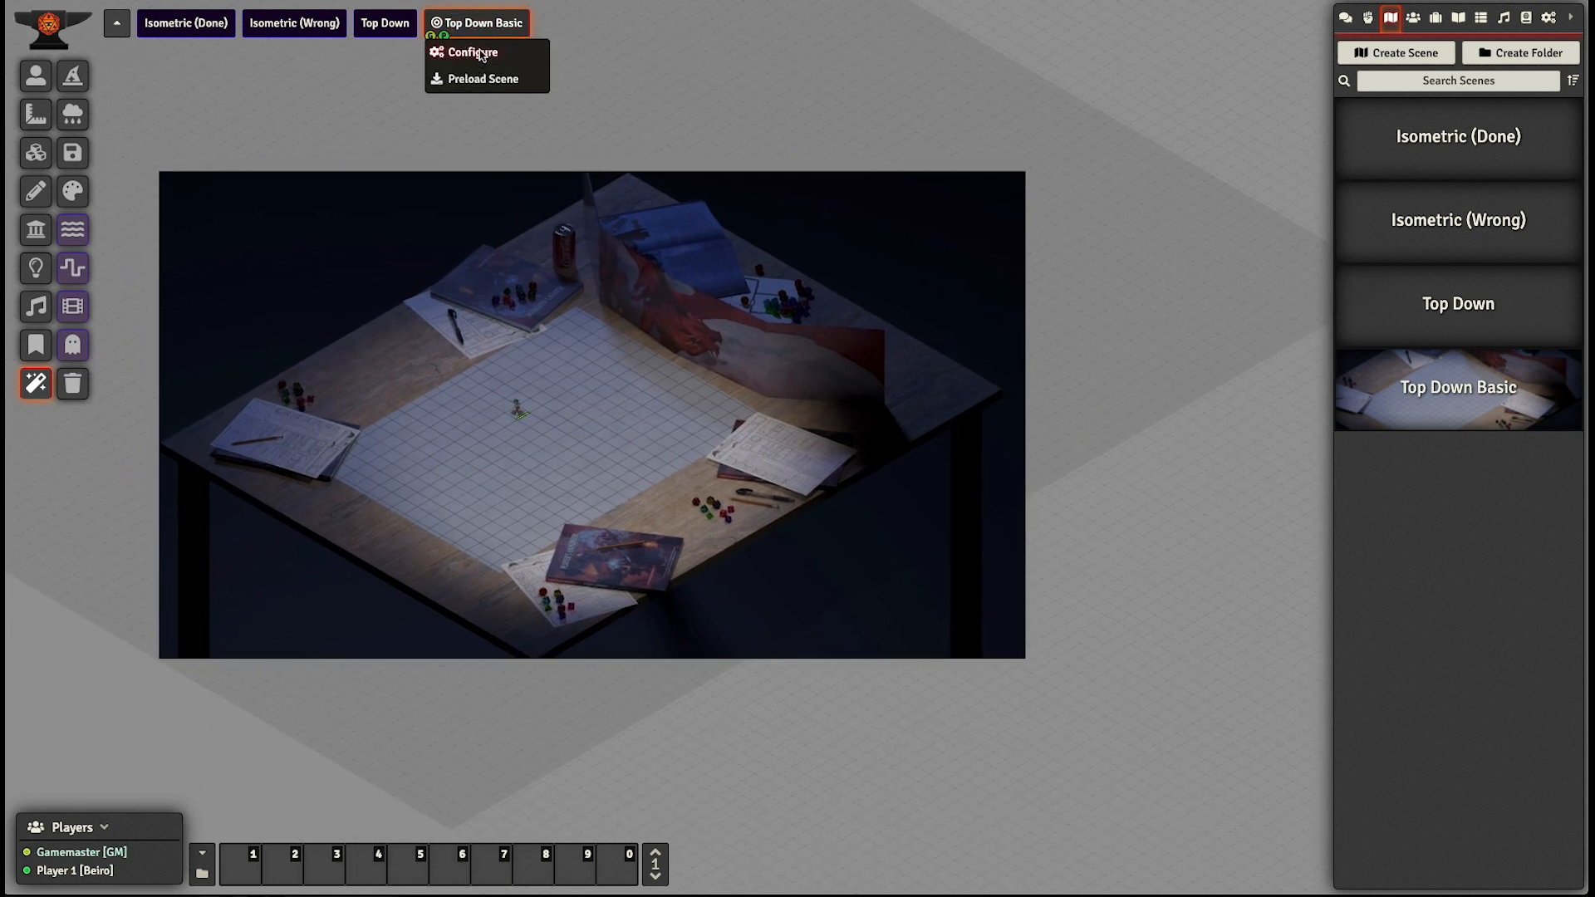
left_click(477, 53)
left_click_drag(703, 11, 961, 287)
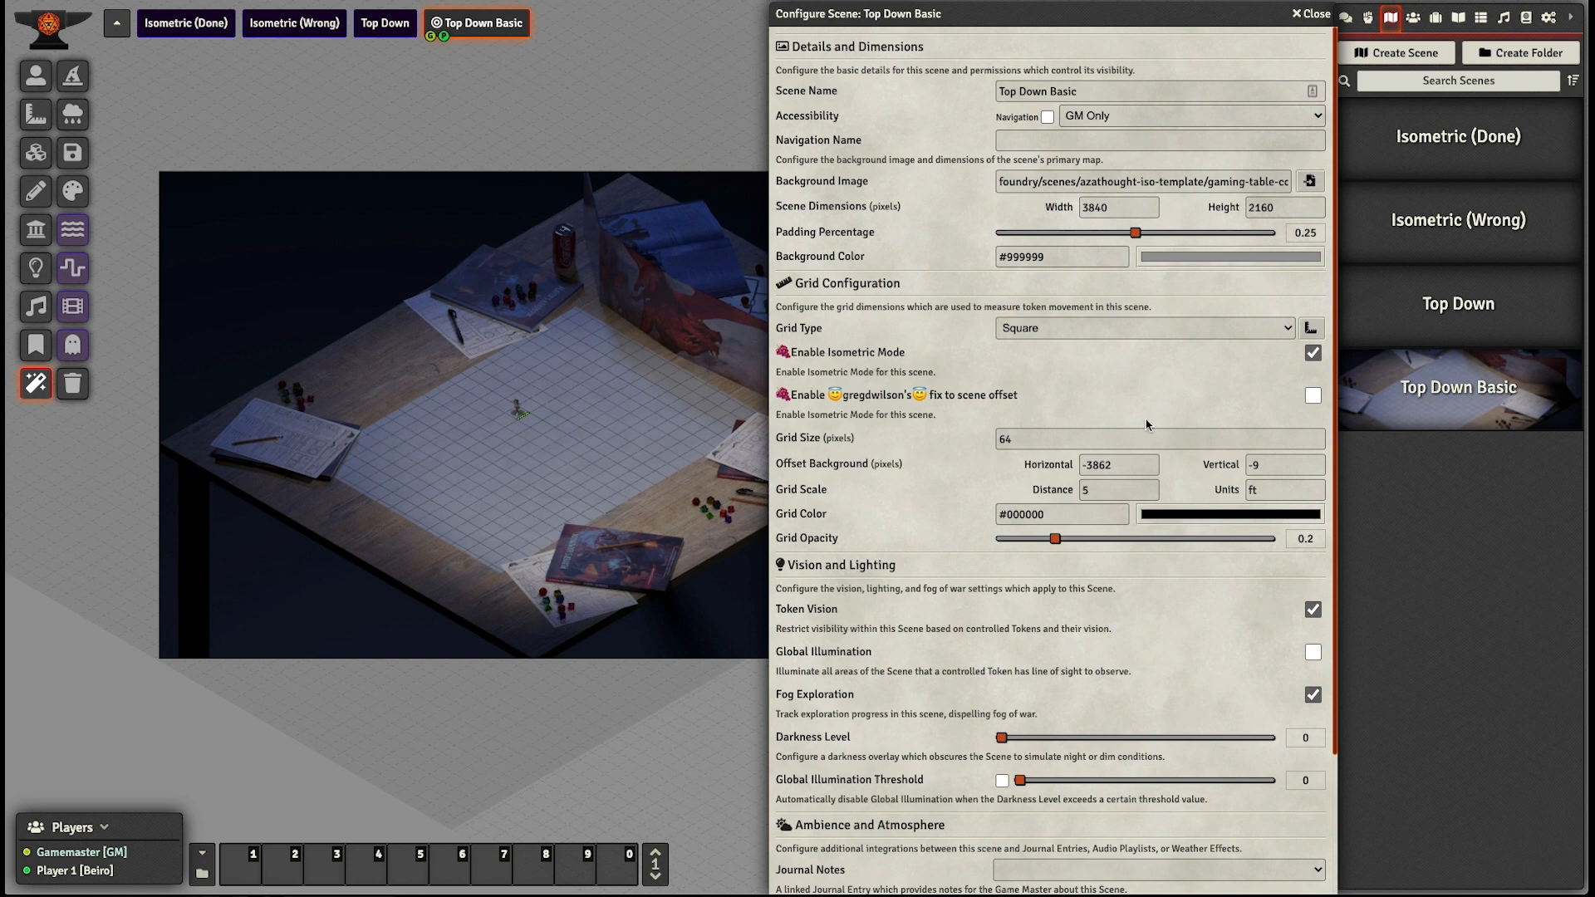
left_click(1308, 397)
left_click_drag(1124, 464, 1079, 464)
left_click(1116, 467)
left_click(1135, 471)
left_click(1307, 410)
scroll(1044, 649, "down", 3)
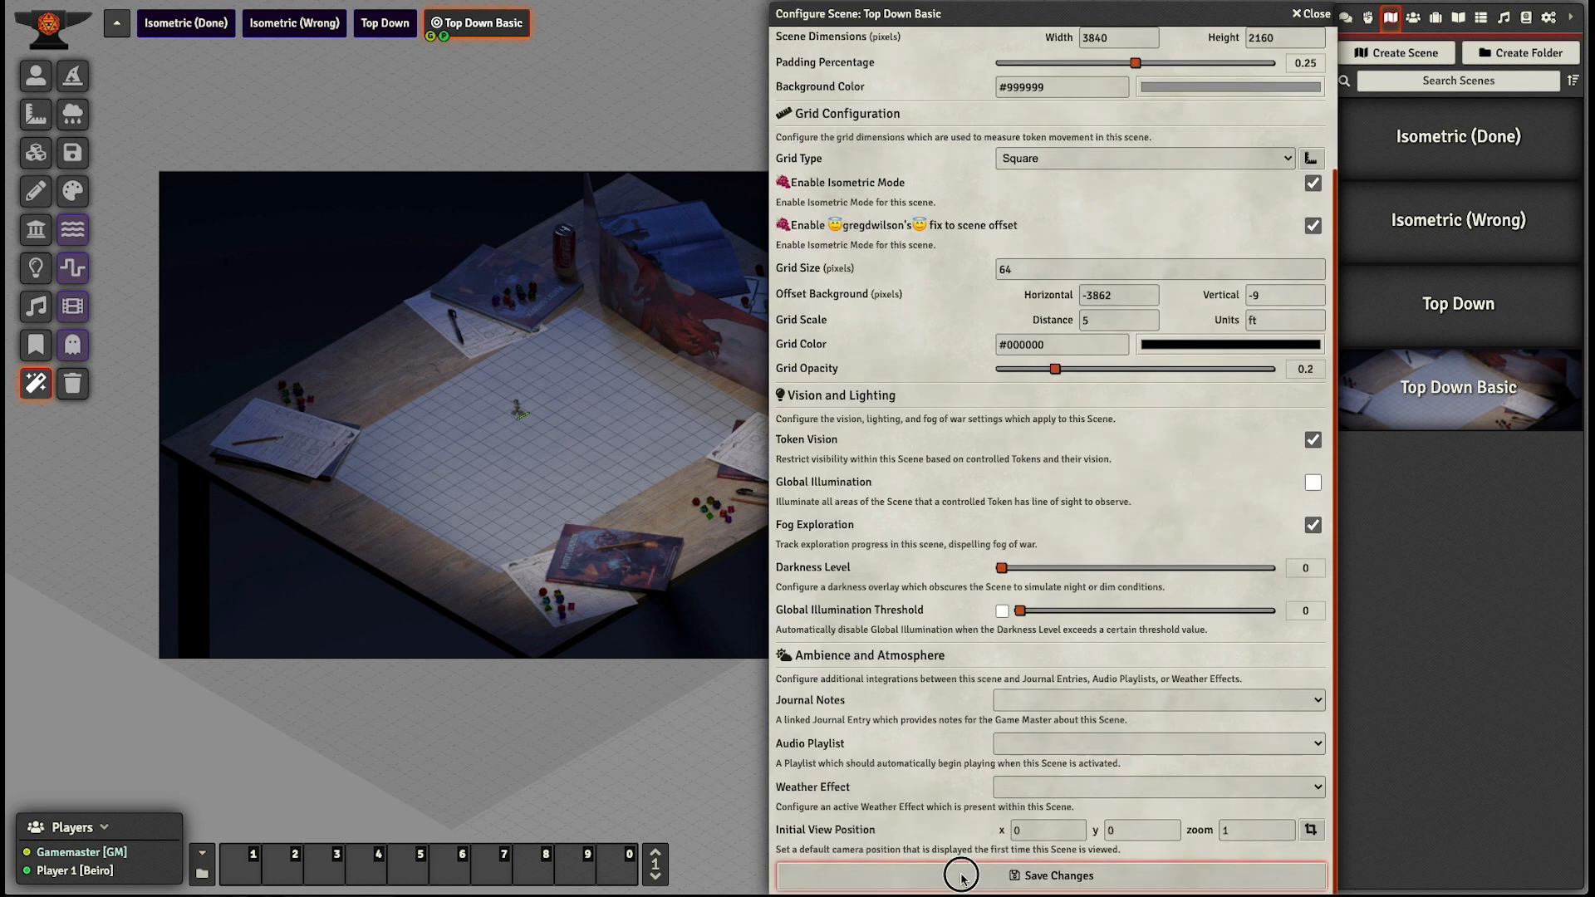
left_click(943, 864)
left_click(375, 30)
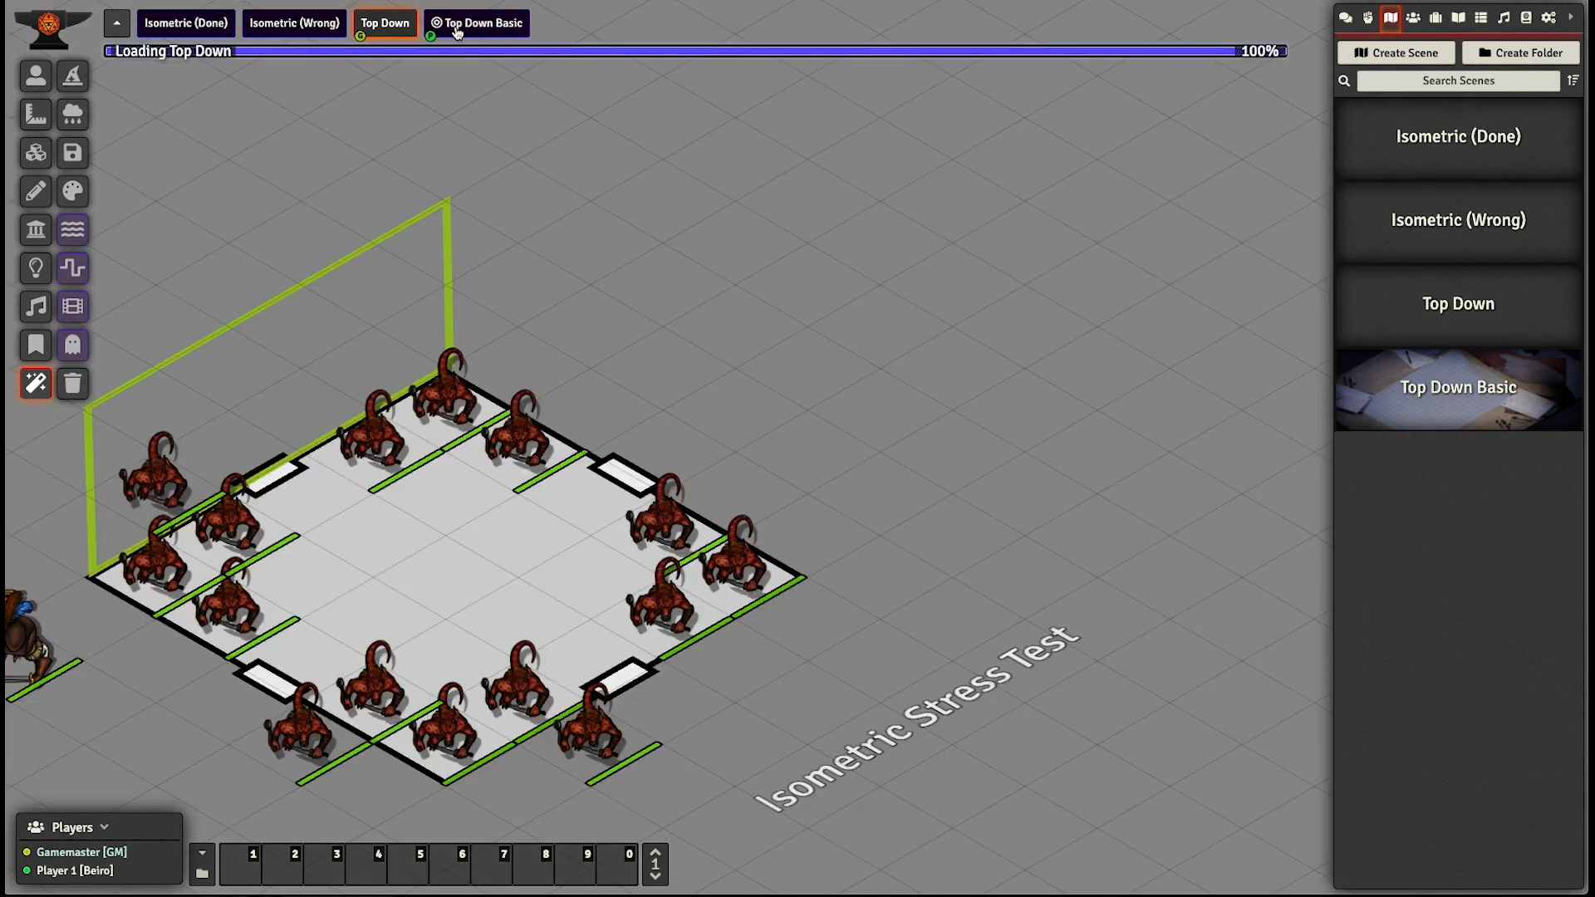
left_click(461, 25)
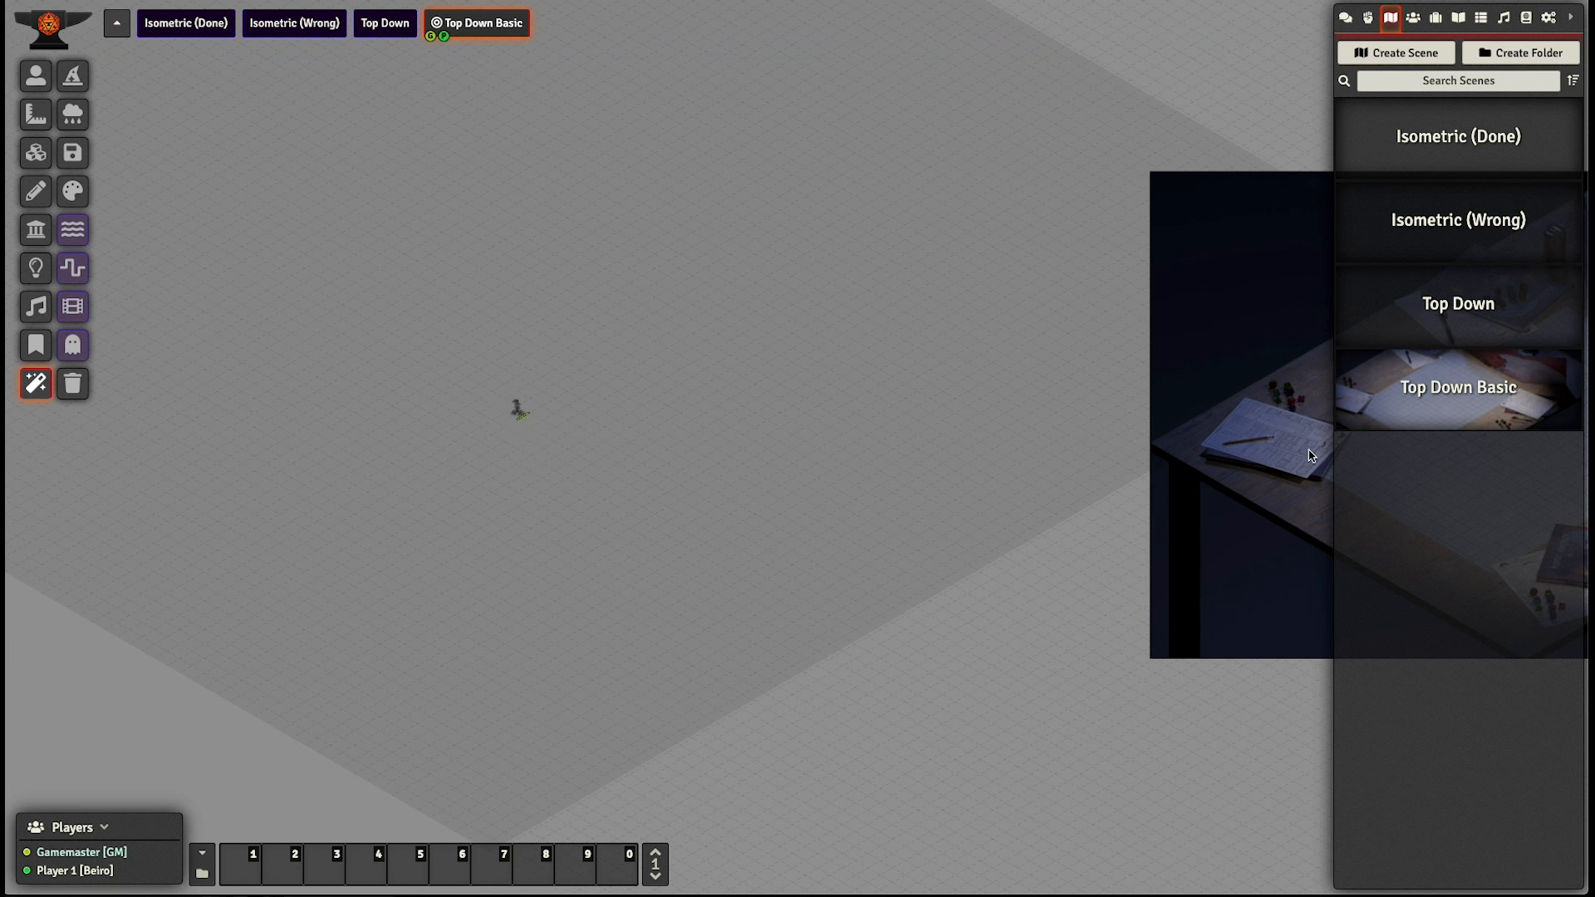
- Delete the token from the Top Down Basic scene
left_click(34, 74)
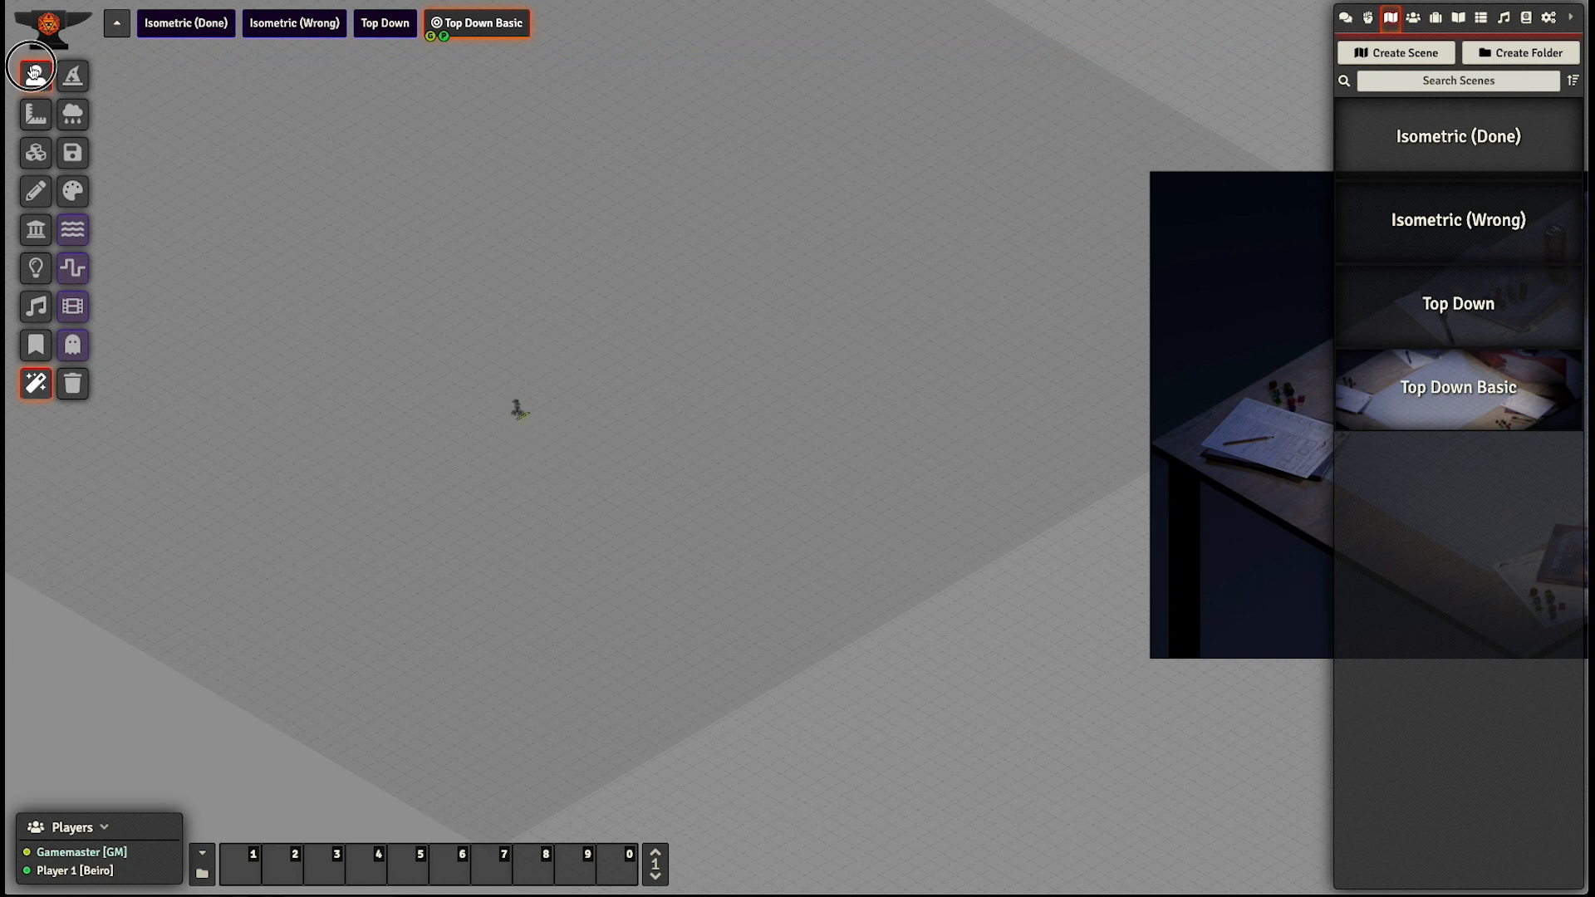
left_click(518, 413)
key("Delete")
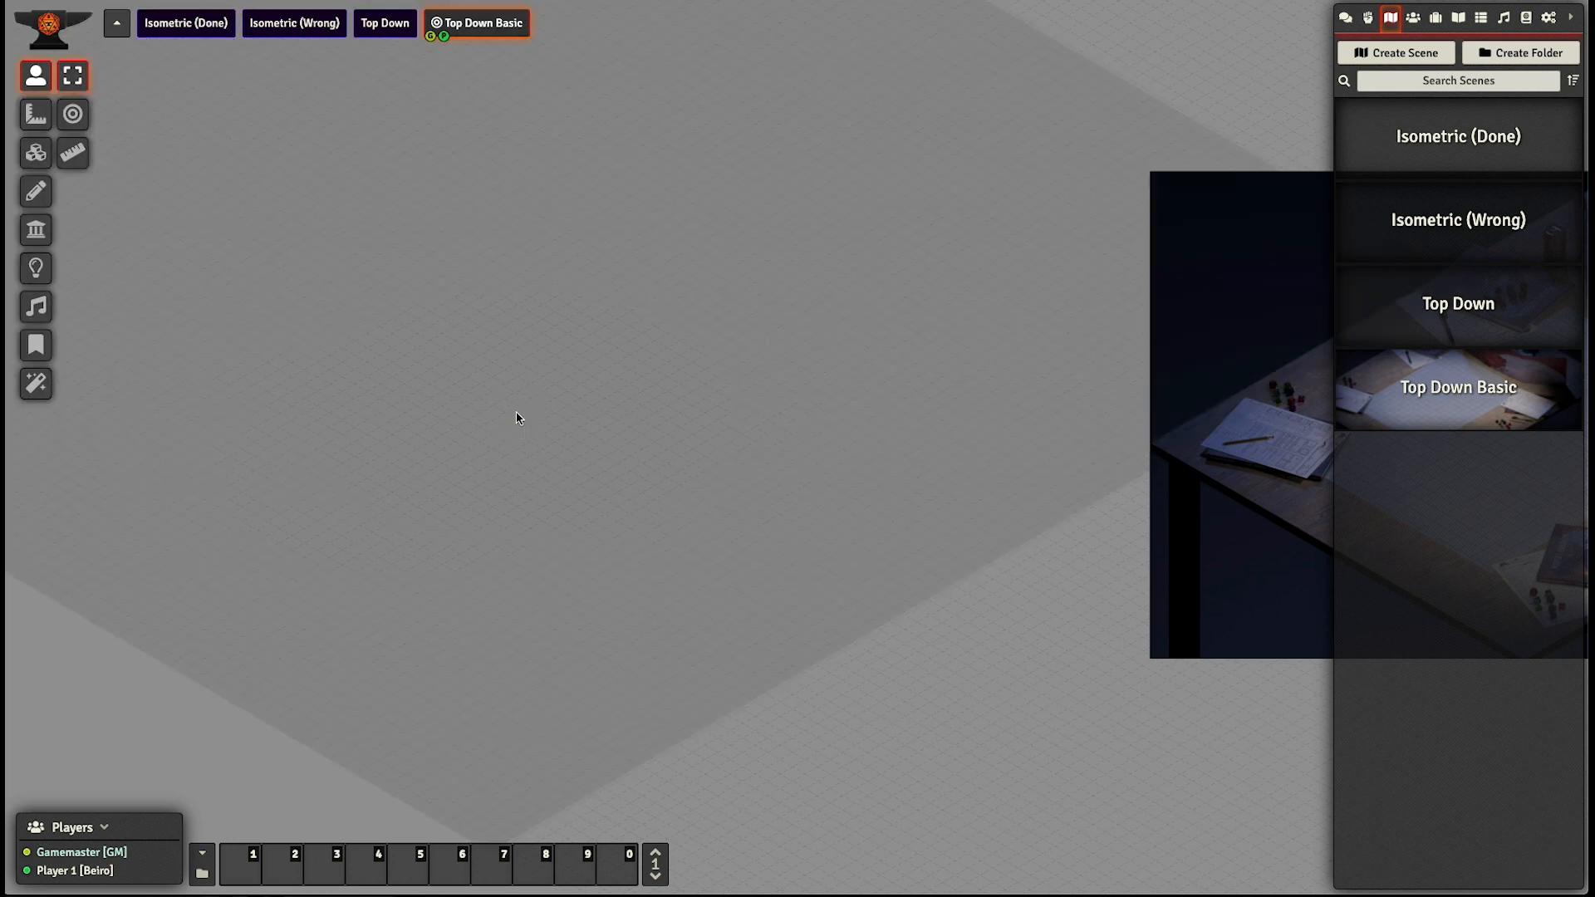
- Reset the fog of war exploration progress for the Top Down Basic scene
left_click(36, 267)
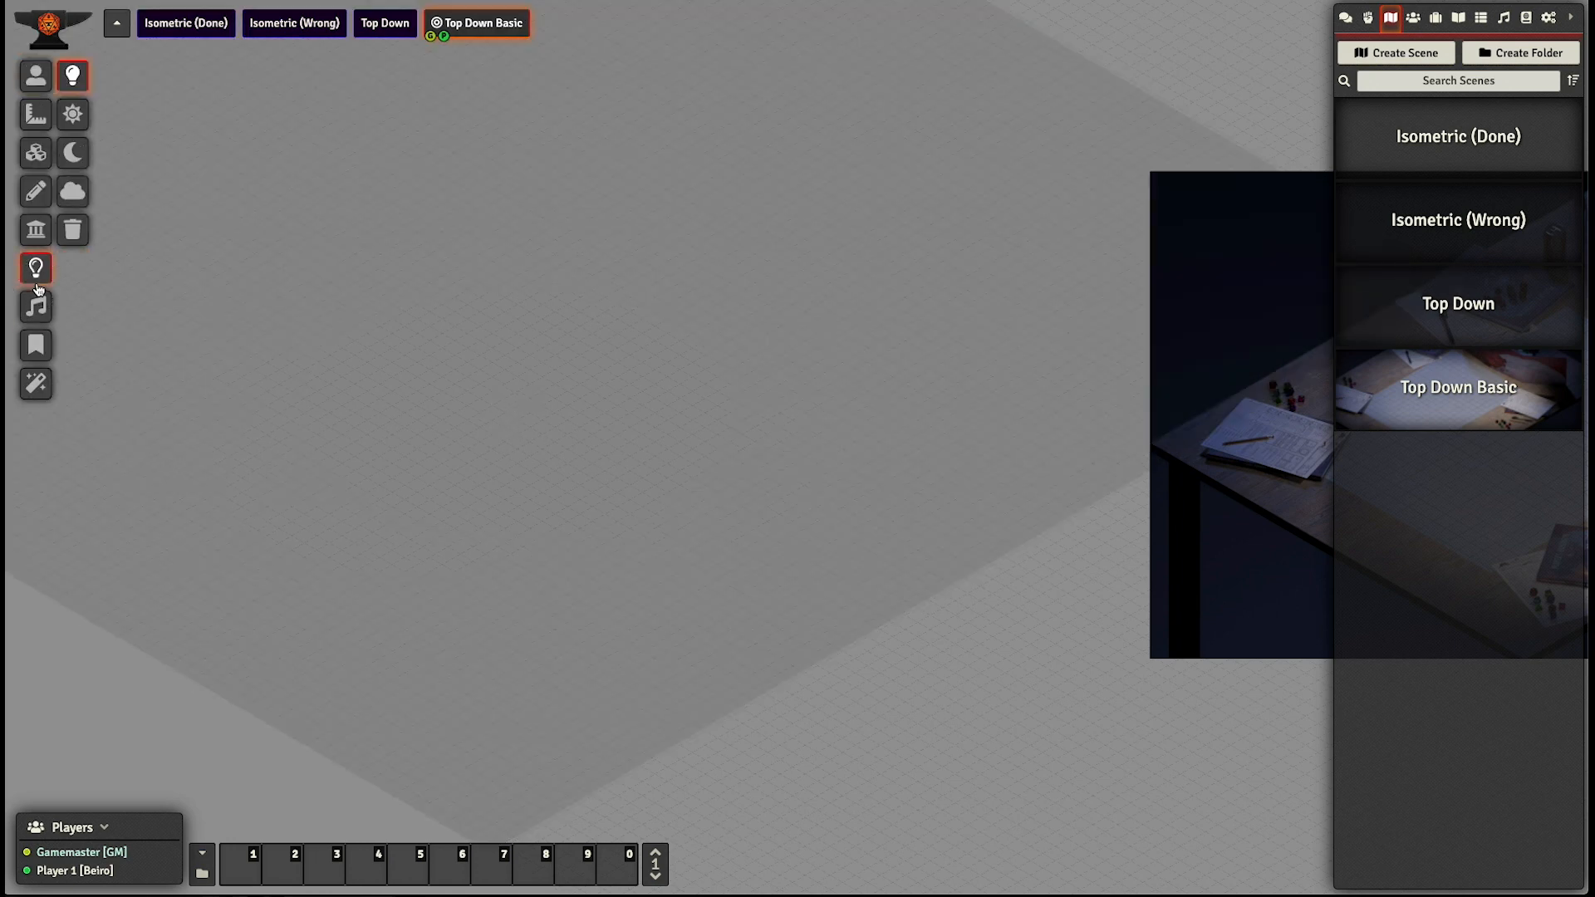
left_click(73, 191)
left_click(683, 475)
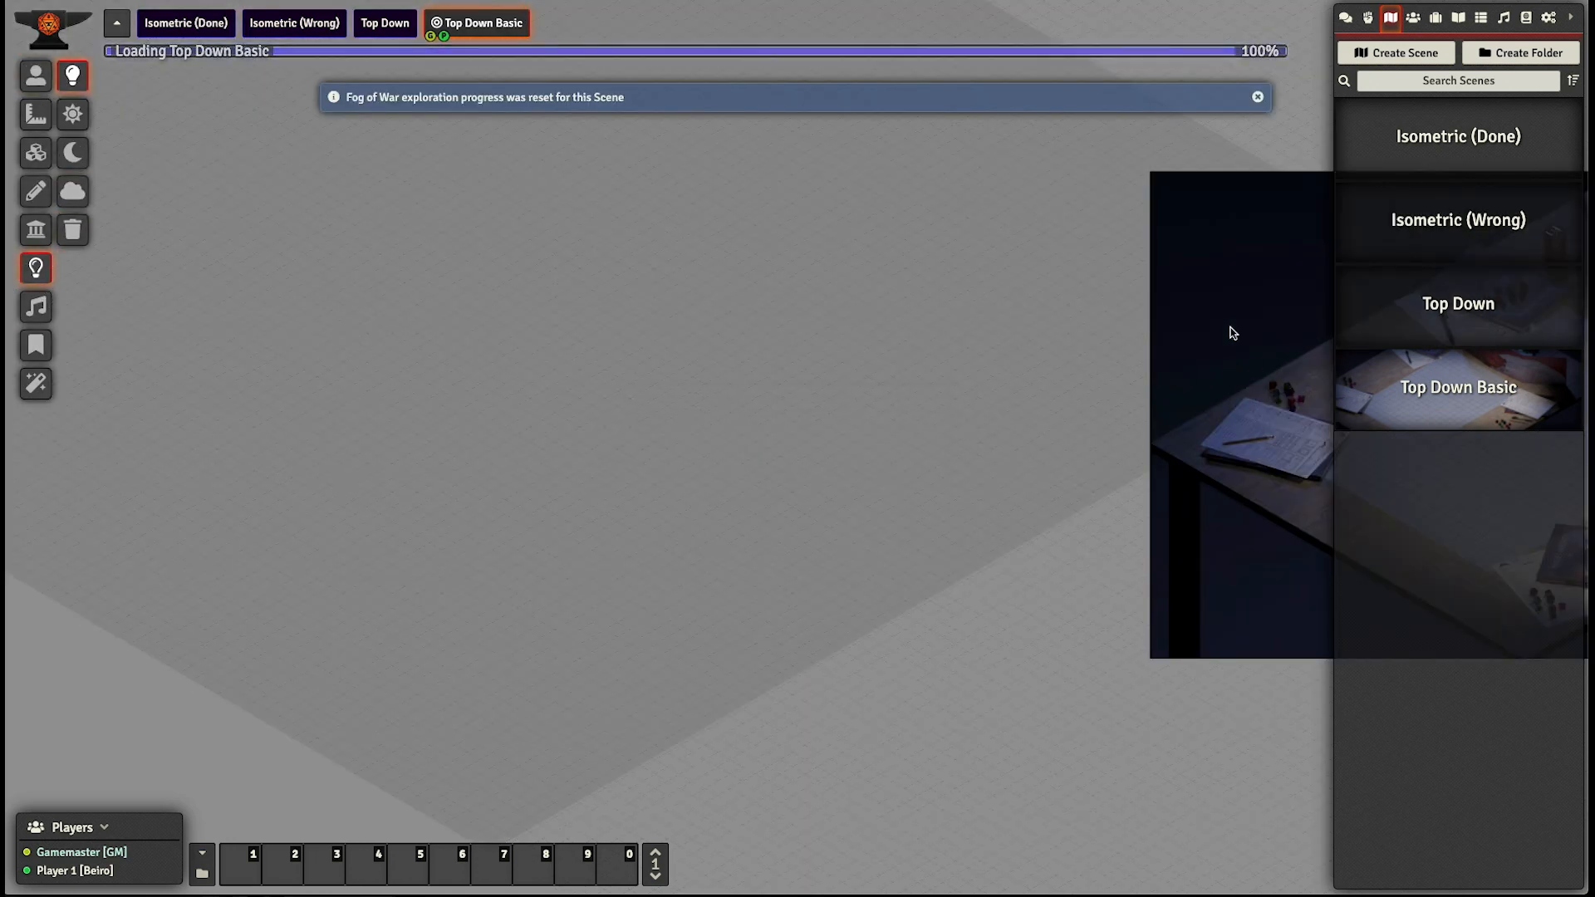
- Set the scene's horizontal background offset to 0 and save, accepting the change of scene dimensions
right_click(474, 43)
left_click(489, 55)
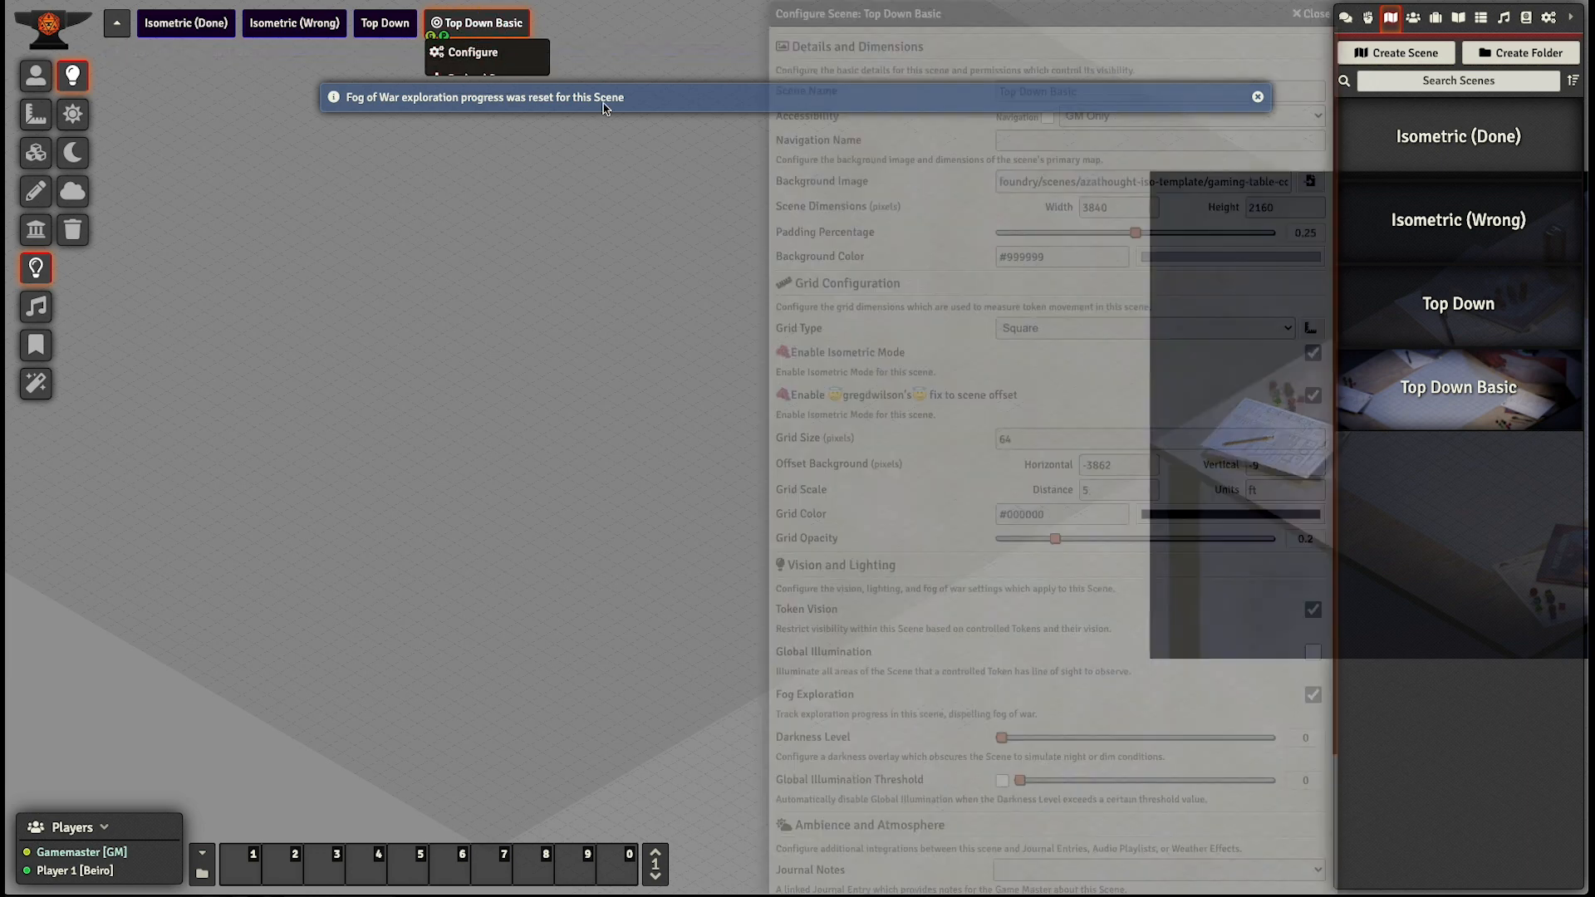
left_click(1101, 459)
left_click_drag(1103, 460, 955, 443)
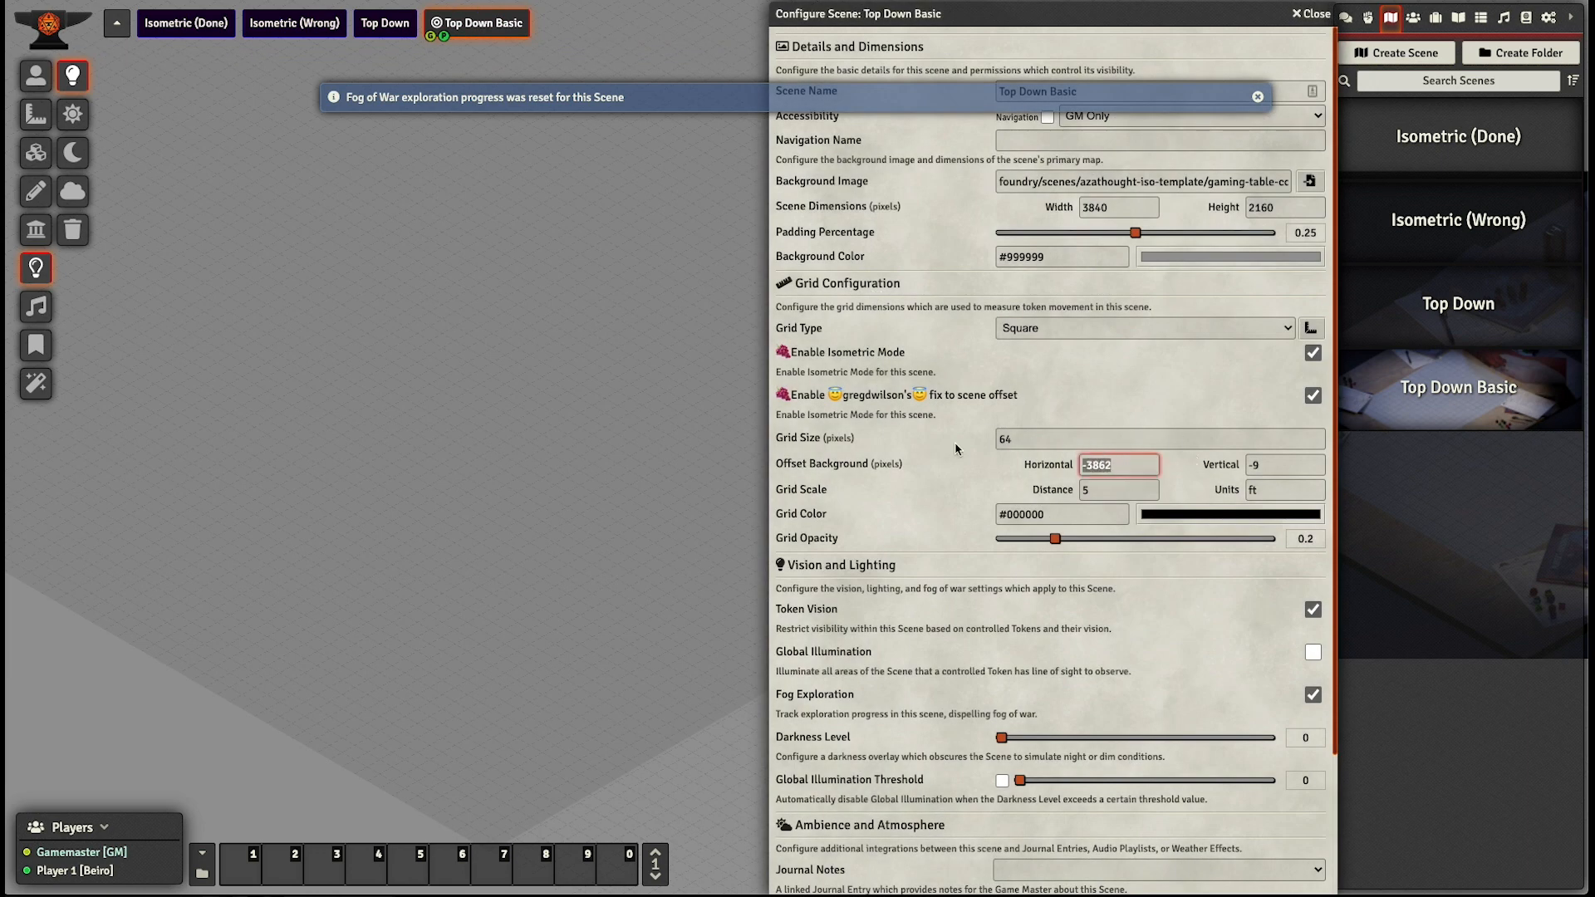
key("BackSpace")
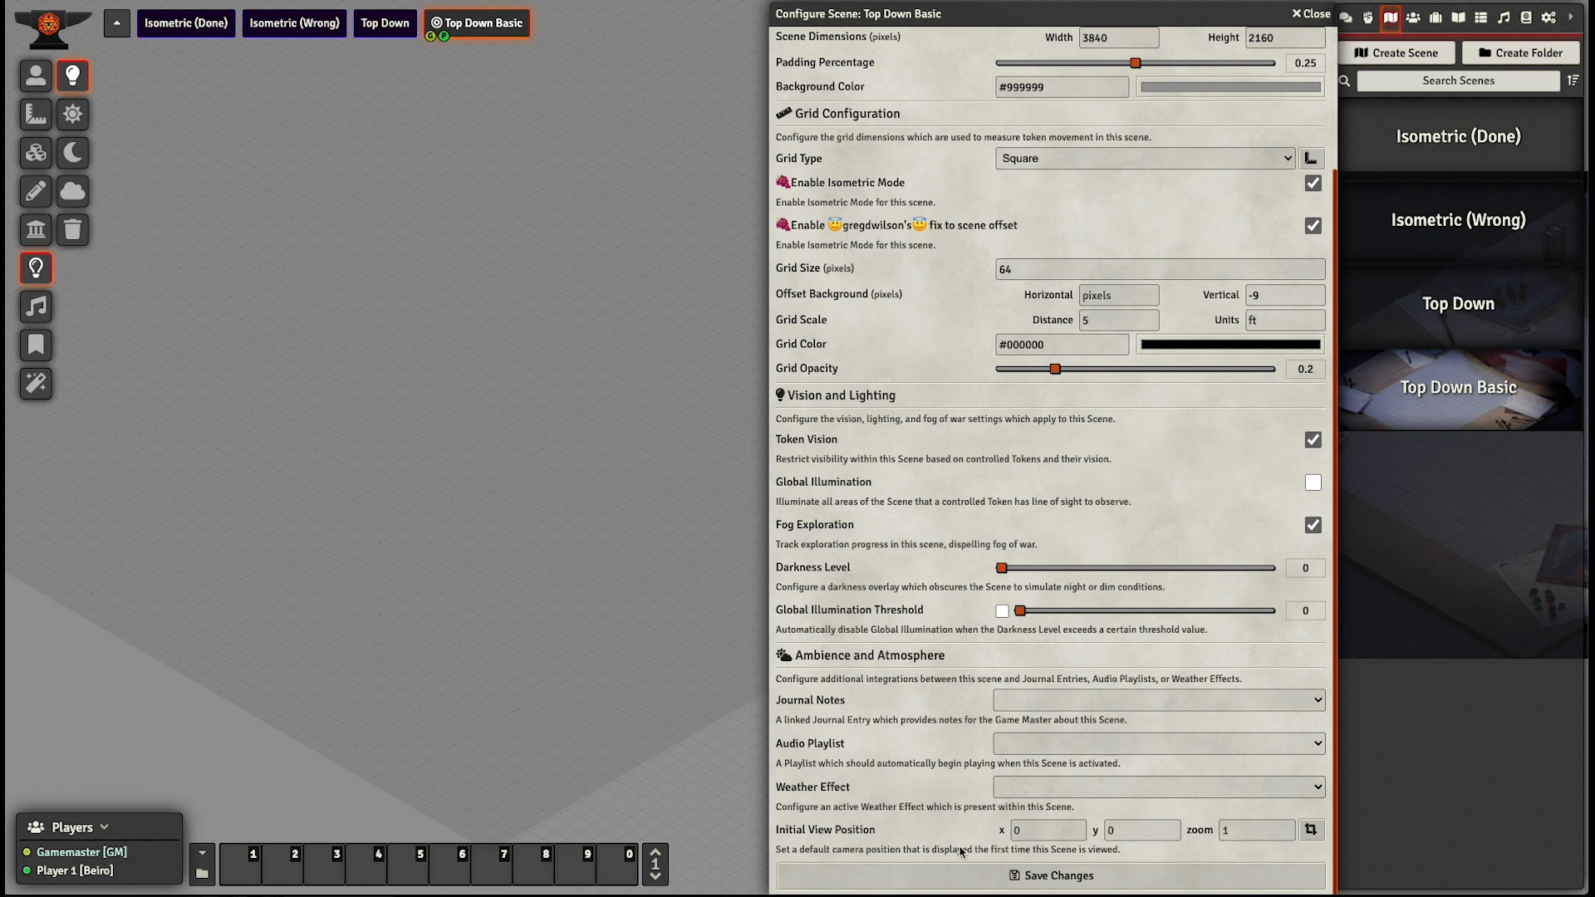
left_click(976, 876)
left_click(723, 496)
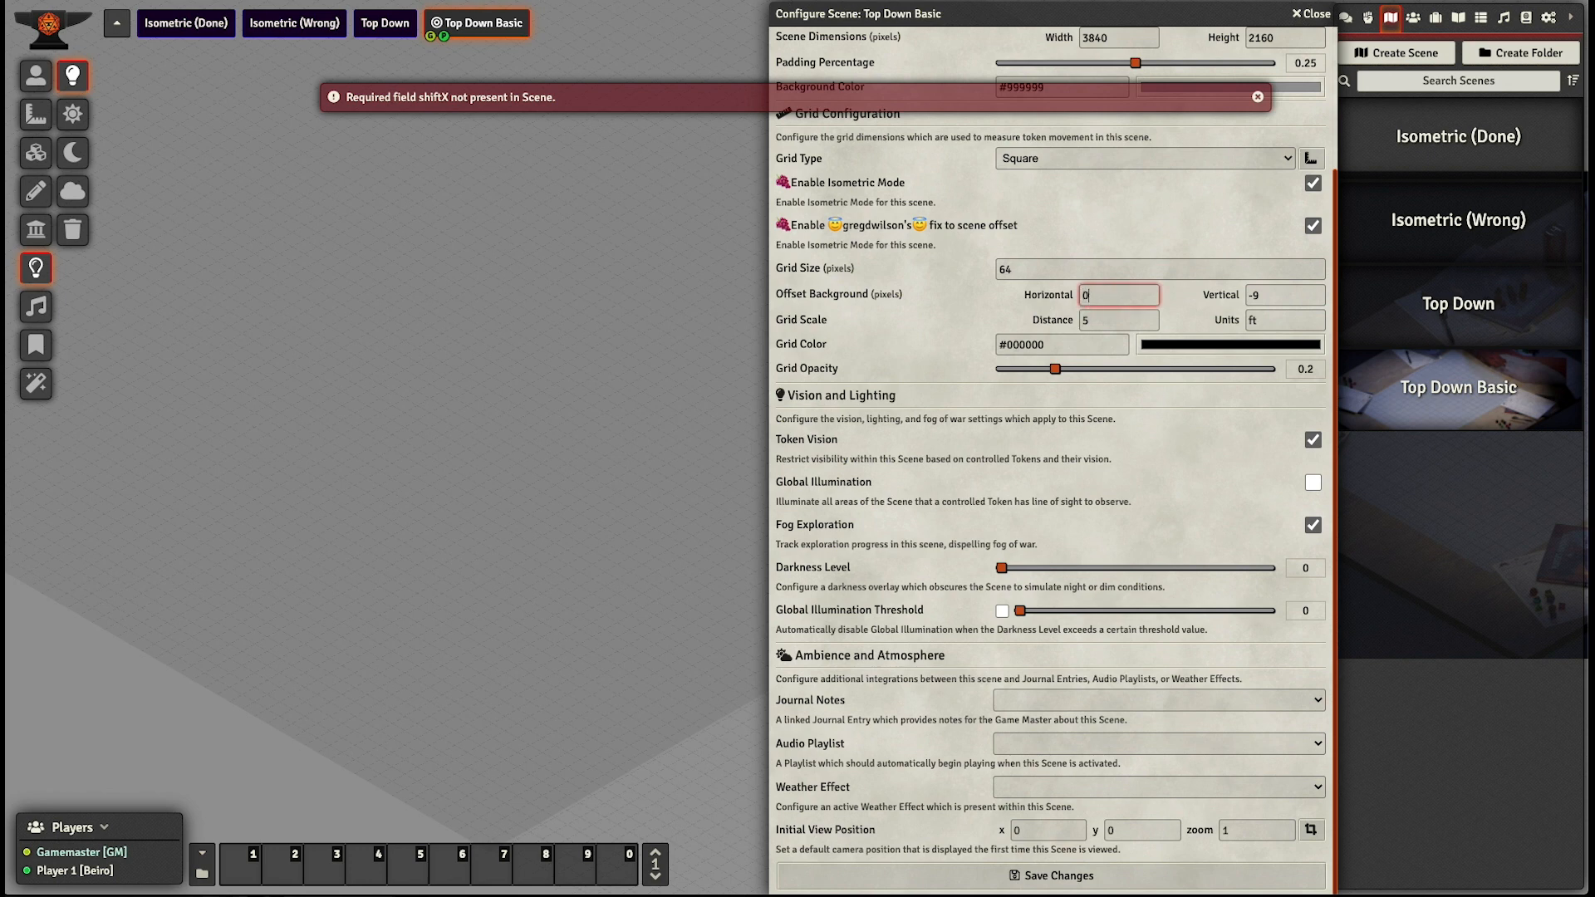
left_click(1058, 872)
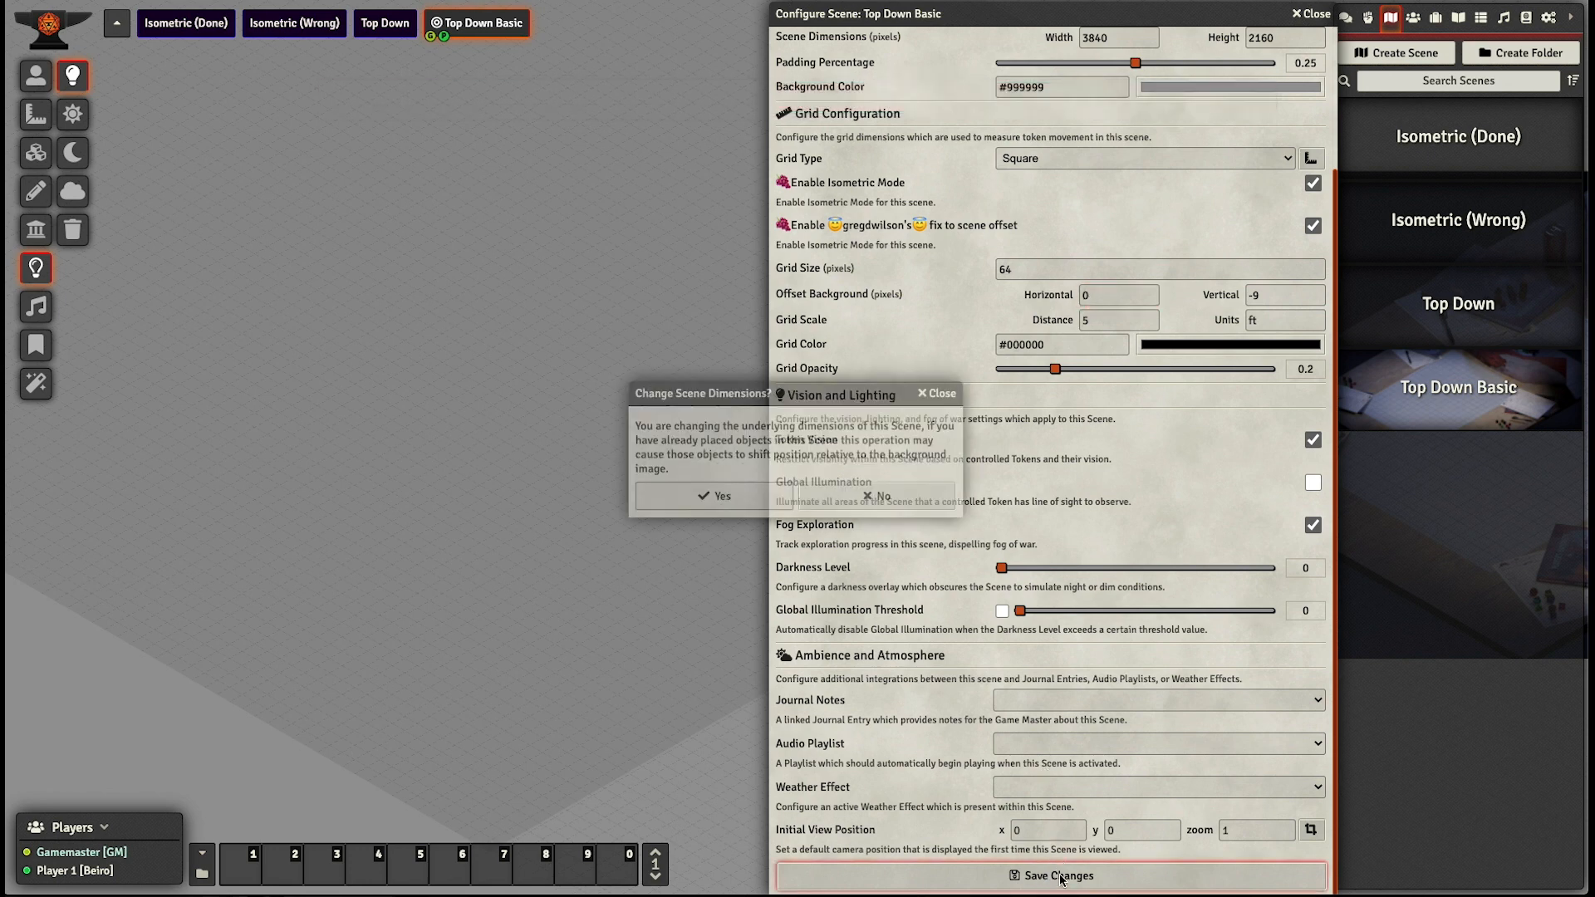
left_click(717, 502)
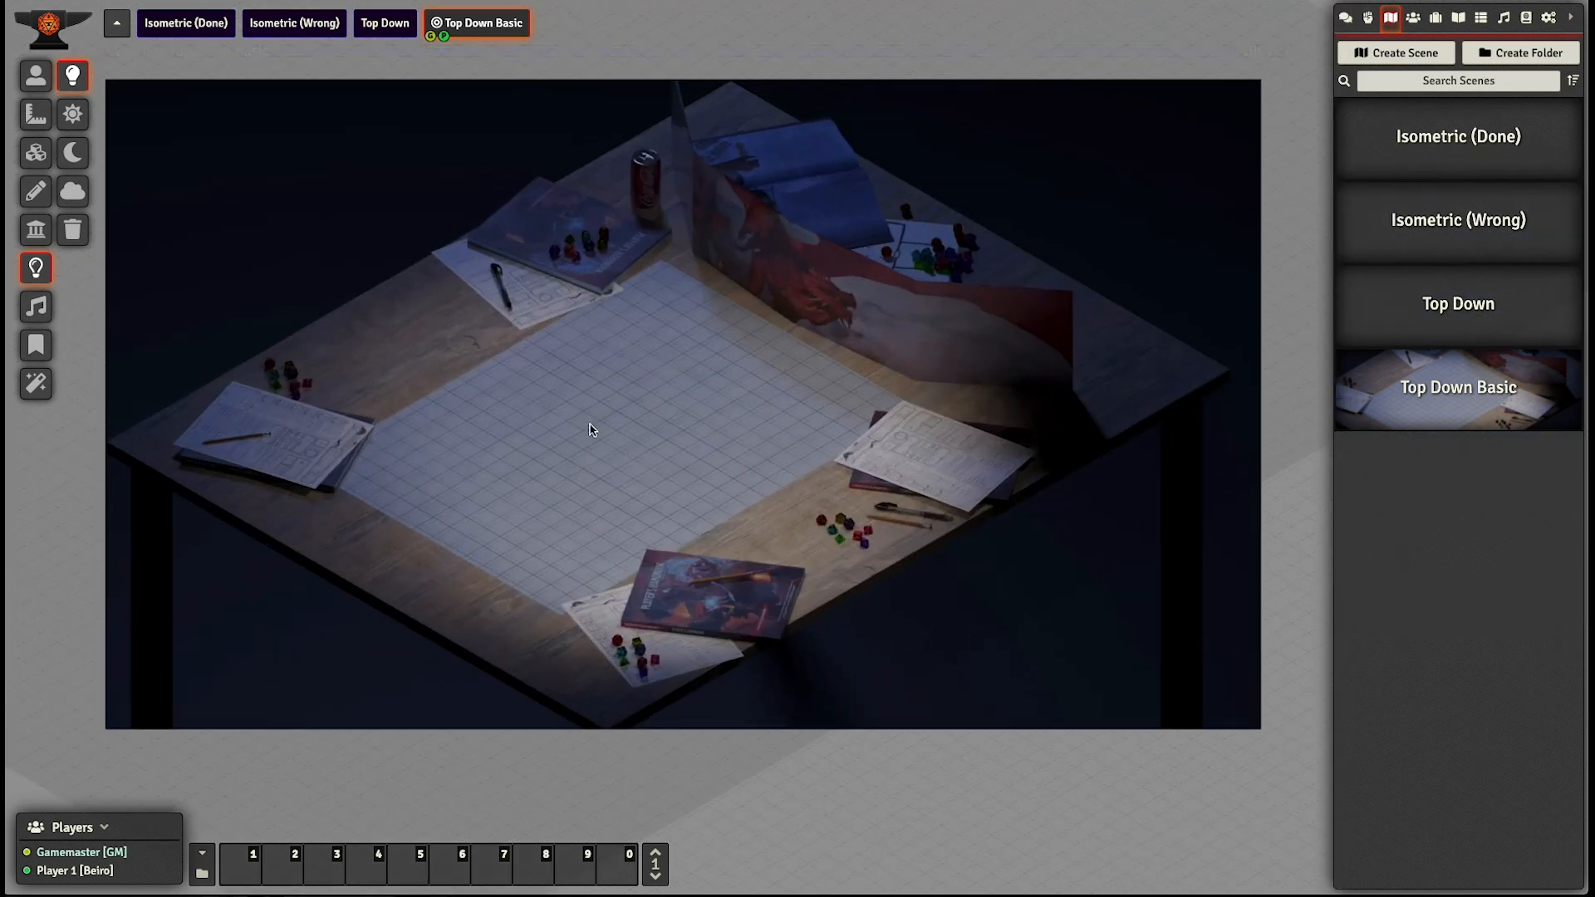
- Align the background with the grid using a grid offset of x -25, y -9, commit the change and close the scene configuration
scroll(582, 441, "up", 10)
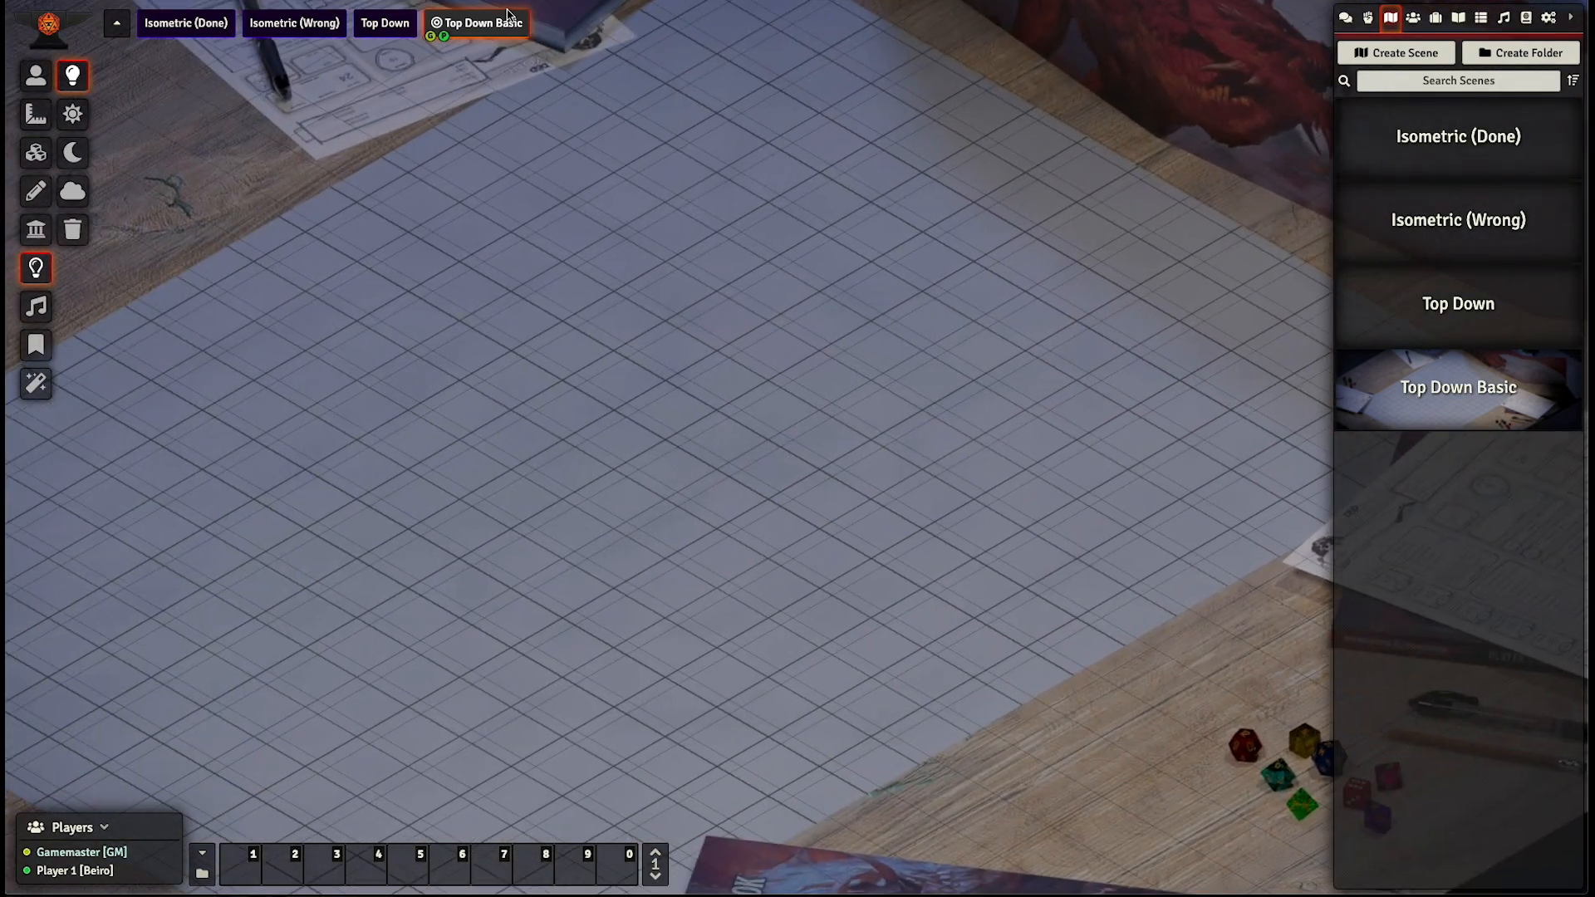
left_click(470, 54)
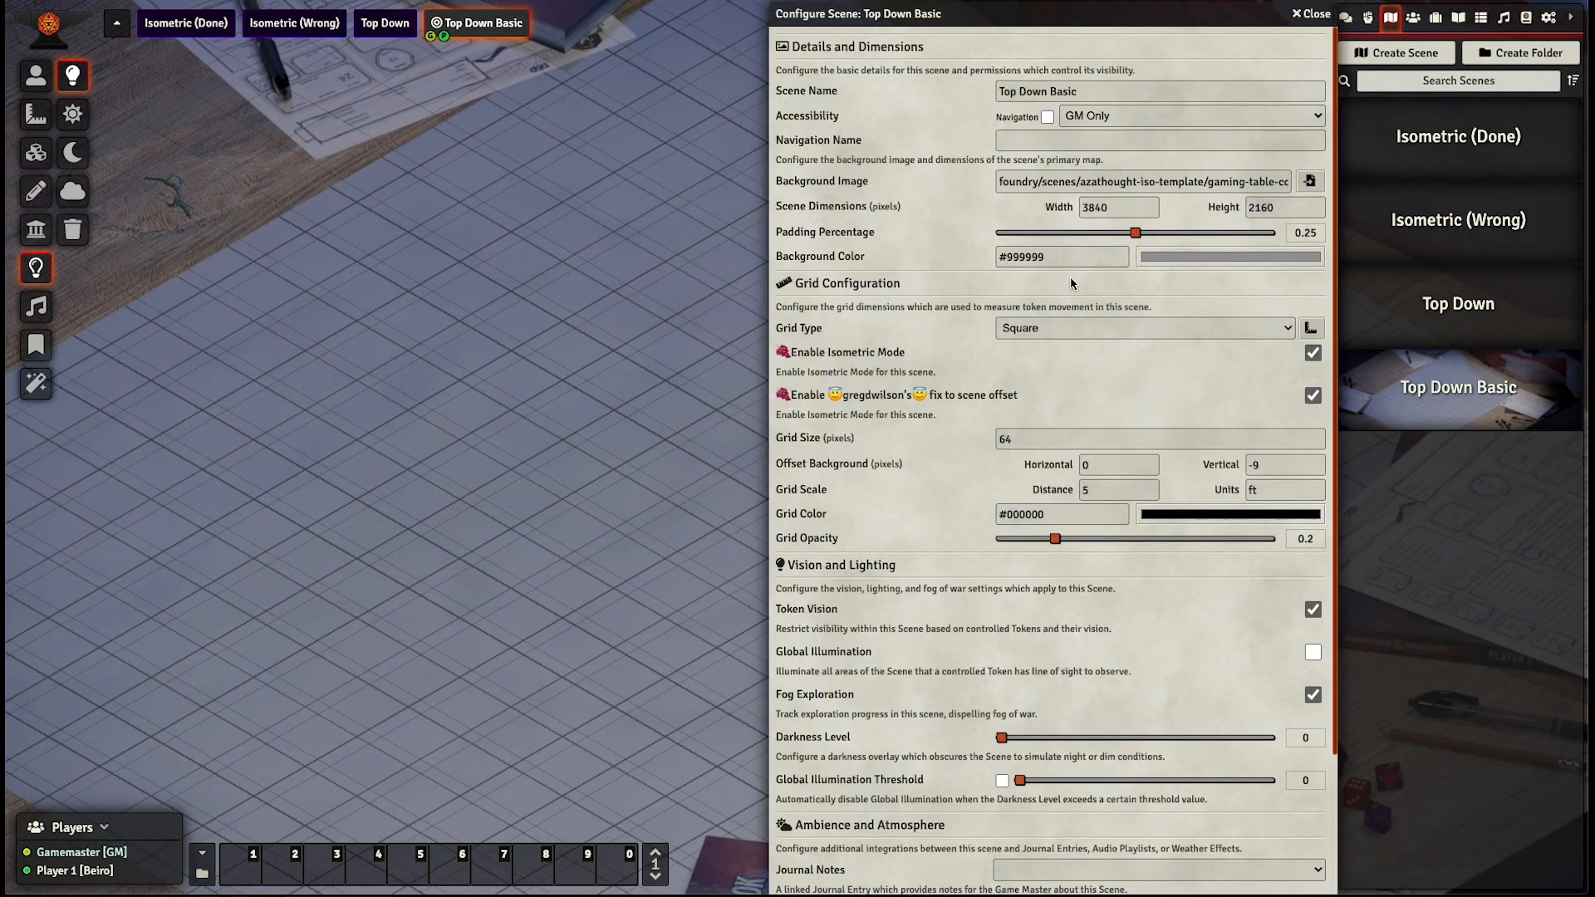
left_click(1311, 325)
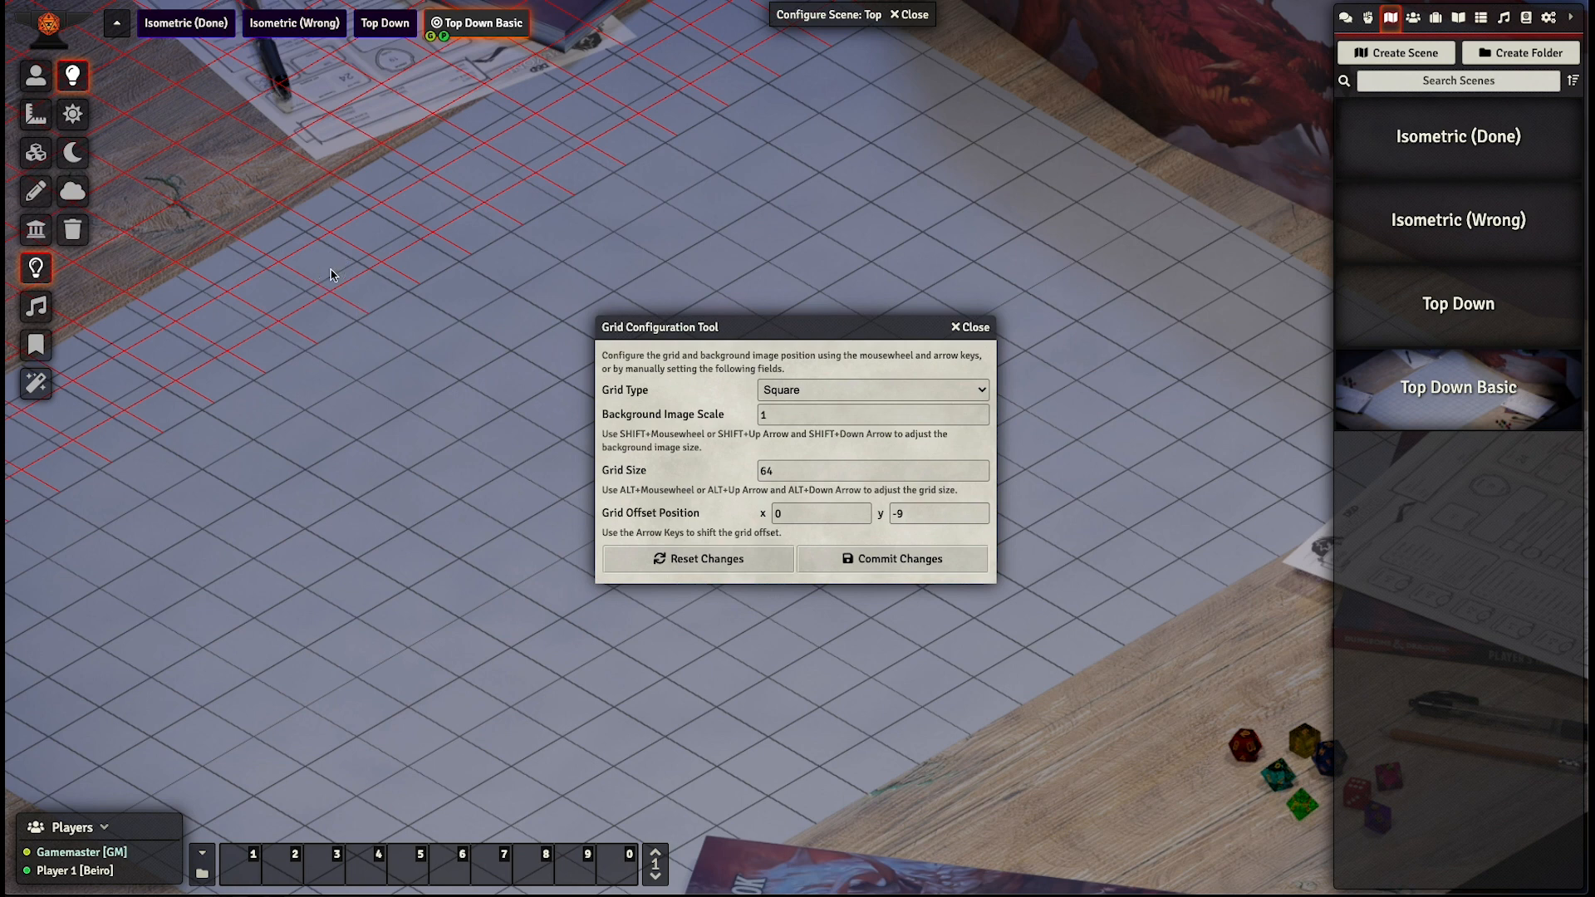
key("Left")
key("Left")
key("Left")
key("Left")
key("Left")
key("Left")
key("Up")
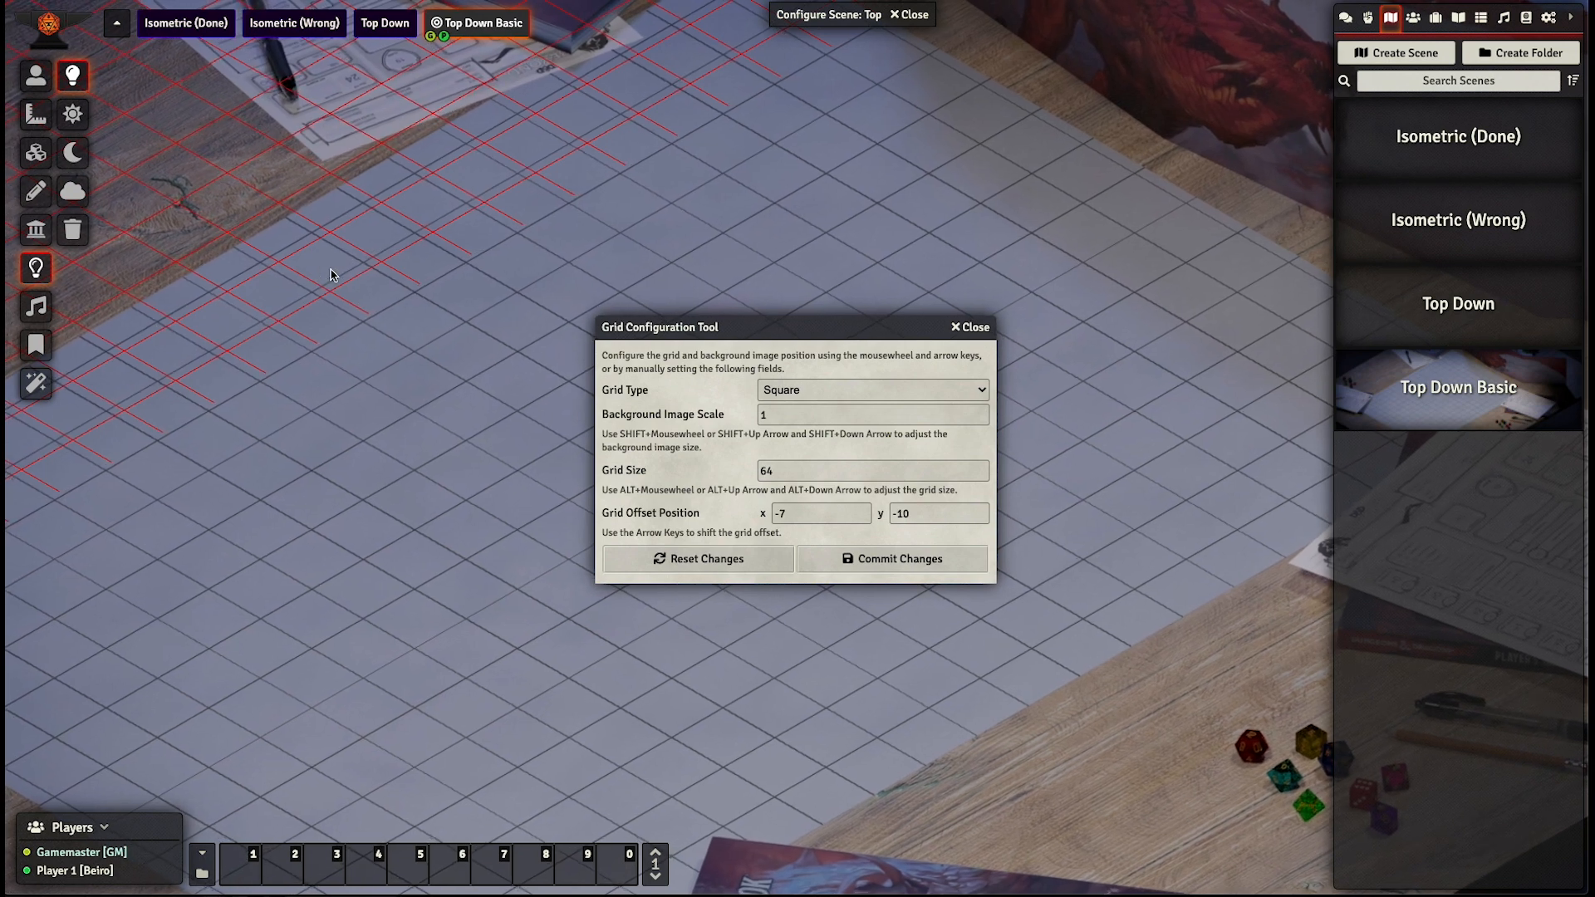
key("Left")
key("Left")
key("Left")
key("Left")
key("Left")
key("Left")
key("Left")
key("Left")
key("Left")
key("Left")
key("Left")
key("Left")
key("Left")
key("Left")
key("Left")
key("Left")
key("Left")
key("Down")
key("Down")
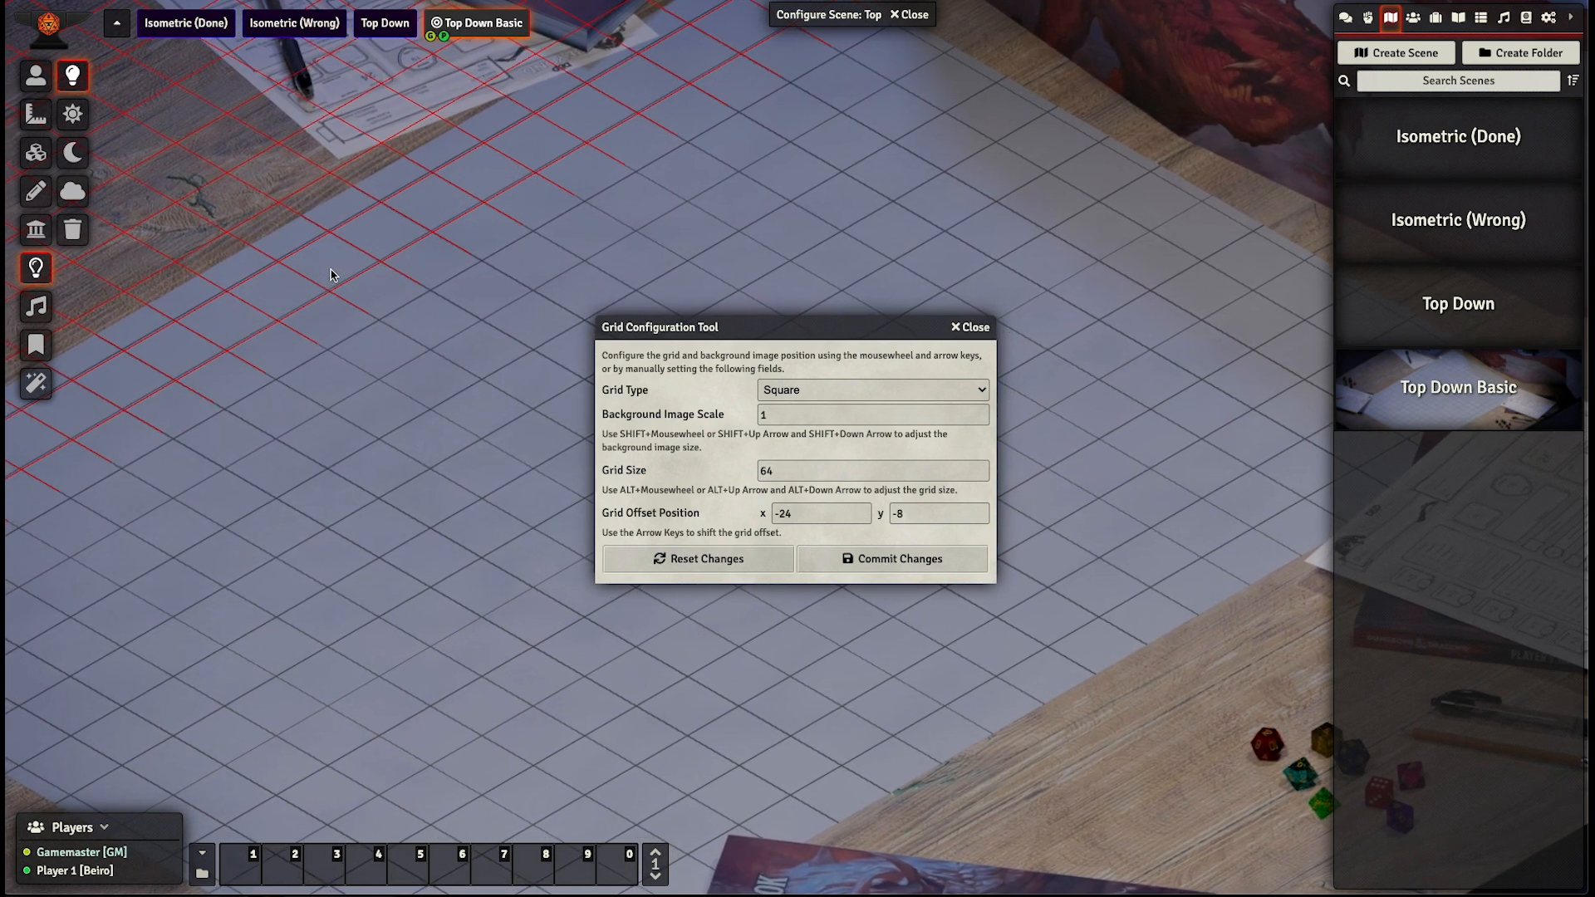
key("Left")
key("Up")
left_click(882, 558)
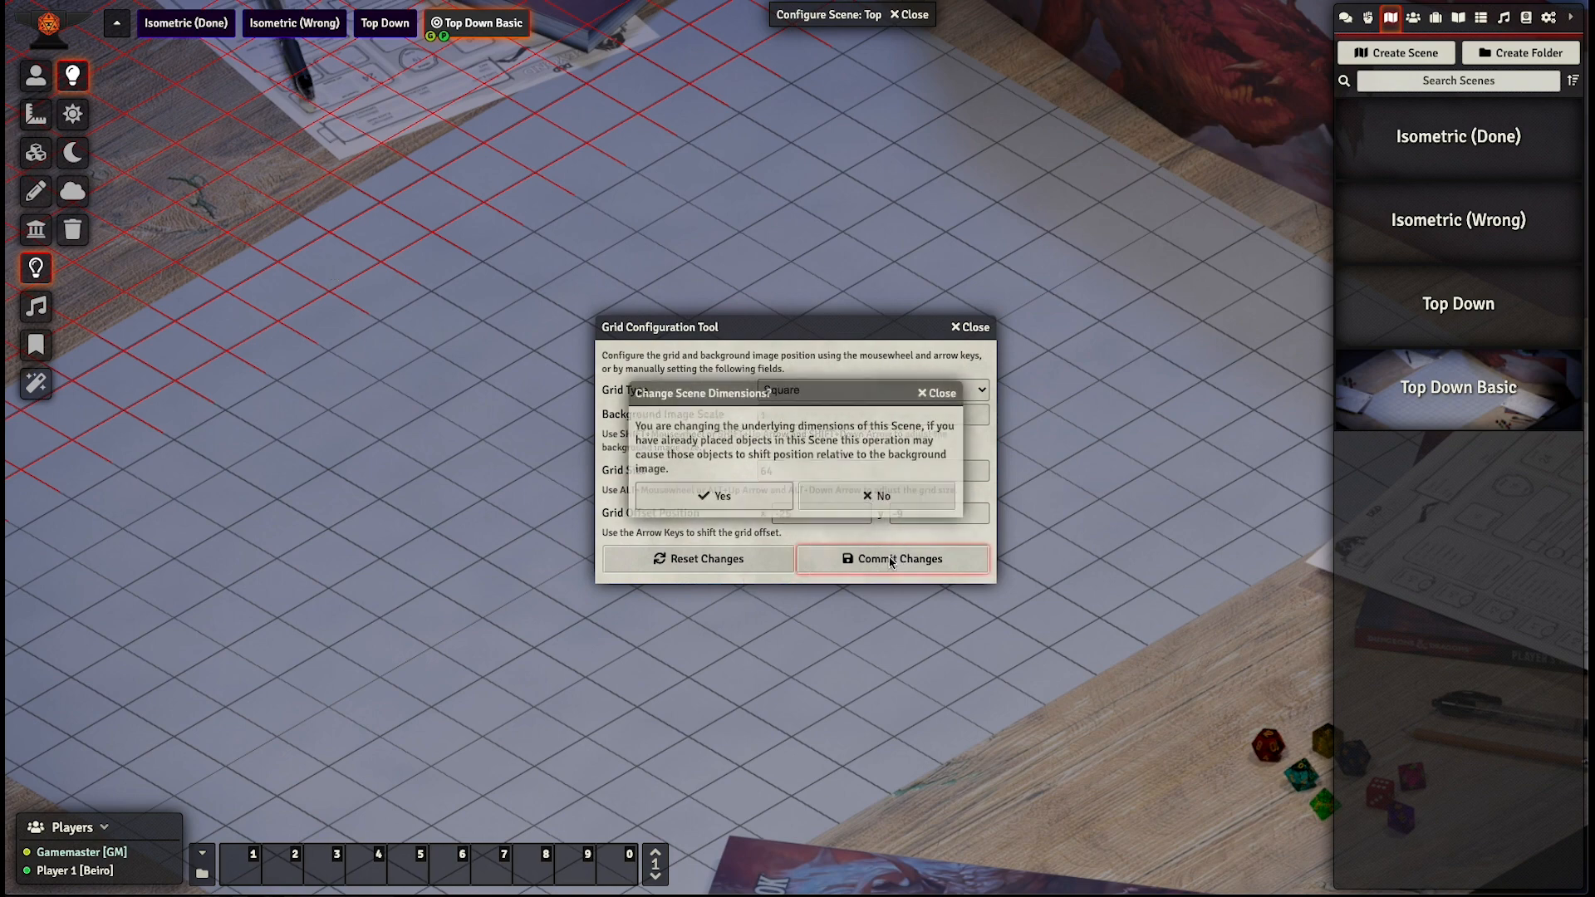
left_click(721, 500)
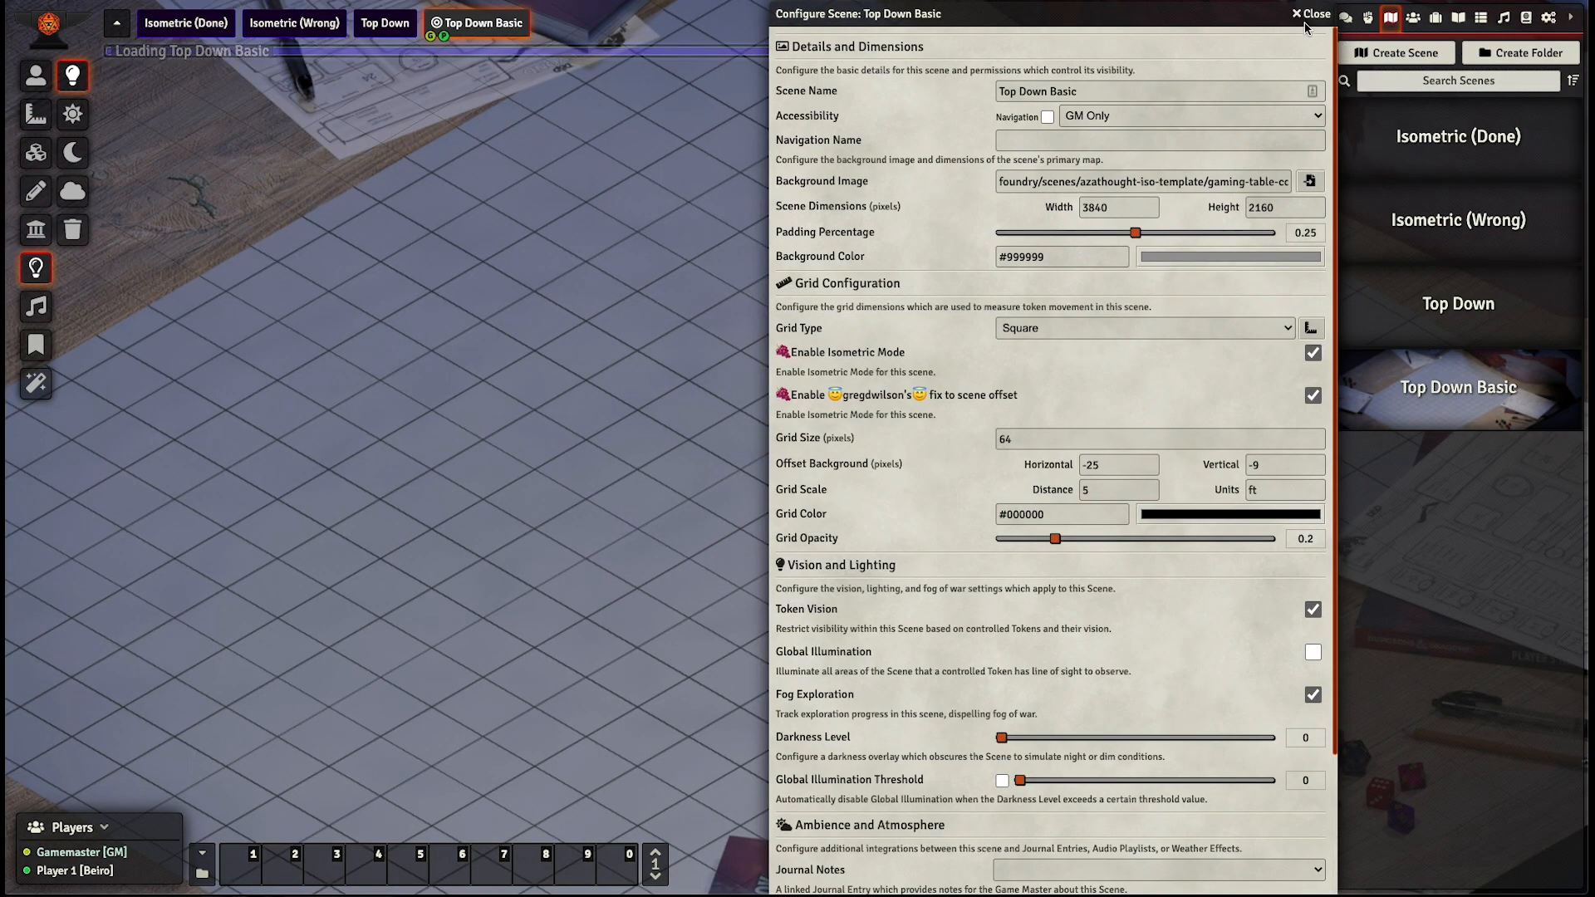
left_click(1306, 15)
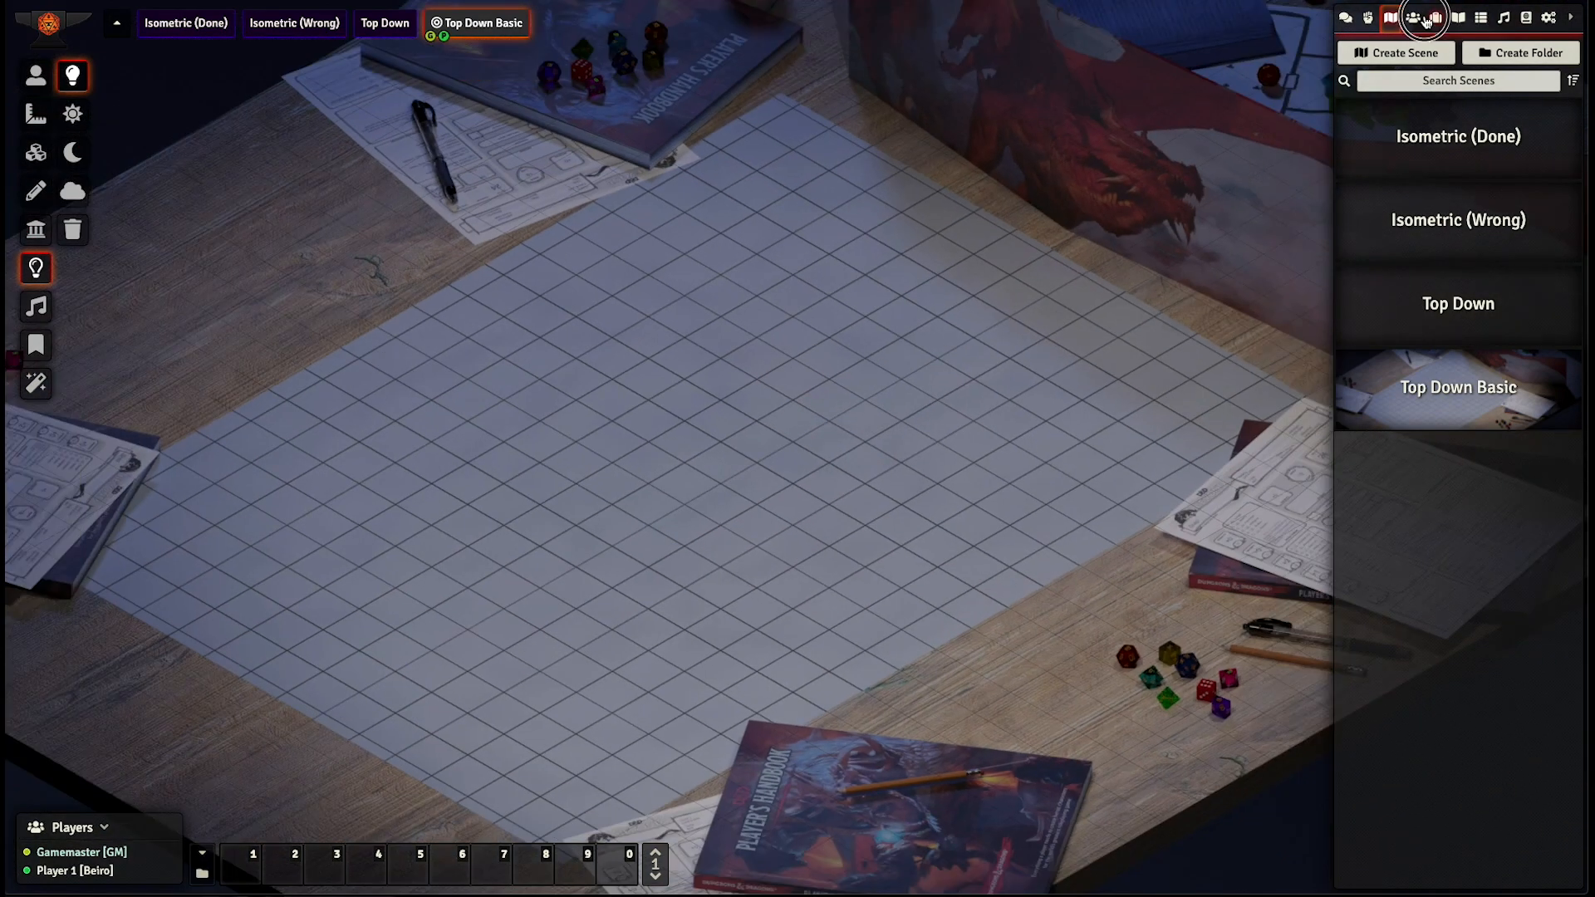
- Place an Akron token near the middle of the gridded paper in the Top Down Basic scene
left_click(1432, 18)
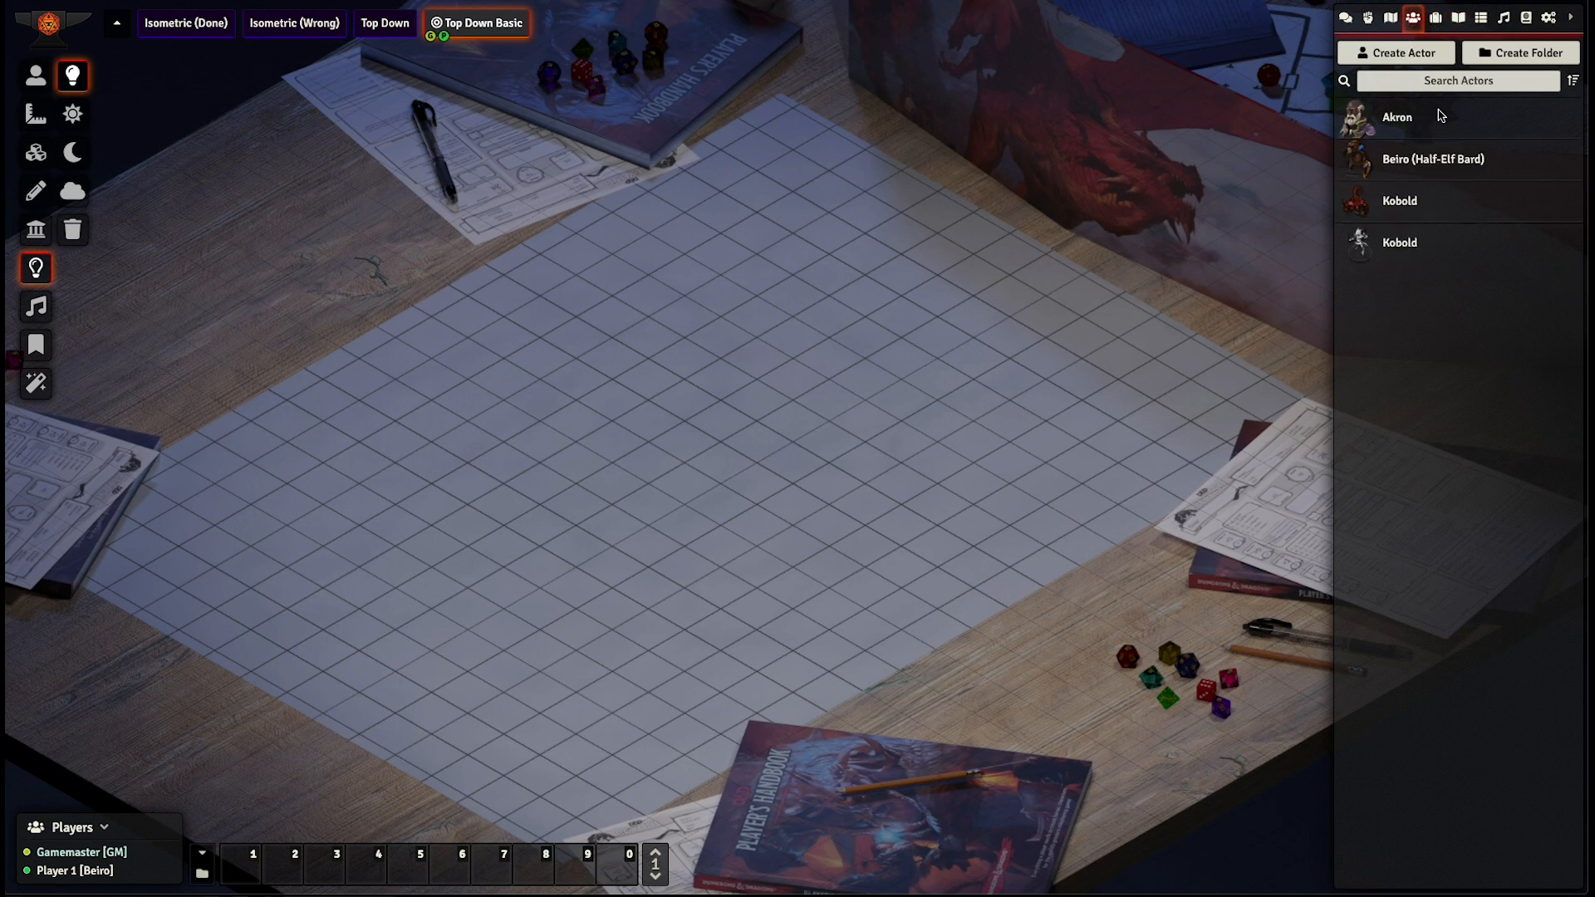
left_click(1494, 164)
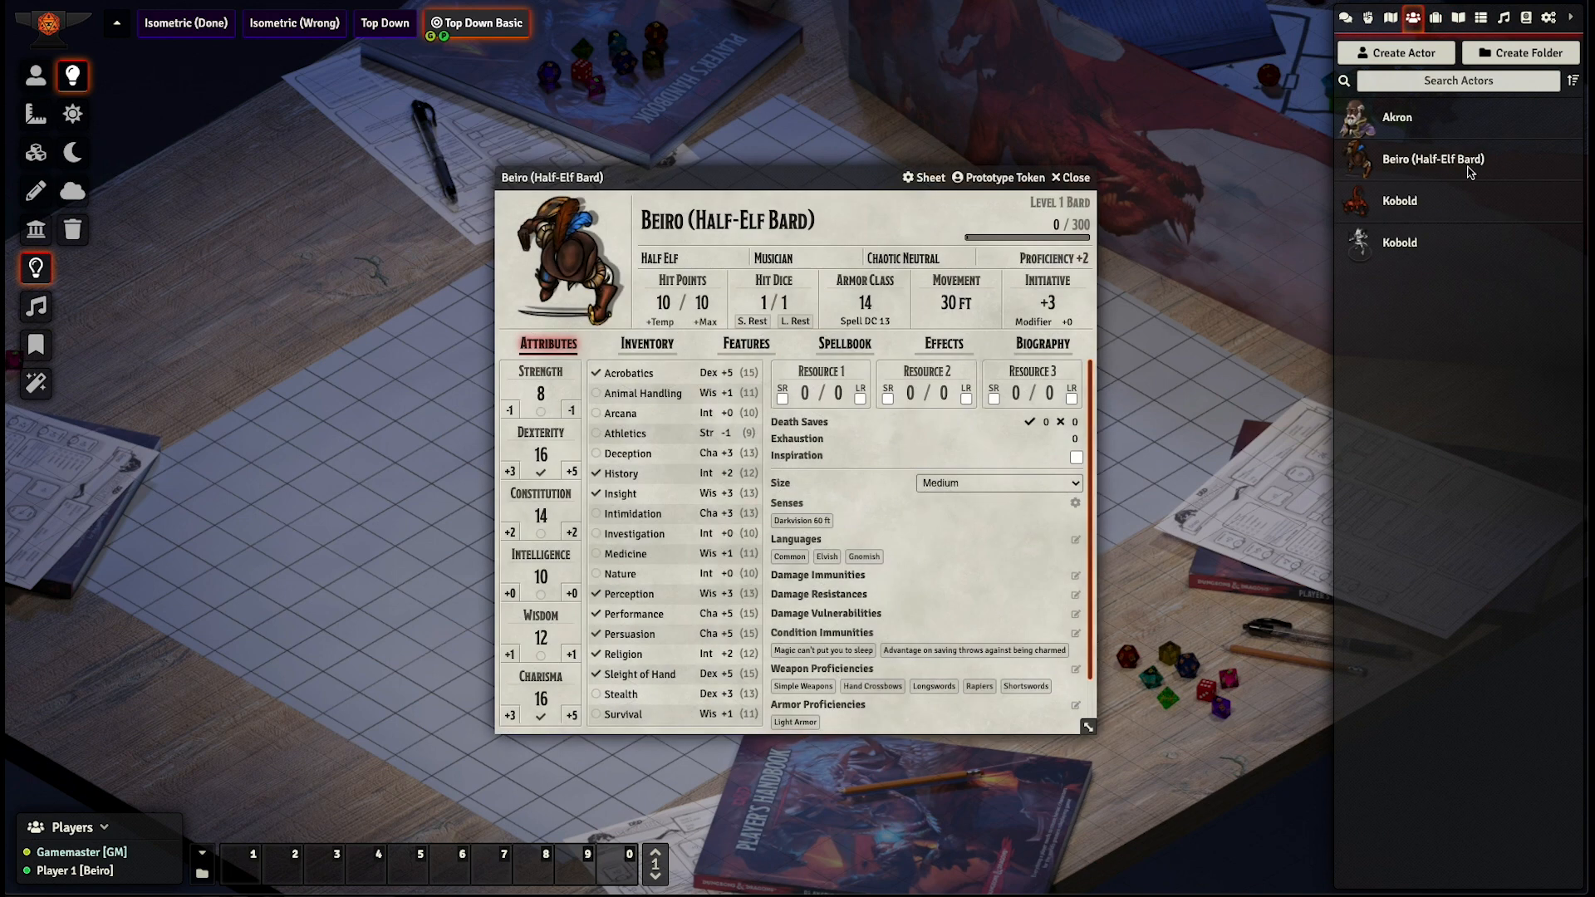
left_click(1075, 179)
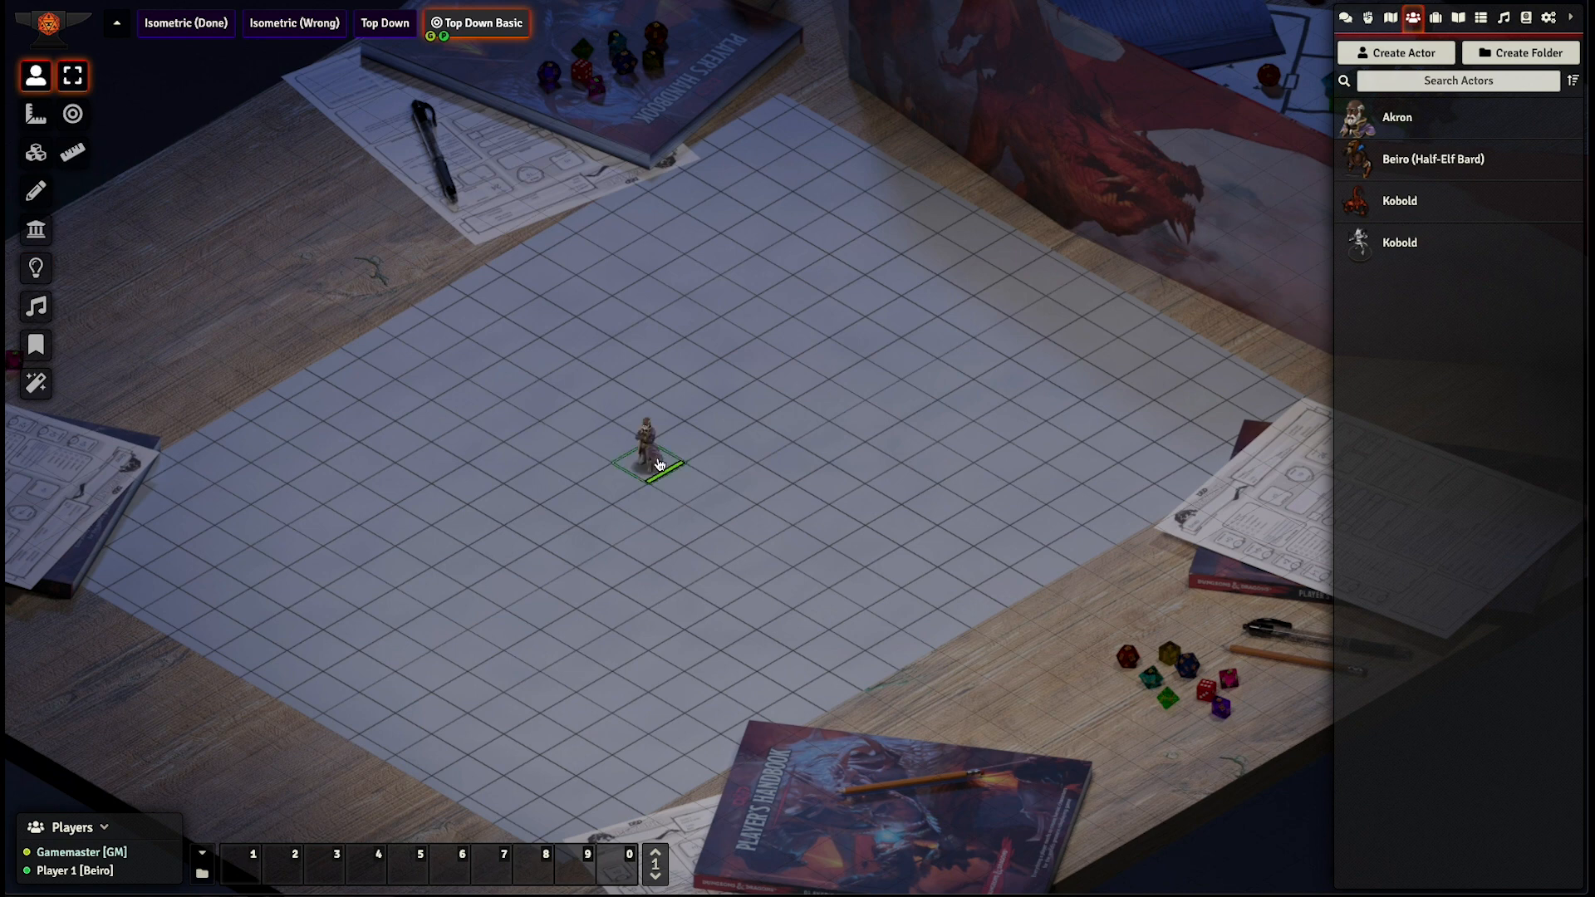
- Move the Akron token around neighbouring grid squares in several directions to check its alignment, ending on its starting square
scroll(658, 463, "up", 5)
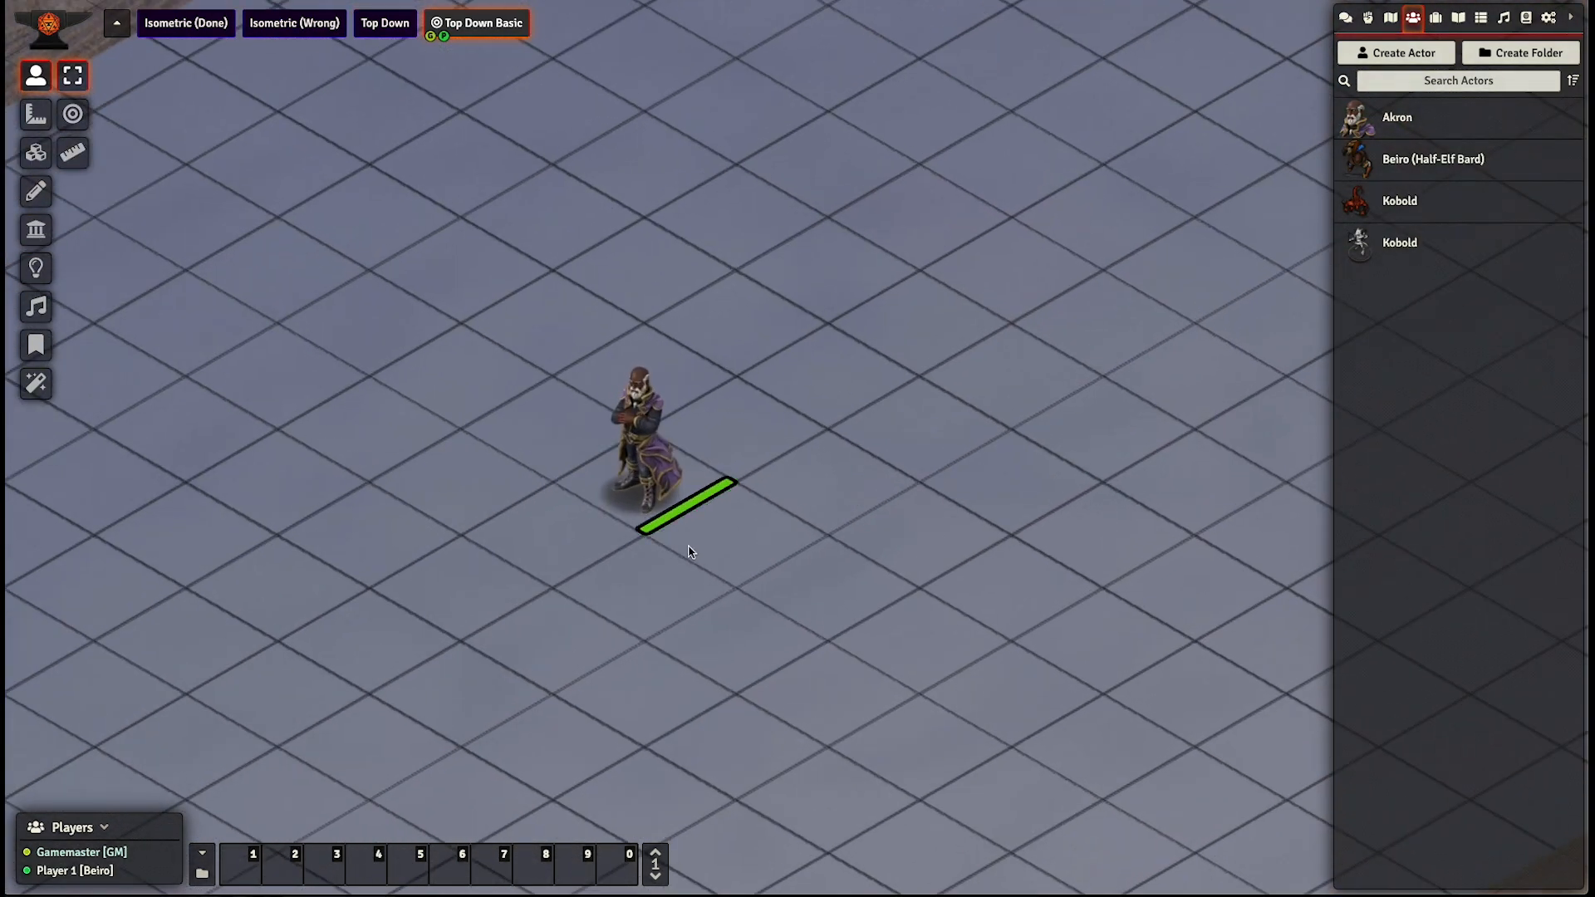
scroll(689, 552, "down", 2)
scroll(685, 544, "down", 3)
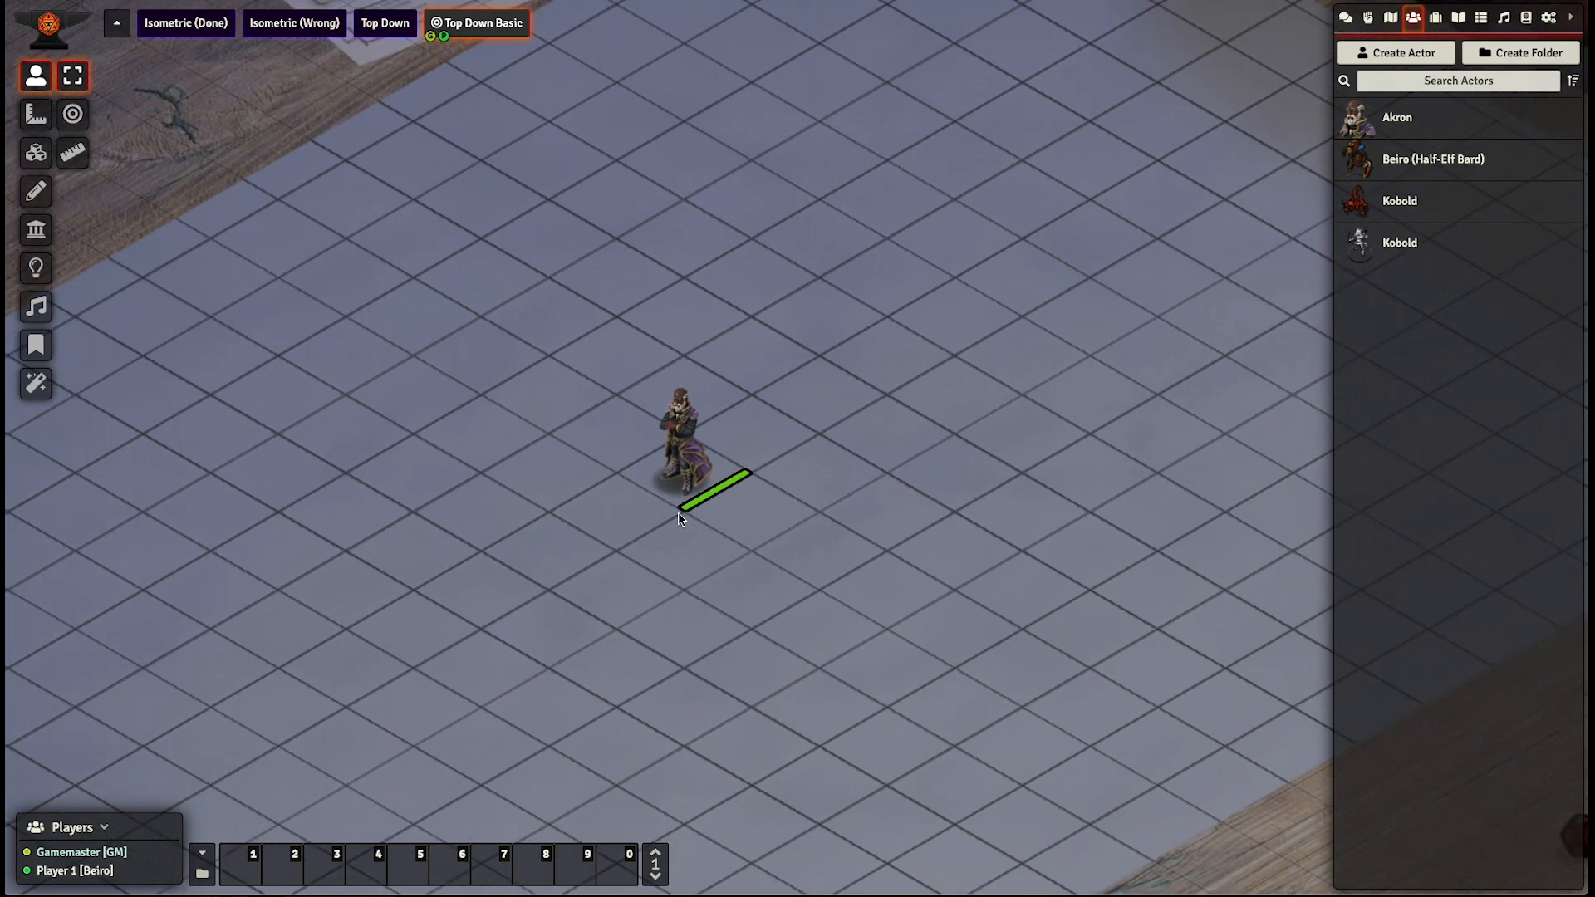
left_click_drag(680, 492, 797, 419)
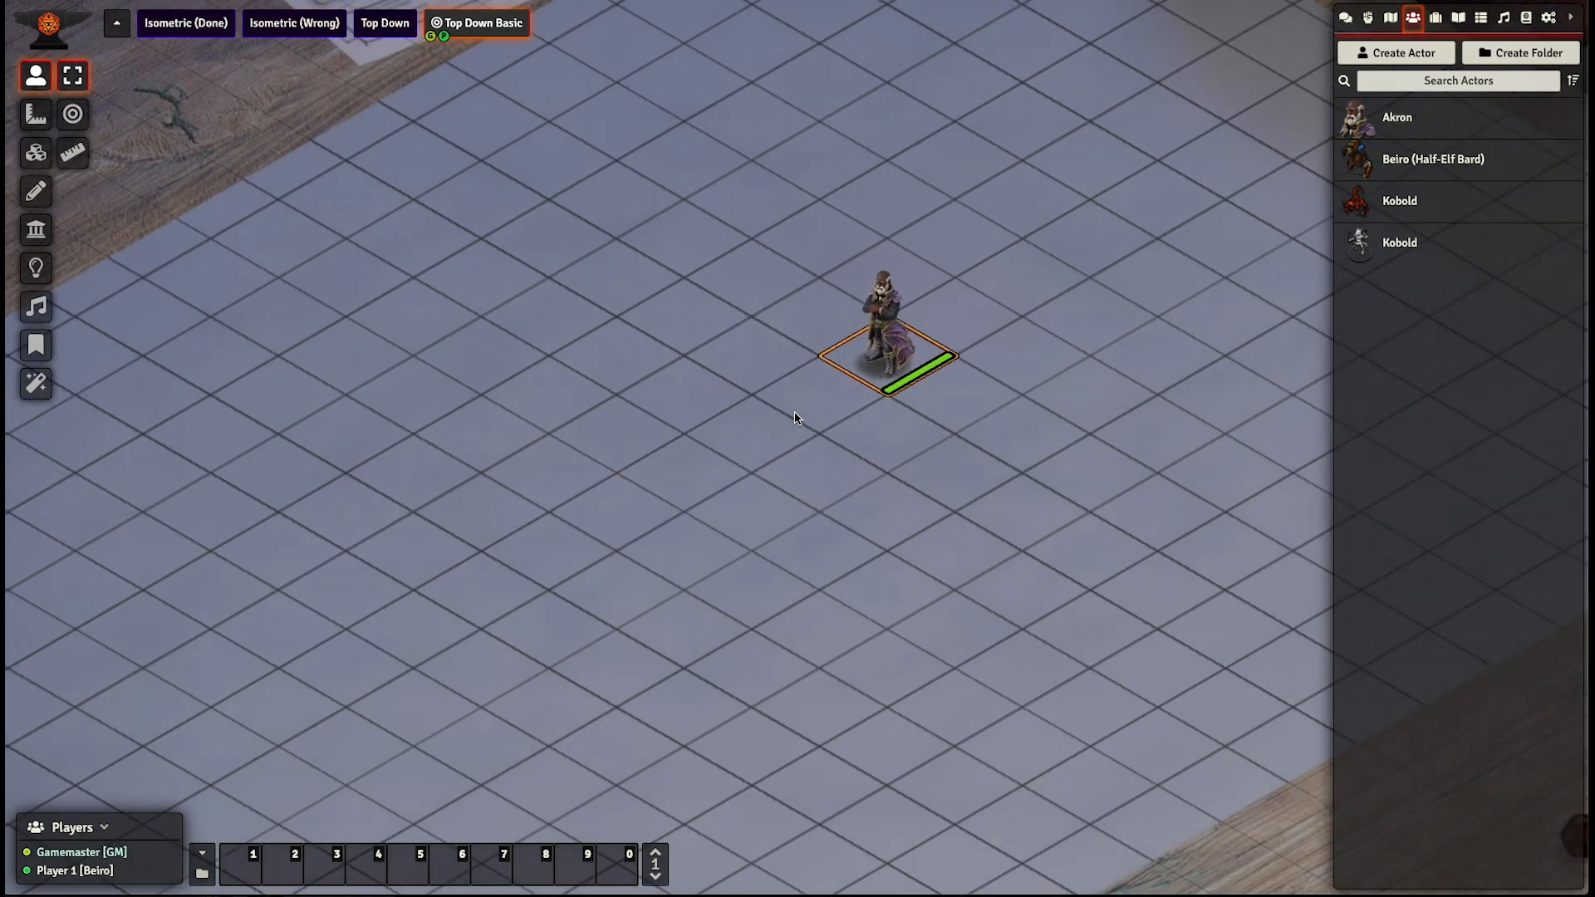
key("Right")
key("Left")
key("Left")
key("Left")
key("Left")
key("Left")
key("Left")
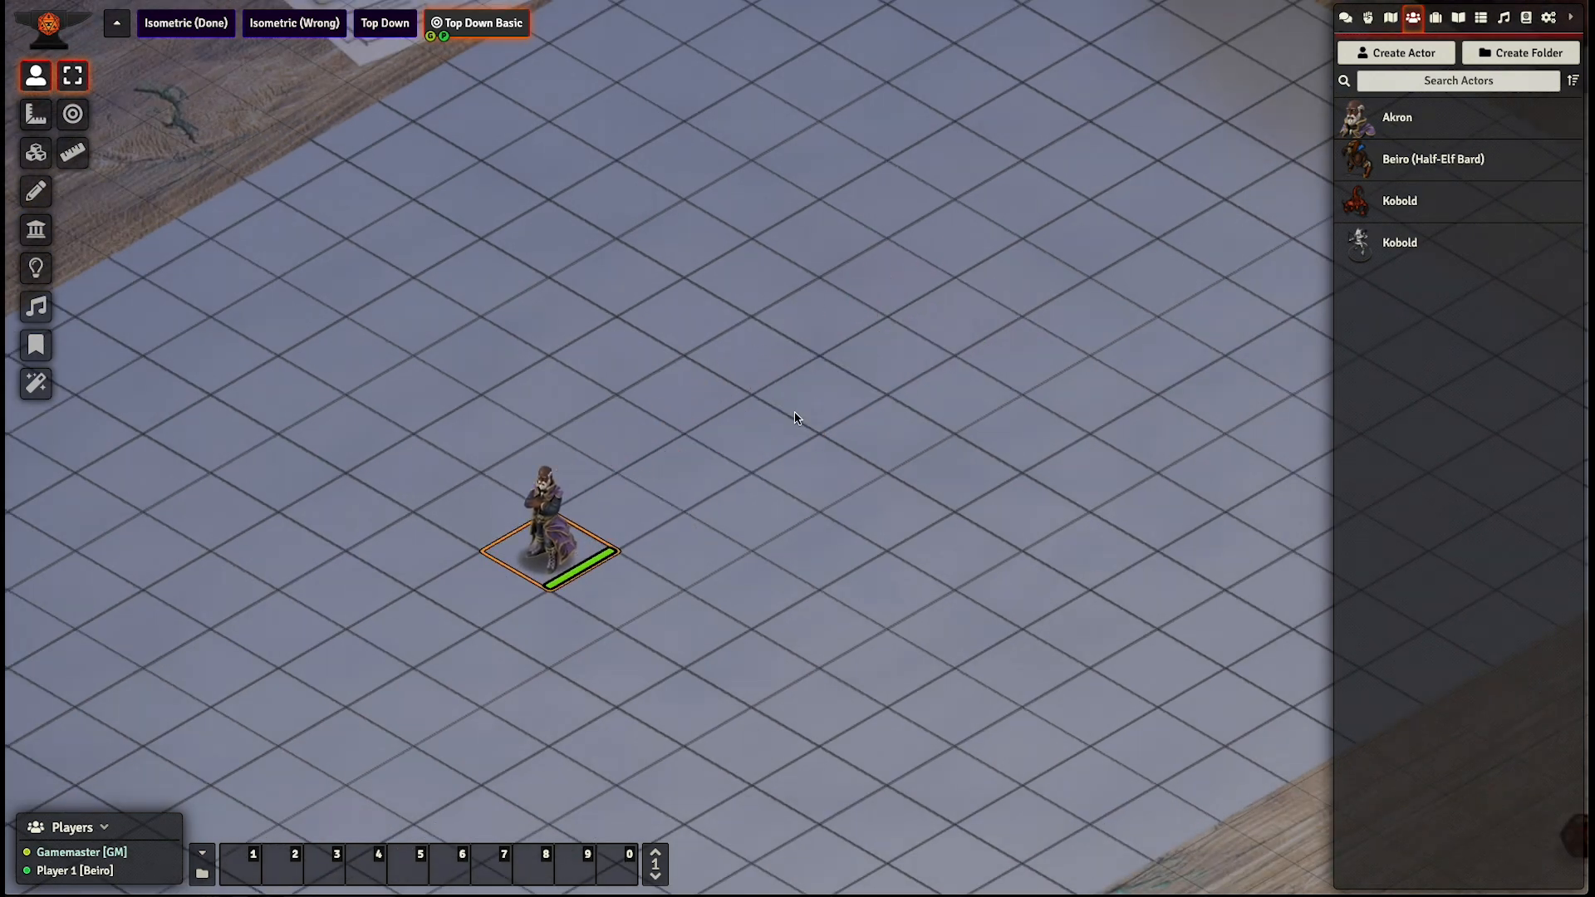
key("Right")
key("Right")
key("Right")
key("Right")
key("Right")
key("Up")
key("Left")
key("Left")
key("Left")
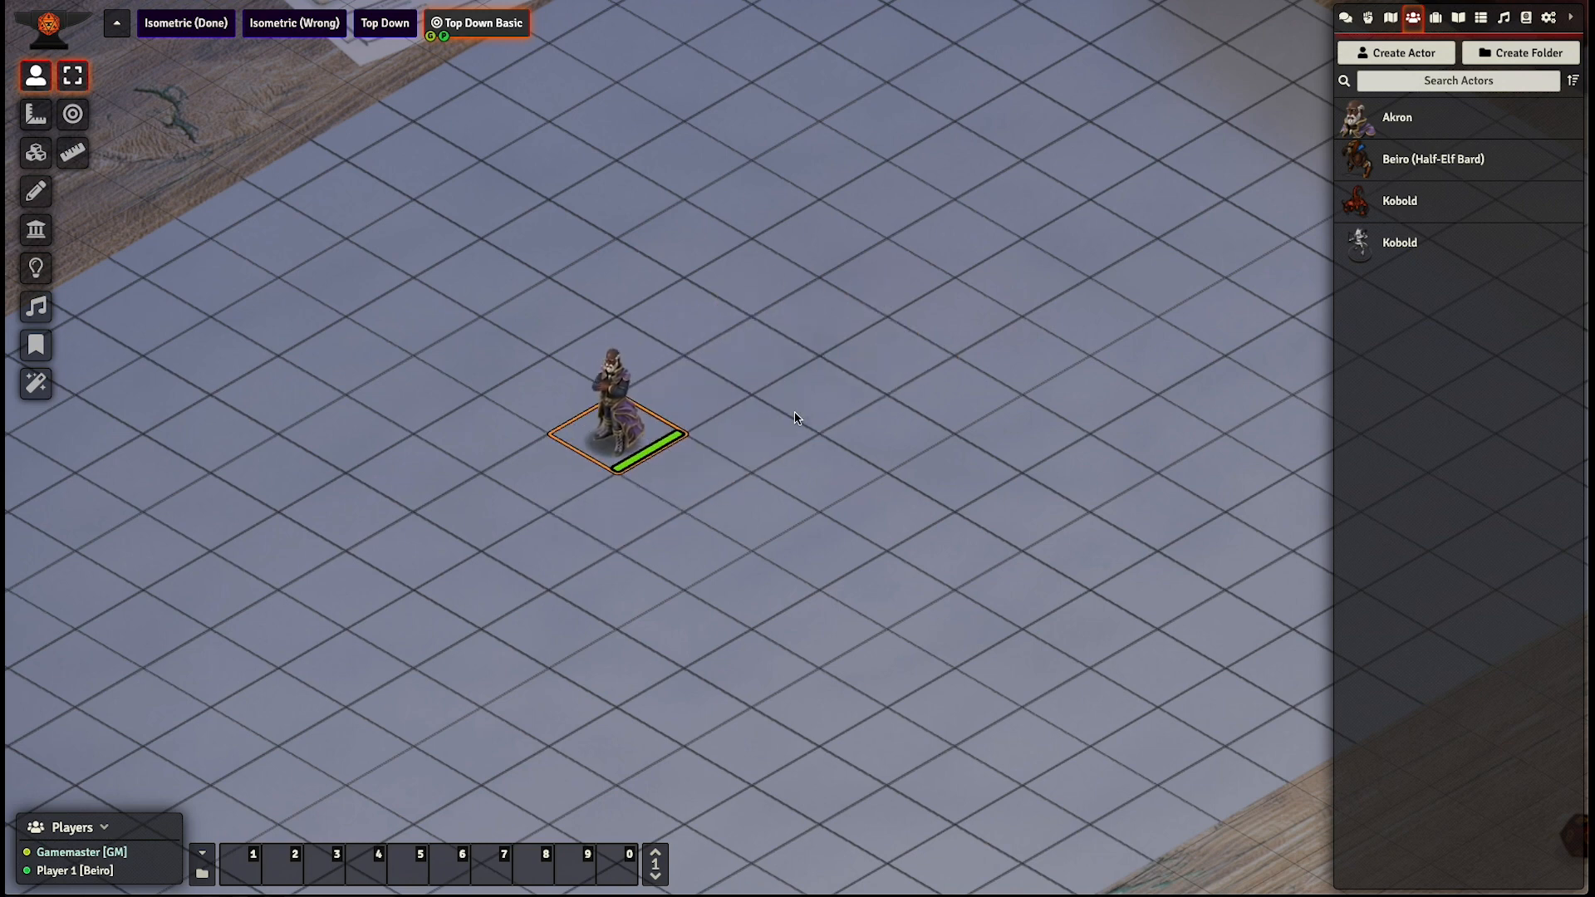
key("Down")
- Enable the FXMaster Clouds weather effect for the Top Down Basic scene and save the changes
left_click(46, 393)
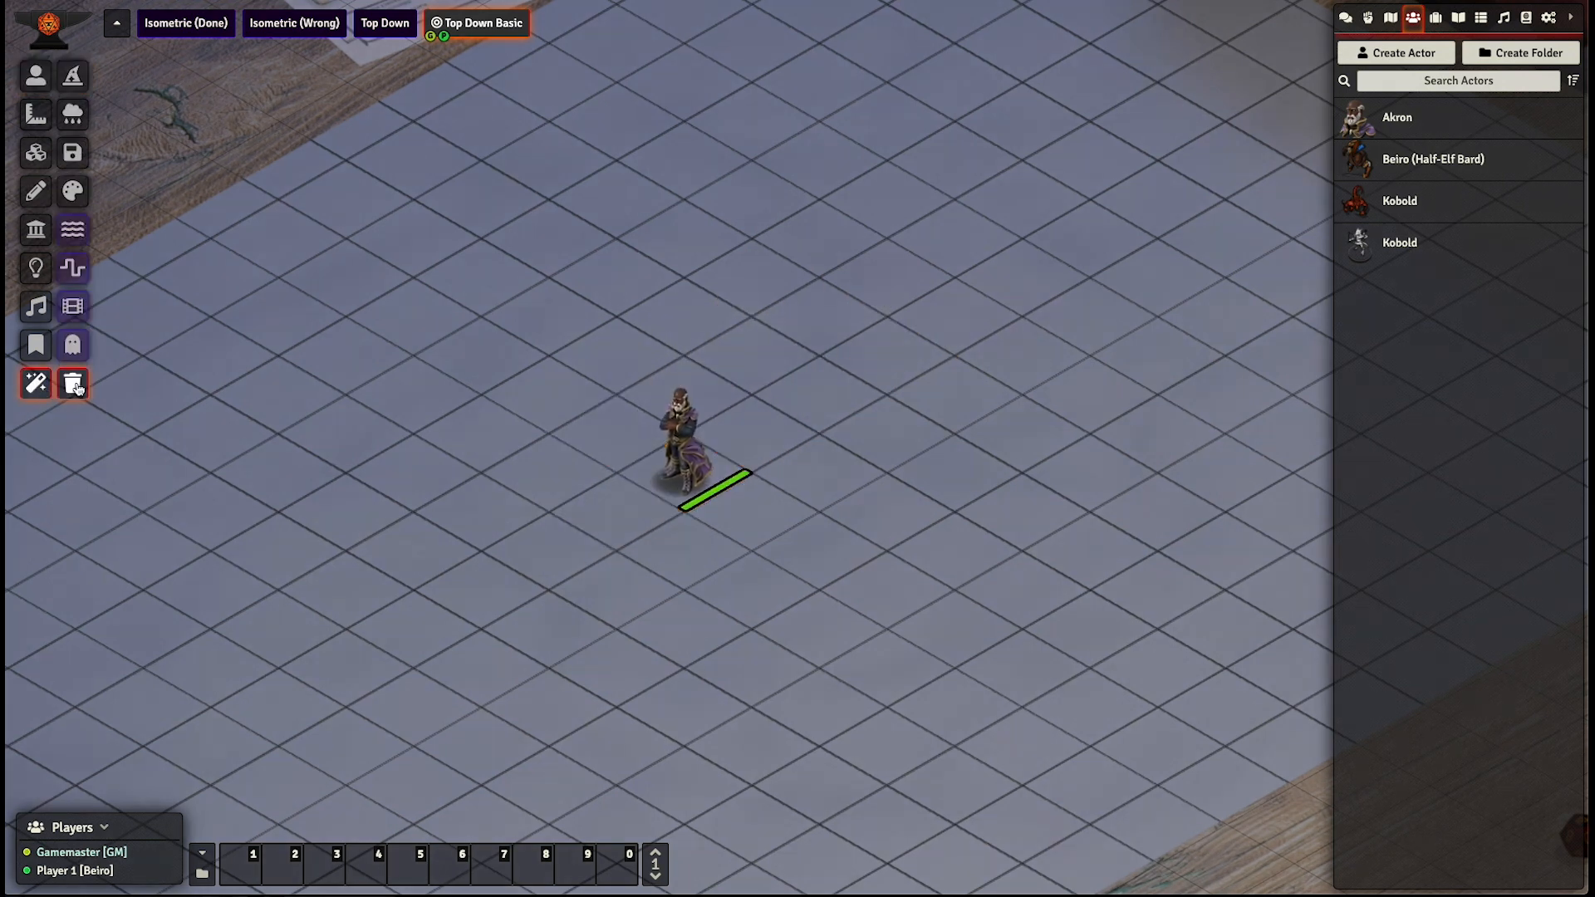
left_click(72, 117)
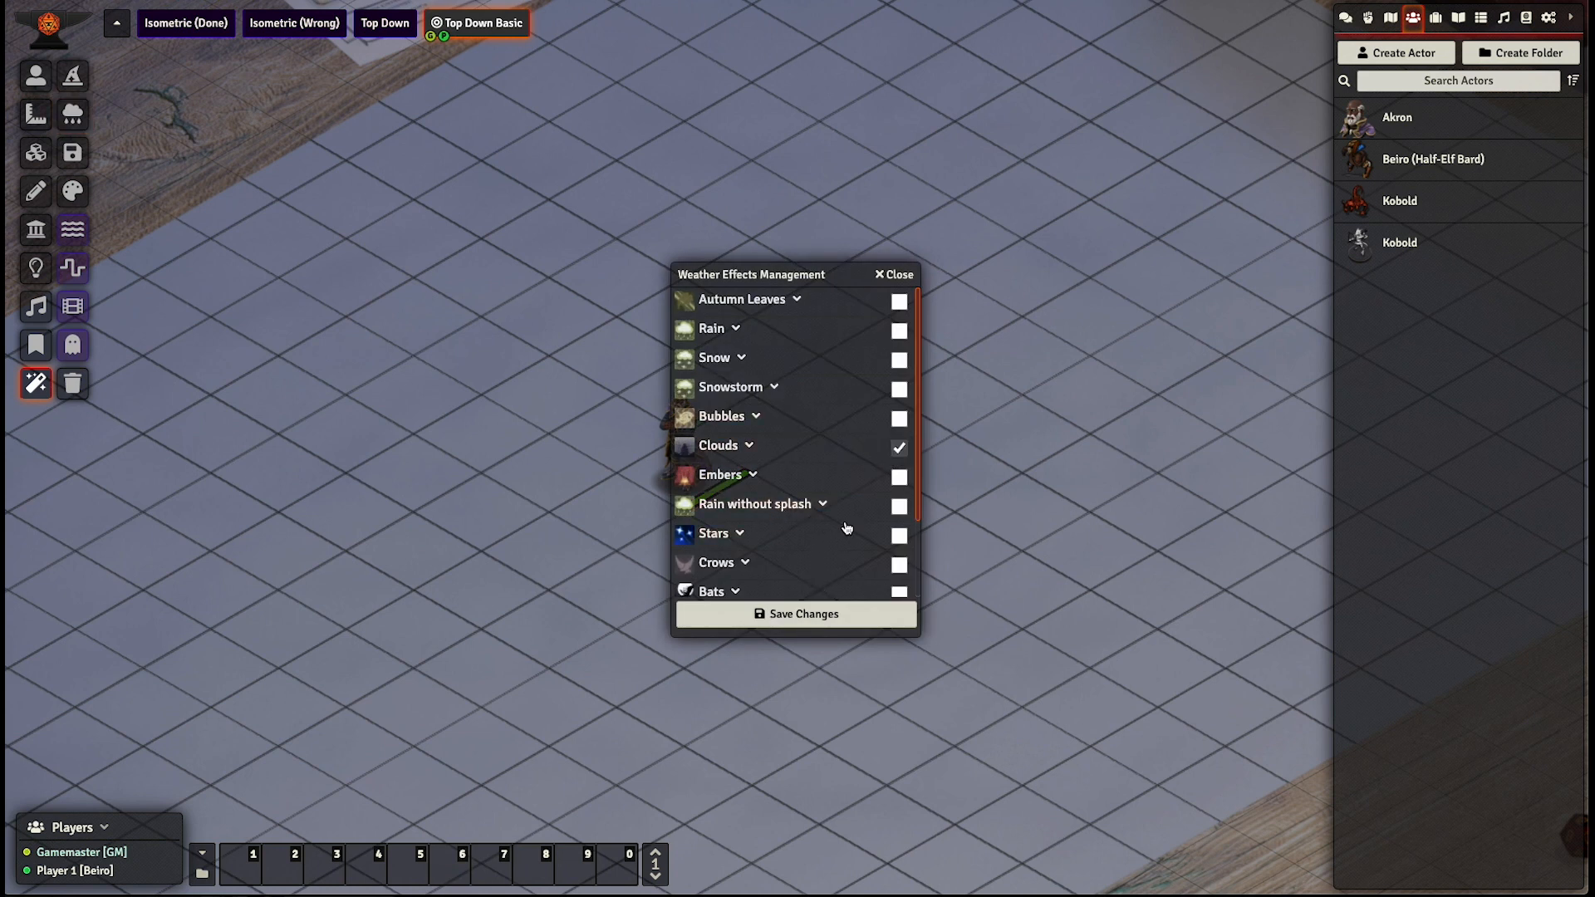
left_click(771, 615)
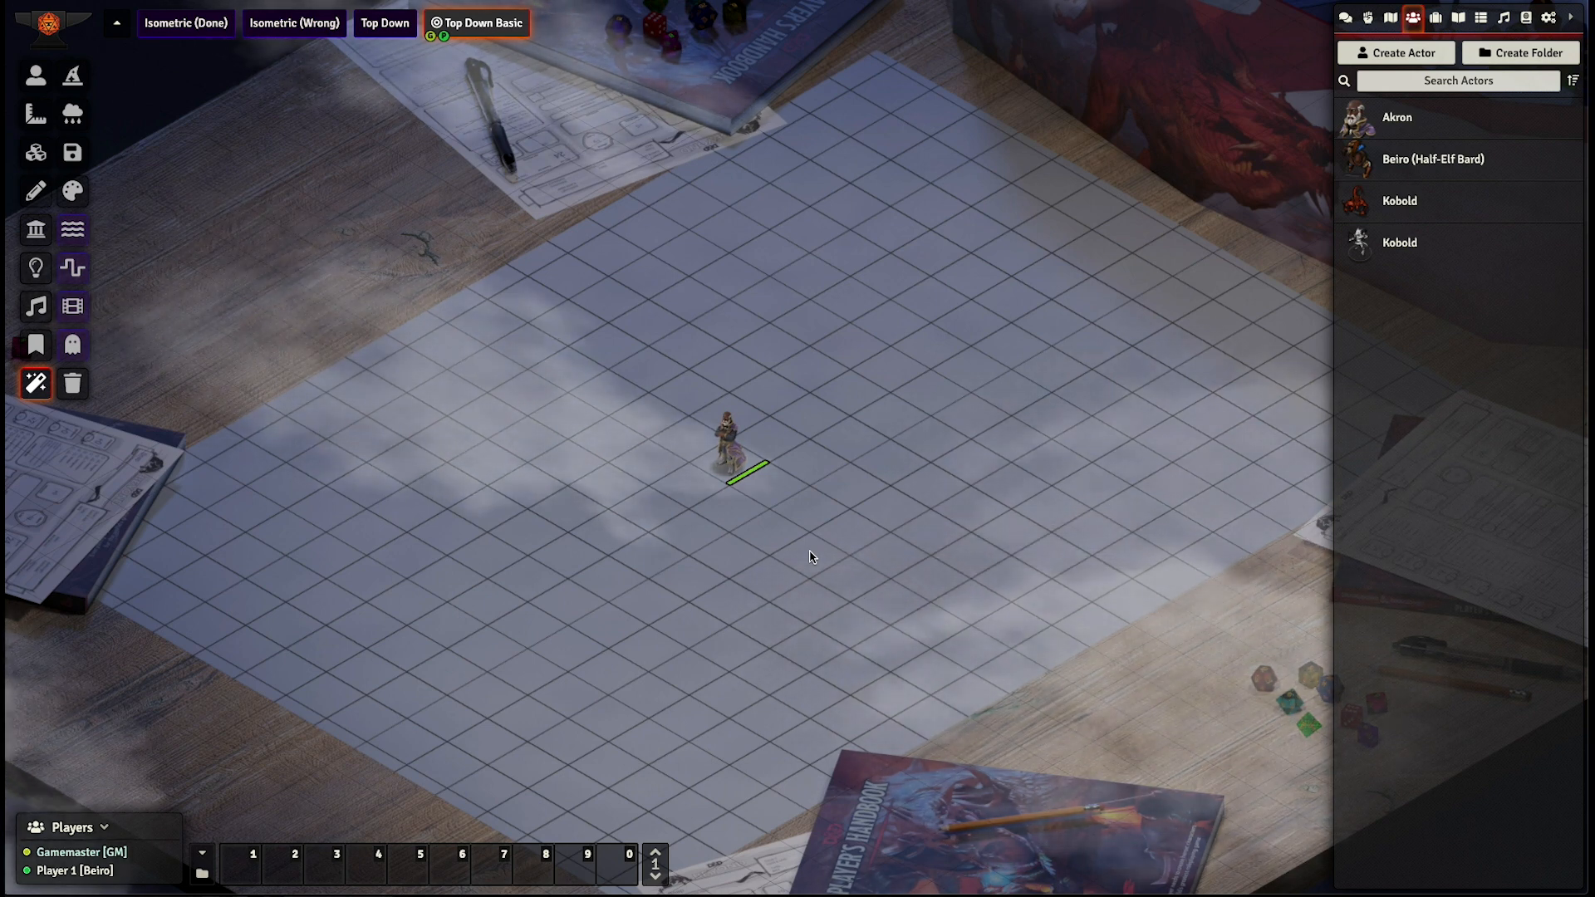
- Add the Rain weather effect alongside the clouds and save the changes
scroll(811, 556, "up", 5)
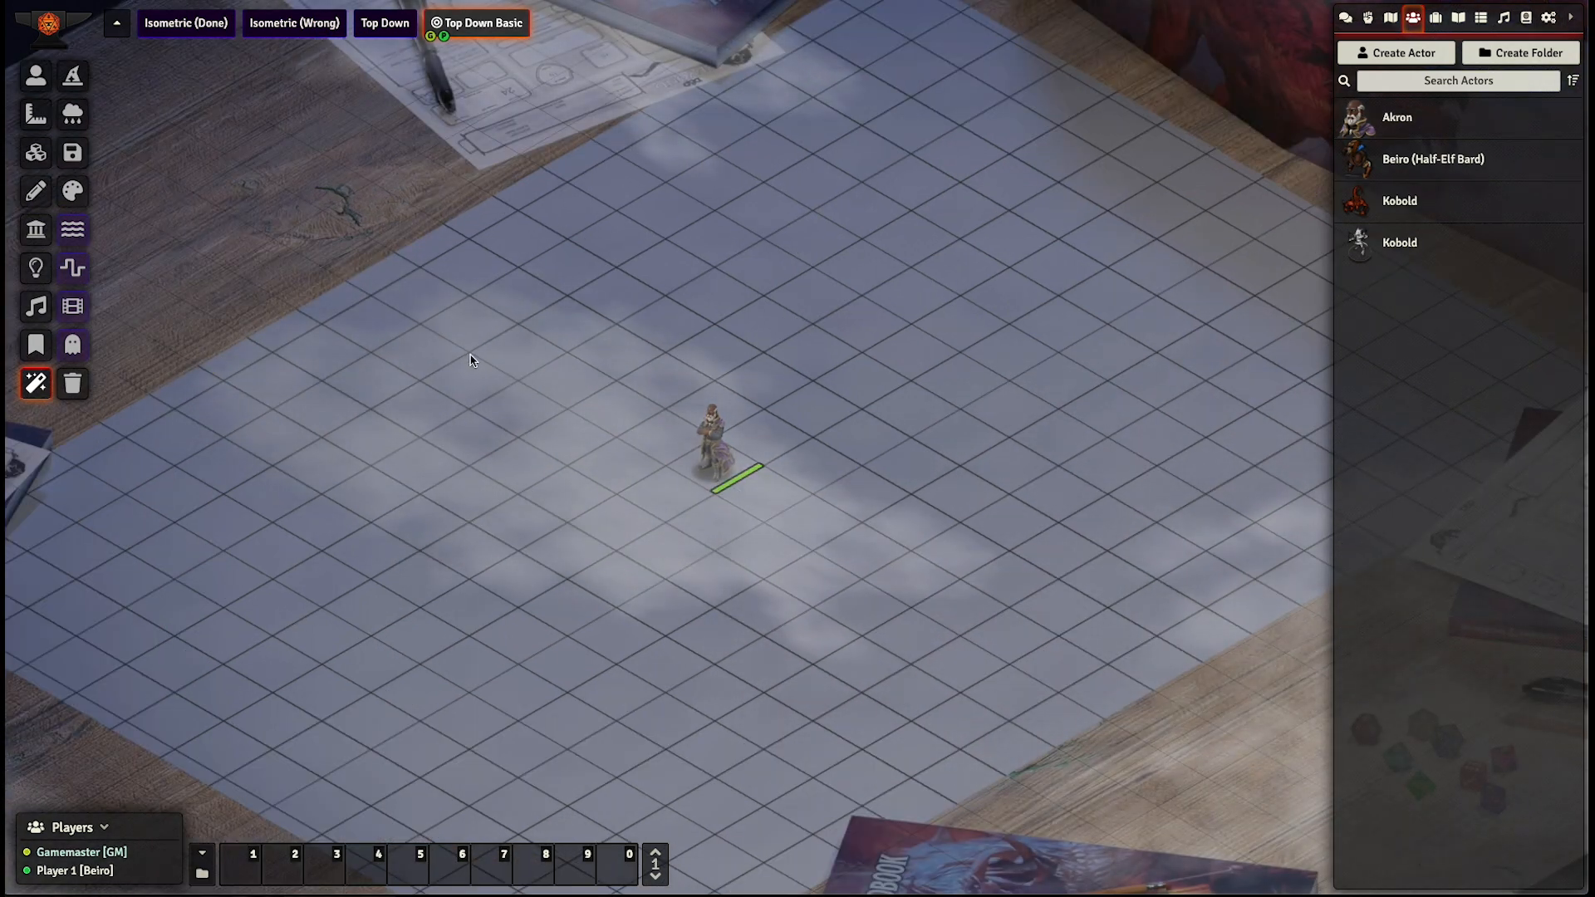
left_click(83, 127)
left_click(899, 331)
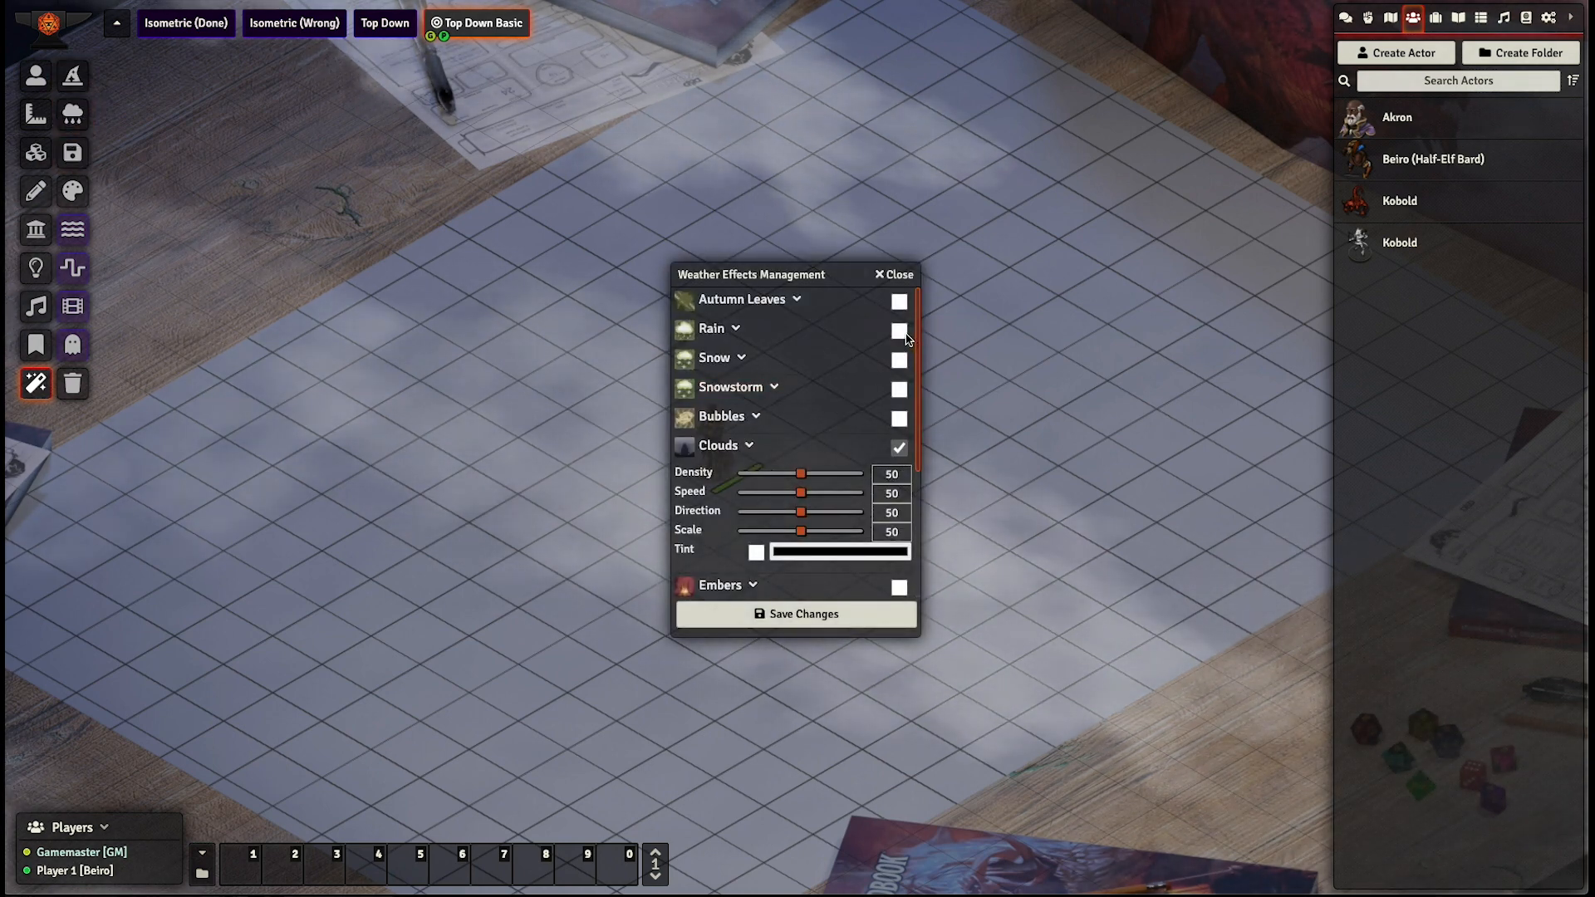
left_click(773, 615)
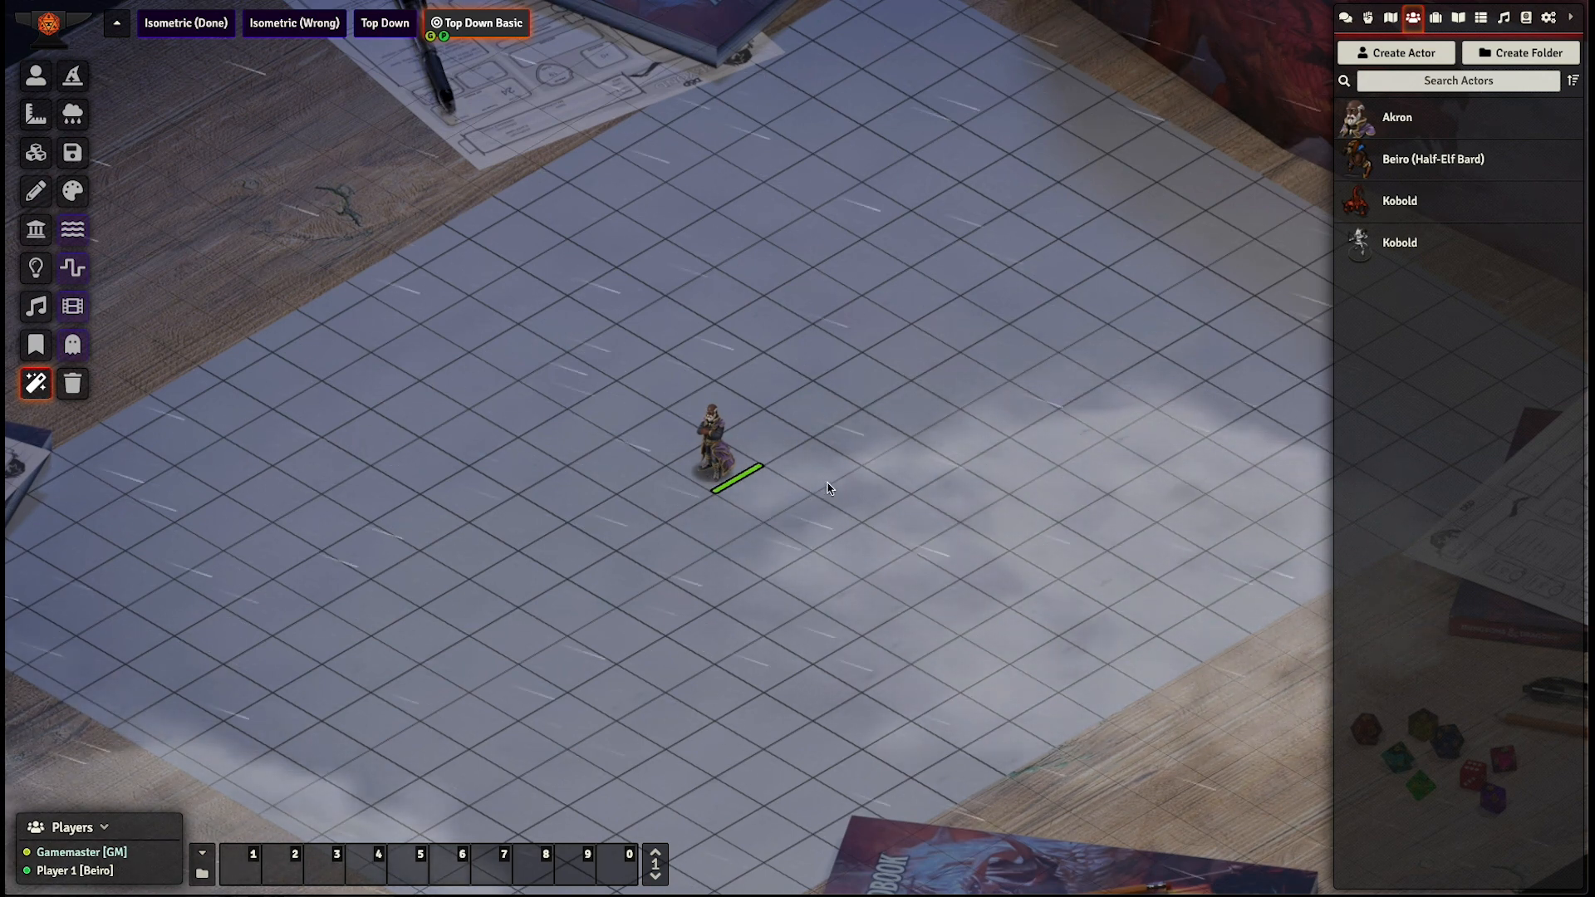
- Set the Rain effect's direction to 75 and save the weather changes
left_click(74, 117)
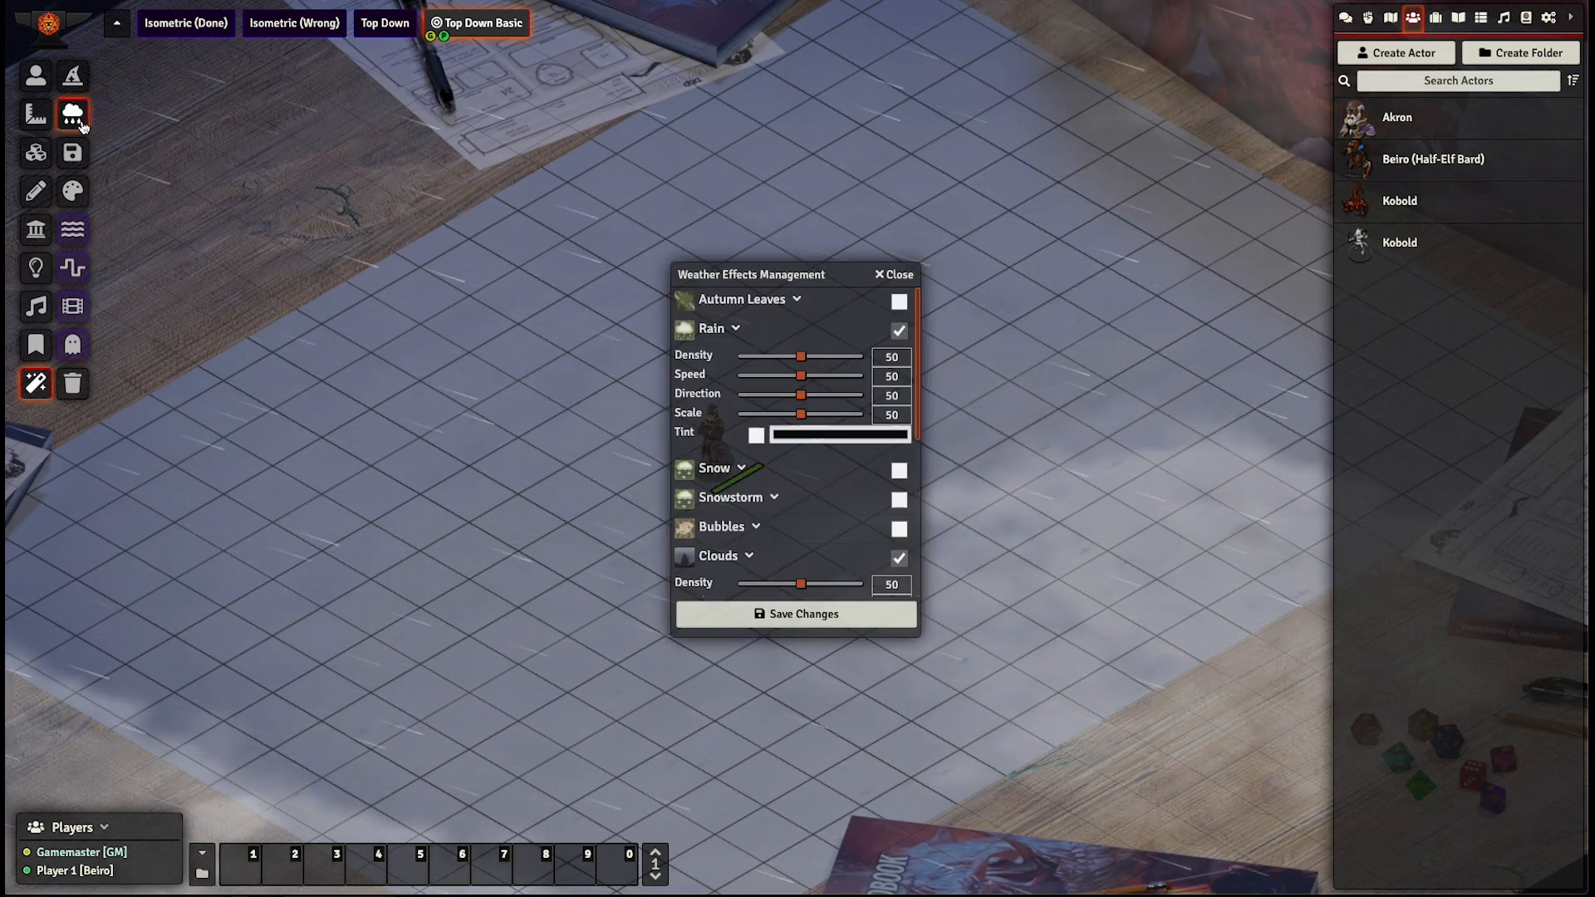
left_click(805, 396)
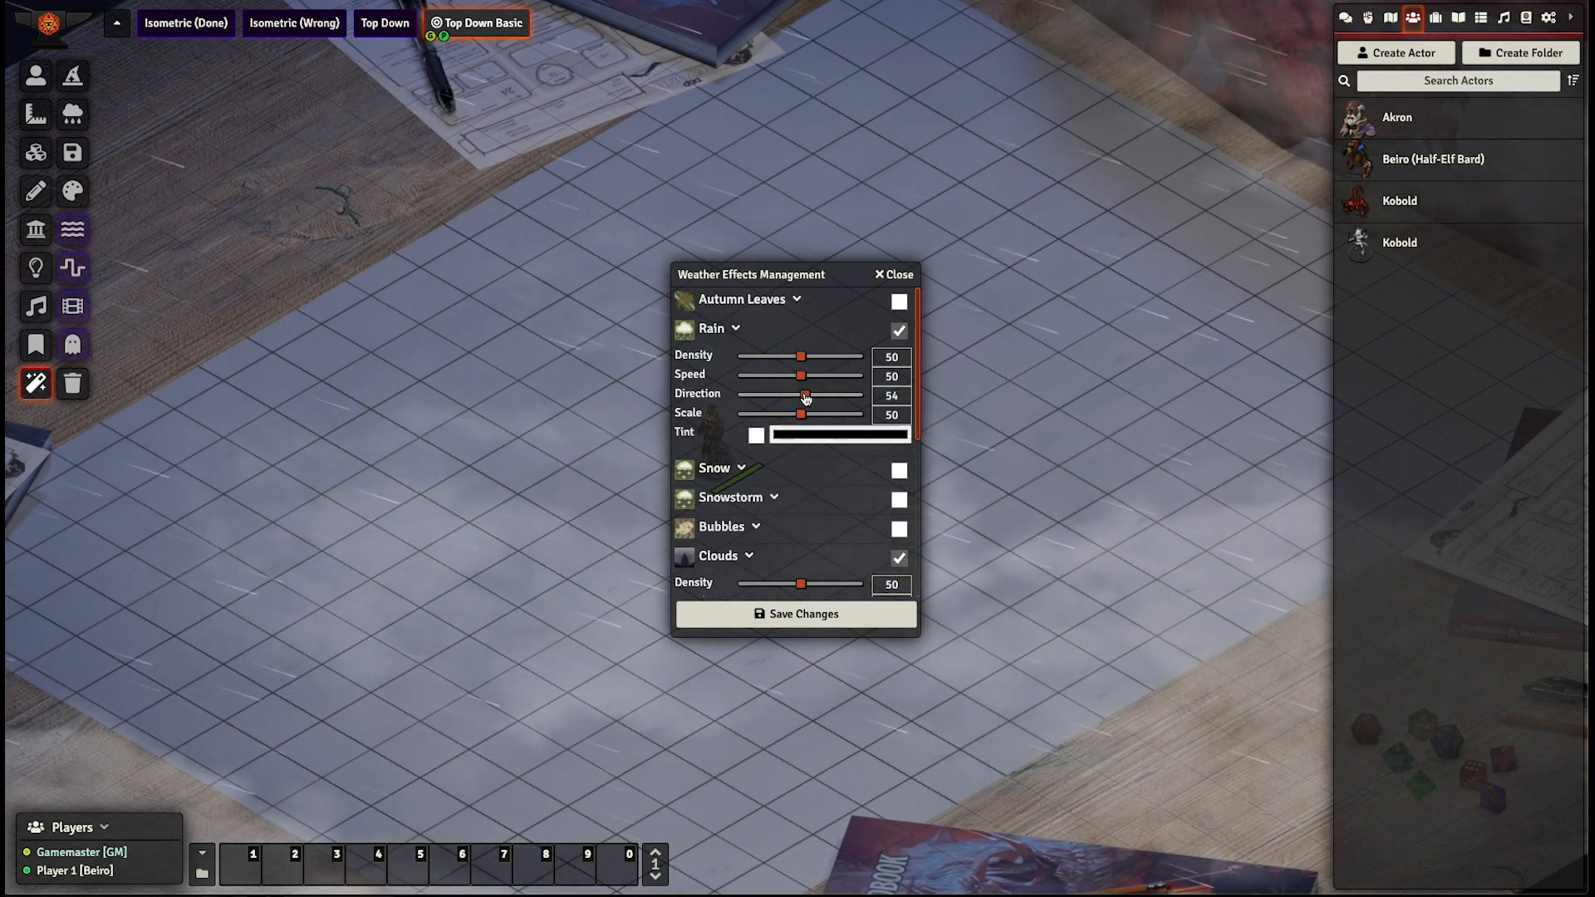
left_click_drag(800, 395, 830, 399)
left_click(851, 619)
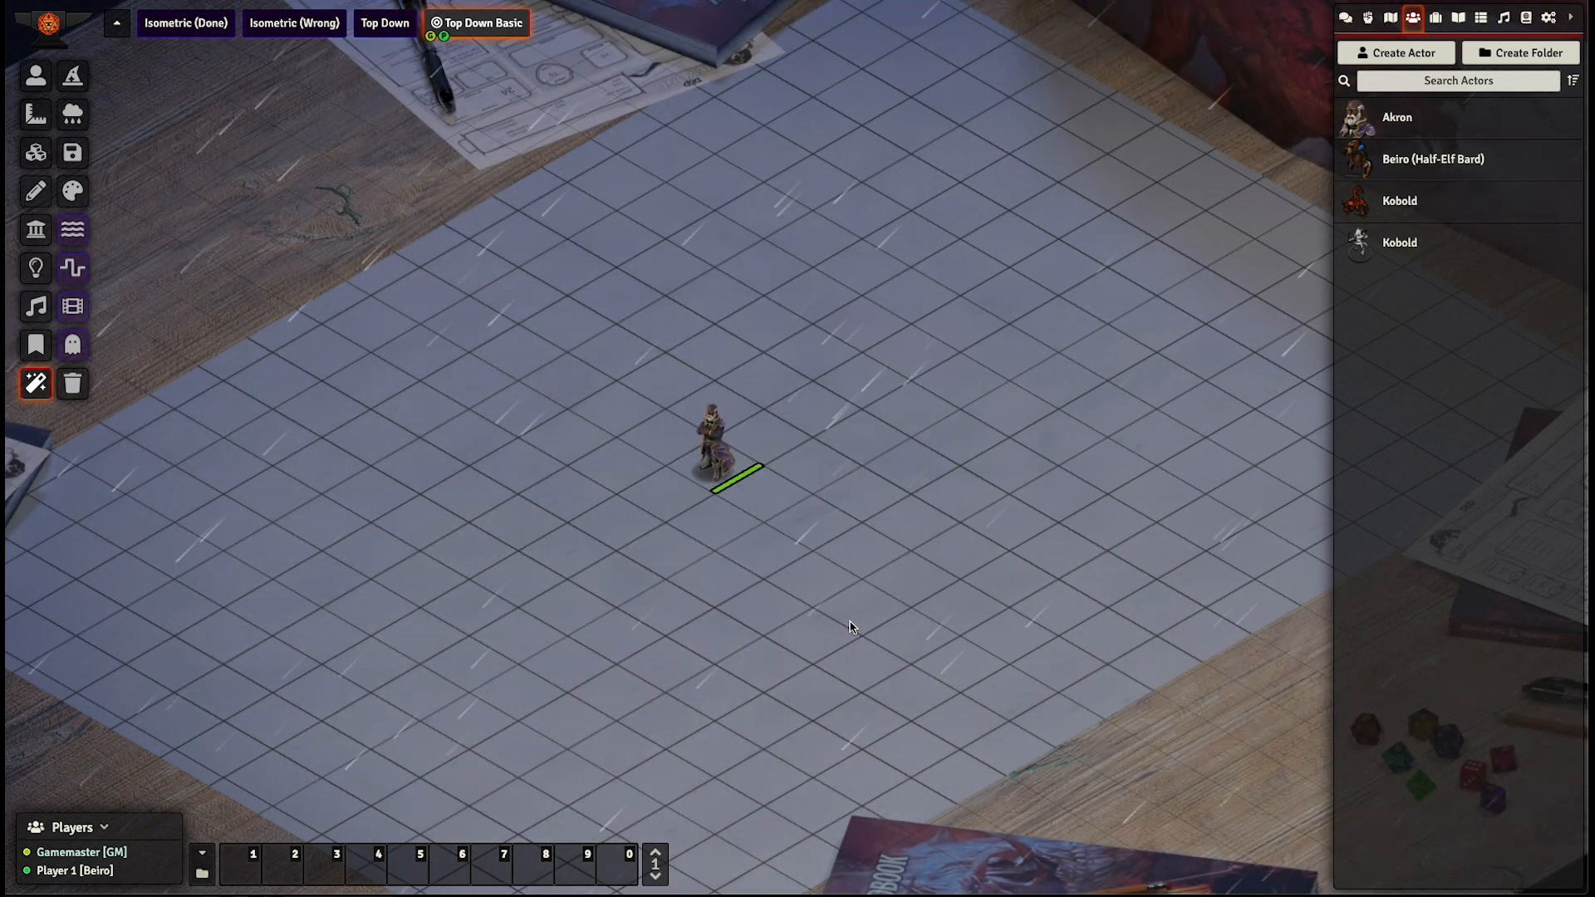
- Increase the Clouds effect's direction to roughly match the rain's direction and save the weather changes
left_click(73, 117)
scroll(798, 520, "down", 2)
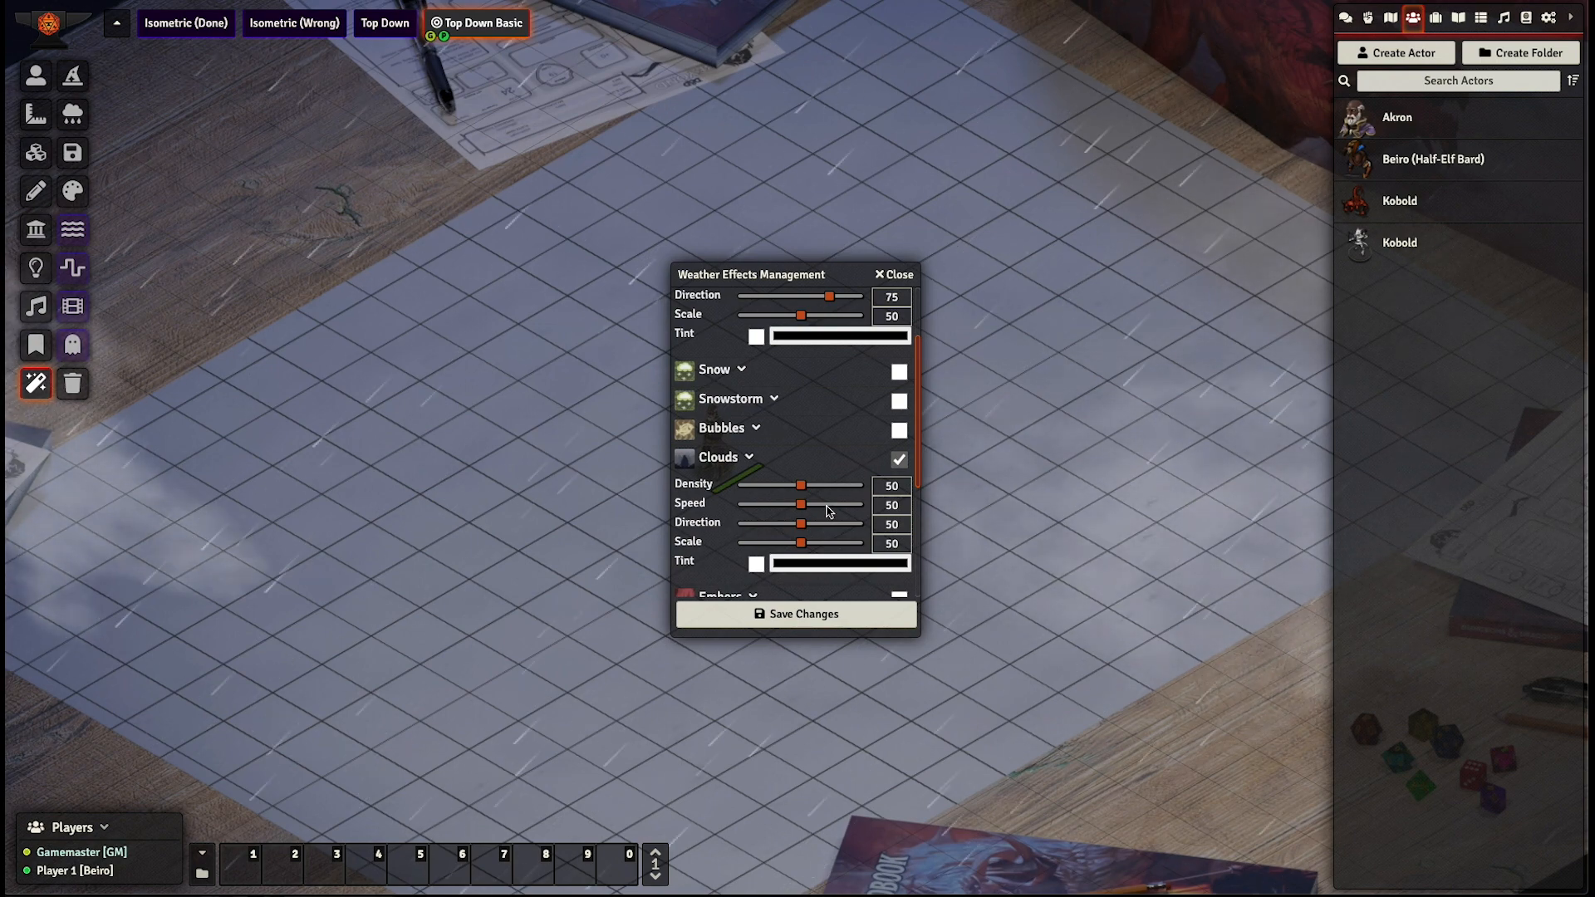
left_click_drag(801, 523, 833, 523)
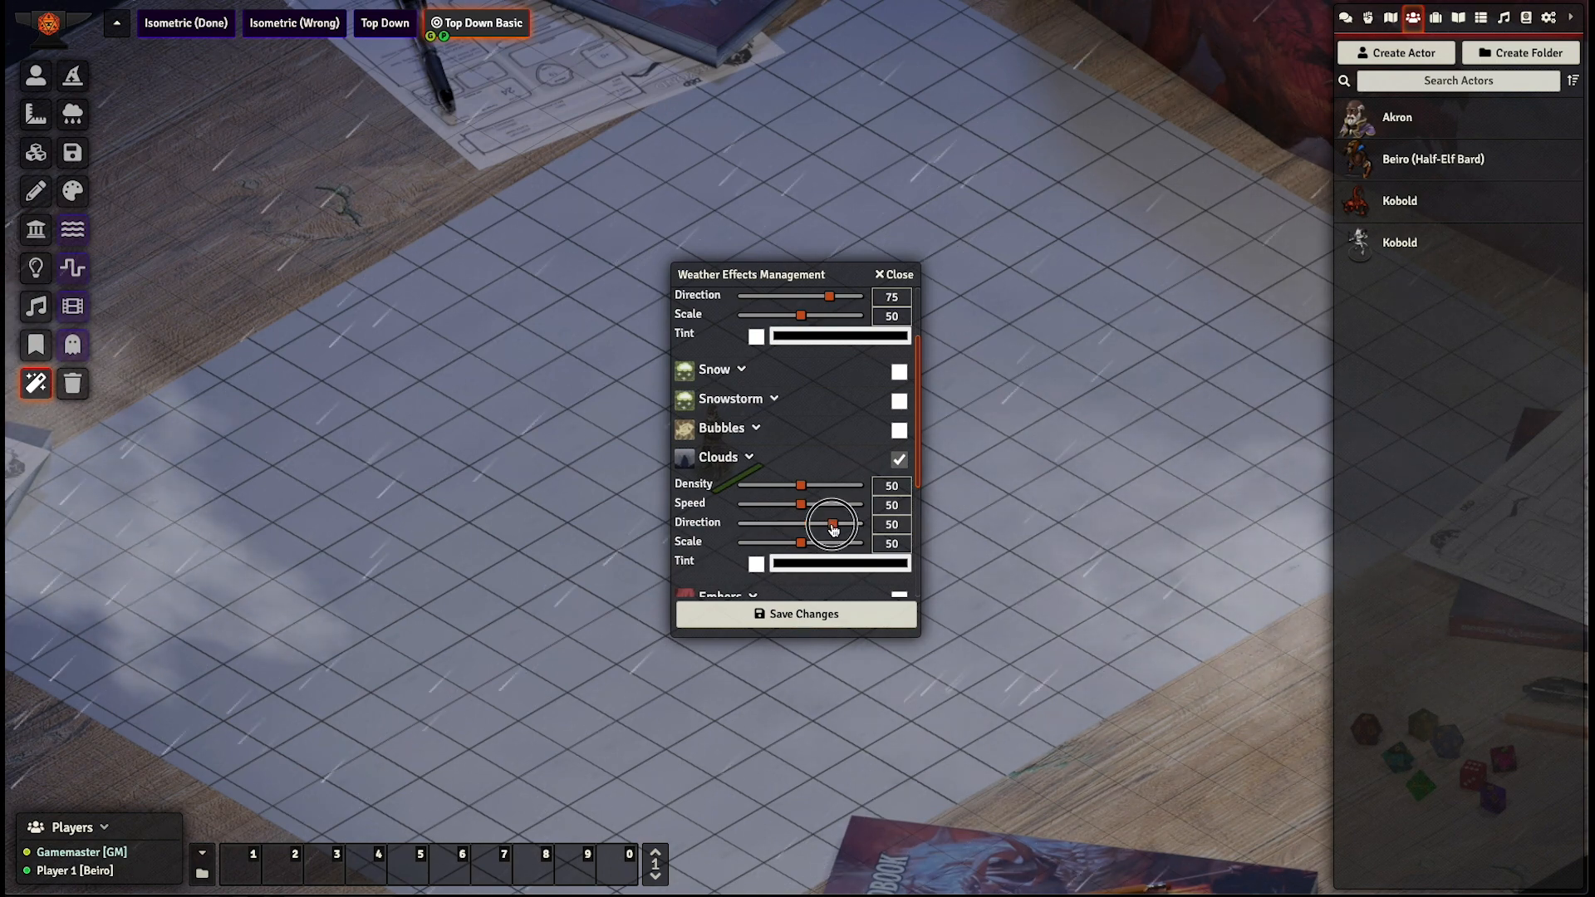
left_click(825, 615)
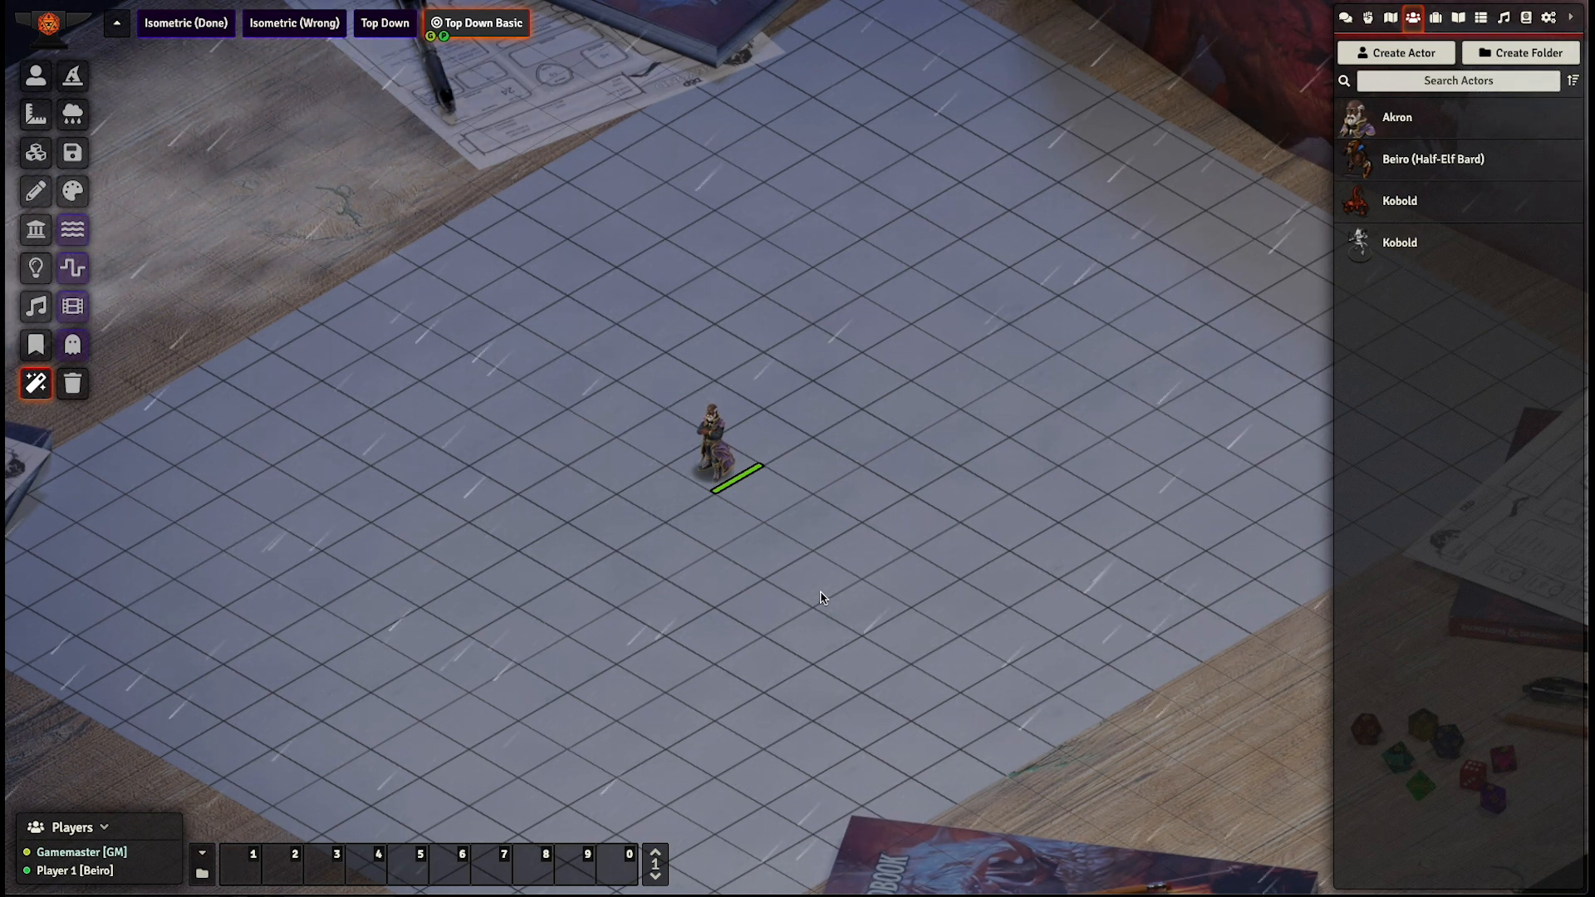
- Examine how the rain and clouds look over the whole table, beyond the scene edges and close to the token
scroll(803, 571, "down", 3)
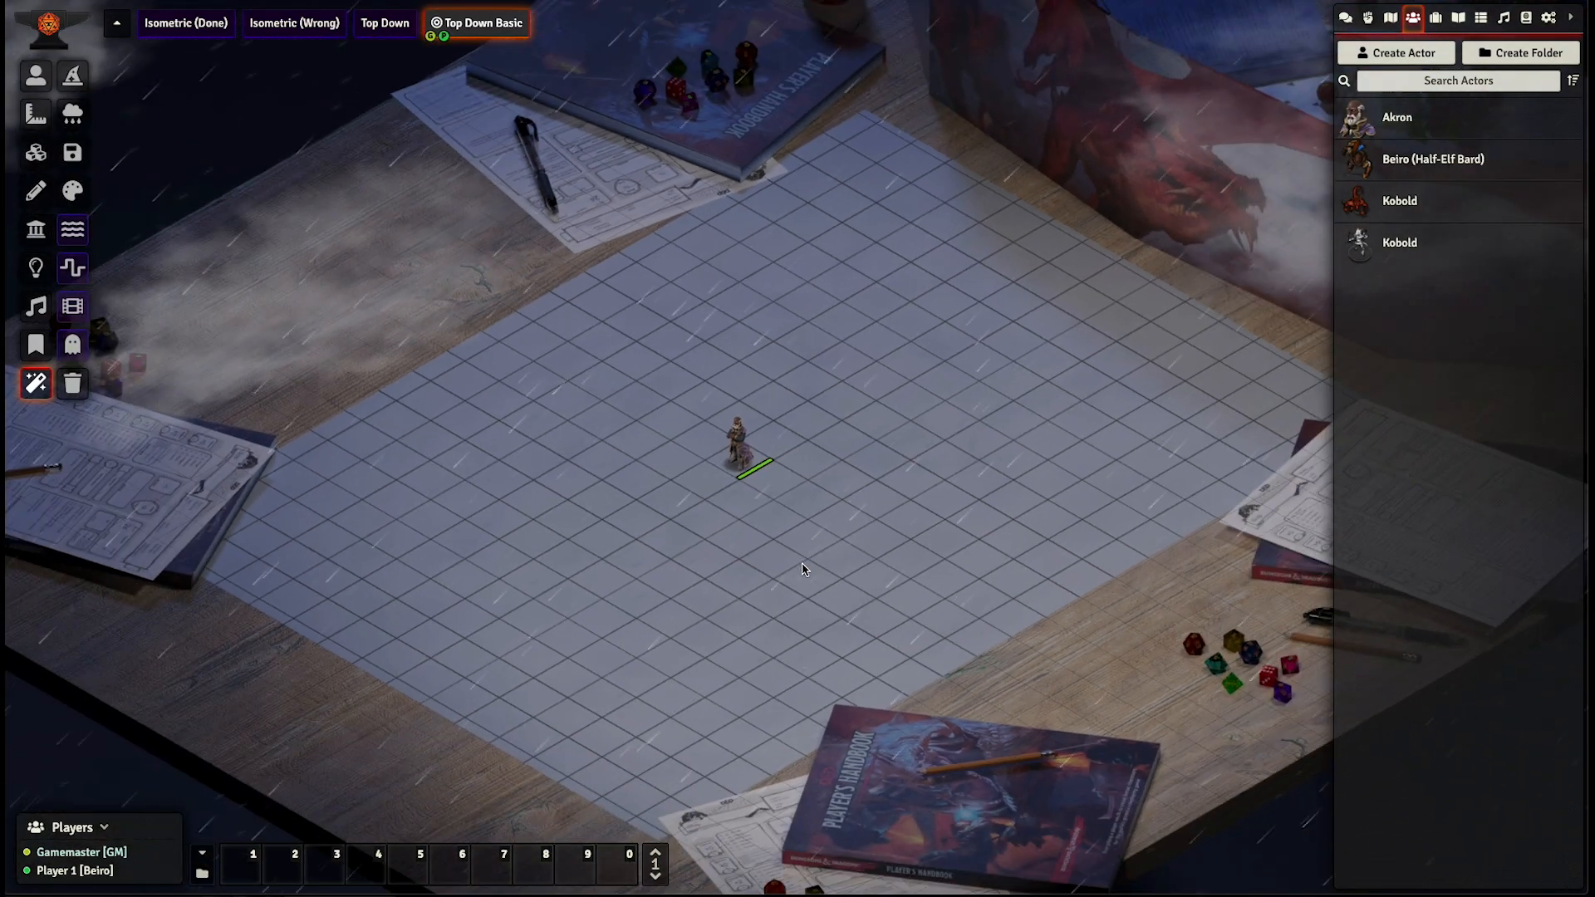
scroll(803, 570, "down", 2)
scroll(804, 570, "down", 5)
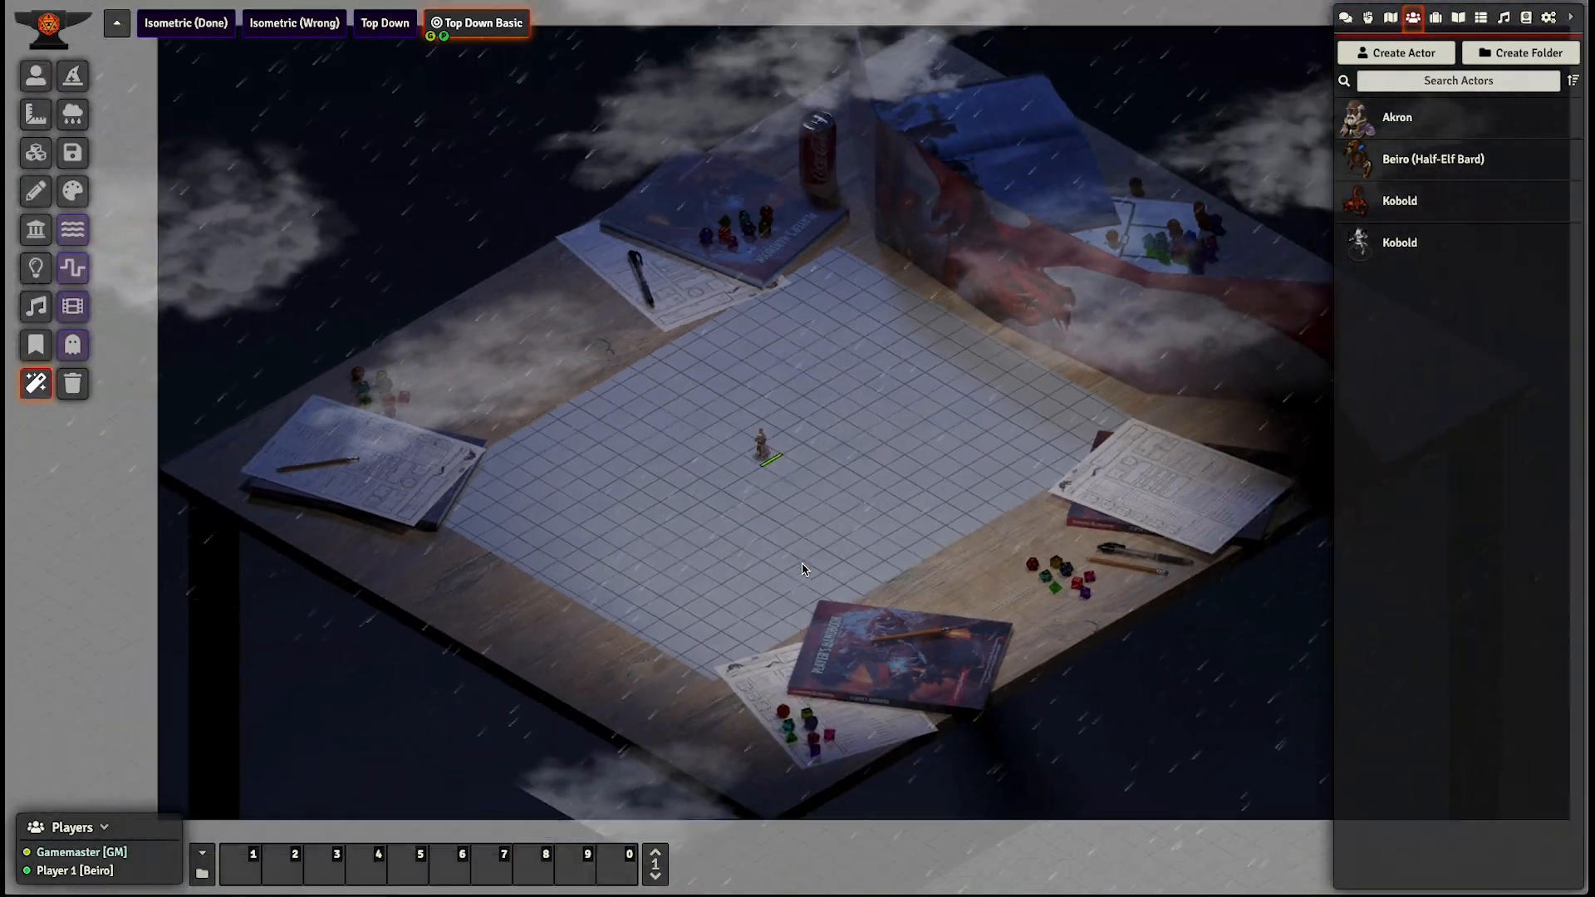
left_click_drag(761, 498, 876, 517)
scroll(633, 457, "up", 5)
scroll(784, 522, "up", 6)
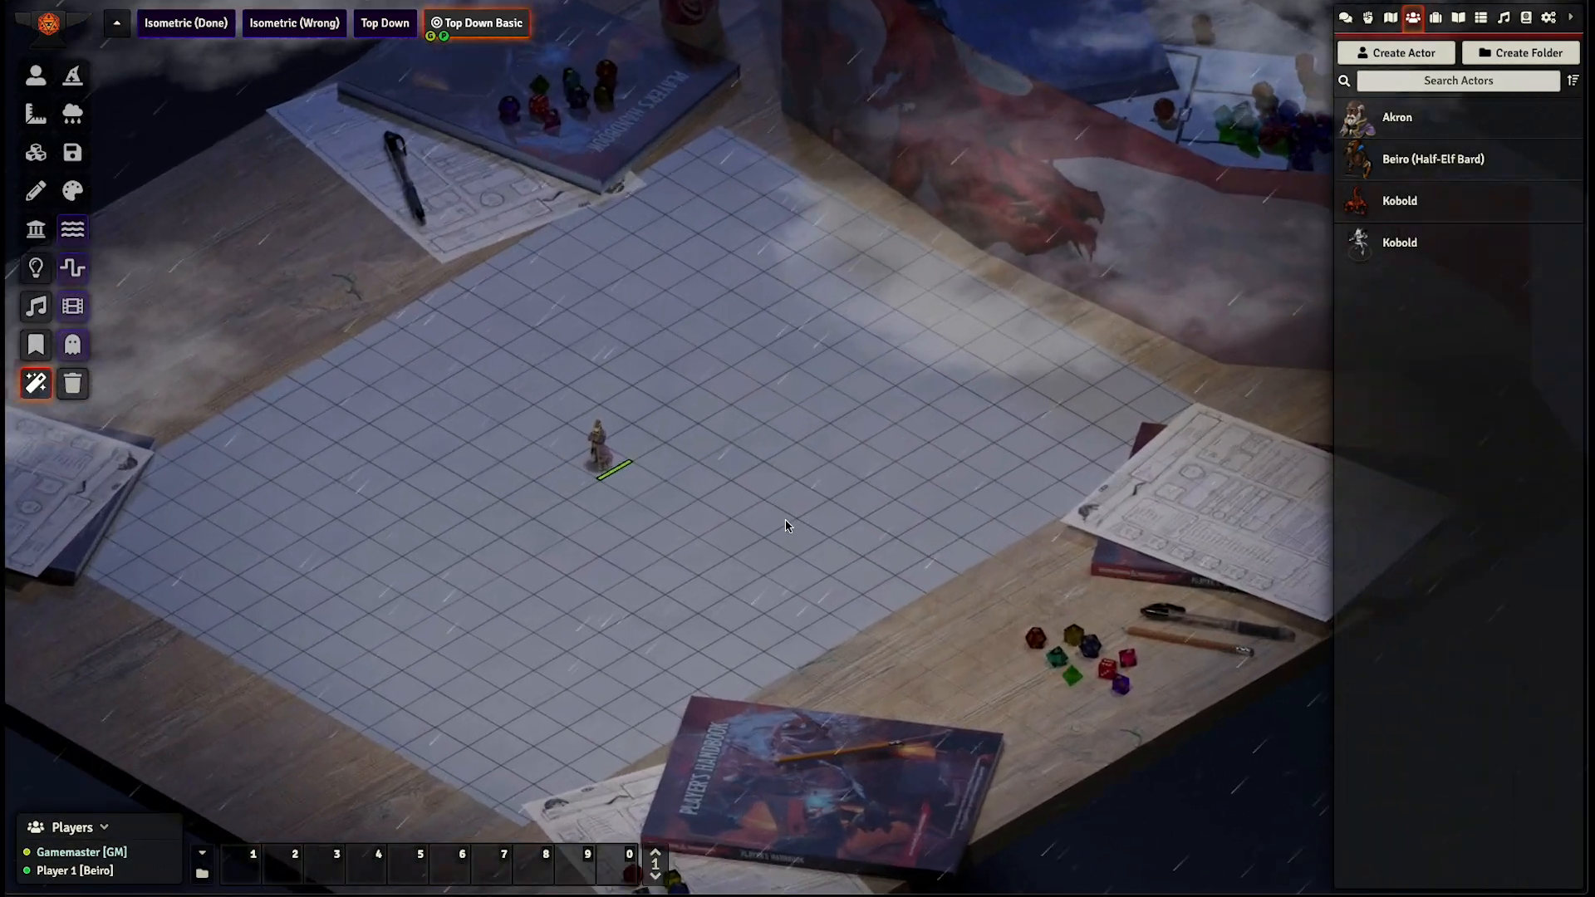
left_click_drag(681, 501, 811, 501)
scroll(781, 536, "up", 5)
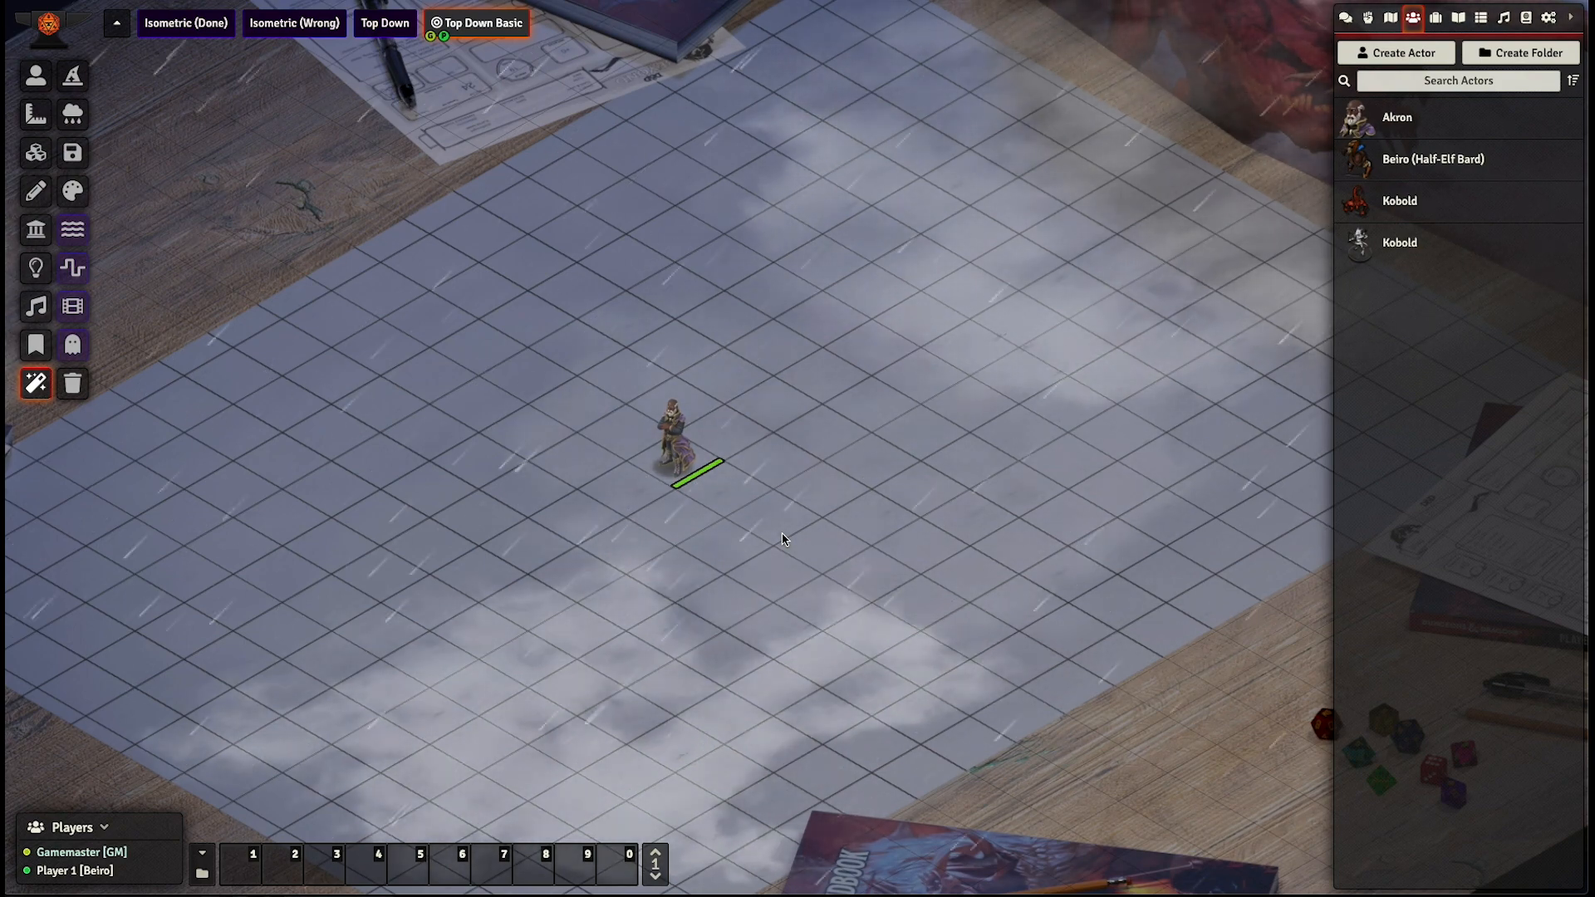
scroll(797, 538, "up", 3)
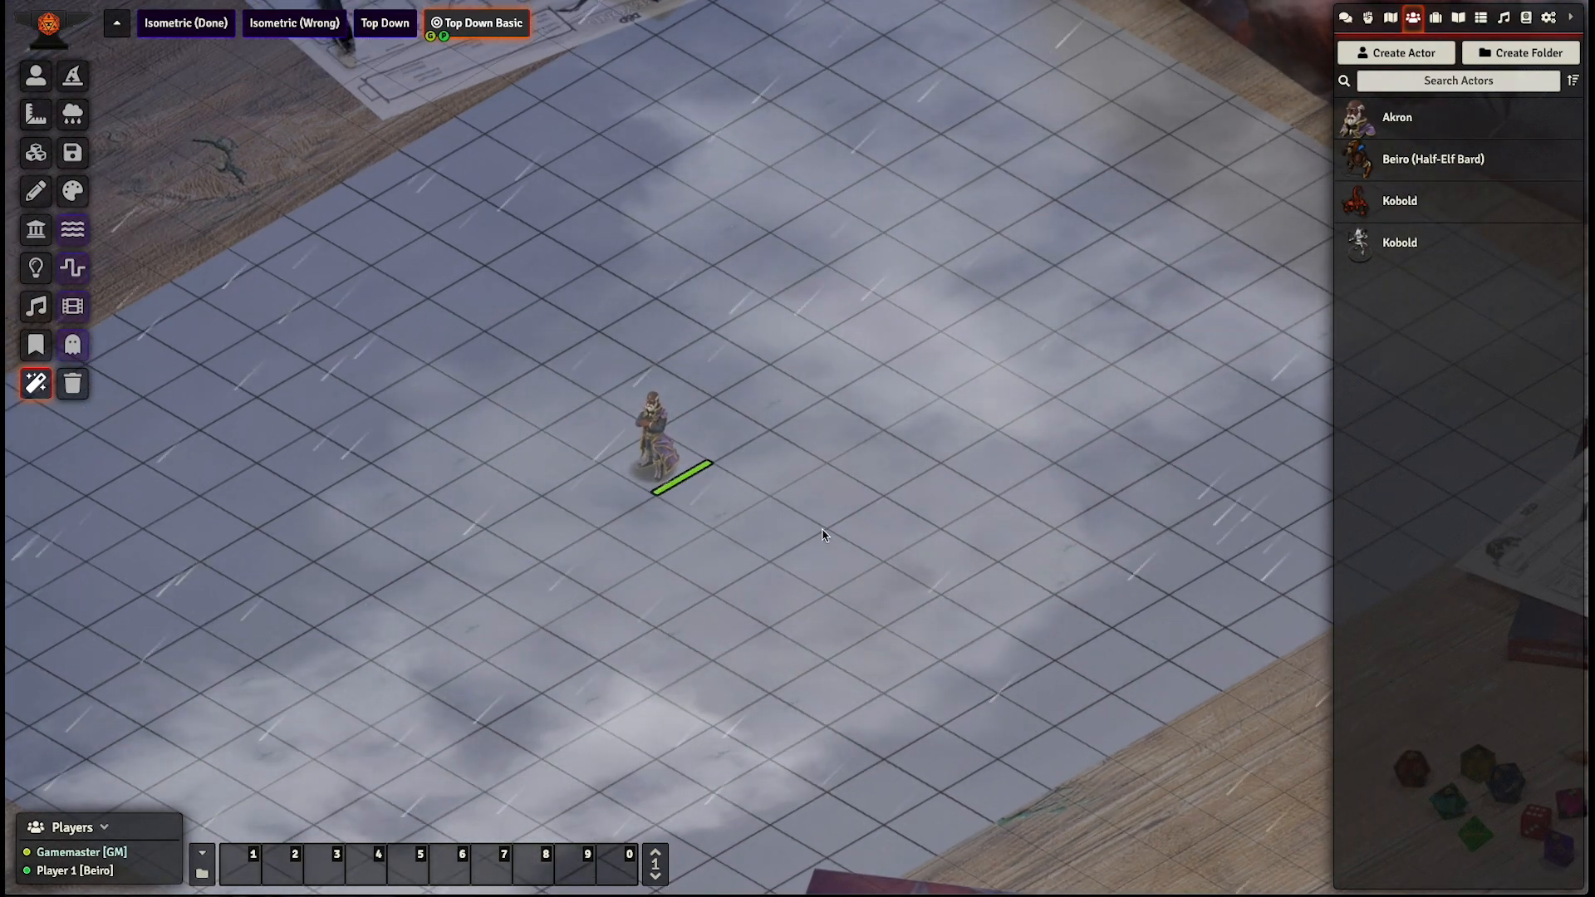
- Switch to the Isometric (Done) scene and display the room's wall and door tiles around the tokens
left_click(178, 28)
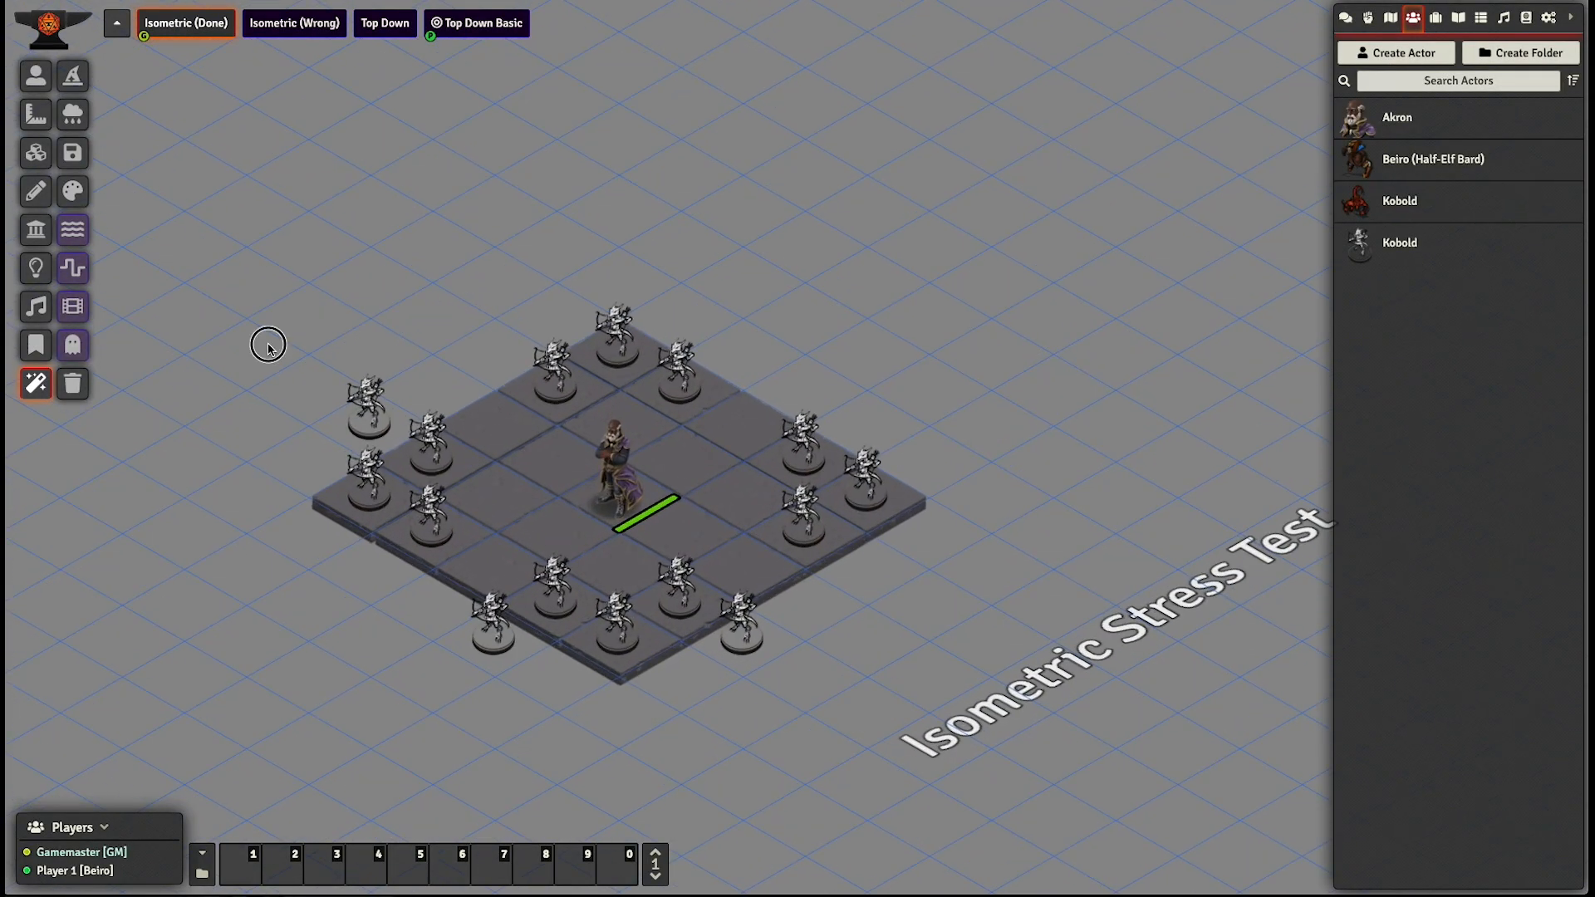
left_click(39, 154)
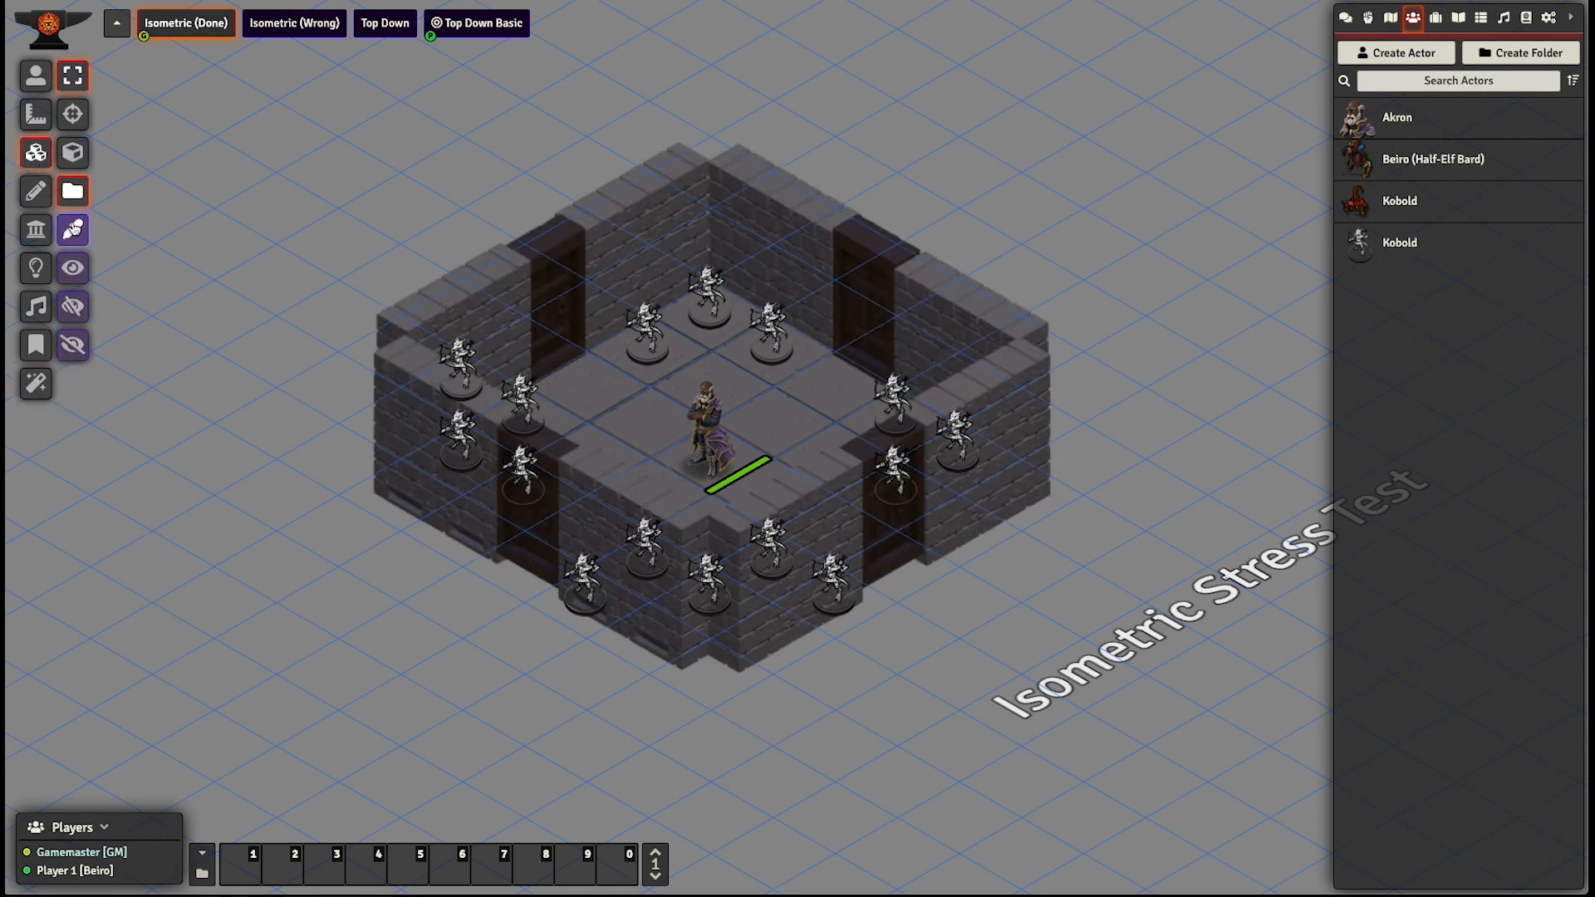
left_click(74, 306)
left_click(25, 78)
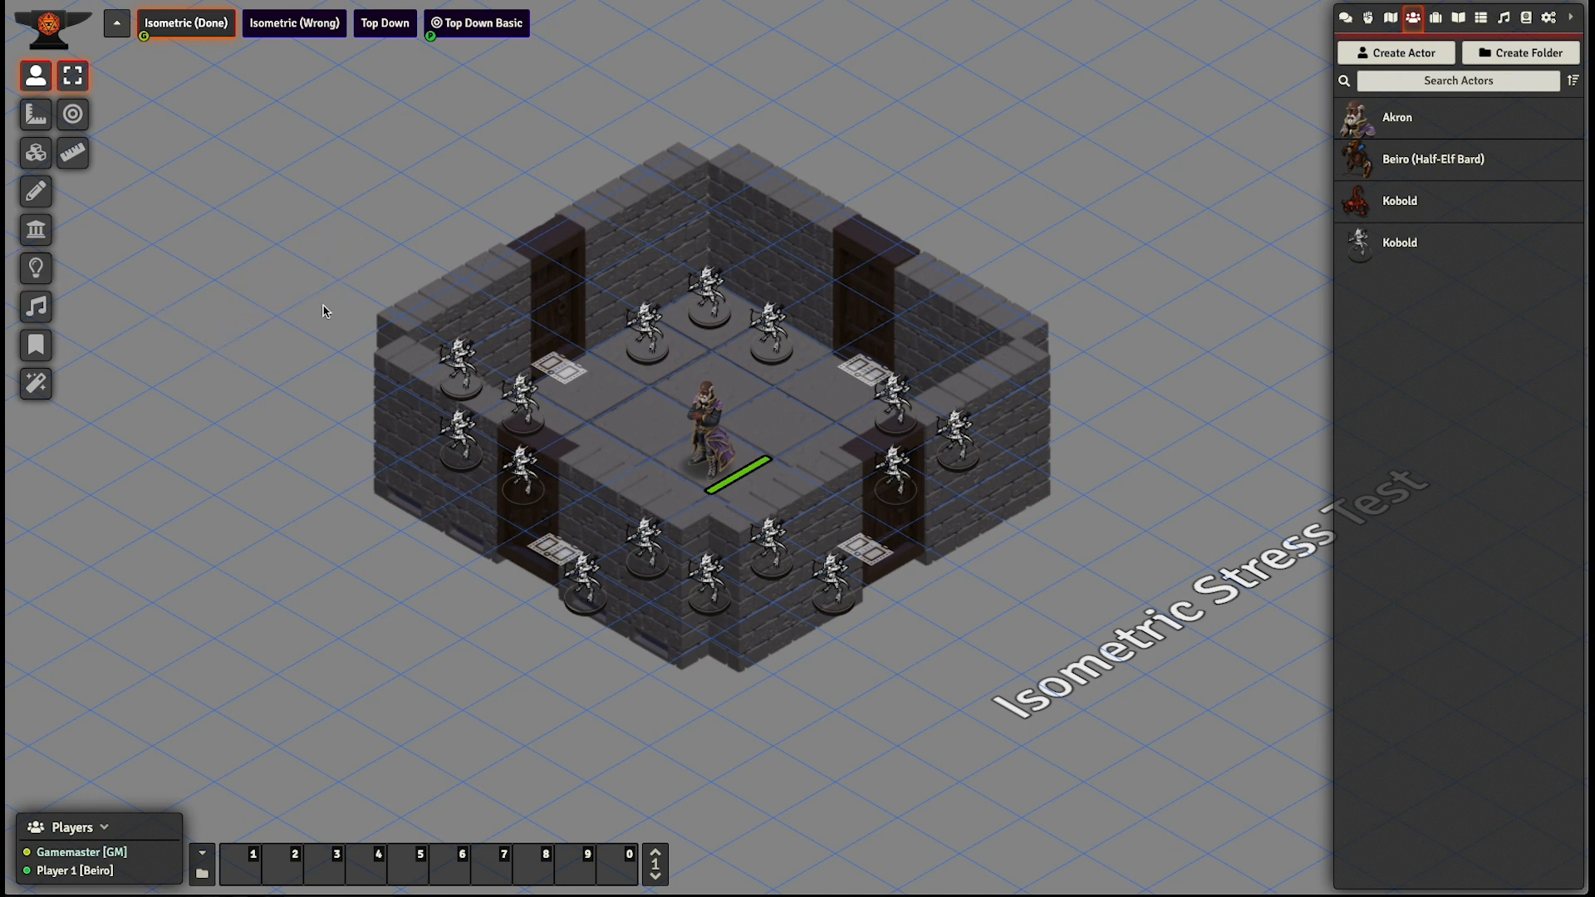
- Lower the opacity of the room's wall and door tiles and inspect the tokens inside up close
left_click(26, 165)
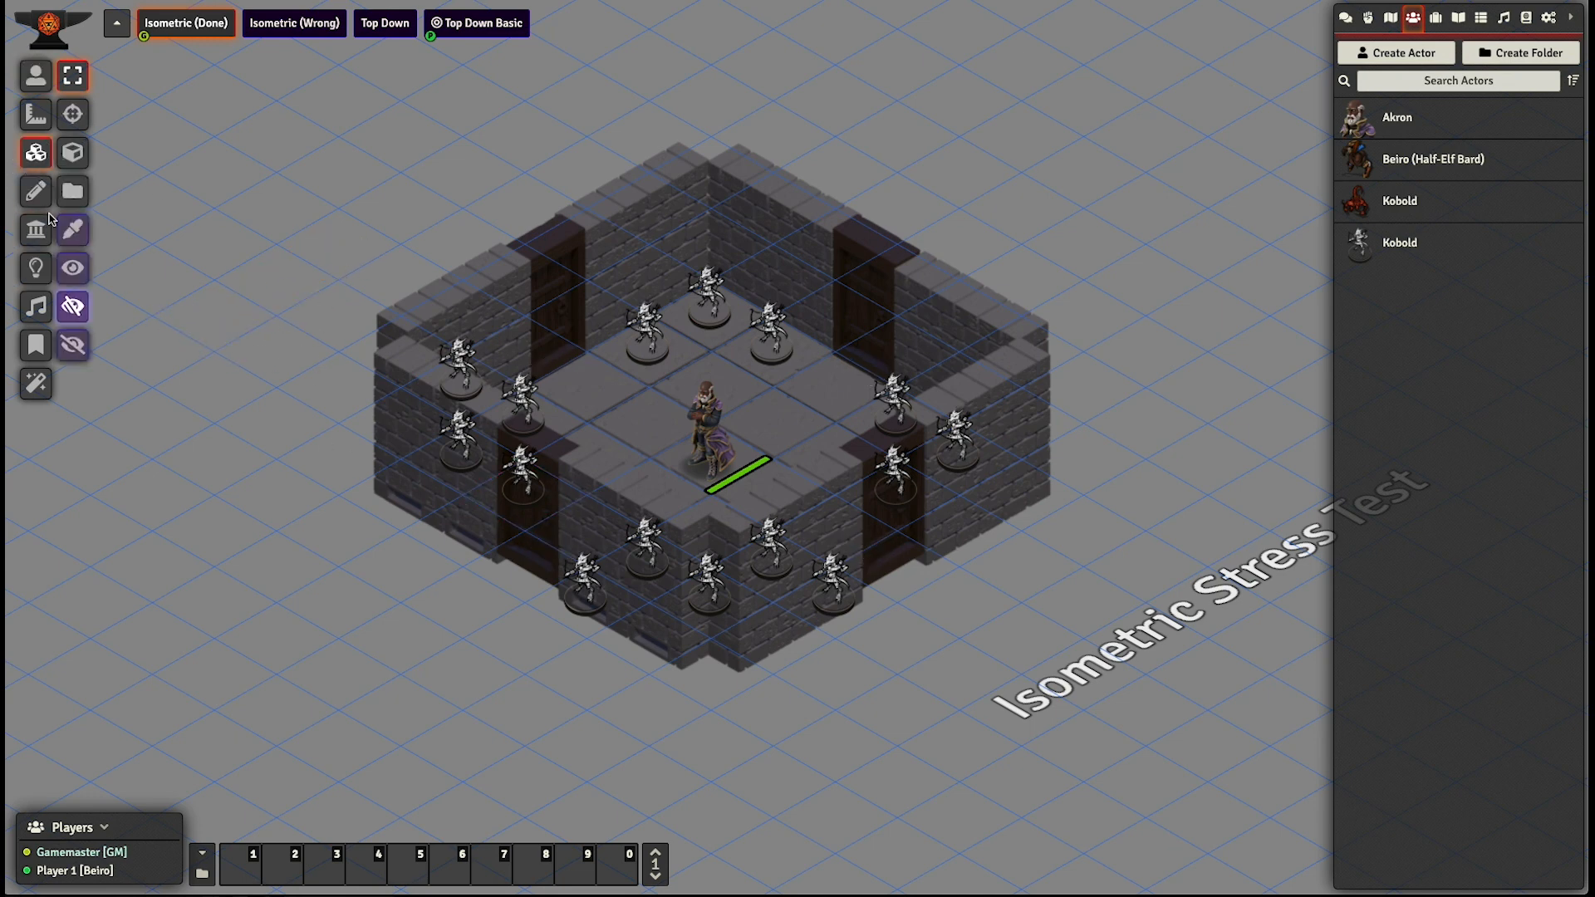
left_click(74, 307)
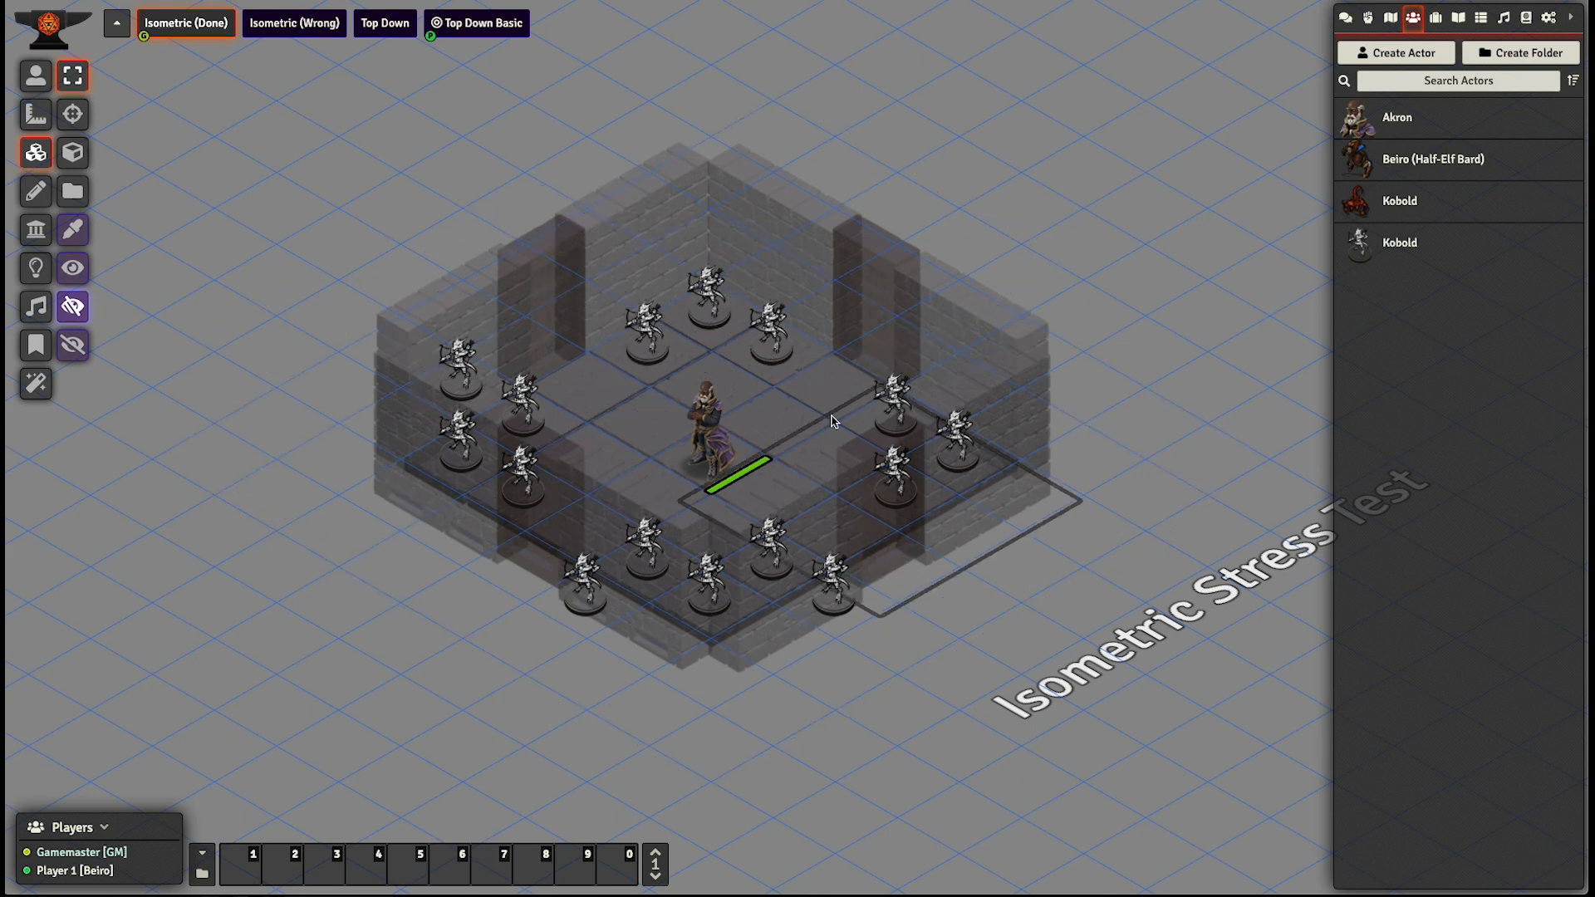
scroll(832, 421, "up", 10)
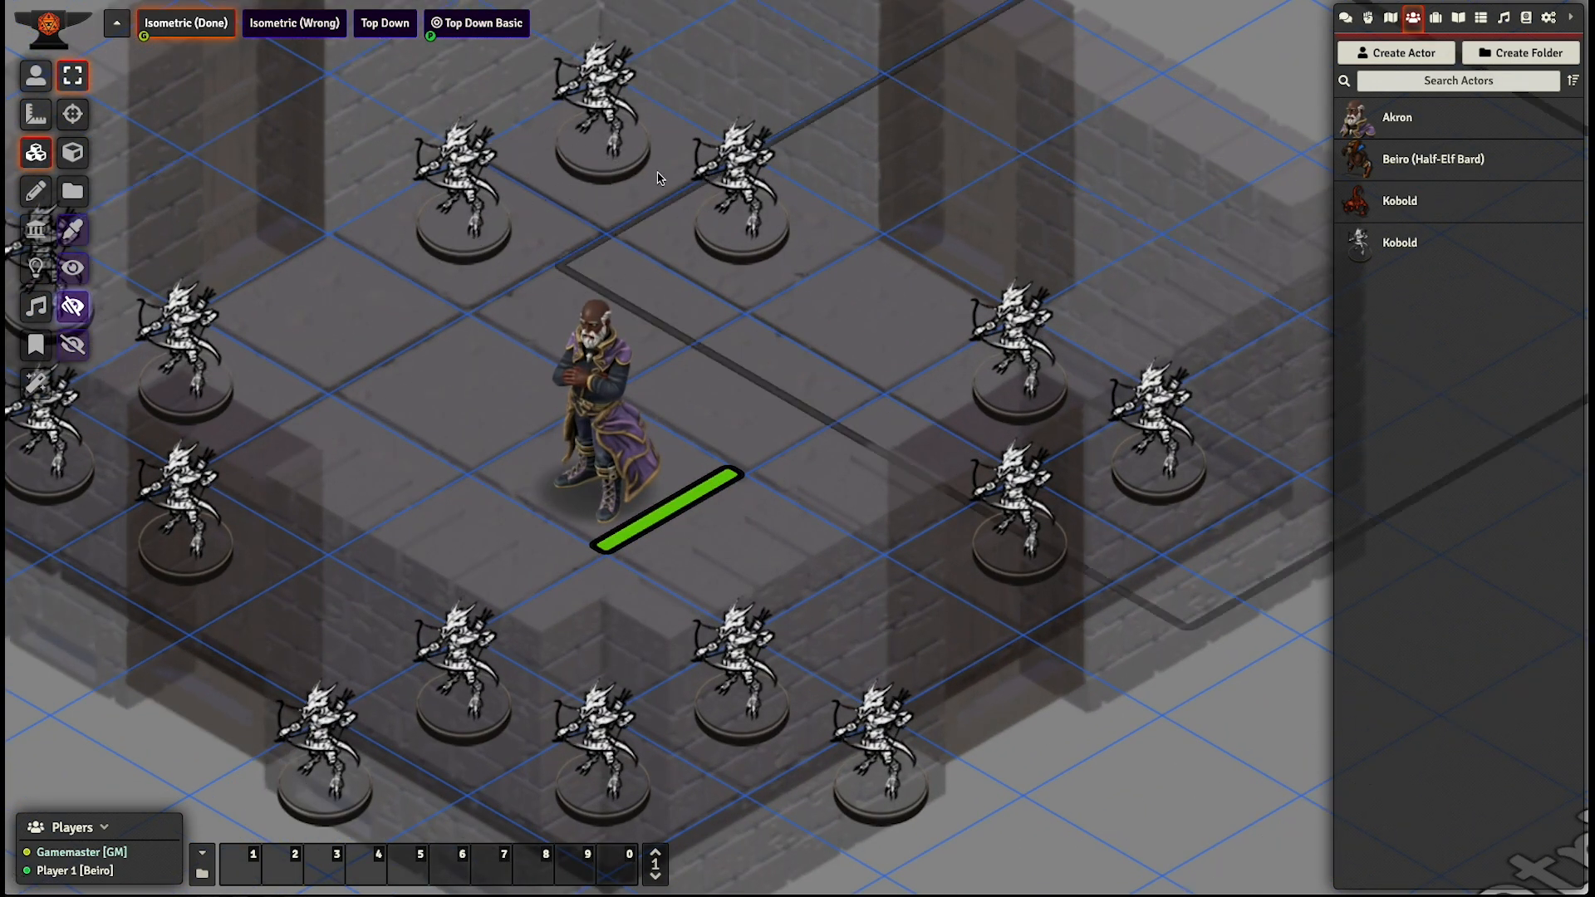
scroll(611, 164, "down", 2)
left_click_drag(1090, 112, 1088, 295)
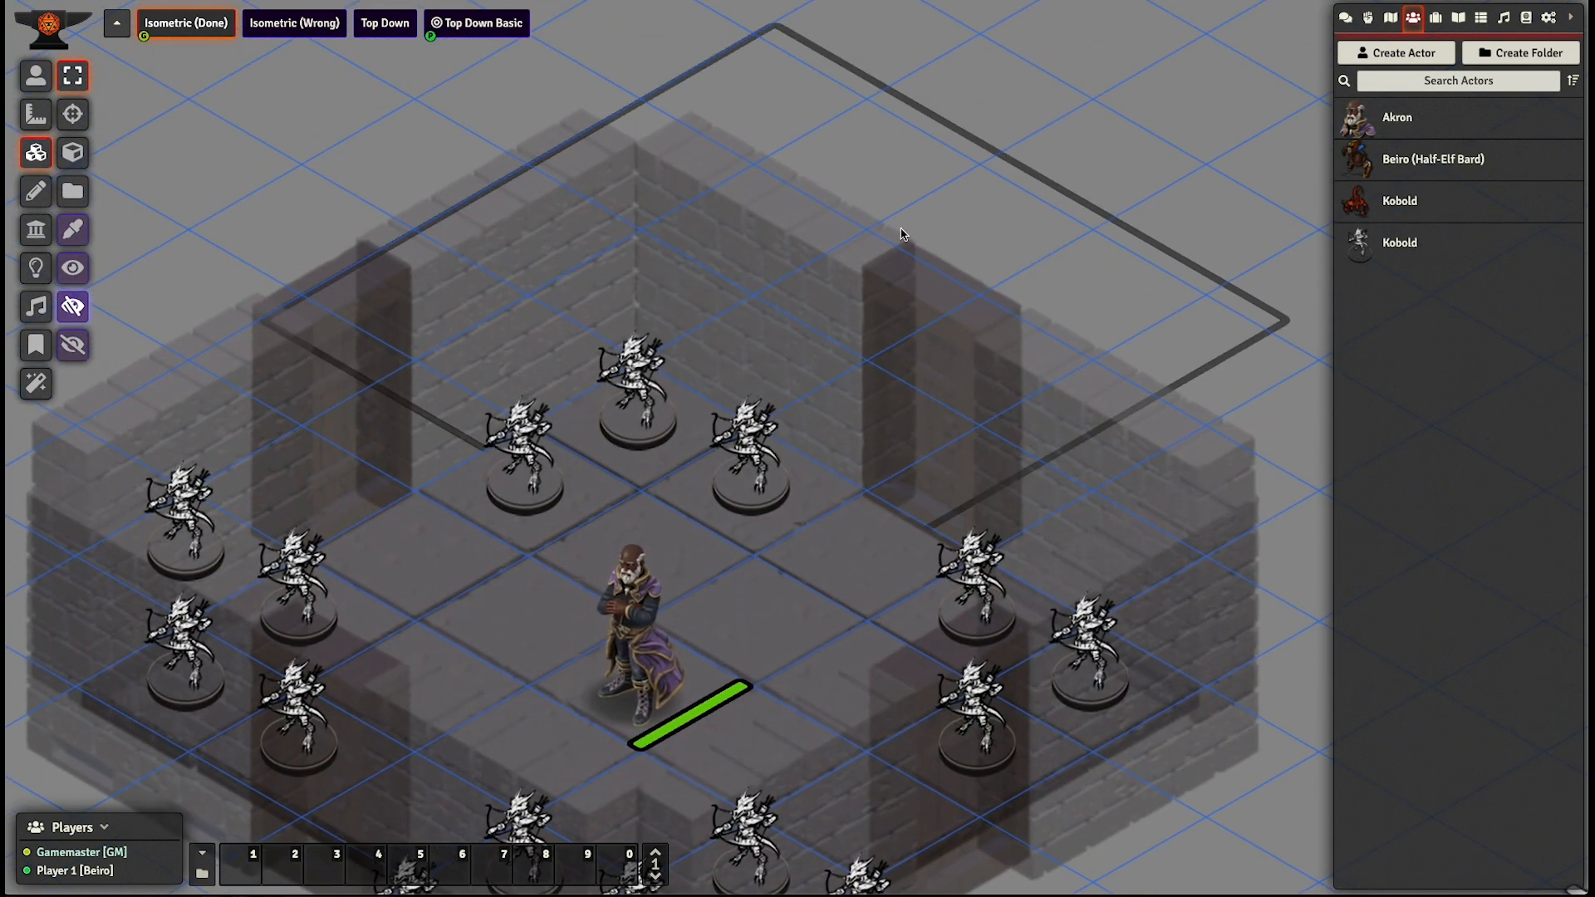
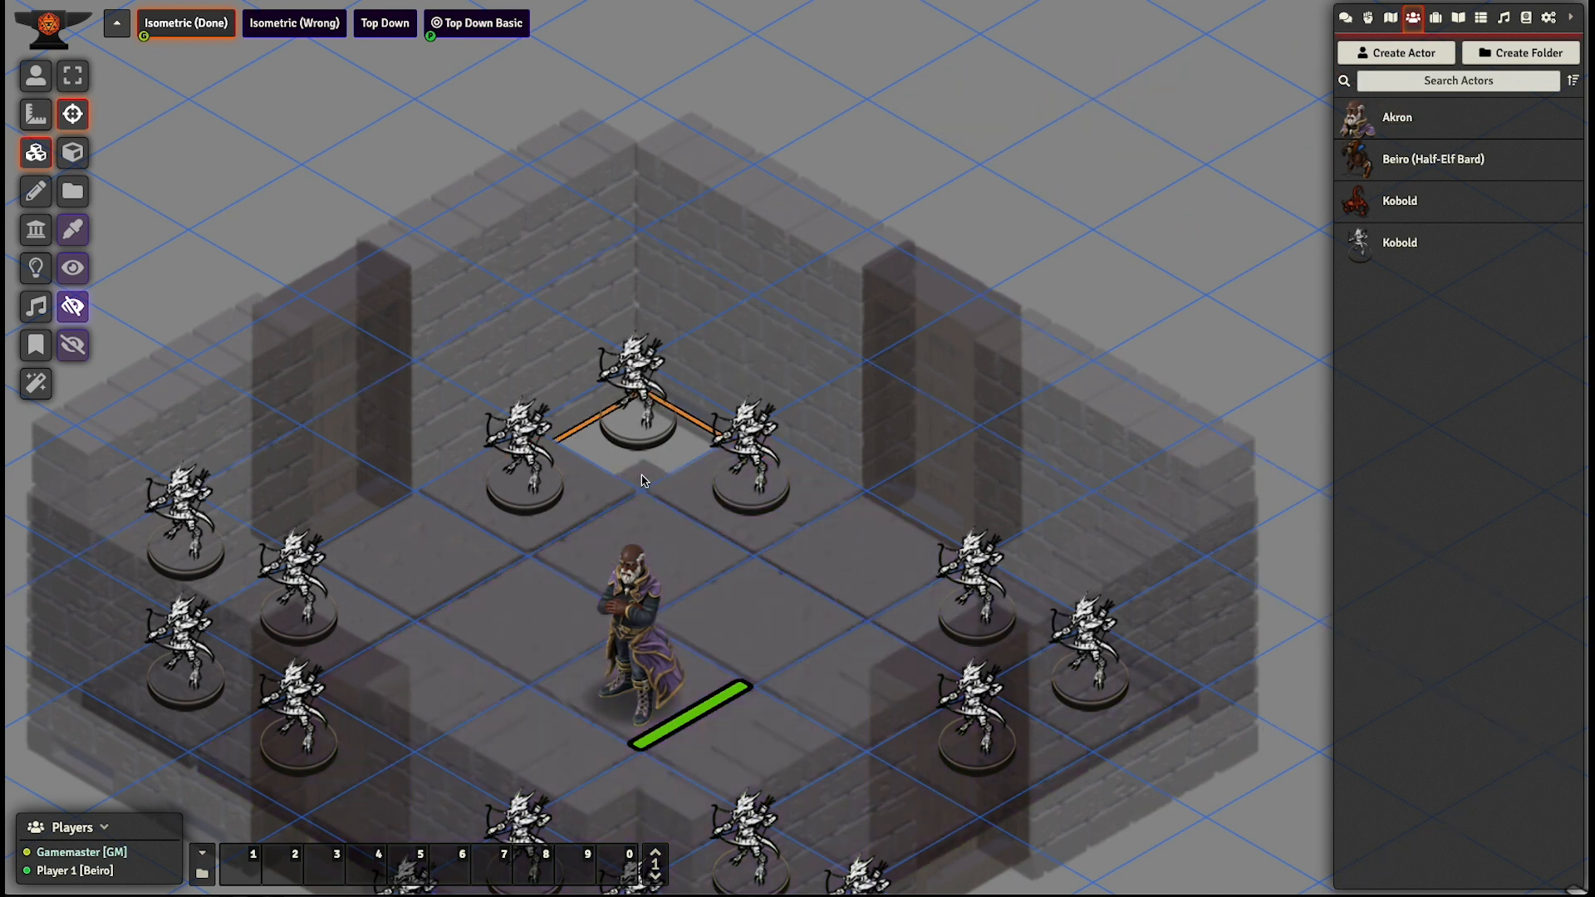
- Select the tile around the three kobolds in the room's back corner and toggle its lock
left_click(1177, 93)
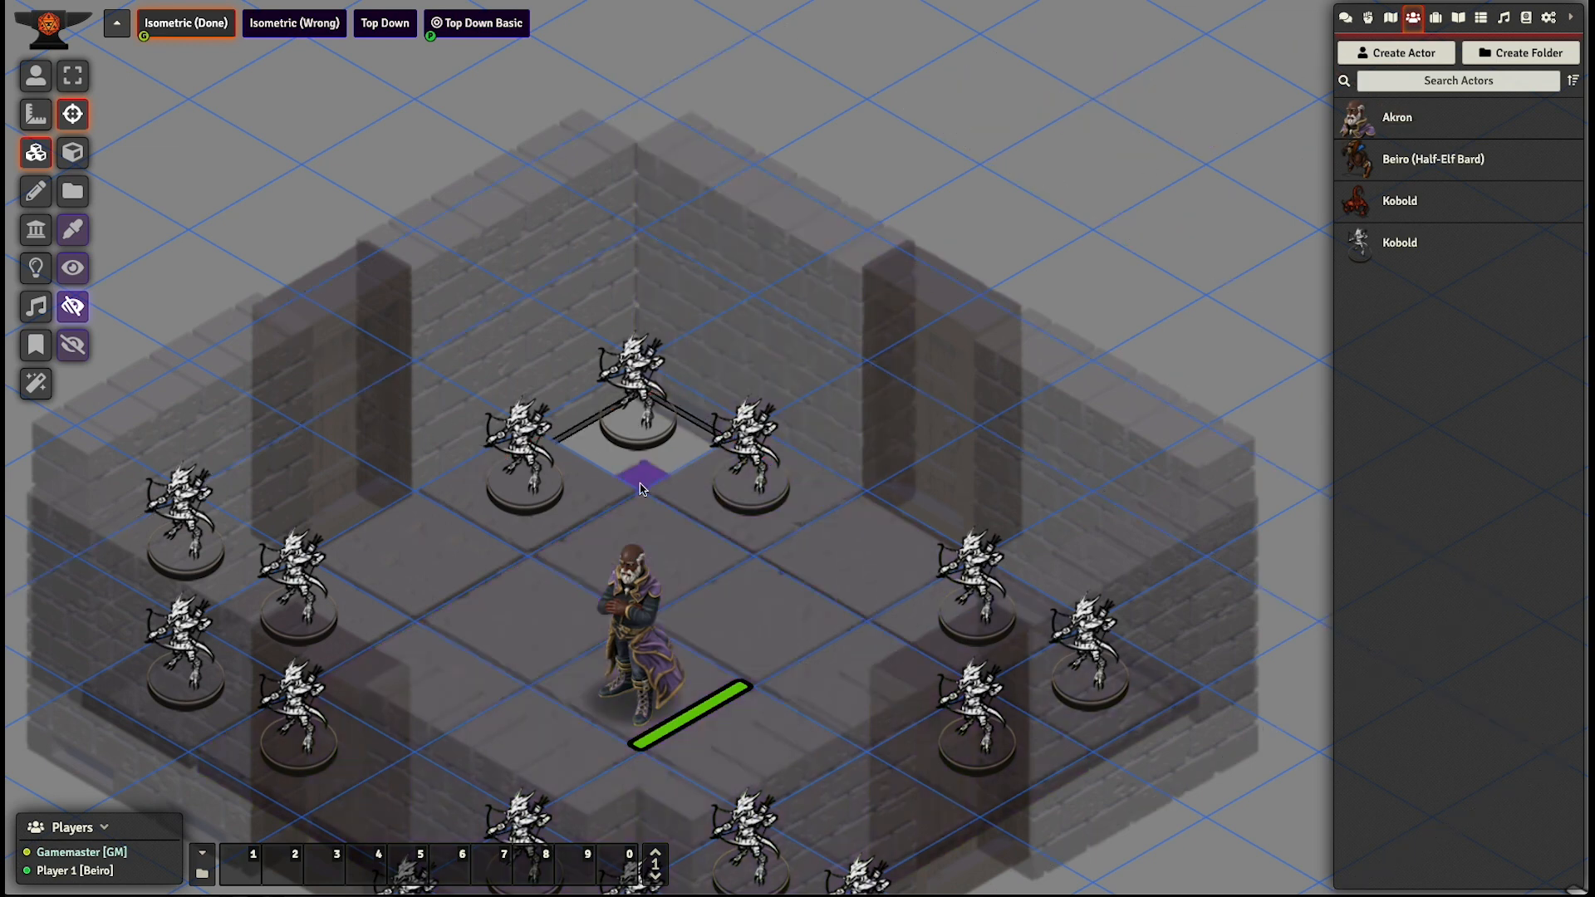
left_click(636, 413)
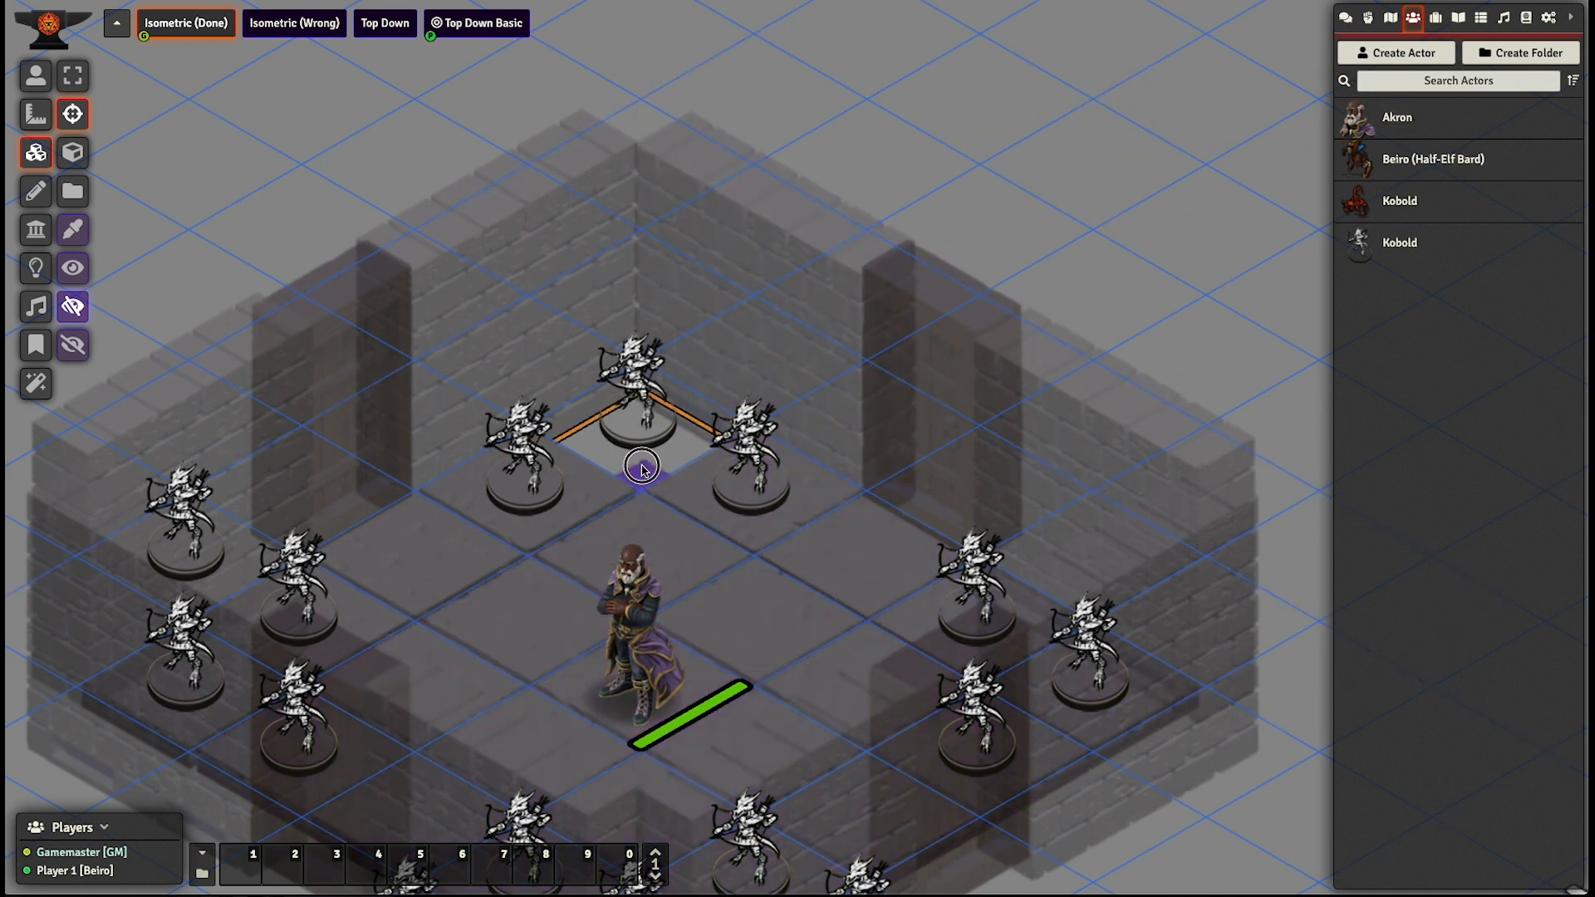
left_click(639, 387)
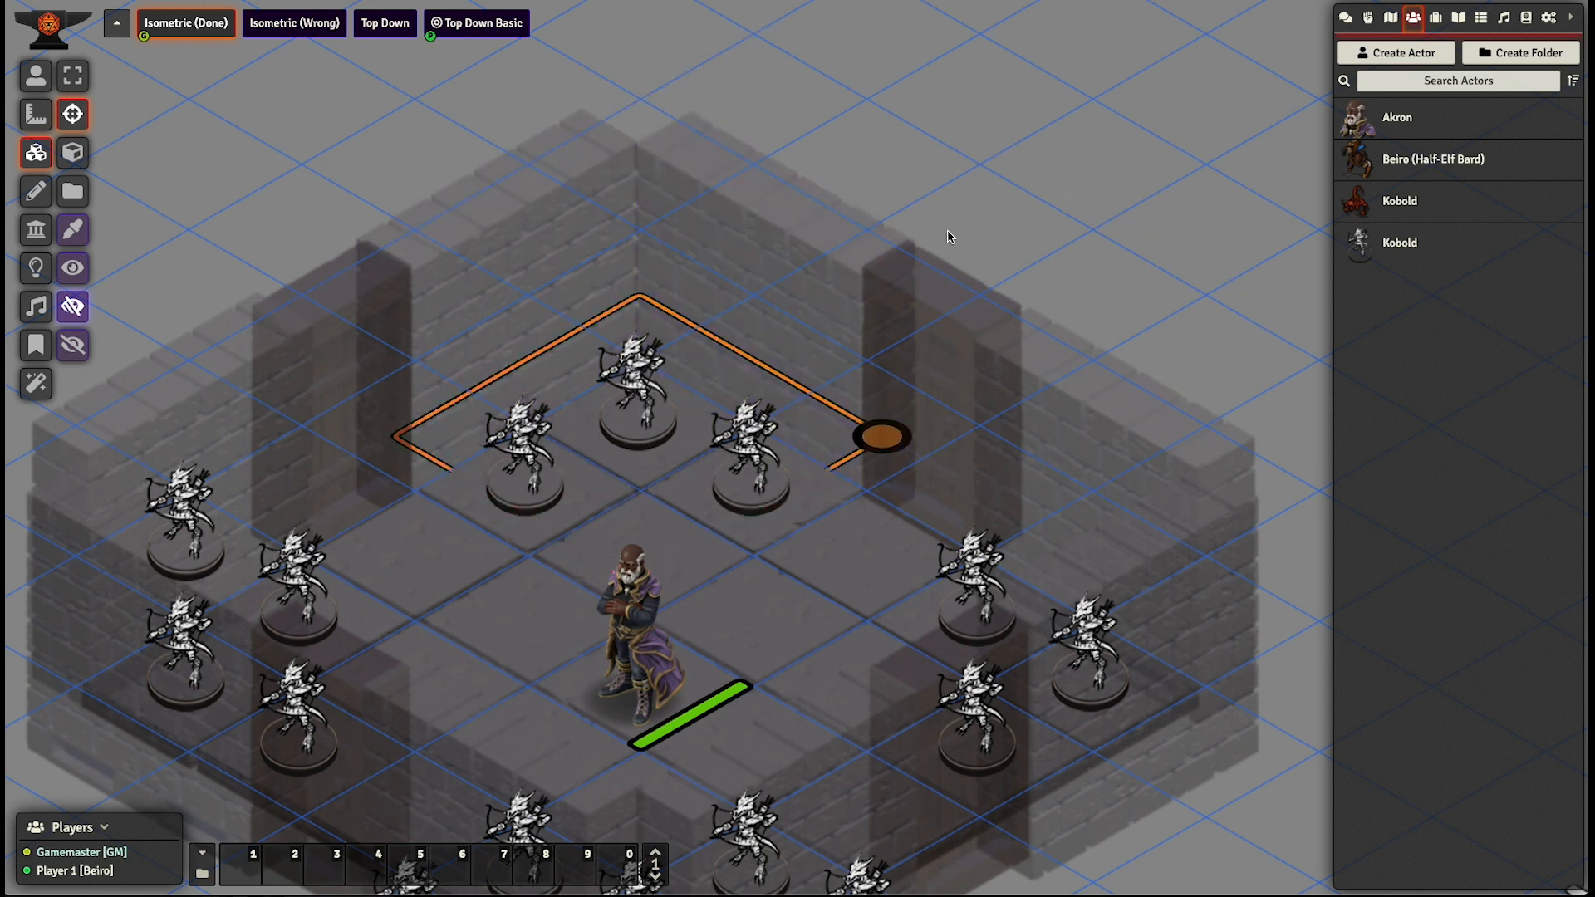
right_click(634, 472)
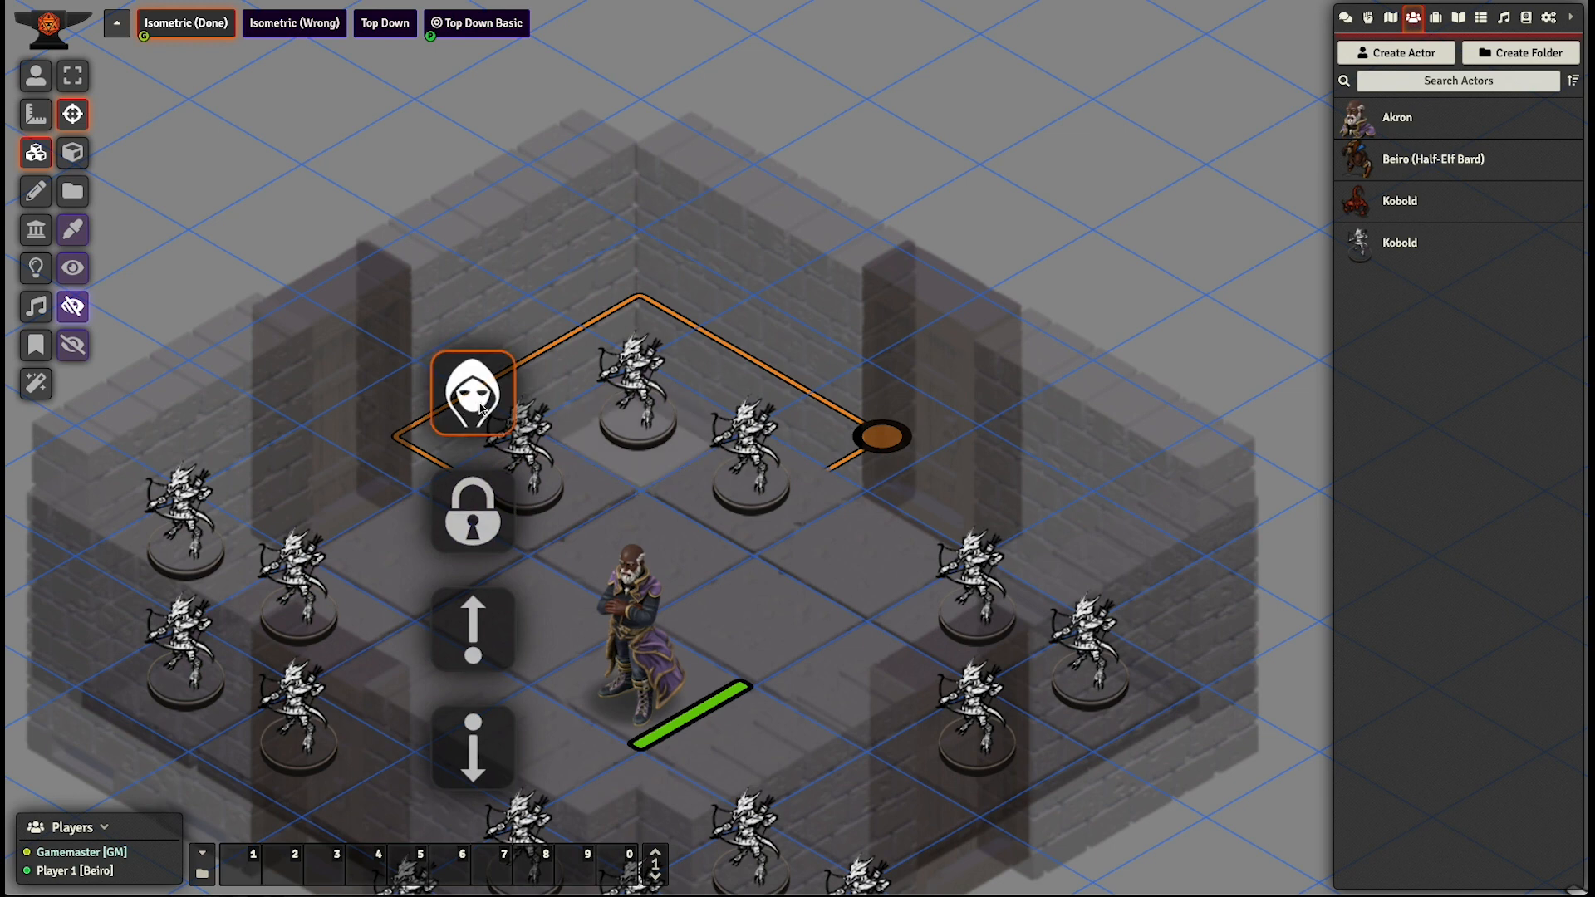
left_click(849, 331)
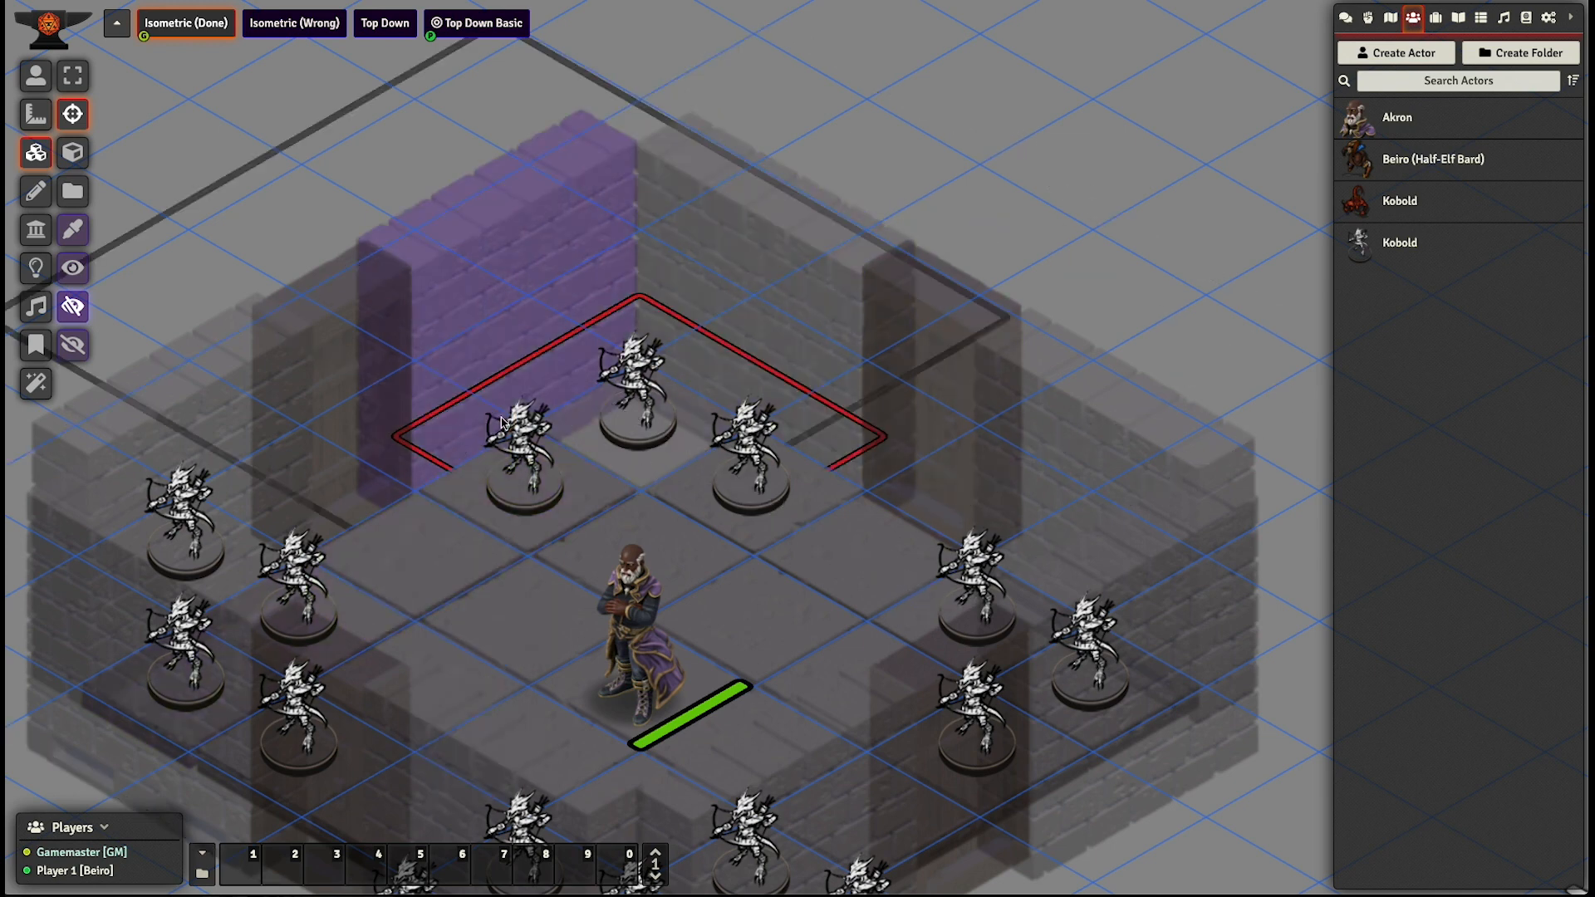
- Check the back corner tile's configuration without editing it, toggle its lock once more and deselect it
double_click(619, 435)
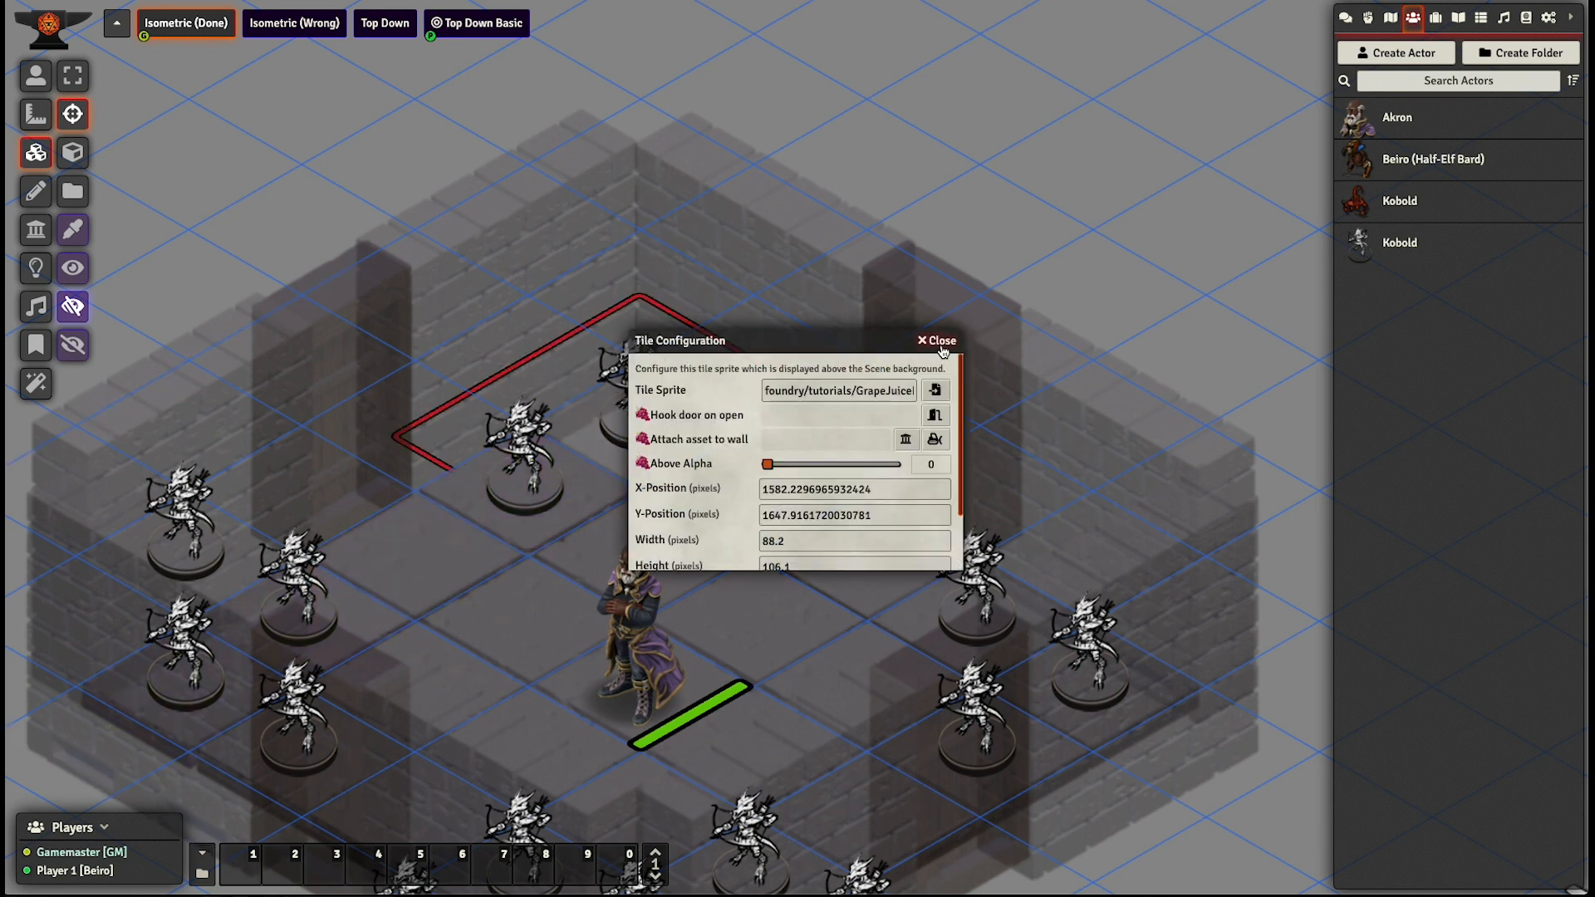
left_click(941, 341)
right_click(646, 465)
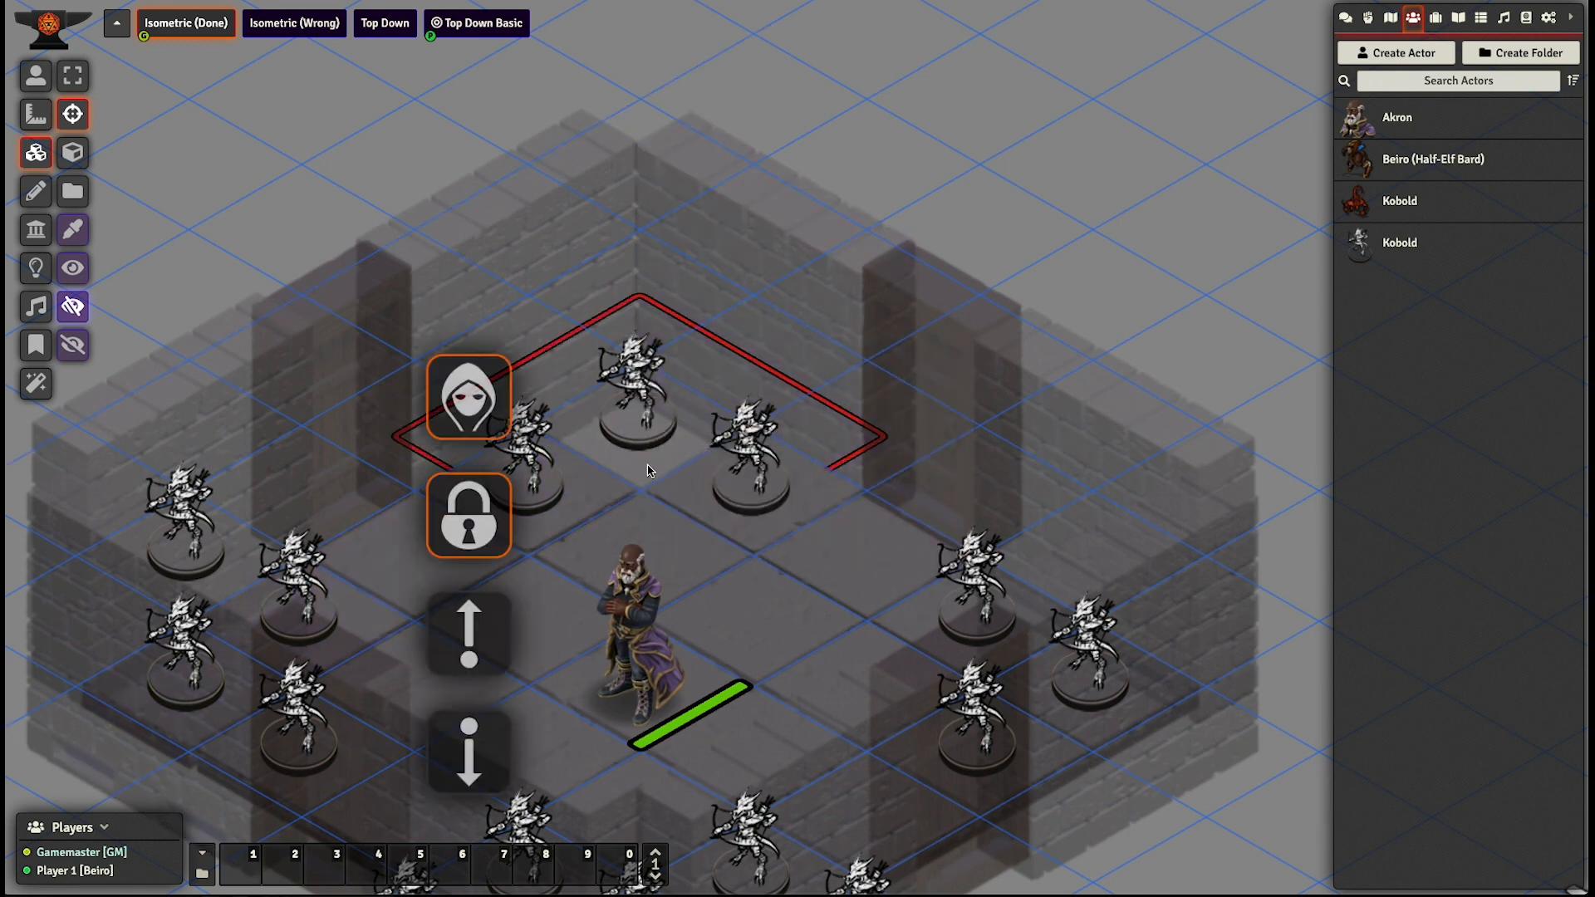
left_click(483, 515)
left_click(1105, 157)
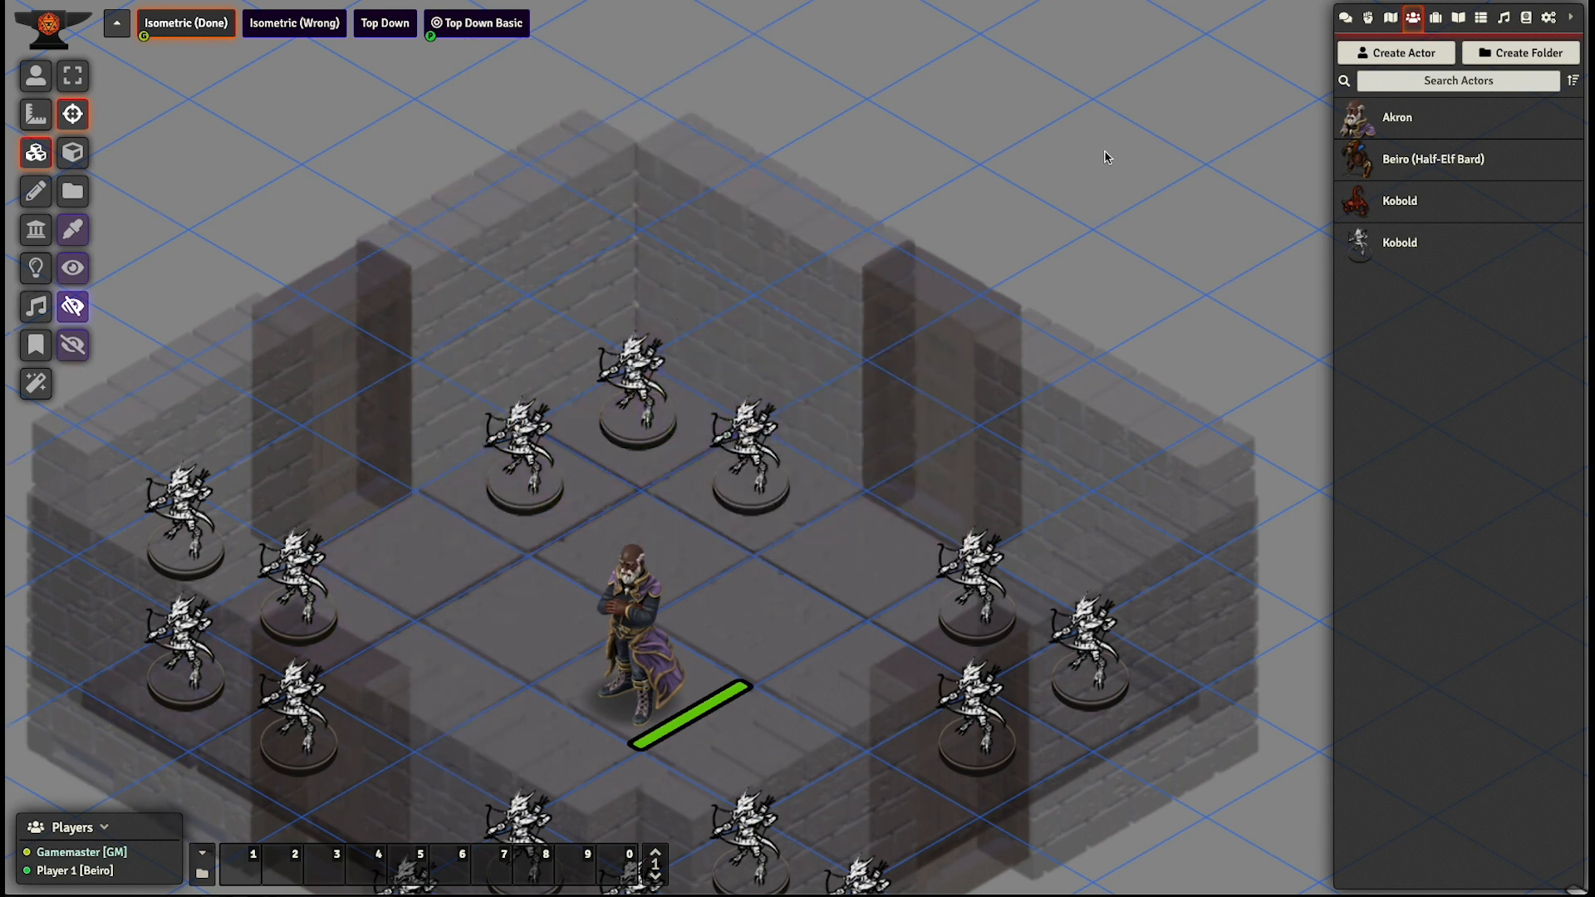
- Place the stacked-barrels tile from the 004_Veteran_Guide_Encounter assets on the open ground near the pine tree and close the asset browser
scroll(786, 352, "down", 5)
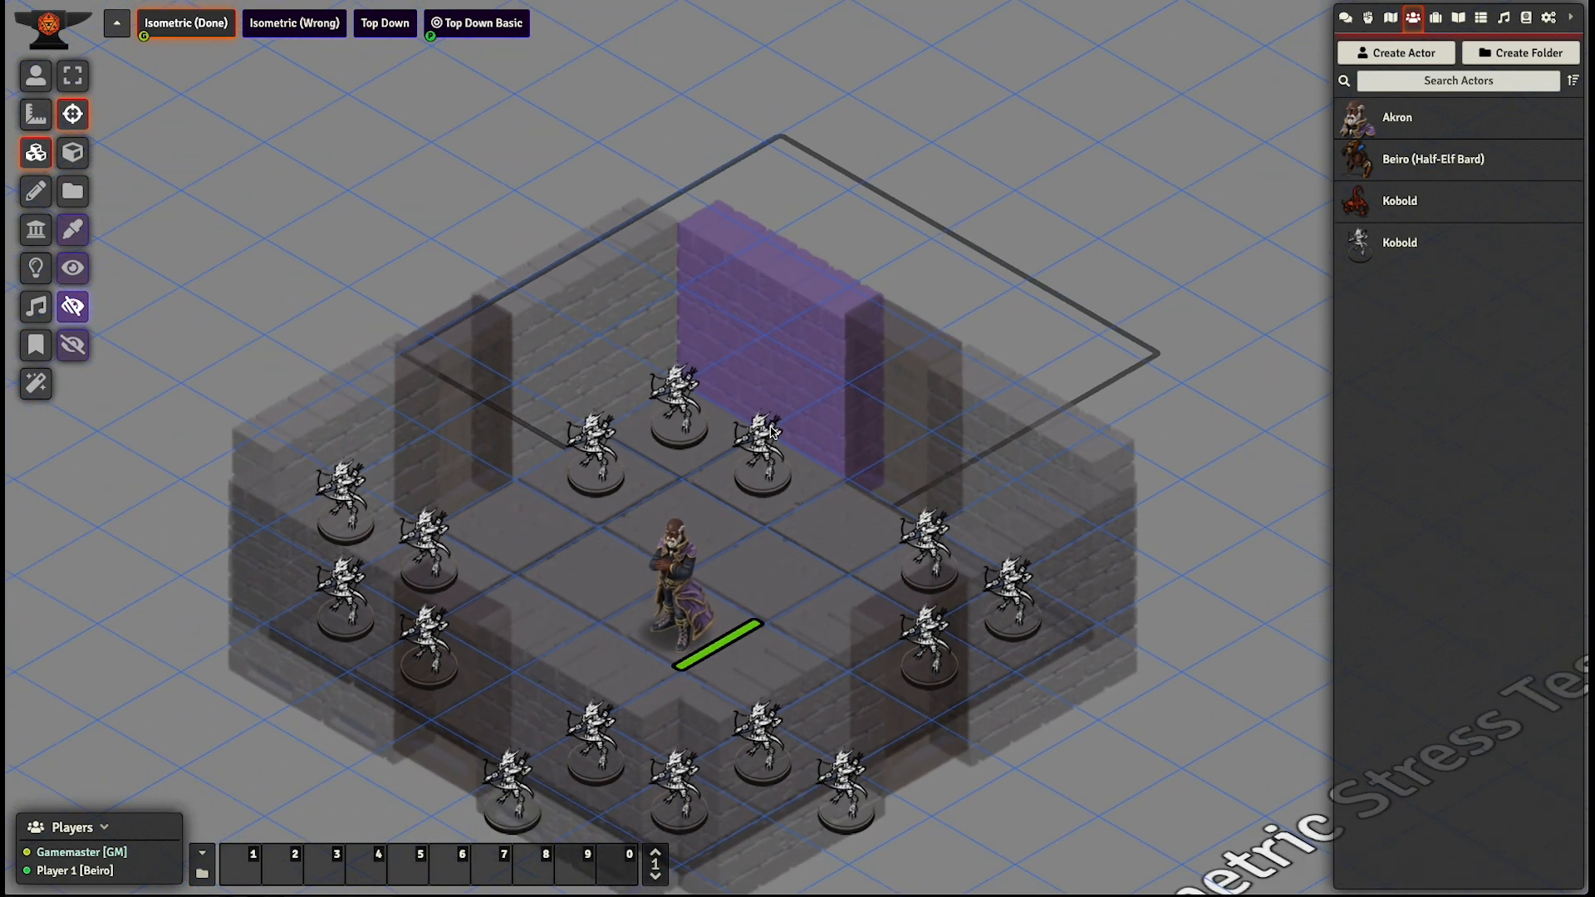
left_click_drag(681, 476, 629, 362)
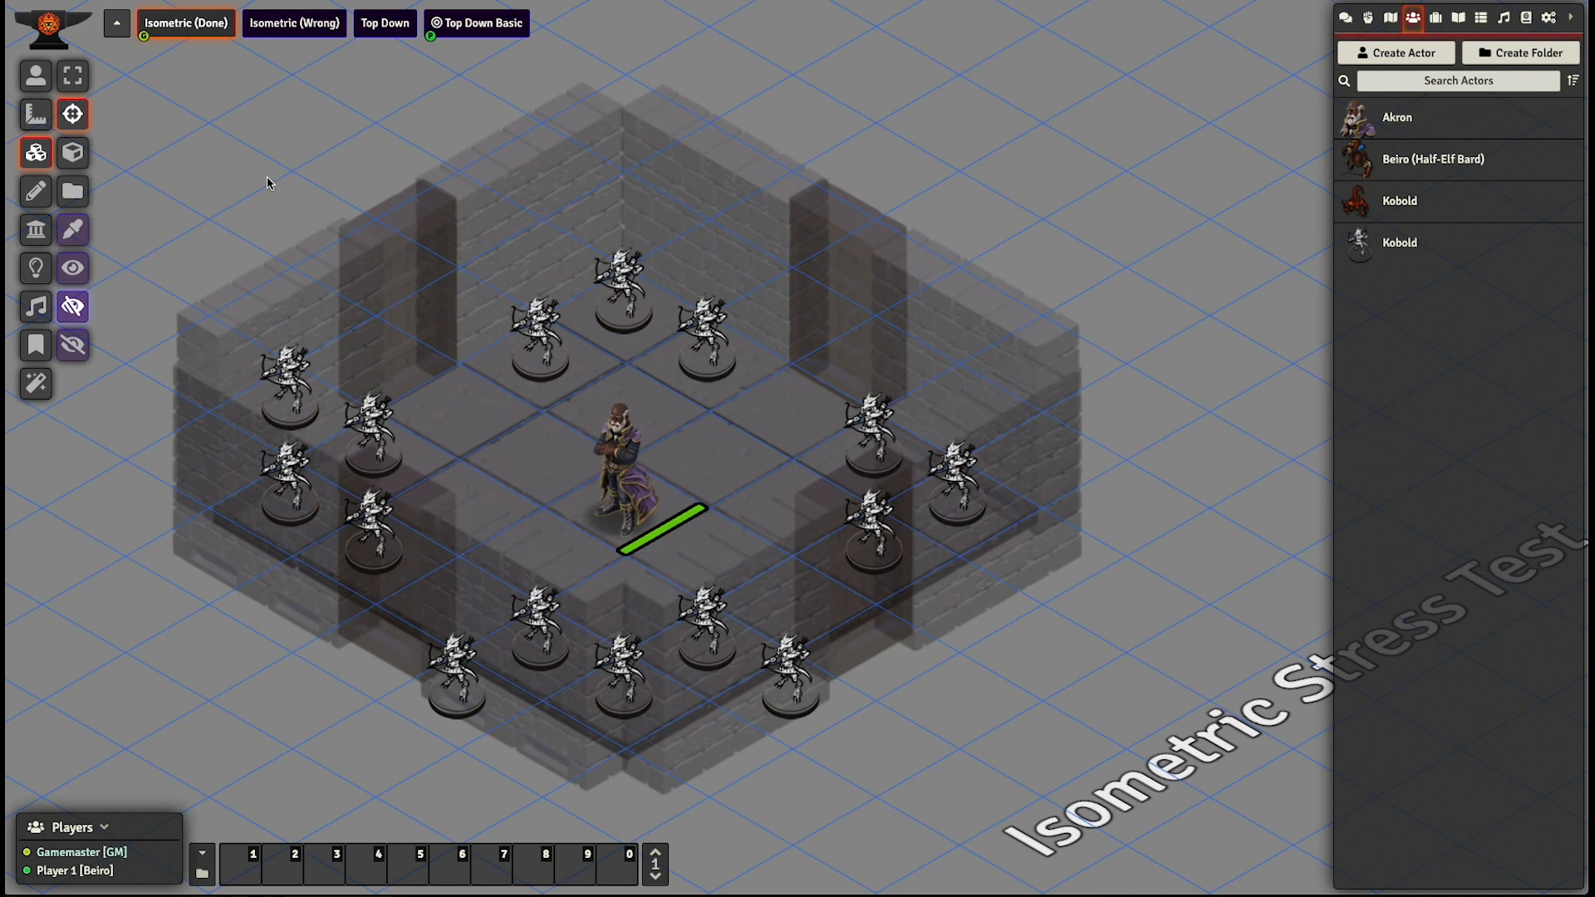
scroll(499, 232, "down", 3)
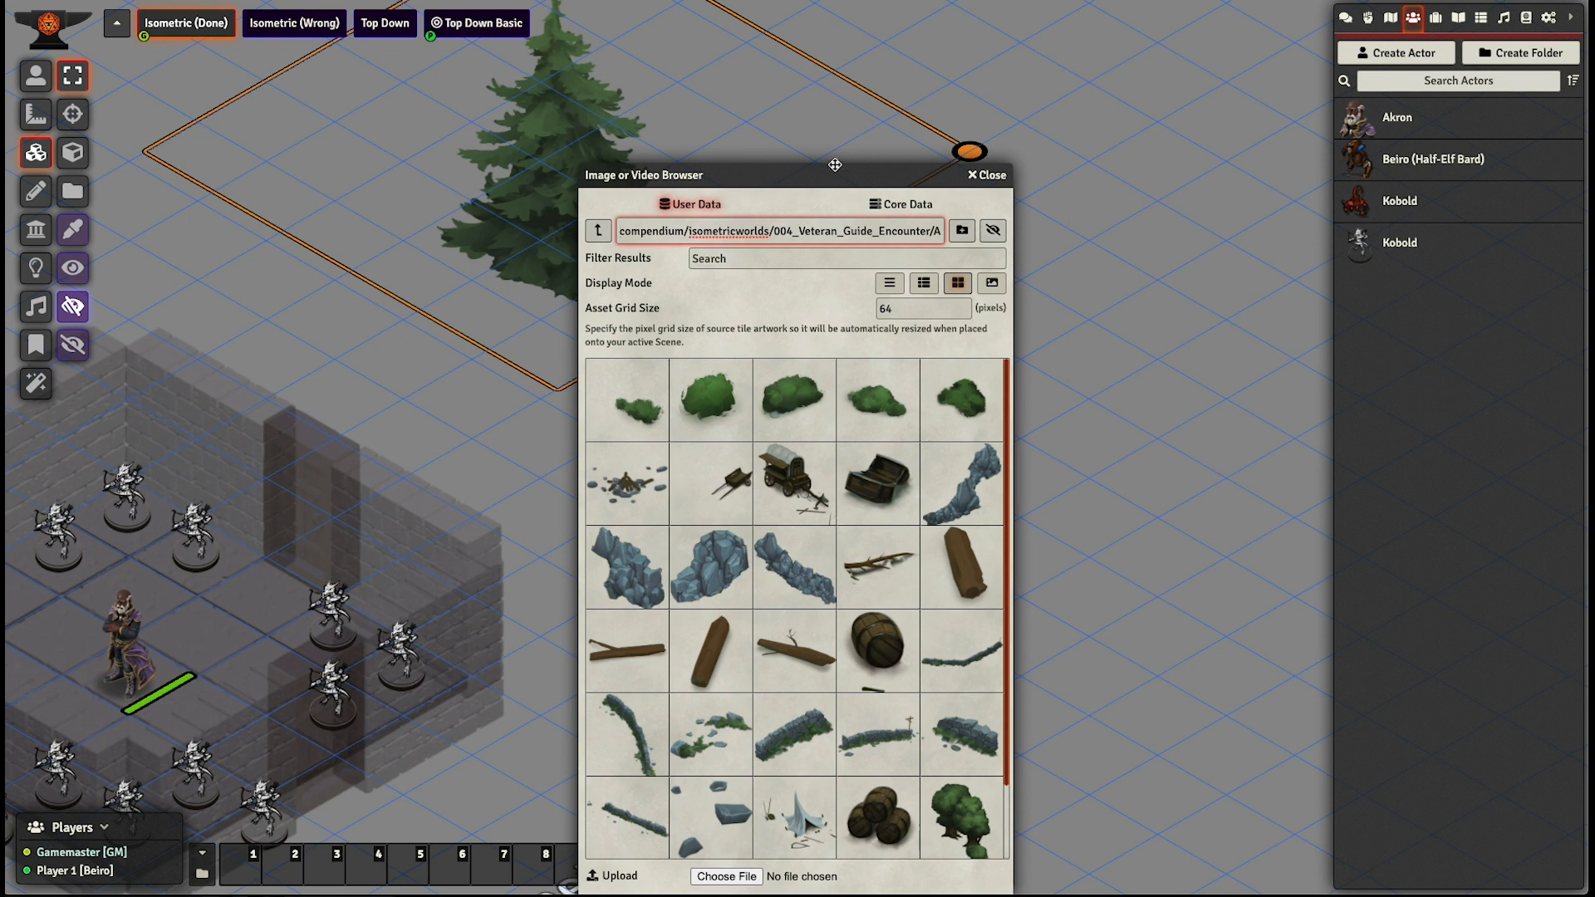
left_click_drag(835, 165, 574, 64)
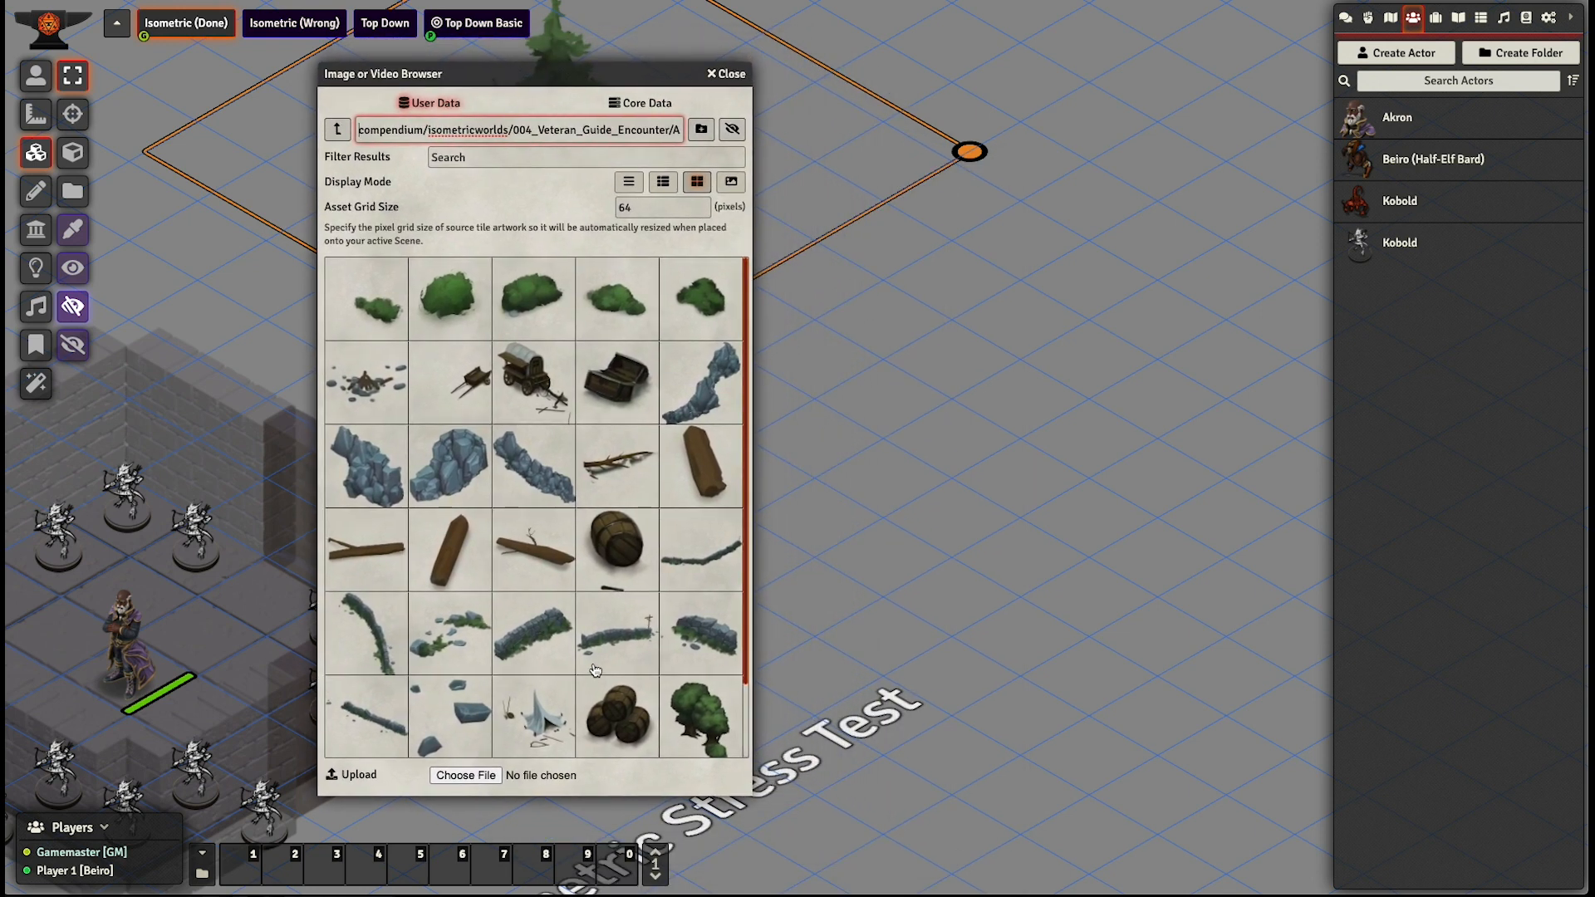
left_click_drag(615, 729, 958, 387)
left_click(727, 73)
left_click(962, 407)
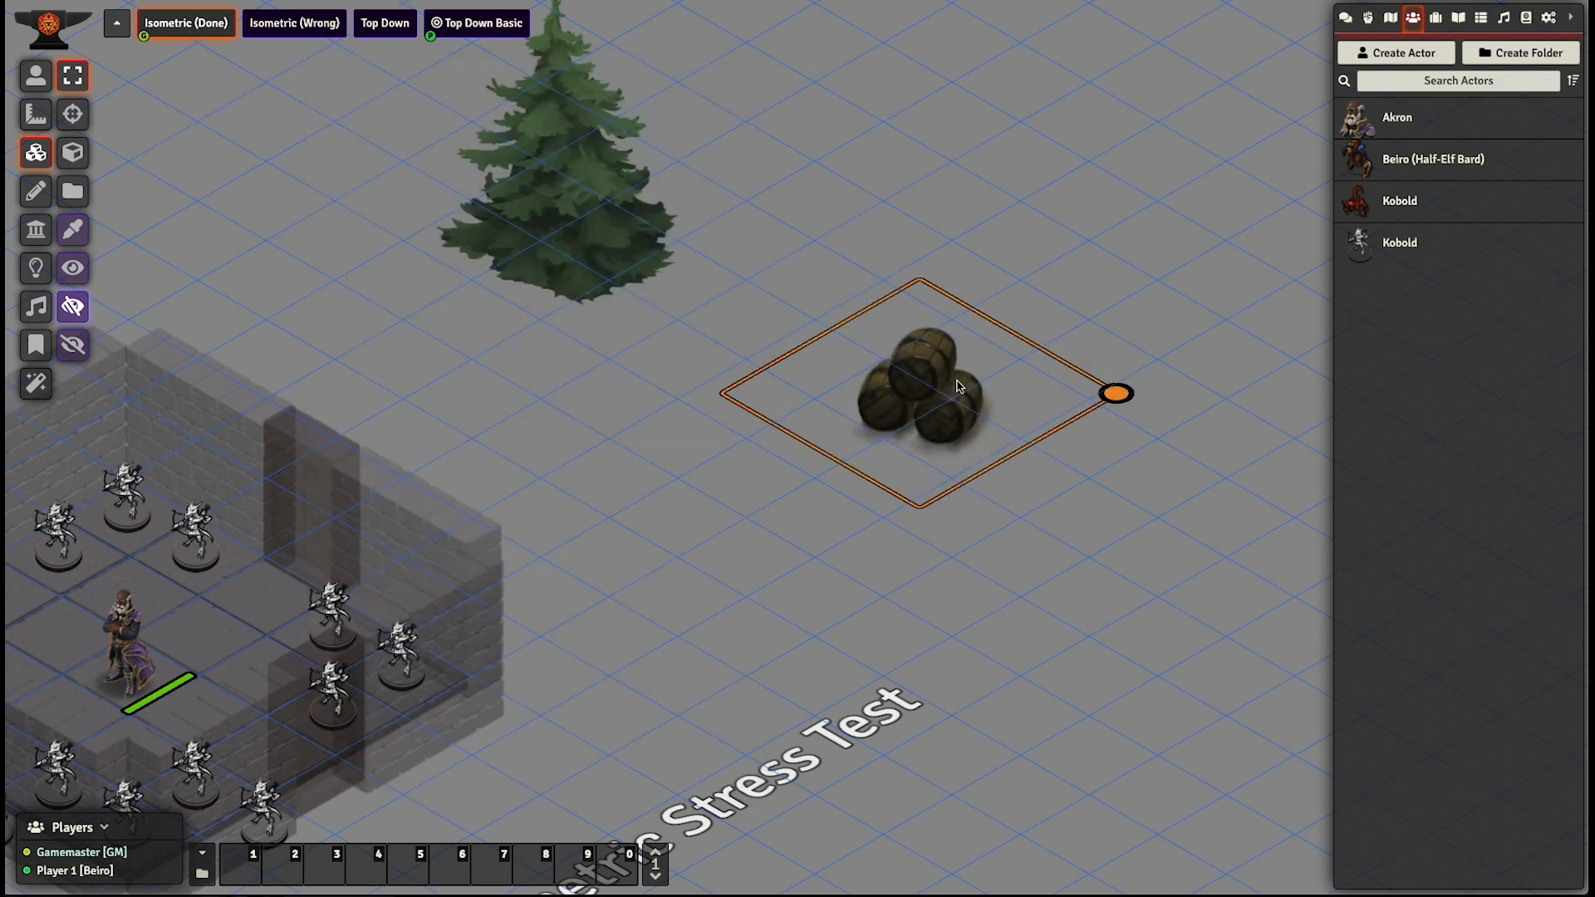
scroll(922, 400, "up", 10)
right_click(921, 403)
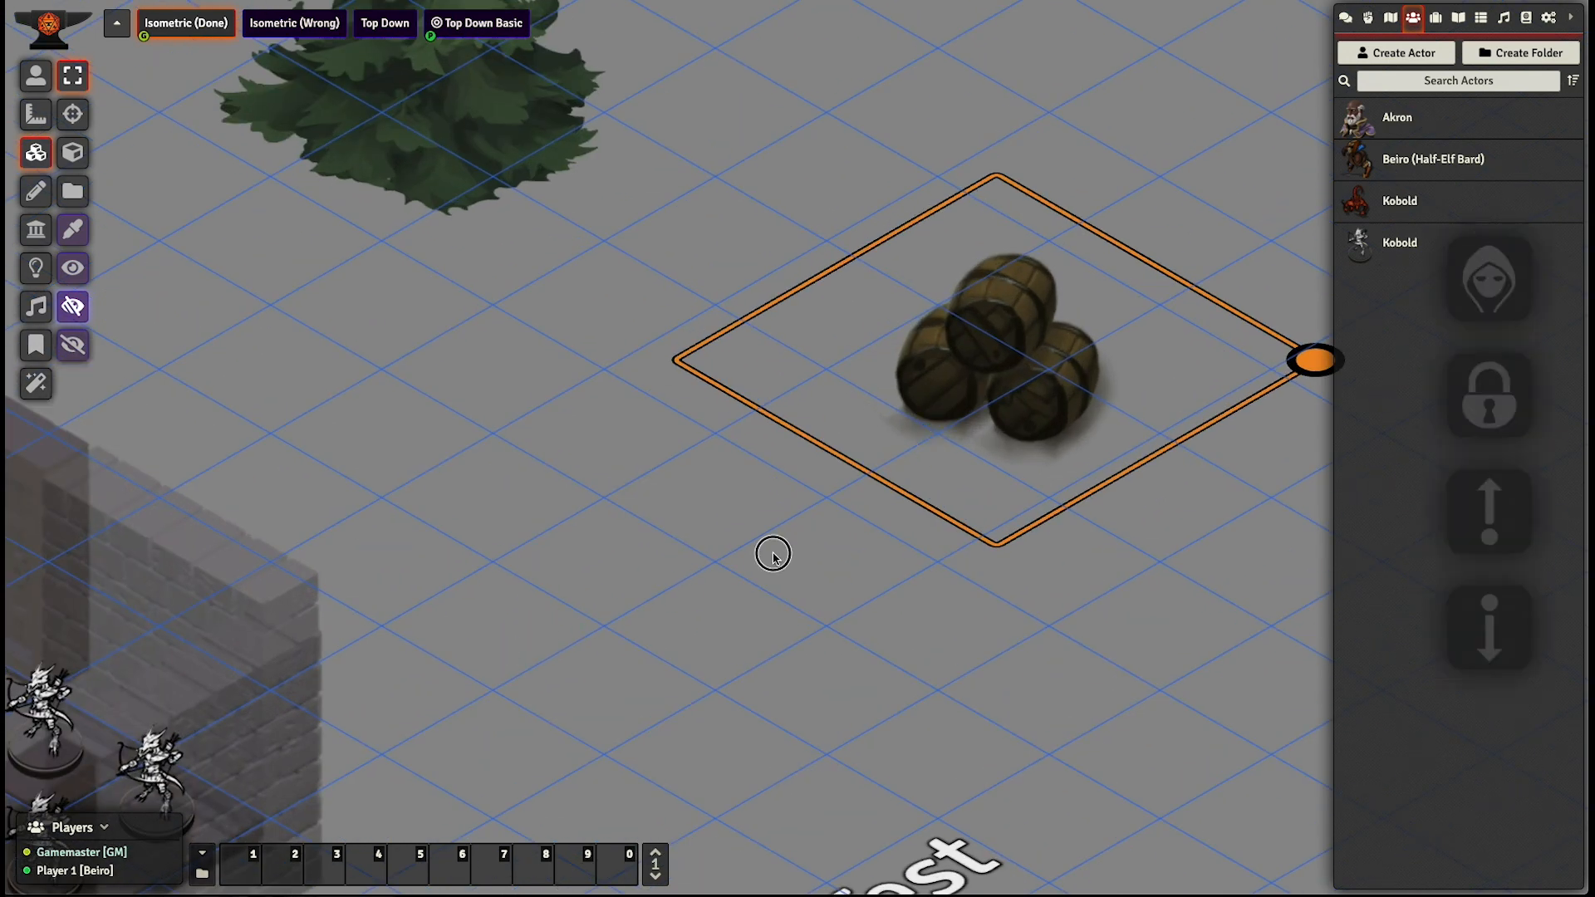
left_click(809, 556)
- Try to trace the back outline of the barrel stack by hand with chained terrain walls
left_click_drag(656, 619, 373, 705)
scroll(426, 671, "up", 5)
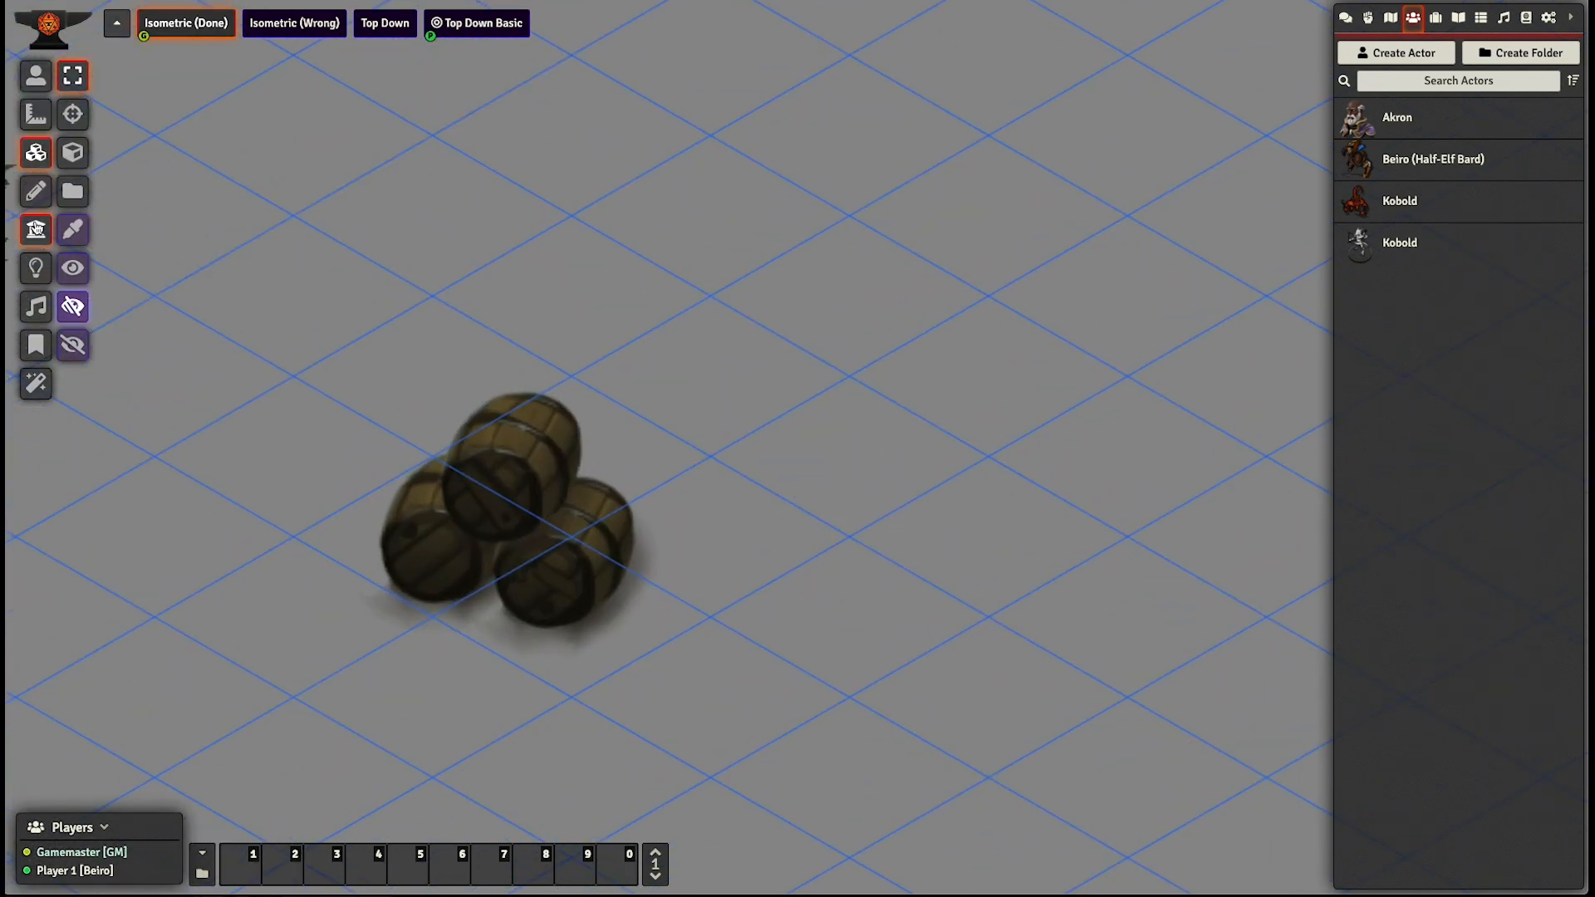
left_click(36, 230)
left_click_drag(379, 565, 380, 532)
left_click(401, 477, "ctrl")
left_click(450, 447, "ctrl")
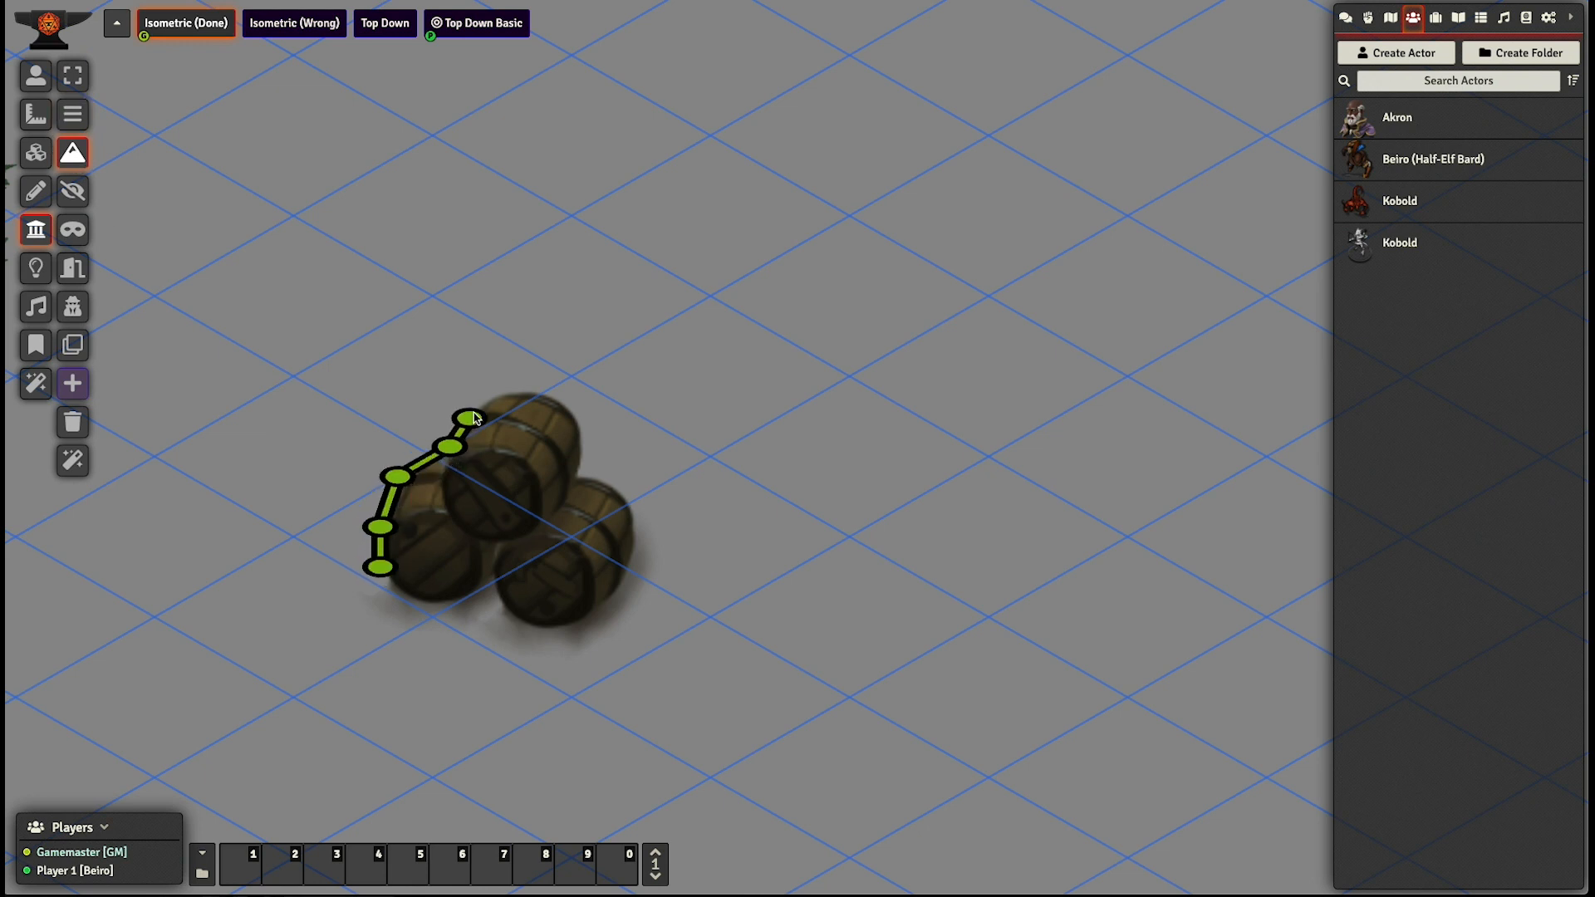
left_click(485, 406, "ctrl")
left_click(573, 395, "ctrl")
left_click(587, 468, "ctrl")
left_click(589, 487, "ctrl")
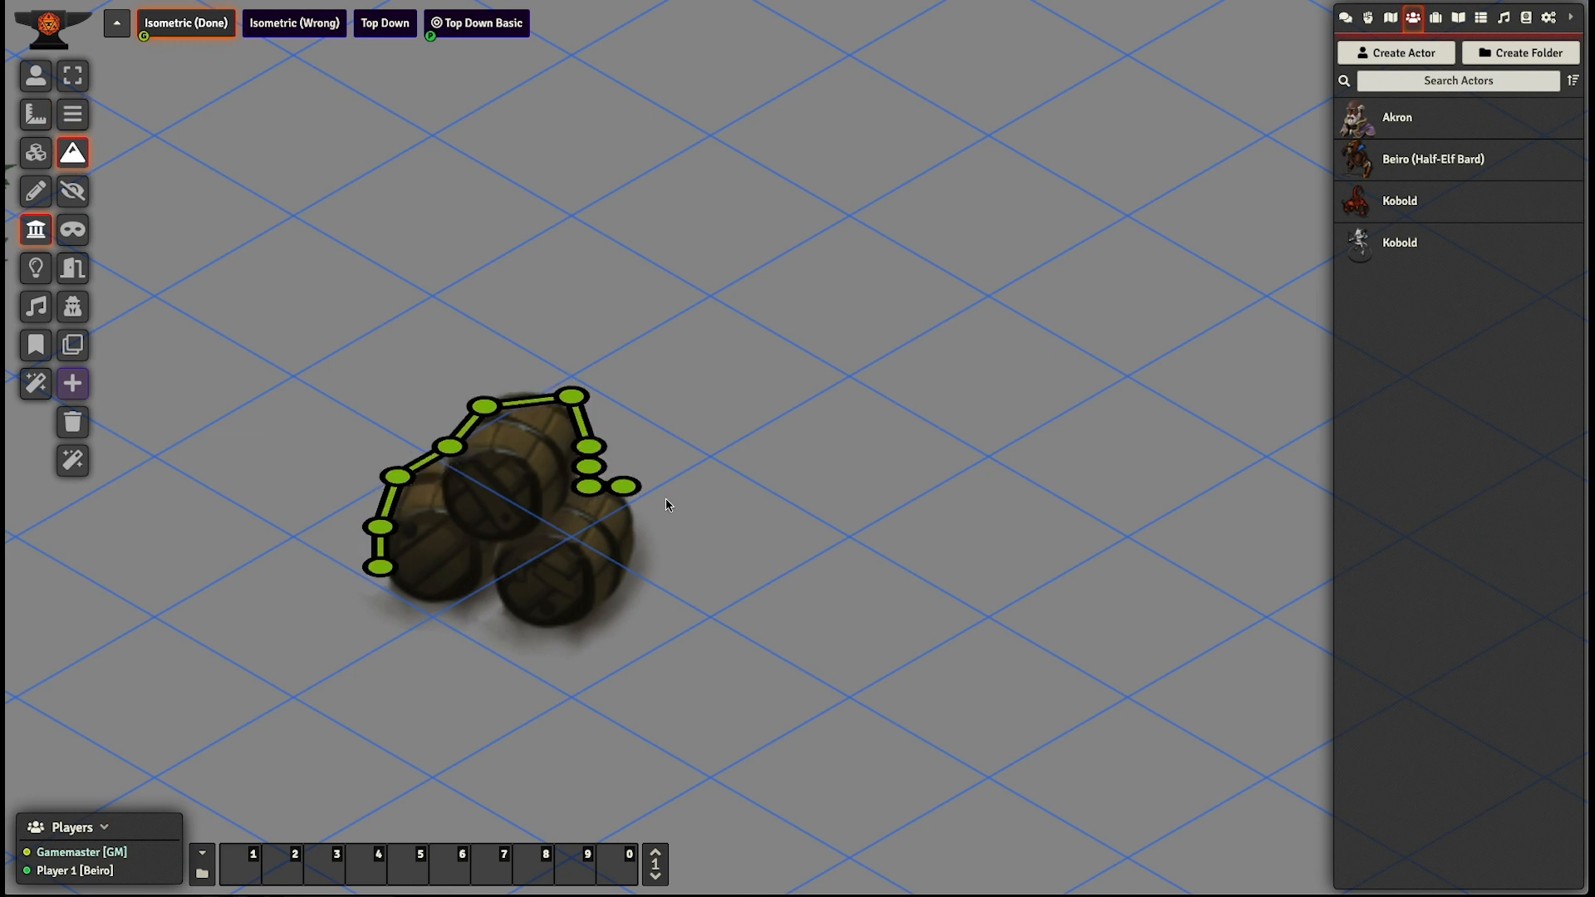
left_click(693, 507)
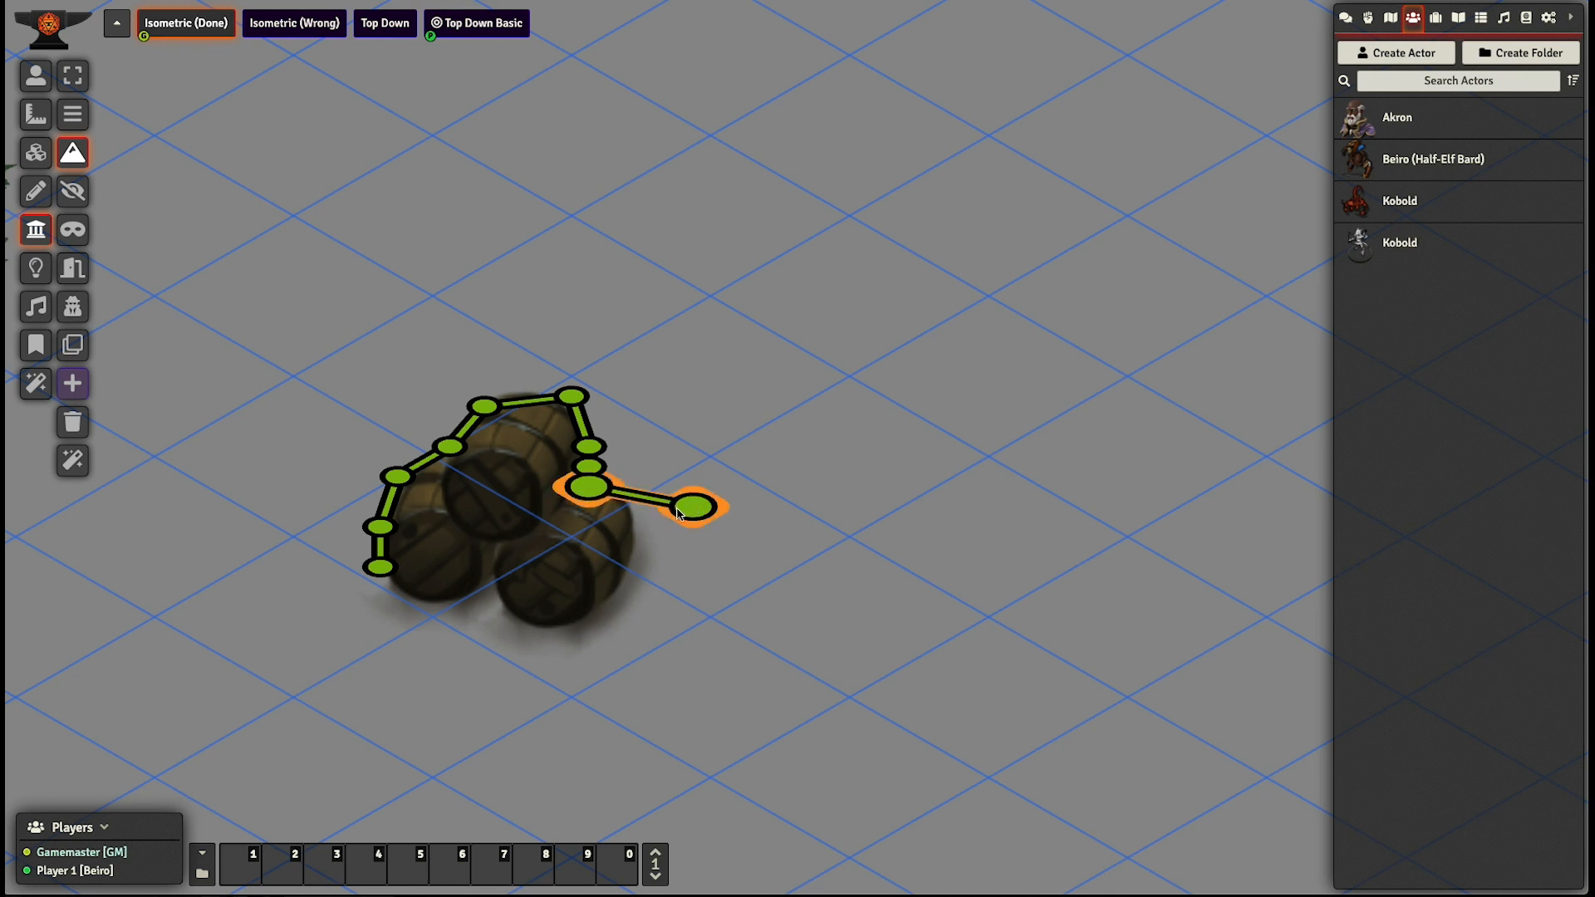
- Delete the hand-drawn terrain walls around the barrel stack
left_click(72, 76)
left_click_drag(540, 715, 932, 501)
key("Delete")
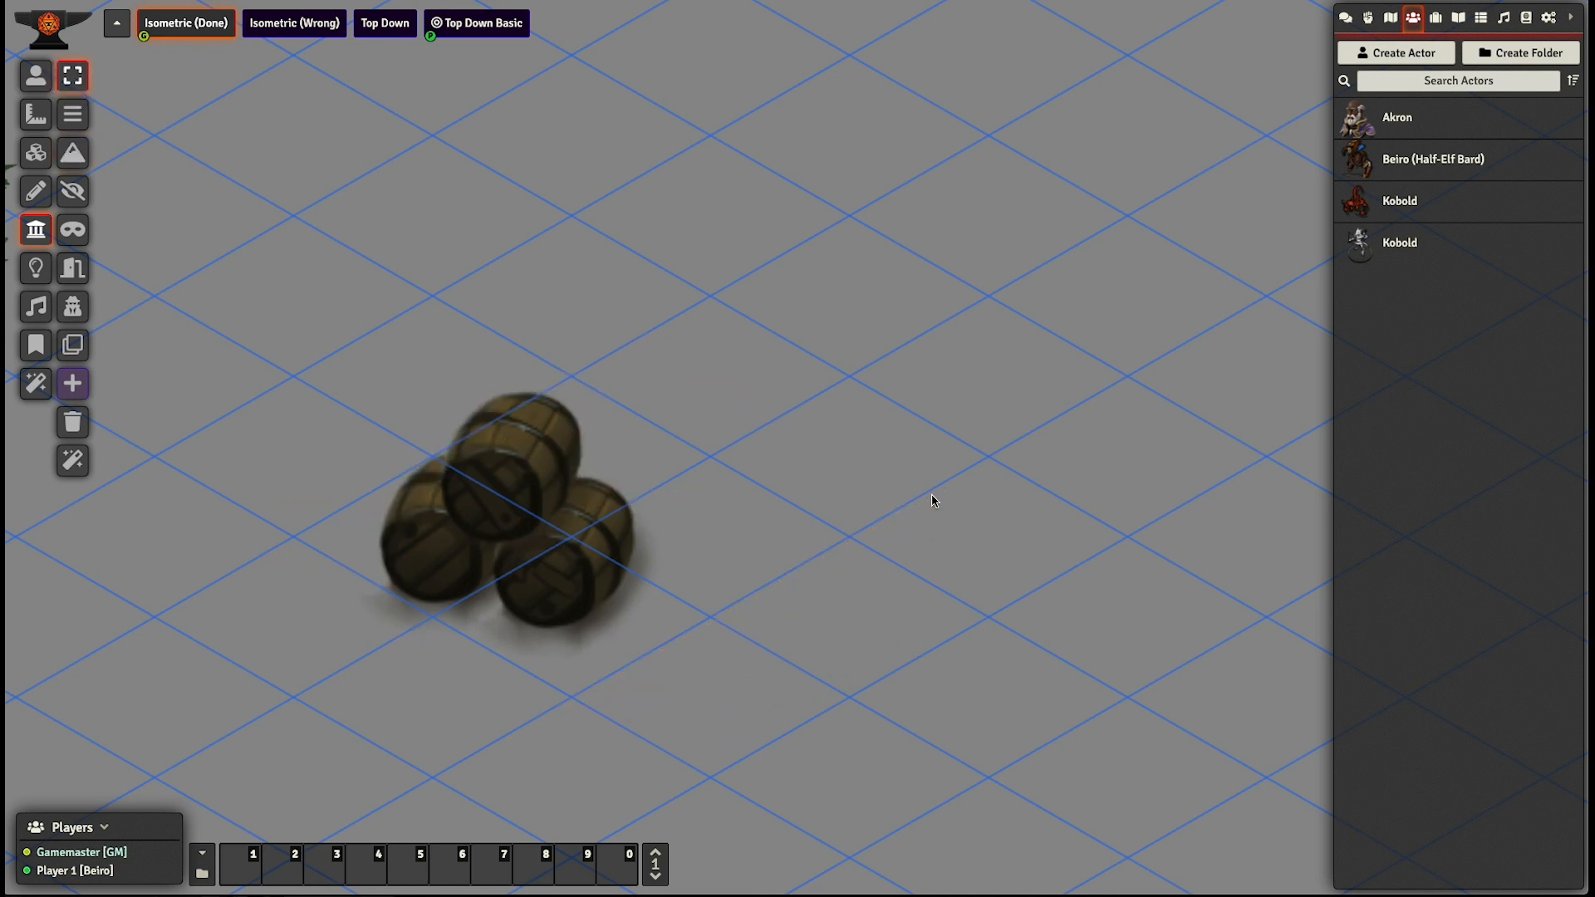
- Generate a closed outline of terrain walls automatically around the barrel stack tile
scroll(727, 594, "down", 6)
left_click_drag(807, 543, 933, 510)
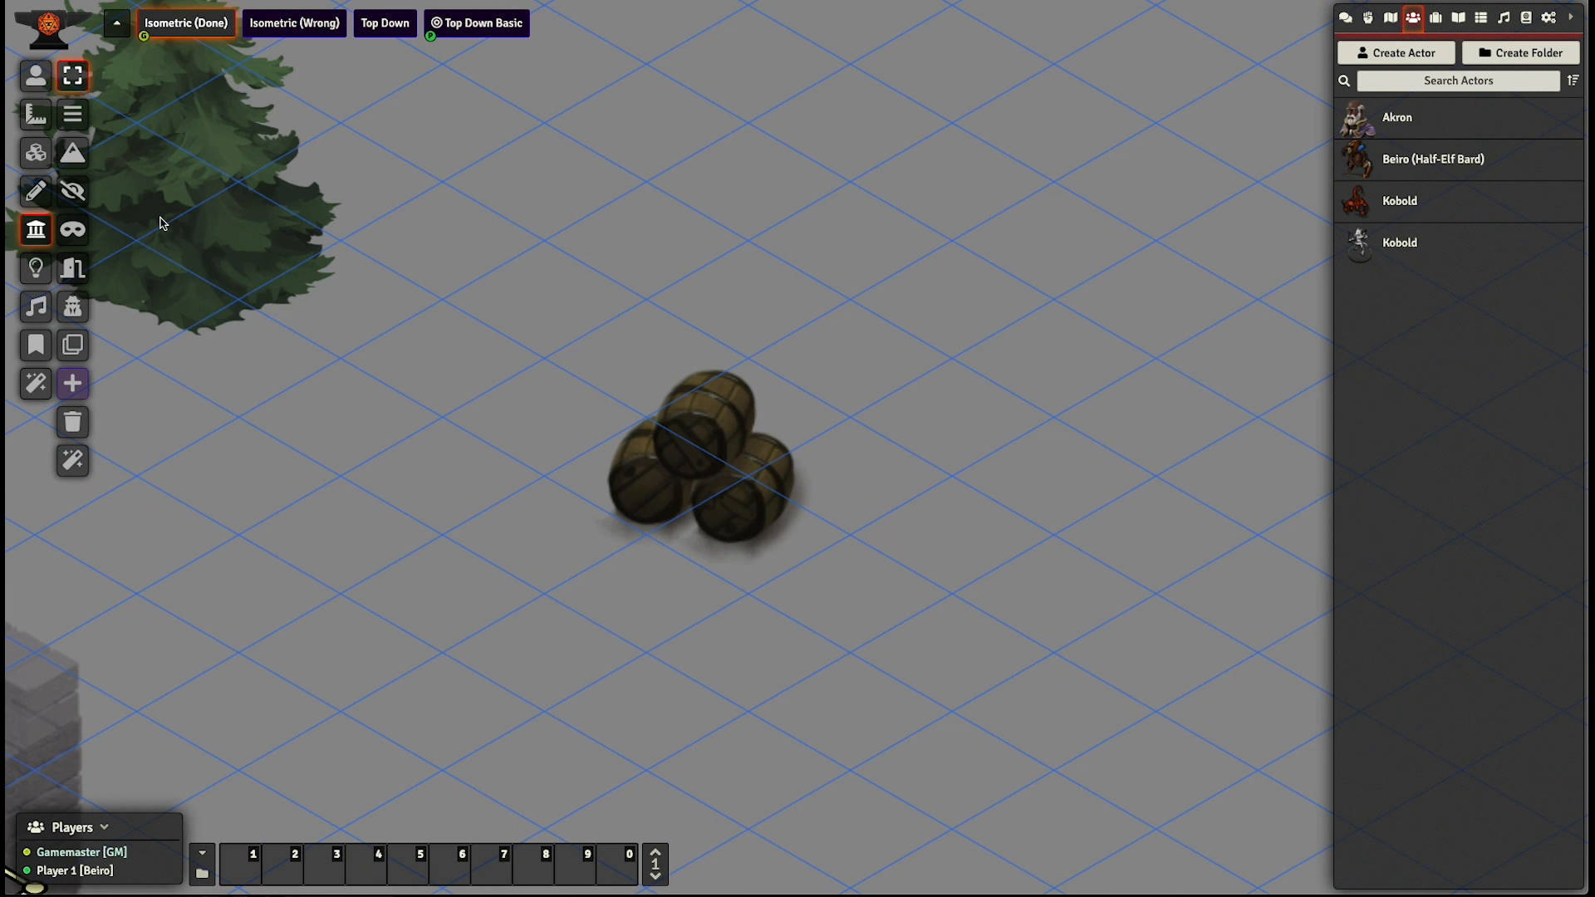
left_click(75, 165)
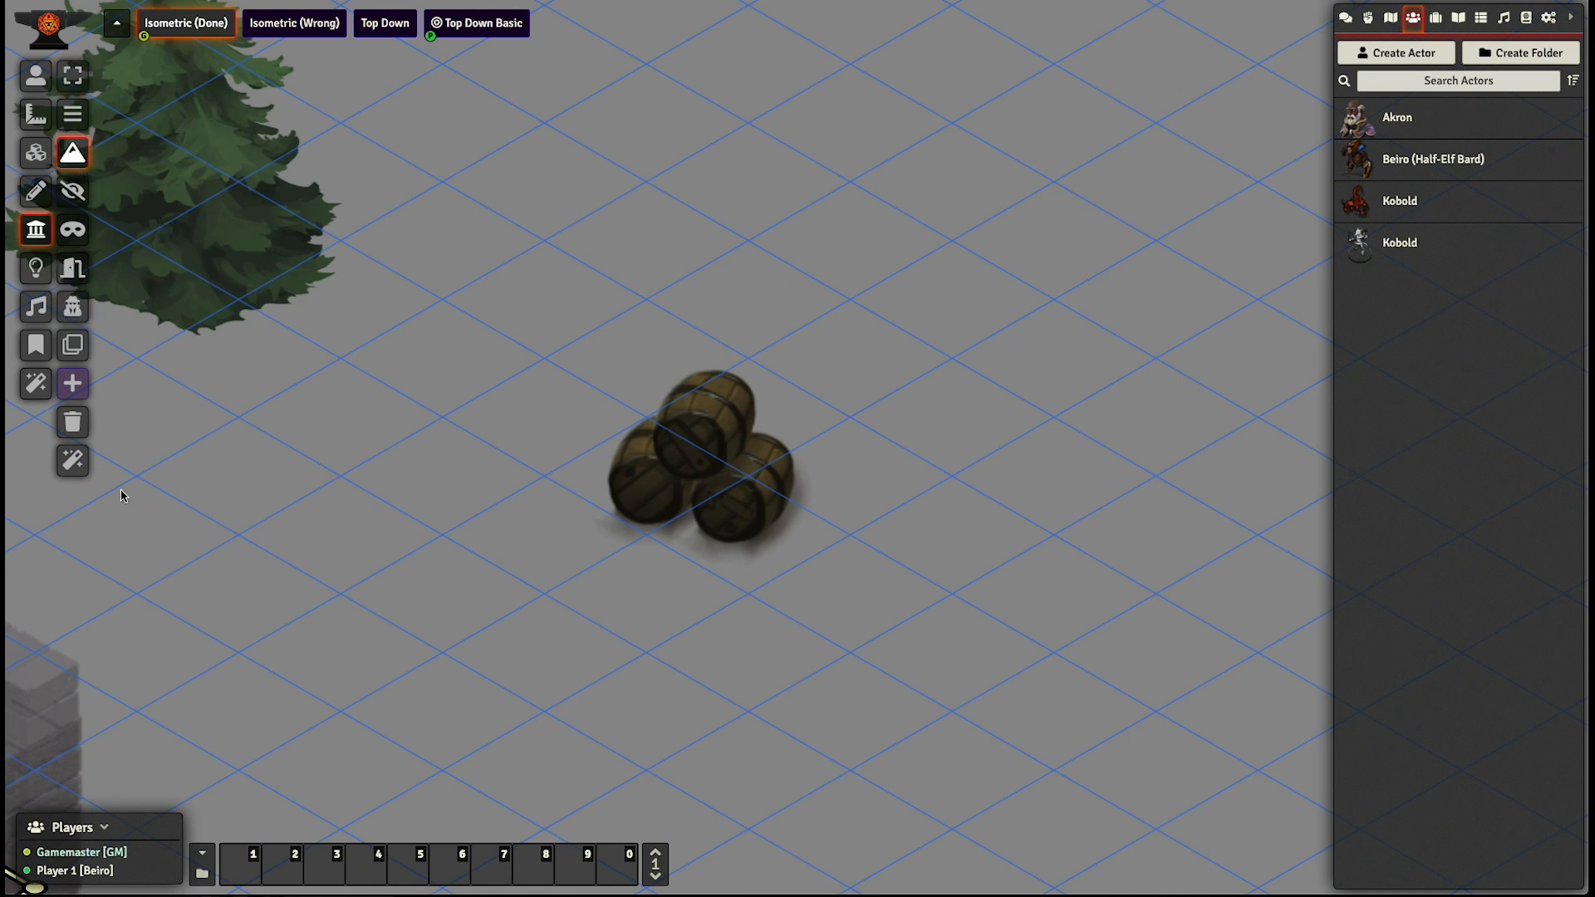
left_click(71, 474)
left_click(701, 468)
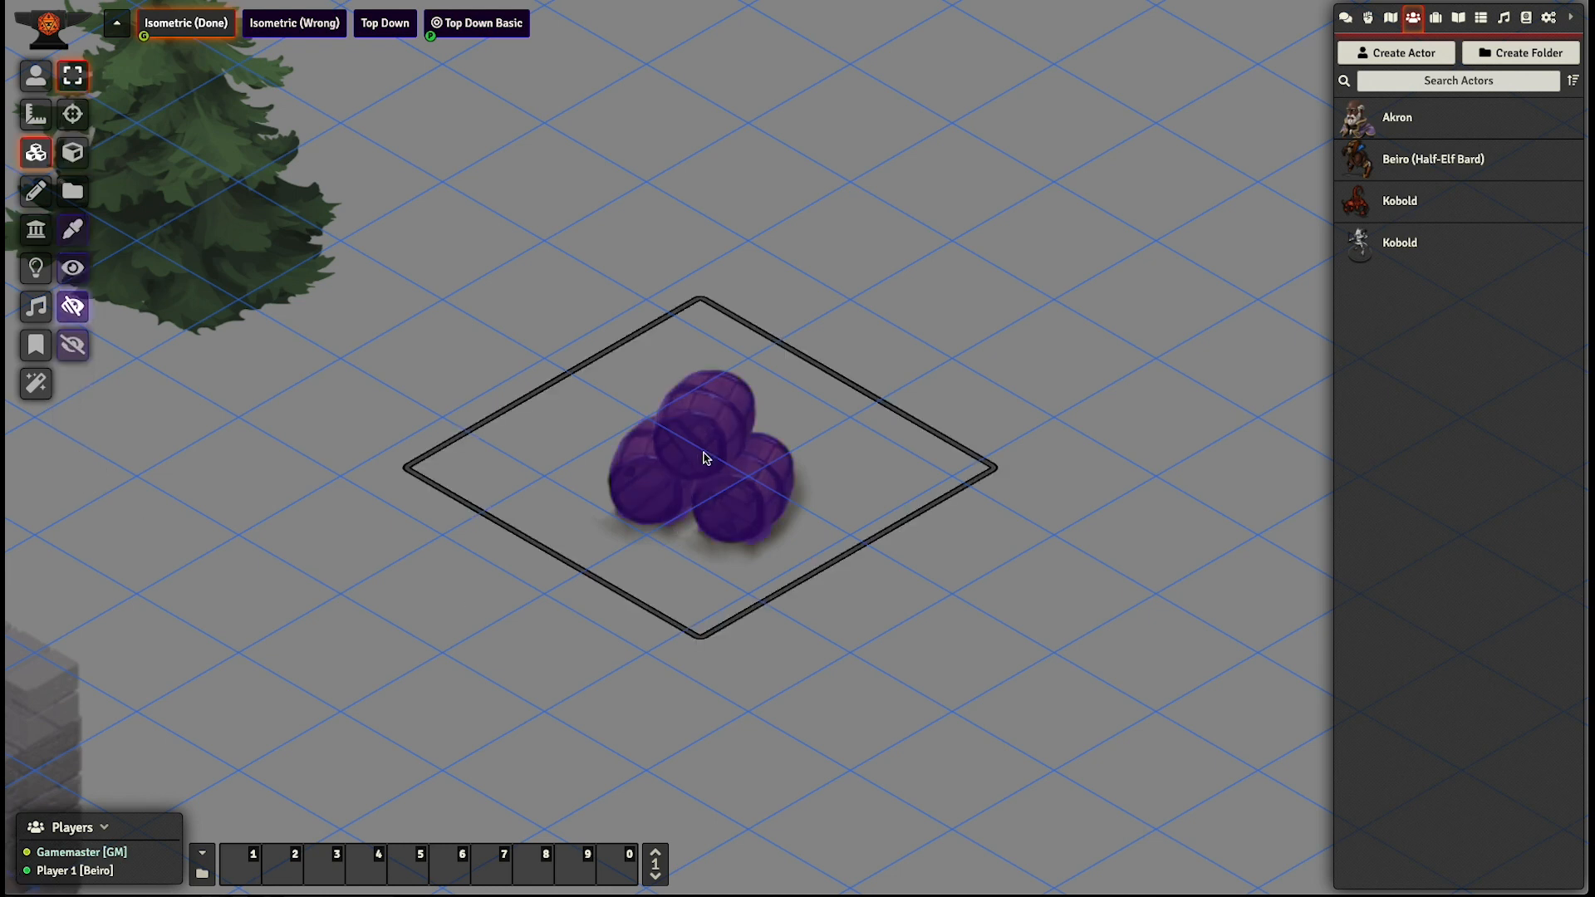
scroll(719, 474, "up", 6)
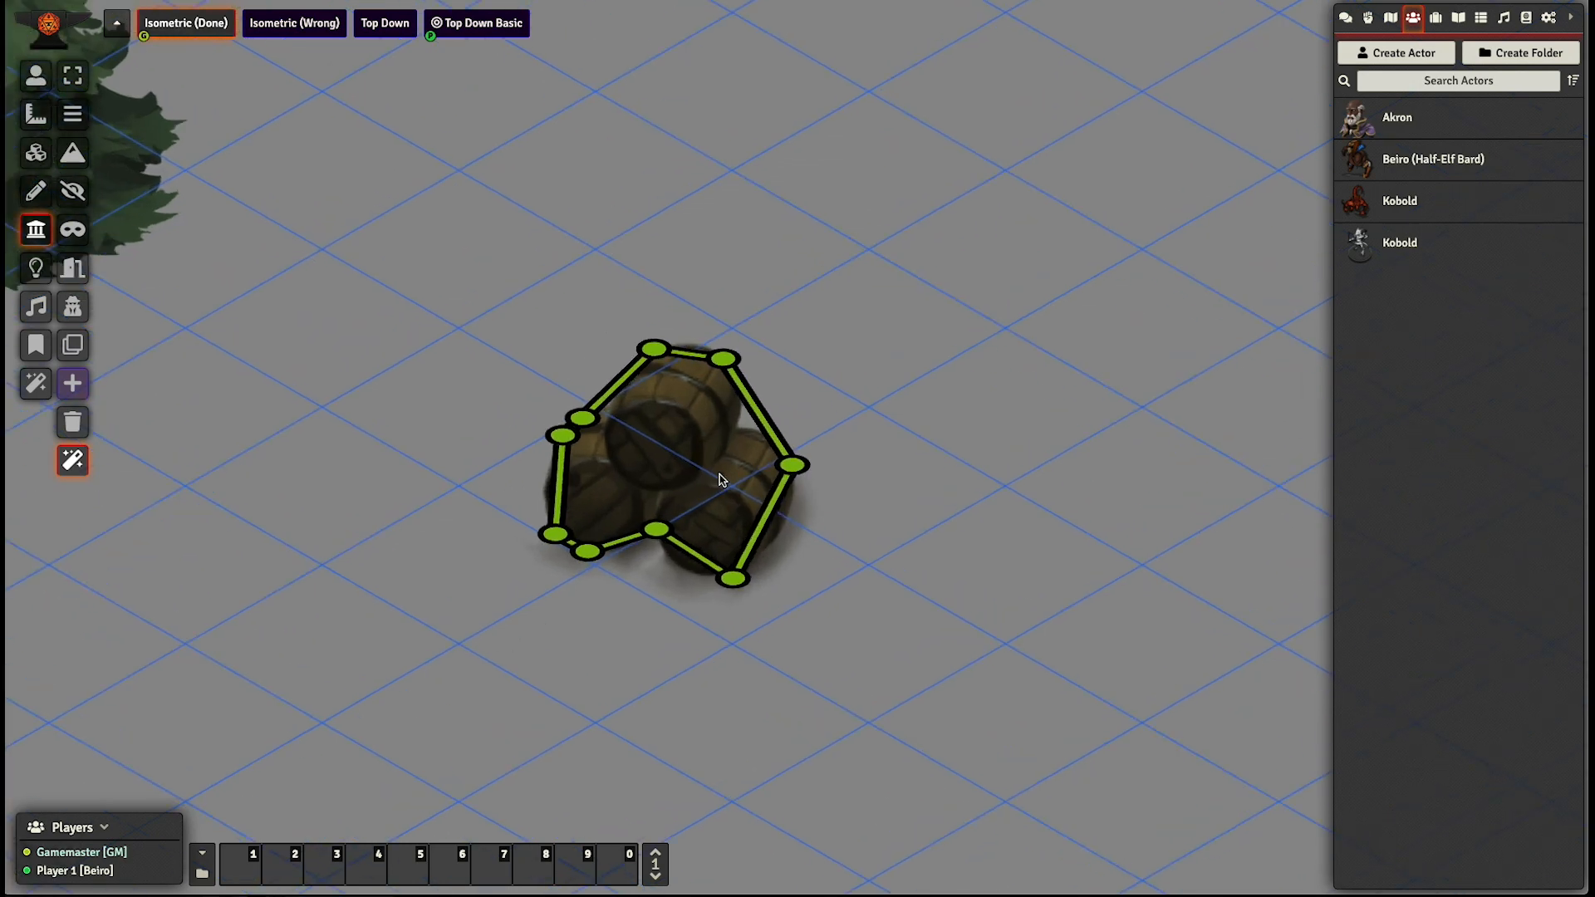
- Return to the token controls and activate the Isometric (Done) scene for the players
scroll(719, 474, "down", 10)
scroll(723, 480, "down", 5)
key("a")
key("a")
key("a")
key("a")
key("a")
key("a")
key("a")
key("a")
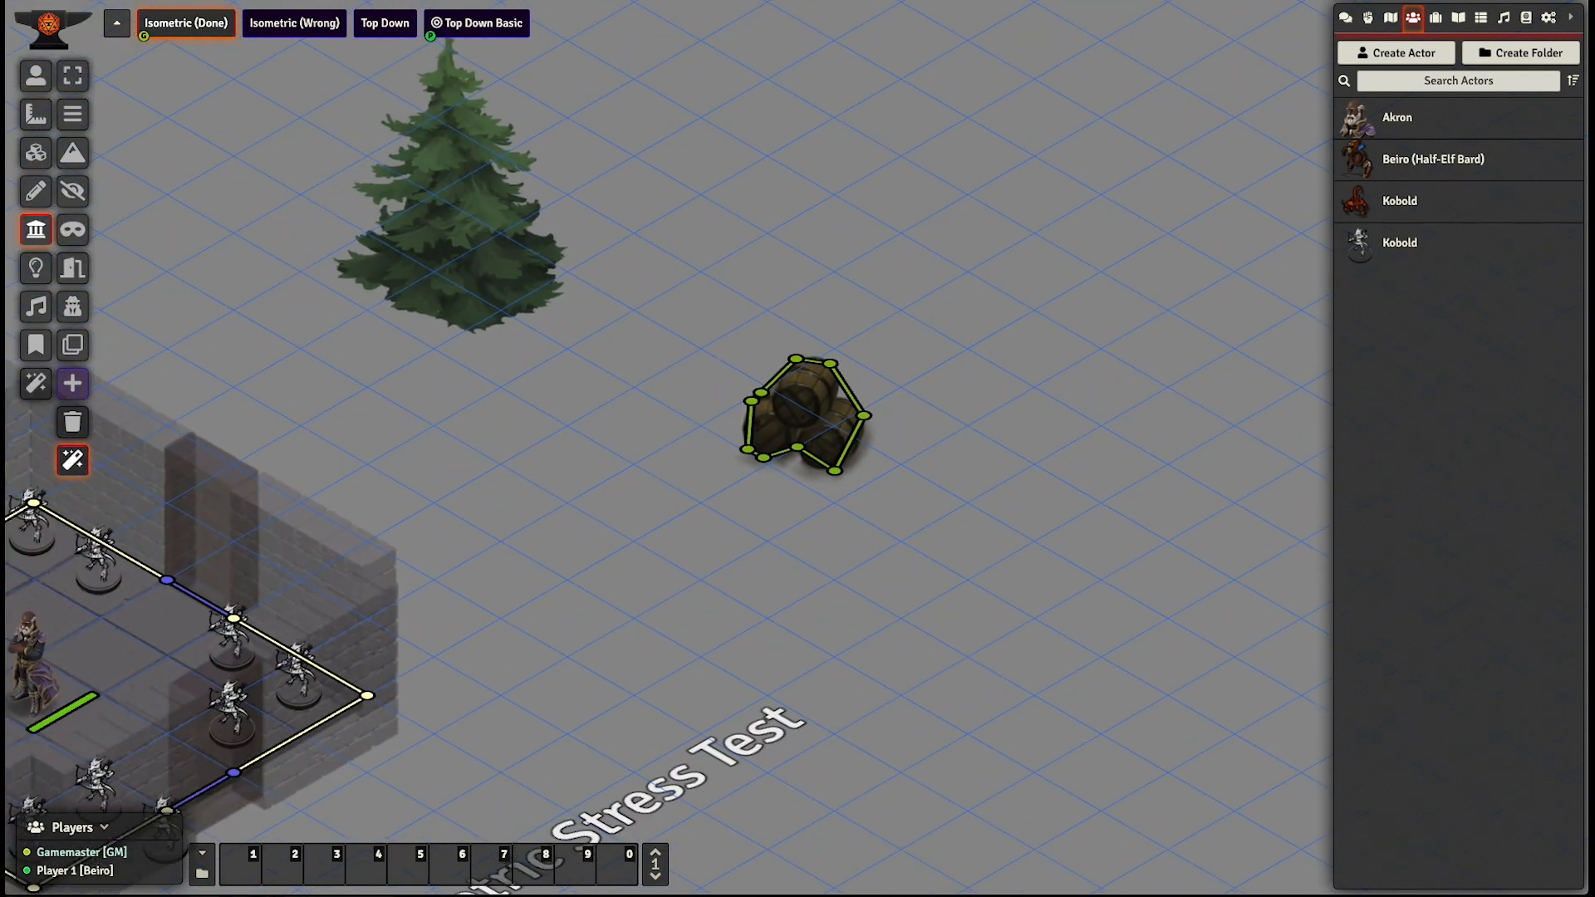
left_click(35, 75)
left_click_drag(907, 334, 748, 458)
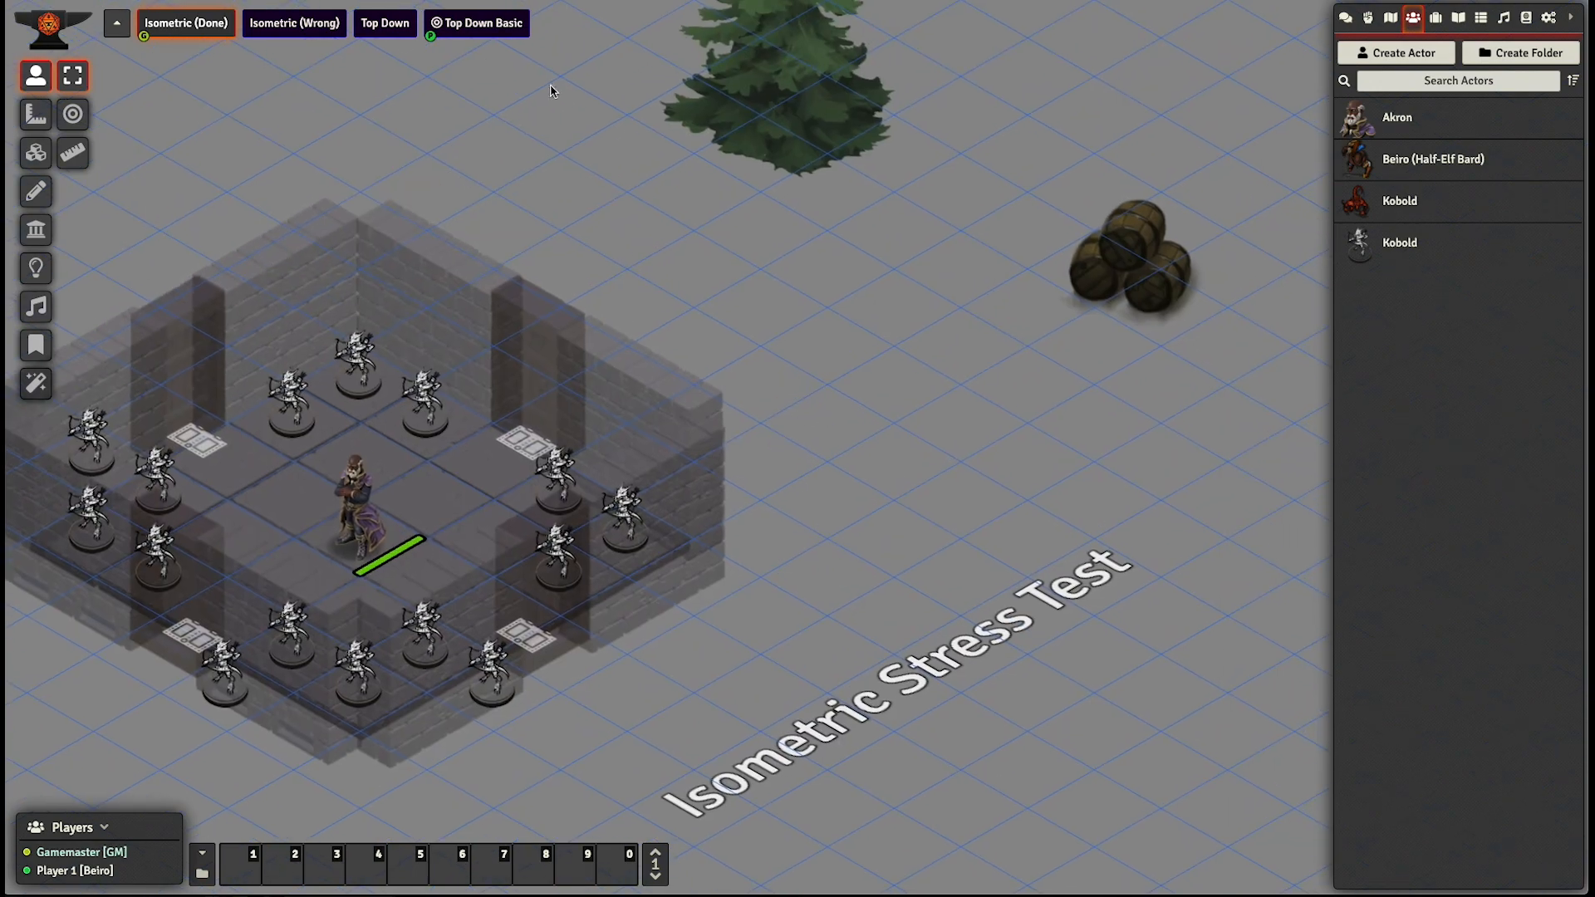
right_click(192, 32)
left_click(184, 50)
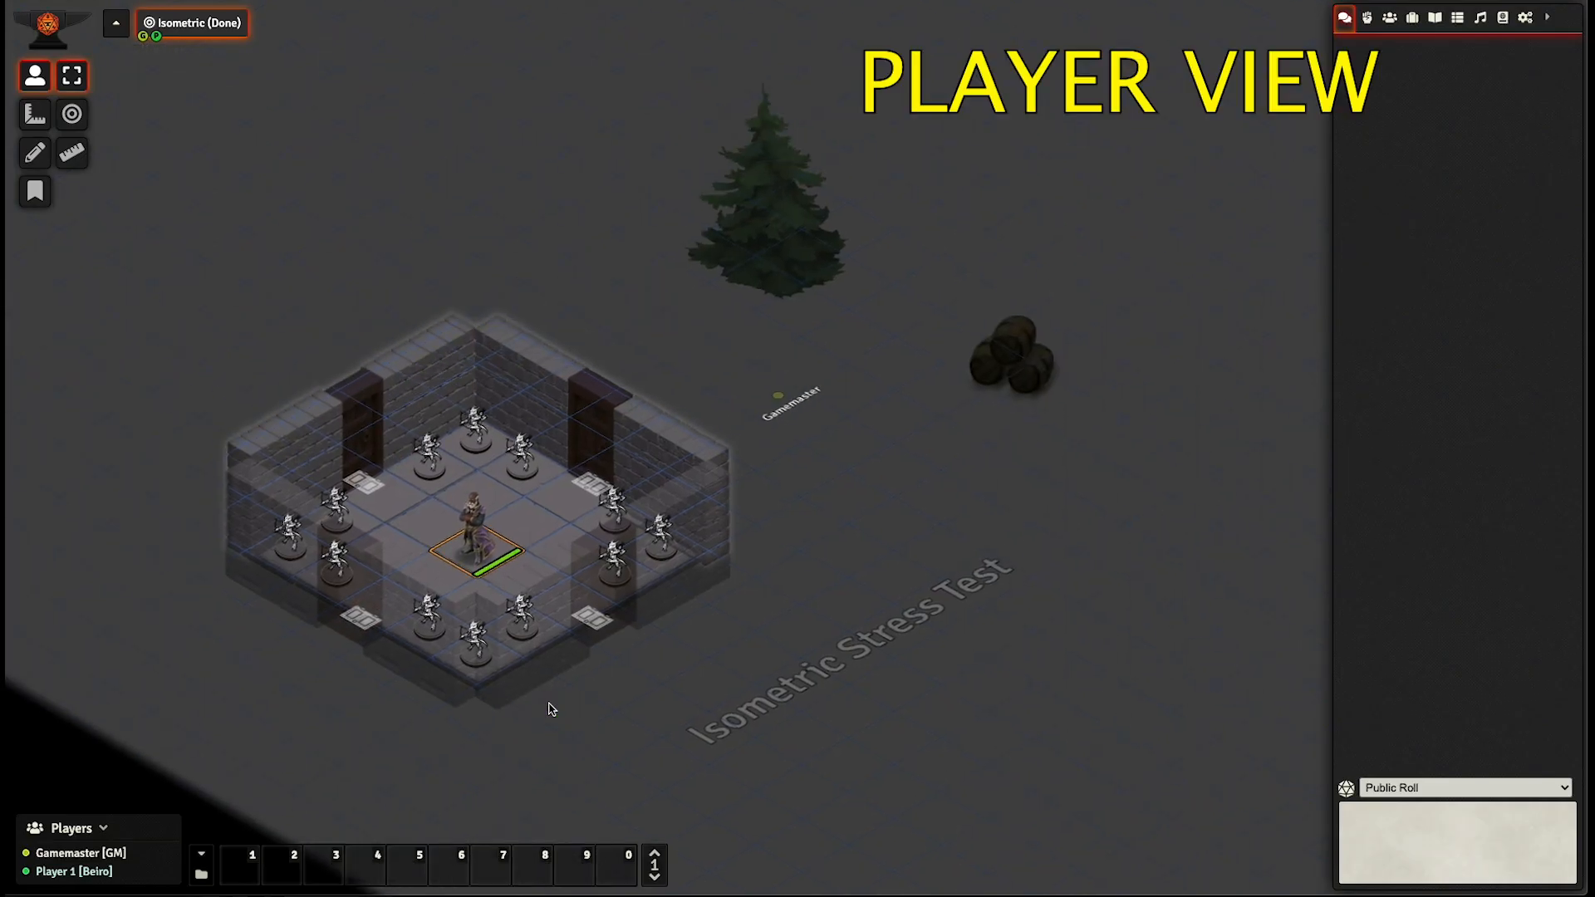
- In the player view, move the character token two squares to the back door facing the tree and open that door
key("Right")
key("Right")
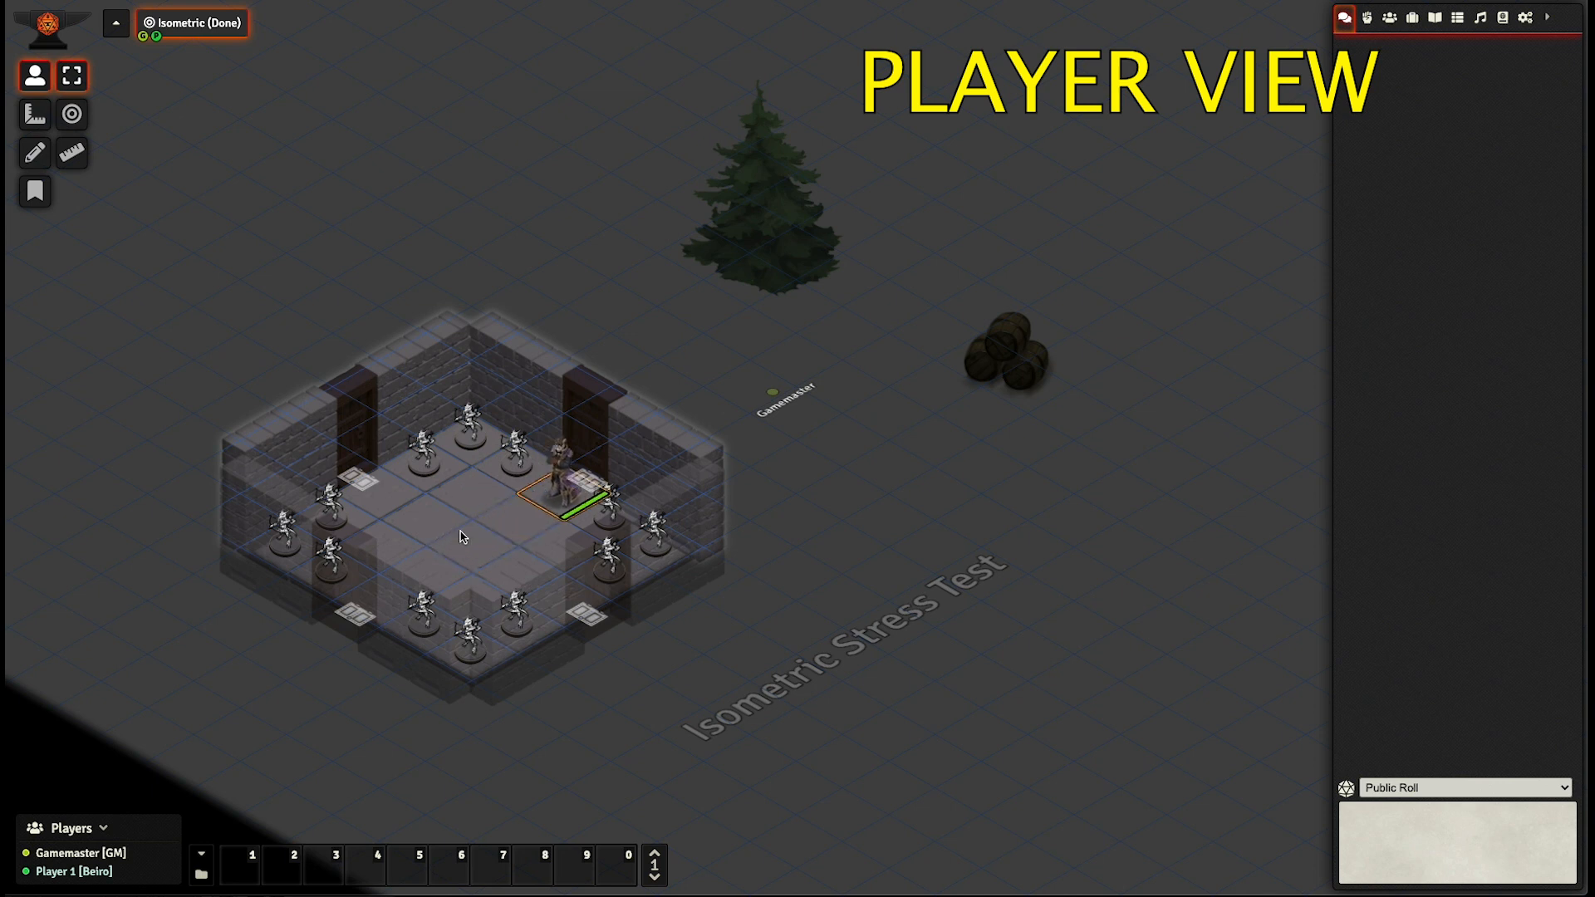
left_click(585, 490)
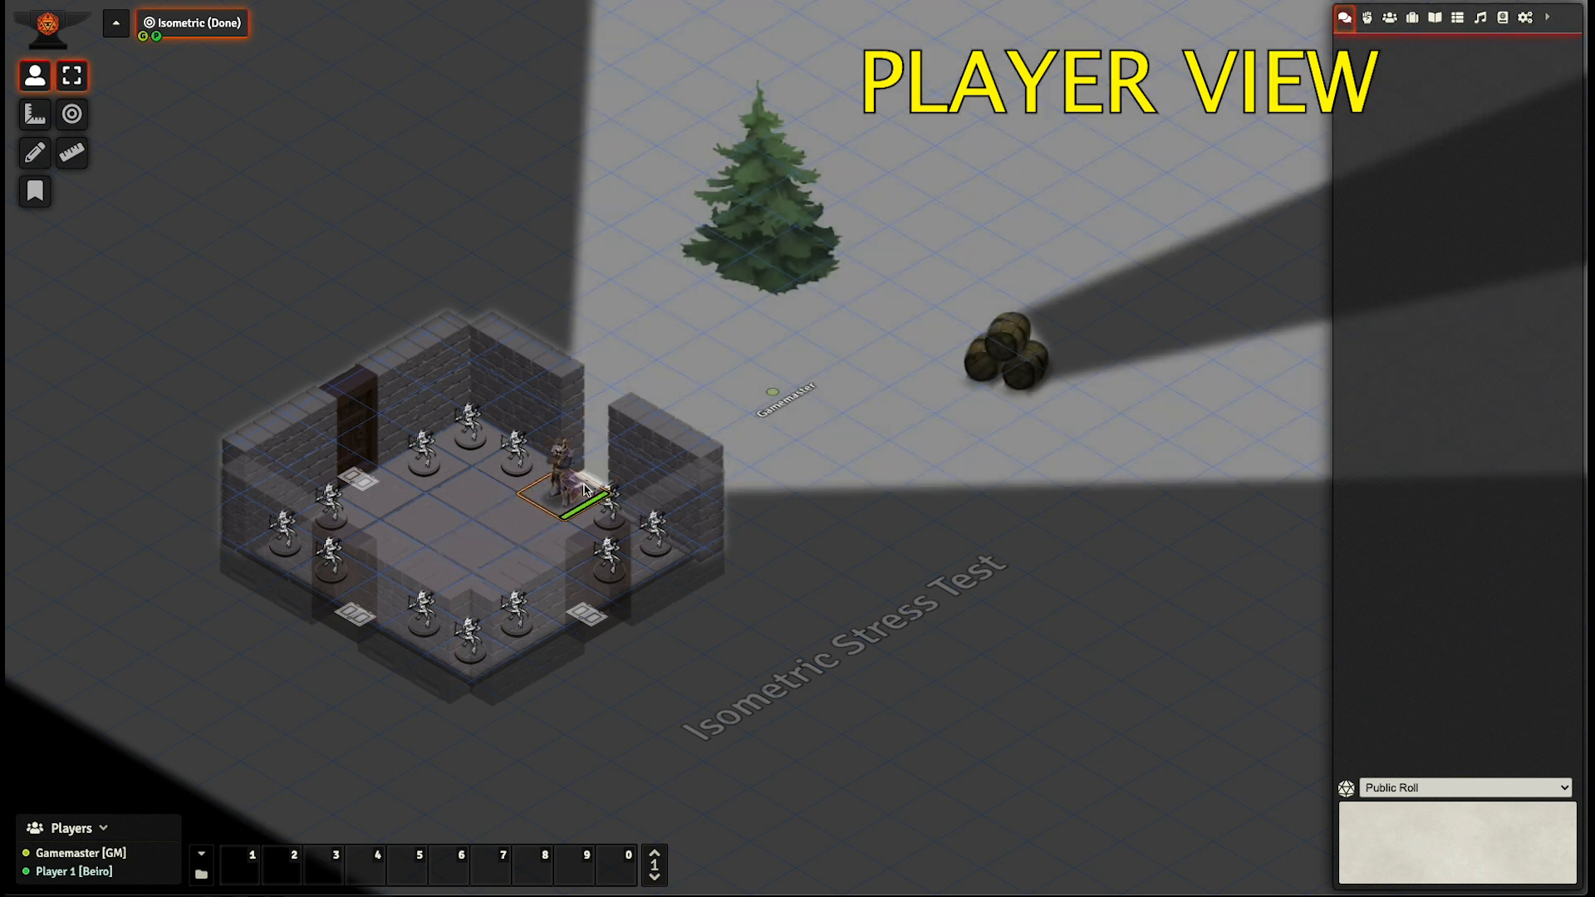
- Walk the character token out through the open door to the ground between the pine tree and the barrel stack
key("Right")
key("Right")
key("Right")
key("Up")
key("Right")
- Walk the token around the far side of the barrels to the ground directly in front of them
key("Up")
key("Right")
key("Down")
key("Right")
key("Down")
key("Right")
key("Right")
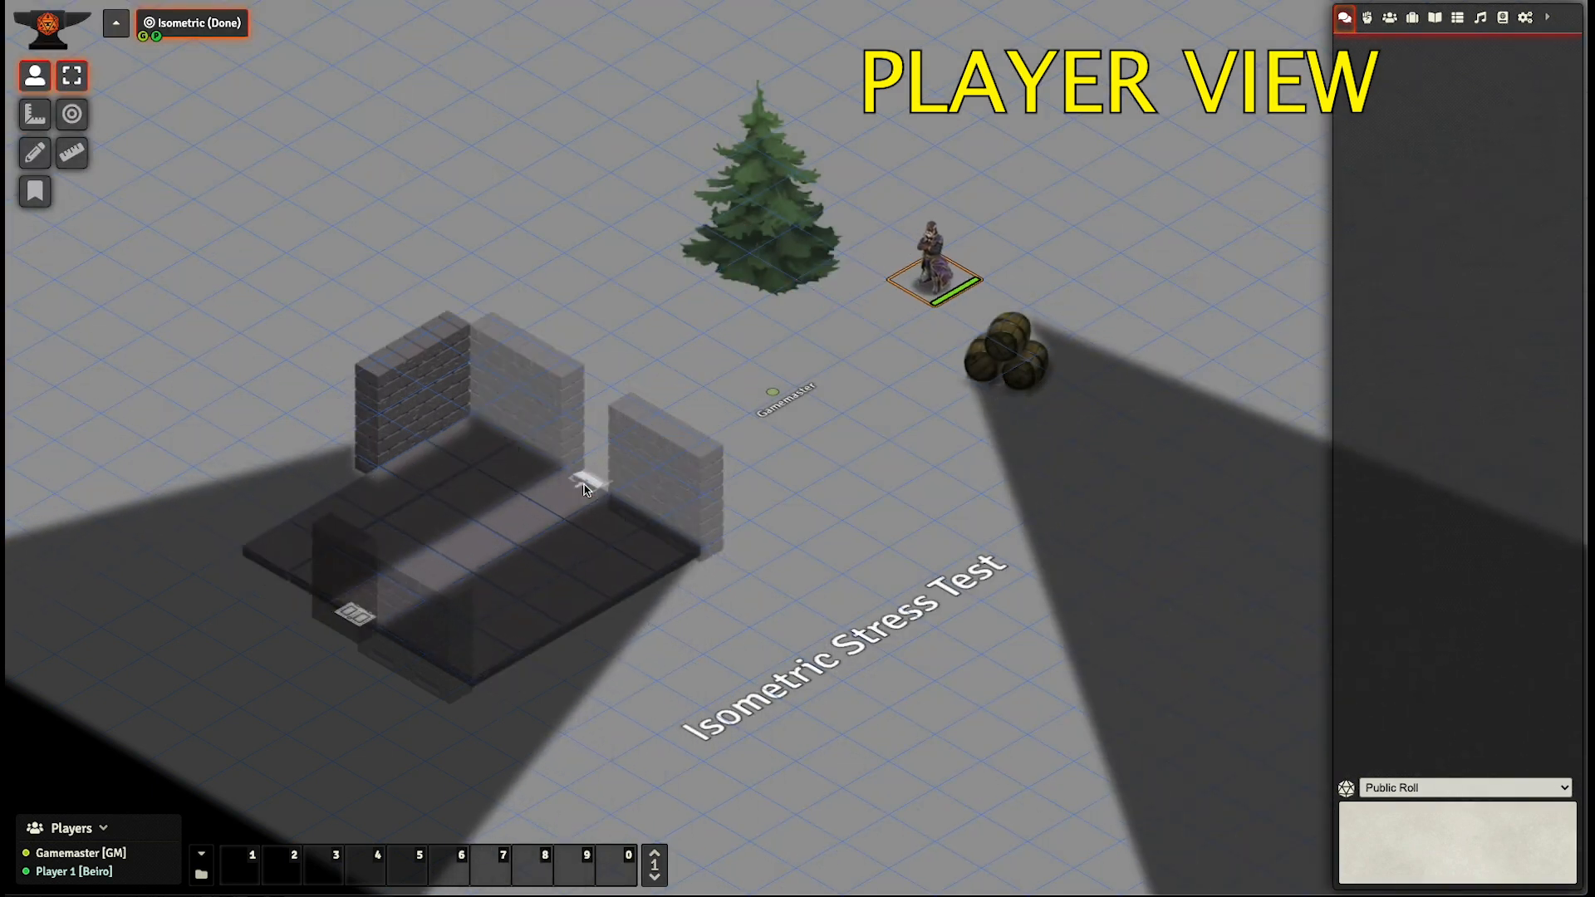
key("Down")
key("Right")
- Circle the token back behind the barrel stack to its side away from the room, testing how it blocks sight
key("Down")
key("Down")
key("Down")
key("Left")
key("Down")
key("Left")
key("Up")
key("Left")
key("Up")
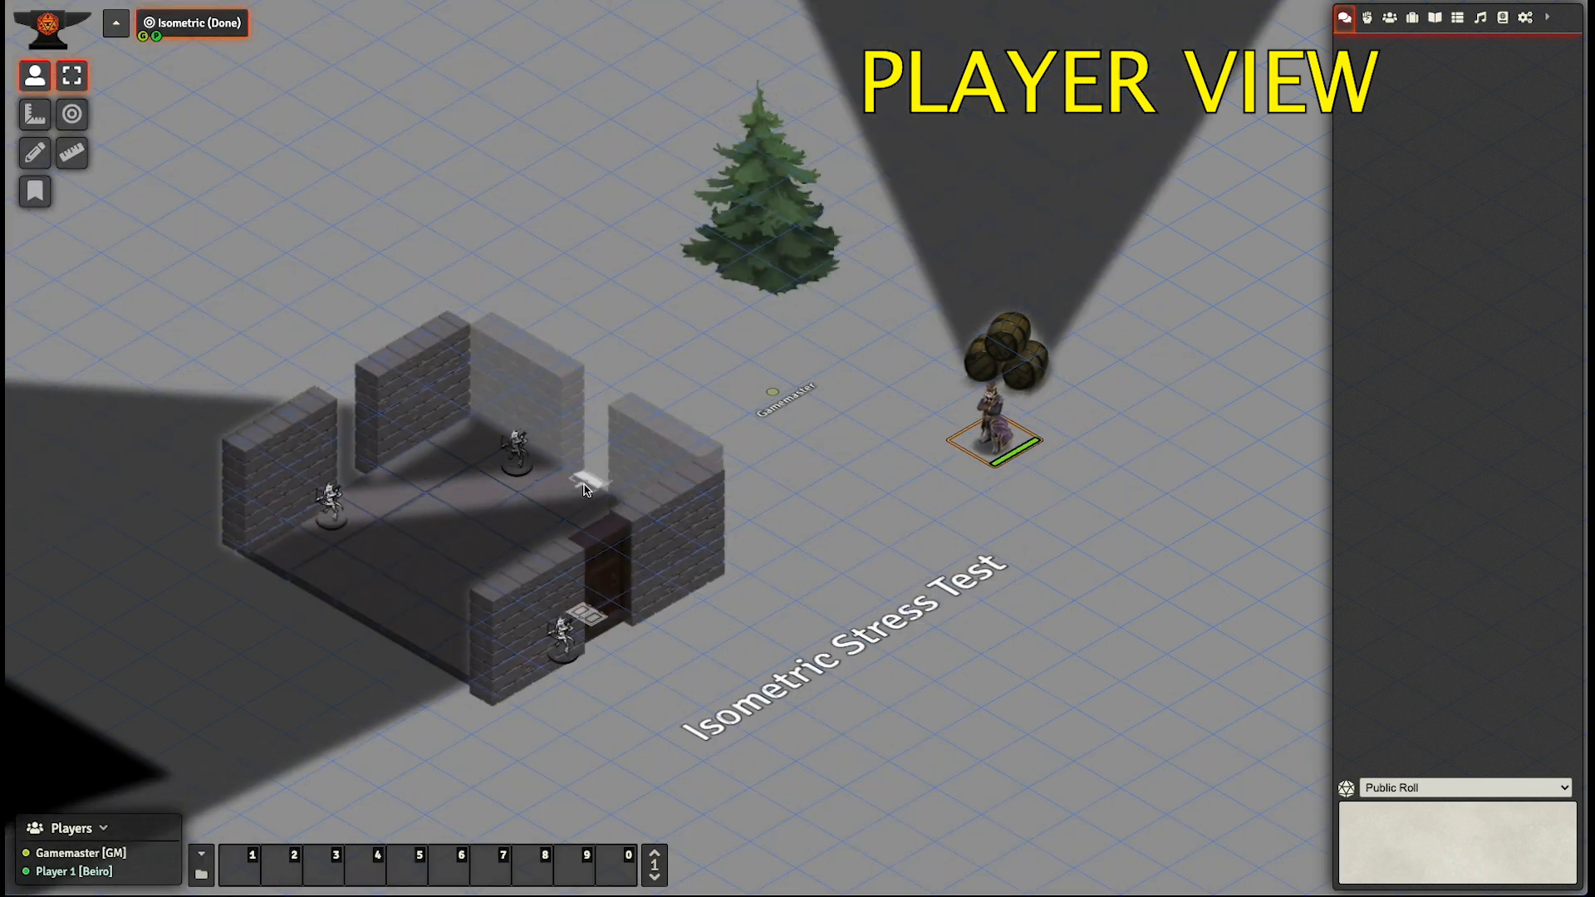
key("Up")
key("Left")
key("Up")
key("Up")
key("Up")
key("Right")
key("Right")
key("Right")
key("Right")
key("Right")
key("Down")
key("Down")
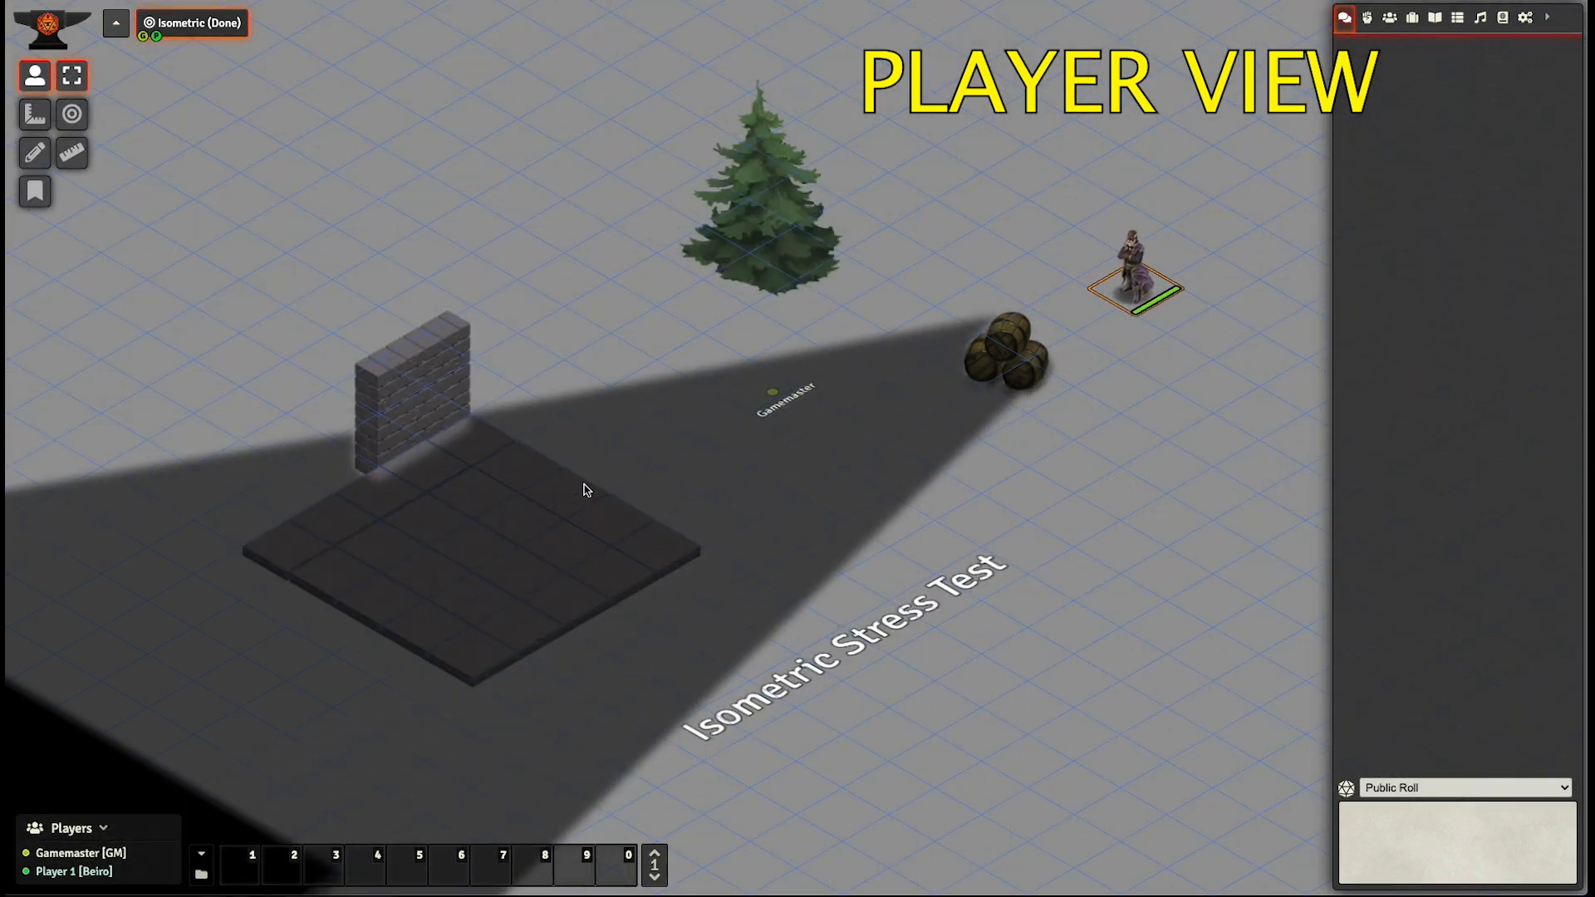
key("Down")
key("Down")
key("Left")
key("Left")
key("Left")
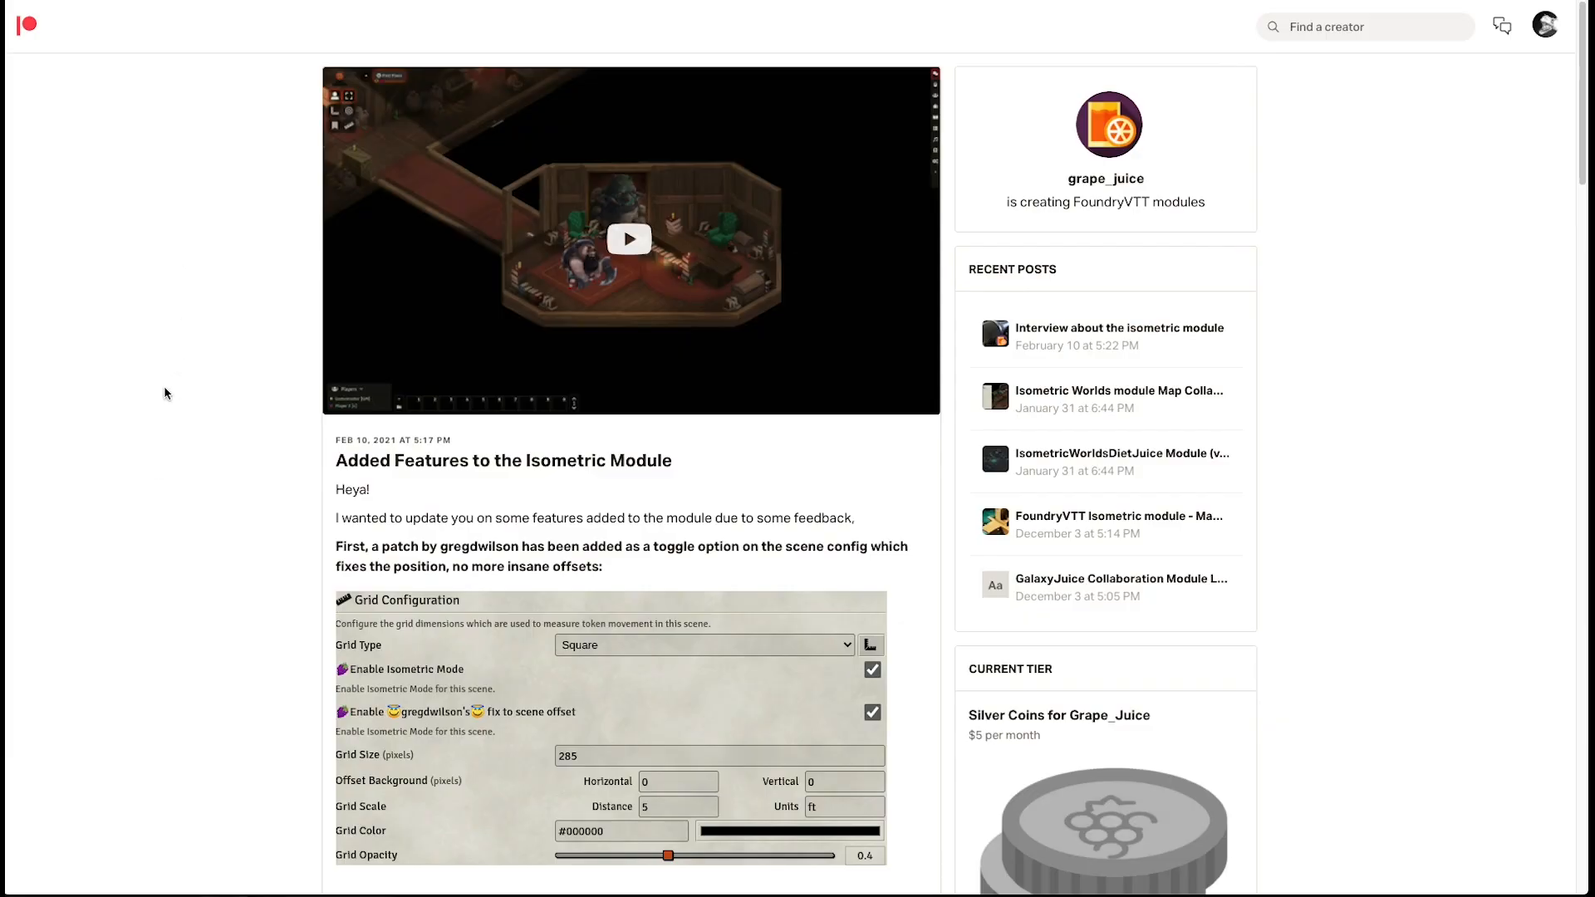
- Switch to the Patreon post "Added Features to the Isometric Module" and skim its described features, including Distance Culling and Light Culling
scroll(164, 393, "down", 5)
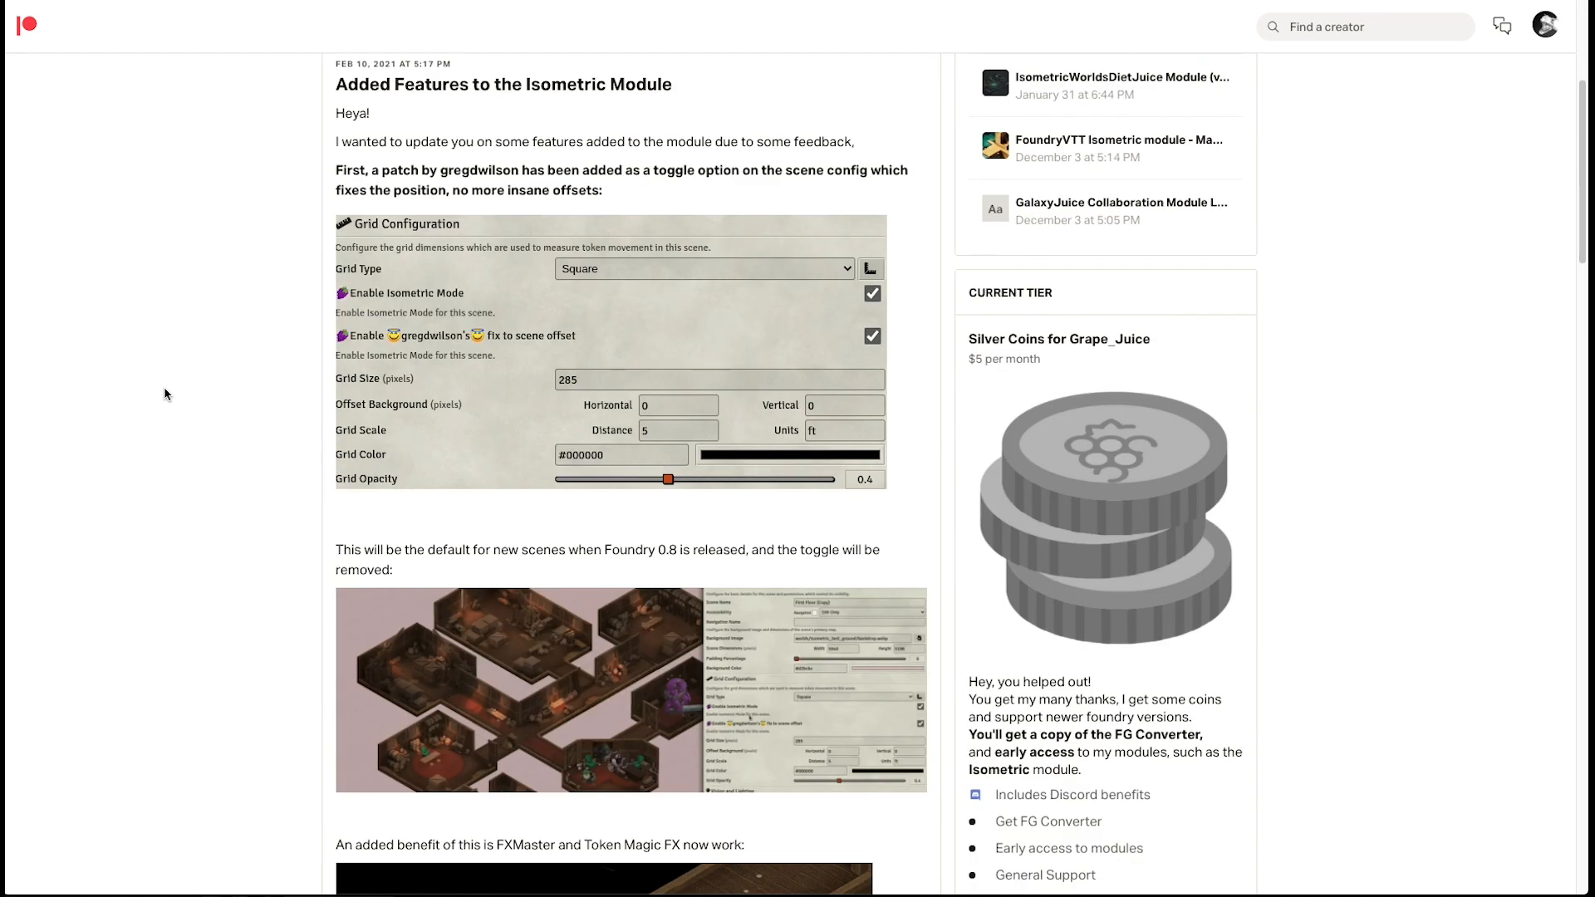
scroll(164, 393, "down", 20)
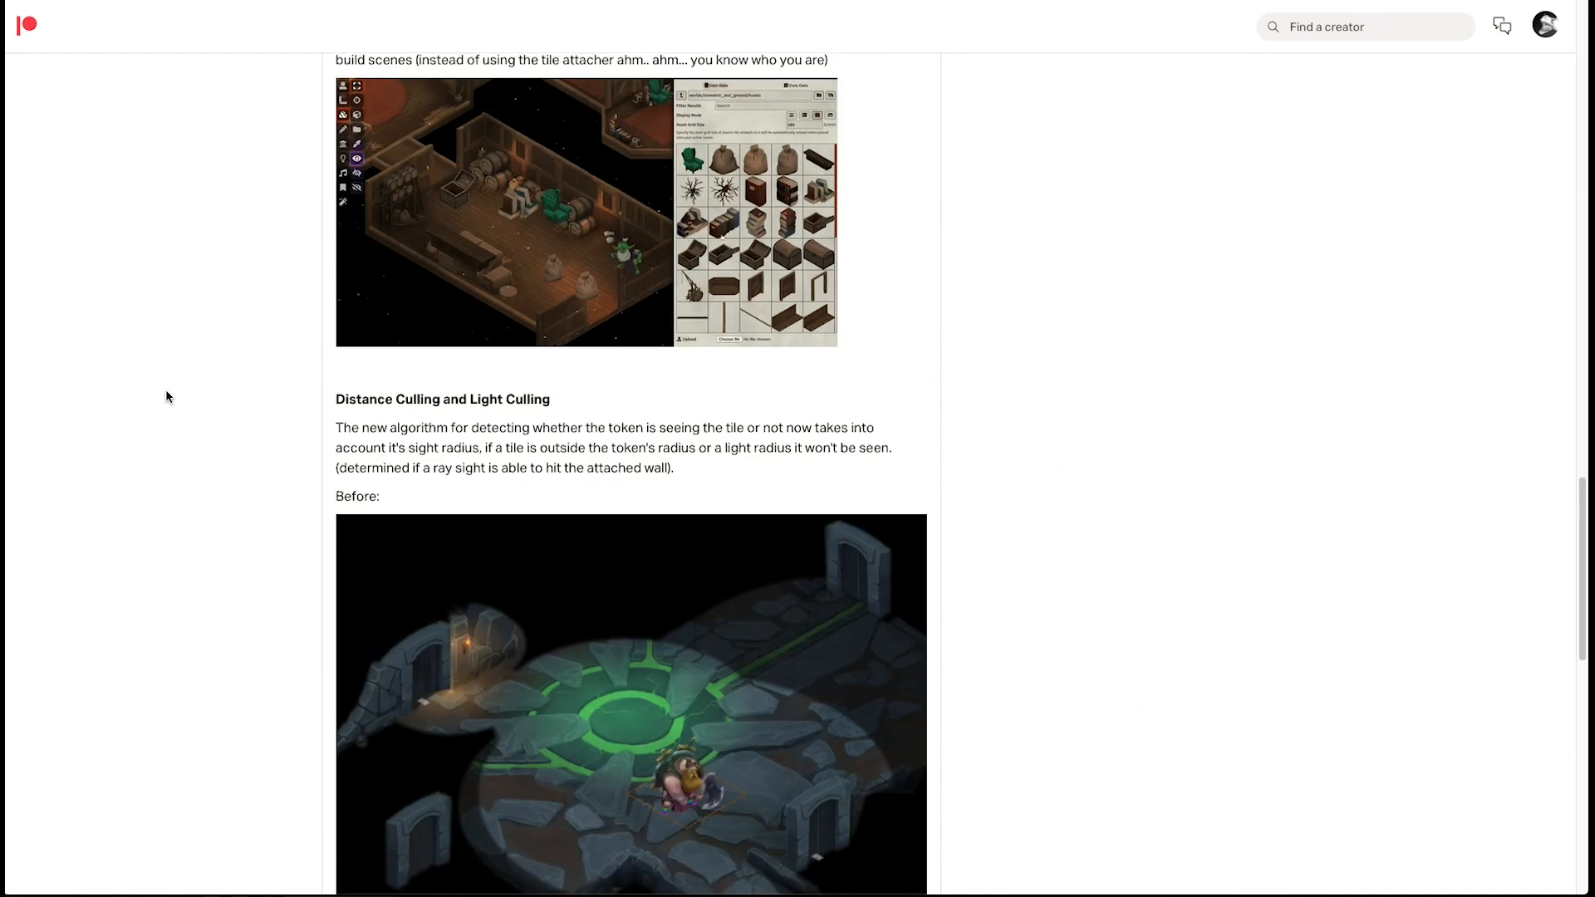
scroll(167, 396, "down", 9)
scroll(166, 396, "up", 16)
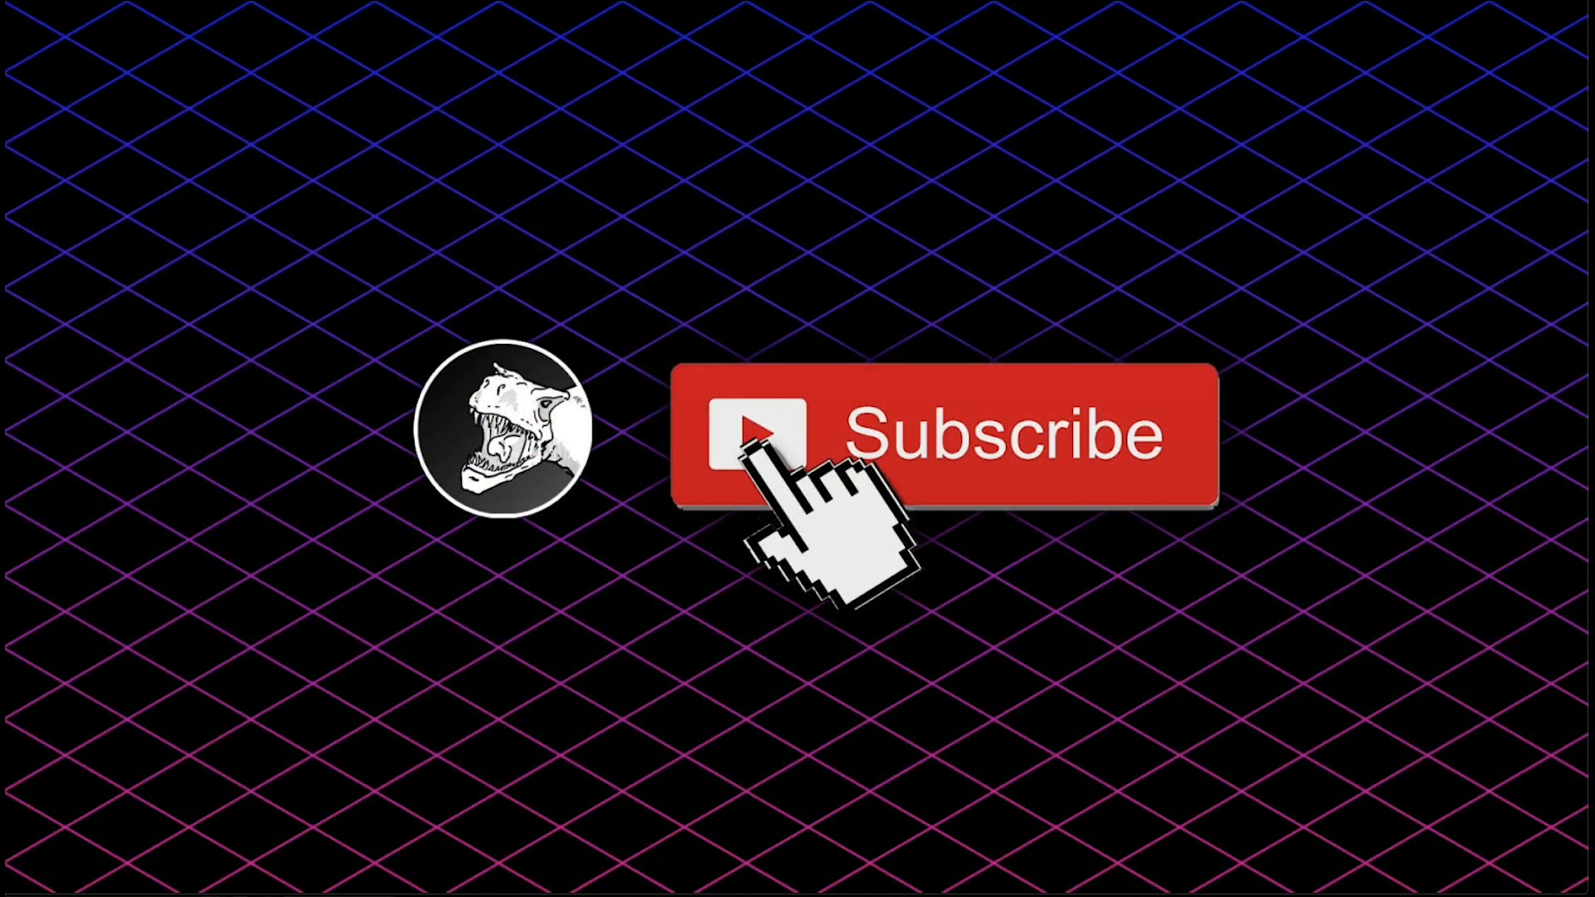